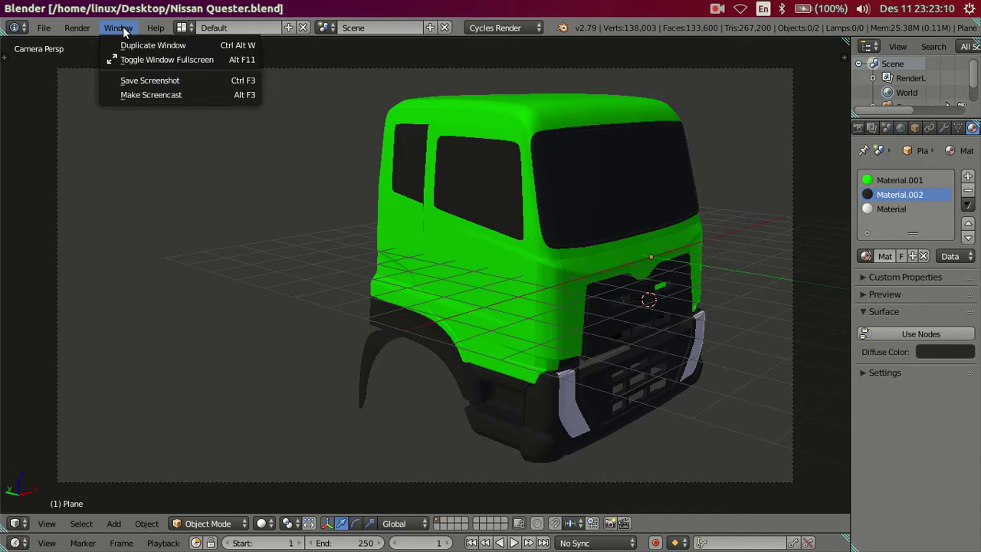
Go fullscreen, view the truck from the front, and set Subdivision viewport level to 0.
left_click(131, 60)
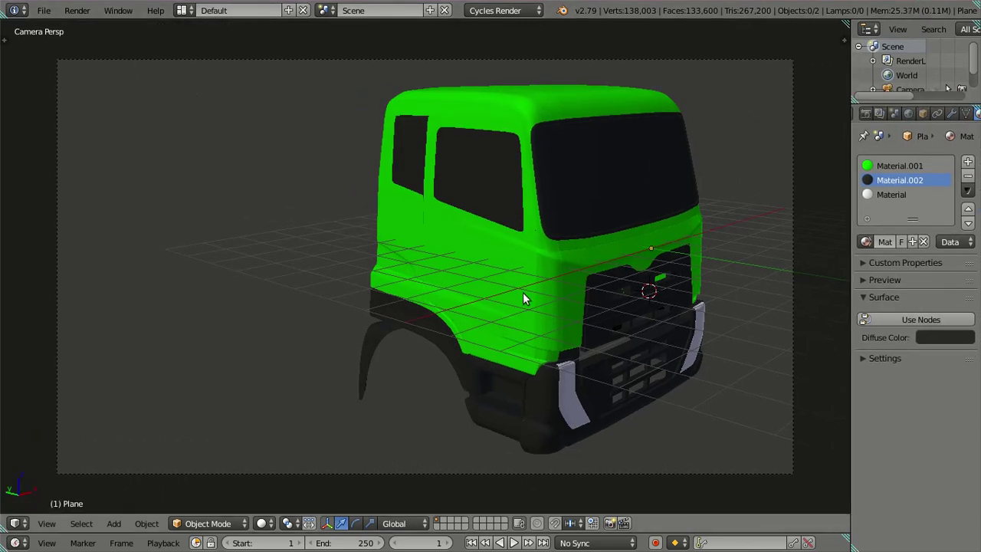
key("KP_1")
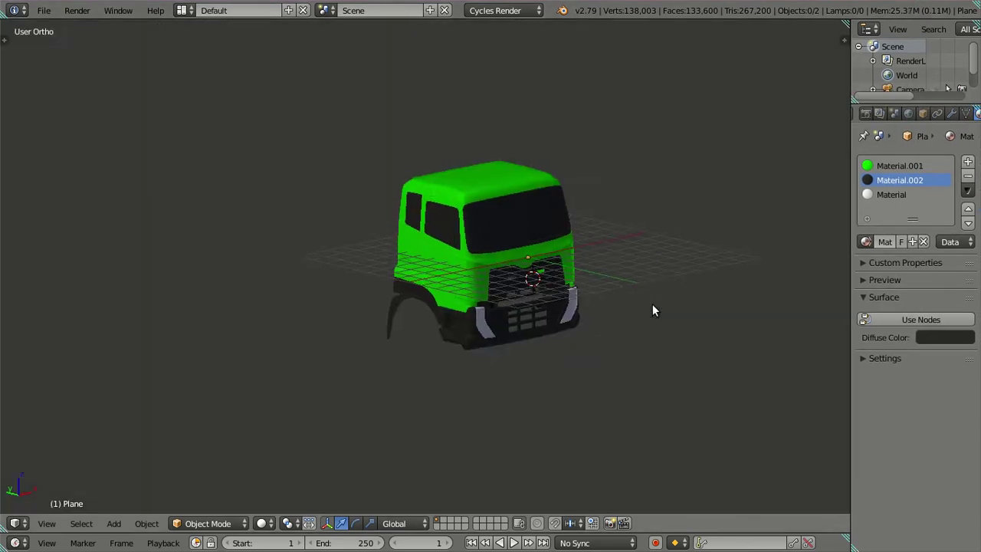
key("t")
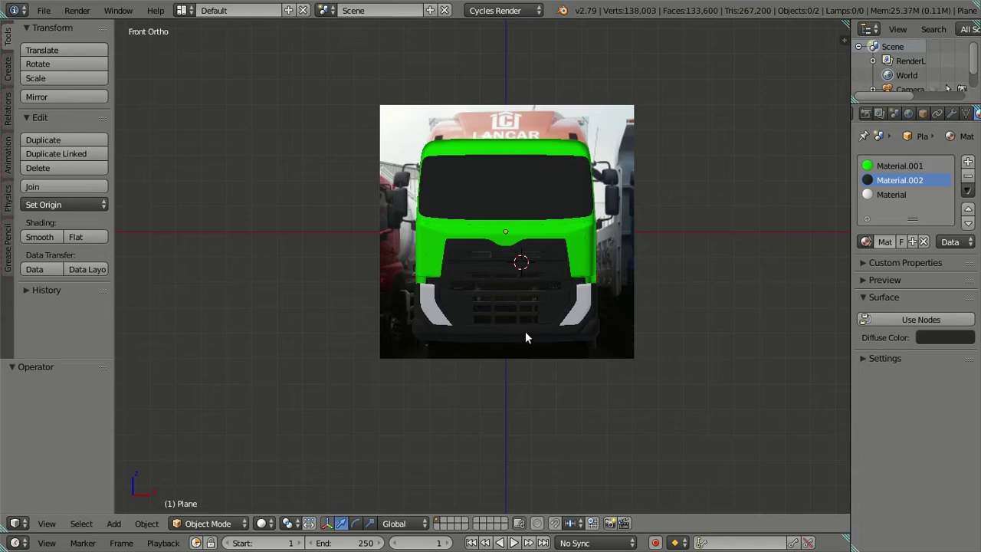
left_click(951, 115)
left_click(868, 427)
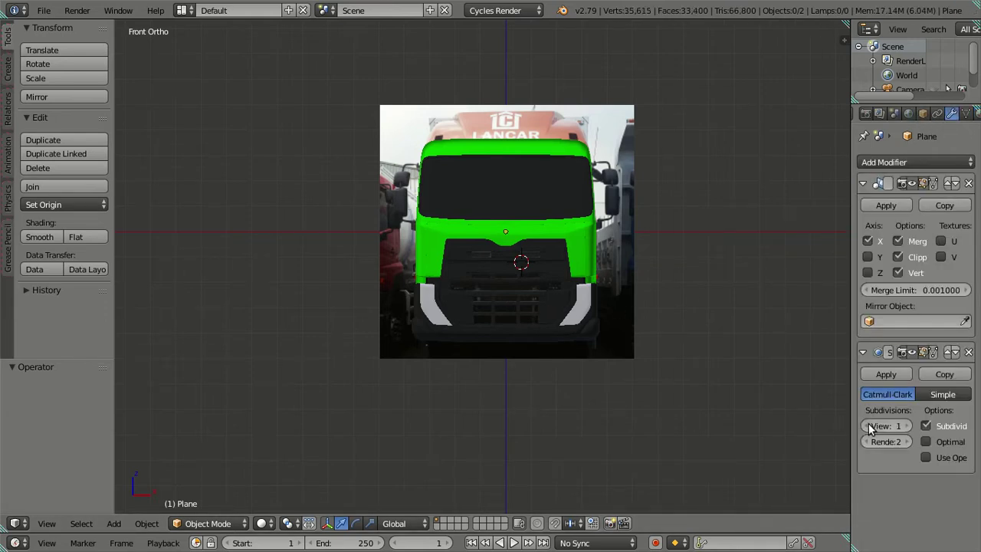
left_click(869, 427)
mouse_move(488, 282)
middle_mouse_down()
mouse_move(452, 301)
mouse_move(457, 309)
mouse_move(506, 284)
mouse_move(482, 291)
mouse_move(462, 281)
mouse_move(520, 264)
middle_mouse_up()
key("t")
Zoom in on the cab's wheel-arch post and enter Edit Mode around it.
scroll(555, 298, "up", 3)
mouse_move(555, 298)
middle_mouse_down()
mouse_move(455, 312)
mouse_move(390, 248)
mouse_move(505, 340)
mouse_move(460, 158)
middle_mouse_up()
scroll(434, 365, "up", 2)
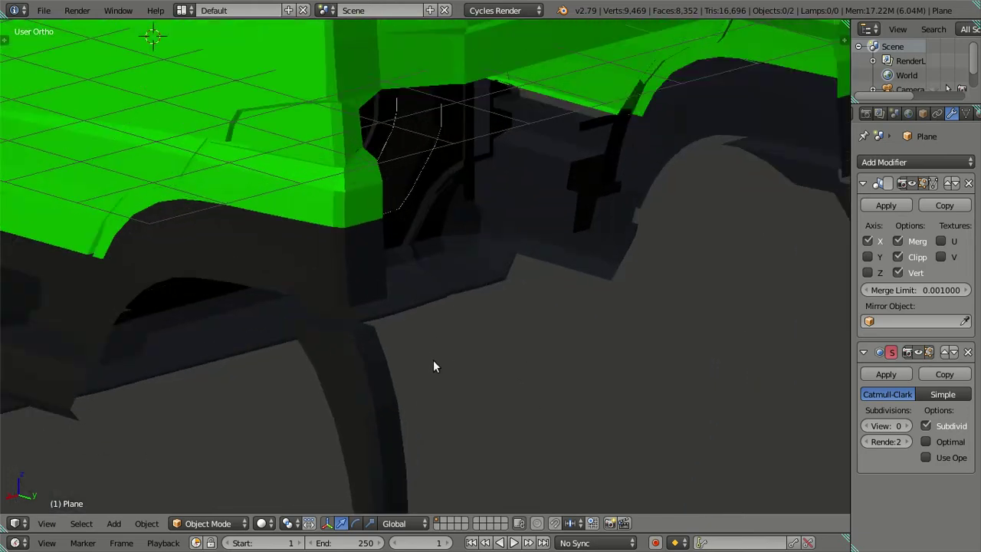
scroll(480, 276, "up", 2)
scroll(480, 276, "up", 2)
key("Tab")
mouse_move(491, 272)
middle_mouse_down()
mouse_move(502, 294)
mouse_move(438, 315)
mouse_move(466, 282)
mouse_move(470, 313)
middle_mouse_up()
mouse_move(341, 324)
middle_mouse_down()
mouse_move(320, 313)
mouse_move(338, 312)
mouse_move(352, 284)
mouse_move(350, 170)
mouse_move(324, 368)
middle_mouse_up()
Select the edge loop along the wheel-arch post's right edge.
scroll(307, 345, "up", 2)
scroll(322, 324, "down", 3)
scroll(357, 321, "up", 2)
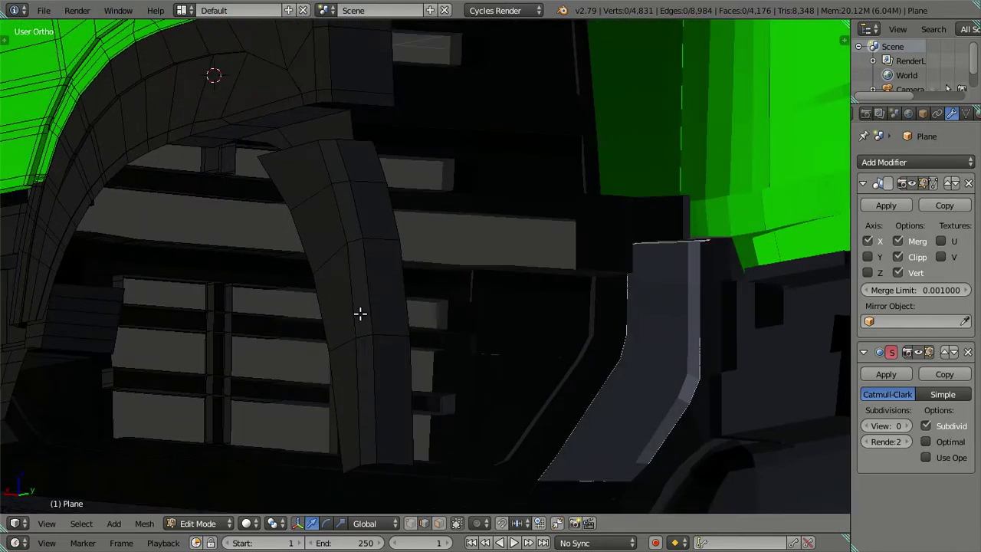
right_click(387, 198, "alt")
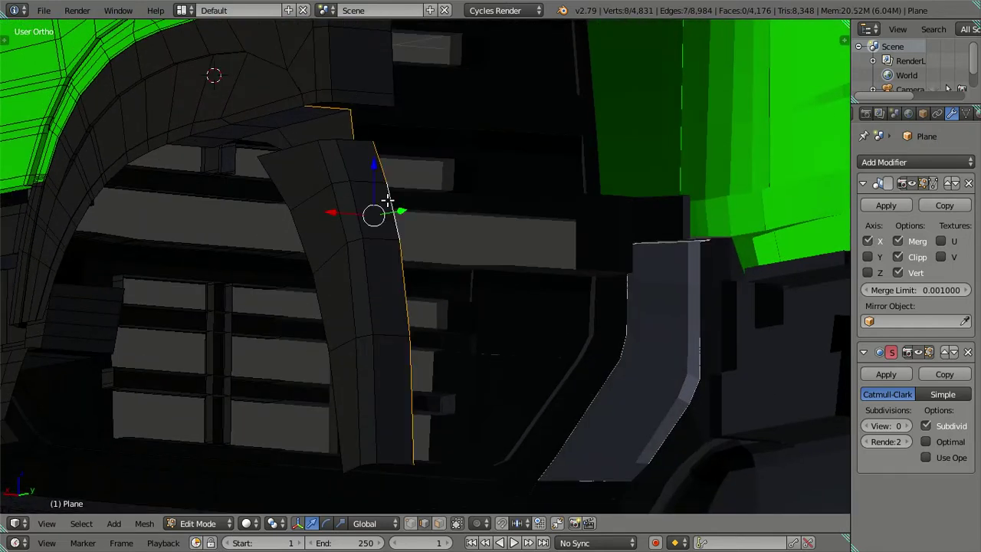
middle_click_drag(332, 108, 373, 168)
right_click(368, 273)
mouse_move(368, 274)
middle_mouse_down()
mouse_move(396, 225)
mouse_move(411, 426)
middle_mouse_up()
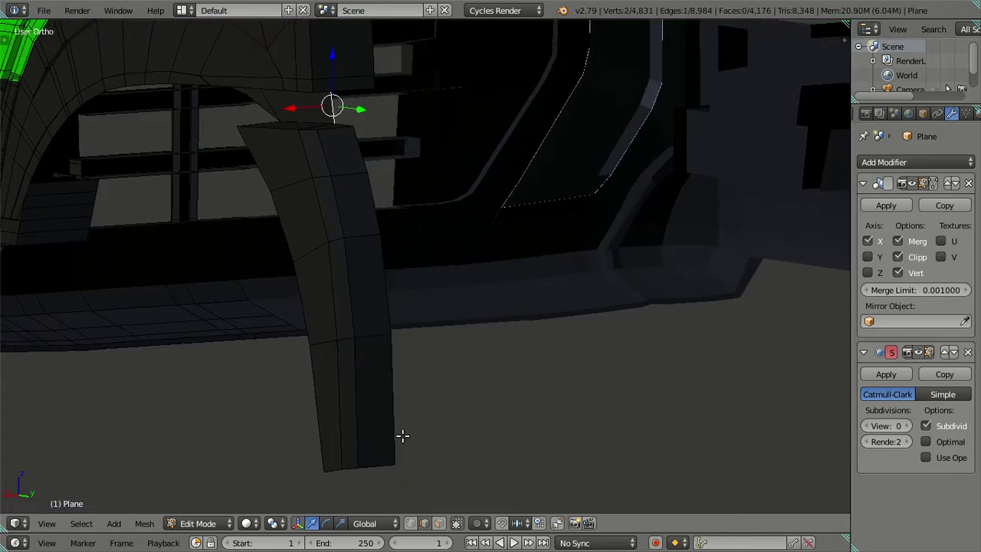
mouse_move(378, 360)
middle_mouse_down()
mouse_move(385, 328)
mouse_move(384, 432)
mouse_move(375, 306)
mouse_move(451, 377)
mouse_move(396, 176)
mouse_move(419, 339)
mouse_move(427, 307)
mouse_move(456, 304)
mouse_move(440, 293)
mouse_move(407, 306)
mouse_move(355, 356)
mouse_move(431, 228)
middle_mouse_up()
right_click(383, 438, "alt")
scroll(432, 228, "up", 2)
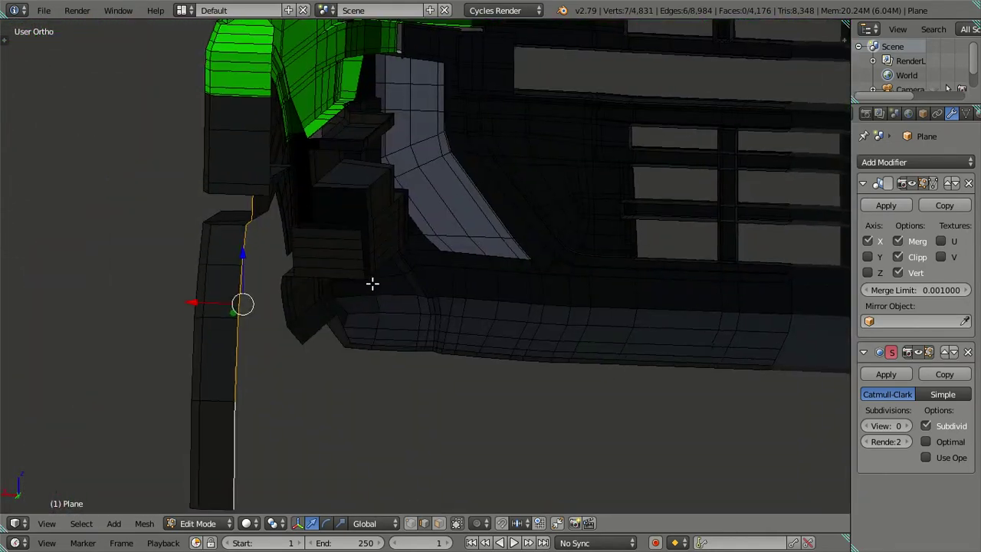
scroll(372, 281, "up", 2)
middle_click_drag(345, 358, 368, 304, "shift")
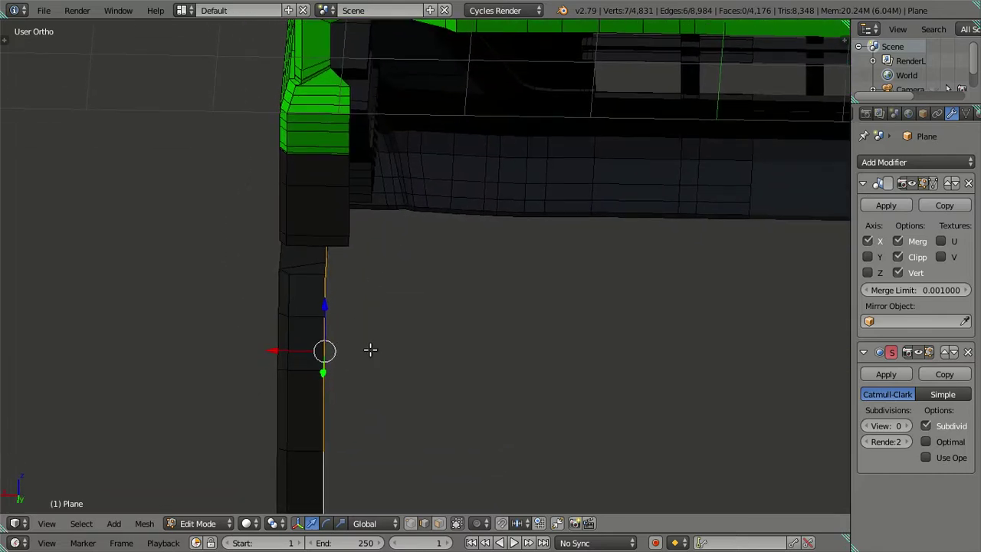
Extrude the post's edge loop in place and nudge it slightly along X.
key("e")
right_click(415, 339)
left_click_drag(289, 349, 287, 350)
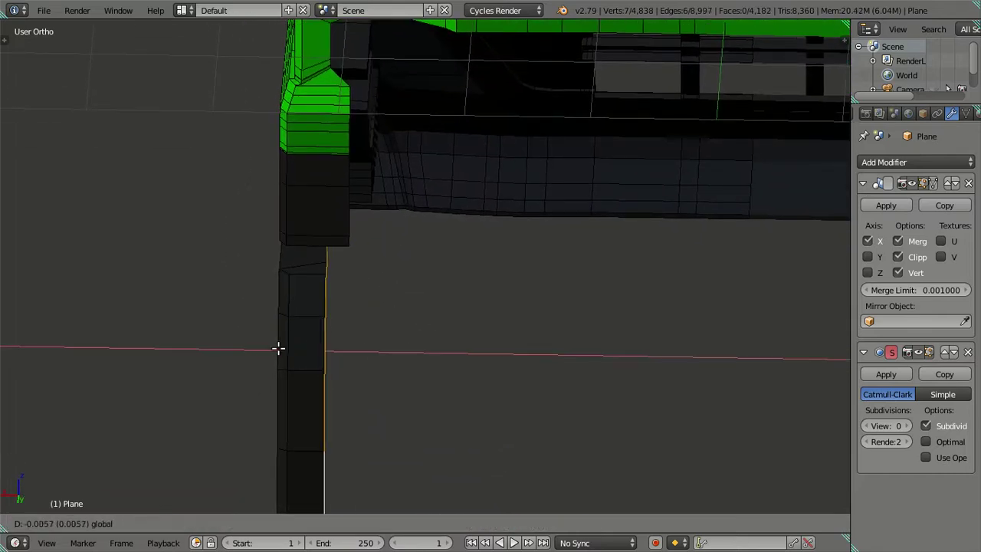
scroll(291, 342, "down", 2)
mouse_move(291, 343)
middle_mouse_down()
mouse_move(376, 350)
mouse_move(364, 368)
mouse_move(324, 333)
mouse_move(422, 274)
mouse_move(406, 278)
middle_mouse_up()
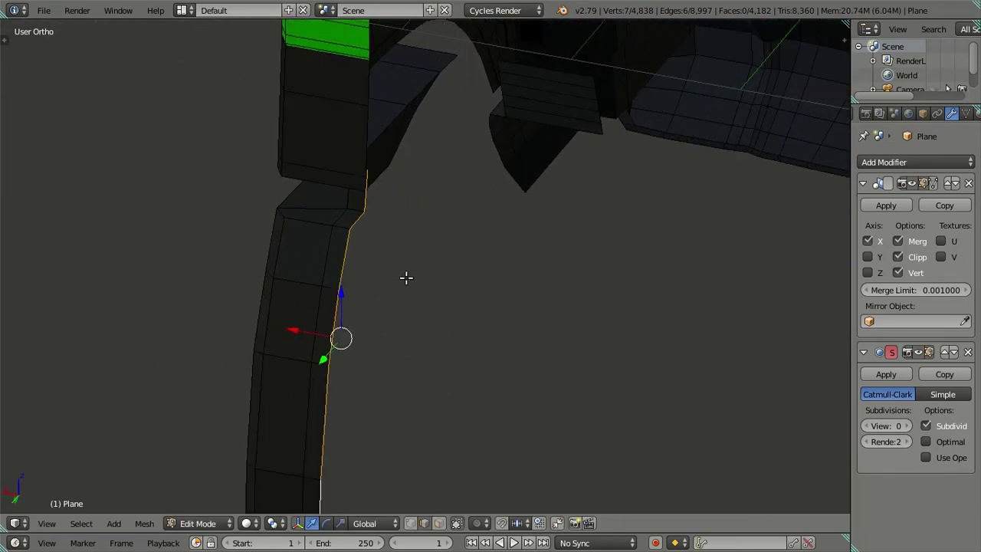
Reselect the post's edges, ending on a single edge at the arch corner.
right_click(344, 261)
middle_click_drag(350, 435, 383, 335)
right_click(379, 426, "alt")
mouse_move(380, 413)
middle_mouse_down()
mouse_move(416, 263)
mouse_move(370, 338)
middle_mouse_up()
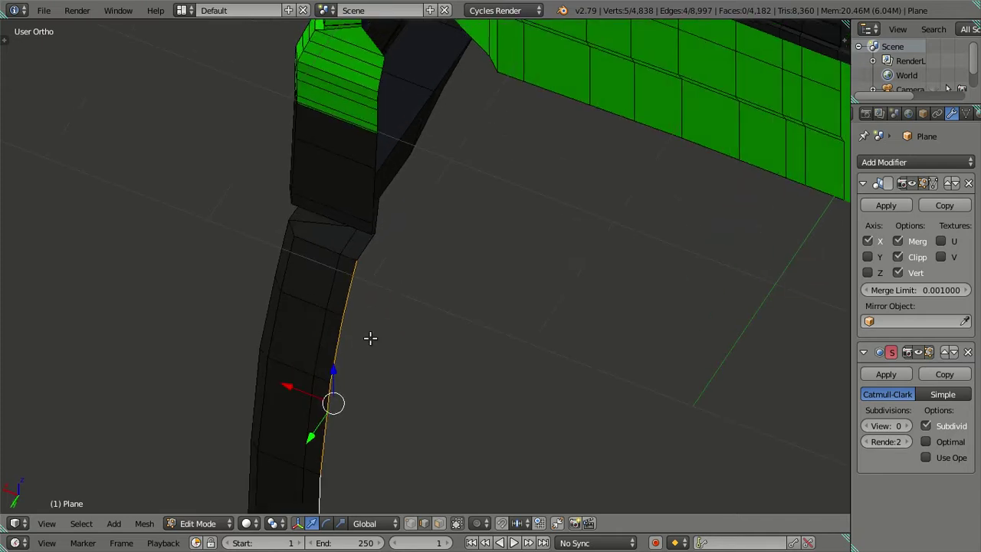
key("g")
right_click(324, 422)
key("a")
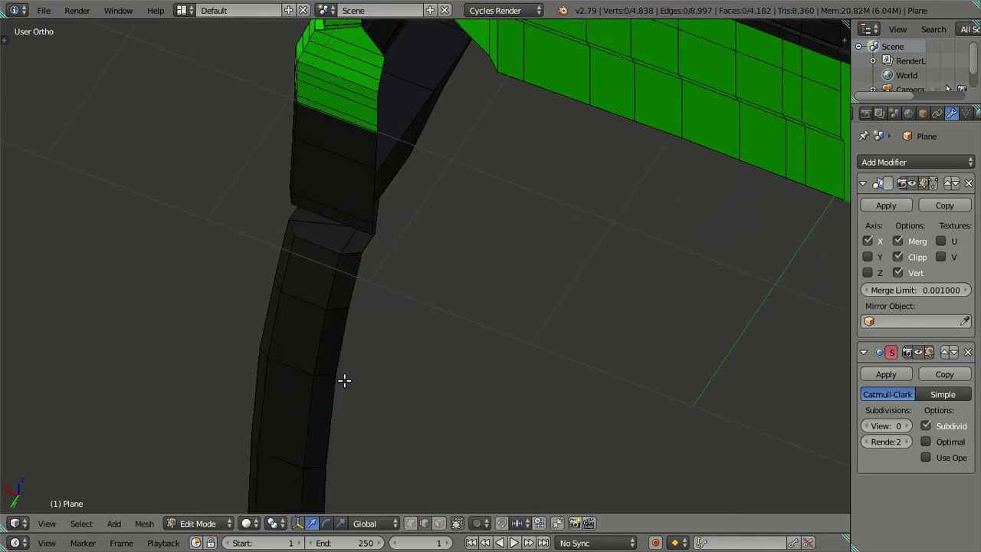
right_click(353, 346, "alt")
mouse_move(350, 340)
middle_mouse_down()
mouse_move(521, 344)
mouse_move(479, 284)
mouse_move(502, 177)
mouse_move(422, 394)
mouse_move(470, 403)
mouse_move(482, 291)
mouse_move(502, 291)
mouse_move(491, 263)
mouse_move(525, 296)
mouse_move(499, 260)
mouse_move(509, 295)
middle_mouse_up()
right_click(512, 217)
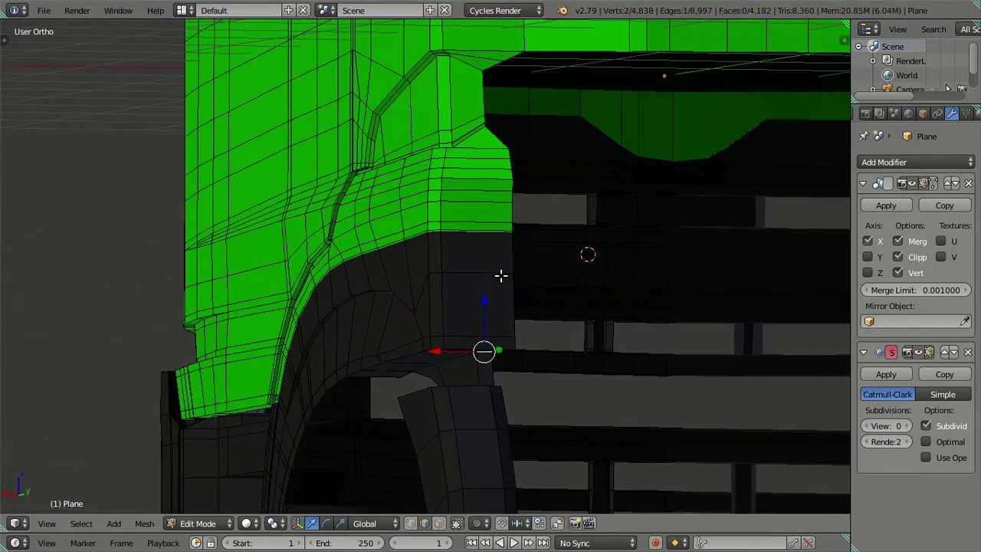
Extrude the corner edge into a new face and, in Right view, move its vertex.
key("e")
right_click(509, 261)
key("KP_3")
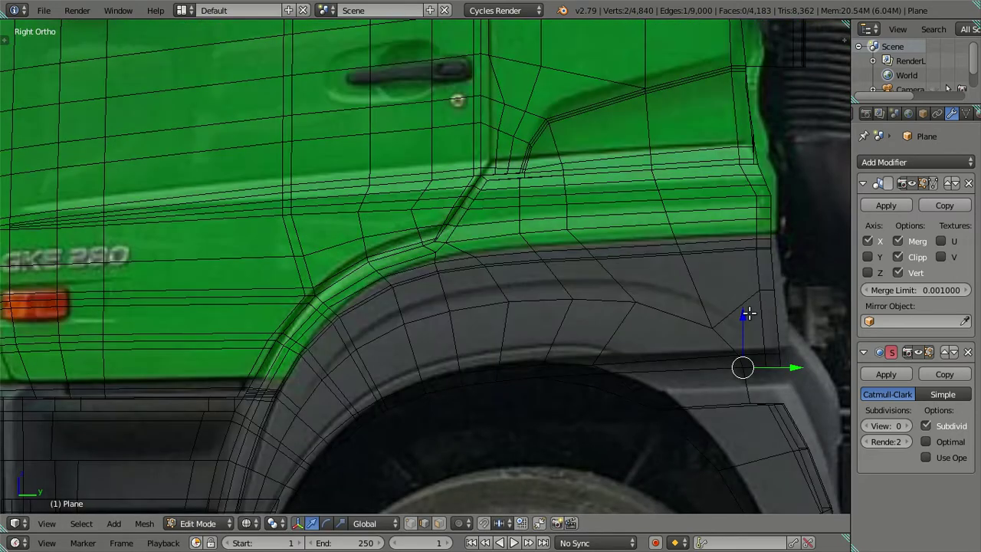
key("g")
key("z")
left_click(746, 215)
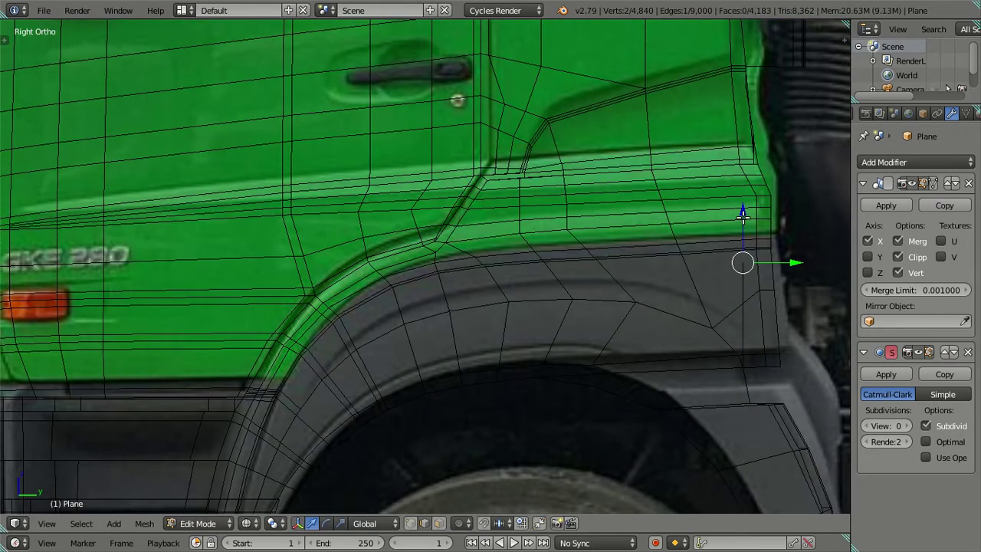
left_click_drag(742, 217, 742, 207)
right_click(776, 264)
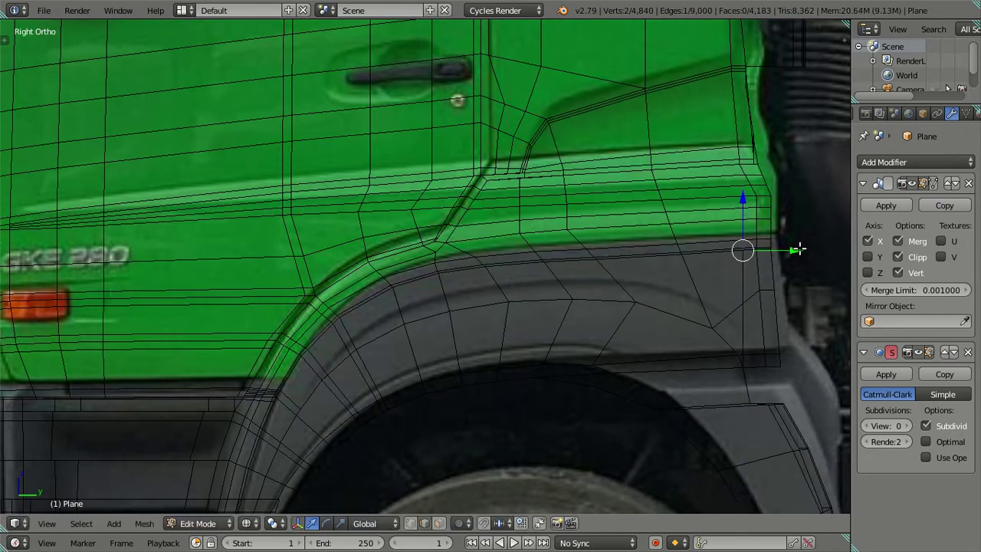
left_click_drag(798, 249, 776, 242)
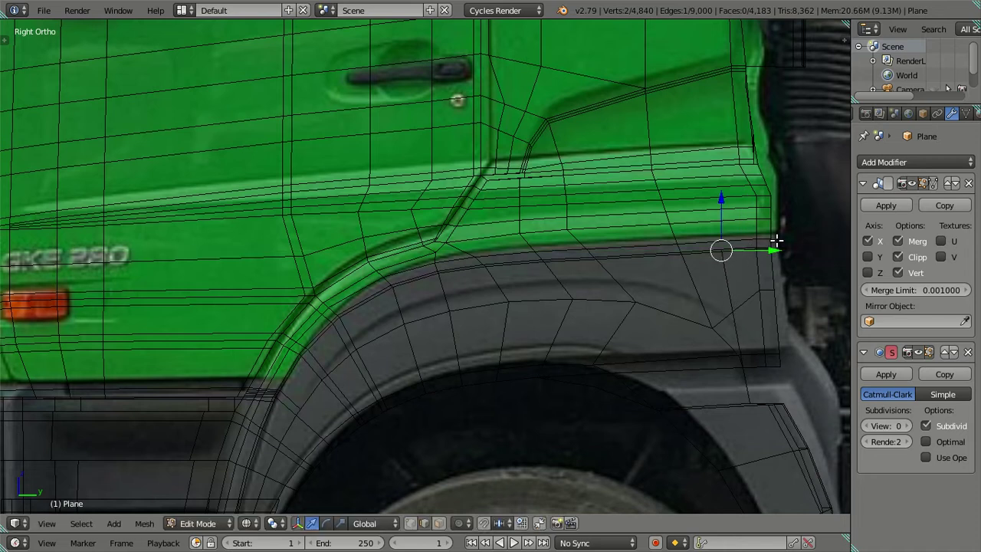
left_click_drag(717, 197, 716, 192)
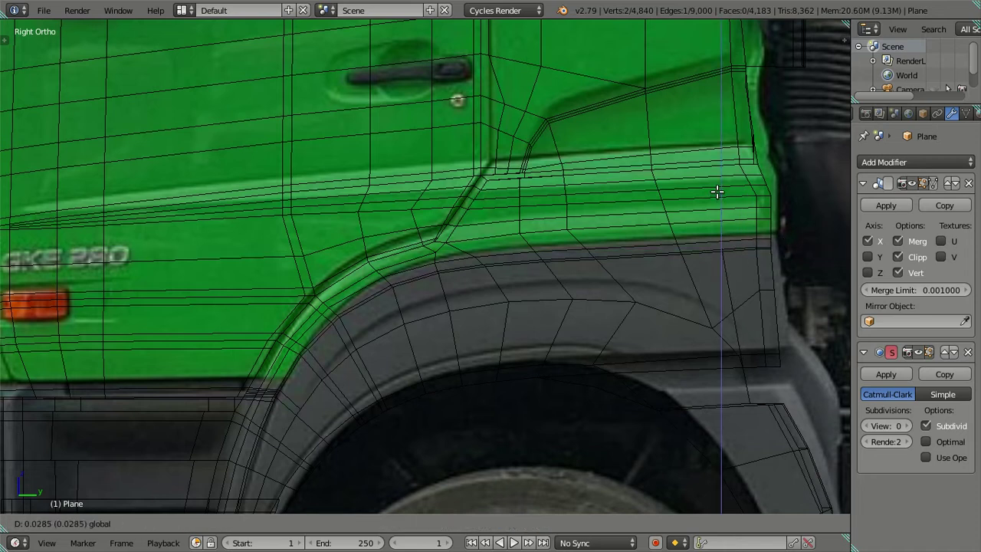
Refine the new vertex's position to match the reference photo's arch outline.
key("g")
right_click(767, 301)
key("alt+z")
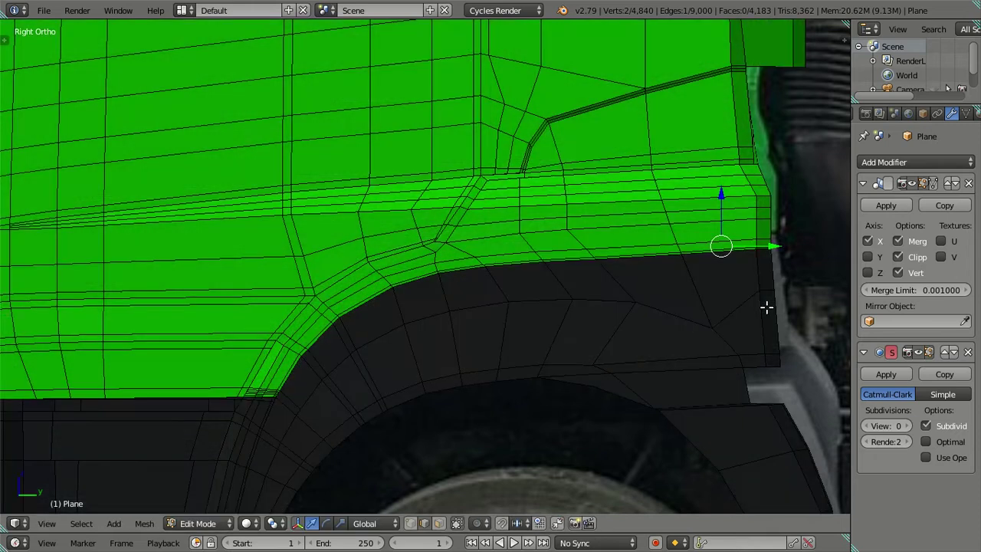
left_click_drag(724, 188, 728, 212)
key("alt+z")
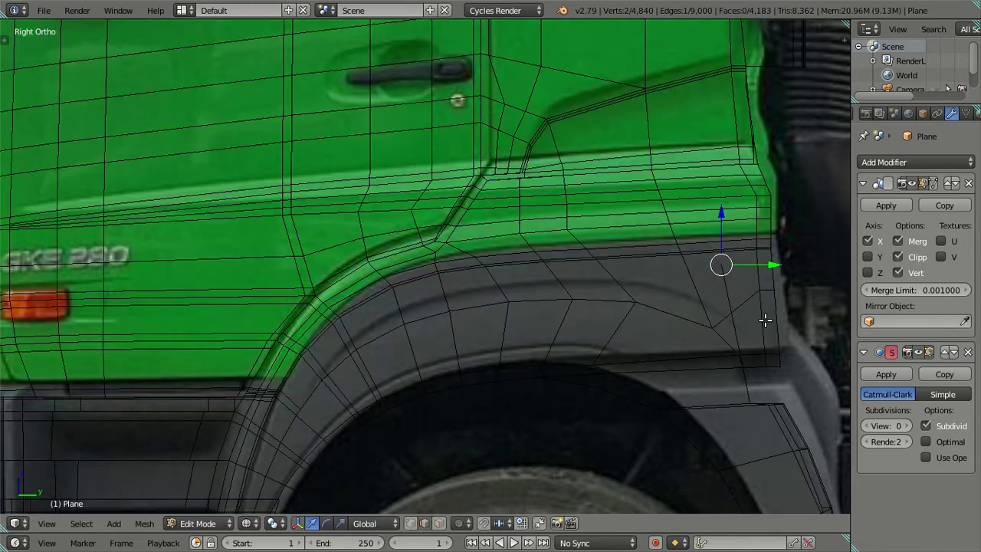
key("g")
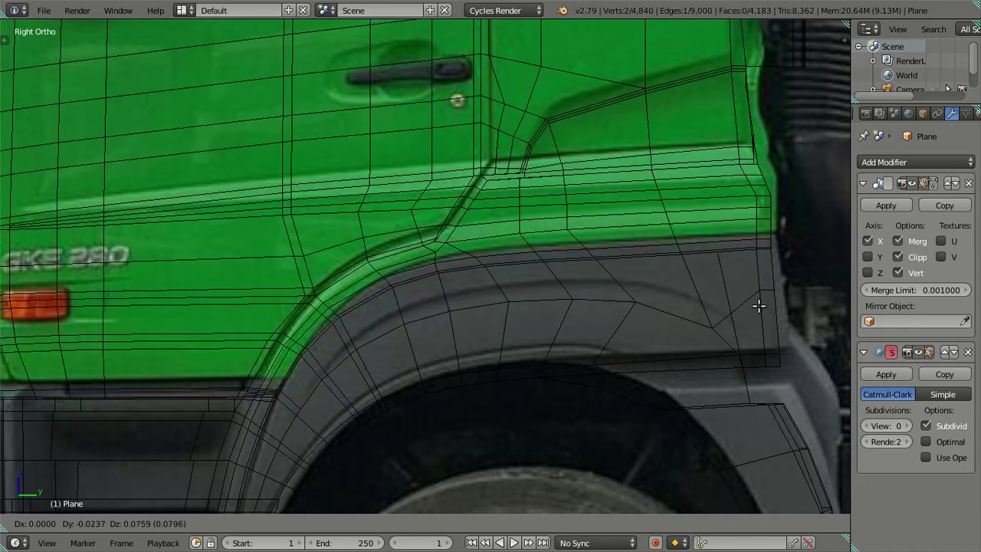
left_click(758, 306)
scroll(758, 306, "down", 3)
mouse_move(758, 306)
middle_mouse_down()
mouse_move(590, 394)
mouse_move(520, 311)
mouse_move(414, 313)
mouse_move(385, 328)
mouse_move(490, 325)
mouse_move(452, 237)
mouse_move(409, 333)
mouse_move(426, 363)
mouse_move(411, 329)
mouse_move(414, 300)
middle_mouse_up()
Extrude the wheel post's edge loop and slide it along X to widen the post.
right_click(412, 335, "alt")
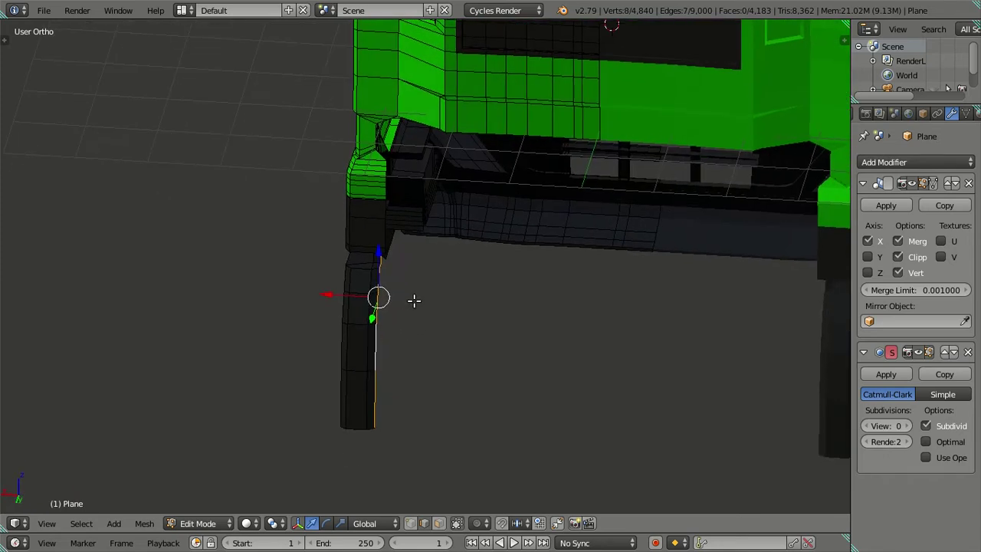
key("e")
right_click(423, 312)
key("g")
key("x")
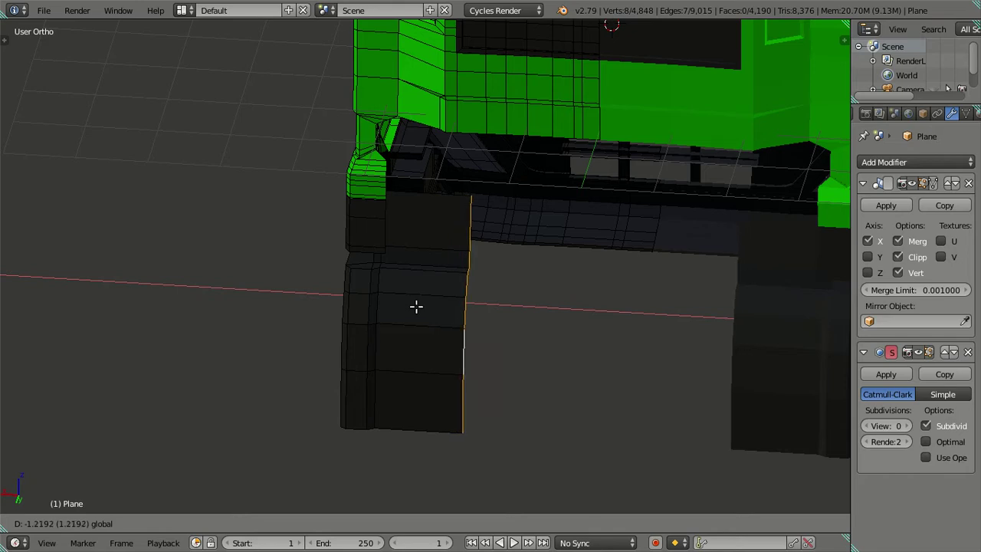
left_click(419, 302)
middle_click_drag(419, 302, 443, 285)
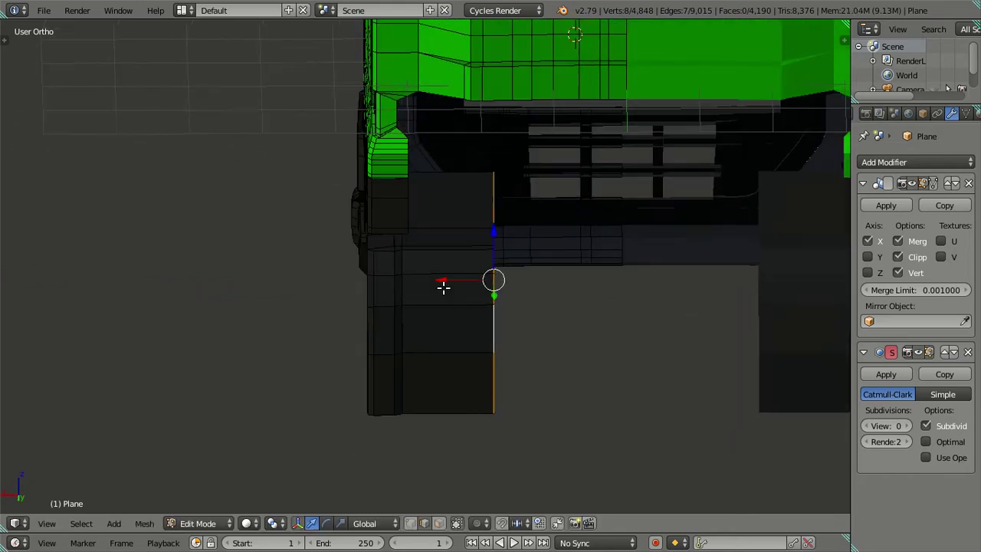
Shift the selected edge twice along X, ending slightly left.
key("g")
key("x")
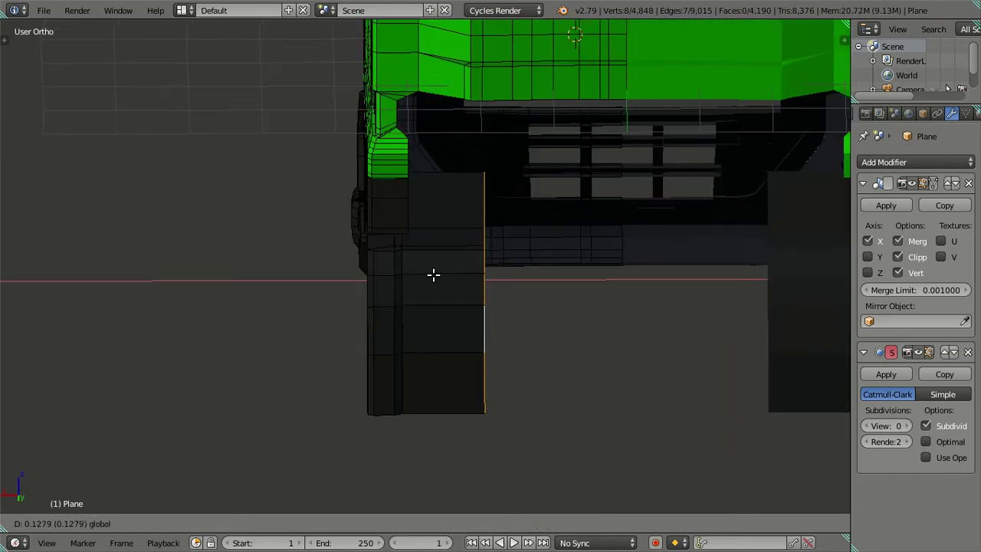
left_click(435, 275)
middle_click_drag(439, 284, 437, 254)
scroll(445, 270, "up", 1)
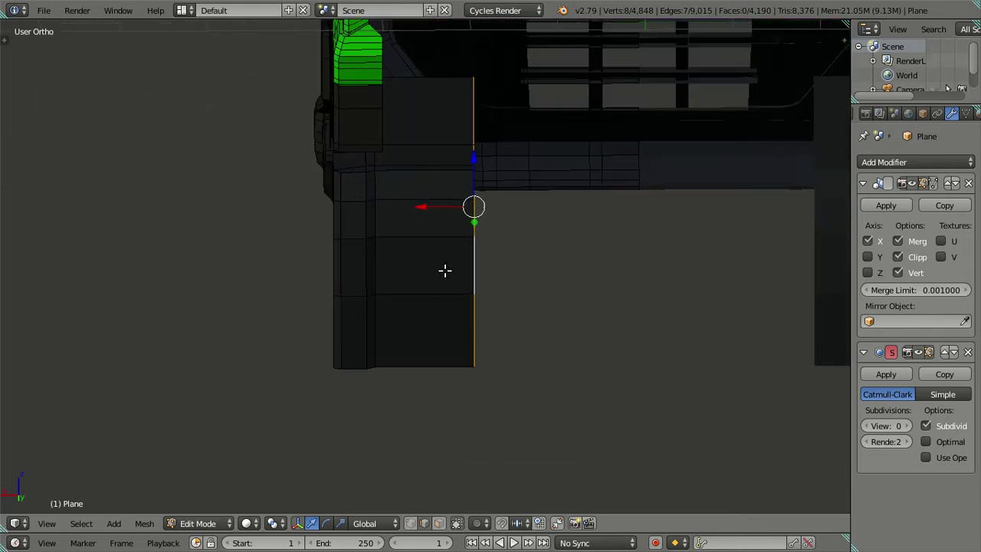
key("g")
key("x")
left_click(417, 198)
middle_click_drag(449, 254, 439, 317)
scroll(431, 281, "up", 1)
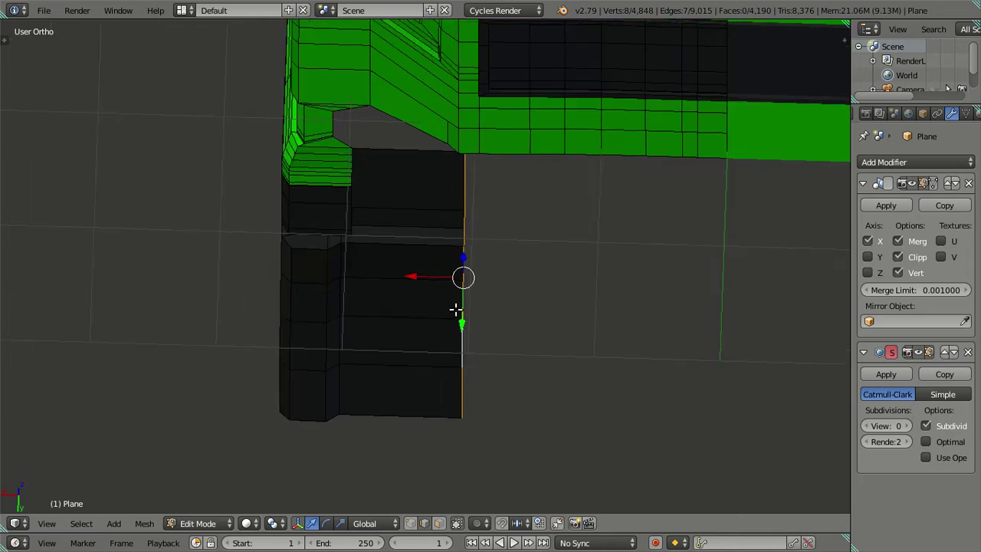
Extrude another edge, then slide it and a second vertical loop sideways along X.
key("e")
right_click(441, 301)
key("g")
key("x")
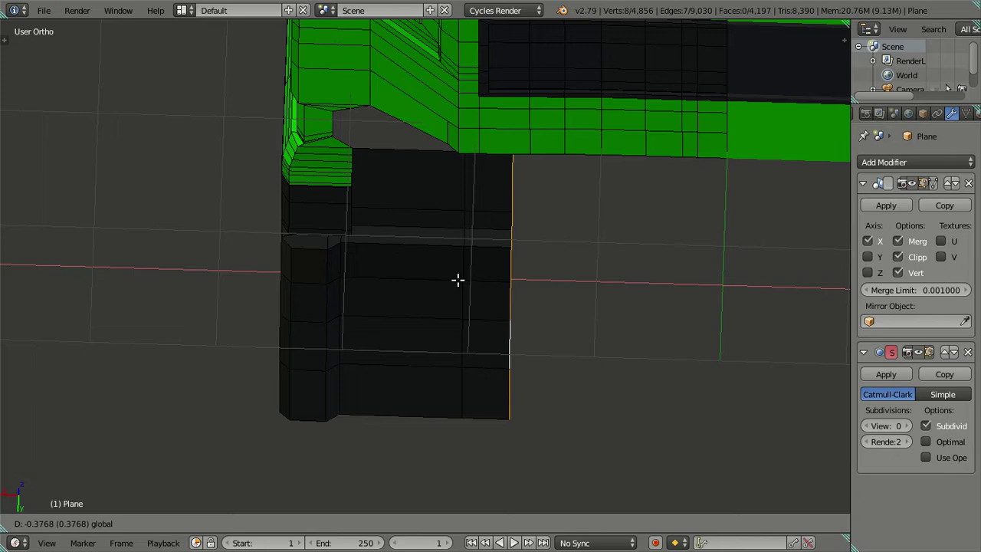
left_click(460, 280)
left_click(460, 274, "alt+shift")
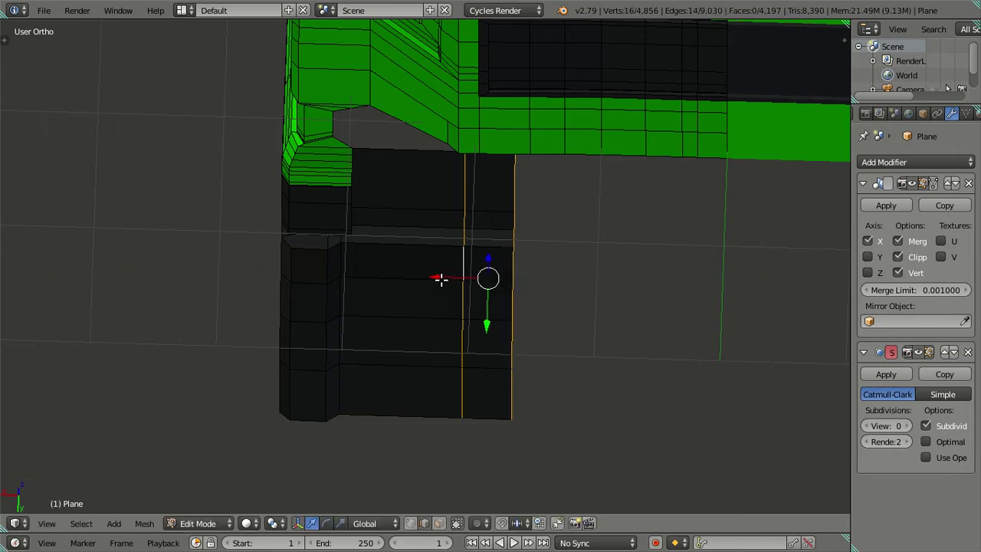
key("g")
key("x")
left_click(437, 278)
Slide only the right edge loop slightly left, then preview three loop cuts across the panel.
key("a")
left_click(504, 303, "alt")
key("g")
key("x")
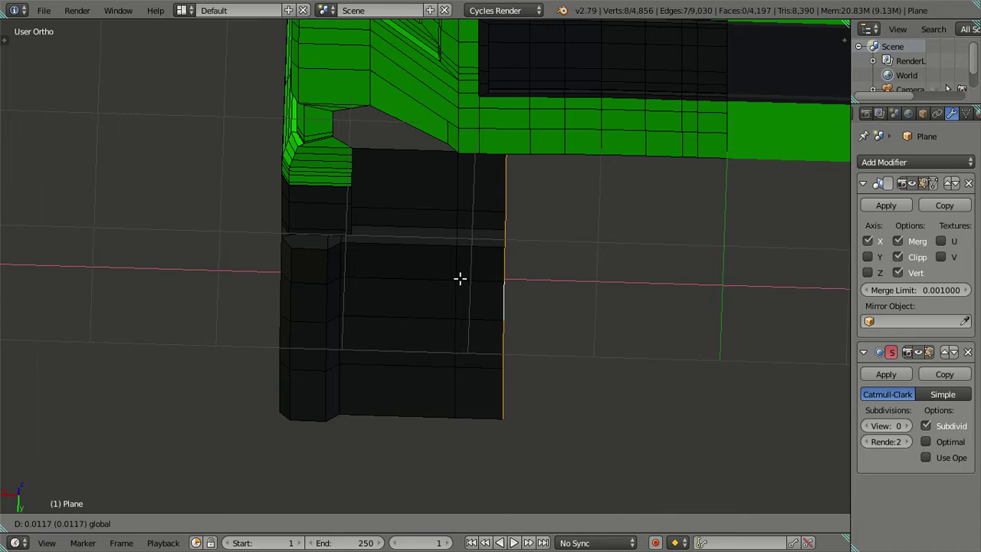
left_click(461, 279)
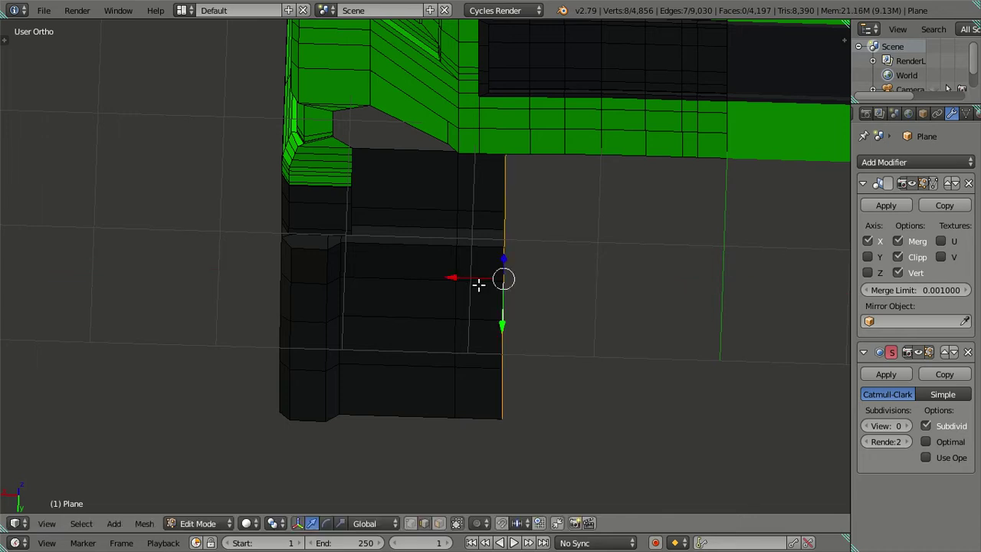
key("ctrl+r")
scroll(479, 285, "up", 1)
scroll(479, 284, "up", 1)
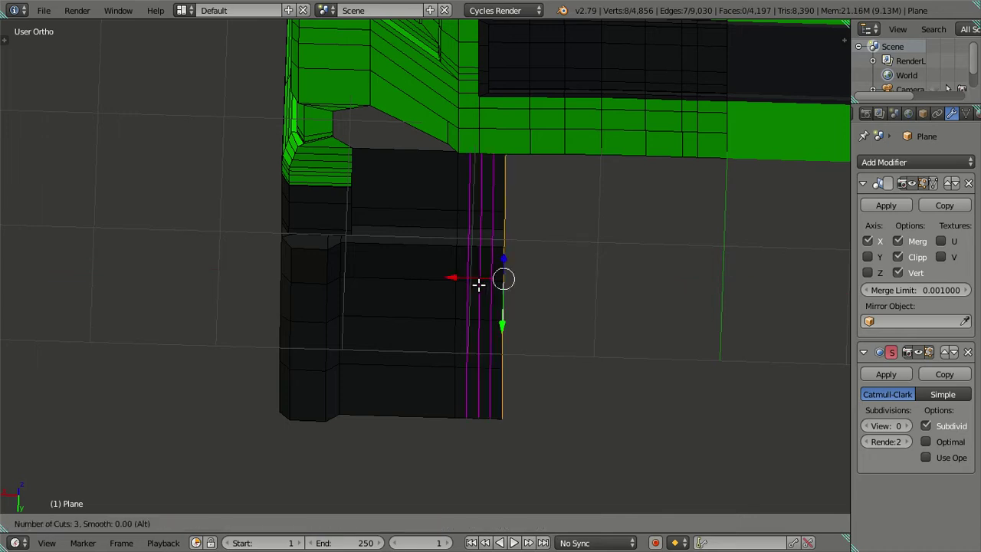
Commit the three evenly spaced loop cuts and dissolve one unwanted vertical edge loop.
left_click(479, 285)
right_click(479, 285)
scroll(478, 284, "up", 2)
key("a")
right_click(501, 263, "alt")
key("x")
left_click(582, 390)
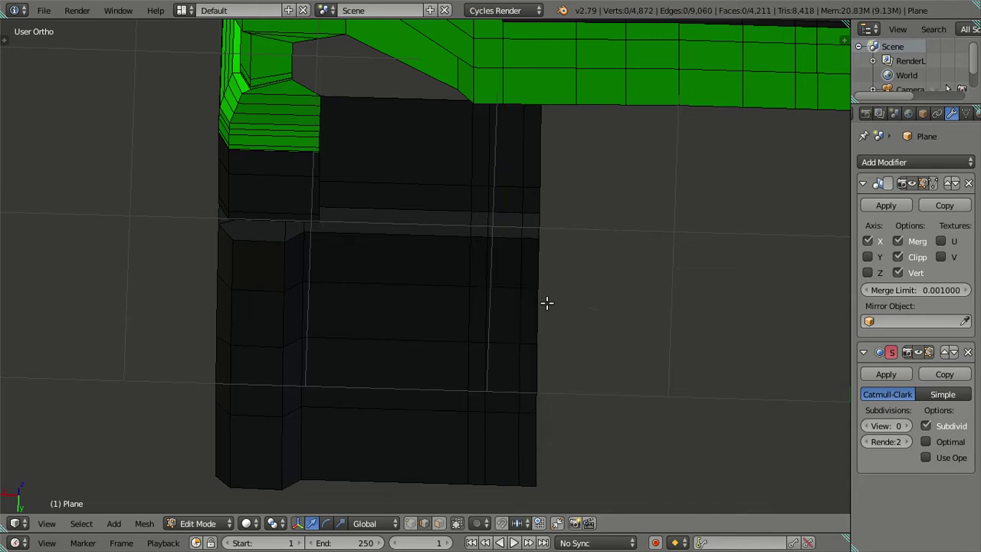
In Right Ortho, slide two vertical edge loops along Y onto the photo's fender edge.
mouse_move(546, 302)
middle_mouse_down()
mouse_move(516, 279)
mouse_move(486, 279)
middle_mouse_up()
right_click(438, 225)
right_click(414, 448, "alt")
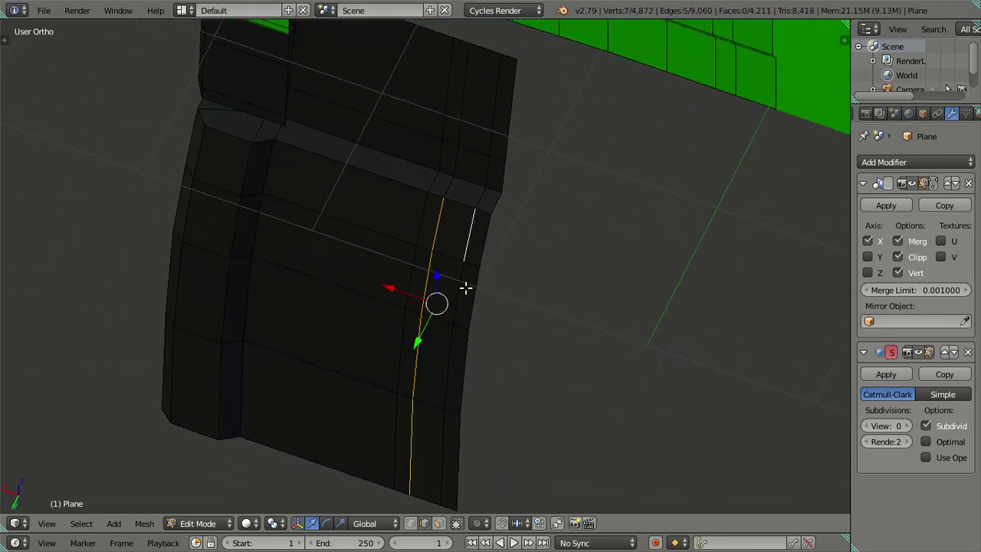
right_click(447, 457, "alt+shift")
middle_click_drag(460, 396, 525, 363)
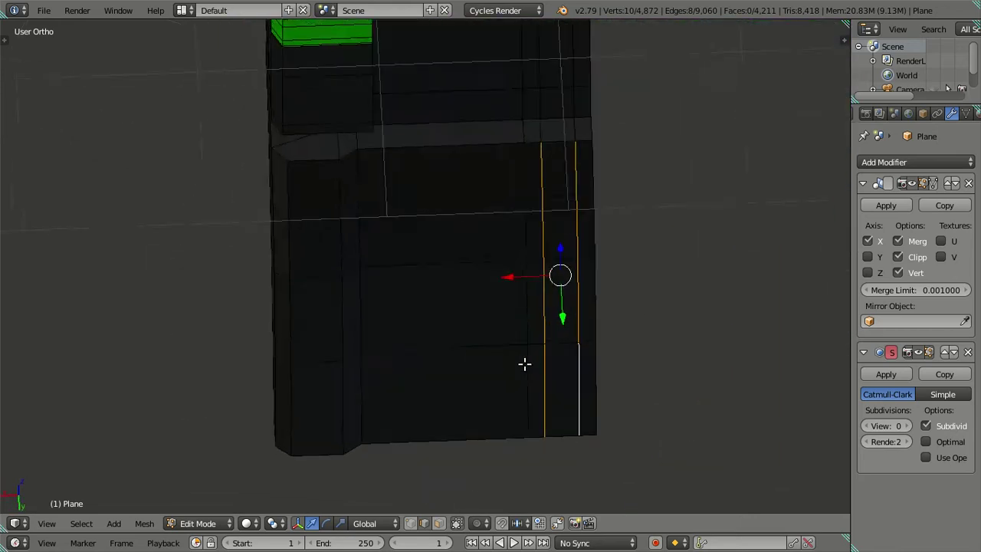
key("KP_3")
key("KP_Decimal")
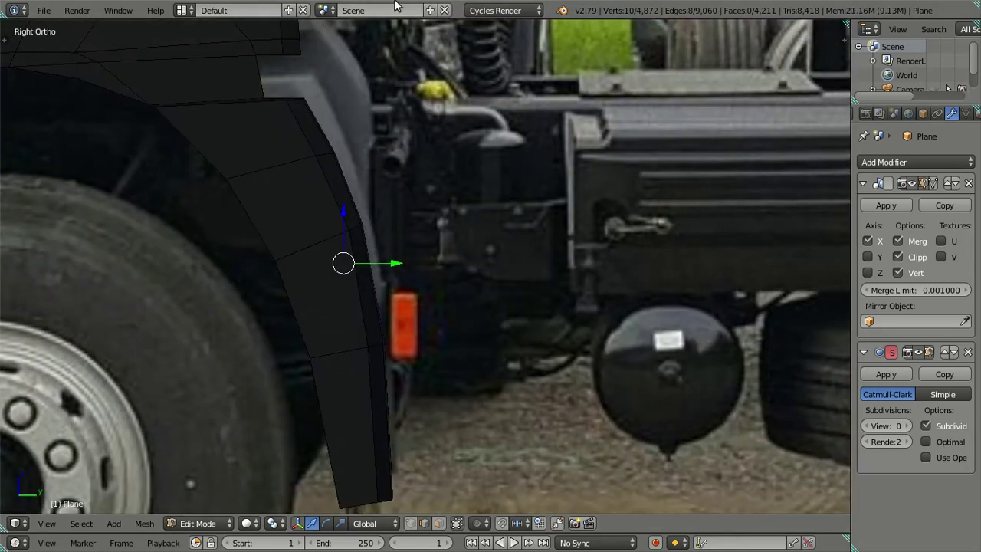
scroll(380, 291, "up", 1)
left_click_drag(379, 263, 393, 262)
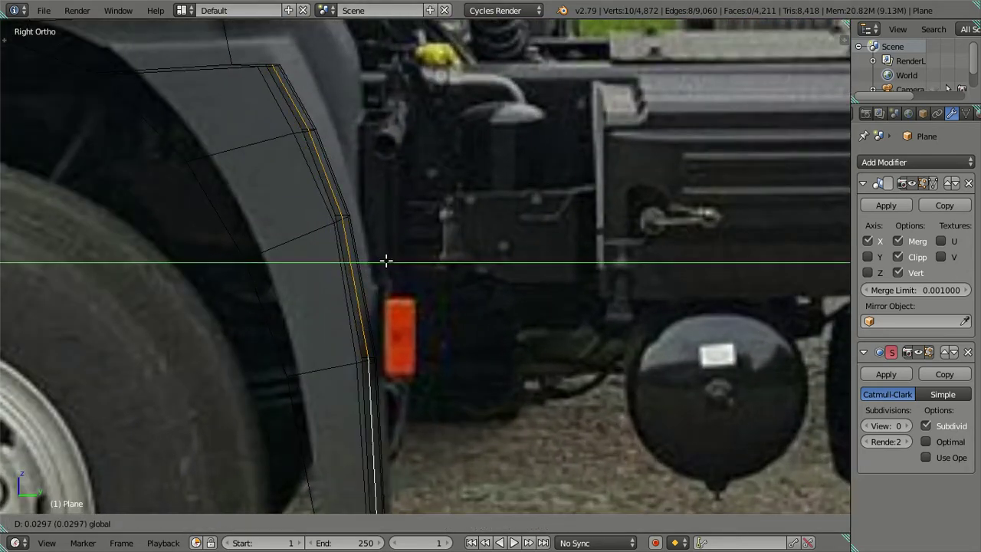
left_click(393, 261)
Add a single centred vertical loop cut down the fender panel.
key("a")
scroll(385, 262, "down", 4)
mouse_move(385, 263)
middle_mouse_down()
mouse_move(411, 274)
mouse_move(322, 294)
mouse_move(308, 281)
mouse_move(409, 304)
mouse_move(320, 254)
mouse_move(337, 276)
mouse_move(514, 267)
mouse_move(517, 286)
mouse_move(488, 261)
mouse_move(499, 263)
mouse_move(411, 281)
mouse_move(442, 270)
middle_mouse_up()
scroll(385, 267, "down", 3)
scroll(412, 282, "up", 2)
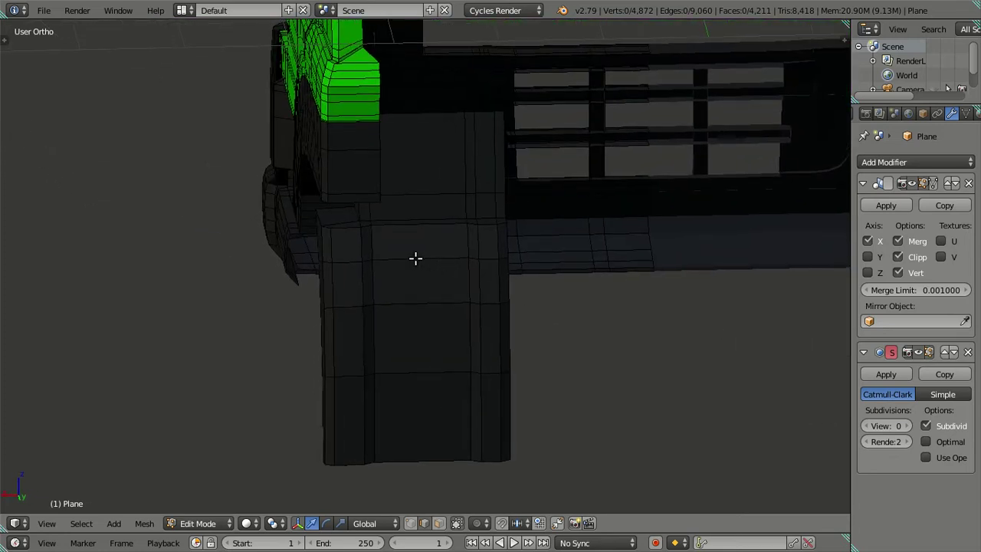
key("ctrl+r")
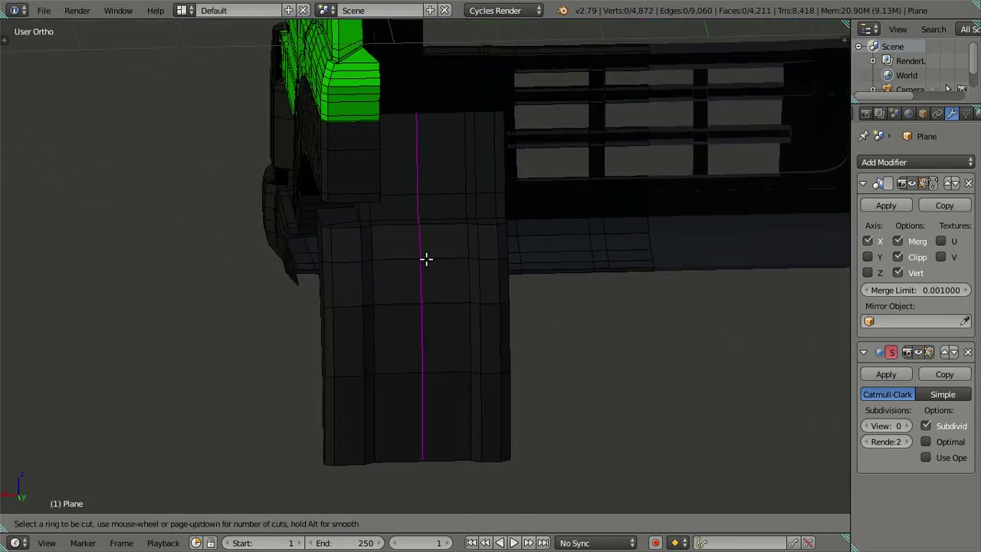
left_click(426, 259)
right_click(425, 258)
mouse_move(424, 258)
middle_mouse_down()
mouse_move(440, 261)
mouse_move(429, 245)
mouse_move(452, 245)
mouse_move(460, 281)
mouse_move(440, 281)
middle_mouse_up()
key("a")
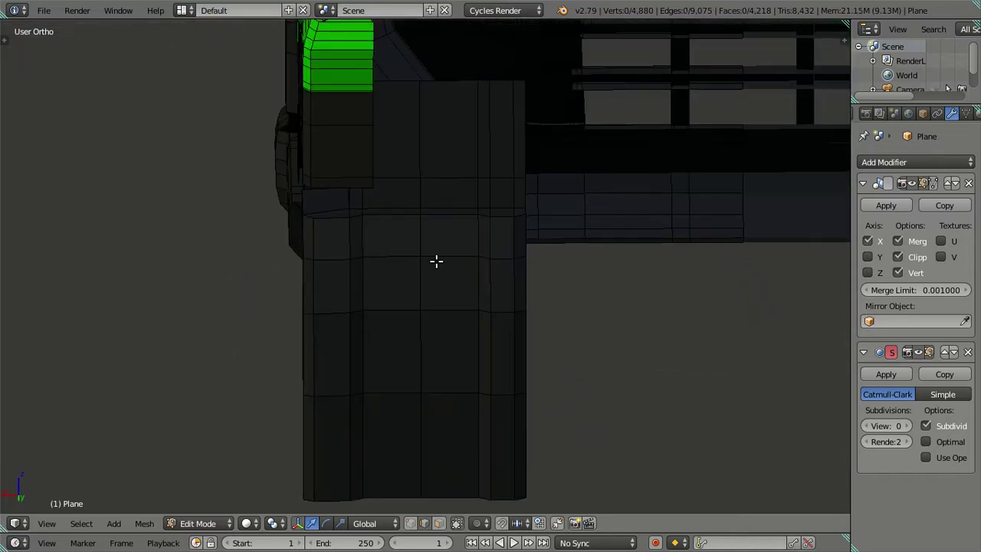
Add three evenly spaced loop cuts, then dissolve one of the vertical loops.
key("ctrl+r")
scroll(436, 262, "up", 2)
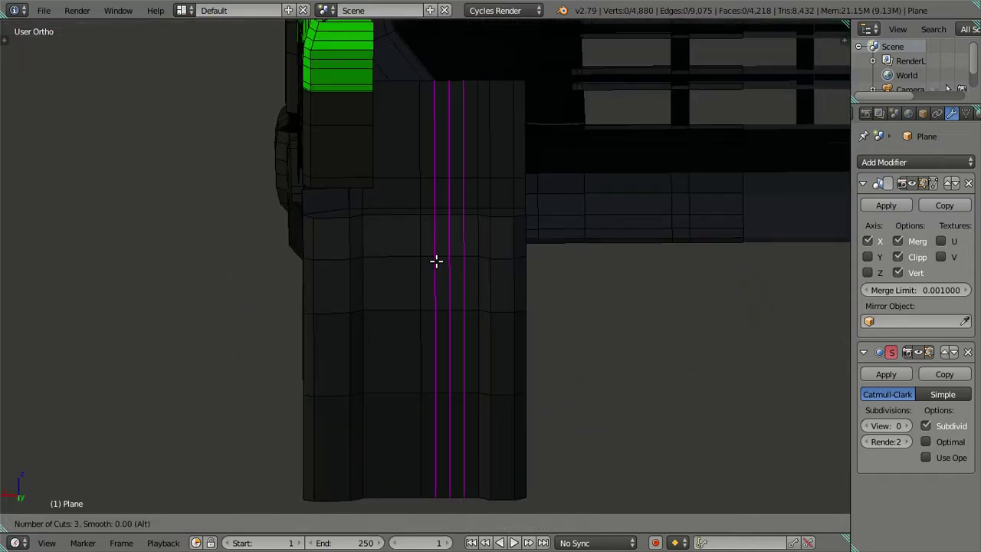
left_click(436, 262)
right_click(436, 261)
key("a")
right_click(448, 242, "alt")
key("x")
left_click(452, 210)
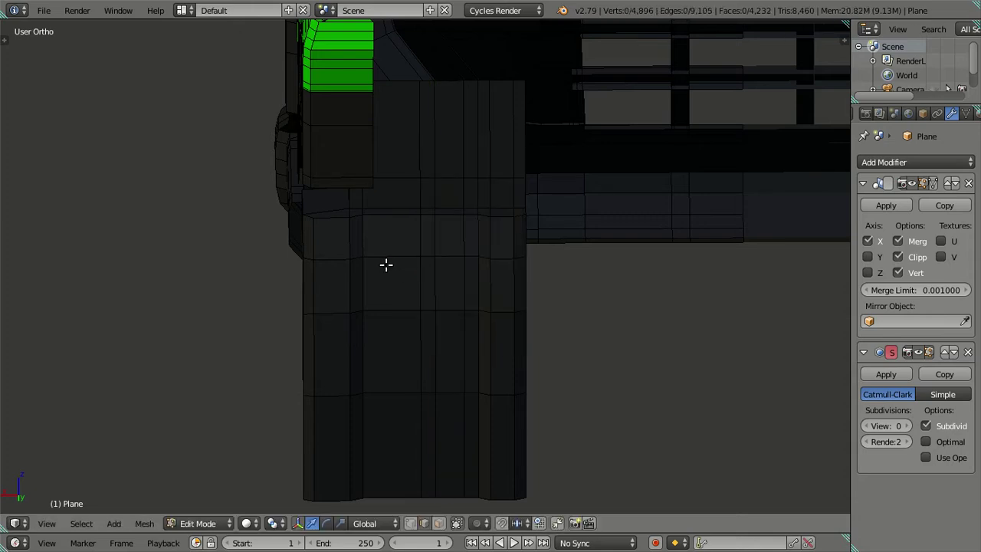
Add a single loop cut, then dissolve it and another vertical edge loop.
key("ctrl+r")
left_click(387, 266)
right_click(389, 266)
key("x")
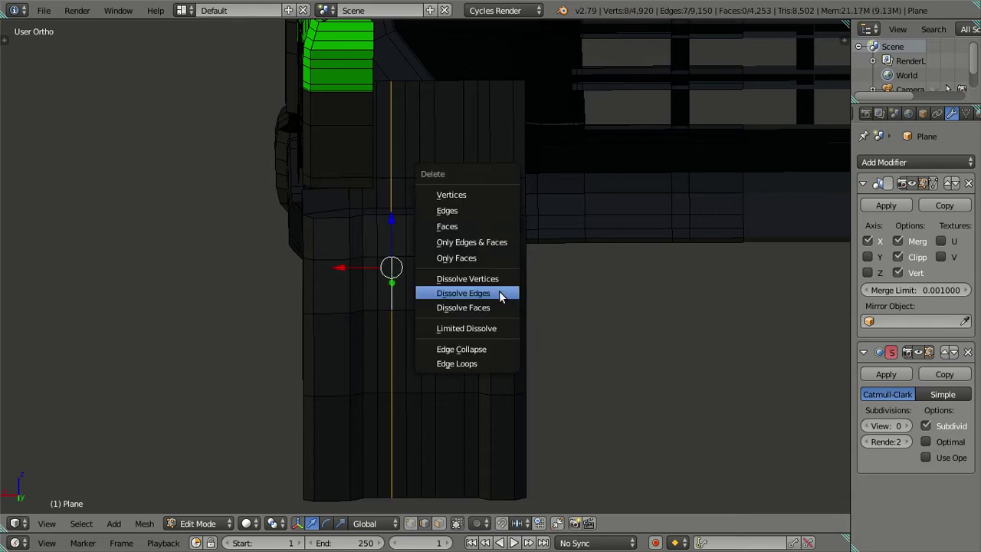
left_click(499, 290)
mouse_move(469, 296)
middle_mouse_down()
mouse_move(460, 295)
mouse_move(476, 273)
mouse_move(459, 260)
mouse_move(445, 269)
mouse_move(456, 286)
mouse_move(427, 284)
middle_mouse_up()
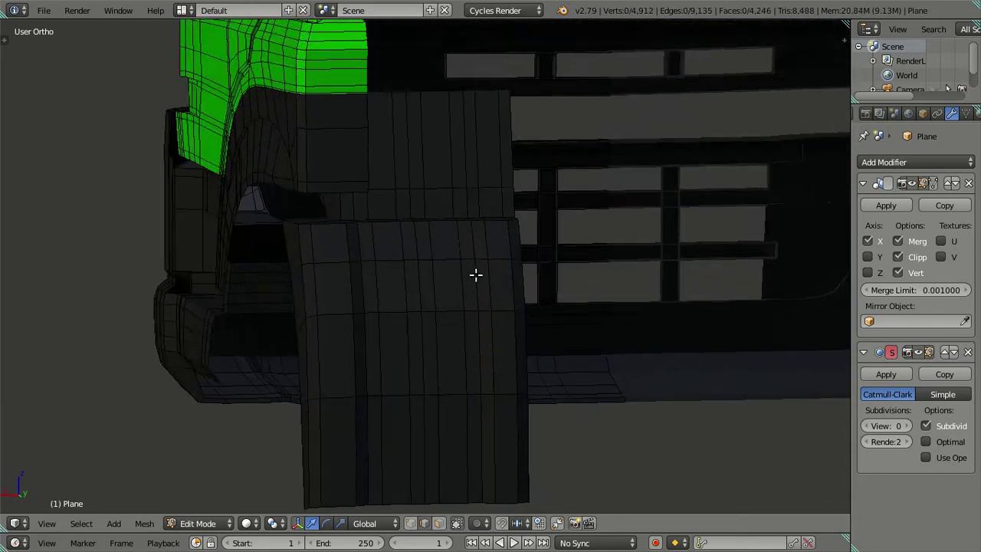
right_click(427, 284, "alt")
key("x")
left_click(462, 284)
key("ctrl+r")
Place a vertical loop cut and dissolve an unwanted edge loop.
left_click(424, 256)
right_click(441, 283)
right_click(442, 283, "alt")
right_click(407, 284, "alt+shift")
key("x")
left_click(515, 305)
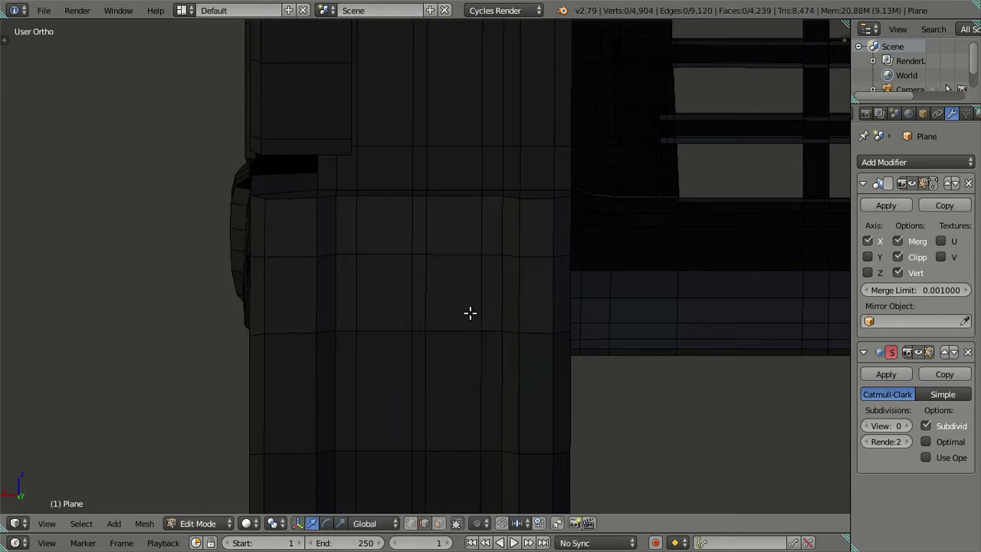
In face select mode, pick four faces where the two panels meet.
scroll(470, 313, "down", 3)
mouse_move(473, 284)
middle_mouse_down()
mouse_move(528, 276)
mouse_move(504, 313)
mouse_move(406, 304)
mouse_move(376, 324)
middle_mouse_up()
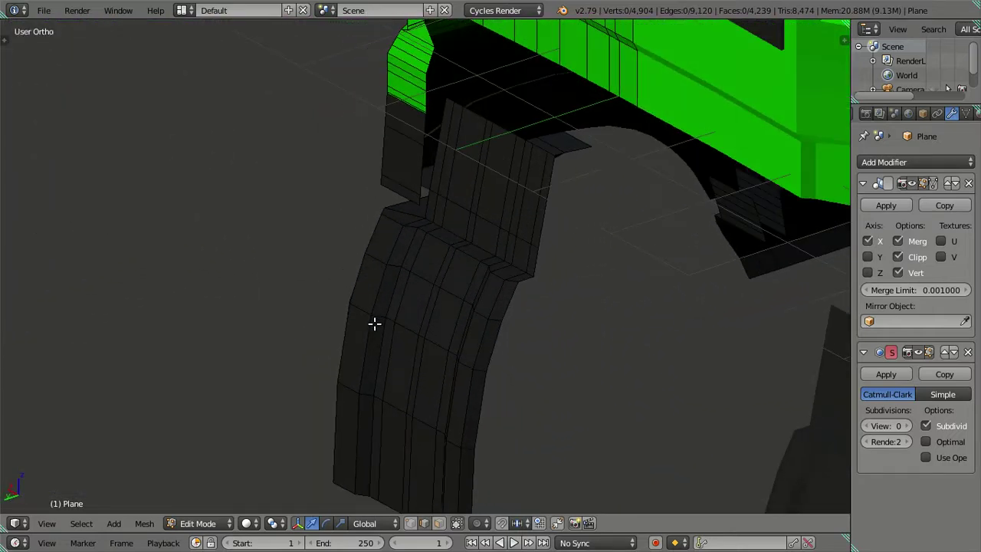
mouse_move(457, 267)
middle_mouse_down()
mouse_move(484, 234)
mouse_move(480, 282)
middle_mouse_up()
scroll(486, 285, "up", 4)
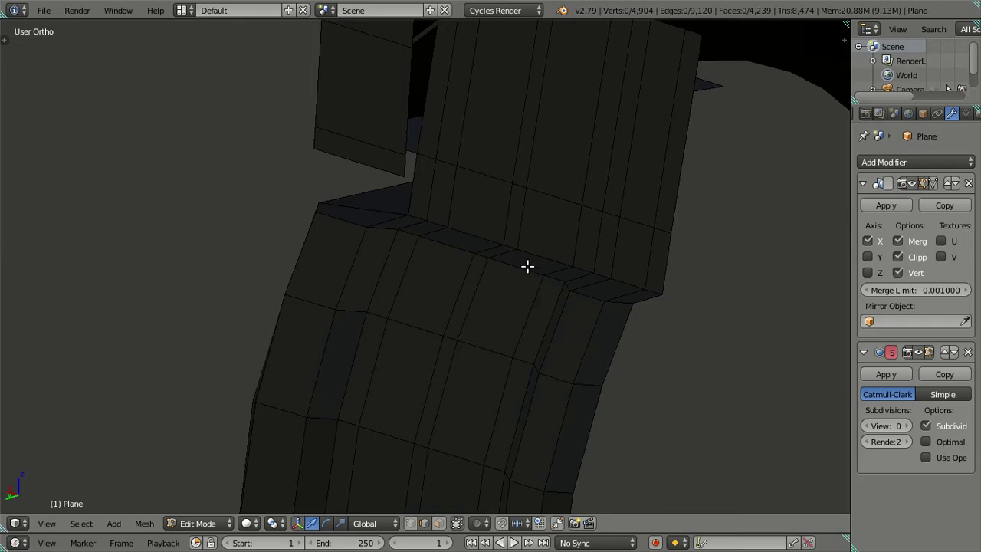
key("ctrl+Tab")
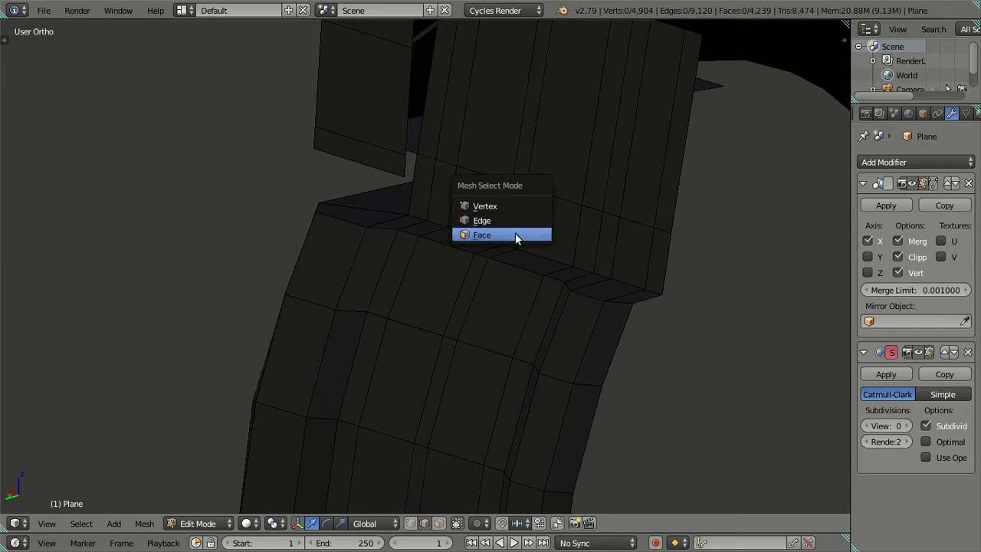
left_click(514, 234)
right_click(468, 234)
right_click(478, 201, "shift")
right_click(550, 222, "shift")
right_click(535, 260, "shift")
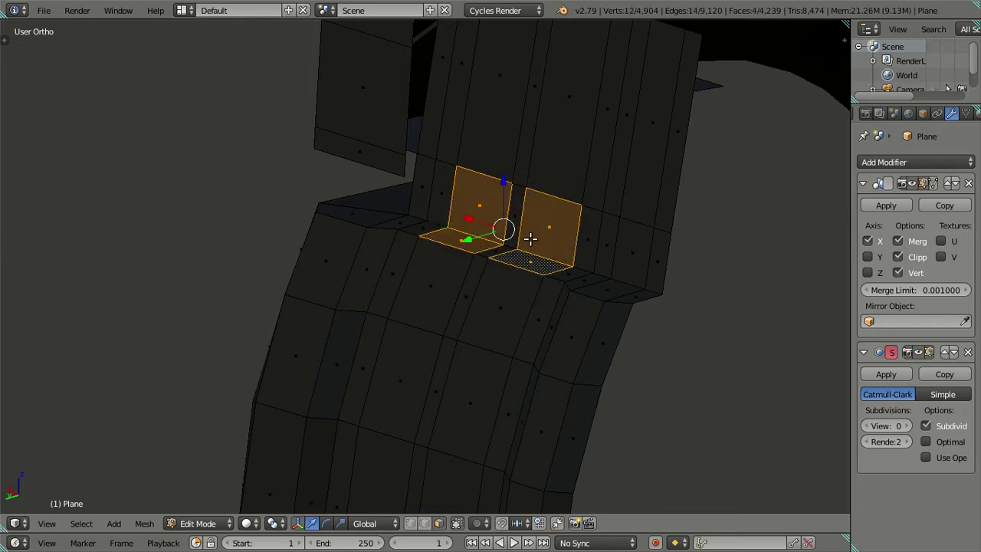
middle_click_drag(535, 261, 557, 171)
Add a horizontal loop cut across the upper panel.
key("ctrl+r")
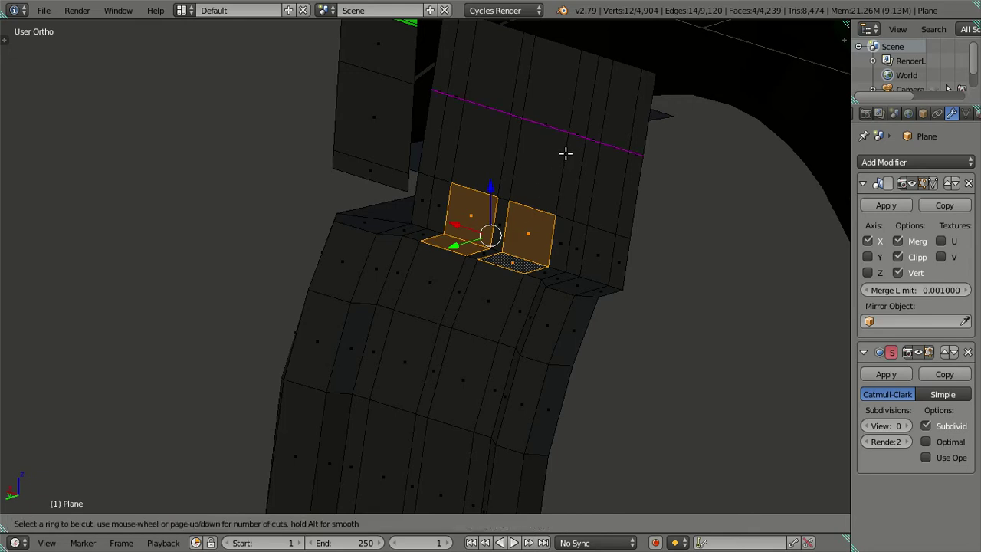
left_click(564, 154)
right_click(565, 153)
key("a")
Select an L-shaped strip of six faces in face select mode.
right_click(530, 177)
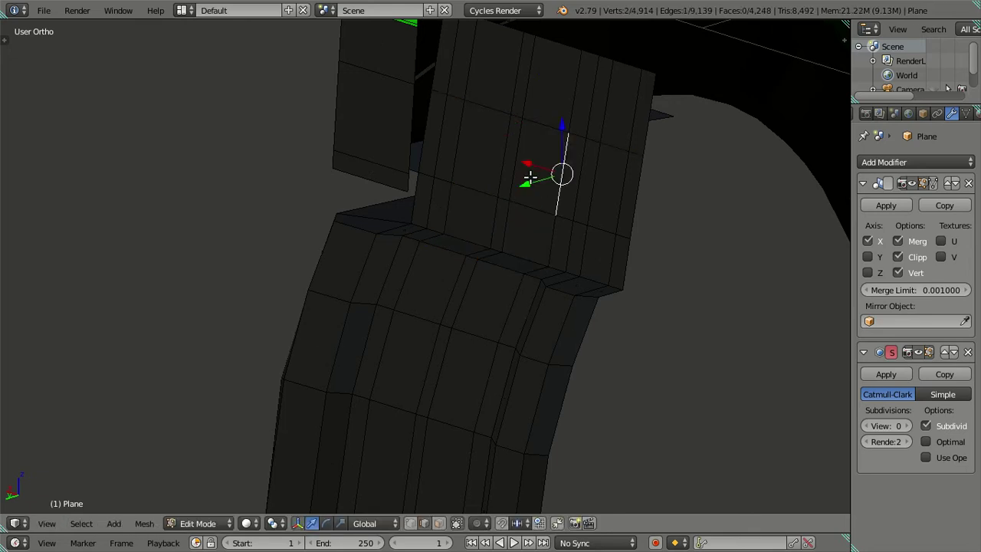
key("ctrl+Tab")
left_click(529, 190)
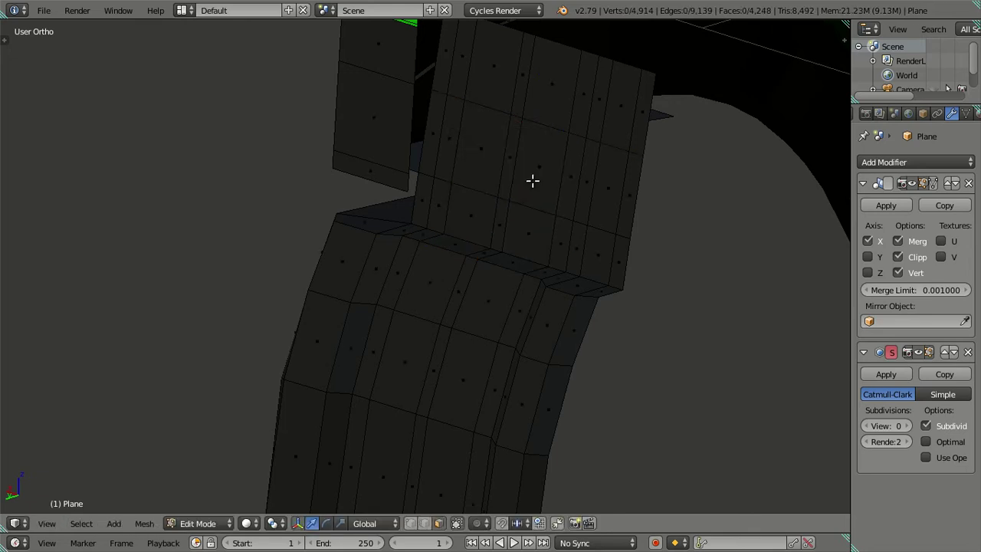
right_click(532, 179)
right_click(535, 233, "shift")
right_click(511, 261, "shift")
right_click(467, 245, "shift")
right_click(471, 221, "shift")
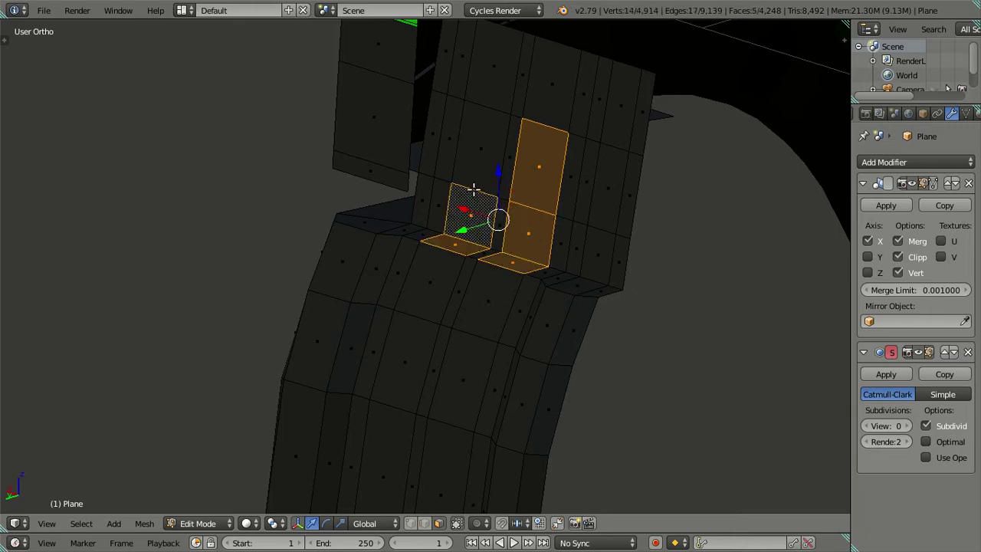
right_click(475, 192, "shift")
mouse_move(564, 244)
middle_mouse_down()
mouse_move(548, 269)
mouse_move(528, 258)
mouse_move(536, 263)
mouse_move(537, 237)
middle_mouse_up()
Extrude the L-shaped faces in place and nudge them slightly.
key("e")
right_click(529, 256)
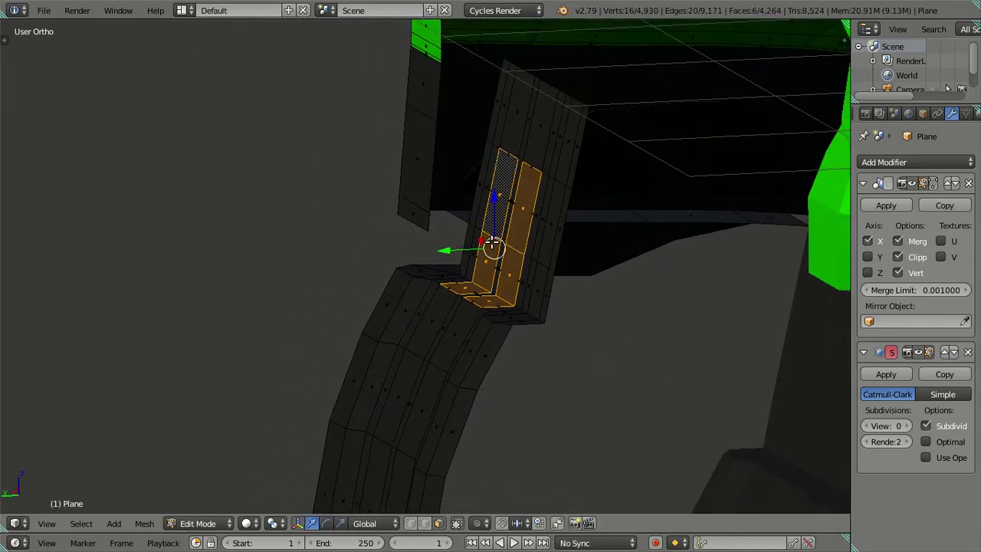
key("g")
left_click(499, 188)
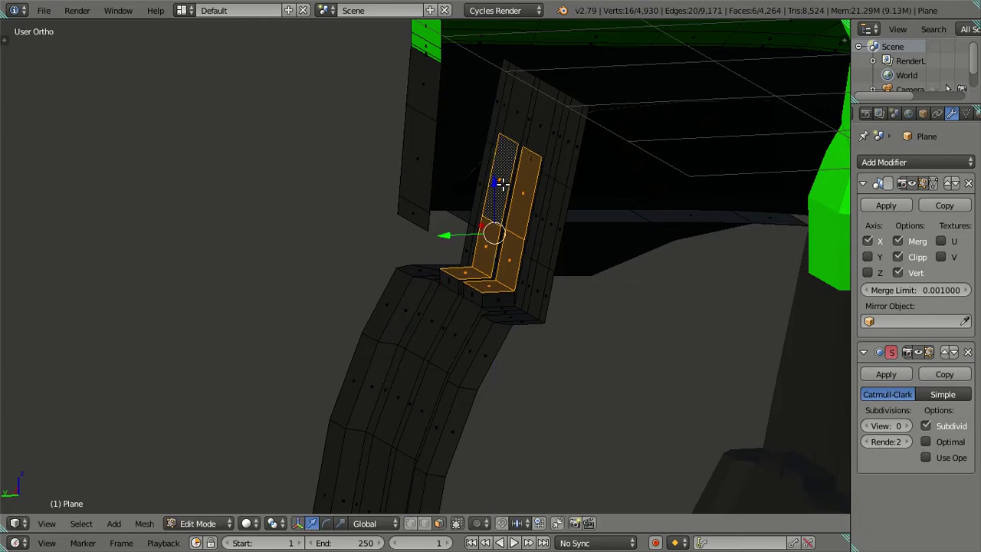
In edge select mode, lift two strip edges up along Z and over along Y.
key("ctrl+Tab")
left_click(465, 181)
mouse_move(464, 182)
middle_mouse_down()
mouse_move(498, 230)
mouse_move(514, 312)
mouse_move(488, 236)
middle_mouse_up()
scroll(488, 236, "up", 2)
middle_click_drag(480, 281, 516, 266)
right_click(524, 287)
right_click(523, 288, "shift")
left_click_drag(519, 237, 506, 180)
mouse_move(497, 226)
left_mouse_down()
mouse_move(469, 224)
mouse_move(531, 221)
left_mouse_up()
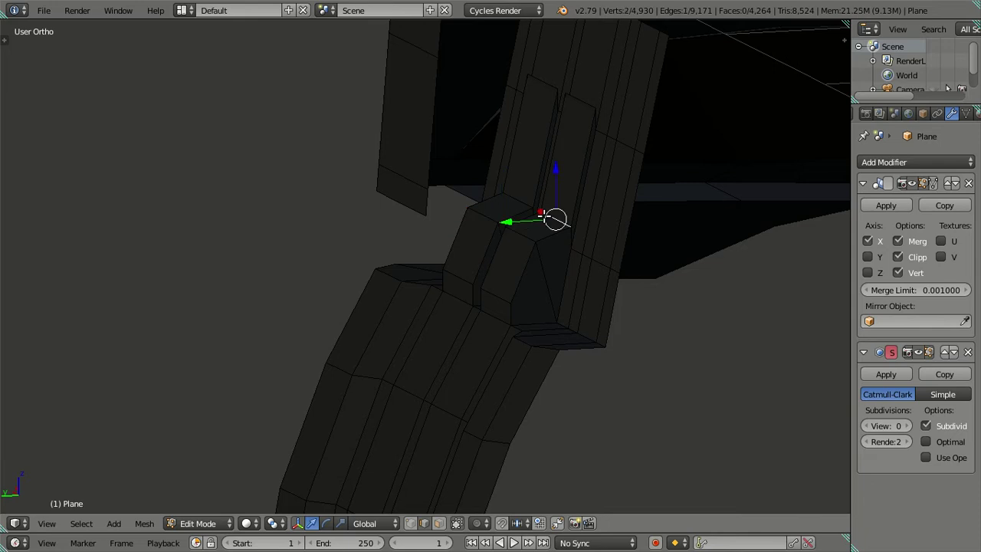
Raise the selected edges along Z and shift them along Y.
mouse_move(552, 205)
middle_mouse_down()
mouse_move(560, 195)
mouse_move(540, 170)
middle_mouse_up()
left_click_drag(538, 165, 532, 140)
left_click(521, 179)
key("g")
key("y")
left_click(510, 165)
Lower the strip's two upper edges along Z and shift them slightly along Y.
right_click(554, 84)
right_click(576, 101, "shift")
key("g")
key("z")
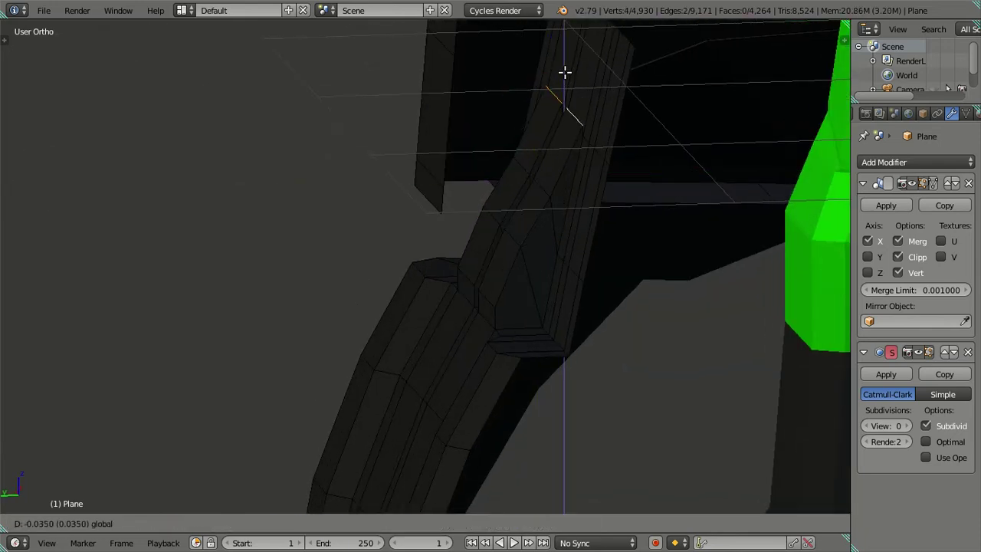
left_click(552, 113)
key("g")
key("y")
left_click(498, 129)
Shift another edge of the strip along Y.
mouse_move(499, 131)
middle_mouse_down()
mouse_move(578, 216)
mouse_move(729, 217)
mouse_move(718, 204)
mouse_move(593, 219)
mouse_move(528, 229)
mouse_move(519, 243)
middle_mouse_up()
right_click(518, 243)
middle_click_drag(484, 202, 499, 229)
key("g")
key("y")
left_click(451, 232)
Move four edges of the strip together along Y.
right_click(464, 263)
right_click(503, 243, "shift")
right_click(491, 229, "shift")
right_click(484, 258, "shift")
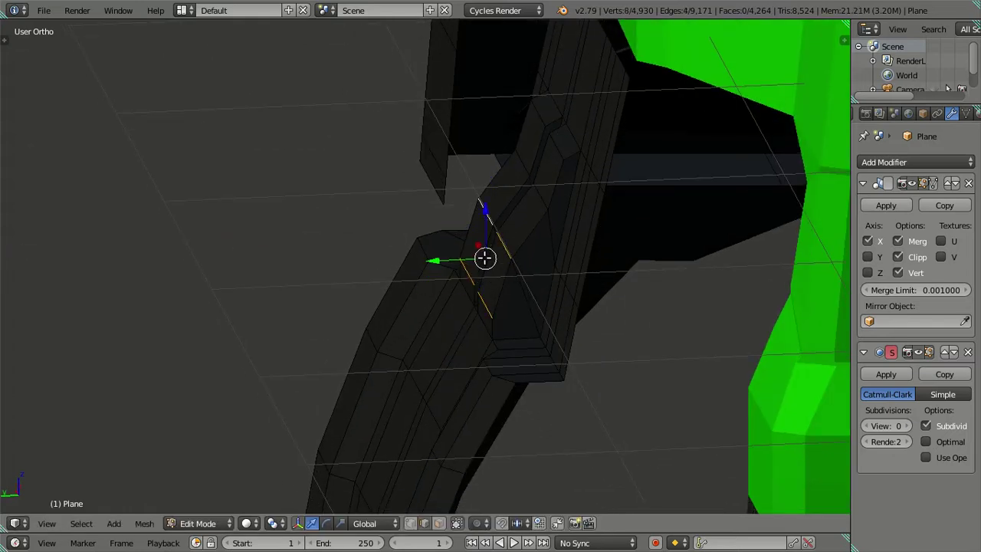
key("g")
key("y")
left_click(440, 266)
Move two edges near the top of the strip along Y.
right_click(526, 163)
right_click(540, 193, "shift")
key("g")
key("y")
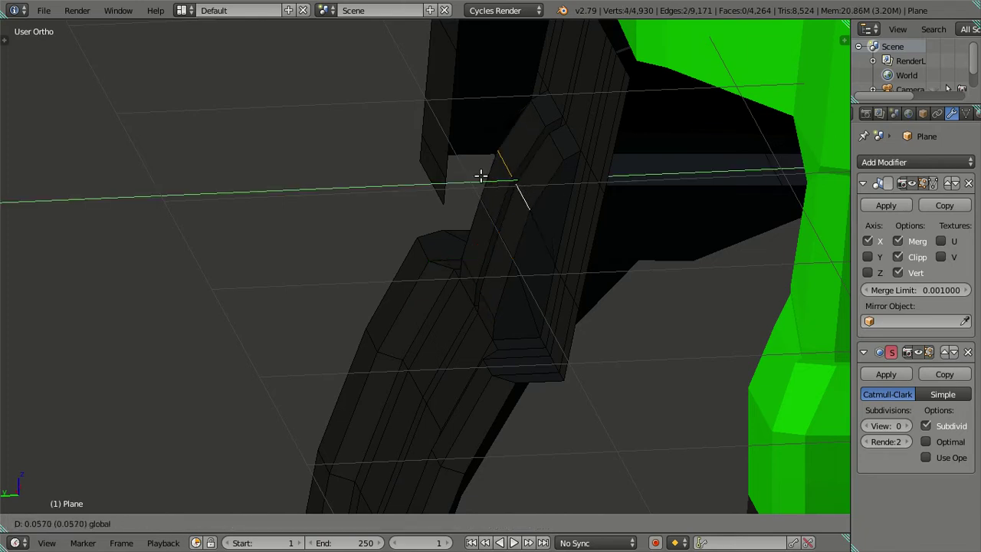
left_click(485, 176)
key("a")
Slide another pair of edges along Y to follow the letter stroke.
mouse_move(515, 164)
middle_mouse_down()
mouse_move(578, 150)
mouse_move(729, 149)
mouse_move(747, 138)
mouse_move(529, 151)
middle_mouse_up()
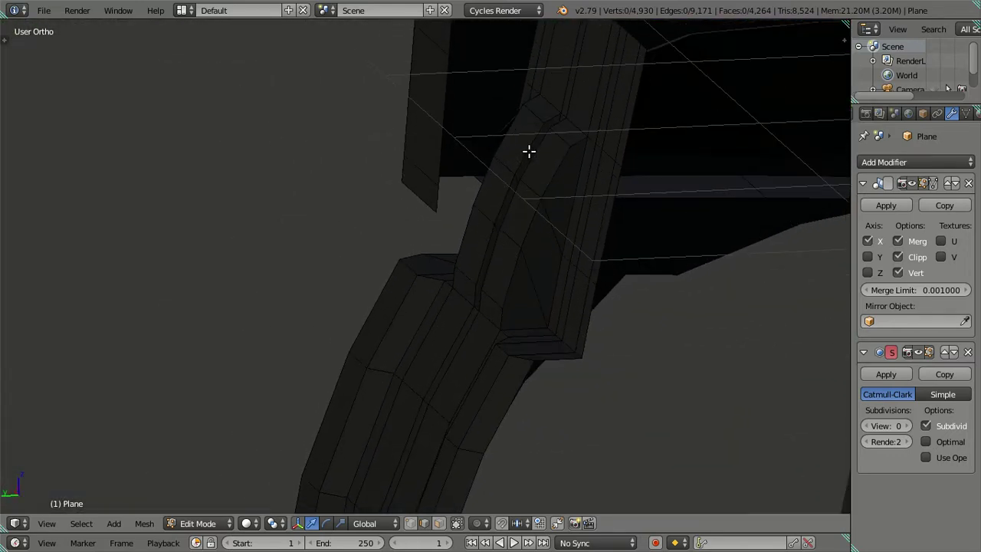
right_click(512, 243, "shift")
middle_click_drag(508, 232, 500, 232)
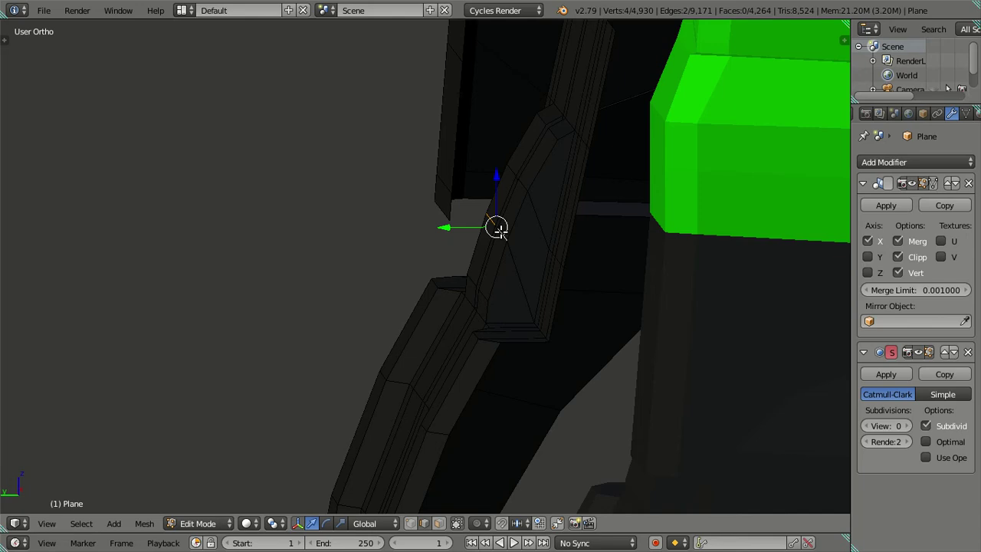
left_click_drag(468, 229, 462, 224)
key("a")
Nudge two top vertices up and sideways, then return to Object Mode.
right_click(511, 170, "shift")
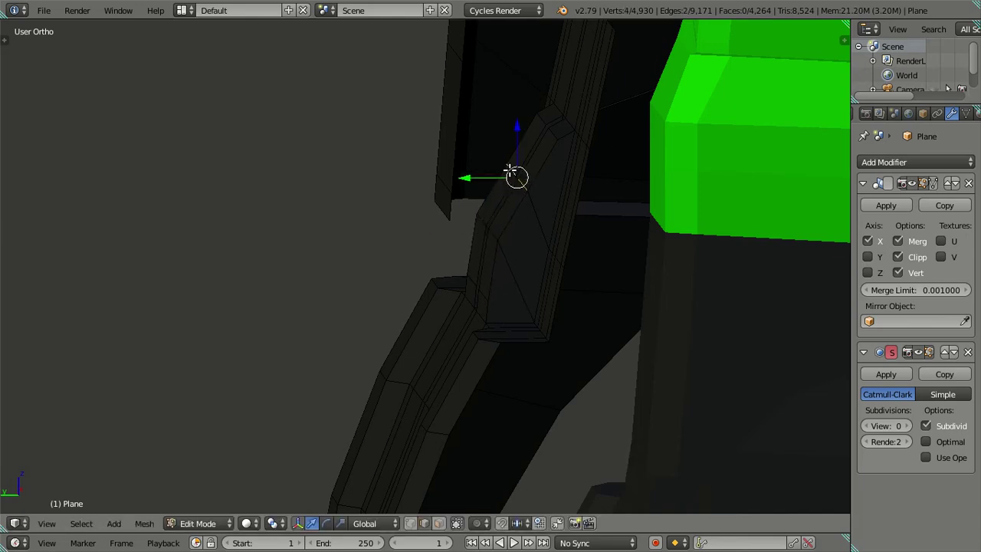
left_click_drag(515, 130, 511, 121)
left_click_drag(483, 165, 475, 169)
key("a")
mouse_move(476, 170)
middle_mouse_down()
mouse_move(609, 166)
mouse_move(526, 219)
mouse_move(579, 261)
middle_mouse_up()
key("Tab")
scroll(577, 261, "down", 3)
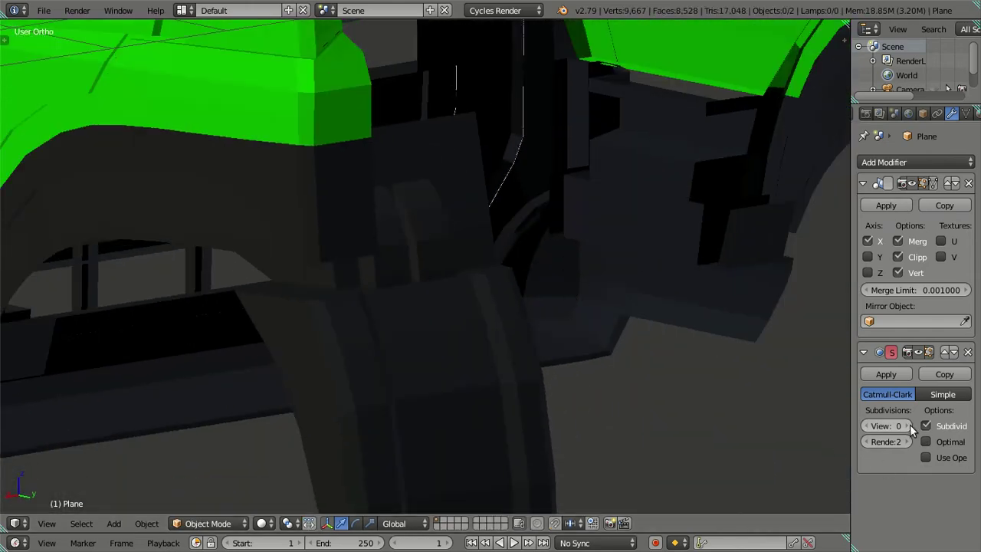
Enter Edit Mode on the windshield plane, then try a test loop cut and undo it.
scroll(449, 302, "down", 3)
key("Tab")
scroll(427, 270, "up", 3)
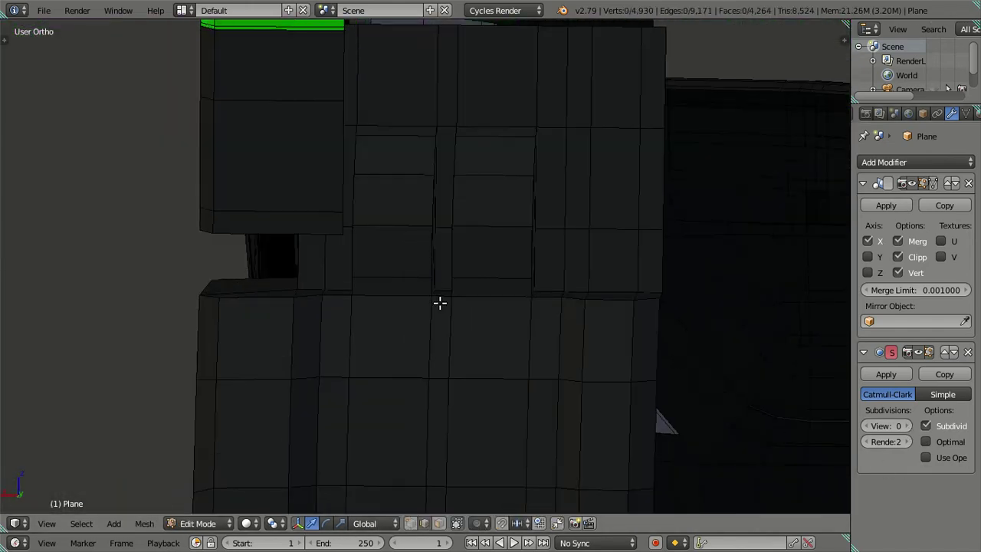
key("ctrl+r")
left_click(439, 303)
right_click(439, 303)
key("ctrl+z")
mouse_move(439, 303)
middle_mouse_down()
mouse_move(429, 273)
mouse_move(392, 240)
middle_mouse_up()
Add trial sets of four and two loop cuts, then dissolve them as edges.
key("ctrl+r")
scroll(388, 235, "up", 3)
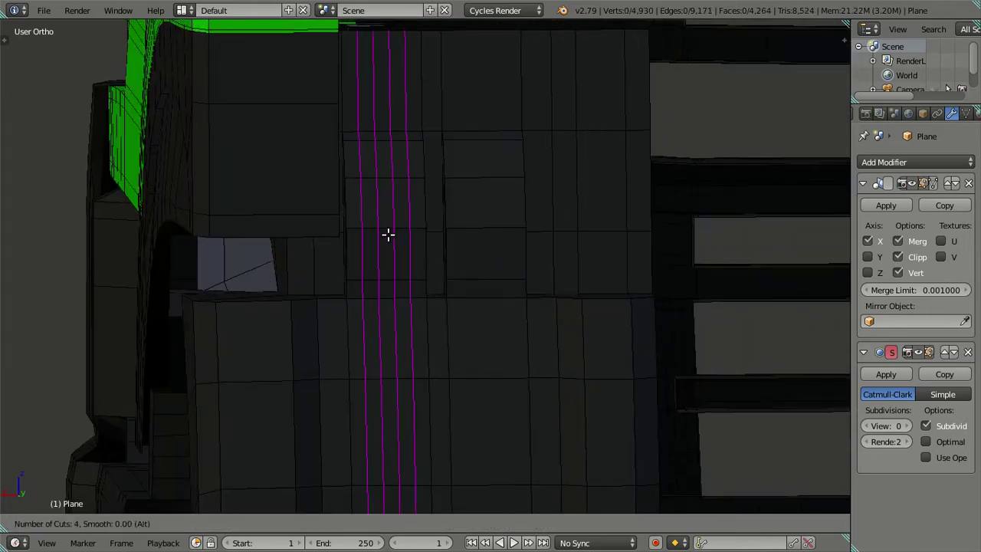
left_click(388, 234)
left_click(464, 261)
key("x")
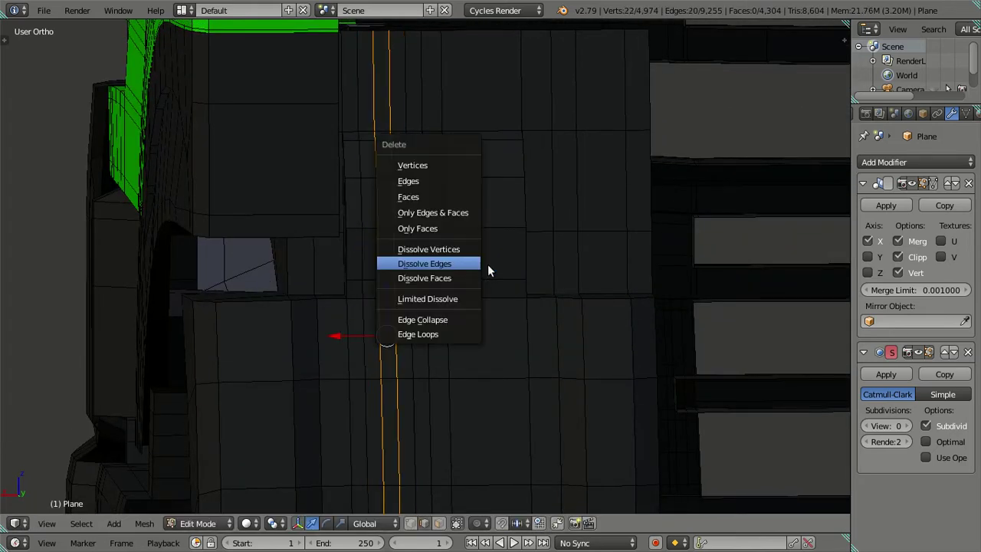
left_click(459, 263)
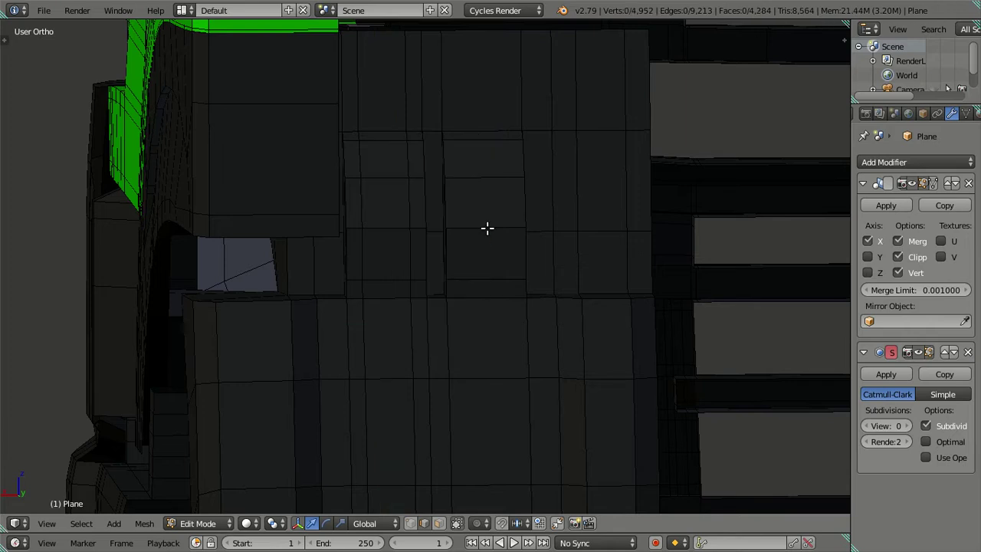
key("ctrl+r")
left_click(484, 232)
key("x")
left_click(532, 258)
mouse_move(552, 273)
middle_mouse_down()
mouse_move(530, 276)
mouse_move(544, 286)
middle_mouse_up()
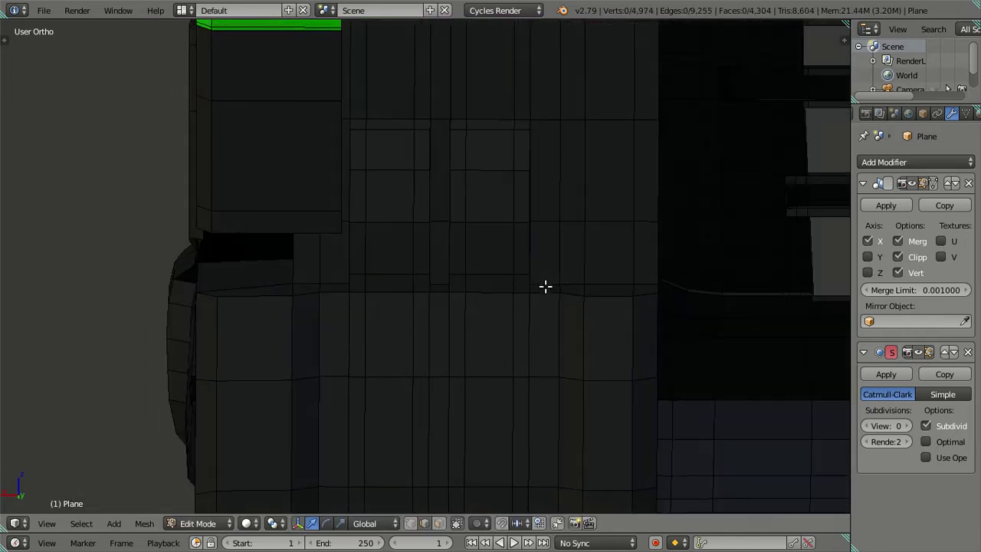
Add three vertical loop cuts lined up with the letter stroke edges.
key("ctrl+r")
left_click(546, 291)
key("ctrl+r")
left_click(440, 296)
key("ctrl+r")
left_click(337, 294)
key("a")
mouse_move(357, 294)
middle_mouse_down()
mouse_move(439, 286)
mouse_move(592, 351)
middle_mouse_up()
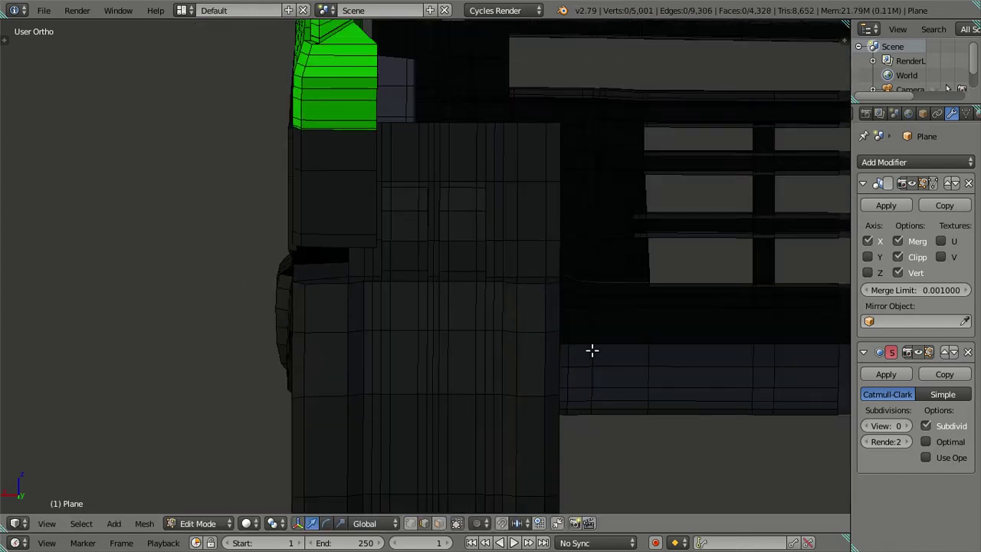
Preview subdivision levels 1 and 2 on the whole truck, then return to Edit Mode.
left_click(909, 425)
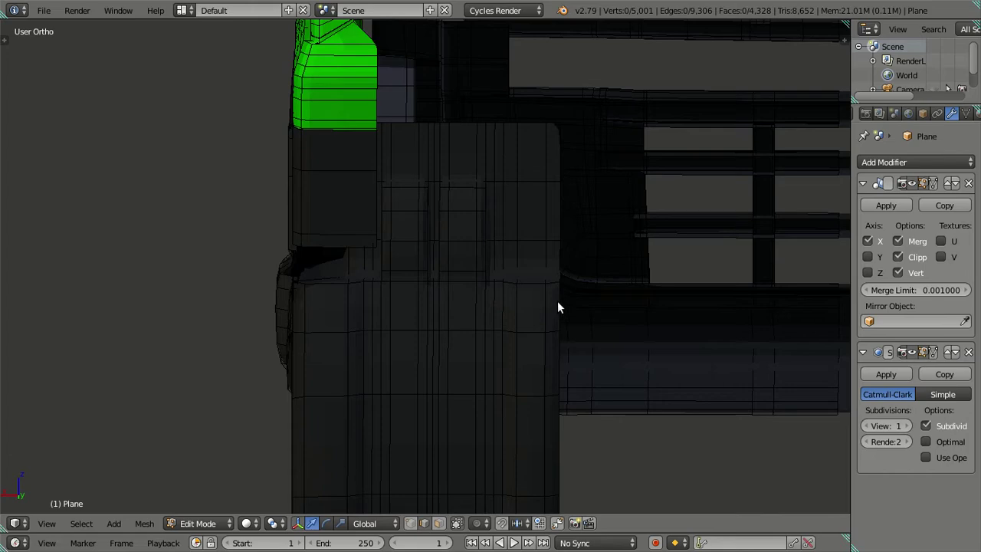
key("ctrl+2")
middle_click_drag(557, 307, 598, 298)
key("Tab")
scroll(534, 290, "down", 2)
mouse_move(534, 289)
middle_mouse_down()
mouse_move(524, 320)
mouse_move(541, 344)
mouse_move(495, 340)
mouse_move(488, 314)
mouse_move(521, 292)
mouse_move(543, 302)
middle_mouse_up()
left_click_drag(889, 425, 870, 425)
key("Tab")
mouse_move(486, 333)
middle_mouse_down()
mouse_move(416, 331)
mouse_move(436, 327)
mouse_move(416, 298)
mouse_move(491, 306)
middle_mouse_up()
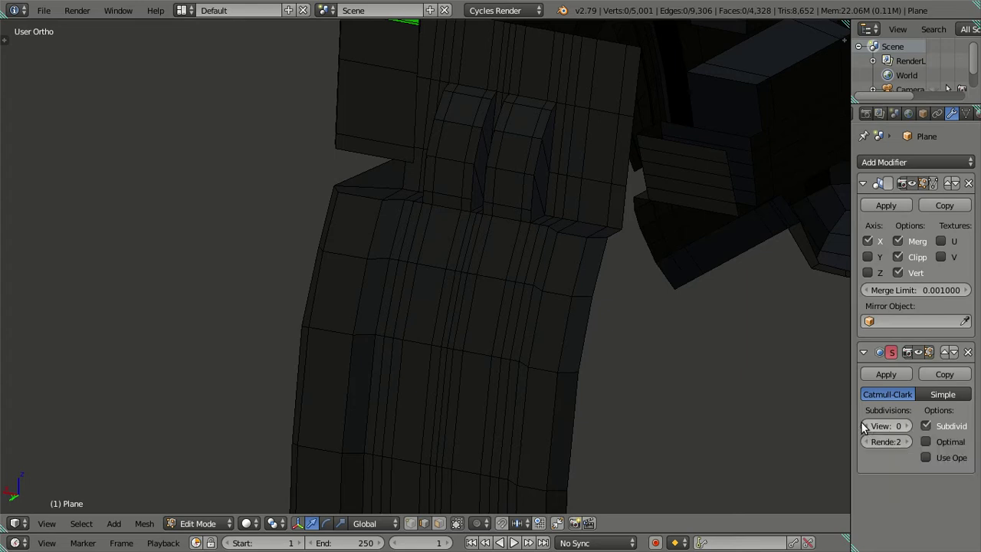
Undo the extra loop cuts back to the uncut plane.
key("Tab")
key("ctrl+z")
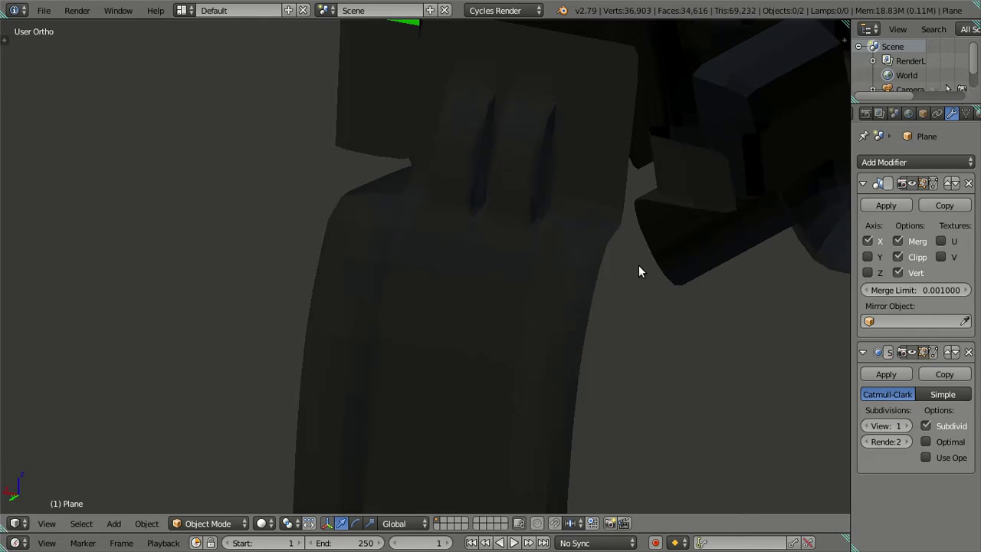
key("ctrl+z")
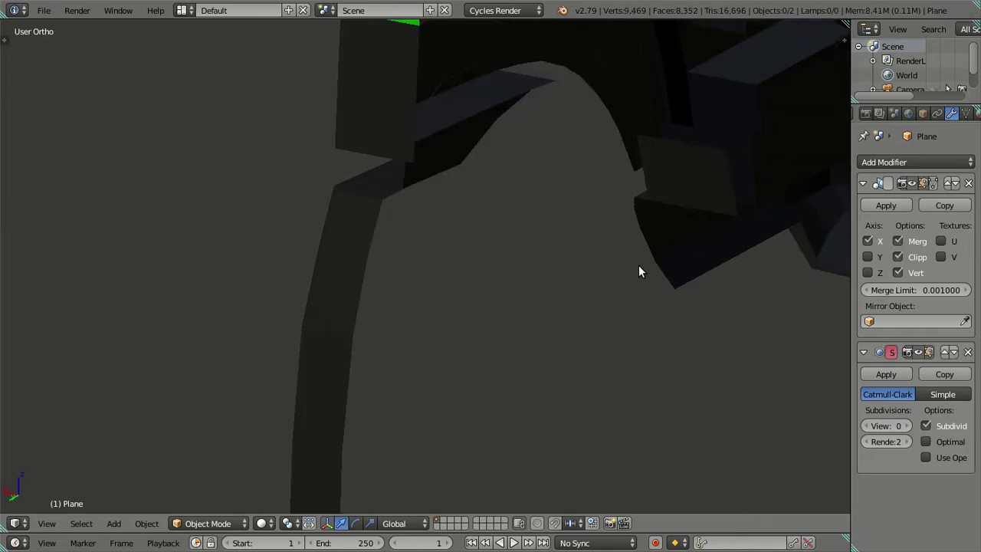
key("ctrl+z")
key("Tab")
key("ctrl+z")
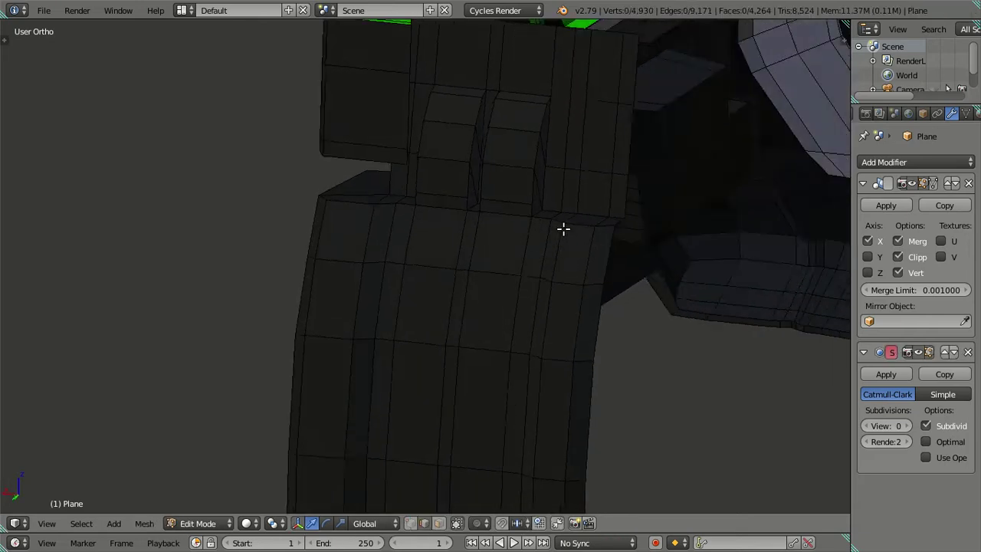
key("ctrl+z")
mouse_move(551, 268)
middle_mouse_down()
mouse_move(497, 265)
mouse_move(488, 315)
mouse_move(440, 319)
mouse_move(442, 309)
mouse_move(486, 320)
mouse_move(537, 304)
mouse_move(495, 307)
middle_mouse_up()
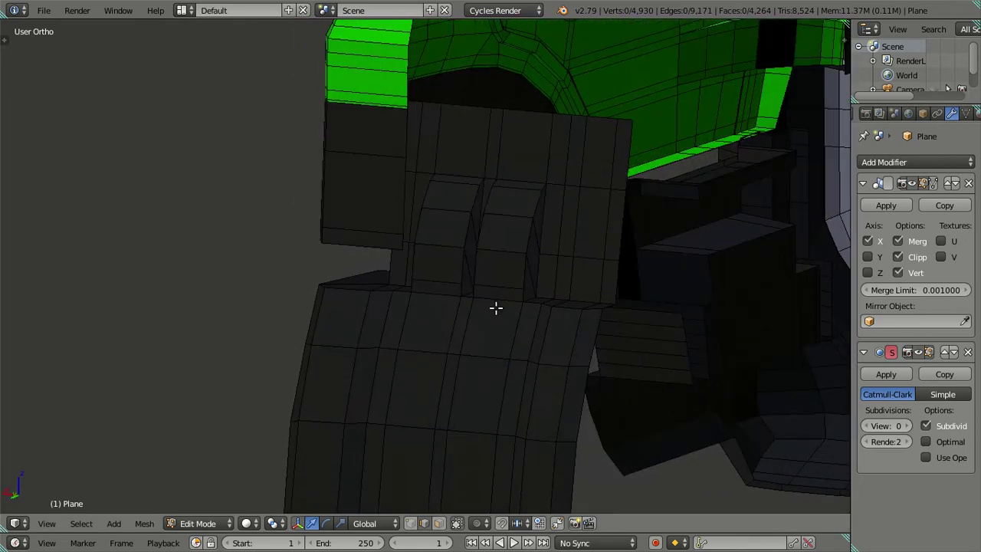
mouse_move(495, 394)
middle_mouse_down()
mouse_move(497, 288)
mouse_move(506, 302)
middle_mouse_up()
Select the faces of the left letter strip and the left column.
right_click(513, 306)
right_click(525, 264, "shift")
right_click(540, 215, "shift")
right_click(550, 179, "shift")
right_click(562, 155, "shift")
right_click(486, 141, "shift")
right_click(473, 165, "shift")
right_click(477, 215, "shift")
right_click(460, 267, "shift")
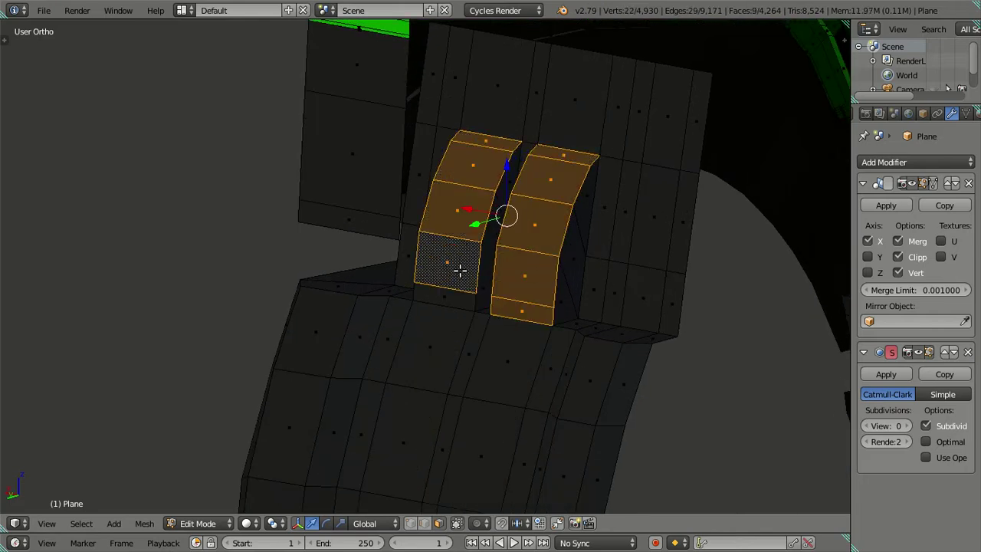
right_click(466, 290, "shift")
Add the gap faces and the right letter strip faces to the selection.
right_click(483, 265, "shift")
right_click(490, 237, "shift")
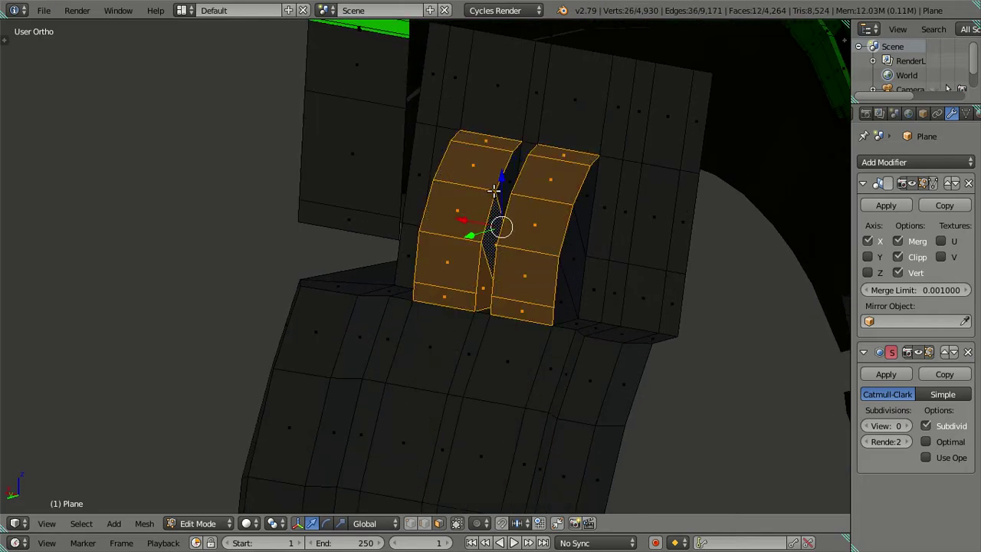
right_click(508, 184, "shift")
right_click(564, 288, "shift")
right_click(574, 229, "shift")
right_click(586, 197, "shift")
mouse_move(586, 197)
middle_mouse_down()
mouse_move(610, 228)
mouse_move(628, 213)
middle_mouse_up()
mouse_move(380, 283)
middle_mouse_down()
mouse_move(357, 307)
mouse_move(376, 265)
mouse_move(373, 291)
middle_mouse_up()
In wireframe view, add the hidden triangle and middle faces to the selection.
key("z")
right_click(345, 263, "shift")
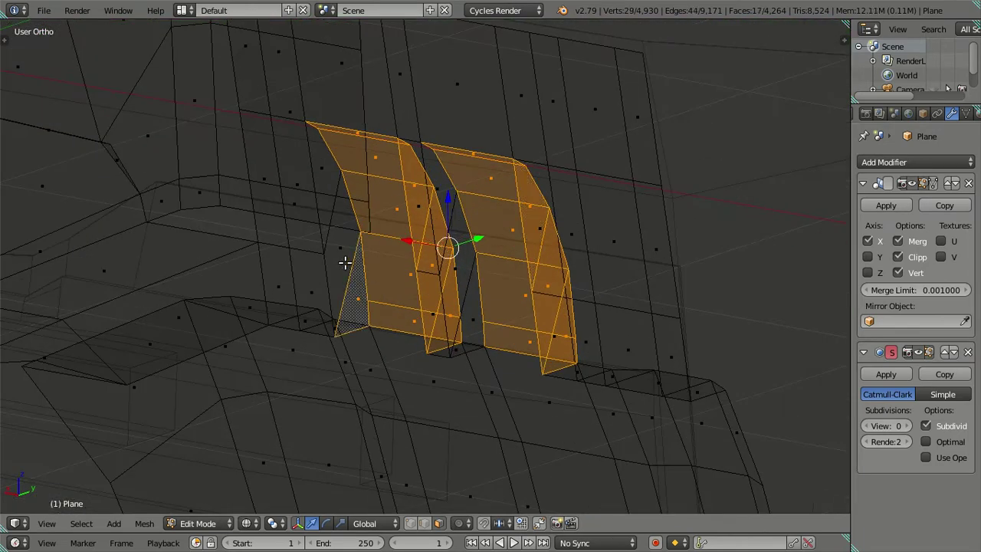
right_click(345, 262, "shift")
right_click(328, 171, "shift")
right_click(468, 298, "shift")
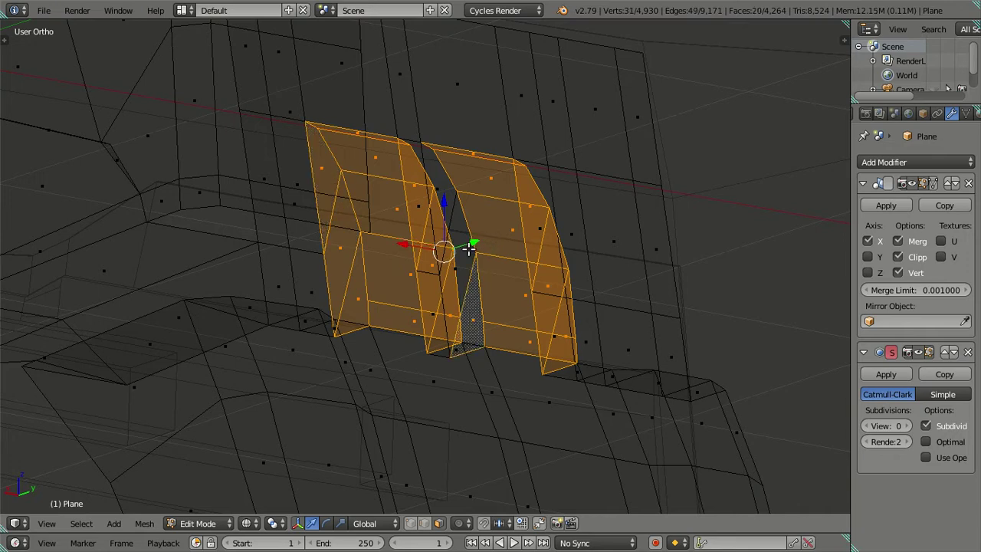
right_click(462, 244, "shift")
right_click(446, 196, "shift")
key("z")
mouse_move(543, 241)
middle_mouse_down()
mouse_move(545, 280)
mouse_move(558, 259)
middle_mouse_up()
Delete the selected letter-strip faces, leaving a hole in the plane.
key("x")
left_click(543, 192)
mouse_move(603, 292)
middle_mouse_down()
mouse_move(532, 322)
mouse_move(545, 317)
mouse_move(476, 323)
middle_mouse_up()
key("ctrl+Tab")
In edge select mode, pick a path of border edges around the hole.
left_click(534, 316)
left_click(430, 287)
left_click(517, 308, "ctrl")
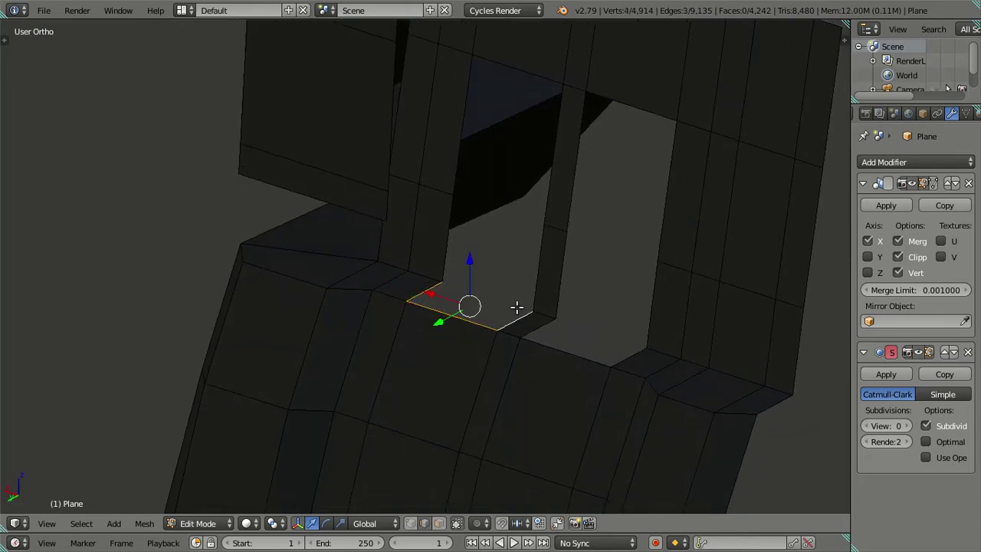
left_click(543, 322)
left_click(620, 358, "ctrl")
left_click(639, 299)
left_click(561, 267, "ctrl")
Correct the edge path and fill it with the first new face.
key("ctrl+z")
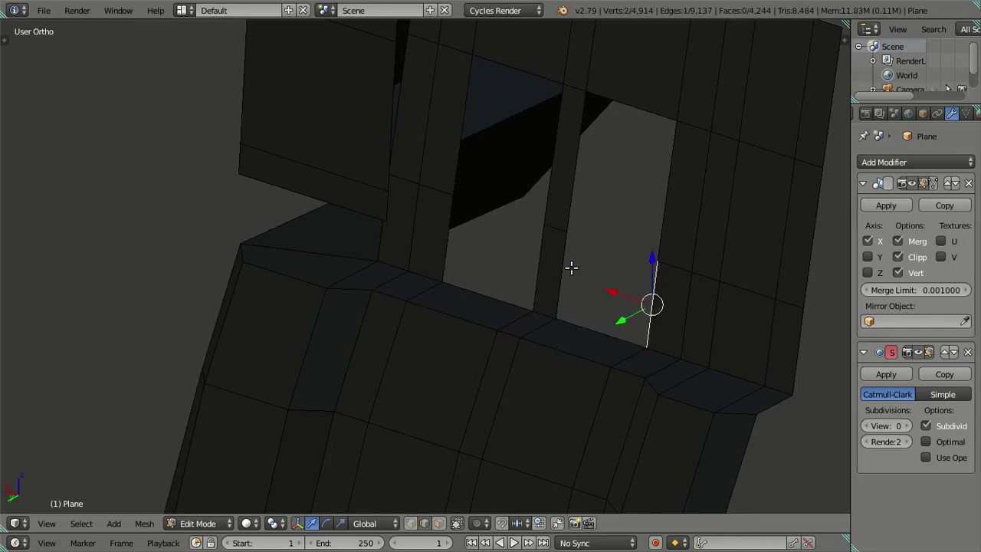
left_click(565, 267, "ctrl")
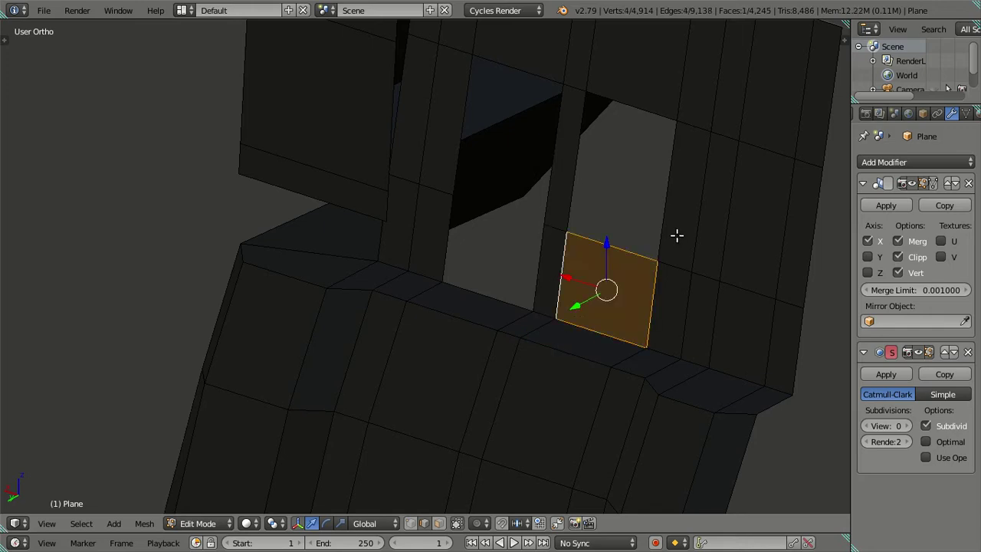
key("ctrl+z")
key("ctrl+z")
left_click(562, 170, "ctrl")
key("ctrl+z")
left_click(575, 175, "ctrl")
key("f")
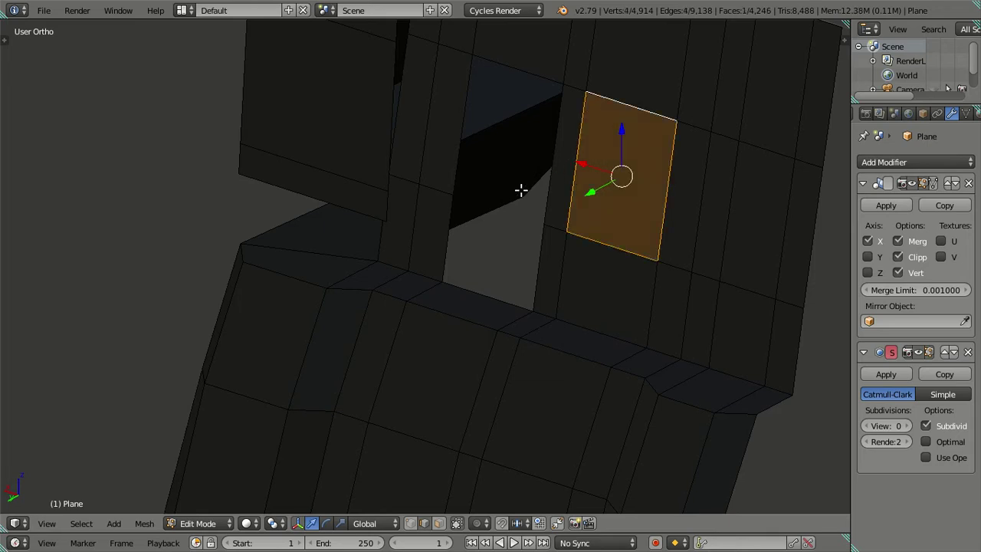
Fill the two remaining openings with faces and clear the selection.
middle_click_drag(466, 220, 482, 219)
left_click(456, 243)
left_click(540, 263, "ctrl")
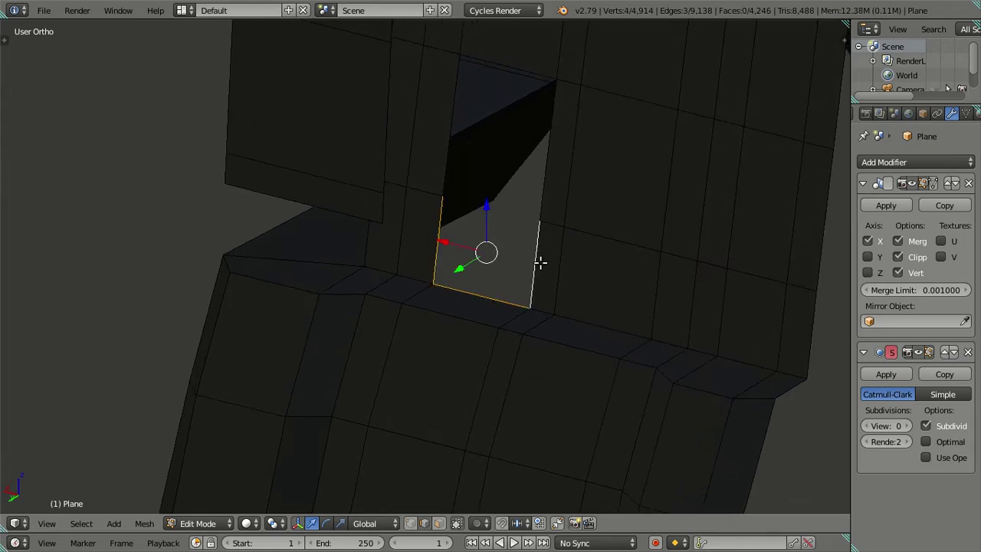
key("f")
left_click(455, 133)
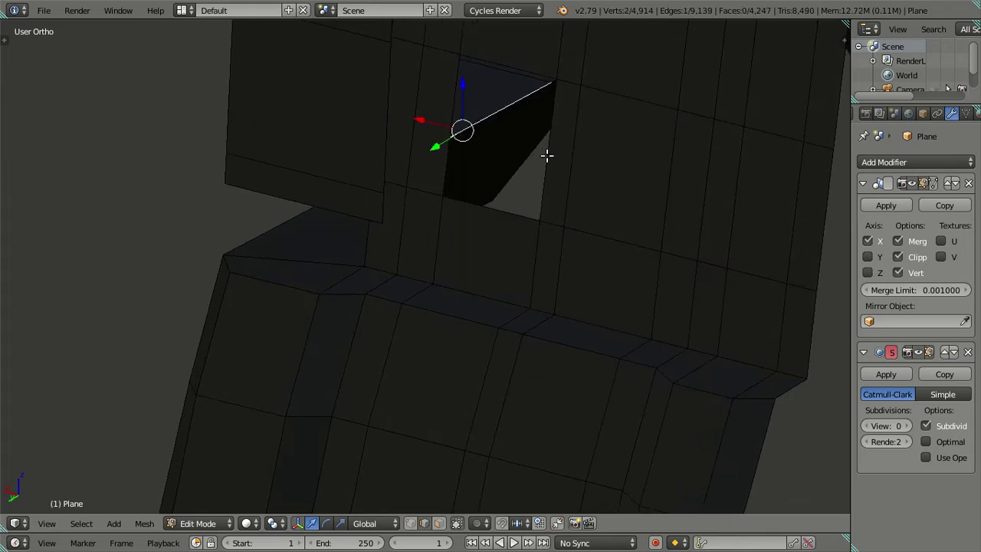
left_click(449, 104, "ctrl")
left_click(549, 163, "ctrl")
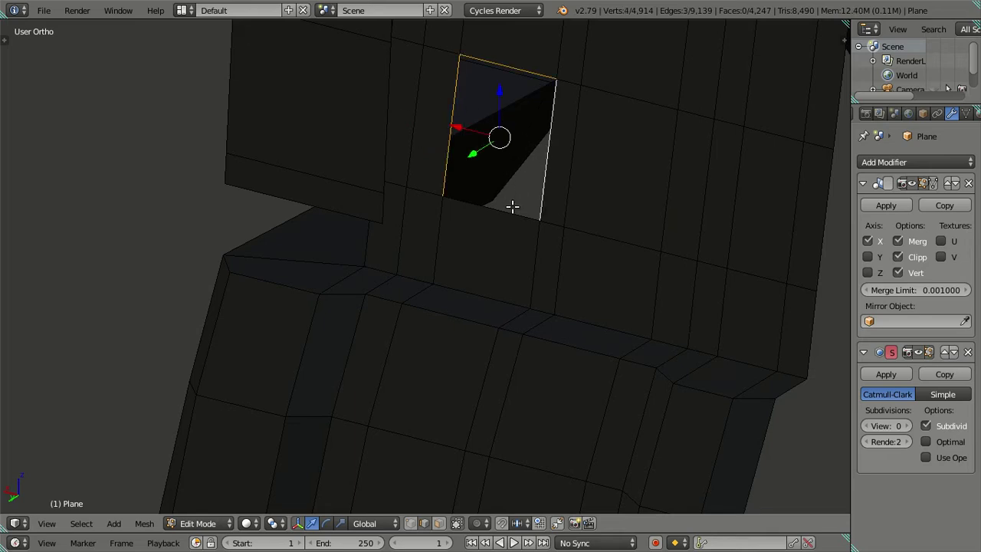
key("f")
key("a")
mouse_move(528, 184)
middle_mouse_down()
mouse_move(537, 227)
mouse_move(556, 192)
mouse_move(486, 266)
mouse_move(498, 265)
mouse_move(492, 272)
mouse_move(495, 228)
middle_mouse_up()
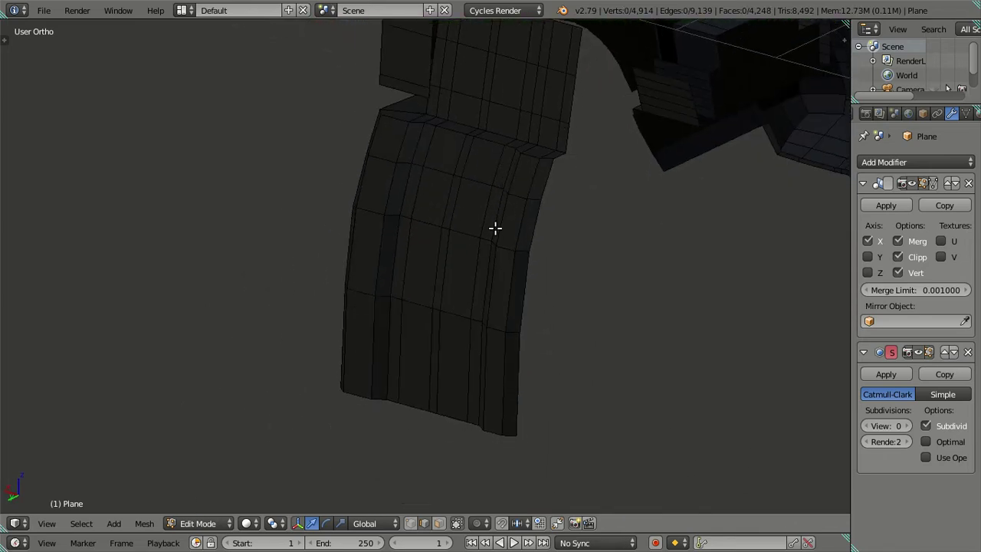
mouse_move(466, 258)
middle_mouse_down()
mouse_move(466, 293)
mouse_move(492, 313)
mouse_move(582, 292)
mouse_move(593, 298)
mouse_move(485, 299)
middle_mouse_up()
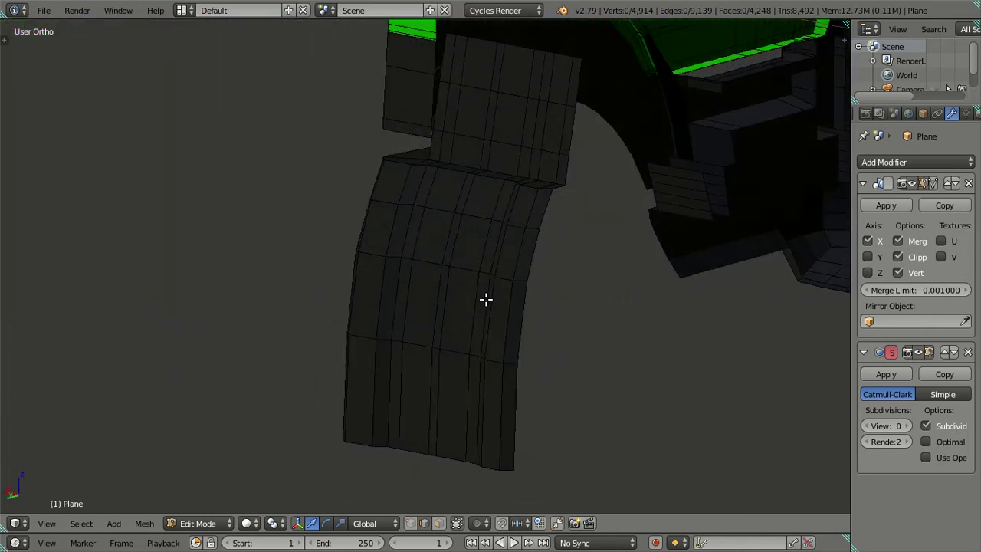
In face select mode, select two columns of faces tracing the letter strokes.
left_click(439, 523)
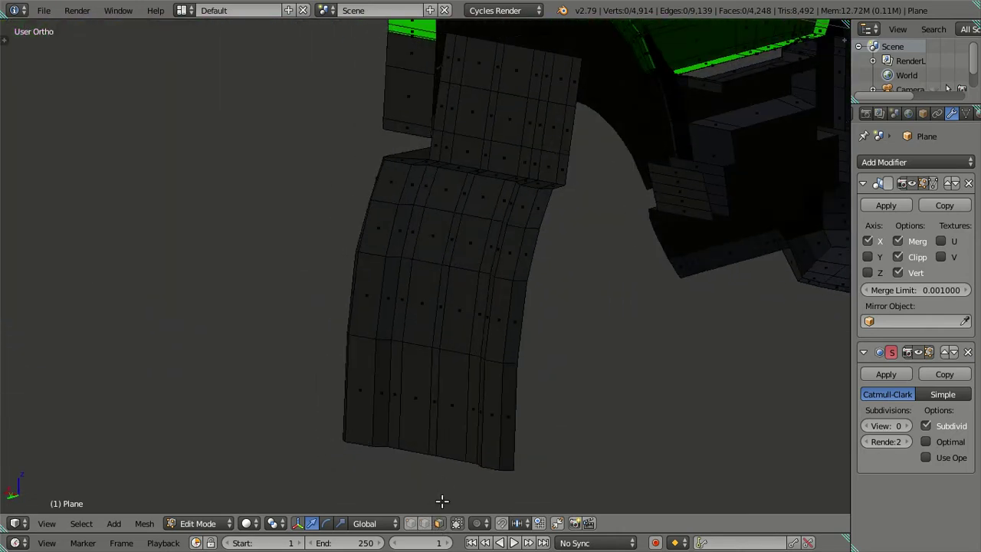
scroll(422, 332, "up", 2)
right_click(422, 333)
middle_click_drag(479, 206, 447, 280)
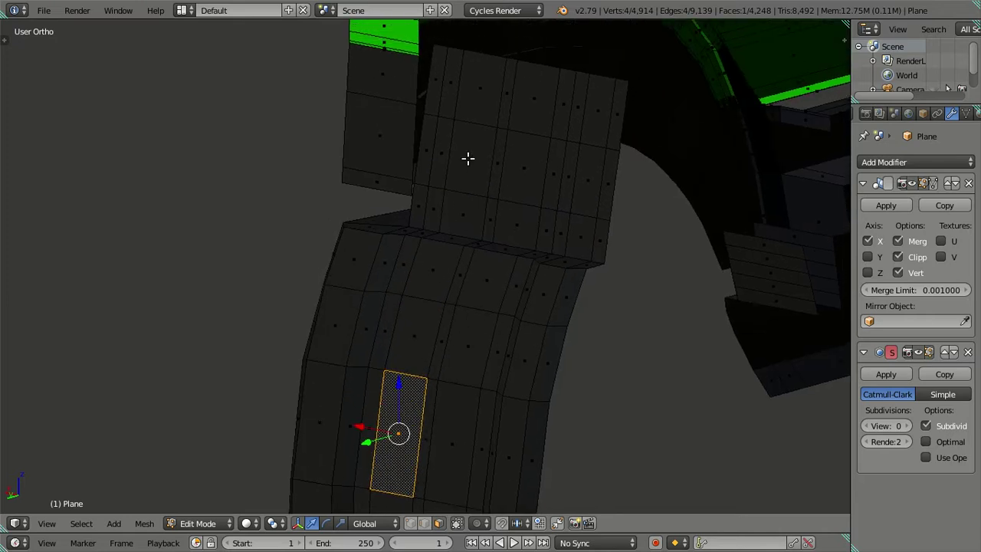
right_click(533, 172, "ctrl")
right_click(448, 445, "ctrl")
mouse_move(484, 381)
middle_mouse_down()
mouse_move(565, 346)
mouse_move(530, 342)
middle_mouse_up()
Extrude the two stroke strips, nudge them along Y, then lift them slightly on Z.
key("e")
middle_click_drag(519, 302, 472, 301)
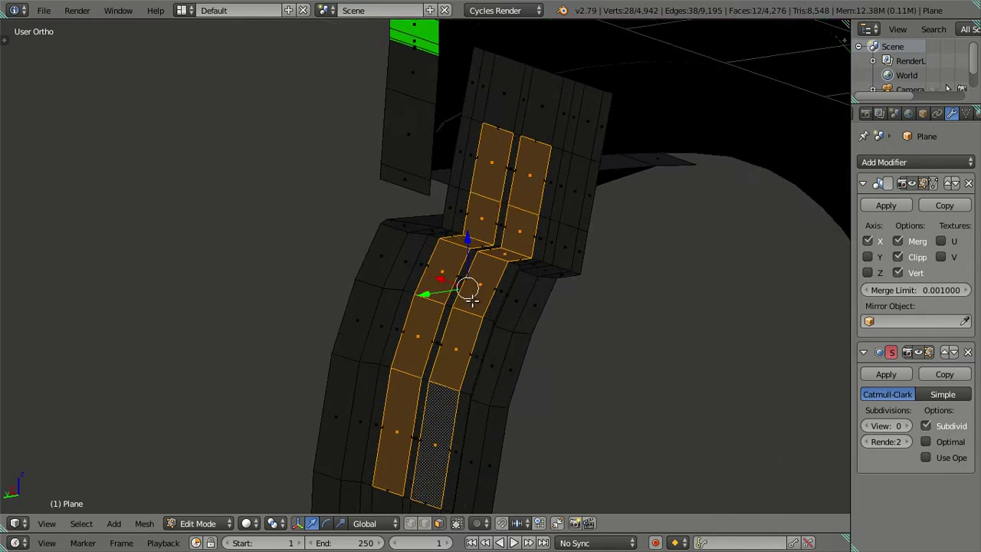
key("g")
key("y")
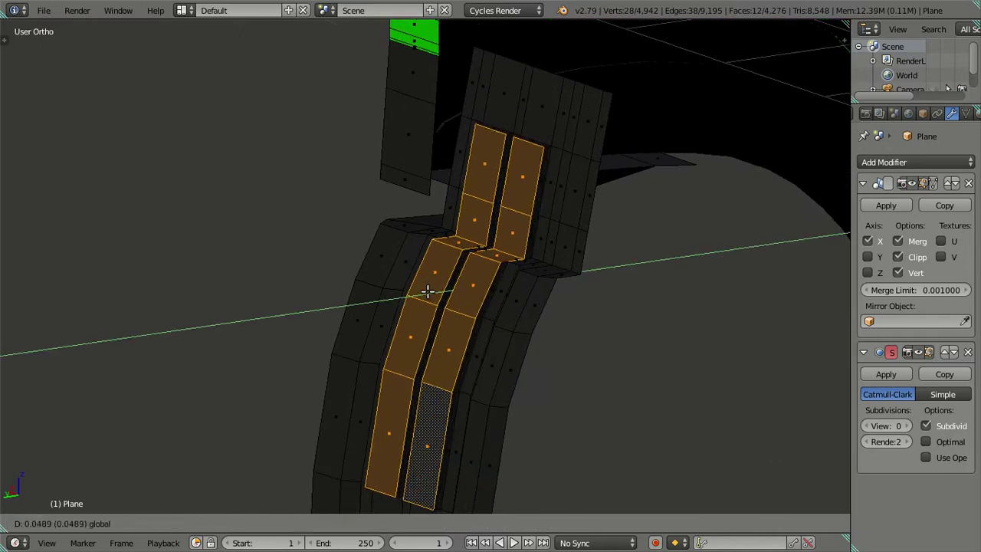
left_click(440, 262)
key("g")
key("z")
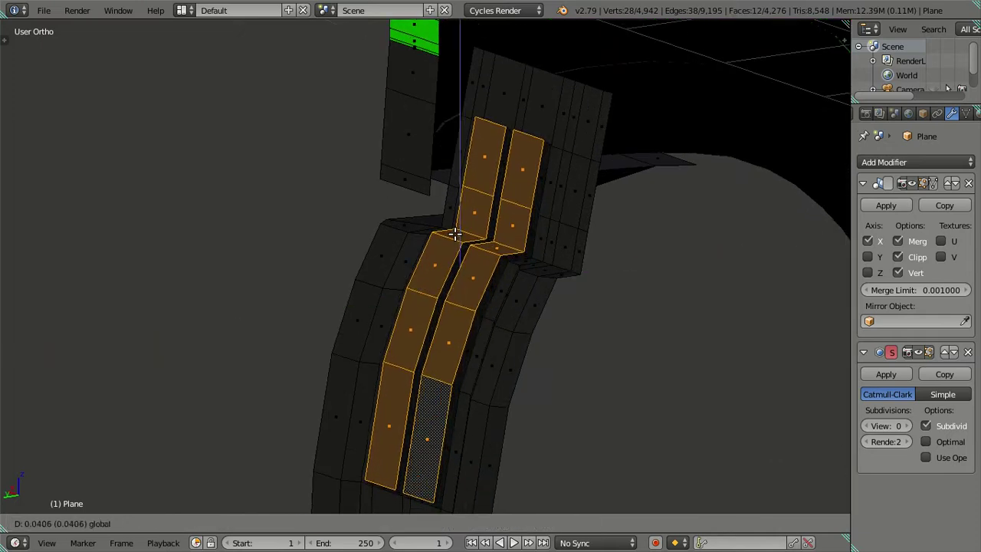
left_click(485, 249)
mouse_move(563, 341)
middle_mouse_down()
mouse_move(517, 298)
mouse_move(482, 294)
mouse_move(502, 292)
mouse_move(484, 383)
mouse_move(449, 335)
mouse_move(445, 403)
middle_mouse_up()
mouse_move(488, 237)
middle_mouse_down()
mouse_move(473, 271)
mouse_move(510, 175)
middle_mouse_up()
Select an edge at the bend and shift it along the Y axis.
right_click(509, 197)
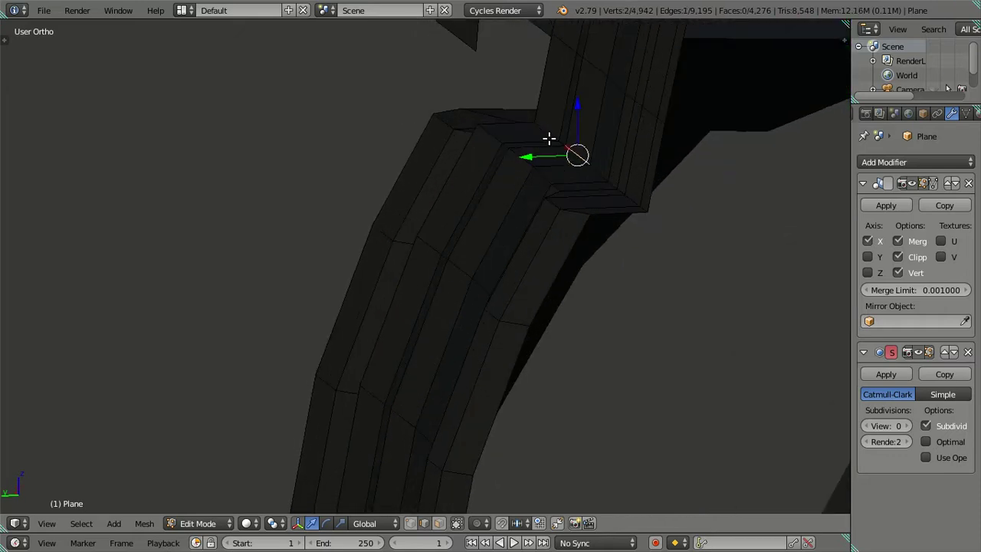
middle_click_drag(551, 132, 486, 287, "shift")
key("g")
key("z")
right_click(484, 221)
key("g")
key("y")
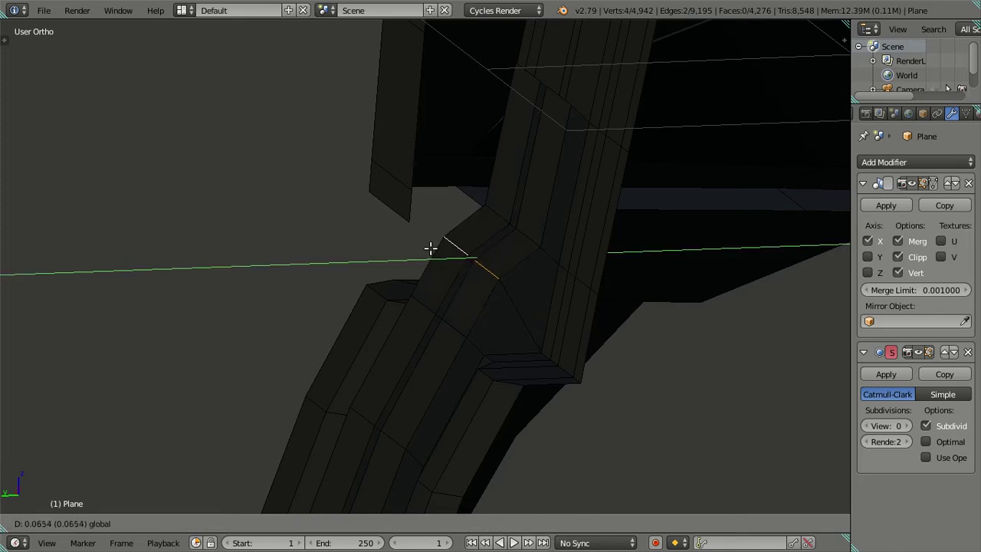
left_click(428, 247)
mouse_move(475, 221)
middle_mouse_down()
mouse_move(495, 254)
mouse_move(501, 212)
mouse_move(518, 206)
mouse_move(498, 138)
mouse_move(523, 192)
mouse_move(499, 125)
middle_mouse_up()
Raise the bend edge with a series of vertical Z-axis moves.
key("g")
key("z")
left_click(500, 116)
key("g")
key("z")
left_click(494, 145)
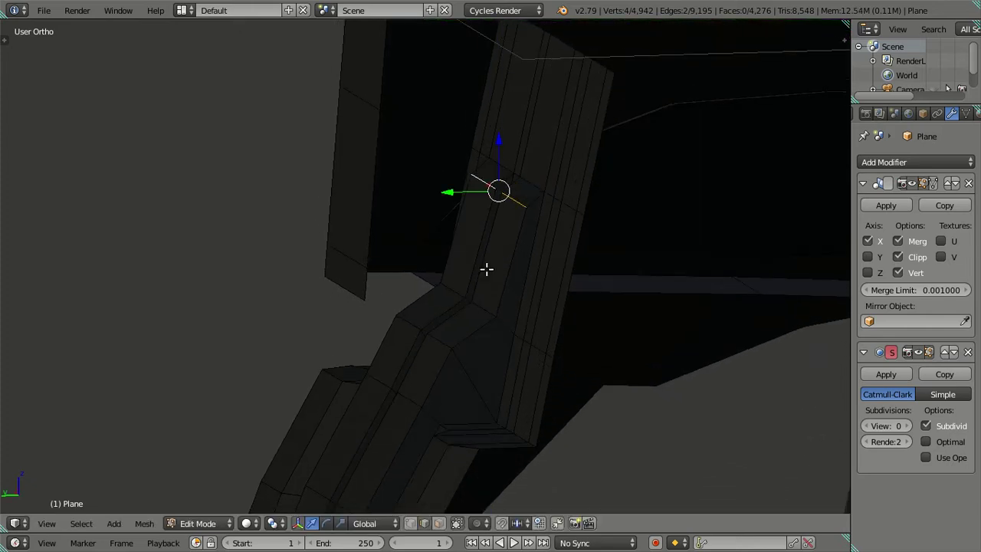
key("g")
key("z")
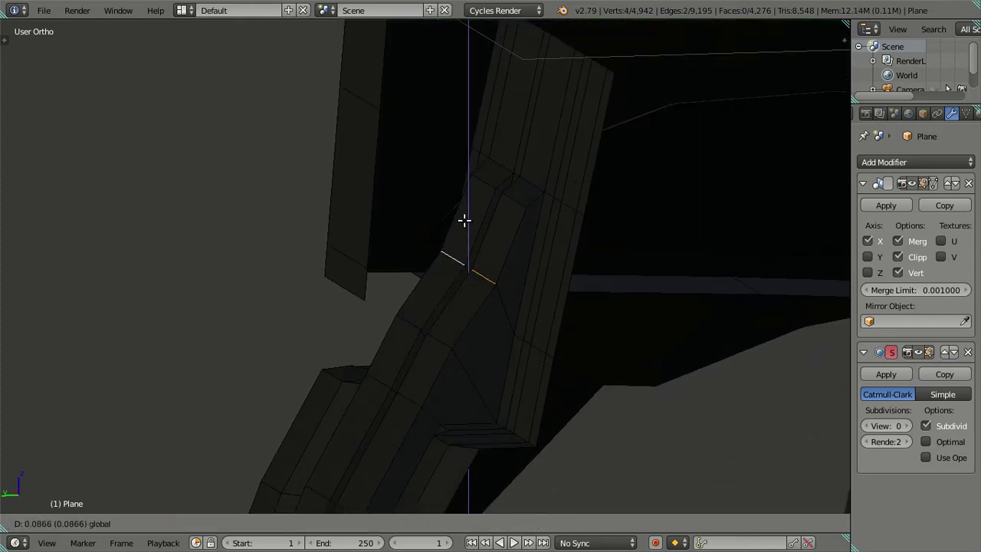
left_click(460, 219)
Slide the edge and a bend vertex along Y, then preview the smoothed strip.
key("g")
key("y")
left_click(424, 251)
middle_click_drag(425, 254, 426, 329)
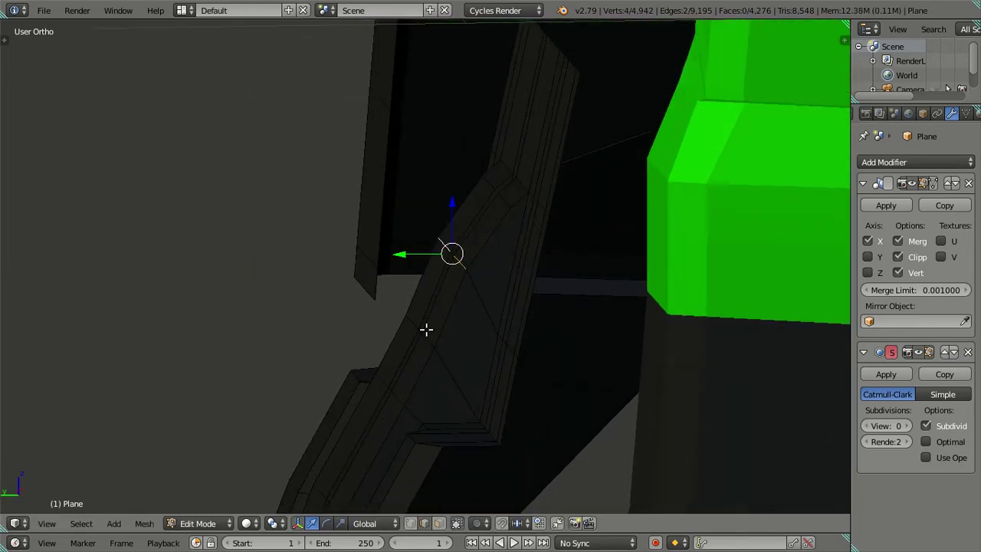
key("g")
key("y")
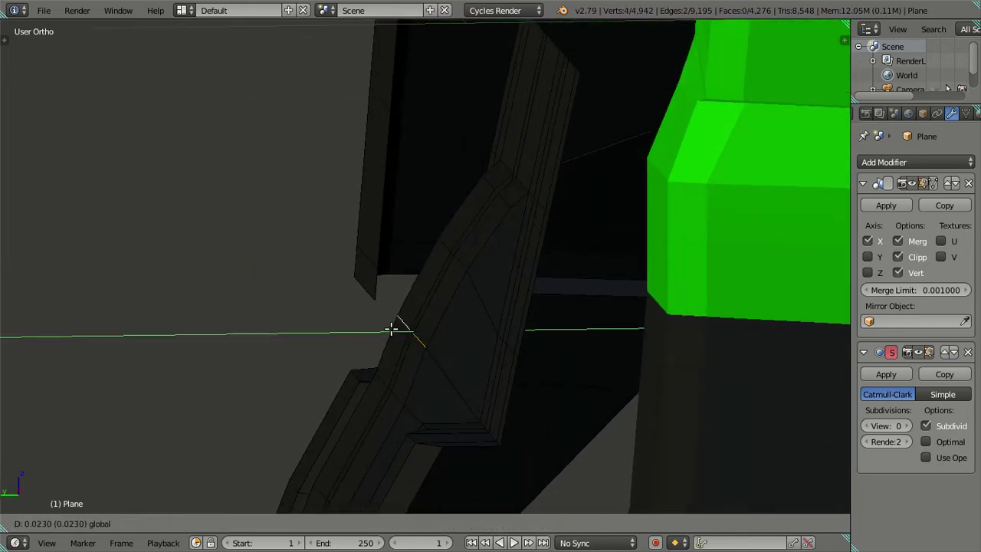
left_click(390, 328)
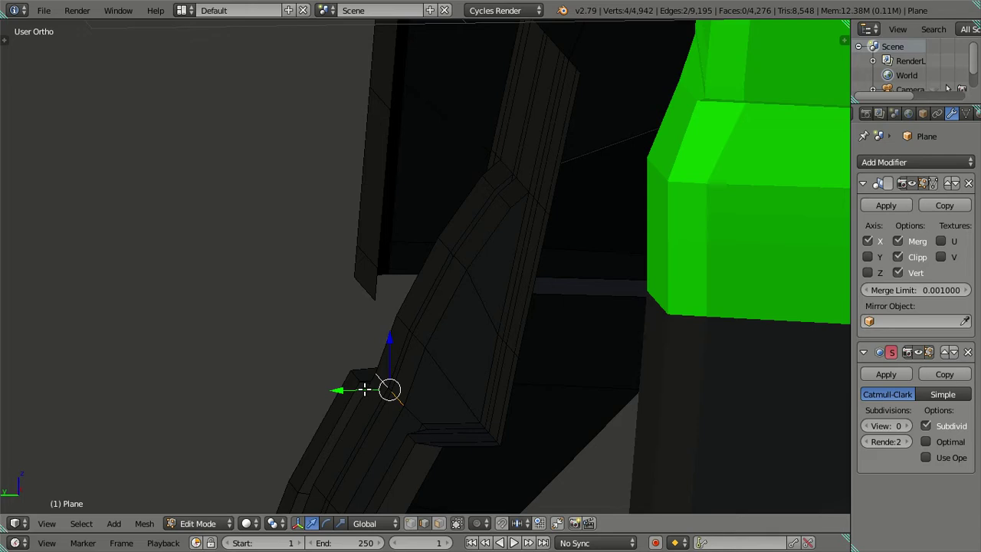
key("g")
key("y")
left_click(356, 387)
mouse_move(373, 399)
middle_mouse_down()
mouse_move(403, 199)
mouse_move(396, 210)
mouse_move(450, 233)
mouse_move(609, 222)
mouse_move(572, 334)
mouse_move(550, 291)
mouse_move(422, 312)
mouse_move(375, 300)
mouse_move(414, 277)
middle_mouse_up()
key("Tab")
key("Tab")
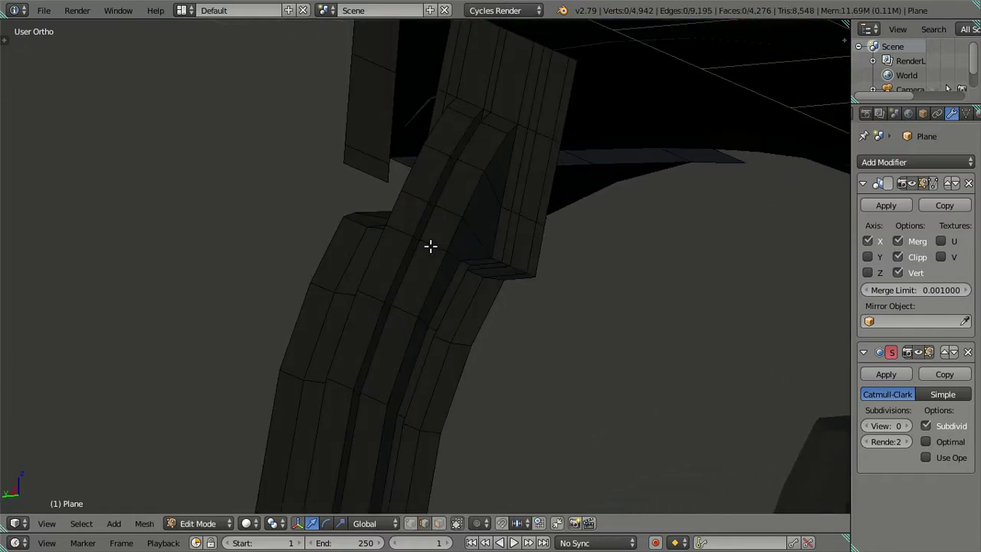
Select more bend vertices and fine-tune them along Y and Z with the manipulator arrows.
left_click(447, 203, "shift")
middle_click_drag(446, 204, 352, 220)
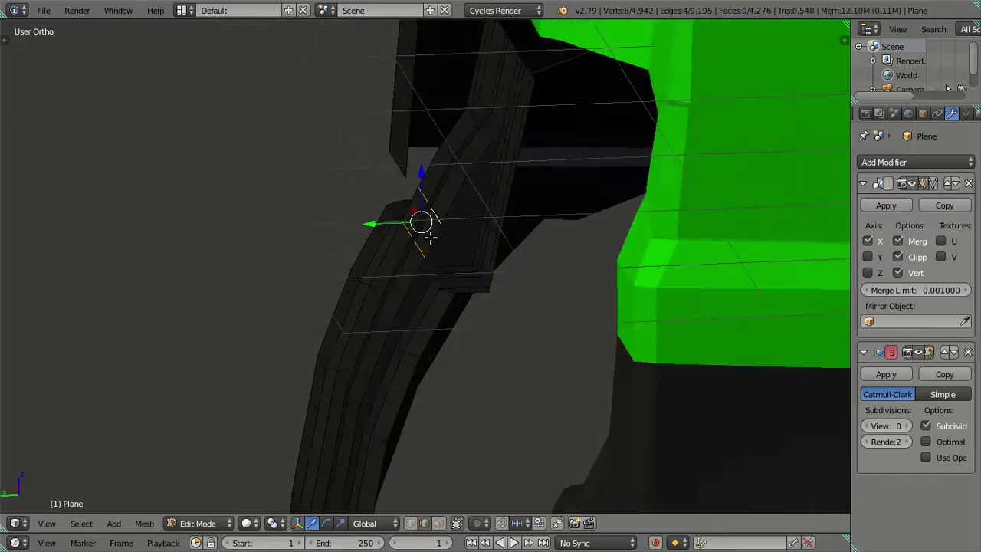
left_click_drag(370, 222, 364, 216)
mouse_move(364, 216)
middle_mouse_down()
mouse_move(448, 299)
mouse_move(438, 307)
mouse_move(505, 244)
mouse_move(450, 305)
middle_mouse_up()
left_click_drag(437, 247, 440, 227)
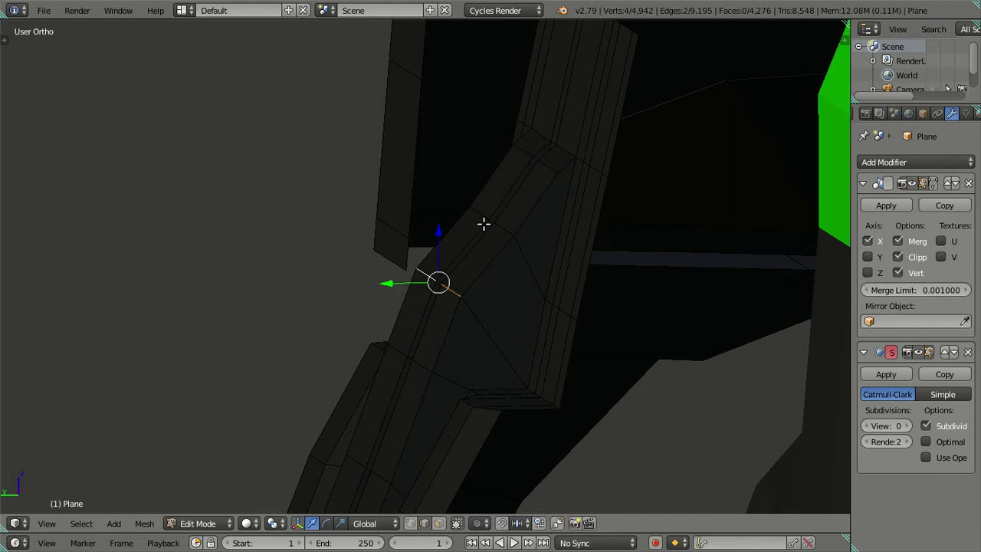
left_click_drag(489, 181, 490, 164)
left_click_drag(461, 198, 454, 206)
left_click_drag(488, 166, 489, 170)
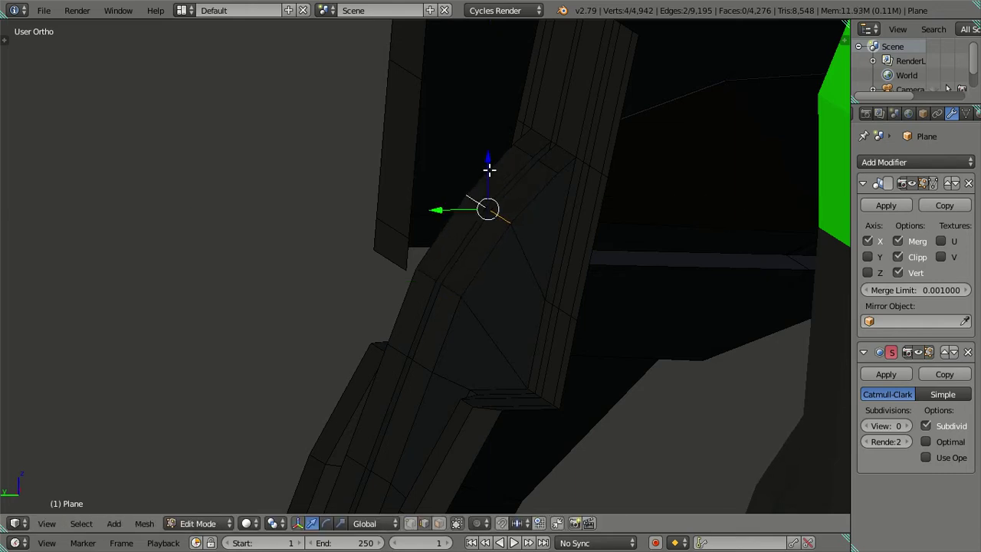
left_click_drag(455, 210, 452, 210)
Cut four edge loops across the strips and dissolve the unwanted ones.
key("Tab")
middle_click_drag(452, 210, 602, 300)
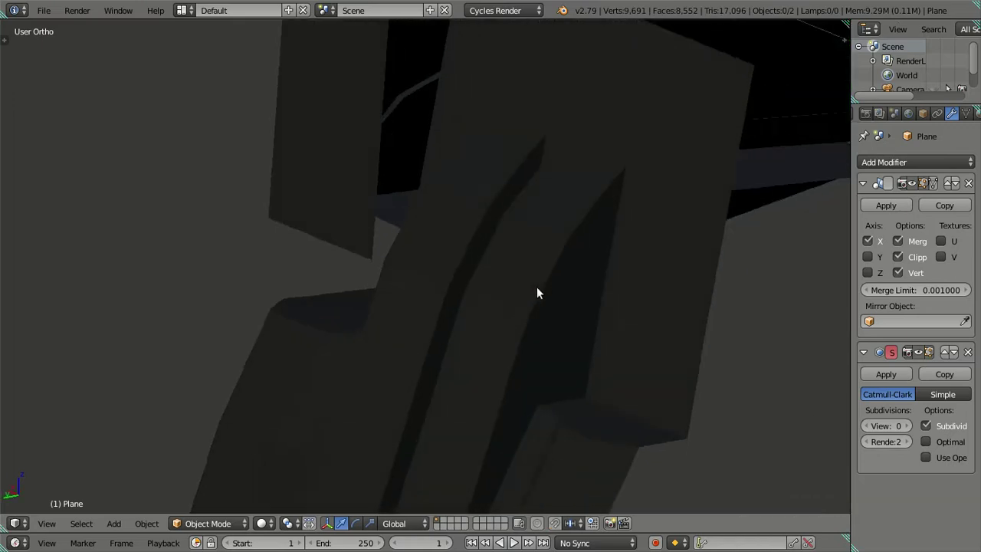
key("Tab")
key("ctrl+r")
left_click(492, 272)
scroll(429, 284, "up", 1)
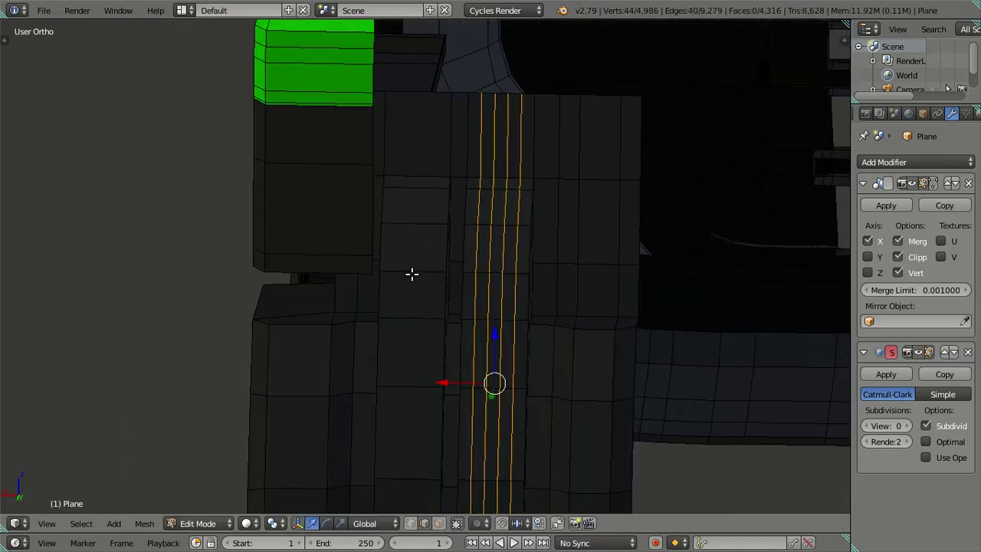
left_click(474, 290, "alt+shift")
left_click(516, 304, "alt+shift")
key("x")
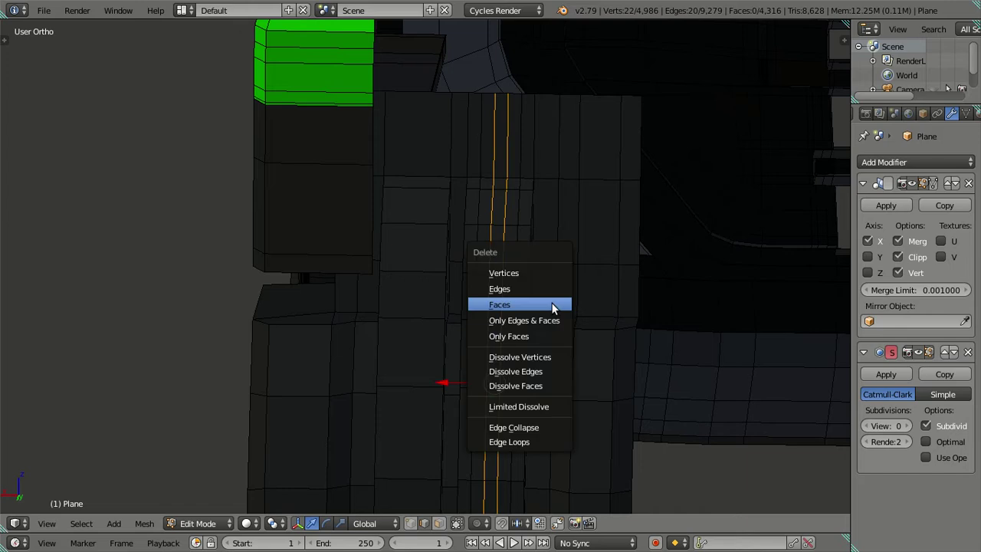
left_click(534, 371)
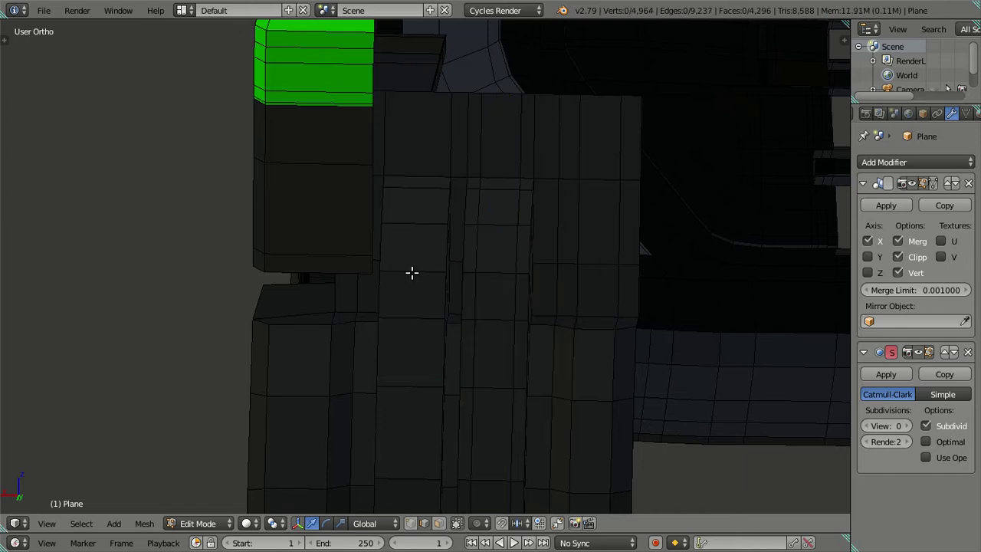
Cut another set of four vertical loops and dissolve them again.
key("ctrl+r")
left_click(413, 272)
right_click(400, 286)
key("x")
left_click(529, 299)
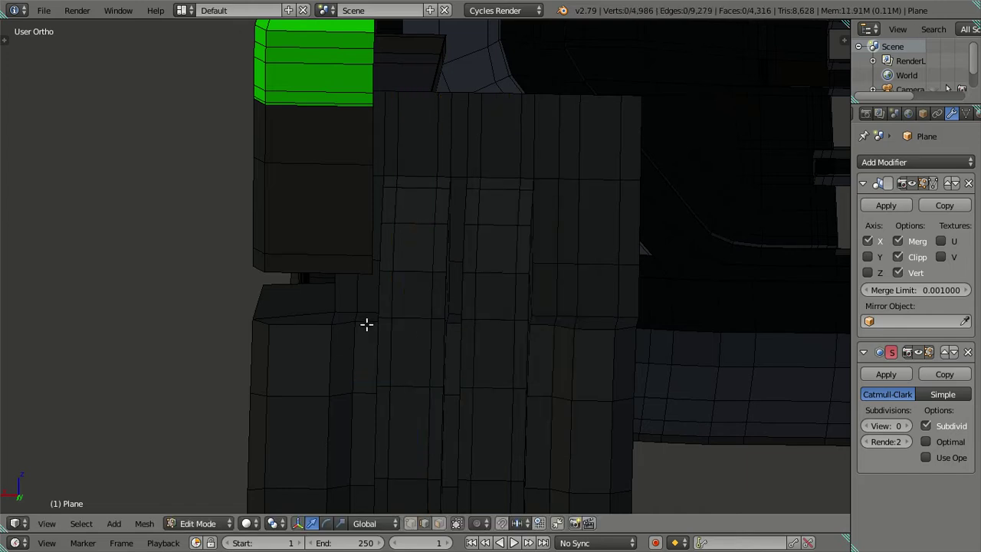
Add two centred vertical edge loops across the strips.
key("ctrl+r")
left_click(367, 324)
right_click(366, 324)
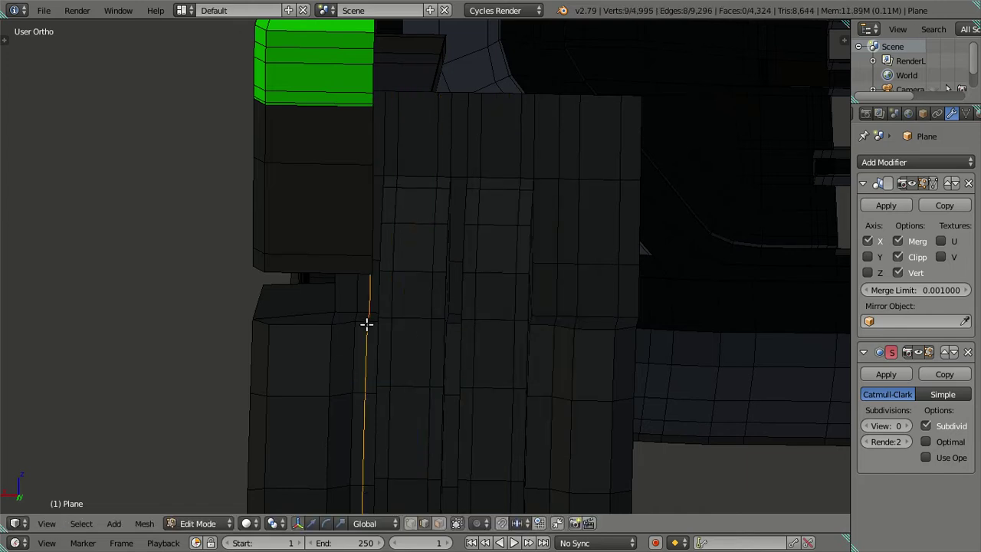
key("ctrl+r")
left_click(456, 322)
right_click(456, 322)
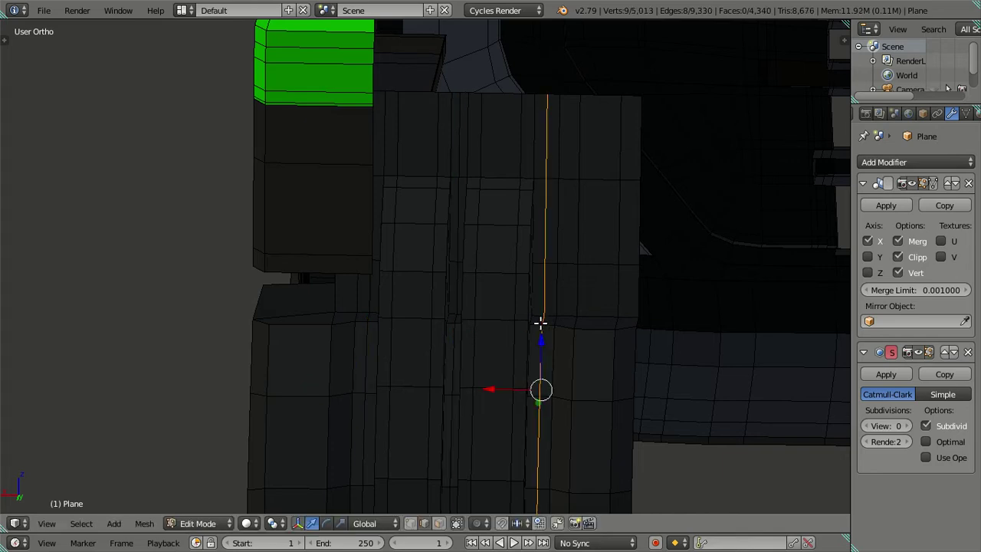
Try a horizontal loop cut, then undo it.
key("ctrl+r")
left_click(590, 289)
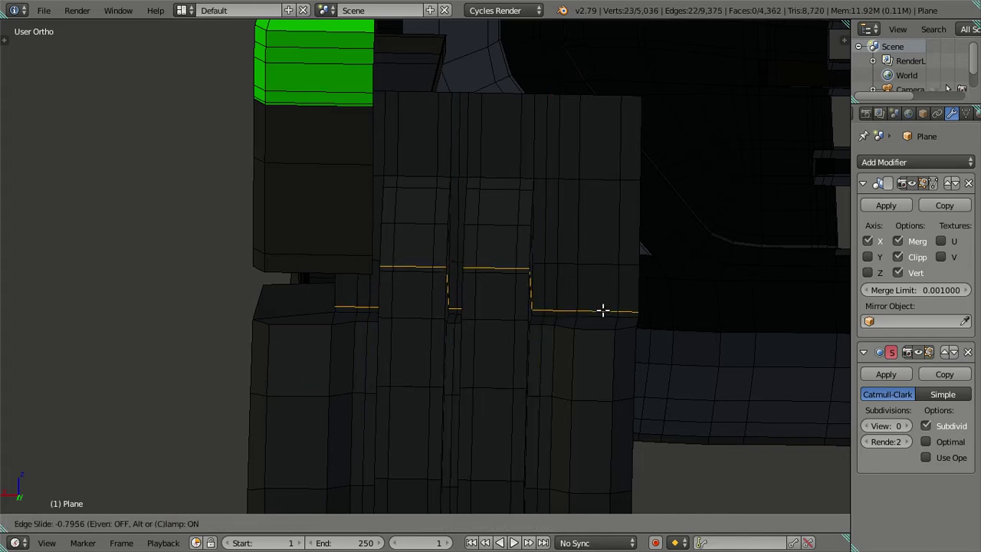
left_click(603, 309)
middle_click_drag(603, 309, 532, 309)
key("ctrl+z")
Add a horizontal edge loop across the strips and preview the smoothed result.
key("ctrl+r")
left_click(607, 365)
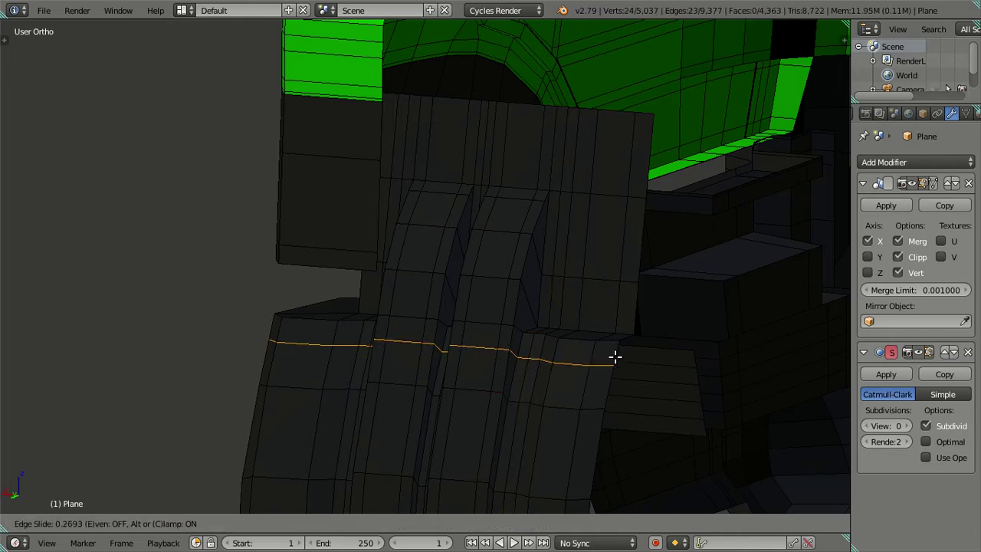
left_click(627, 345)
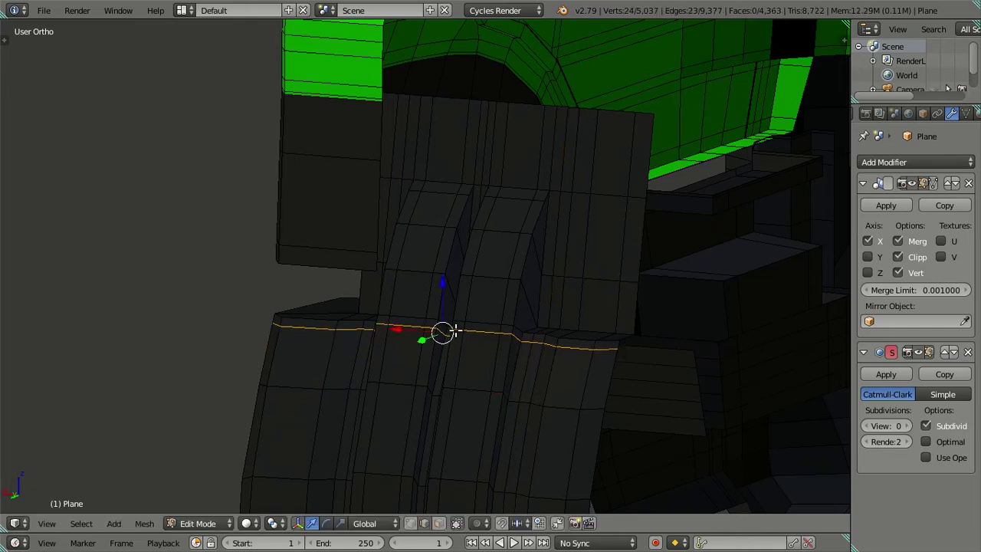
scroll(591, 324, "up", 3)
scroll(604, 322, "up", 2)
key("Tab")
scroll(525, 314, "down", 3)
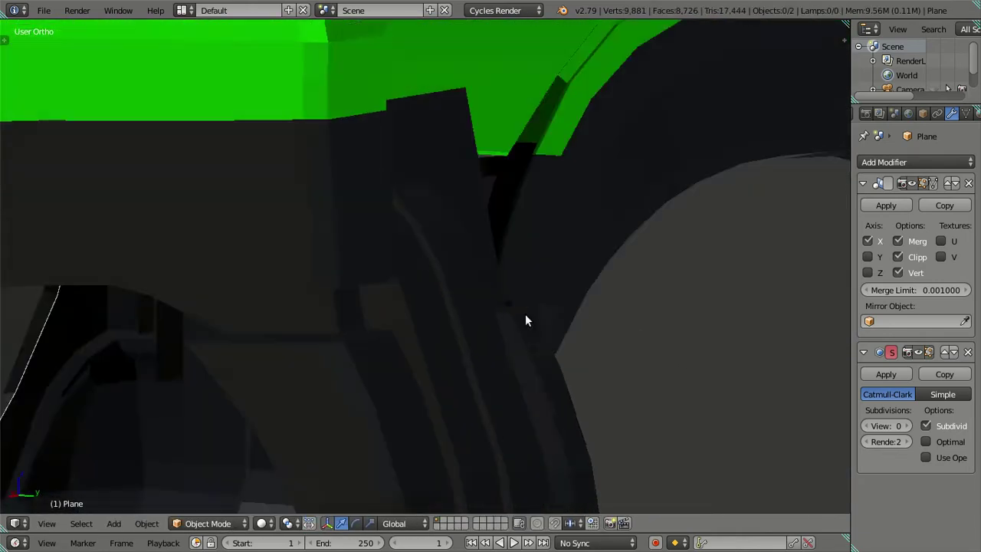
key("Tab")
key("ctrl+r")
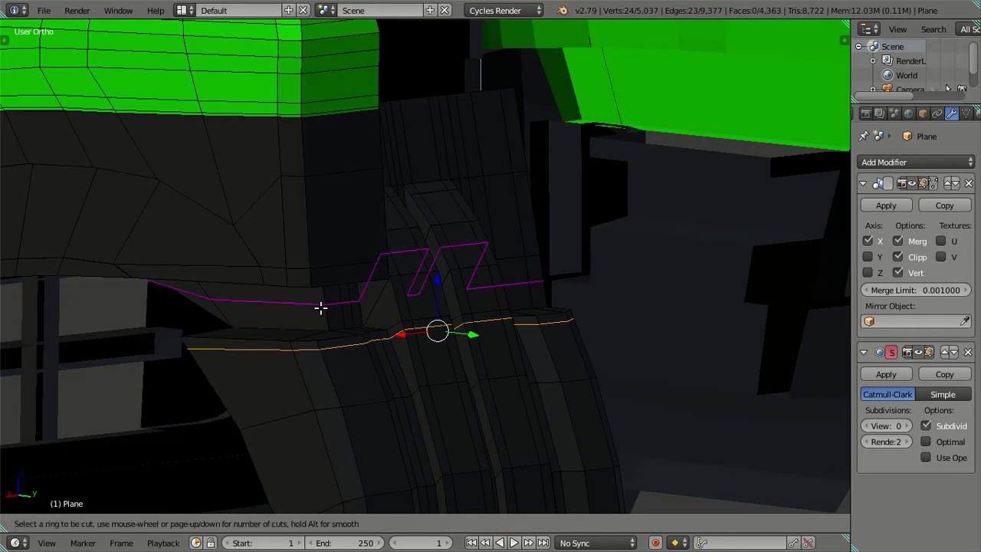
Slide two new edge loops into place above the horizontal cut, previewing the smoothed shape.
left_click(321, 308)
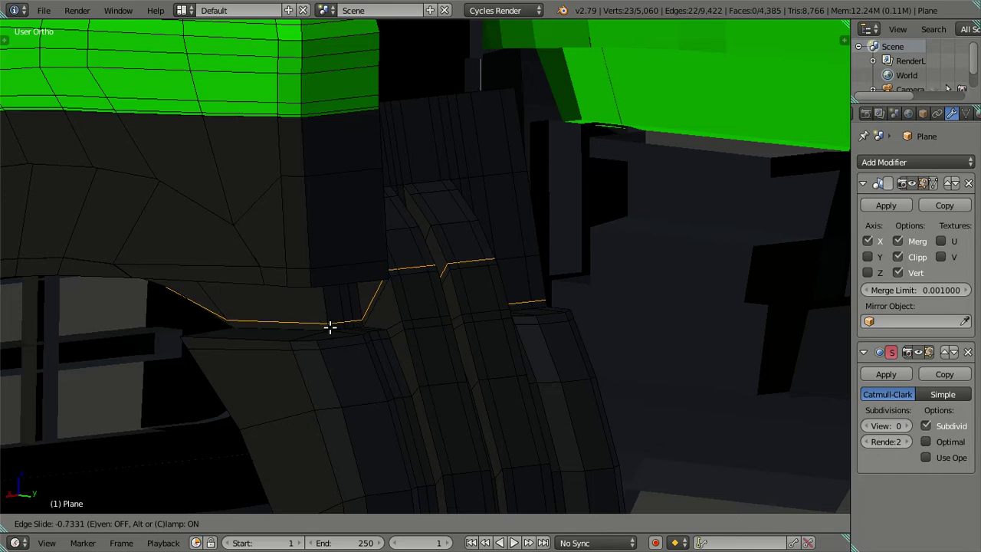
left_click(329, 326)
key("Tab")
mouse_move(420, 335)
middle_mouse_down()
mouse_move(368, 298)
mouse_move(370, 306)
middle_mouse_up()
key("Tab")
key("ctrl+r")
left_click(328, 291)
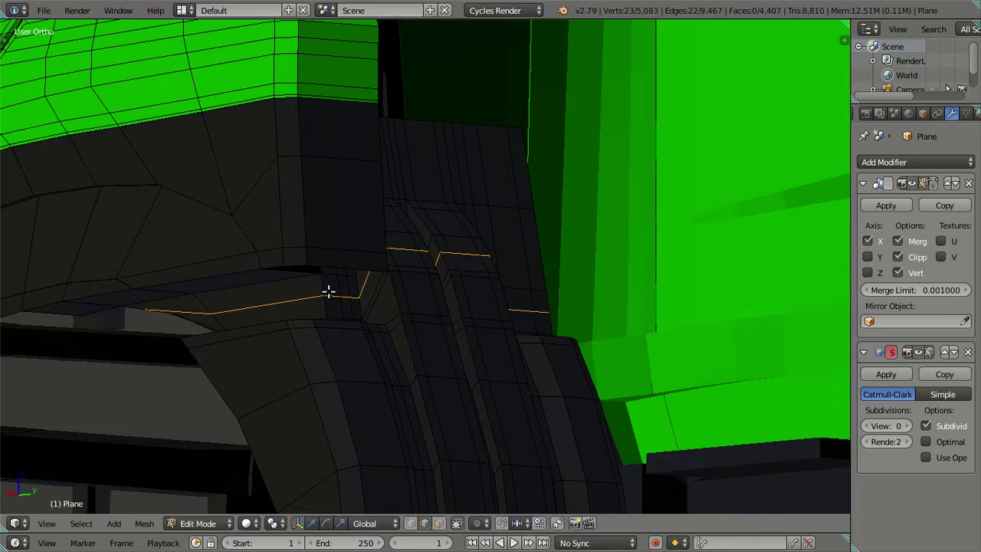
left_click(318, 287)
mouse_move(318, 286)
middle_mouse_down()
mouse_move(314, 265)
mouse_move(289, 250)
middle_mouse_up()
Cut parallel loops along the ledge, dissolve them, and set subdivision preview to level 2.
key("ctrl+r")
scroll(268, 249, "up", 2)
left_click(263, 250)
left_click(264, 249)
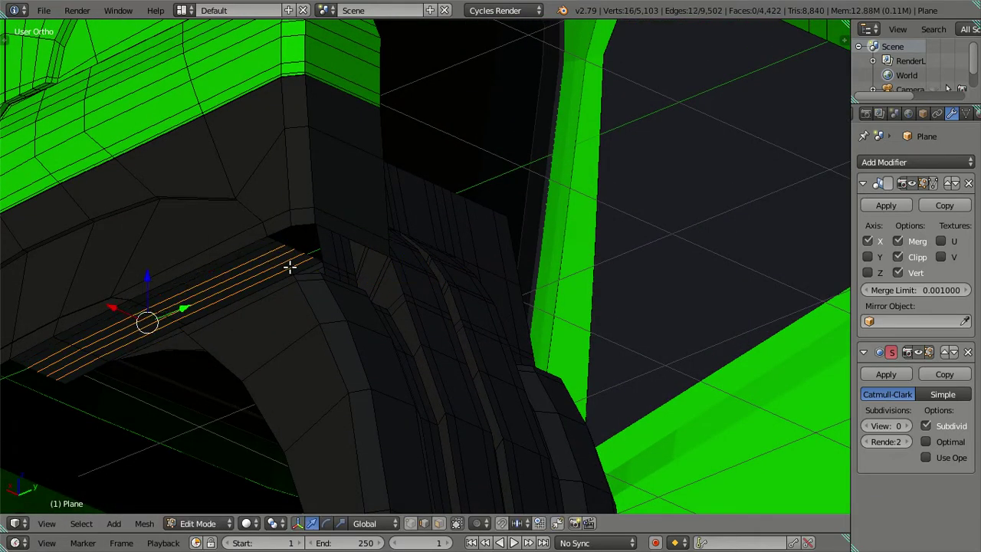
key("x")
left_click(340, 266)
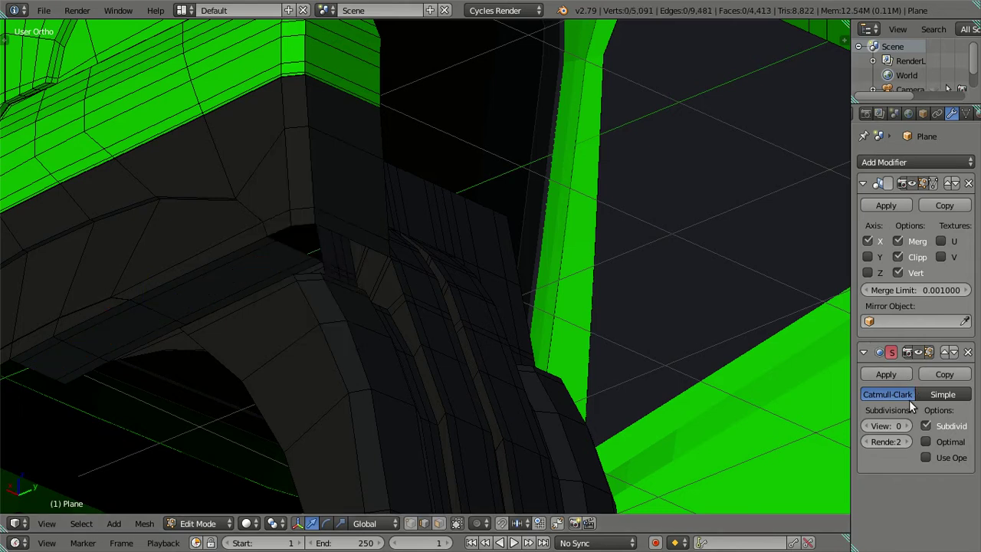
key("ctrl+1")
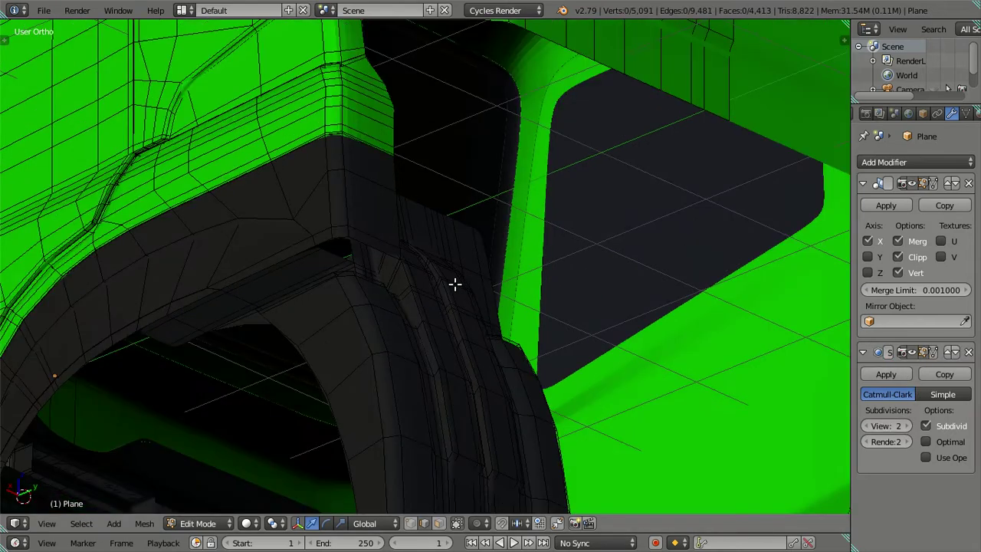
Orbit the truck, set Subsurf View to 0, and select the mudflap's right edge loop in Edit Mode.
key("Tab")
scroll(467, 288, "up", 3)
scroll(414, 345, "down", 3)
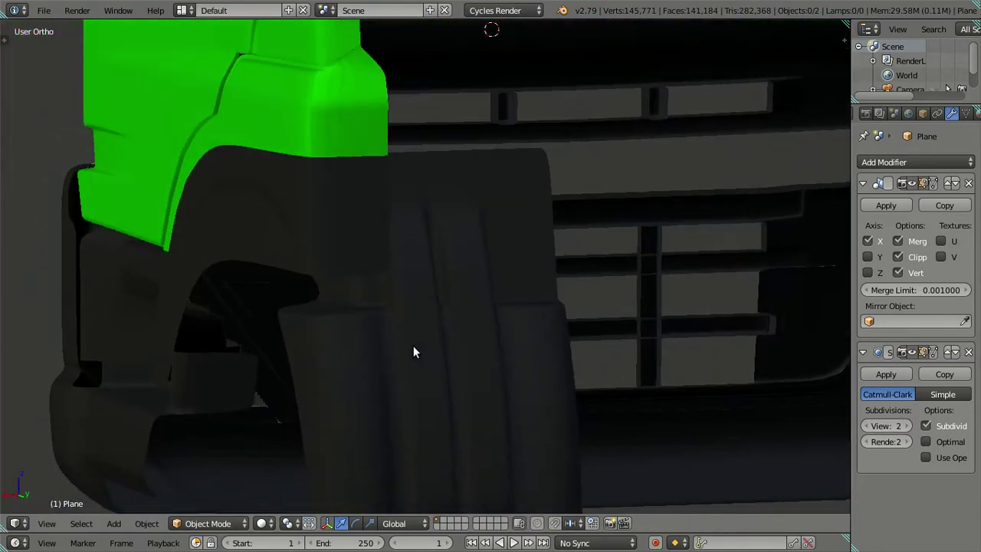
scroll(455, 343, "down", 2)
mouse_move(454, 343)
middle_mouse_down()
mouse_move(523, 350)
mouse_move(338, 343)
mouse_move(482, 315)
mouse_move(512, 344)
mouse_move(347, 332)
mouse_move(416, 333)
mouse_move(421, 339)
mouse_move(394, 346)
mouse_move(359, 342)
mouse_move(389, 328)
mouse_move(426, 346)
mouse_move(484, 331)
mouse_move(463, 349)
mouse_move(429, 349)
mouse_move(449, 351)
mouse_move(361, 346)
middle_mouse_up()
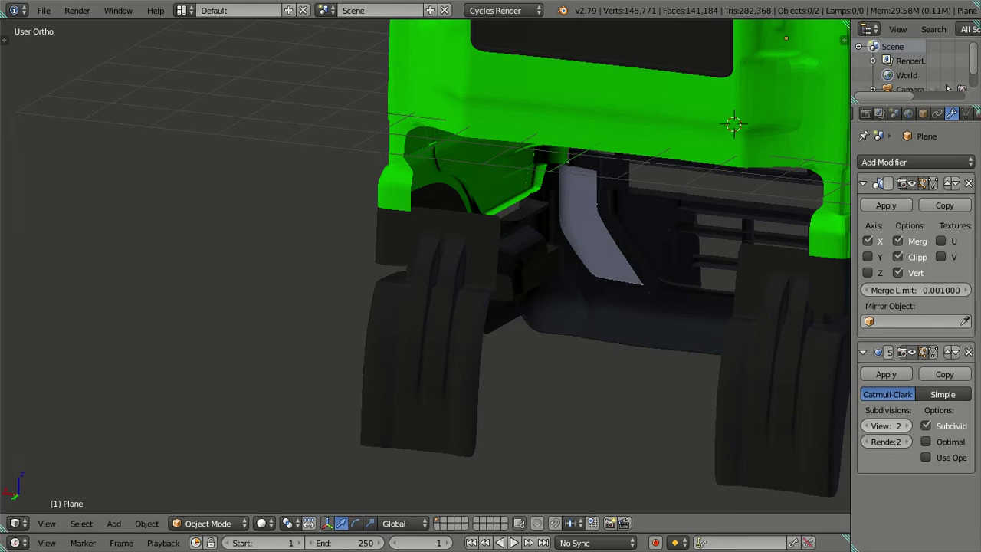
left_click_drag(889, 425, 866, 425)
key("Tab")
scroll(467, 250, "up", 3)
mouse_move(476, 284)
middle_mouse_down()
mouse_move(580, 276)
mouse_move(517, 306)
mouse_move(510, 302)
mouse_move(536, 291)
mouse_move(539, 279)
mouse_move(514, 276)
mouse_move(507, 290)
middle_mouse_up()
right_click(481, 265, "alt")
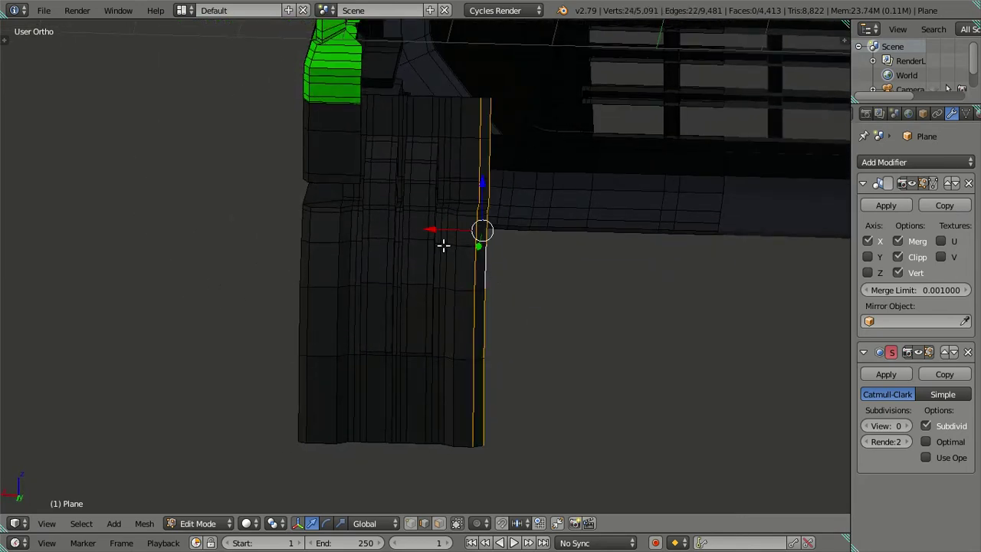
Orbit to a near-frontal side view and enter Edit Mode, zoomed onto the inner wheel-arch geometry.
mouse_move(451, 232)
middle_mouse_down()
mouse_move(483, 258)
mouse_move(462, 278)
mouse_move(544, 262)
mouse_move(468, 276)
middle_mouse_up()
key("Tab")
scroll(461, 278, "down", 3)
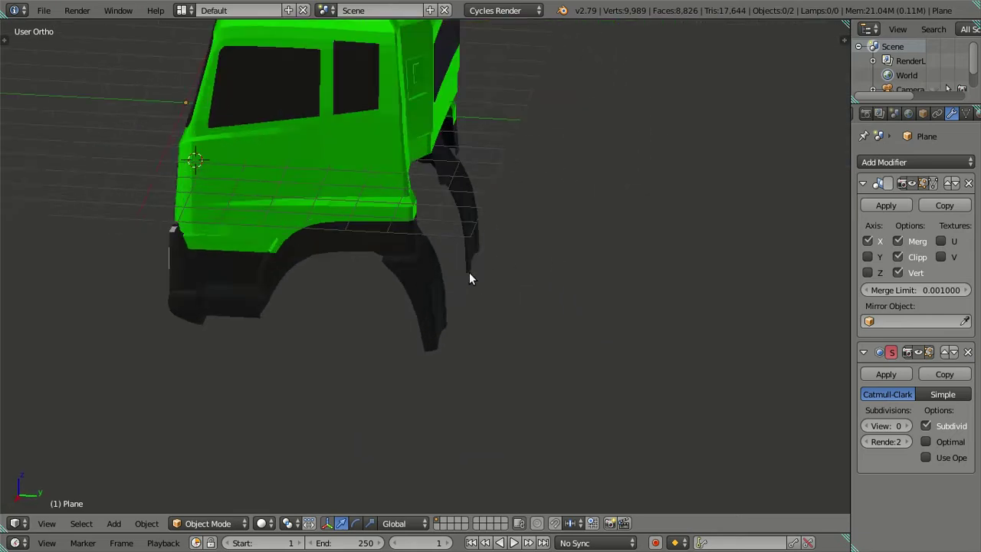
scroll(478, 200, "up", 3)
mouse_move(477, 201)
middle_mouse_down()
mouse_move(521, 217)
mouse_move(355, 232)
mouse_move(438, 266)
mouse_move(416, 273)
mouse_move(273, 258)
mouse_move(422, 271)
mouse_move(342, 228)
mouse_move(314, 236)
mouse_move(313, 204)
middle_mouse_up()
scroll(373, 215, "up", 4)
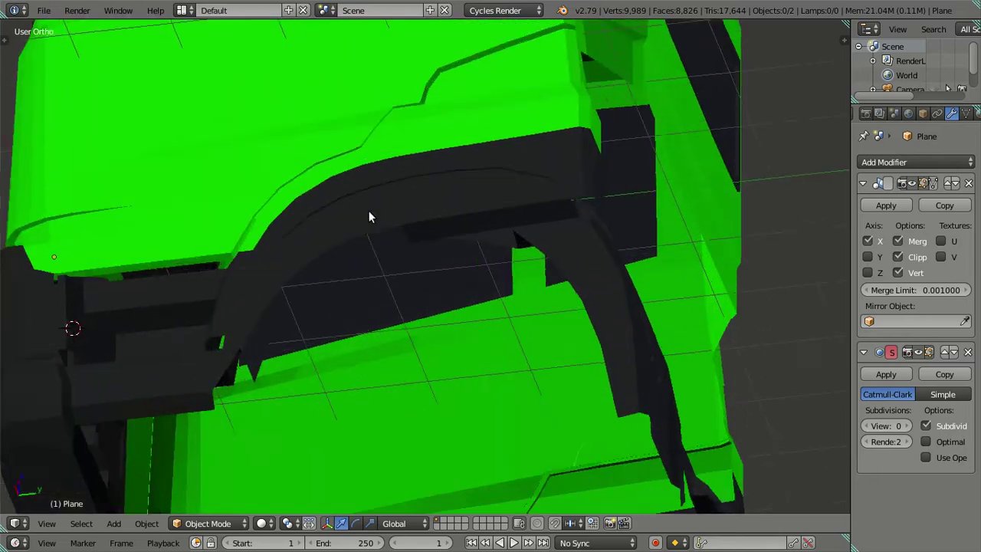
scroll(412, 228, "up", 2)
key("Tab")
scroll(414, 222, "up", 2)
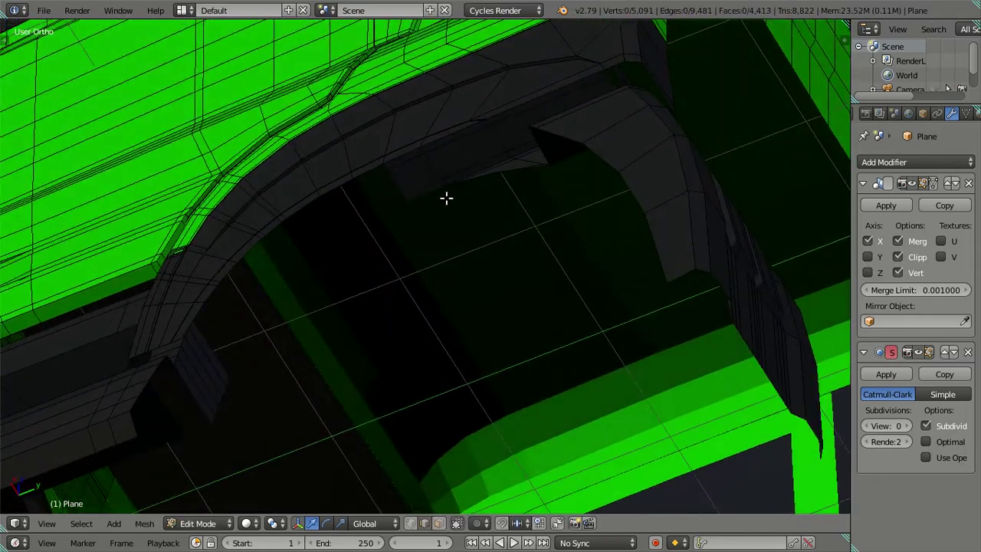
scroll(441, 198, "up", 1)
mouse_move(434, 196)
middle_mouse_down()
mouse_move(342, 287)
mouse_move(324, 340)
mouse_move(393, 247)
mouse_move(361, 307)
mouse_move(475, 324)
mouse_move(485, 304)
mouse_move(459, 311)
mouse_move(501, 221)
mouse_move(392, 215)
mouse_move(341, 189)
mouse_move(335, 258)
mouse_move(335, 243)
mouse_move(337, 254)
mouse_move(371, 228)
mouse_move(340, 238)
mouse_move(342, 219)
mouse_move(316, 197)
middle_mouse_up()
scroll(337, 254, "up", 1)
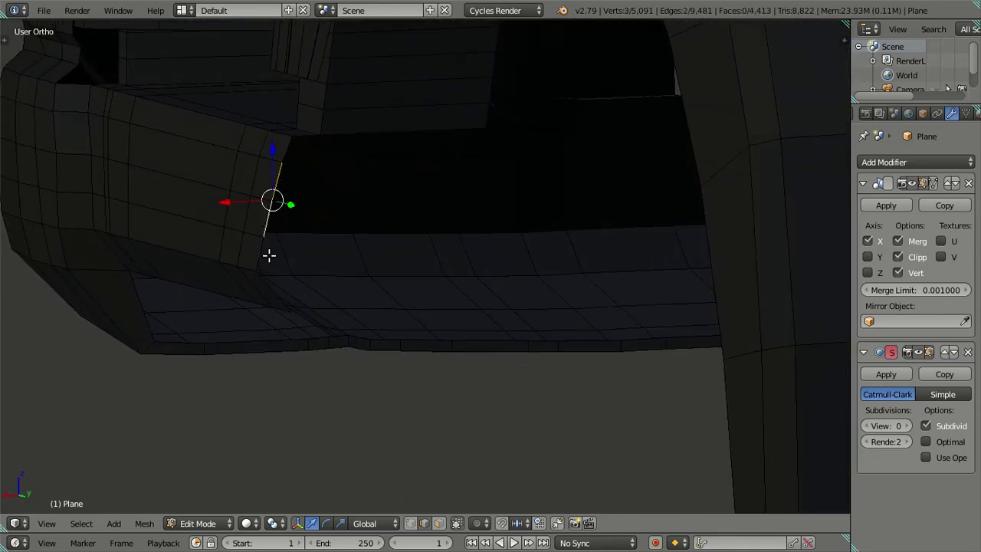
Add a new edge at the lower panel corner and slide it slightly along X.
key("ctrl+r")
left_click(318, 233)
right_click(323, 236)
left_click_drag(237, 195, 246, 201)
left_click(268, 213)
mouse_move(268, 213)
middle_mouse_down()
mouse_move(256, 193)
mouse_move(268, 215)
mouse_move(283, 155)
middle_mouse_up()
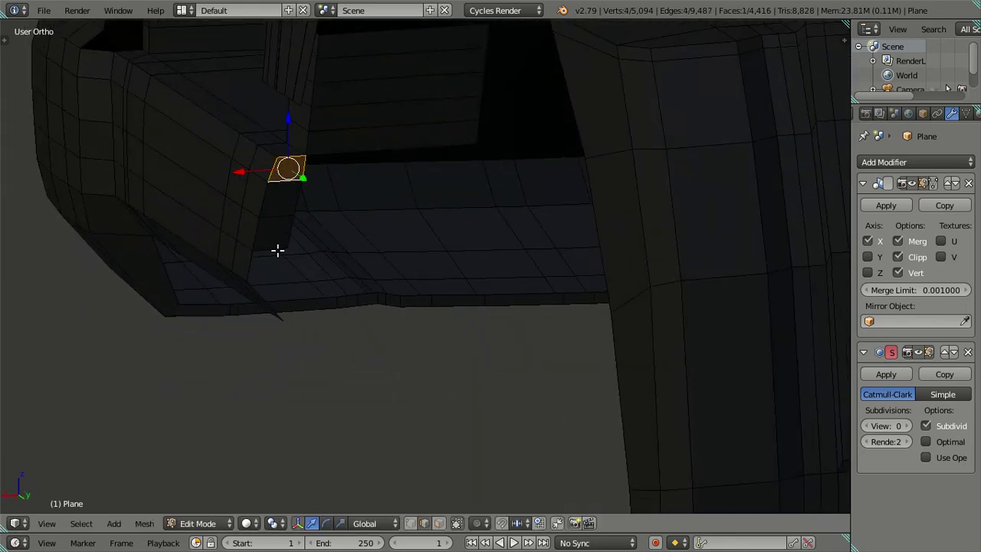
Fill the gap at the ledge corner with a new face and deselect everything.
middle_click_drag(274, 249, 281, 239)
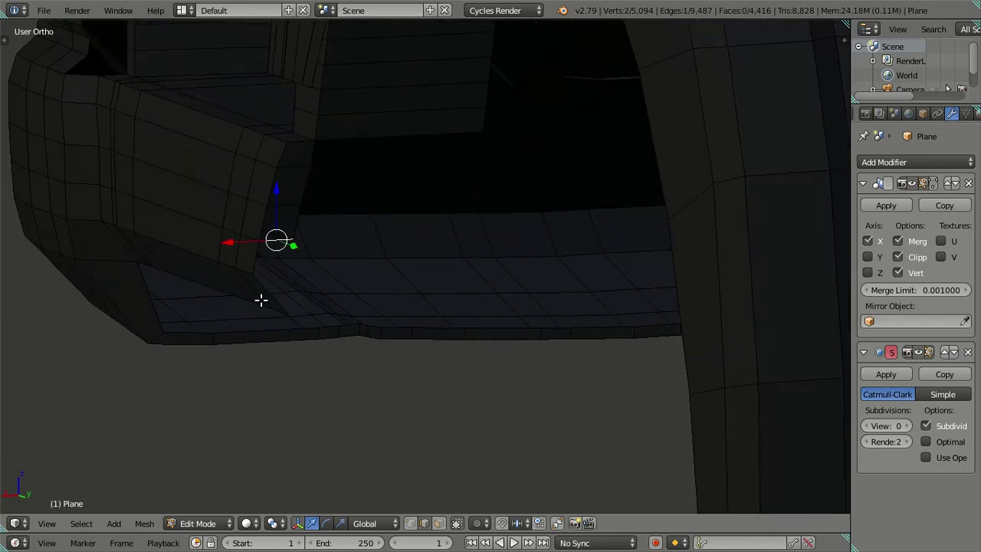
key("f")
mouse_move(314, 237)
middle_mouse_down()
mouse_move(360, 237)
mouse_move(348, 227)
mouse_move(418, 243)
mouse_move(478, 232)
mouse_move(432, 212)
mouse_move(361, 237)
mouse_move(369, 174)
middle_mouse_up()
key("a")
mouse_move(354, 213)
middle_mouse_down()
mouse_move(383, 291)
mouse_move(374, 296)
middle_mouse_up()
Preview the smoothed body at subdivision level 2, then return to editing at level 0.
left_click(908, 426)
left_click(908, 426)
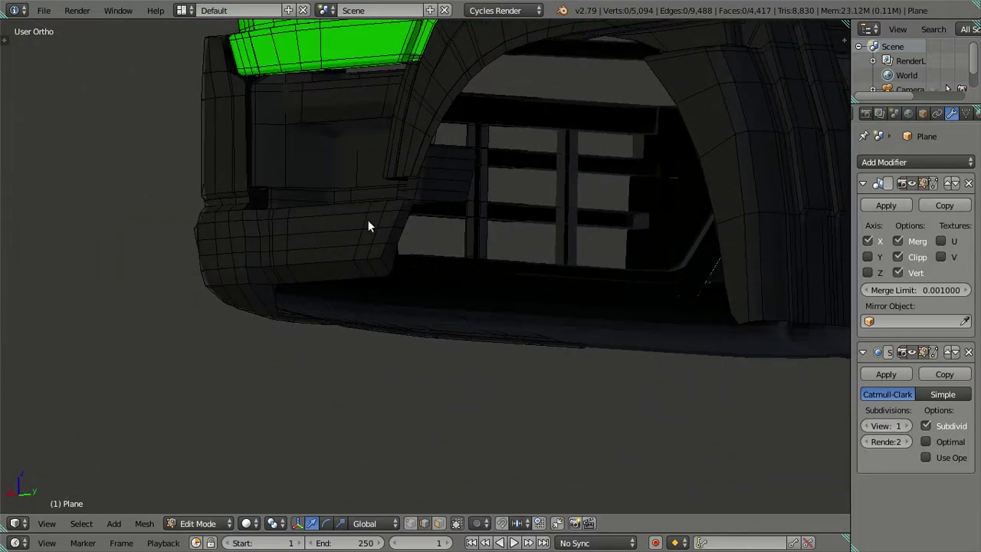
key("Tab")
scroll(477, 267, "up", 4)
mouse_move(477, 266)
middle_mouse_down()
mouse_move(510, 238)
mouse_move(504, 212)
mouse_move(470, 208)
mouse_move(350, 272)
mouse_move(339, 212)
mouse_move(319, 216)
mouse_move(330, 257)
middle_mouse_up()
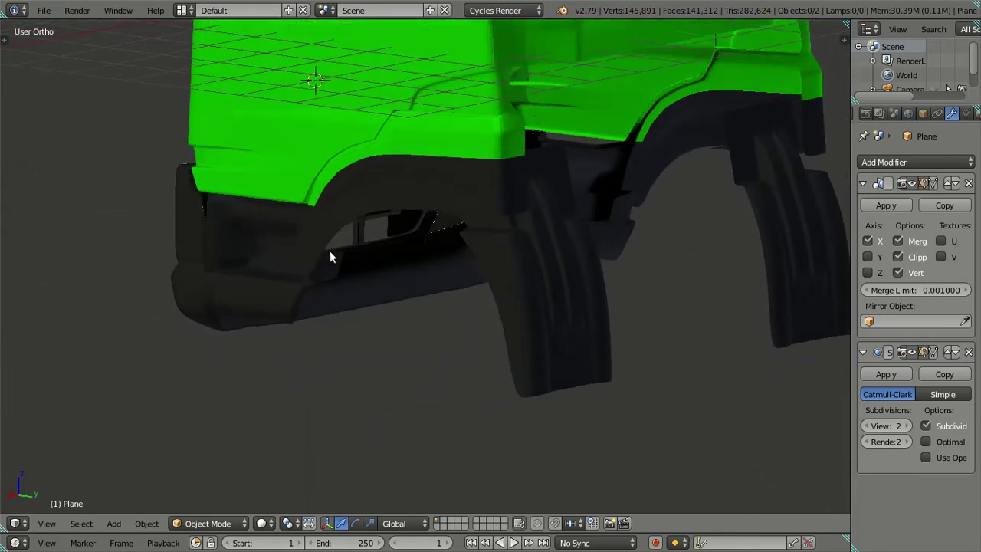
left_click(868, 429)
left_click(868, 429)
scroll(190, 278, "up", 2)
key("Tab")
scroll(221, 328, "up", 2)
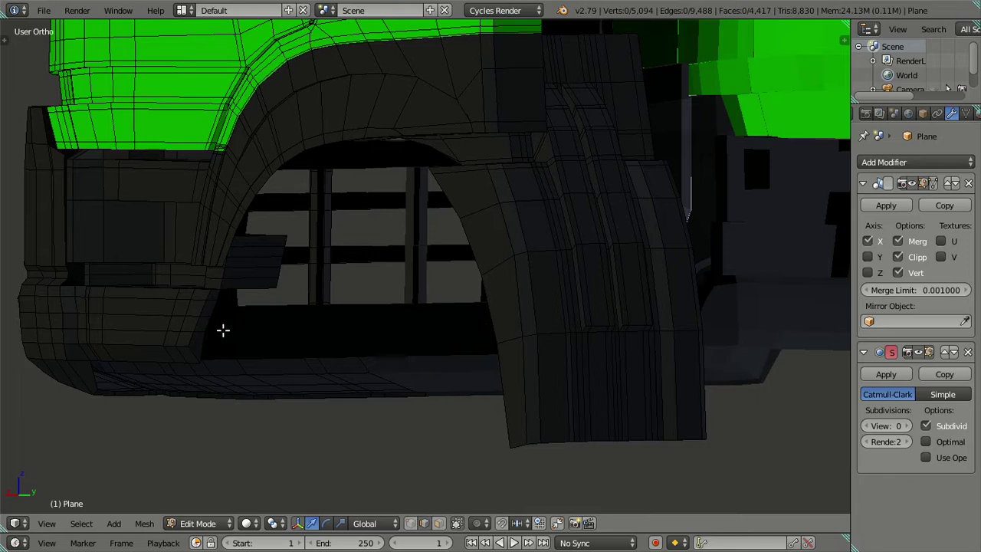
scroll(331, 225, "up", 2)
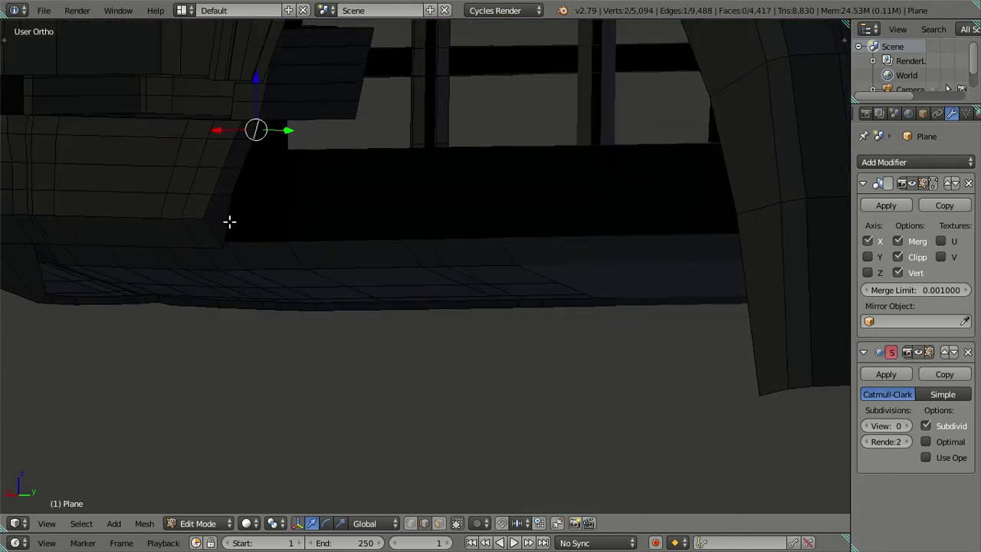
Extrude the vertical edge path at the panel end and move it outward along X.
right_click(229, 221, "ctrl")
middle_click_drag(293, 193, 294, 193)
key("e")
right_click(315, 200)
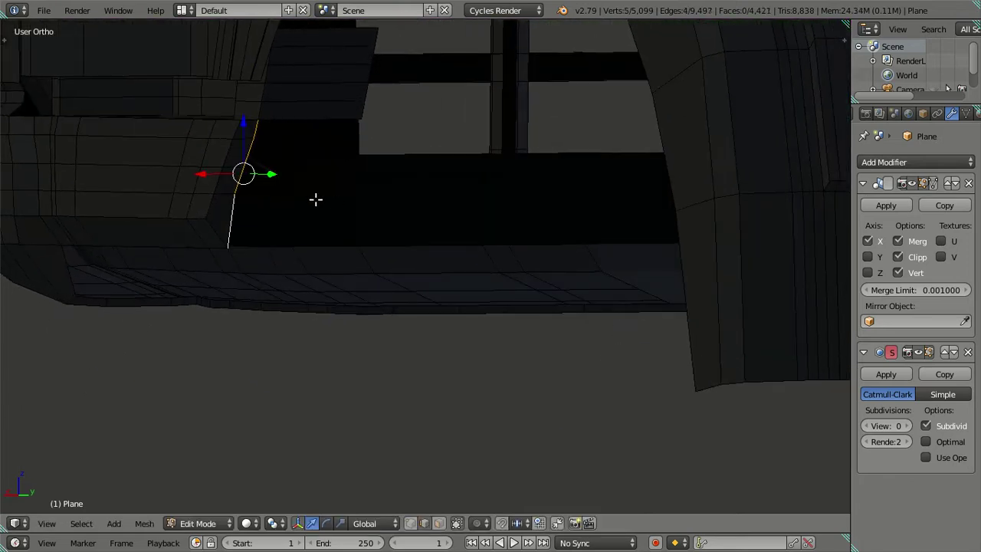
key("g")
key("x")
left_click(308, 186)
mouse_move(308, 186)
middle_mouse_down()
mouse_move(302, 131)
mouse_move(277, 126)
middle_mouse_up()
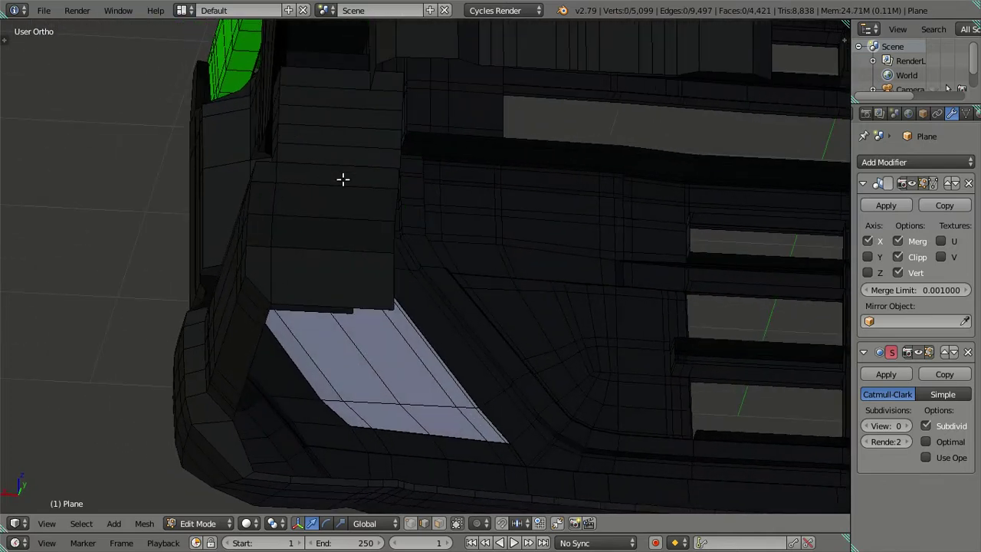
Preview the extended panel at subdivision level 2 and go back into Edit Mode.
key("Tab")
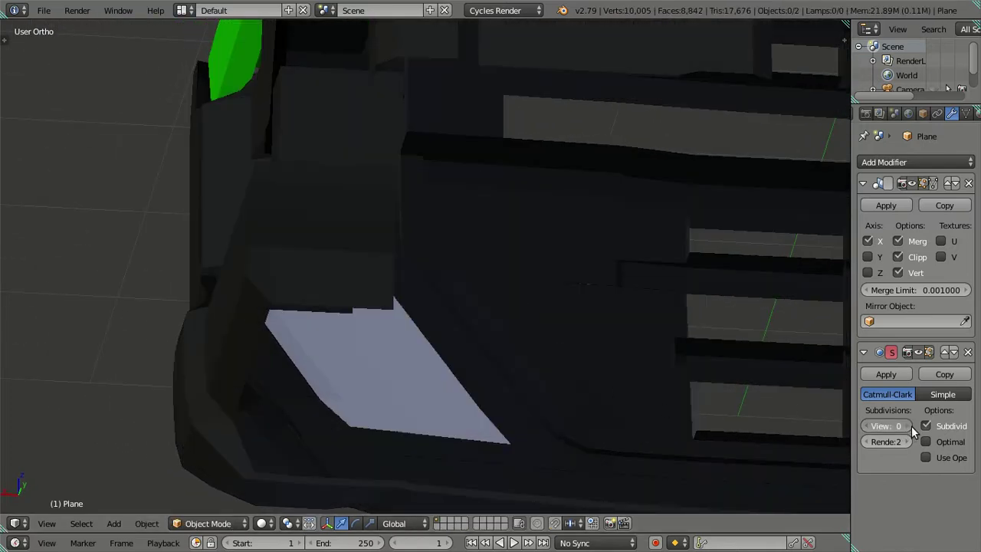
left_click(911, 426)
key("ctrl+2")
key("Tab")
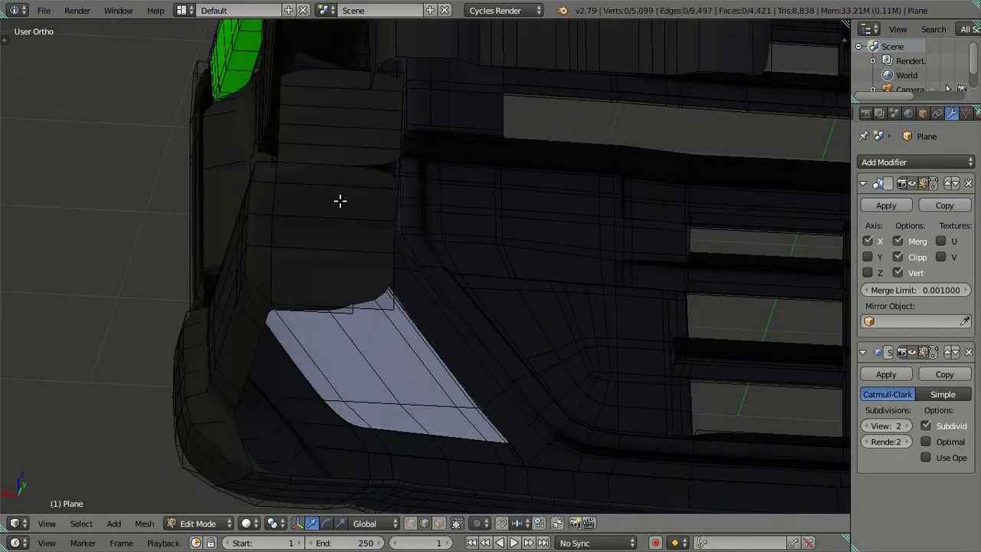
Add five loop cuts across the upright panel, then dissolve them.
key("ctrl+r")
scroll(346, 277, "up", 4)
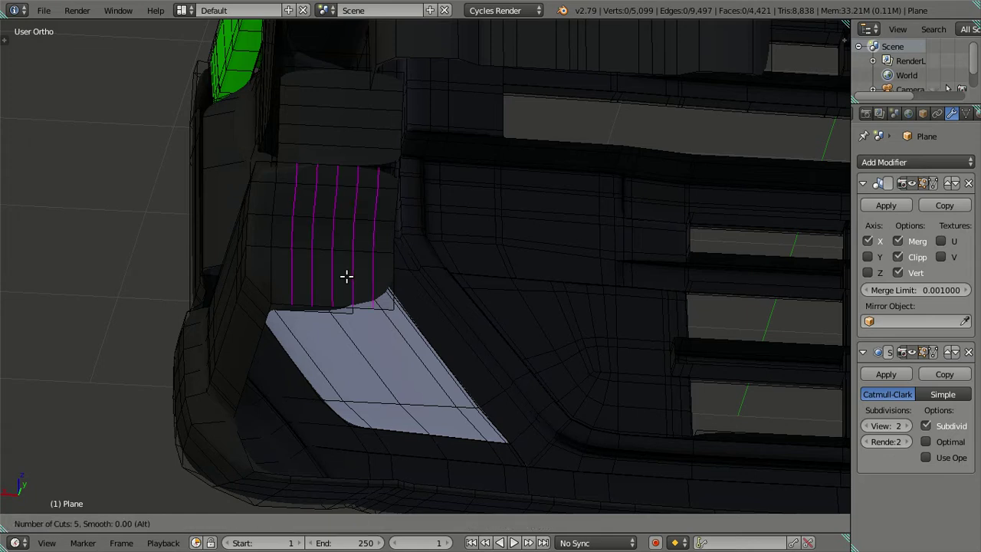
left_click(363, 273)
right_click(364, 274)
key("x")
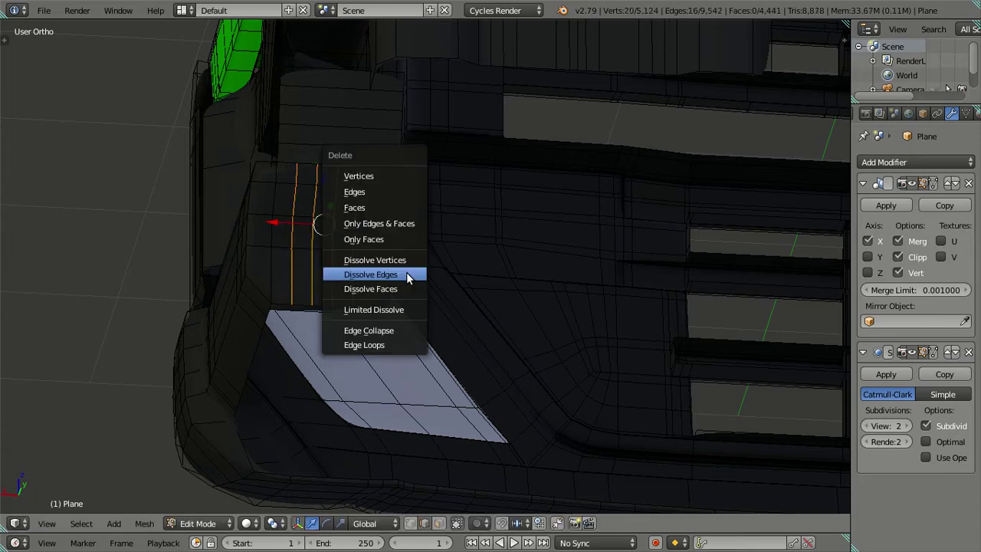
left_click(404, 273)
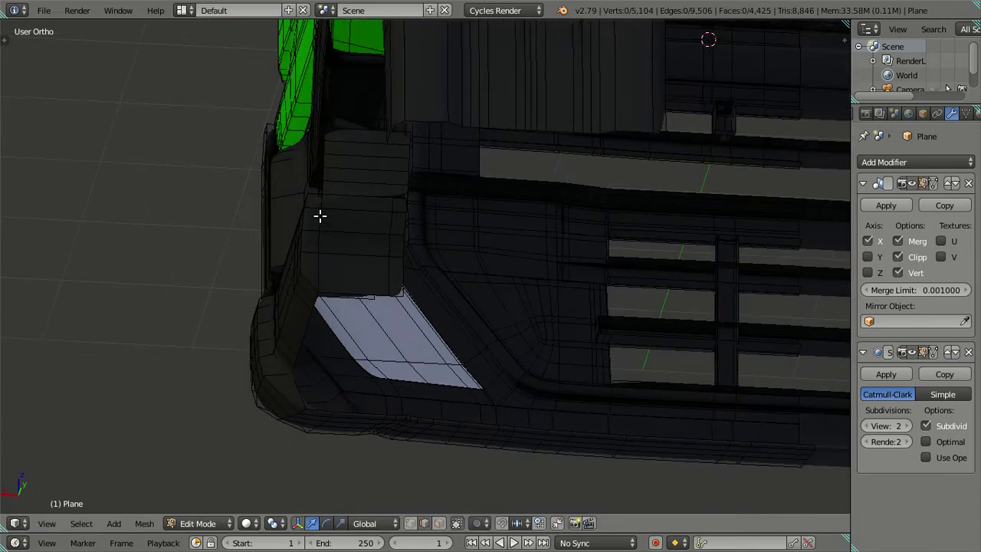
Dissolve the unneeded vertical edge loop on the upright panel.
middle_click_drag(320, 215, 363, 246)
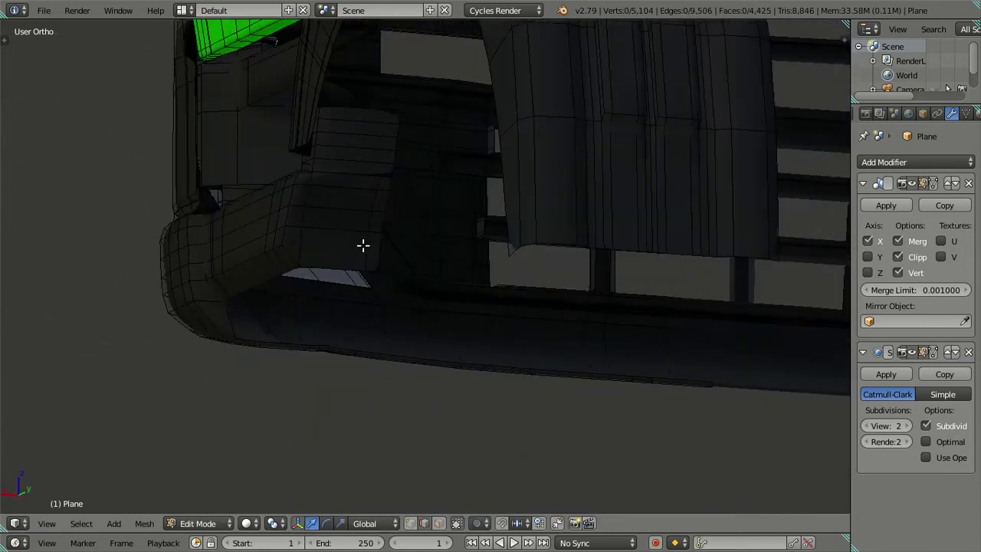
key("Tab")
scroll(337, 206, "up", 2)
mouse_move(352, 206)
middle_mouse_down()
mouse_move(324, 197)
mouse_move(324, 147)
middle_mouse_up()
key("Tab")
mouse_move(346, 182)
middle_mouse_down()
mouse_move(361, 217)
mouse_move(383, 204)
mouse_move(400, 237)
mouse_move(394, 215)
mouse_move(365, 224)
middle_mouse_up()
right_click(365, 359, "alt")
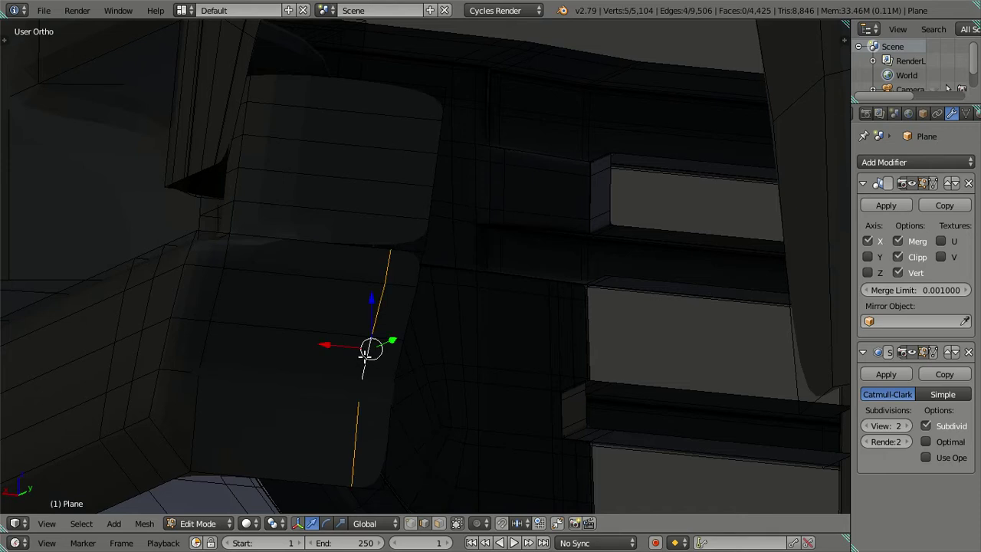
key("x")
left_click(404, 351)
Switch to vertex select and merge the two stray panel-corner vertices at center.
mouse_move(437, 307)
middle_mouse_down()
mouse_move(443, 274)
mouse_move(419, 265)
mouse_move(434, 278)
mouse_move(421, 268)
mouse_move(406, 294)
mouse_move(398, 265)
middle_mouse_up()
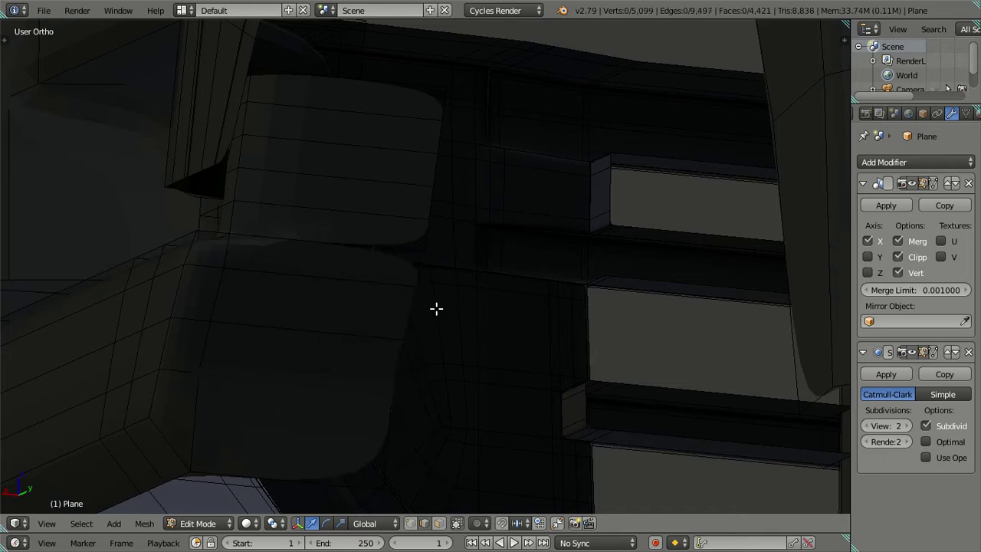
key("ctrl+Tab")
left_click(413, 260)
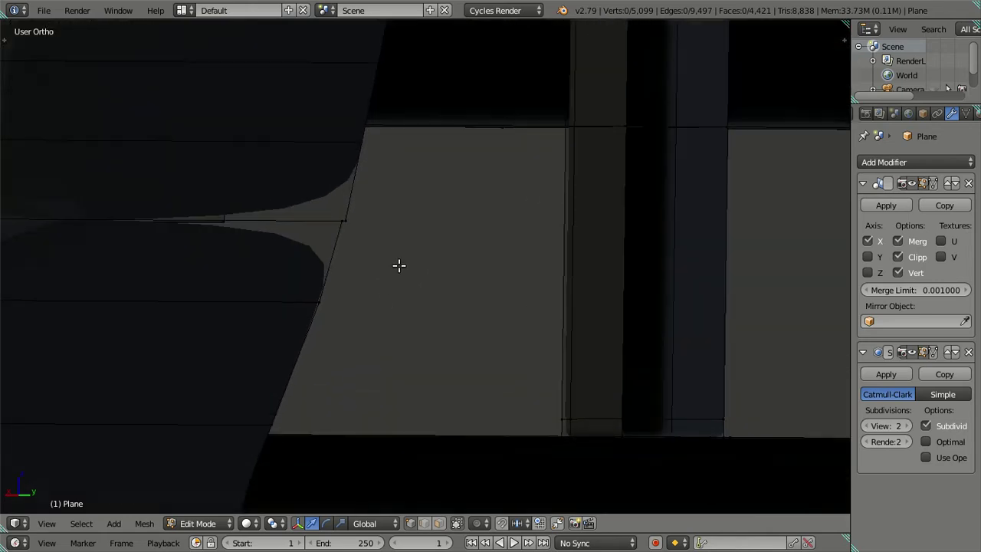
key("z")
right_click(344, 222)
key("alt+m")
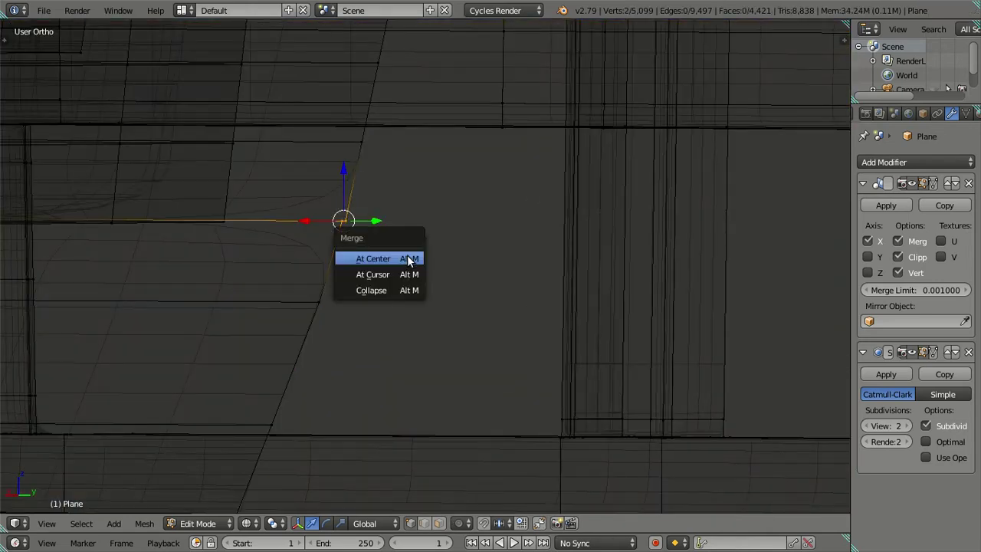
left_click(404, 261)
key("a")
scroll(357, 244, "down", 3)
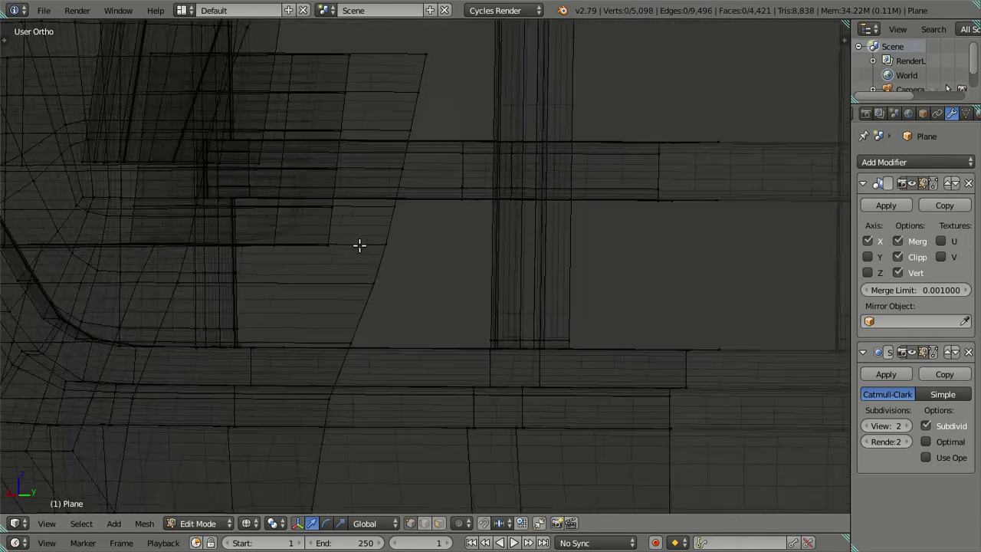
scroll(357, 244, "down", 3)
scroll(357, 245, "down", 3)
scroll(355, 251, "down", 3)
Add five loop cuts across the panel strip, remove them, and switch to edge select.
middle_click_drag(355, 251, 374, 261)
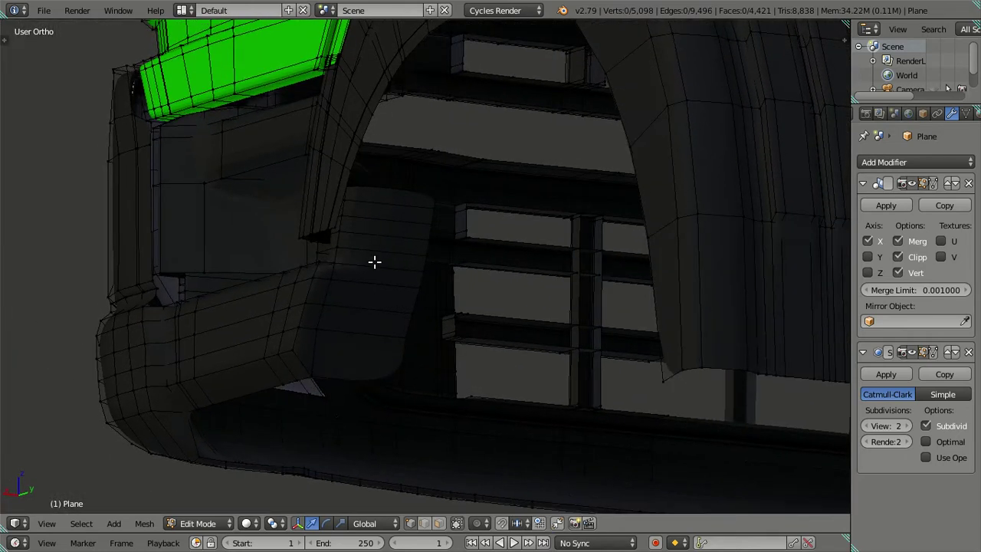
key("ctrl+r")
scroll(375, 260, "up", 2)
scroll(374, 259, "up", 2)
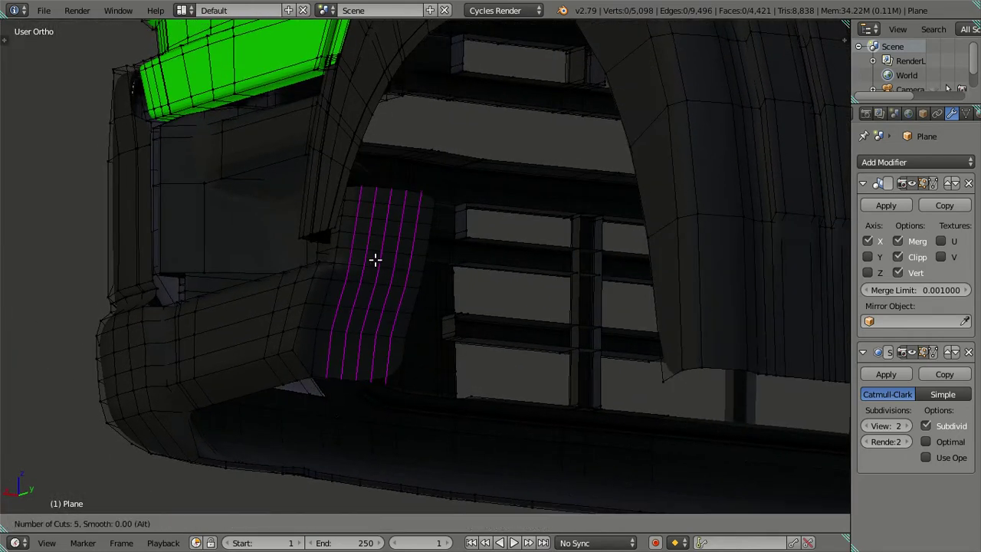
left_click(374, 258)
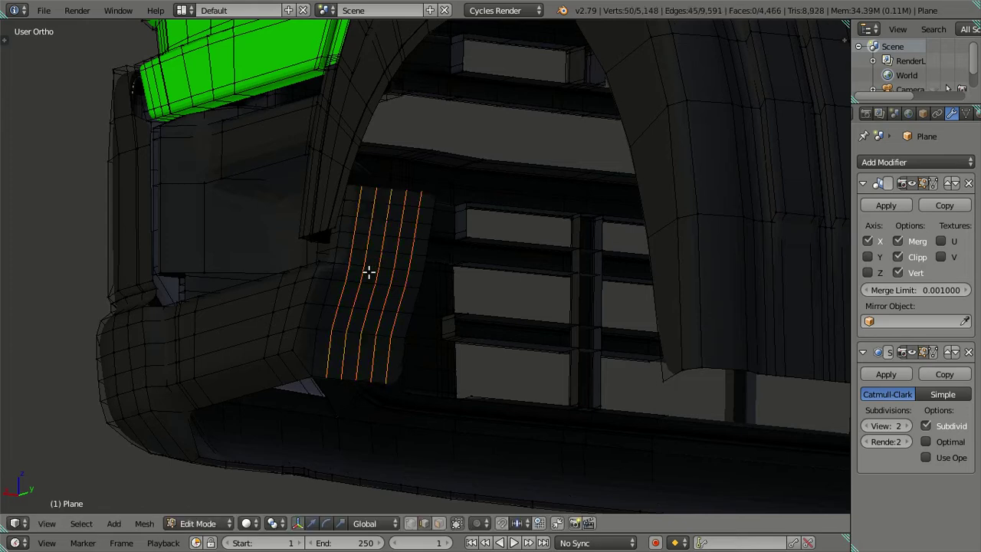
right_click(367, 274)
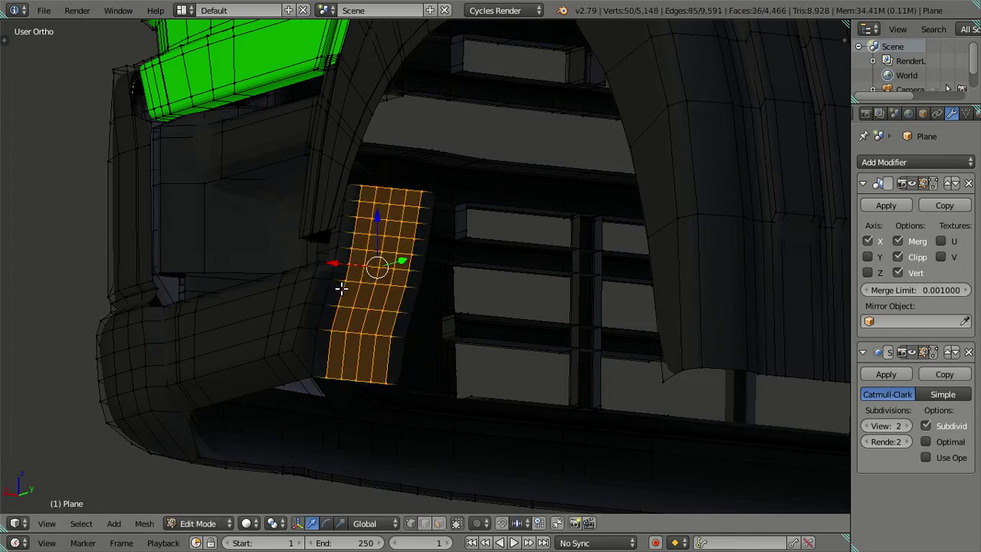
key("x")
left_click(404, 332)
key("ctrl+Tab")
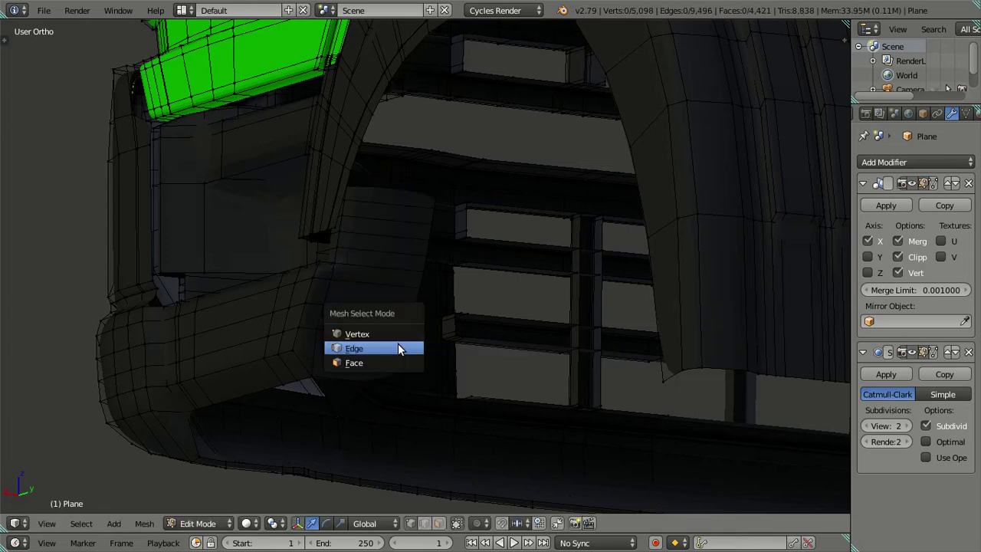
left_click(399, 349)
scroll(374, 300, "up", 3)
scroll(371, 296, "up", 2)
Cut five loops across the panel, dissolve all but the rightmost, and return to Object Mode.
key("ctrl+r")
scroll(366, 296, "up", 4)
left_click(366, 296)
right_click(265, 281)
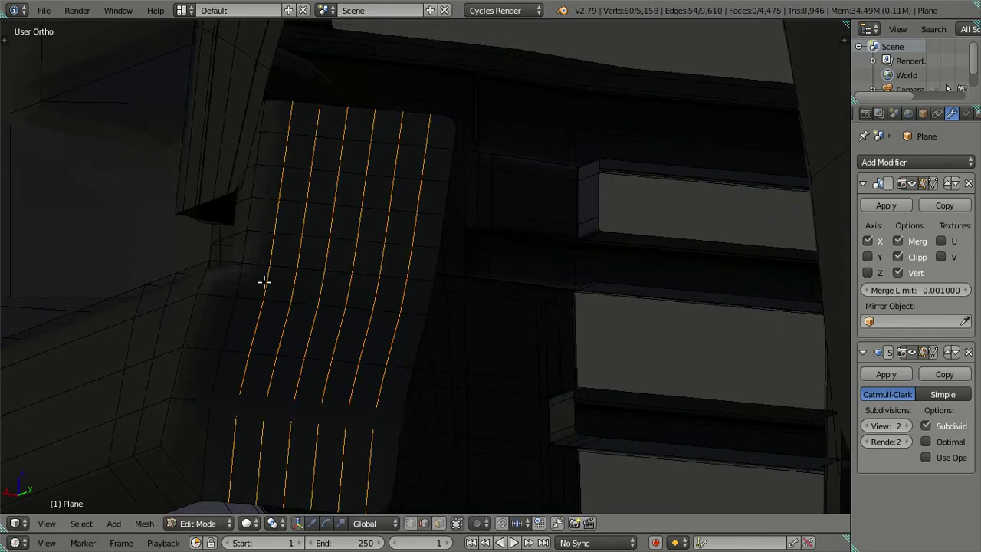
right_click(407, 301, "alt+shift")
key("x")
left_click(494, 298)
scroll(440, 271, "down", 3)
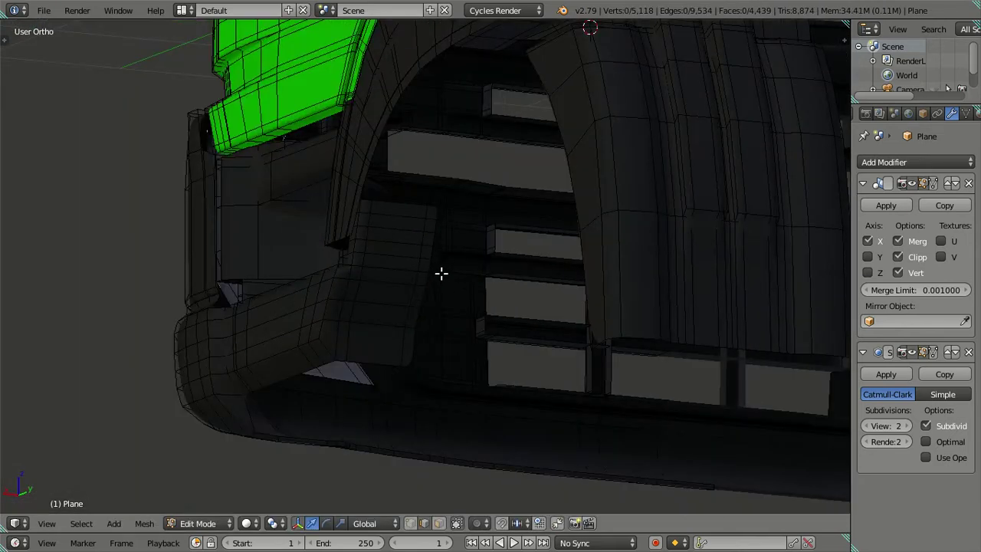
key("Tab")
scroll(429, 265, "up", 3)
mouse_move(464, 271)
middle_mouse_down()
mouse_move(509, 275)
mouse_move(509, 227)
mouse_move(441, 230)
mouse_move(411, 253)
mouse_move(406, 284)
mouse_move(389, 253)
mouse_move(519, 267)
mouse_move(563, 255)
mouse_move(412, 278)
mouse_move(405, 298)
mouse_move(439, 211)
middle_mouse_up()
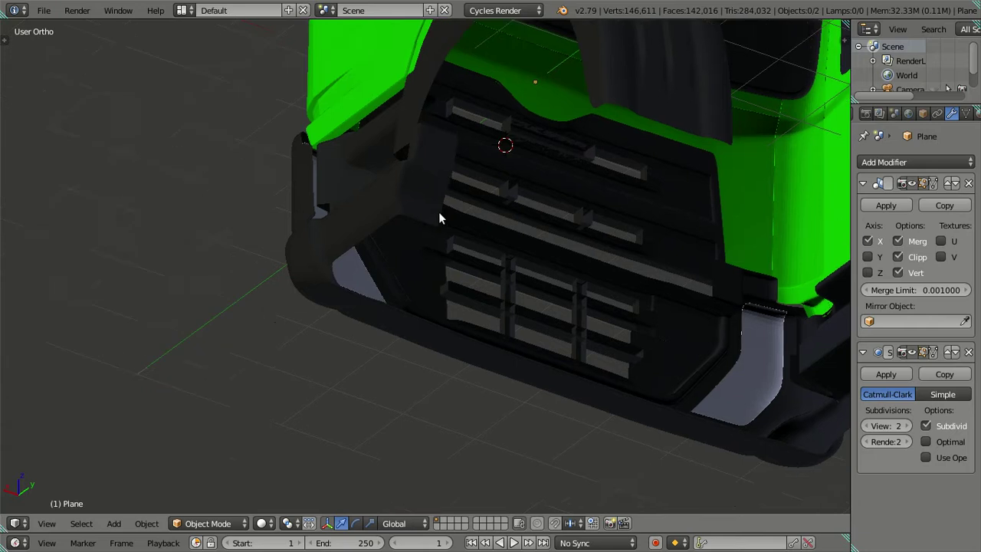
Select the edge loop along the wheel-arch inner edge in Edit Mode.
scroll(380, 288, "up", 3)
key("Tab")
mouse_move(375, 245)
middle_mouse_down()
mouse_move(372, 237)
mouse_move(386, 256)
mouse_move(374, 268)
mouse_move(375, 253)
middle_mouse_up()
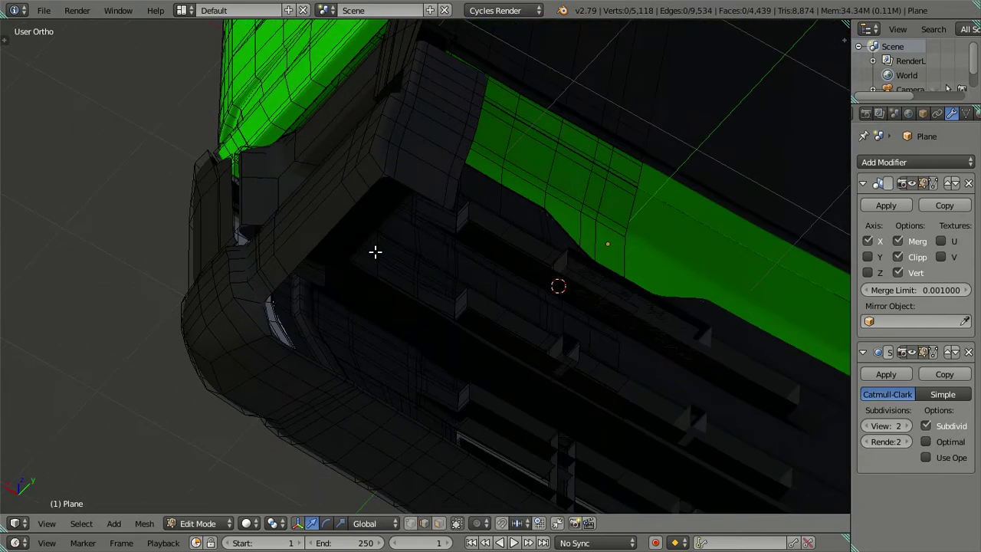
scroll(348, 242, "up", 2)
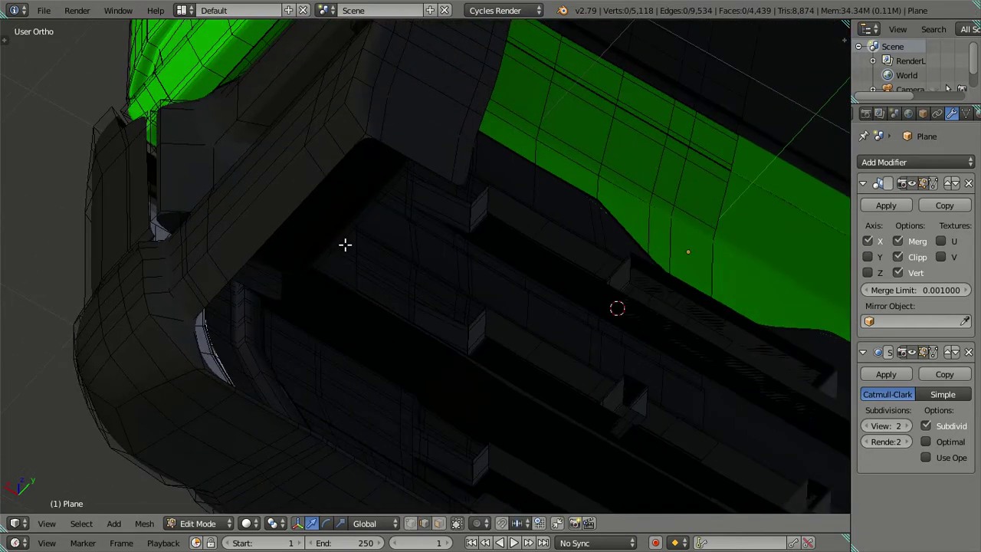
mouse_move(358, 257)
middle_mouse_down()
mouse_move(403, 289)
mouse_move(416, 287)
mouse_move(370, 321)
mouse_move(378, 177)
mouse_move(345, 153)
mouse_move(306, 341)
middle_mouse_up()
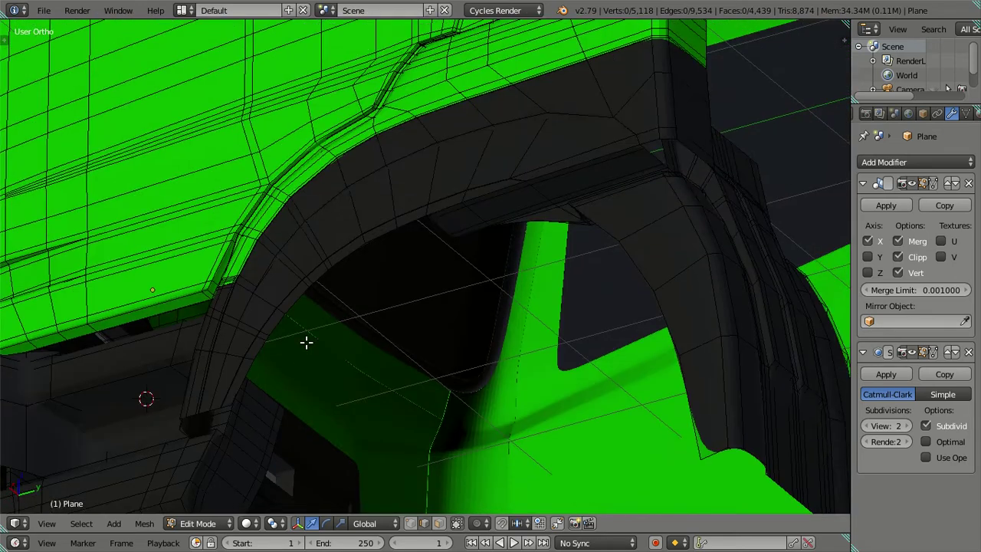
right_click(306, 296, "alt")
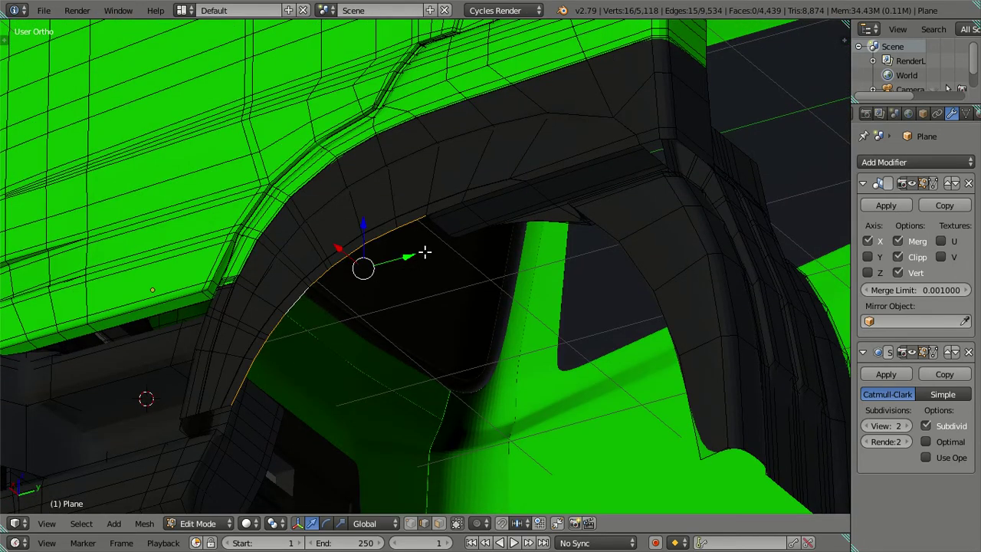
scroll(448, 217, "up", 1)
scroll(460, 207, "up", 2)
middle_click_drag(468, 199, 443, 350, "shift")
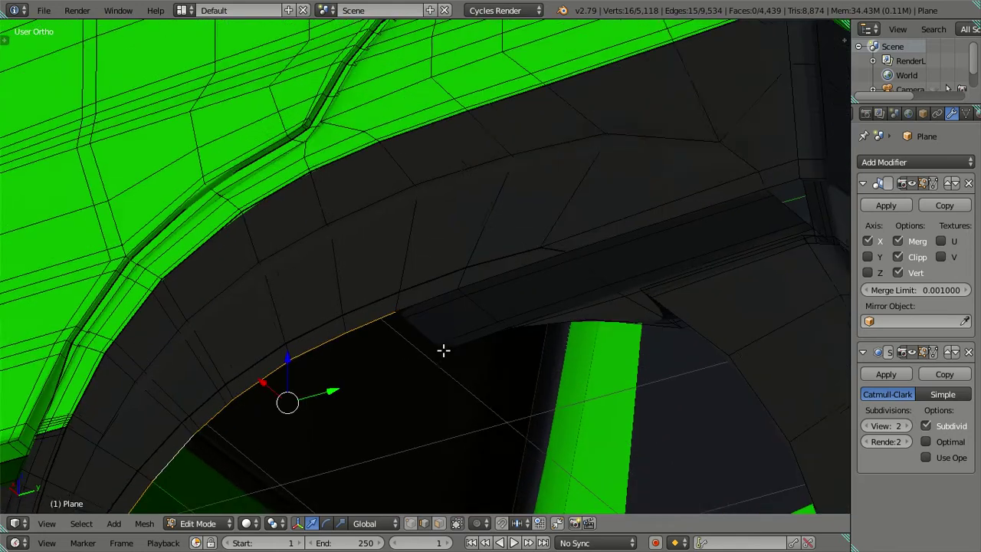
scroll(445, 349, "up", 2)
key("z")
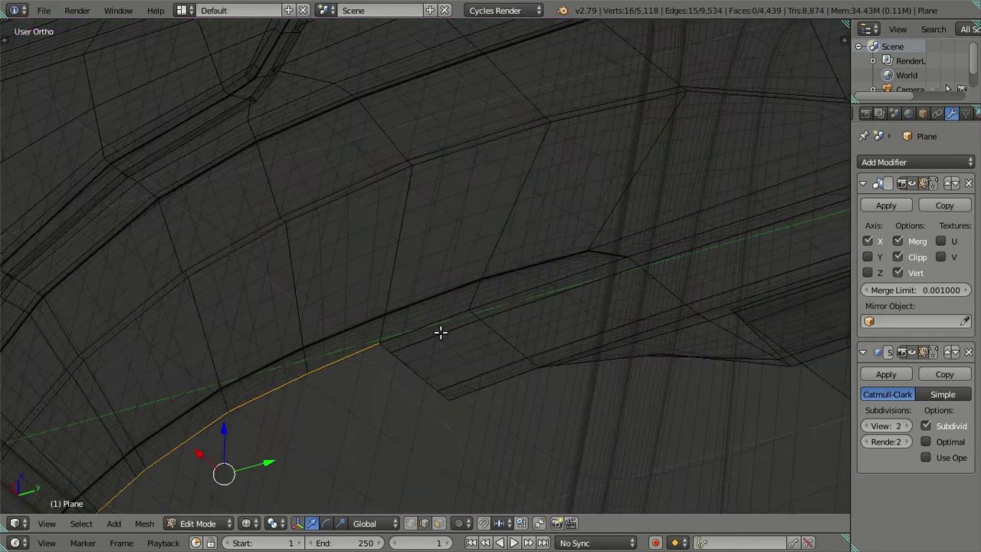
key("z")
key("g")
key("g")
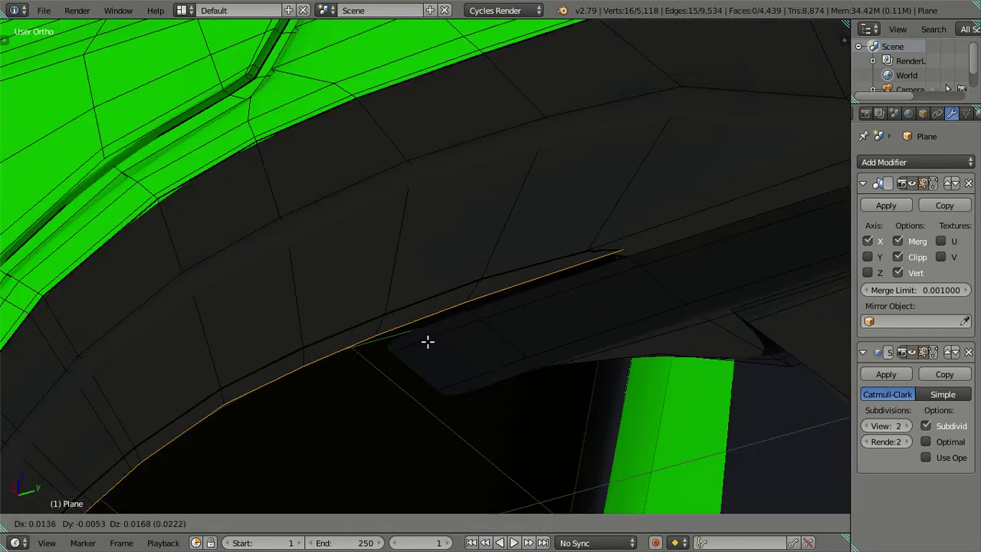
right_click(427, 340)
scroll(427, 339, "down", 4)
mouse_move(495, 358)
middle_mouse_down()
mouse_move(443, 355)
mouse_move(427, 337)
middle_mouse_up()
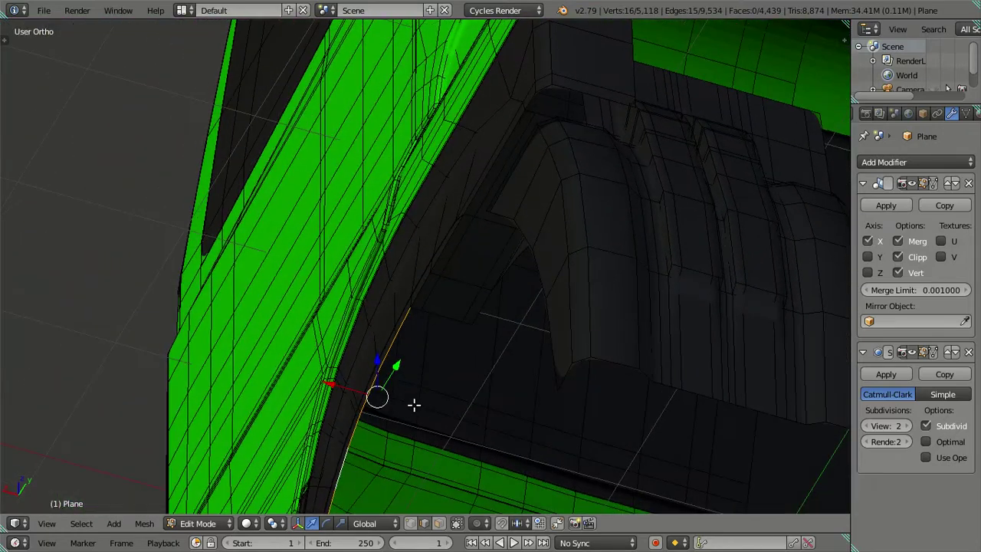
Extrude the wheel-arch edge loop and slide the new edge along X.
key("e")
left_click(399, 400)
scroll(373, 382, "up", 3)
scroll(383, 303, "up", 2)
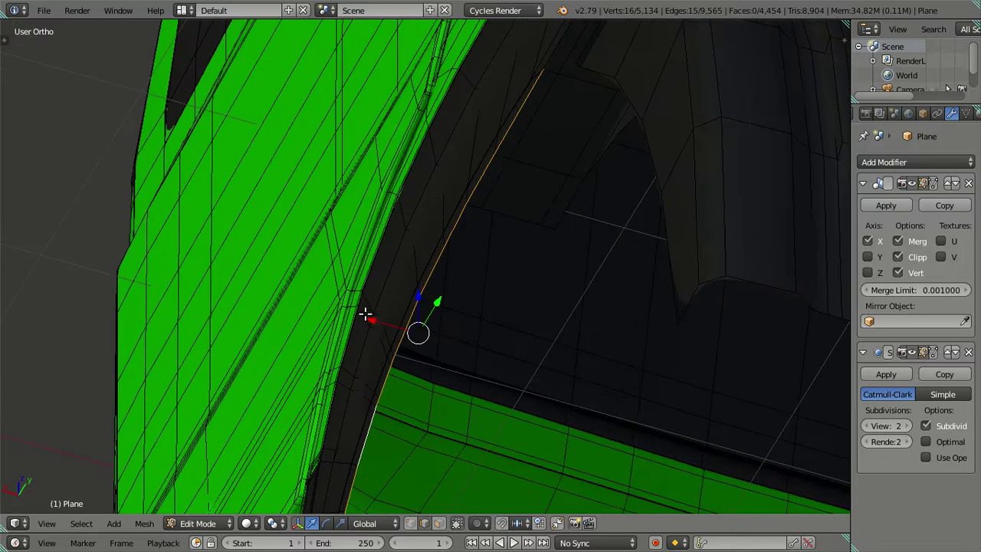
key("g")
key("x")
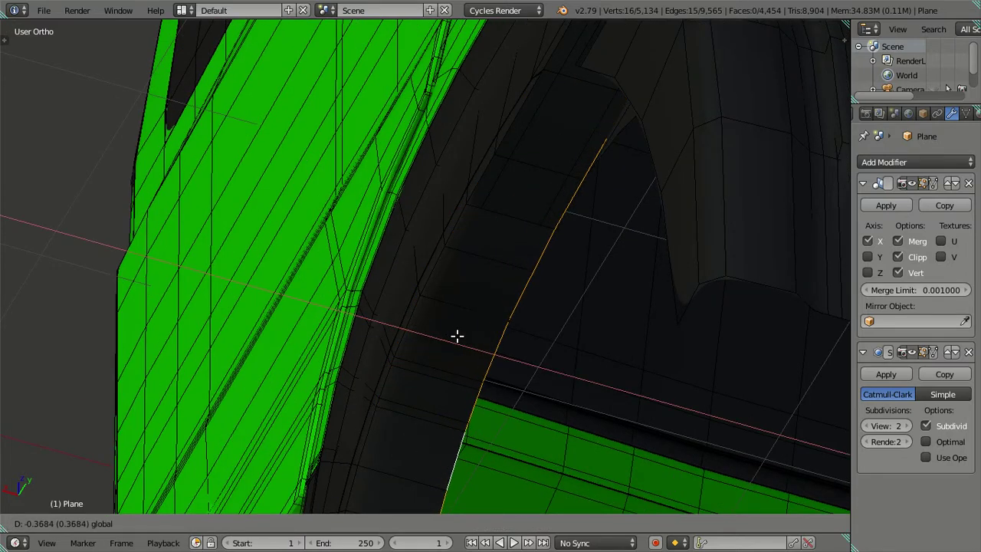
left_click(454, 338)
Loop-cut the new strip, keep two loops, dissolve the rest, and view the smoothed cab.
key("a")
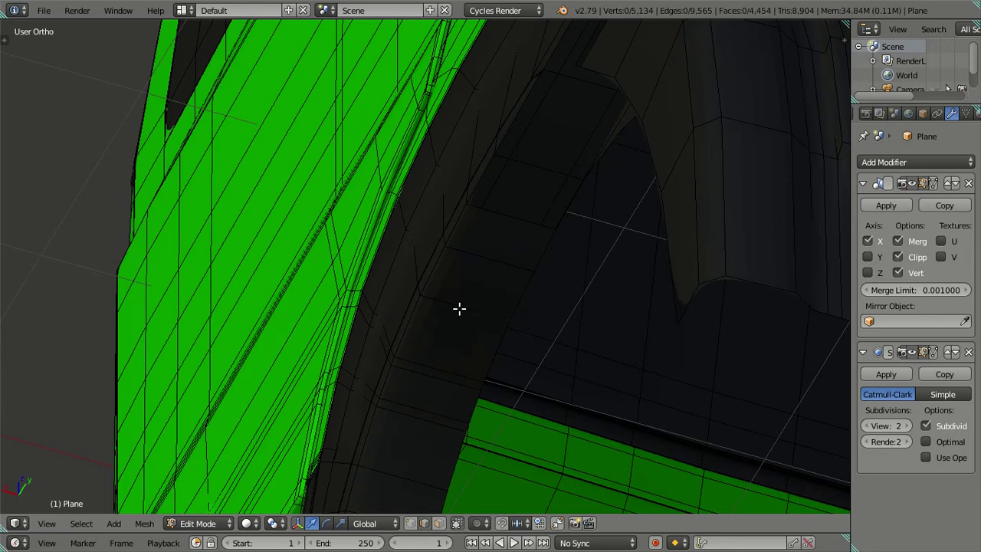
key("ctrl+r")
scroll(458, 306, "up", 5)
left_click(458, 308)
right_click(455, 315)
right_click(425, 326, "alt+shift")
right_click(480, 347, "alt+shift")
key("x")
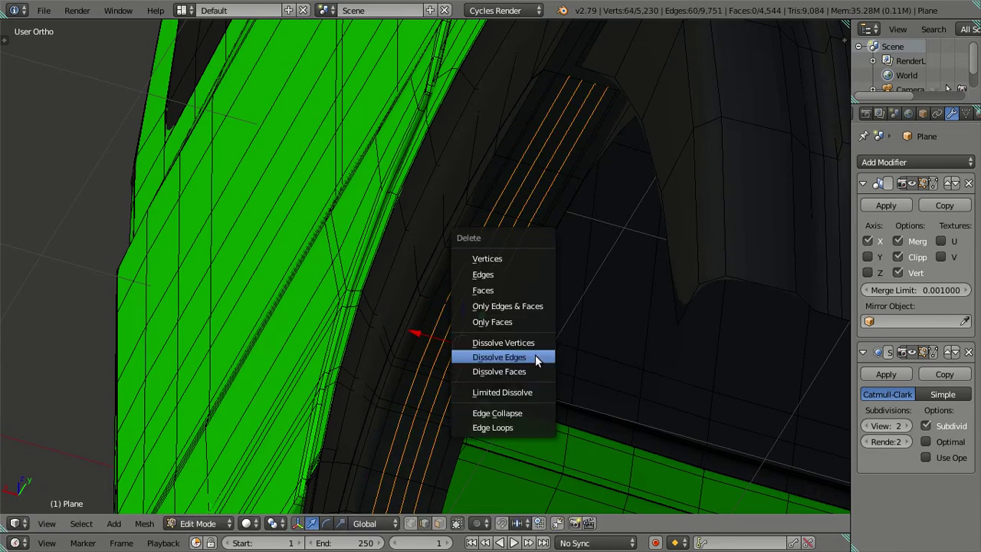
left_click(493, 355)
mouse_move(492, 356)
middle_mouse_down()
mouse_move(466, 345)
mouse_move(541, 361)
mouse_move(400, 306)
mouse_move(499, 315)
mouse_move(511, 305)
mouse_move(507, 285)
mouse_move(498, 264)
mouse_move(482, 260)
mouse_move(427, 272)
mouse_move(414, 328)
mouse_move(610, 256)
mouse_move(640, 174)
mouse_move(504, 157)
mouse_move(456, 166)
mouse_move(455, 228)
mouse_move(414, 237)
mouse_move(422, 243)
mouse_move(401, 271)
mouse_move(481, 293)
mouse_move(453, 263)
mouse_move(396, 249)
mouse_move(416, 258)
mouse_move(488, 163)
mouse_move(430, 272)
middle_mouse_up()
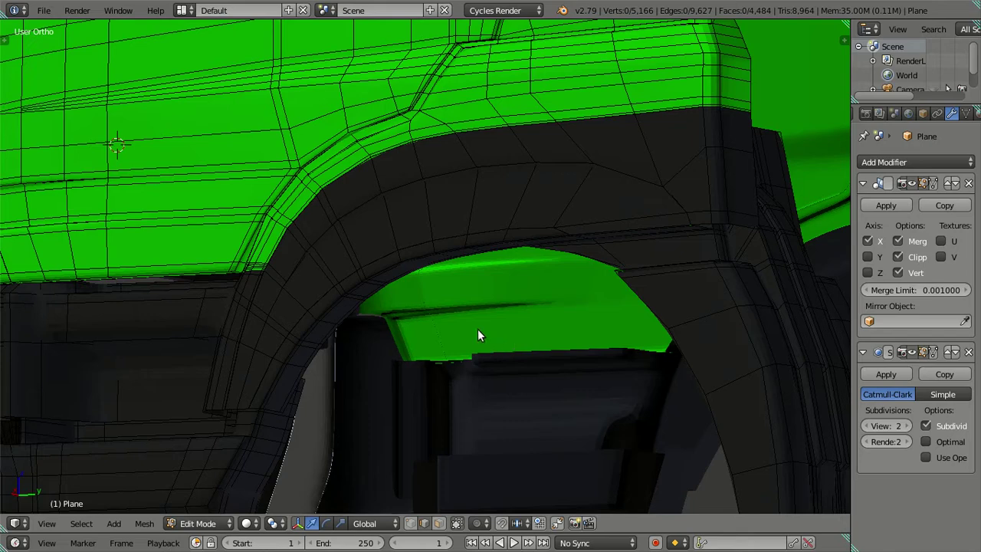
key("Tab")
scroll(429, 260, "up", 3)
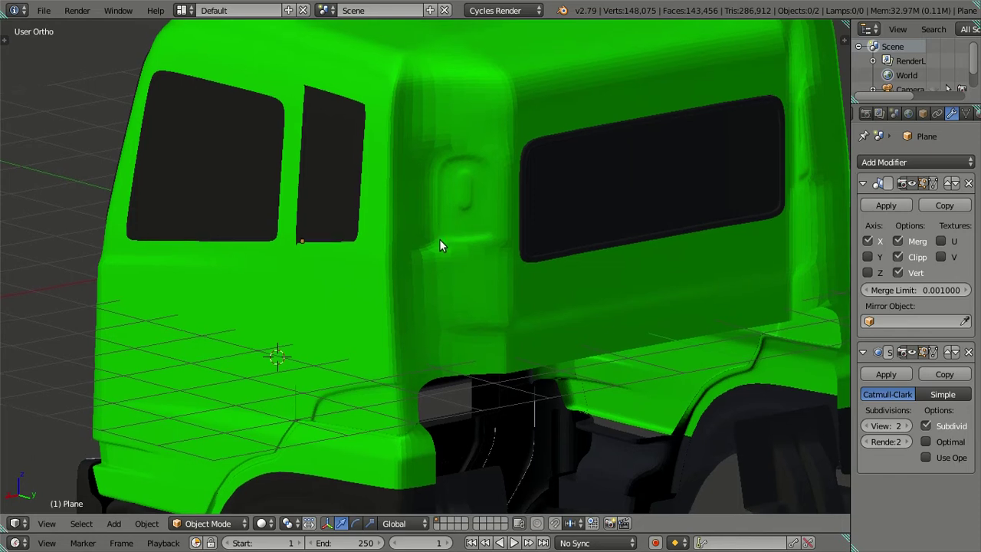
scroll(448, 239, "up", 2)
mouse_move(456, 238)
middle_mouse_down()
mouse_move(521, 228)
mouse_move(504, 228)
mouse_move(486, 265)
middle_mouse_up()
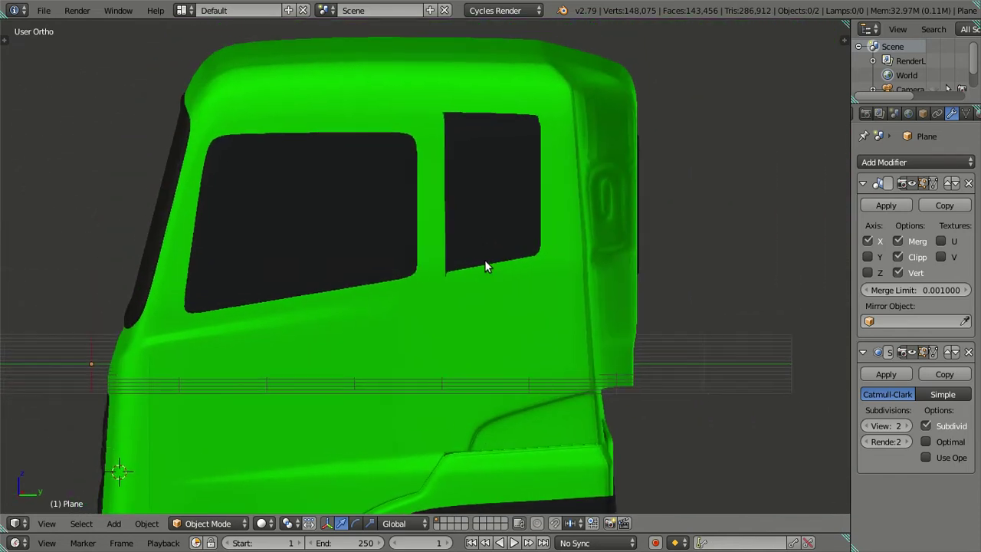
scroll(476, 238, "up", 2)
mouse_move(468, 220)
middle_mouse_down()
mouse_move(481, 241)
mouse_move(468, 276)
mouse_move(447, 249)
middle_mouse_up()
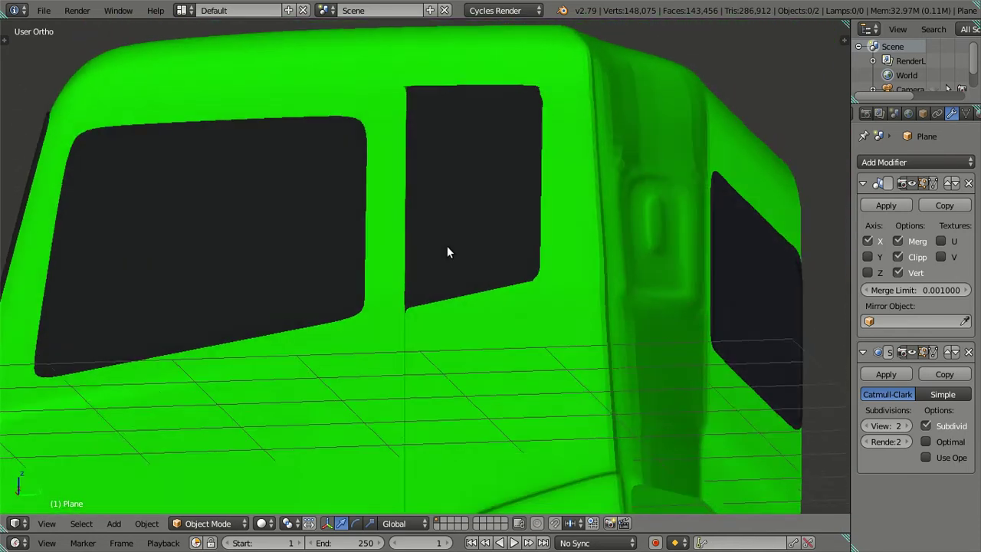
key("KP_3")
scroll(471, 265, "up", 2)
scroll(506, 272, "up", 2)
scroll(529, 291, "up", 1)
scroll(526, 314, "down", 2)
scroll(475, 295, "down", 3)
mouse_move(456, 281)
middle_mouse_down()
mouse_move(455, 267)
mouse_move(440, 286)
mouse_move(447, 221)
mouse_move(460, 286)
mouse_move(536, 274)
mouse_move(485, 329)
middle_mouse_up()
Set up a front wireframe view with subdivision preview 0 and enter Edit Mode on the mesh.
key("KP_1")
key("z")
scroll(505, 413, "up", 3)
scroll(513, 412, "down", 1, "shift")
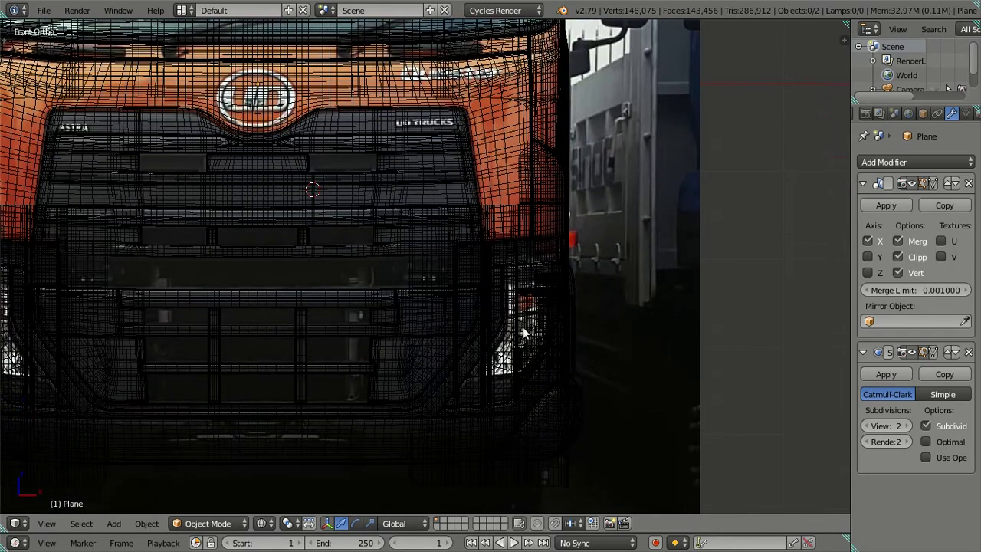
left_click(865, 426)
left_click(865, 426)
key("Tab")
scroll(622, 389, "up", 1)
scroll(622, 389, "up", 2)
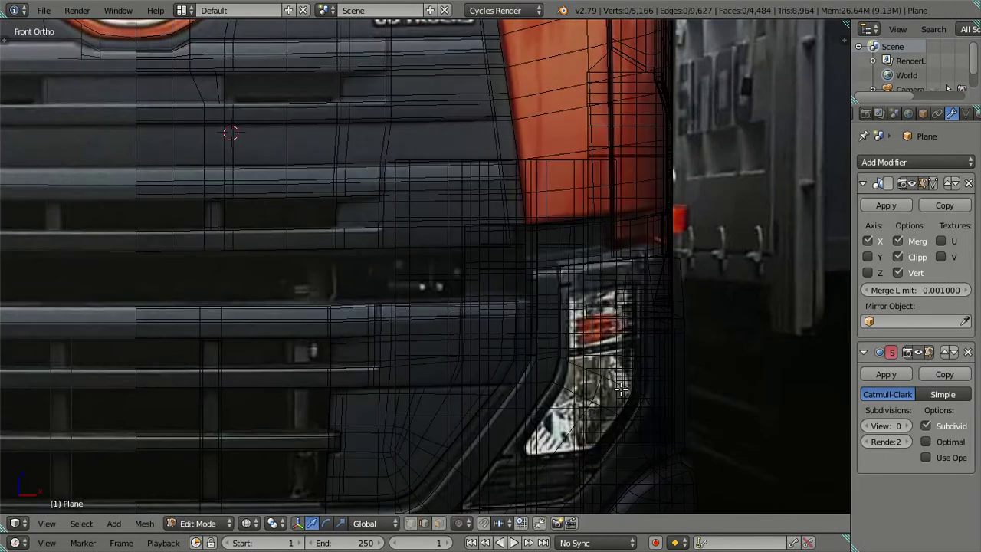
scroll(554, 327, "up", 2)
key("z")
scroll(547, 309, "up", 1)
scroll(559, 314, "up", 1)
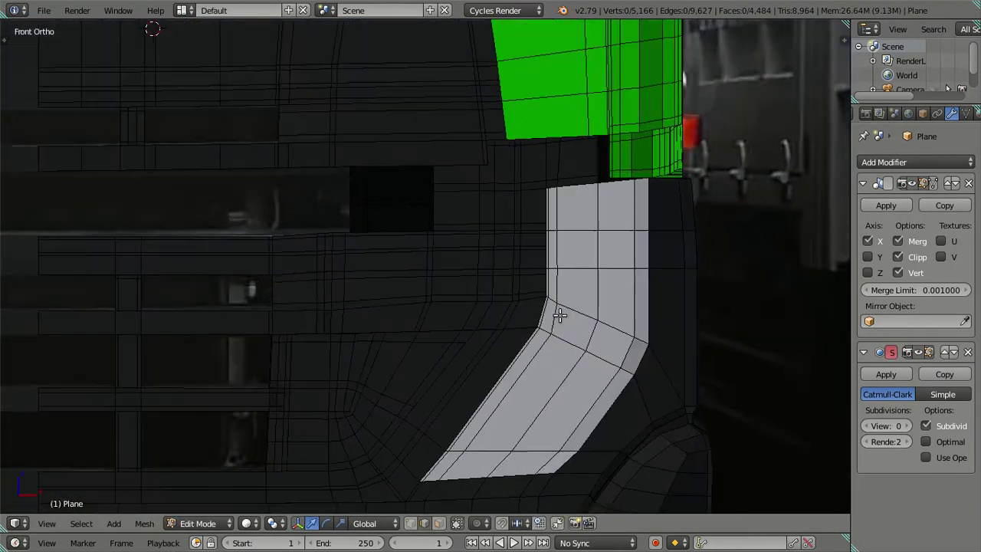
key("z")
scroll(567, 335, "up", 1)
scroll(536, 330, "up", 1)
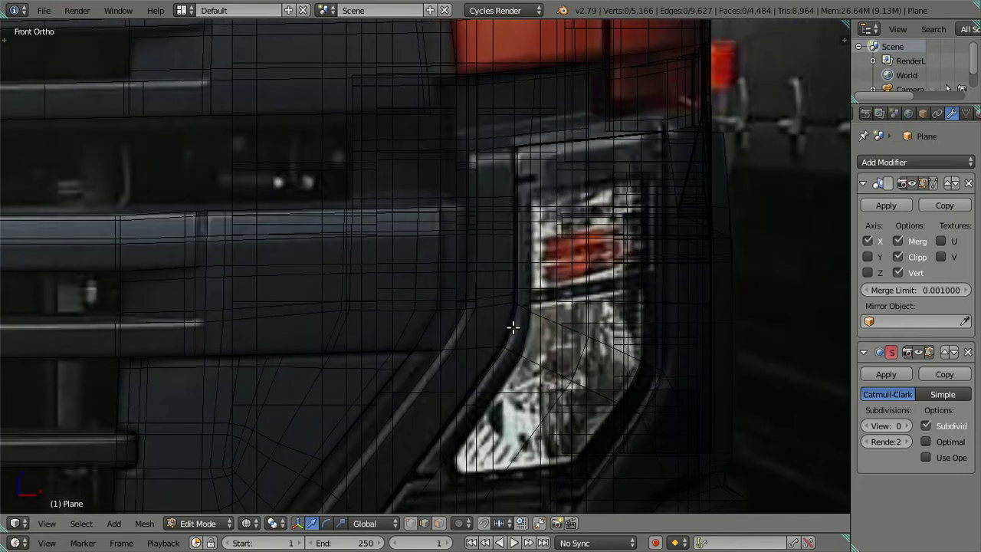
scroll(515, 326, "up", 1)
scroll(501, 309, "up", 1)
key("z")
key("z")
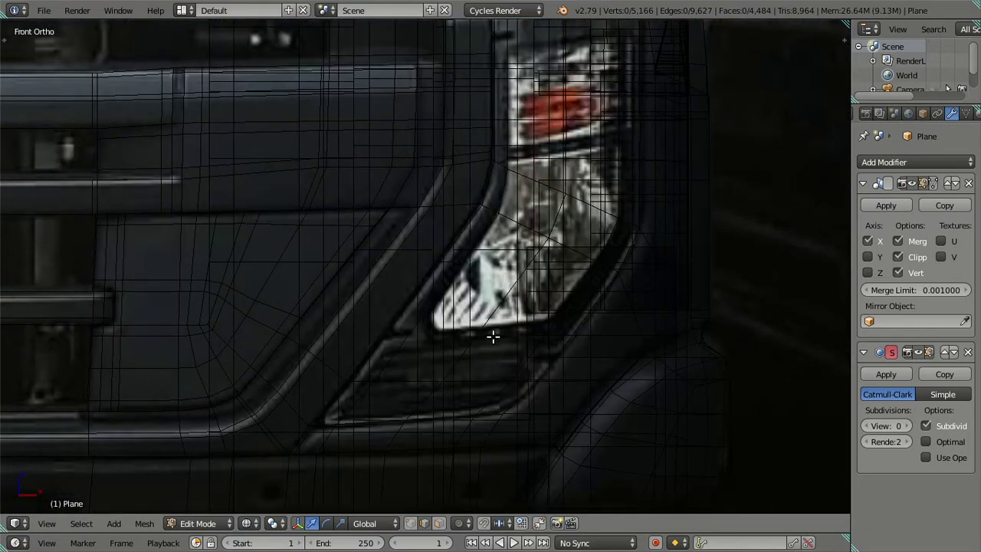
Add a test edge loop below the headlight, check it, then delete it.
key("ctrl+r")
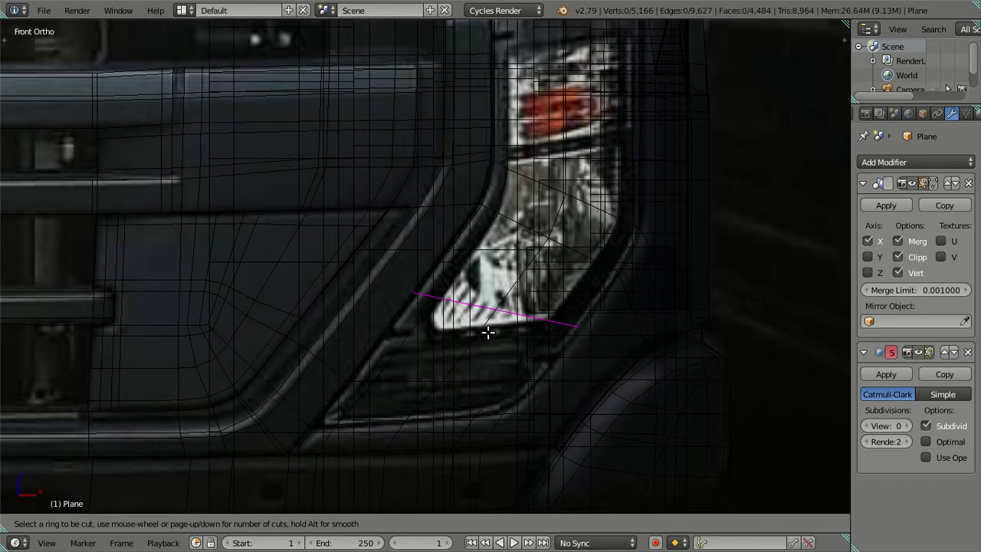
left_click(488, 332)
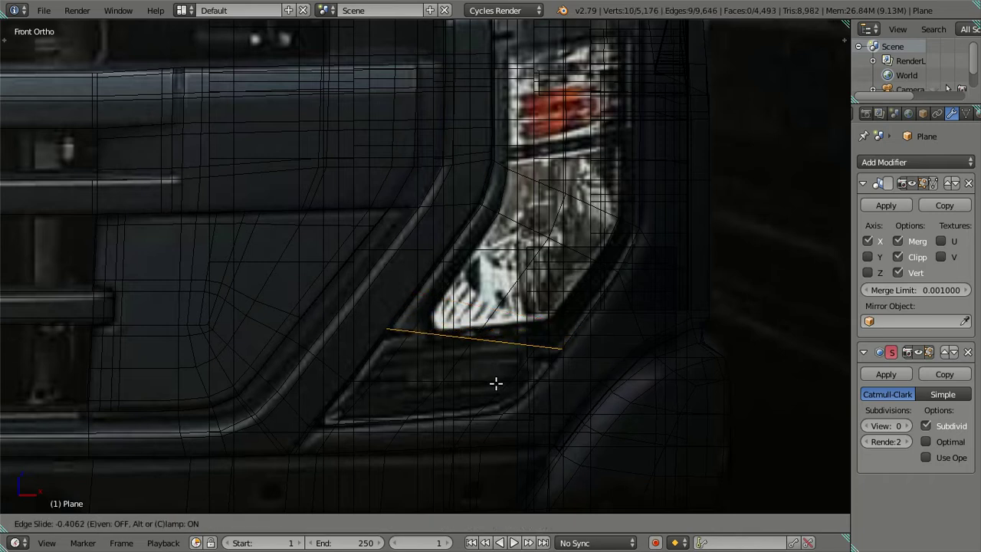
left_click(496, 383)
key("z")
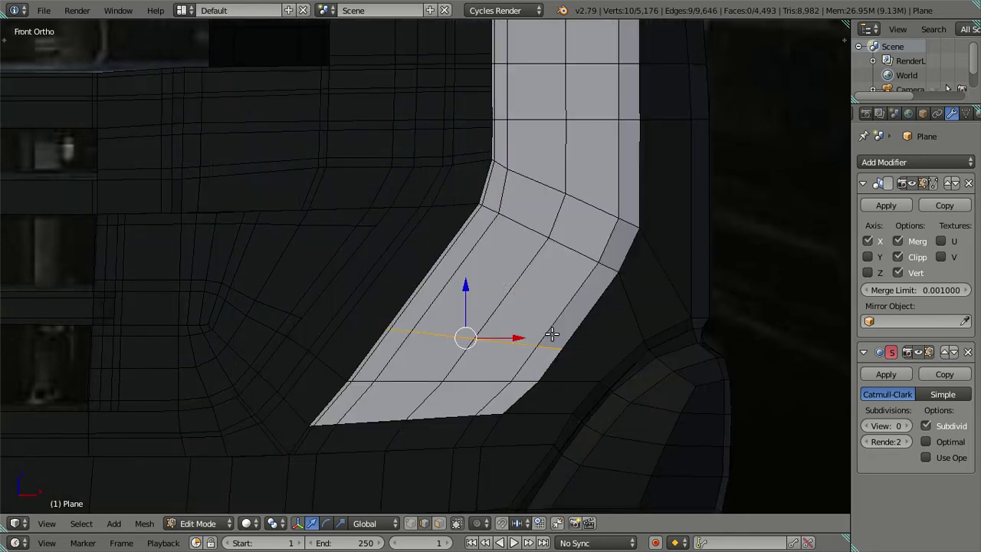
key("z")
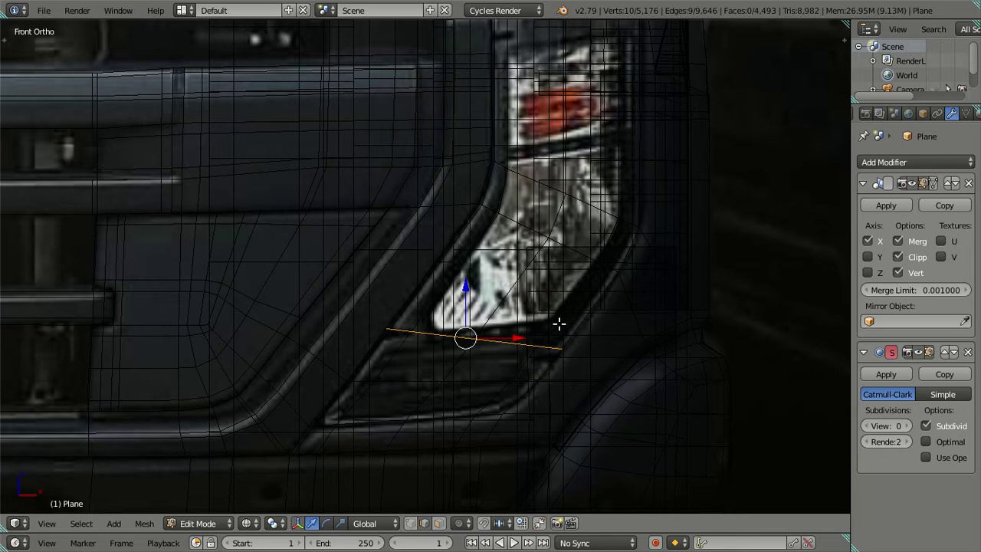
key("x")
left_click(561, 322)
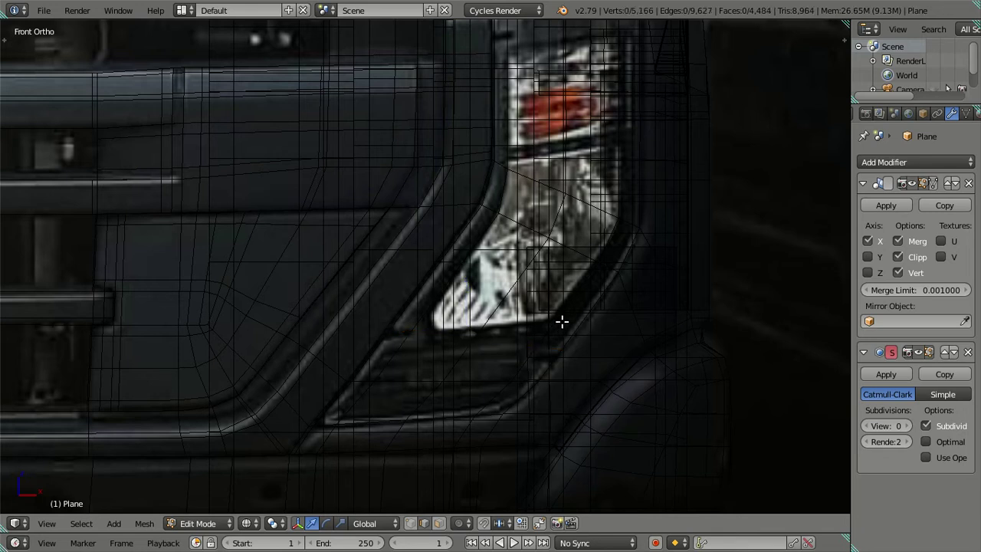
scroll(554, 279, "down", 1)
scroll(549, 291, "down", 1)
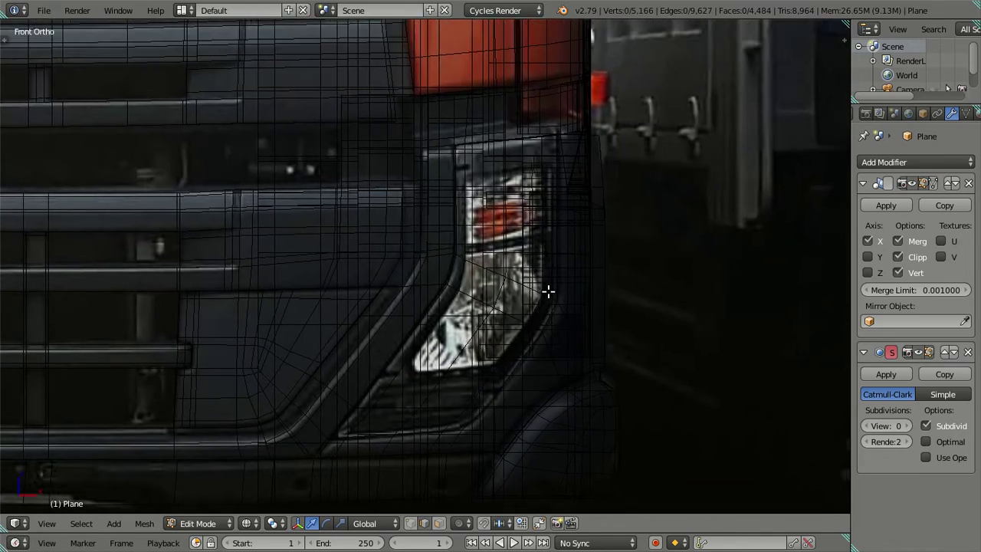
key("z")
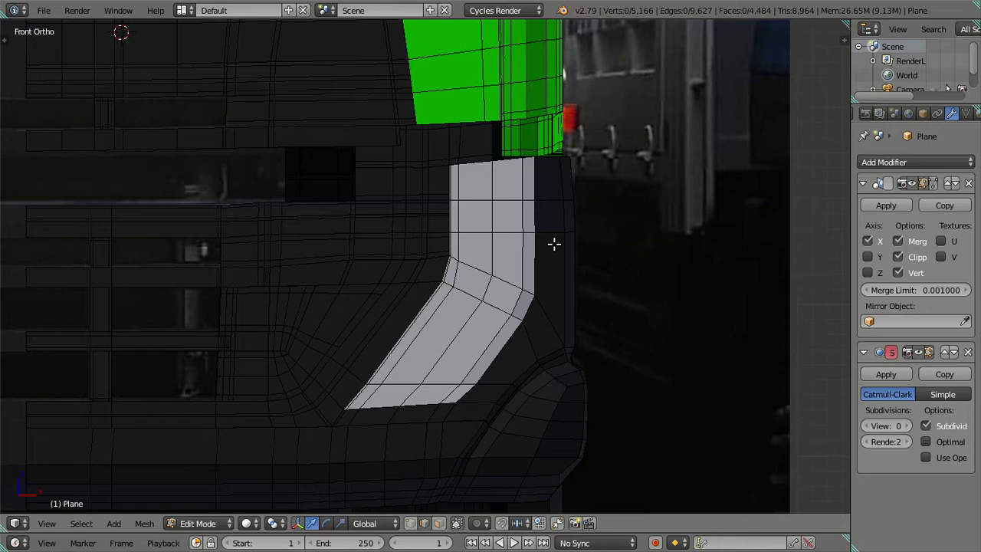
key("z")
key("z")
key("z")
key("z")
key("z")
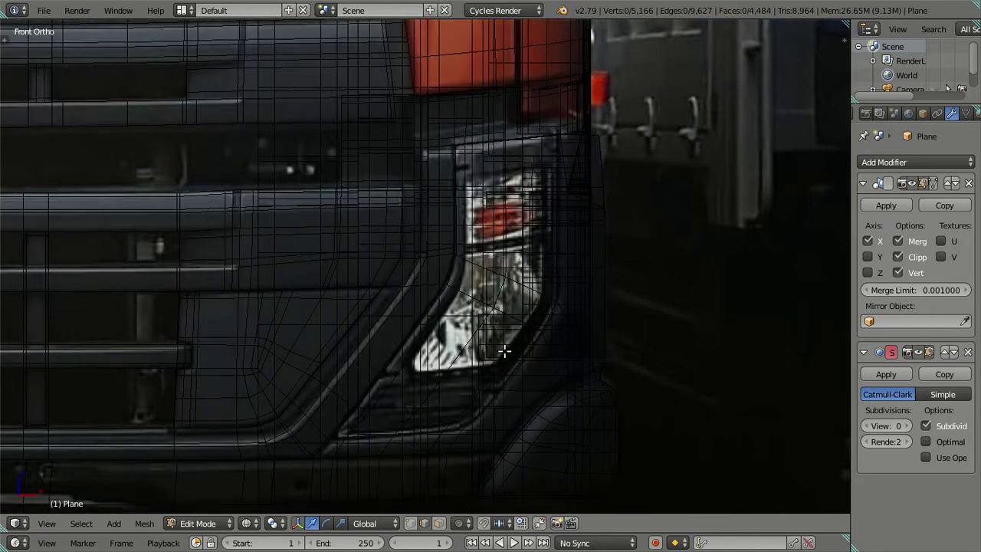
Slide the slanted edge below the headlight onto the headlight outline in the photo.
left_click(510, 351, "alt")
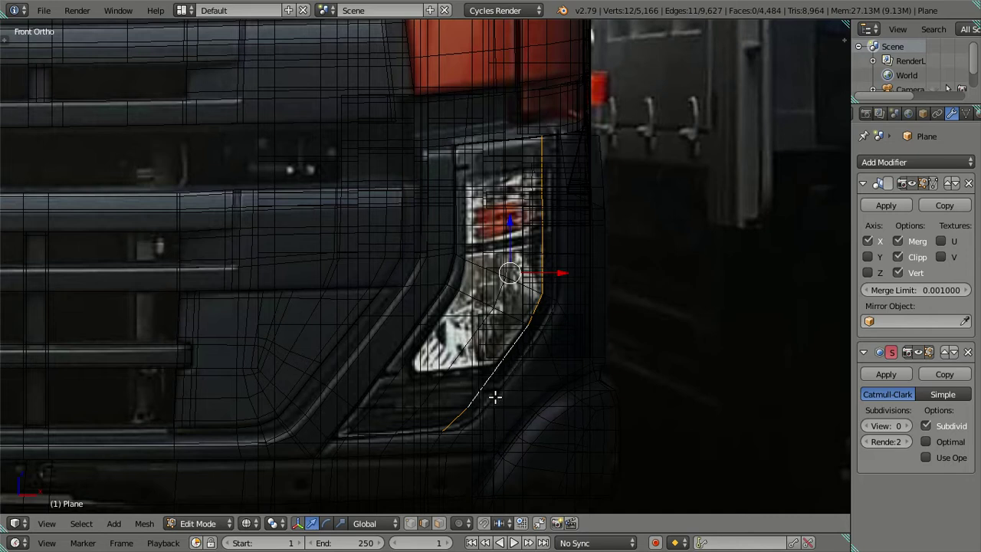
scroll(494, 396, "up", 1)
key("Tab")
key("z")
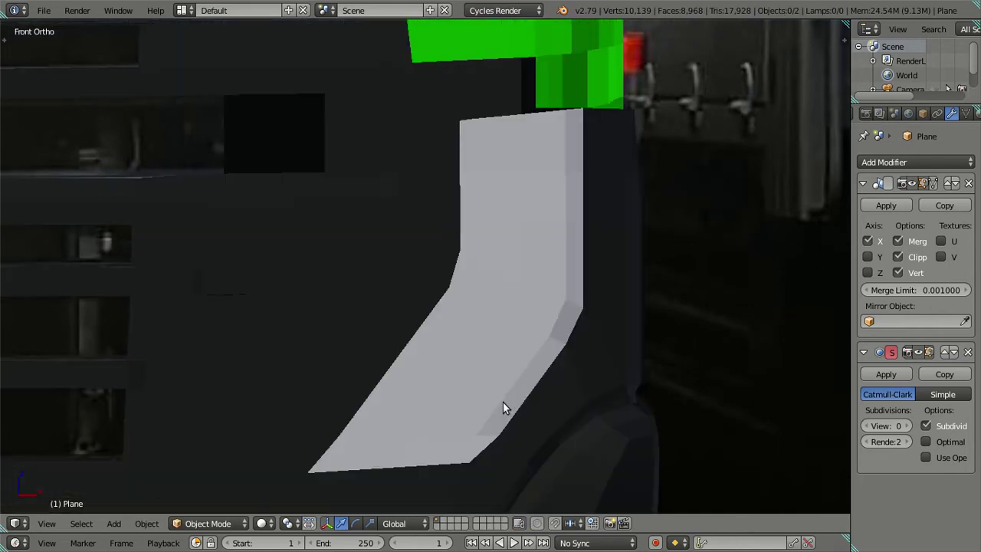
key("Tab")
key("z")
right_click(499, 405)
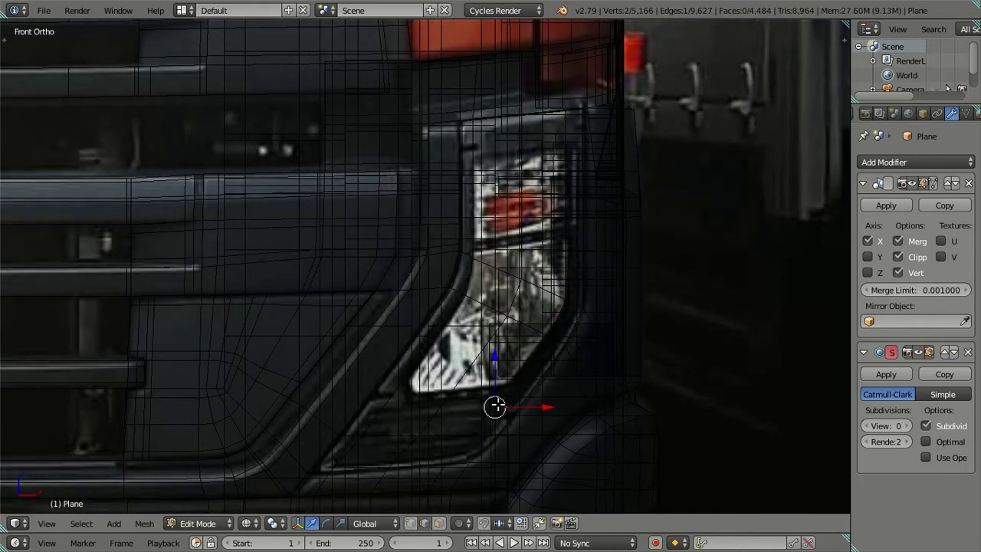
key("z")
key("z")
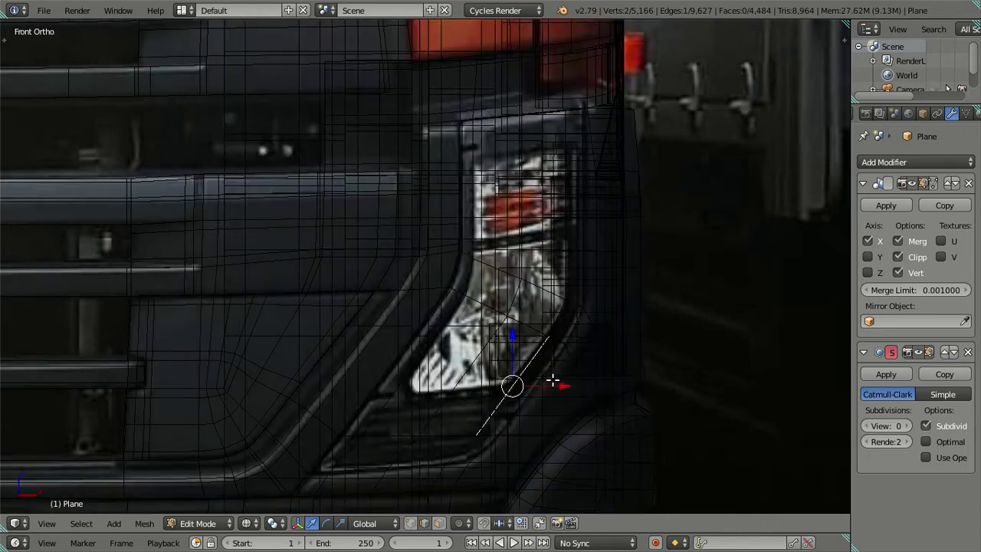
left_click_drag(559, 384, 554, 381)
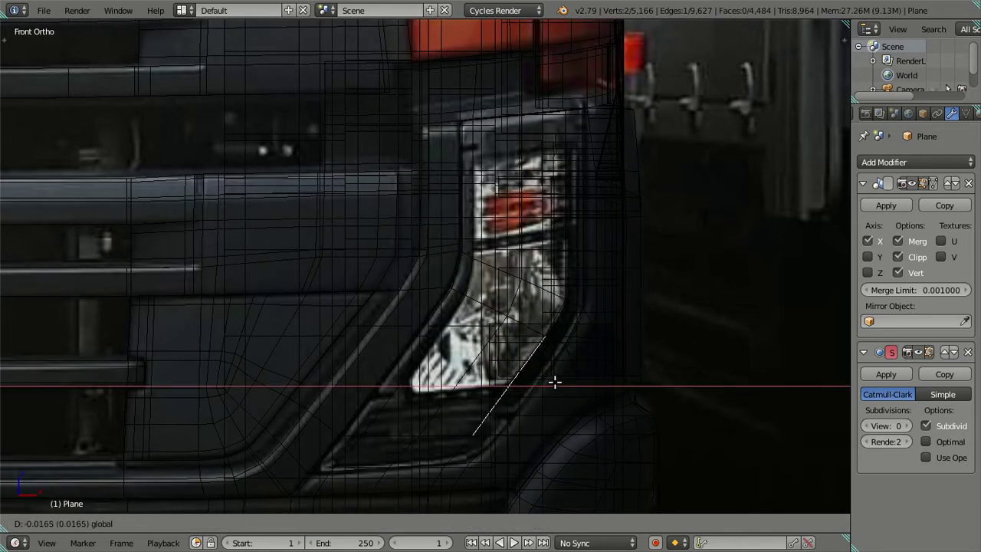
left_click(554, 381)
key("a")
key("z")
key("z")
key("z")
key("z")
key("z")
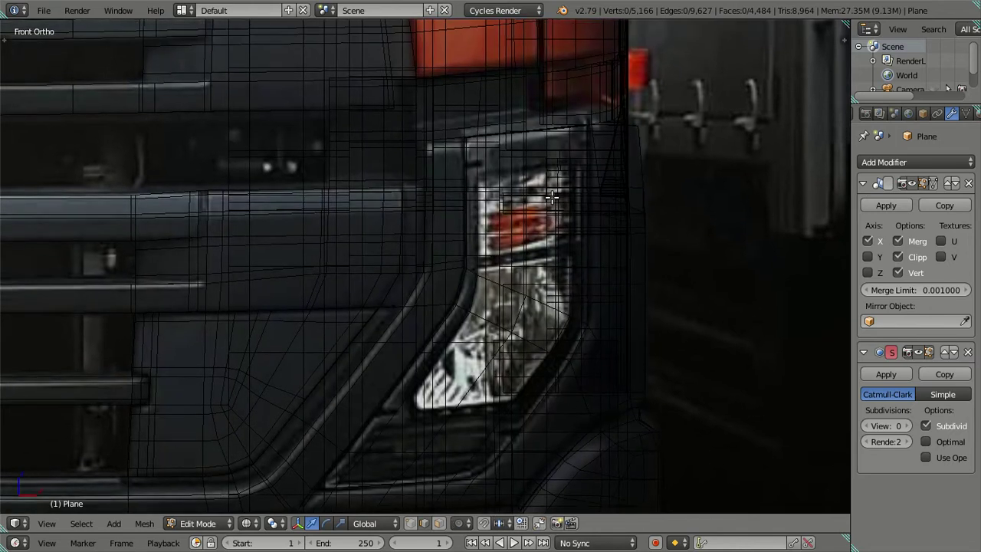
Try a loop cut near the headlight top, compare with the photo, then dissolve it.
scroll(551, 188, "up", 2)
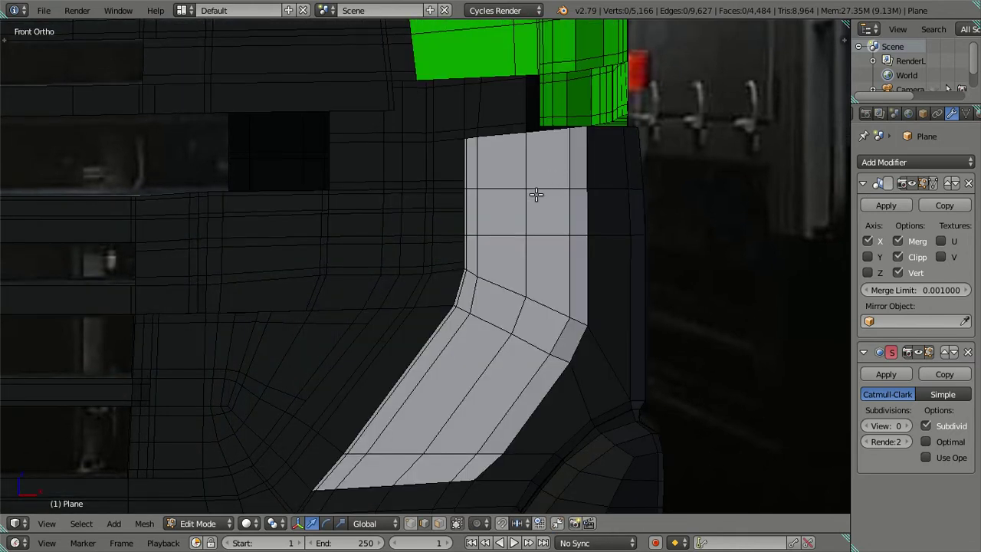
key("z")
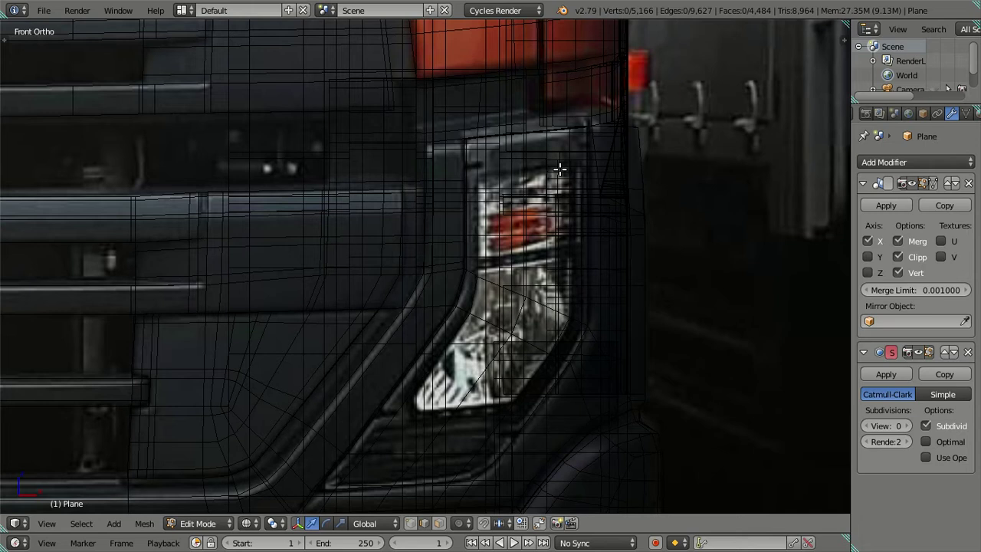
key("z")
key("z")
key("ctrl+r")
key("Escape")
key("z")
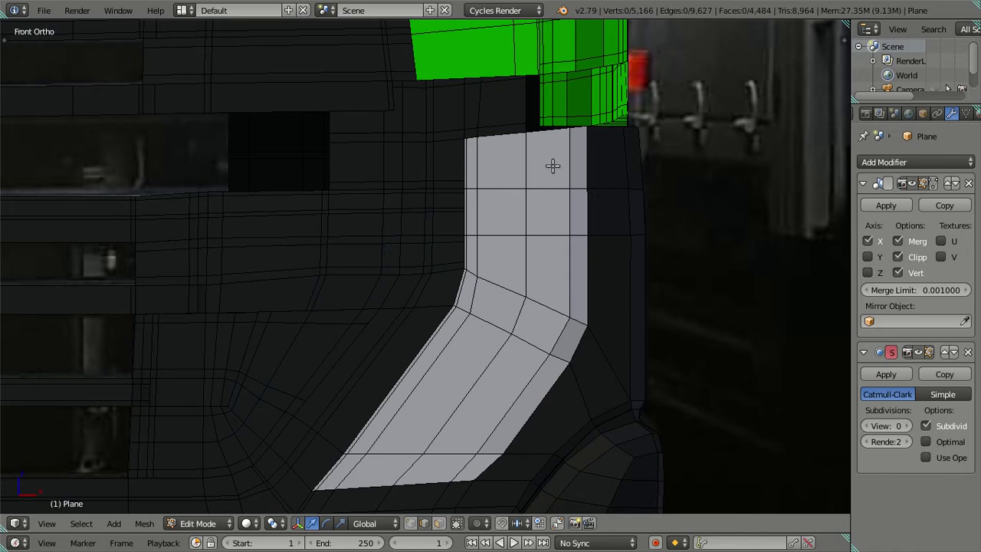
key("ctrl+r")
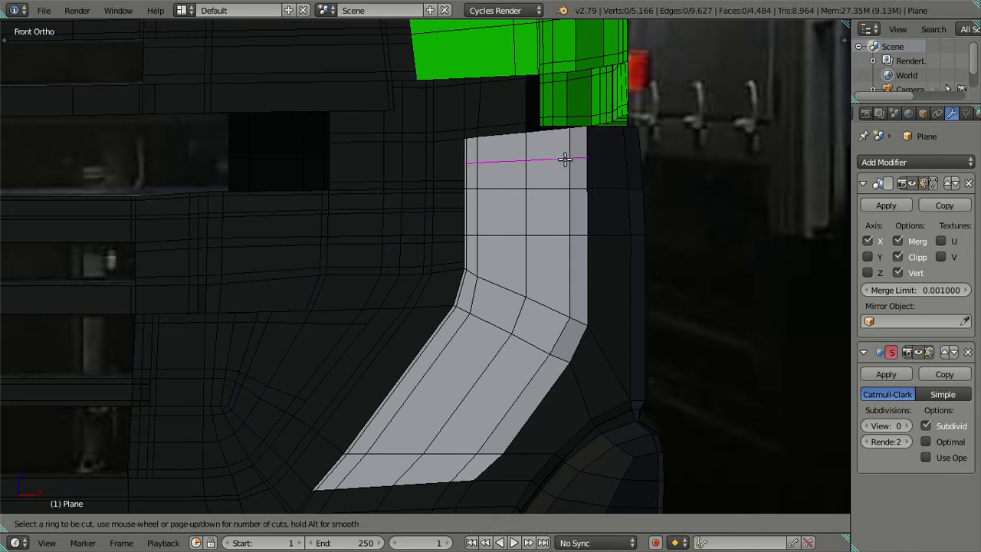
left_click(565, 159)
key("z")
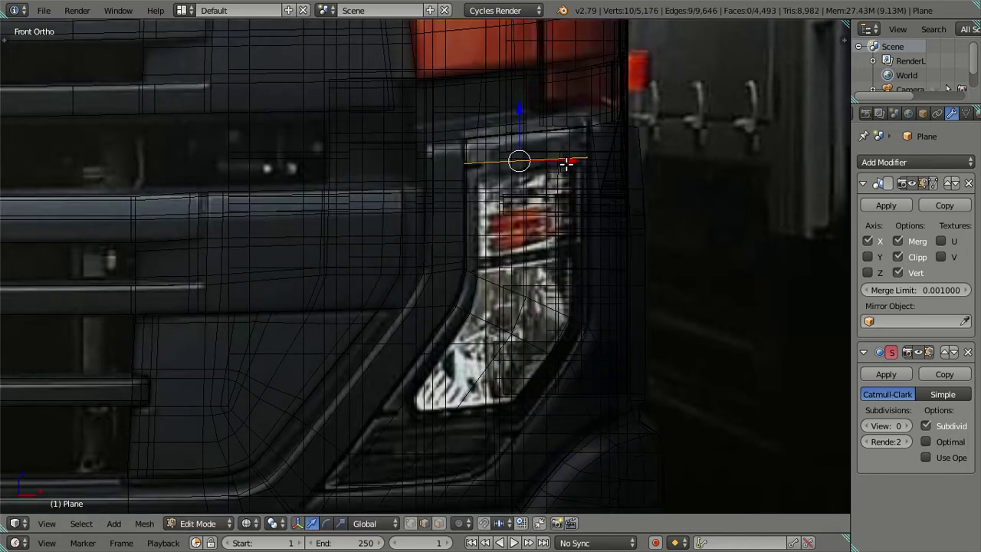
key("z")
key("ctrl+x")
scroll(565, 182, "down", 3)
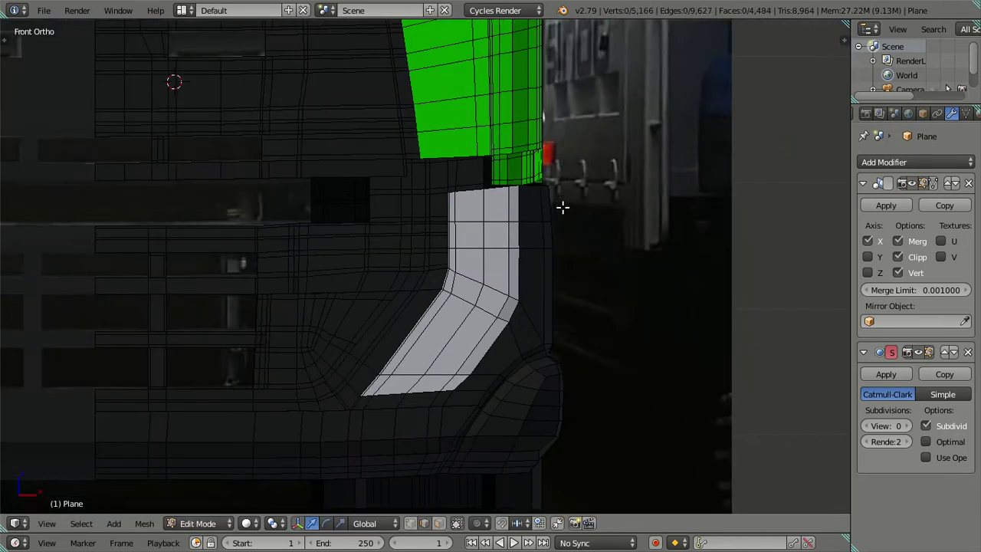
Save the truck cab file, overwriting the existing one.
scroll(563, 207, "down", 2)
scroll(554, 234, "down", 2)
scroll(615, 317, "down", 2)
scroll(567, 335, "down", 1)
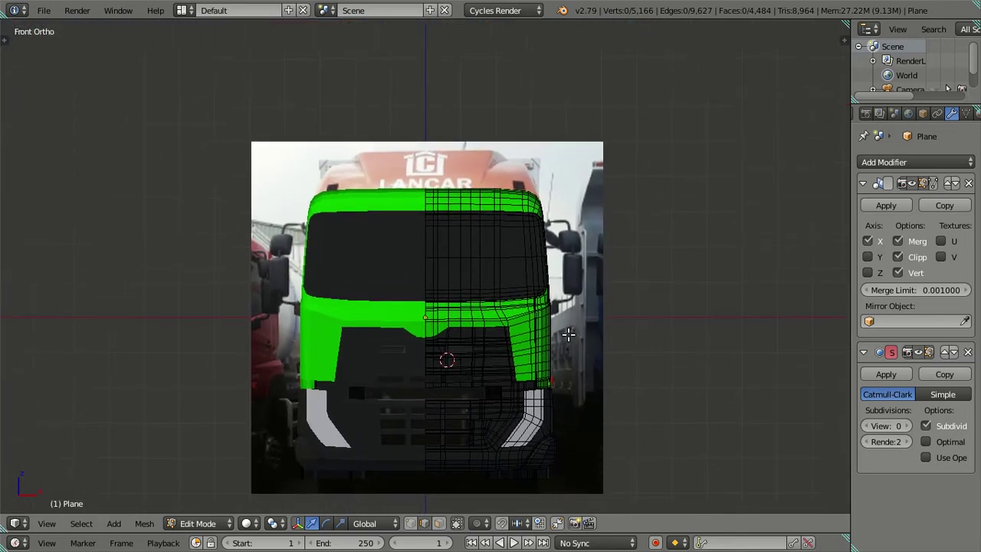
scroll(568, 334, "up", 3)
key("ctrl+s")
left_click(558, 318)
Pan over the windshield lettering and return to Object Mode in solid shading.
scroll(548, 310, "up", 4)
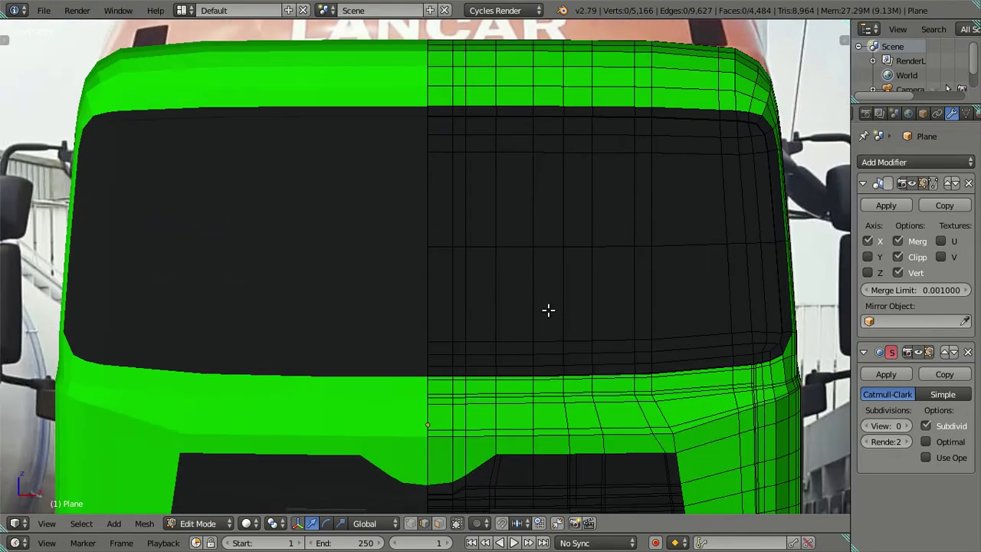
key("z")
scroll(401, 247, "up", 1, "shift")
scroll(401, 256, "up", 1, "shift")
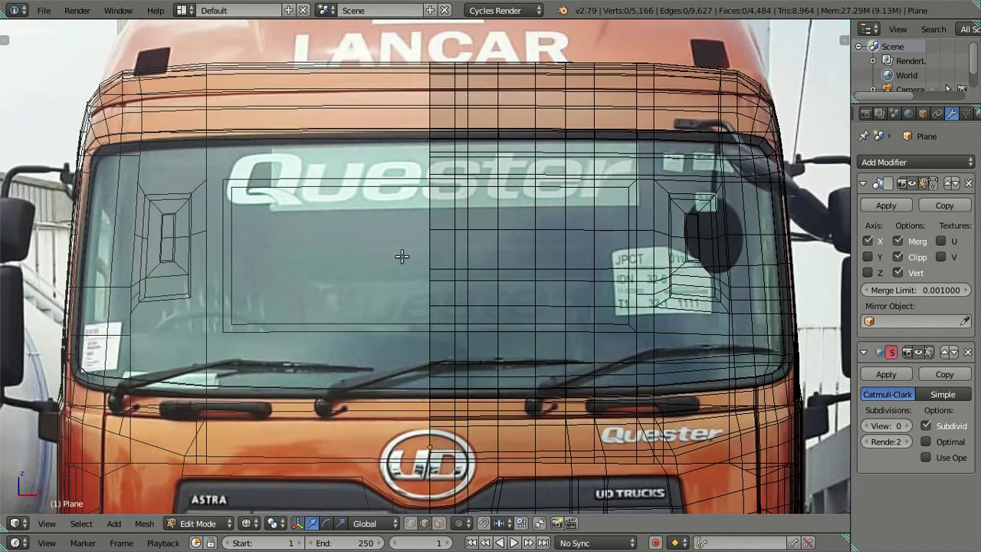
middle_click_drag(368, 222, 406, 276, "shift")
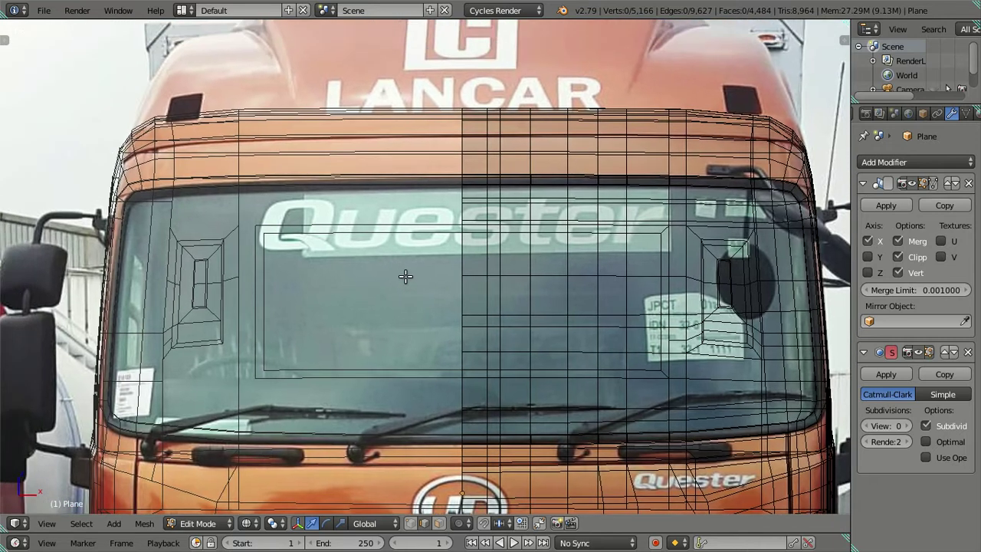
scroll(406, 268, "down", 4)
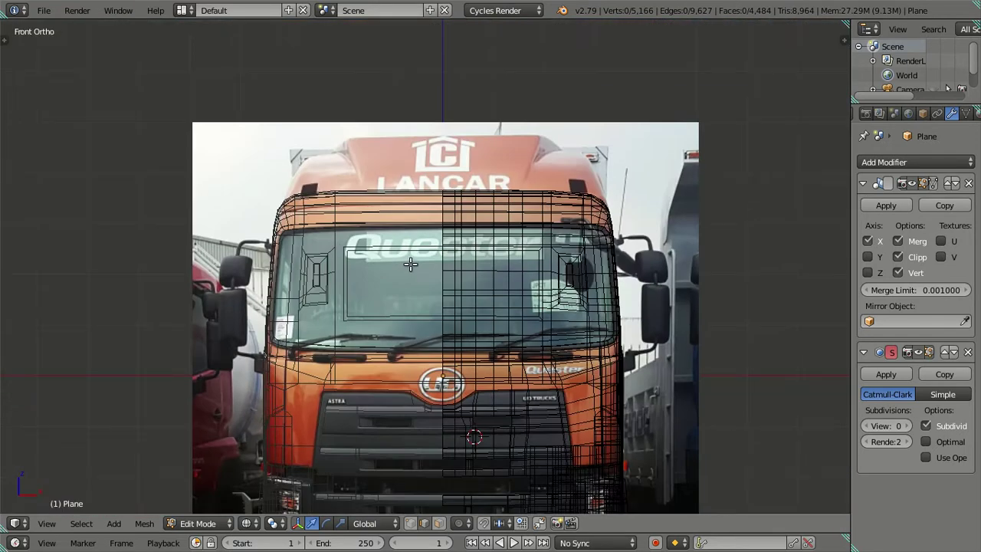
key("Tab")
key("z")
Select the cab and switch to the Right Ortho side view over the reference photo.
mouse_move(432, 256)
middle_mouse_down()
mouse_move(449, 300)
mouse_move(408, 304)
mouse_move(423, 282)
mouse_move(451, 313)
mouse_move(394, 291)
mouse_move(434, 284)
mouse_move(433, 321)
mouse_move(466, 303)
middle_mouse_up()
right_click(422, 283)
key("KP_1")
key("z")
key("KP_1")
mouse_move(465, 419)
middle_mouse_down()
mouse_move(311, 415)
mouse_move(316, 394)
middle_mouse_up()
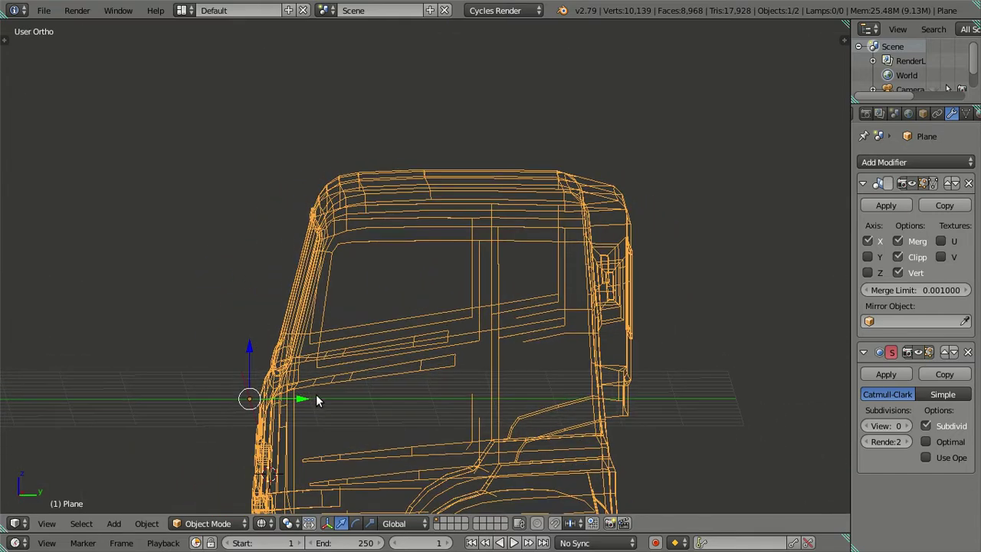
key("KP_3")
scroll(453, 263, "up", 5)
key("a")
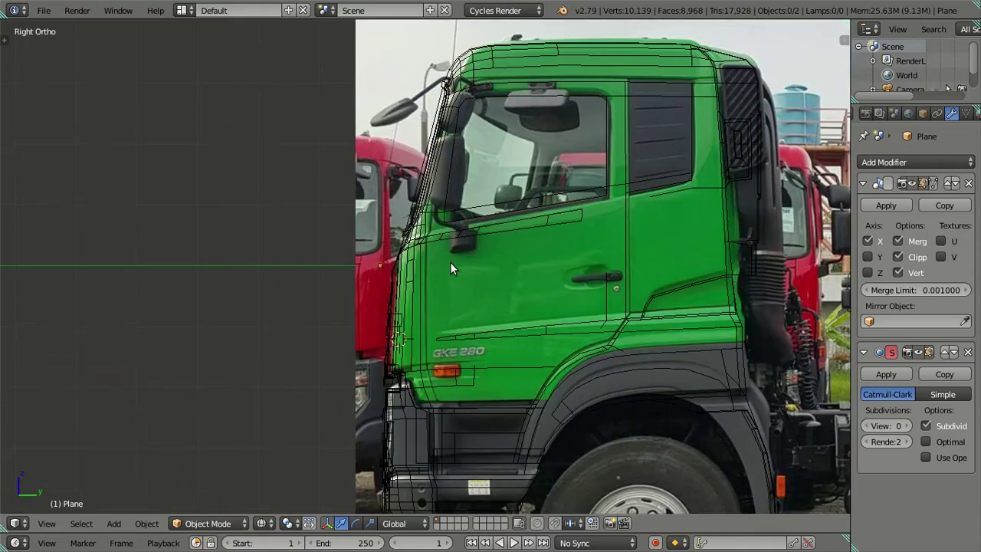
Snap the 3D cursor to the truck cab's origin.
right_click(387, 268)
key("shift+s")
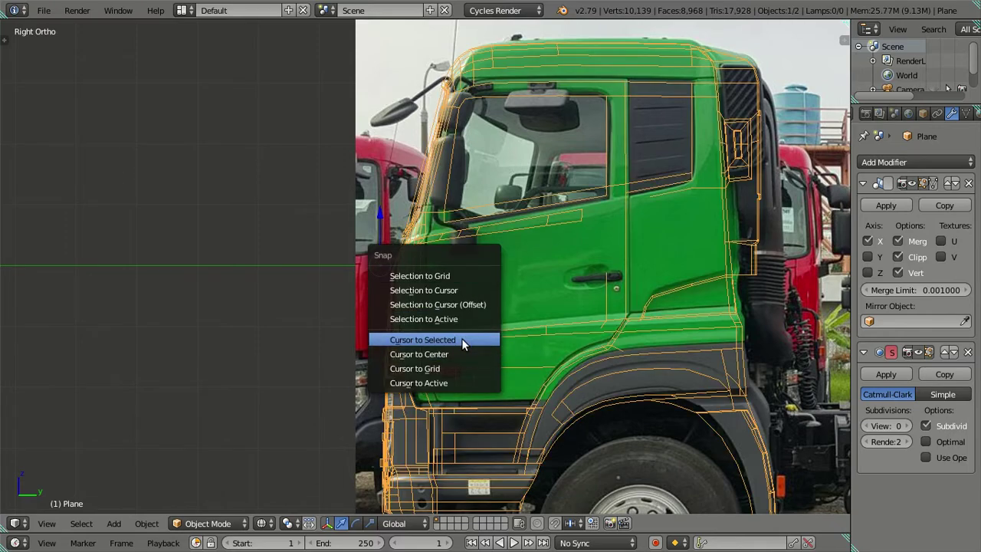
left_click(462, 341)
key("a")
key("Tab")
mouse_move(513, 263)
middle_mouse_down()
mouse_move(503, 281)
mouse_move(622, 285)
mouse_move(642, 274)
mouse_move(666, 296)
mouse_move(539, 318)
mouse_move(542, 305)
middle_mouse_up()
key("Tab")
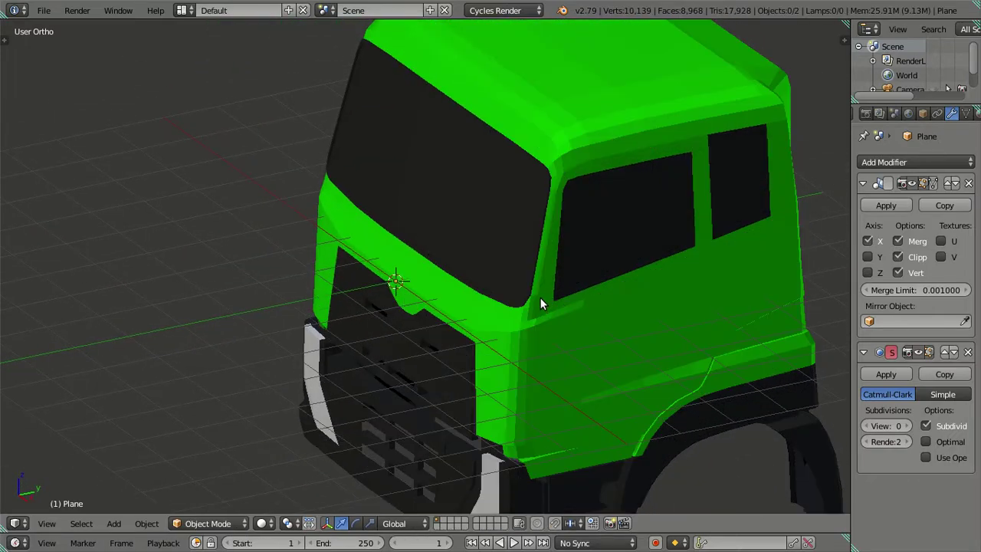
Add a new plane at the cursor and hide the truck cab.
key("shift+a")
left_click(570, 298)
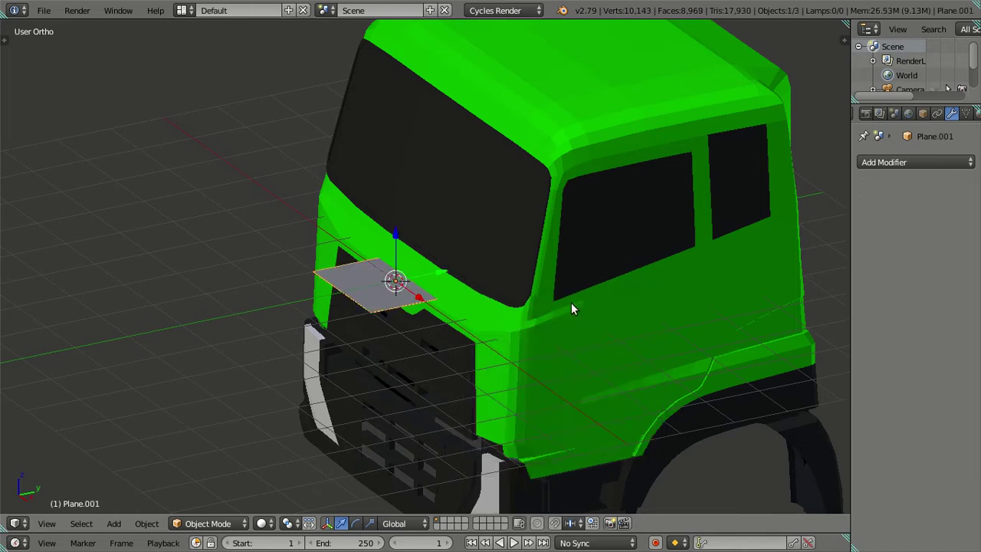
right_click(524, 333)
scroll(524, 332, "down", 3)
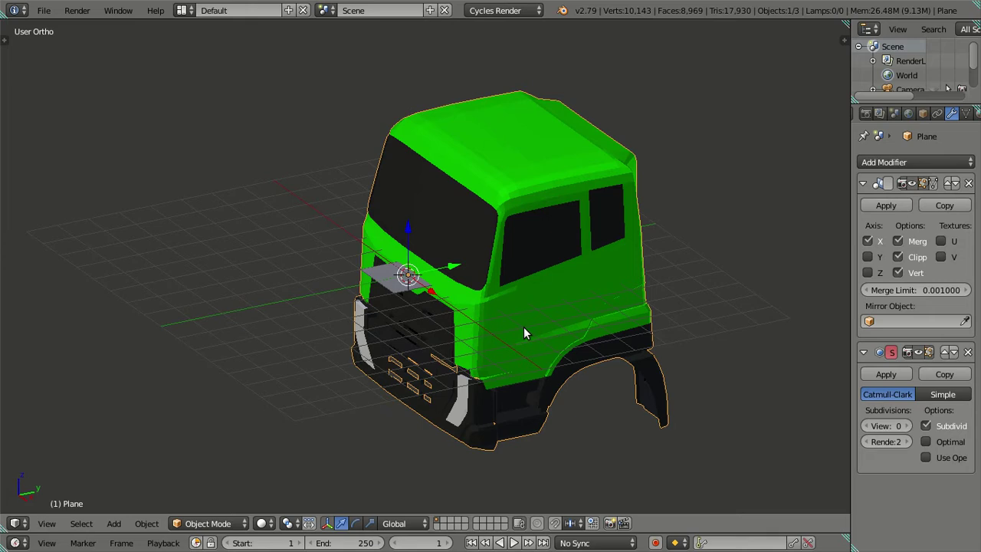
key("h")
scroll(403, 311, "up", 2)
Rotate the new plane 90° about X in Edit Mode to stand it upright.
right_click(403, 307)
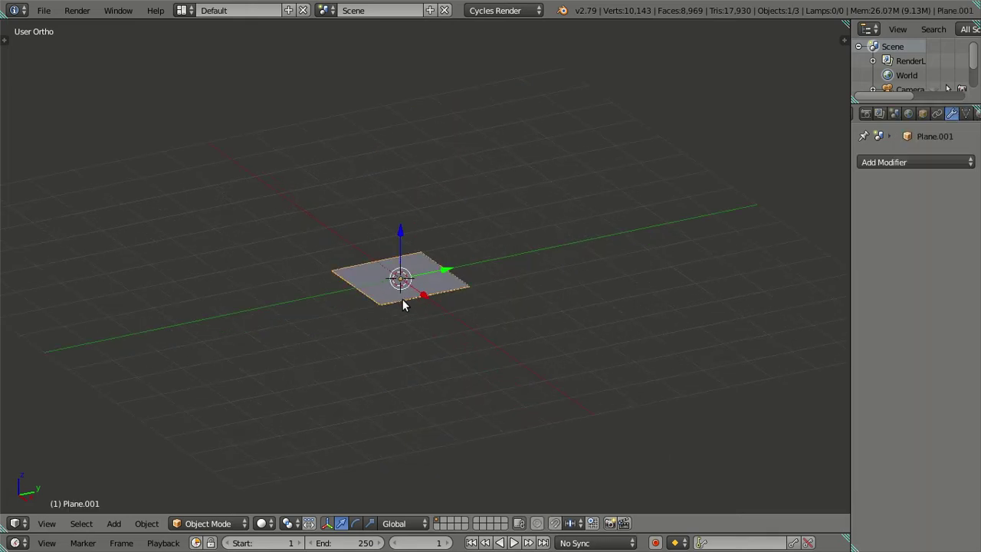
key("Tab")
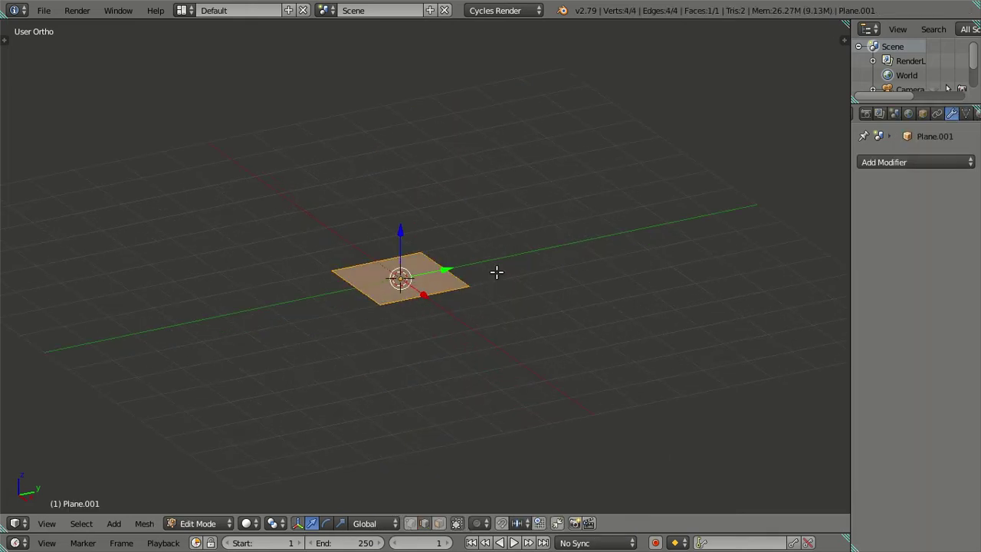
scroll(460, 300, "up", 2)
type("r")
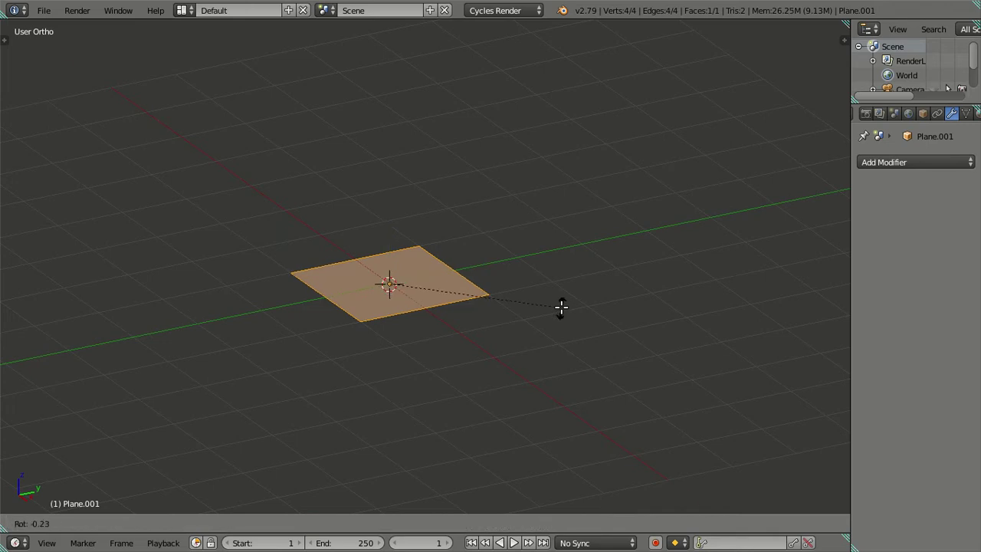
type("x90")
key("Return")
In front wireframe view, raise the plane along Z up to the Quester windshield lettering.
key("KP_1")
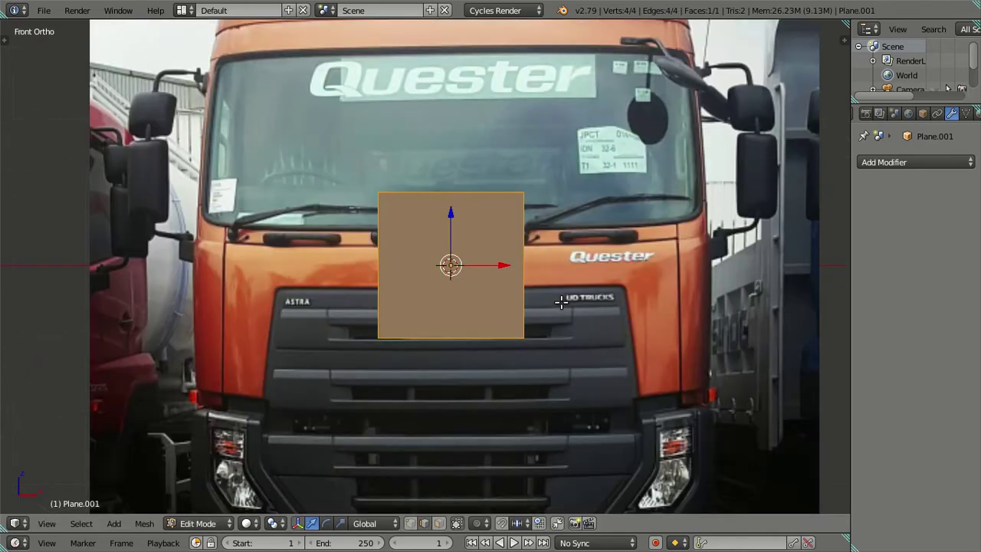
key("z")
scroll(564, 303, "up", 3)
key("Tab")
scroll(562, 297, "up", 2)
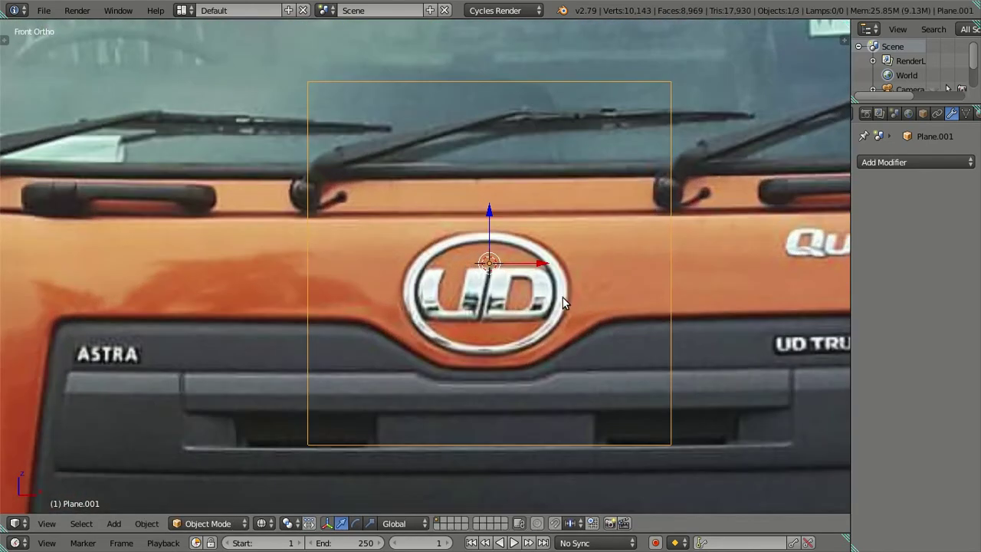
scroll(559, 295, "down", 4)
scroll(557, 306, "up", 3, "shift")
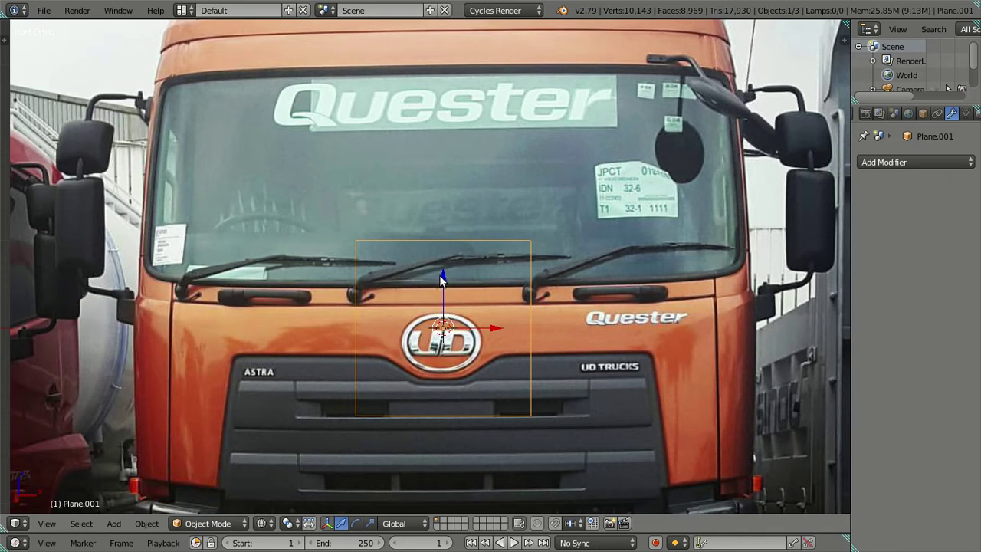
key("Tab")
key("g")
key("z")
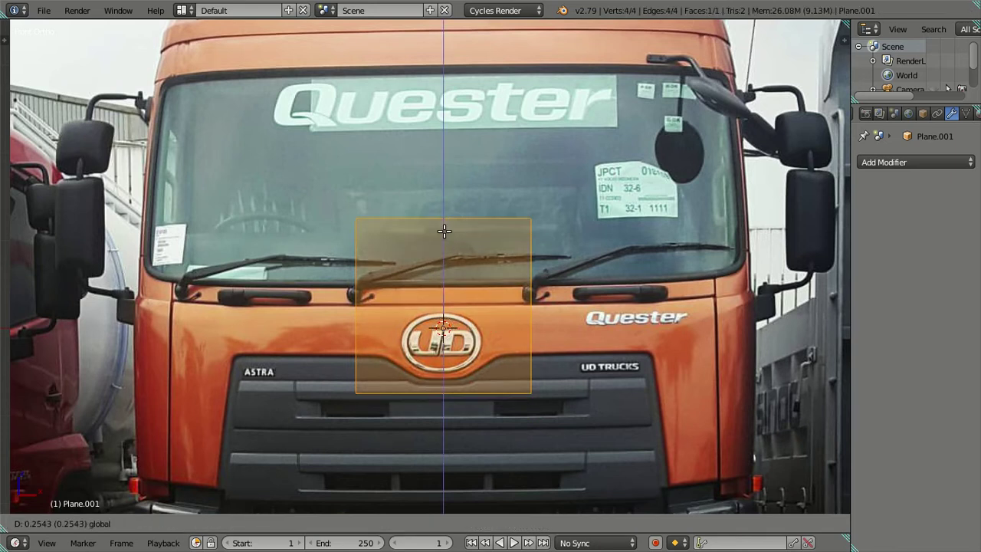
left_click(456, 61)
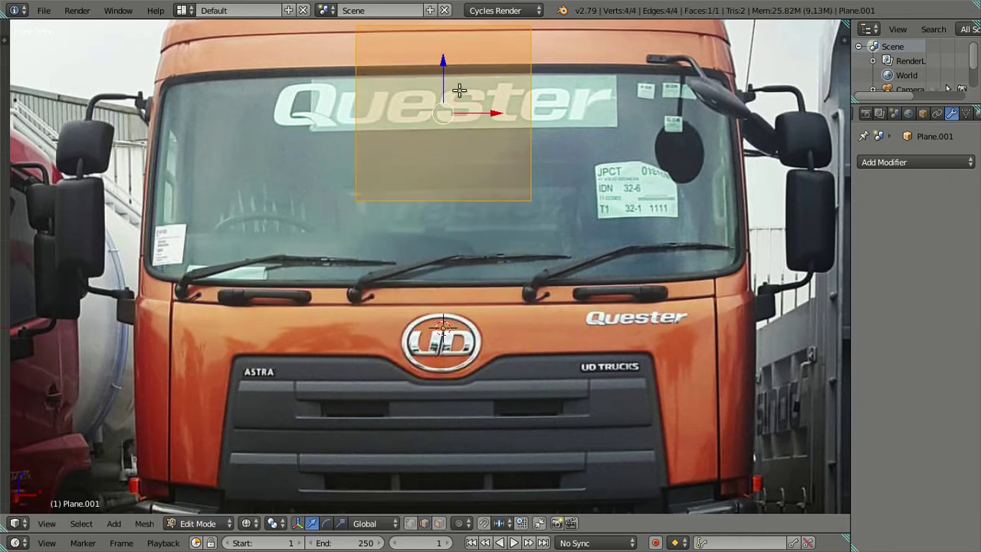
key("ctrl+z")
key("ctrl+z")
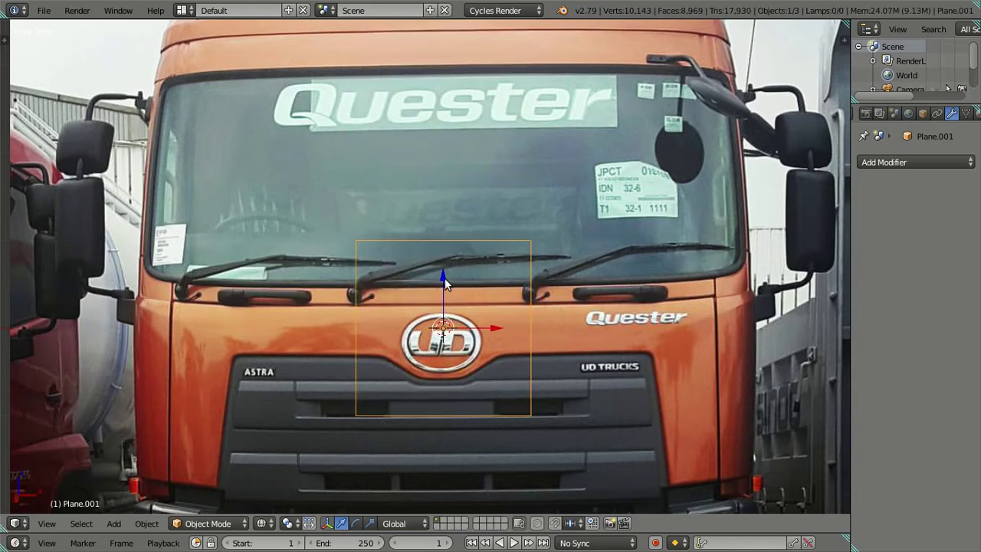
key("g")
key("z")
left_click(477, 66)
middle_click_drag(477, 66, 485, 262, "shift")
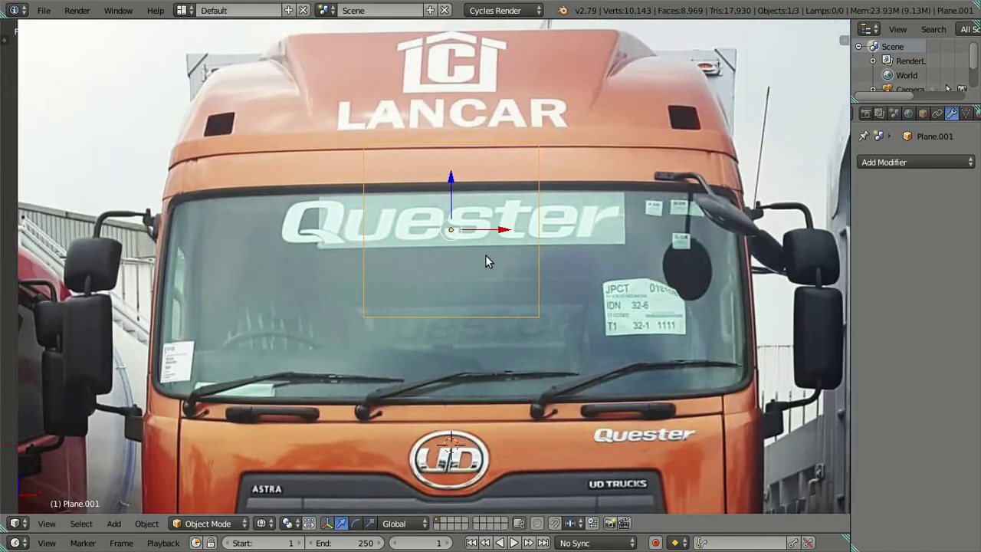
Fine-tune the plane's vertical position over the Quester lettering.
key("g")
key("z")
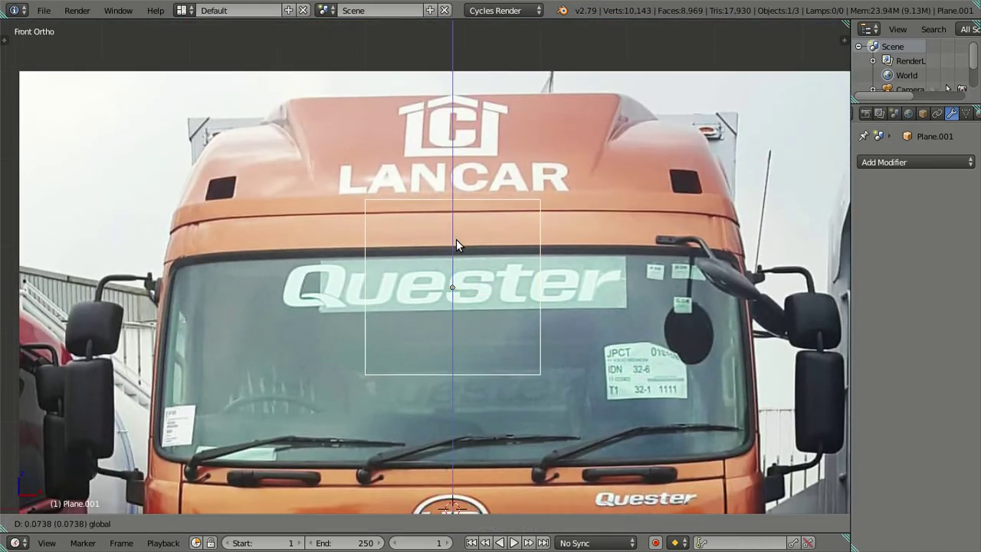
left_click(459, 241)
scroll(458, 241, "up", 4)
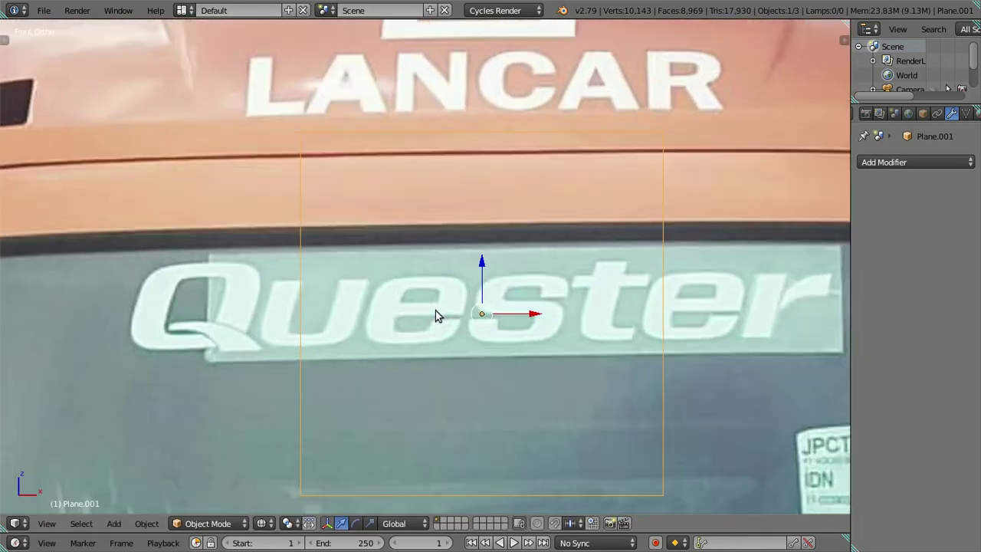
middle_click_drag(525, 331, 451, 306, "shift")
left_click_drag(422, 244, 423, 246)
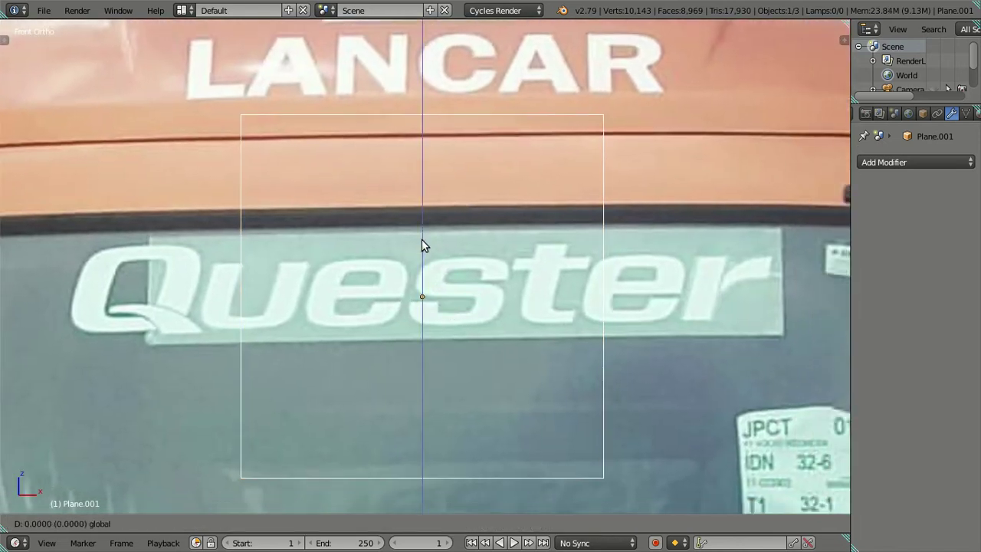
middle_click_drag(424, 276, 479, 259, "shift")
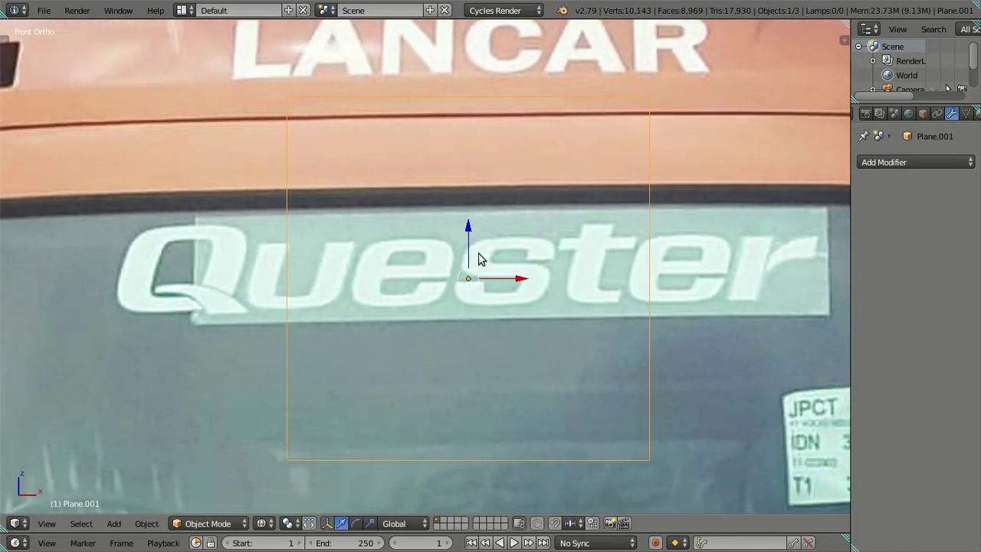
left_click_drag(469, 236, 471, 231)
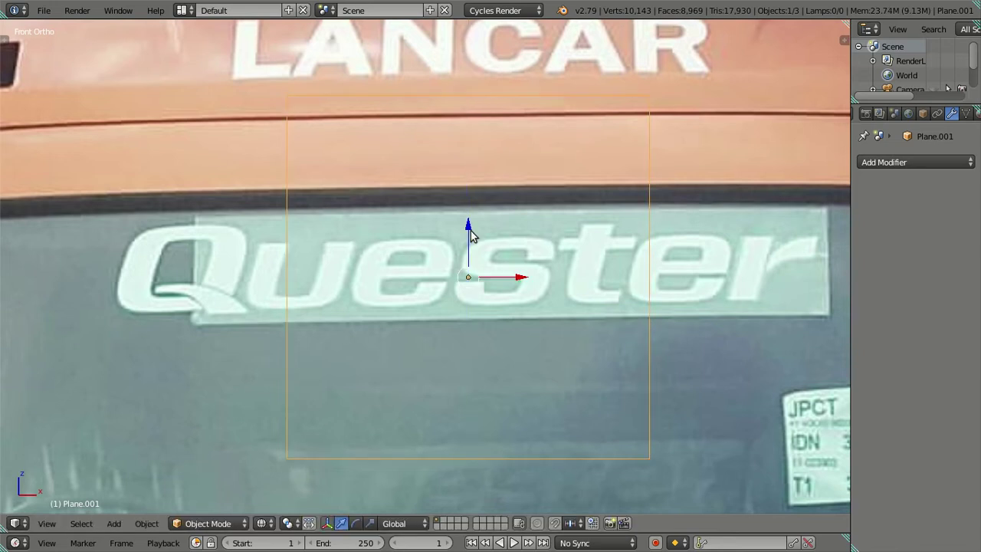
Squash the plane along Z into a thin horizontal strip.
key("Tab")
key("Tab")
key("Tab")
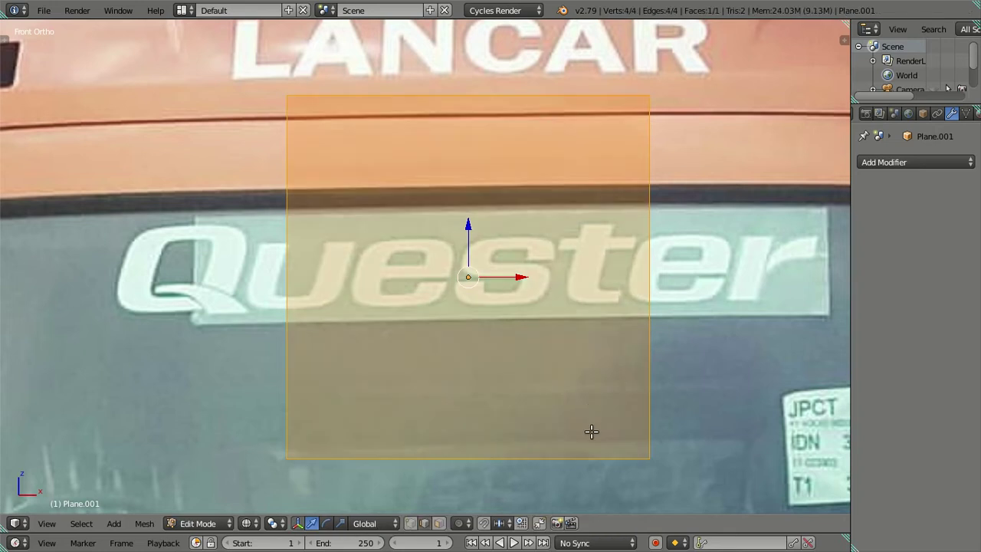
key("s")
key("z")
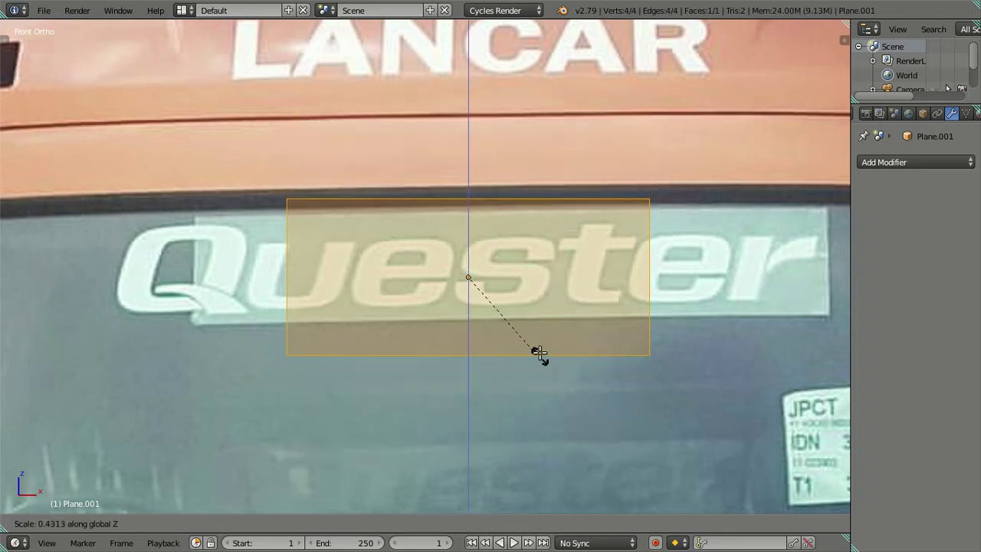
left_click(533, 317)
scroll(530, 317, "up", 1)
middle_click_drag(519, 324, 493, 367, "shift")
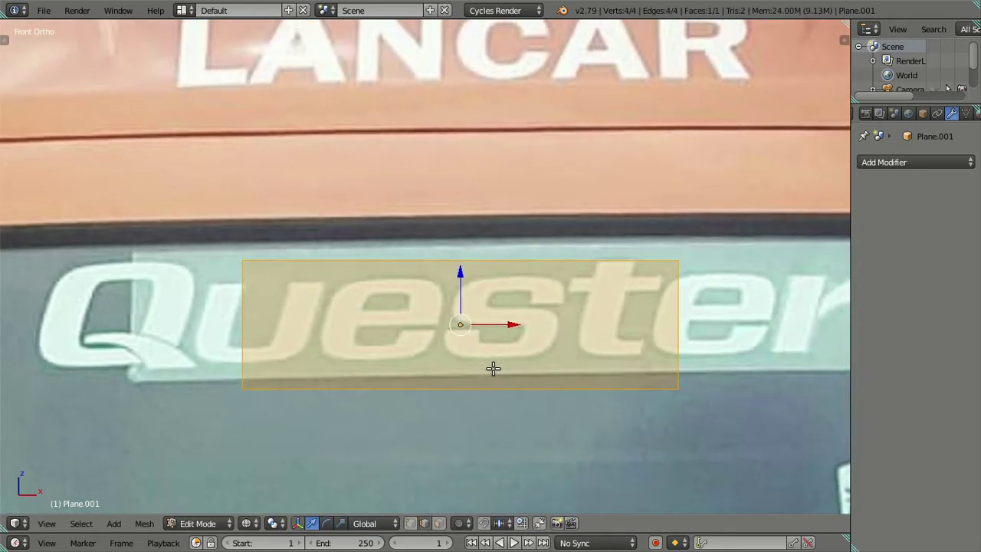
scroll(460, 279, "down", 1)
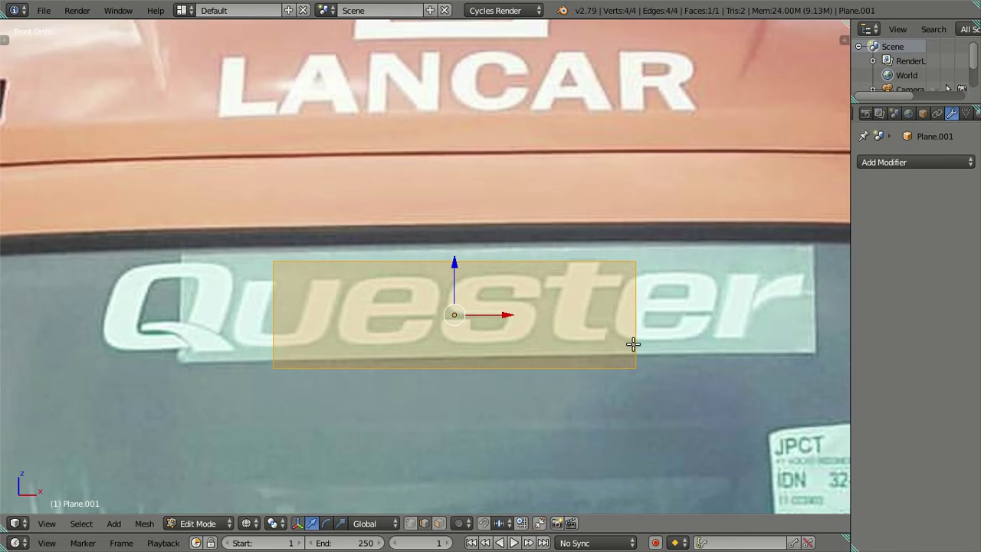
Stretch the strip along X to span the whole Quester lettering.
key("s")
key("x")
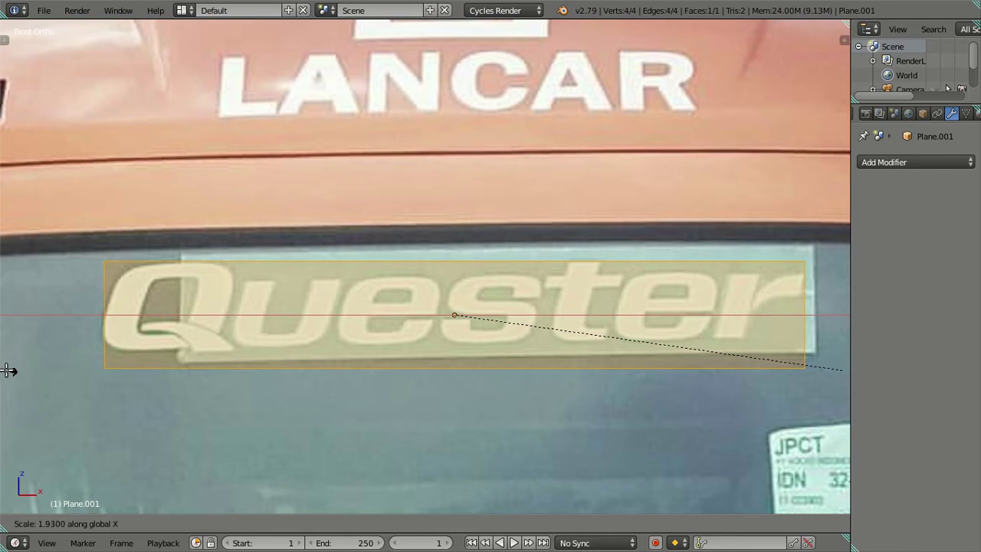
left_click(3, 374)
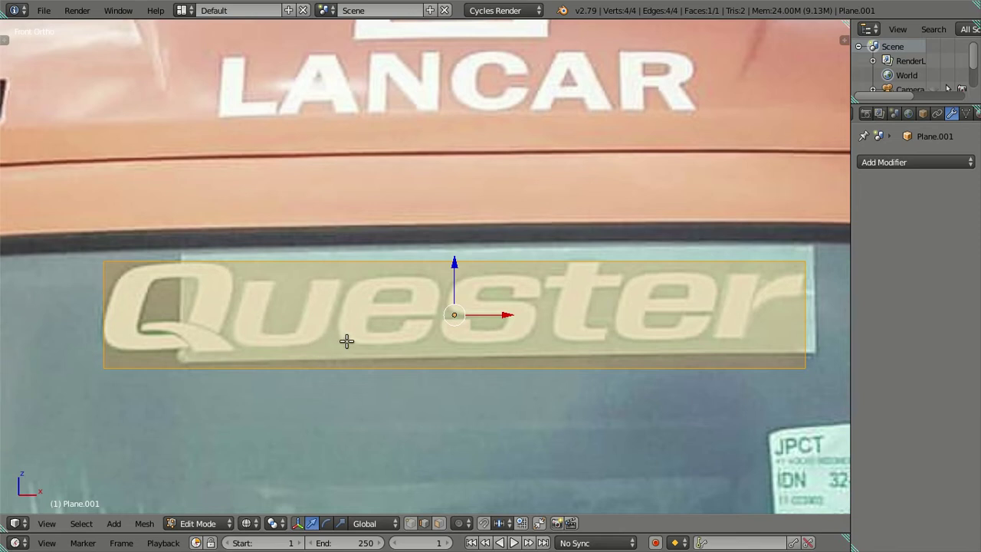
key("s")
key("x")
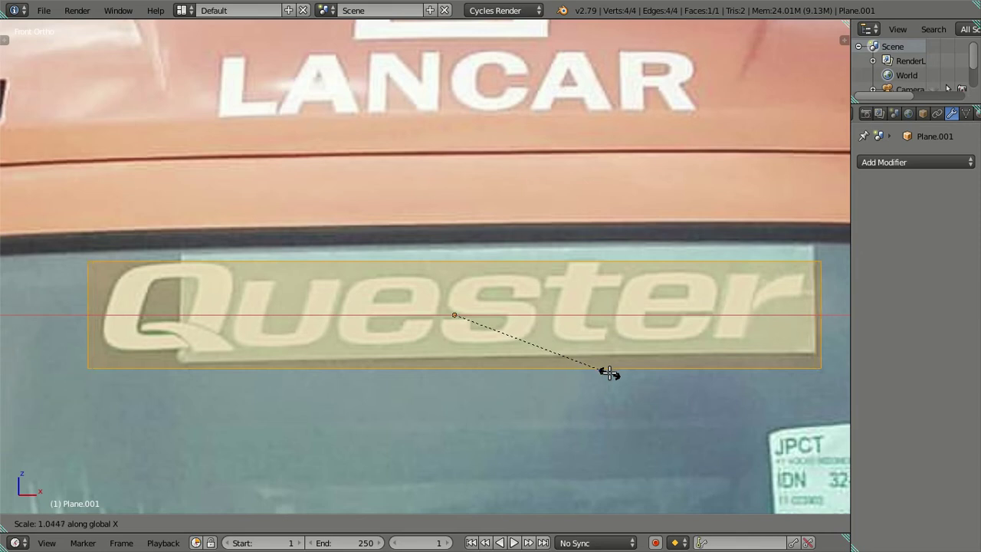
left_click(610, 374)
key("ctrl+Tab")
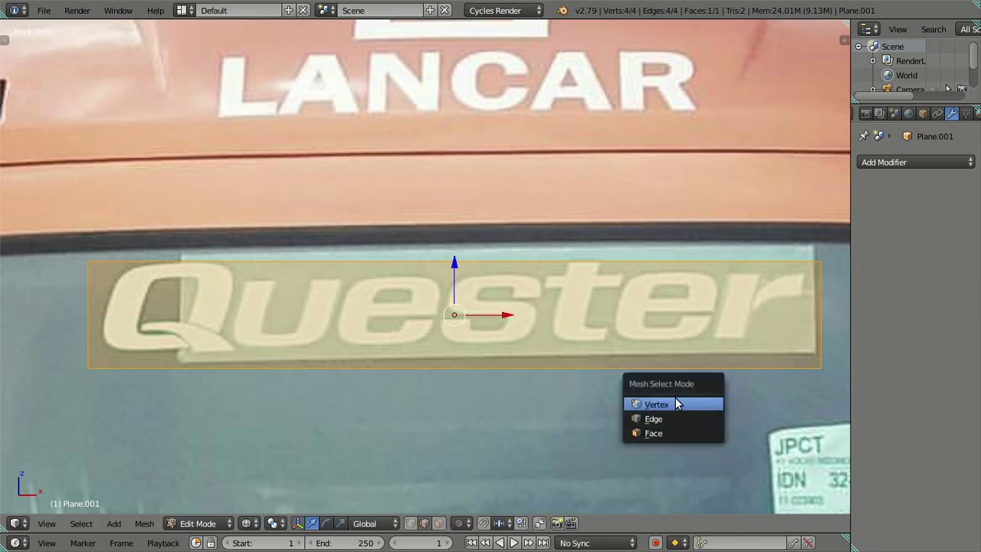
Slide the strip's two bottom vertices left about 0.14 to slant it like the italic lettering.
left_click(675, 404)
right_click(817, 360)
right_click(78, 264, "shift")
right_click(95, 345, "shift")
right_click(85, 366)
right_click(814, 270)
right_click(827, 367)
right_click(87, 382, "shift")
left_click_drag(516, 367, 491, 359)
key("a")
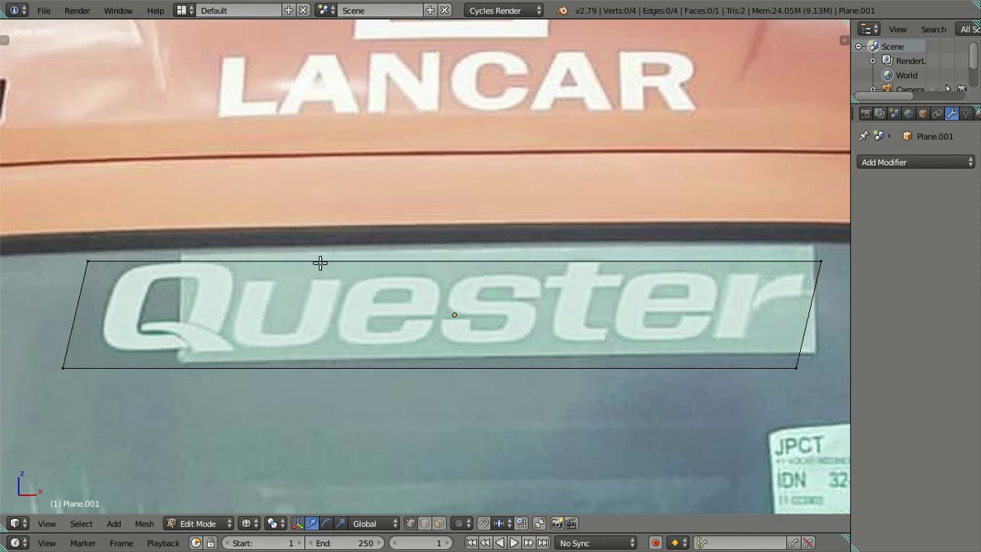
key("ctrl+r")
Add three loop cuts across the strip around the Q and between Q and u.
left_click(314, 261)
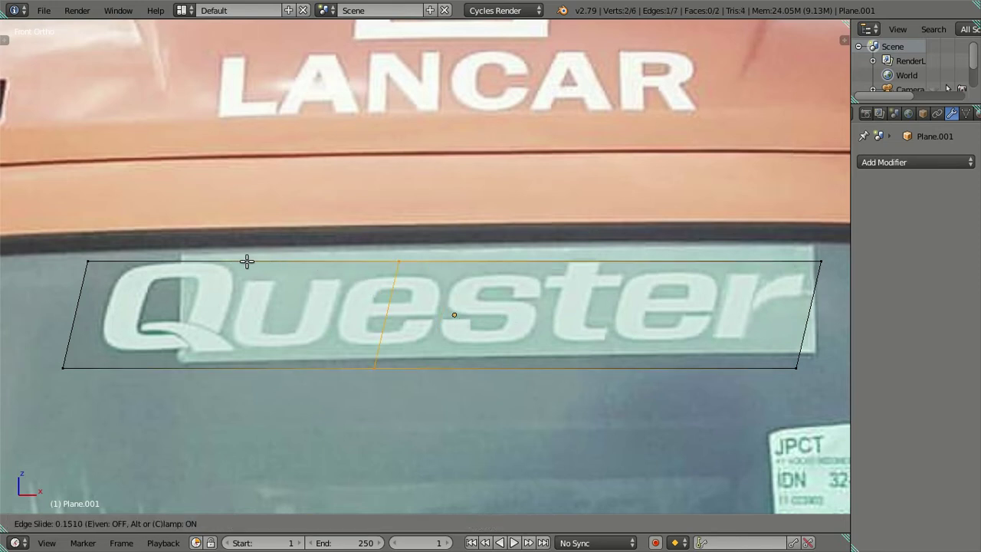
left_click(207, 262)
key("ctrl+r")
left_click(234, 266)
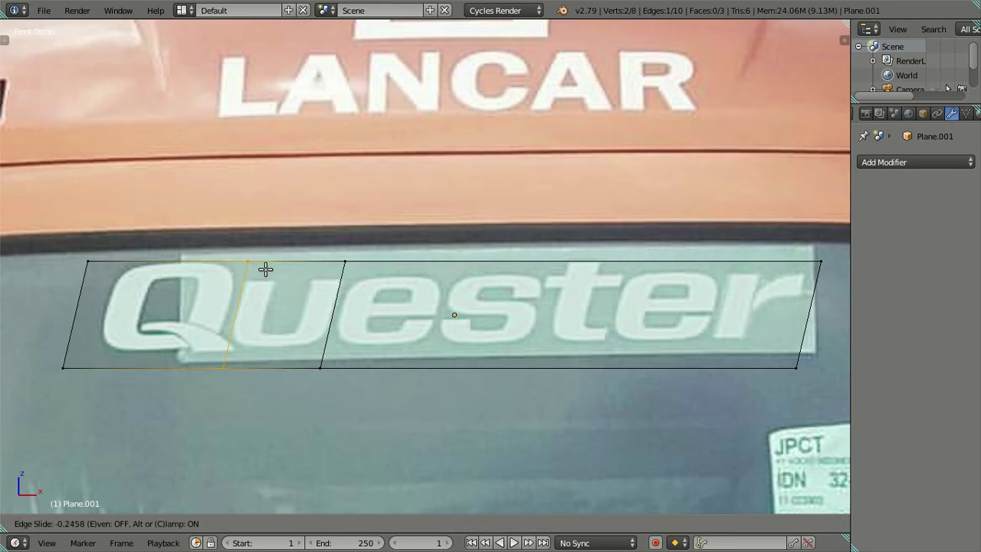
left_click(266, 268)
key("ctrl+r")
left_click(272, 273)
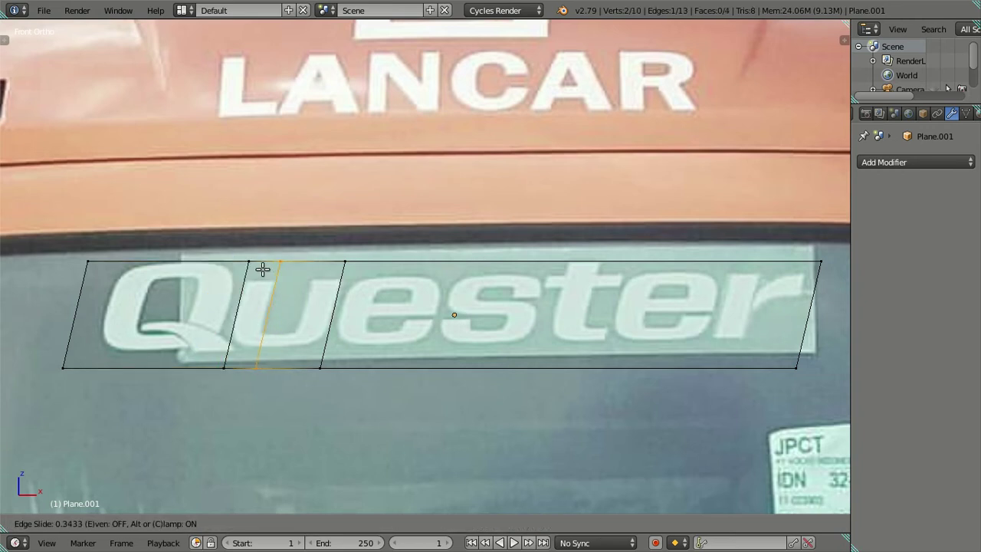
left_click(261, 269)
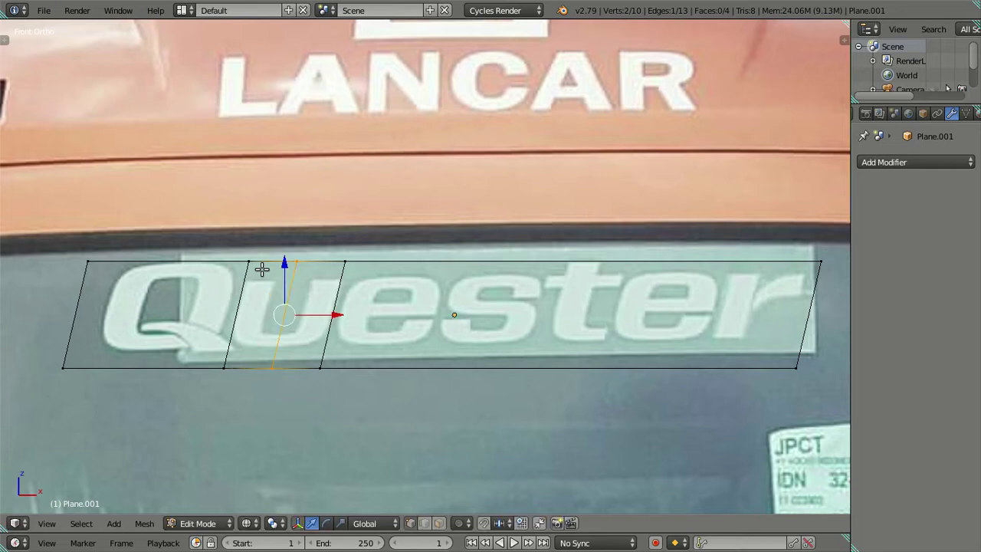
Shift the newest edge left onto the u stroke and add another cut beside the u.
left_click_drag(332, 314, 312, 309)
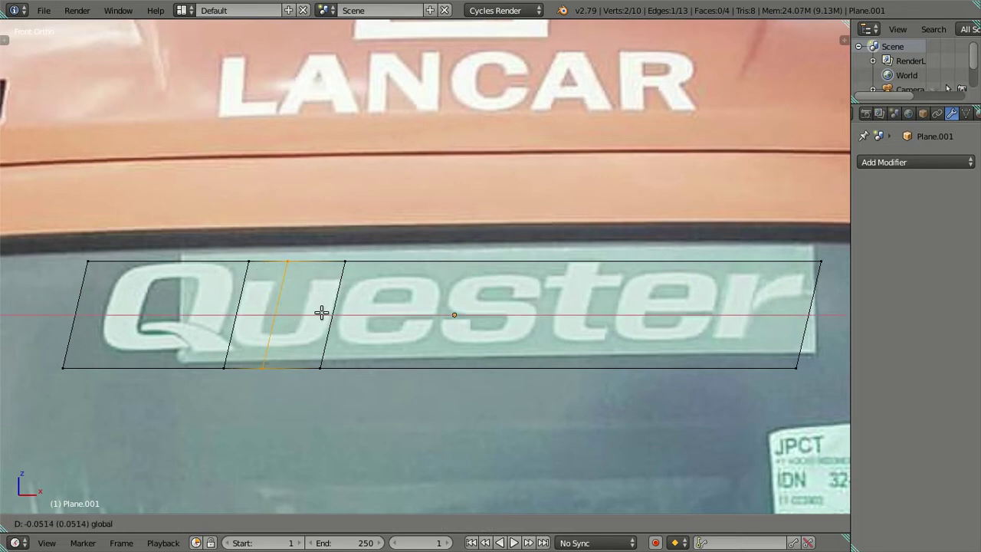
left_click(311, 309)
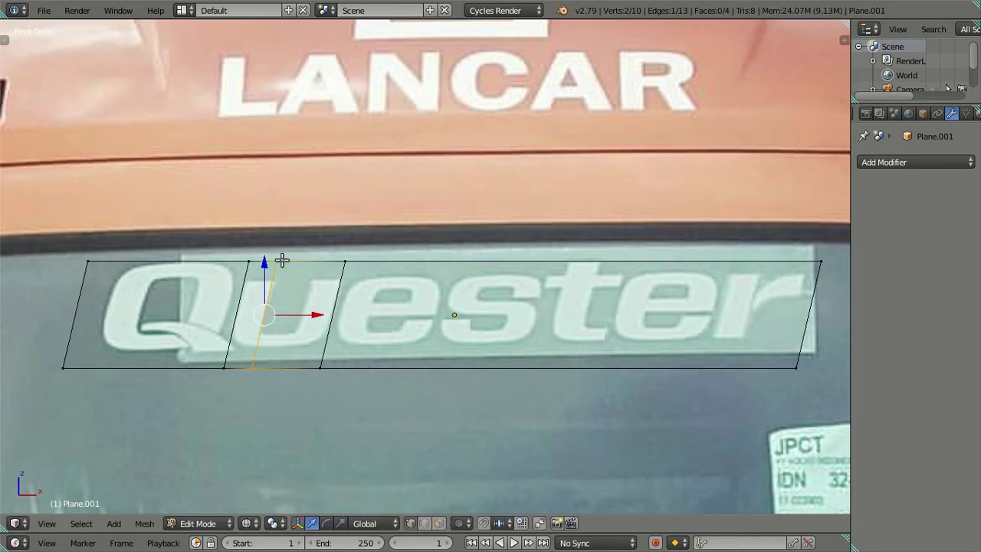
right_click(281, 261)
scroll(281, 264, "up", 2)
key("ctrl+r")
left_click(273, 268)
left_click(279, 272)
key("a")
Nudge the new edge's top vertex along the stroke and move the strip's left edge to the Q's start.
middle_click_drag(279, 273, 350, 273, "shift")
right_click(294, 249)
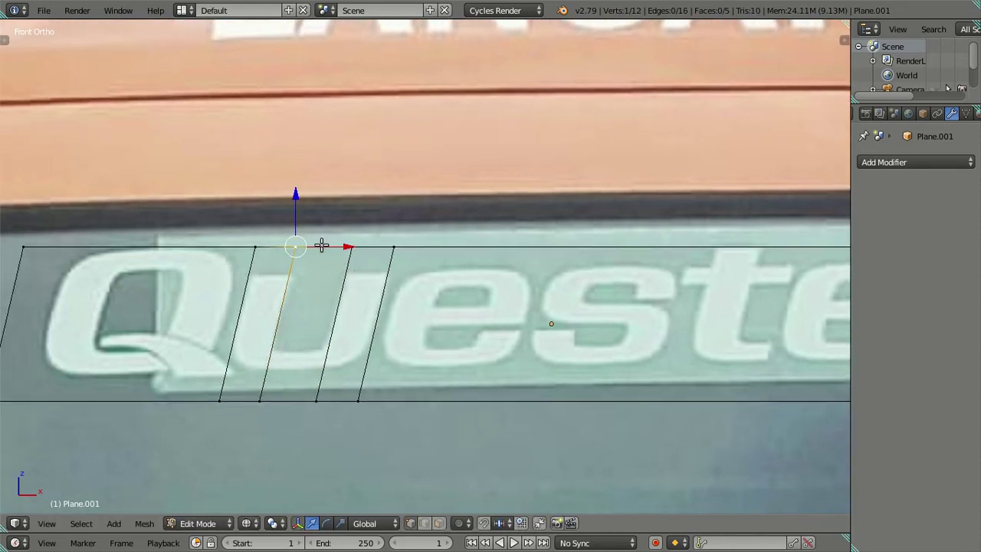
left_click_drag(324, 246, 329, 247)
key("a")
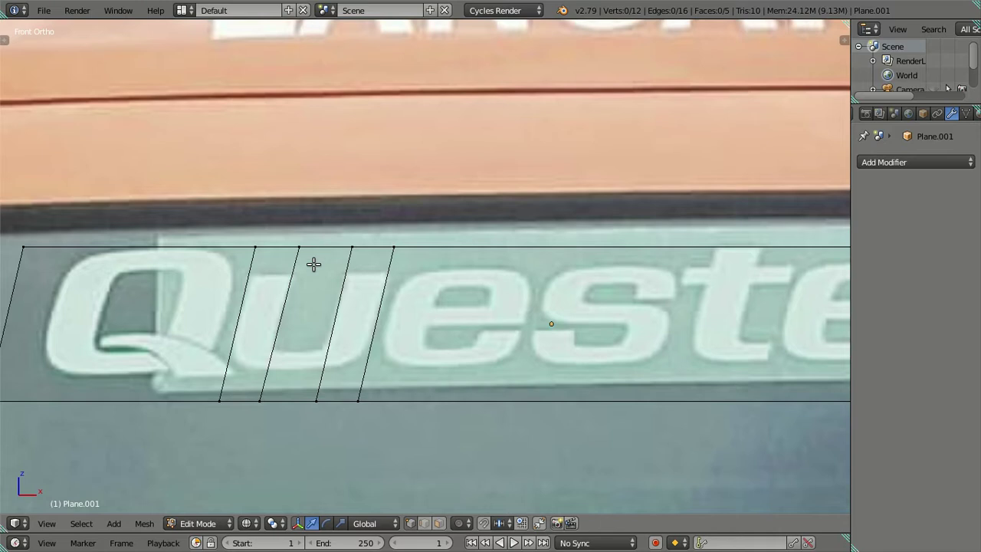
scroll(317, 296, "down", 2)
scroll(319, 291, "left", 1, "ctrl")
scroll(230, 294, "up", 2)
right_click(129, 244)
right_click(98, 371, "shift")
left_click_drag(159, 308, 195, 310)
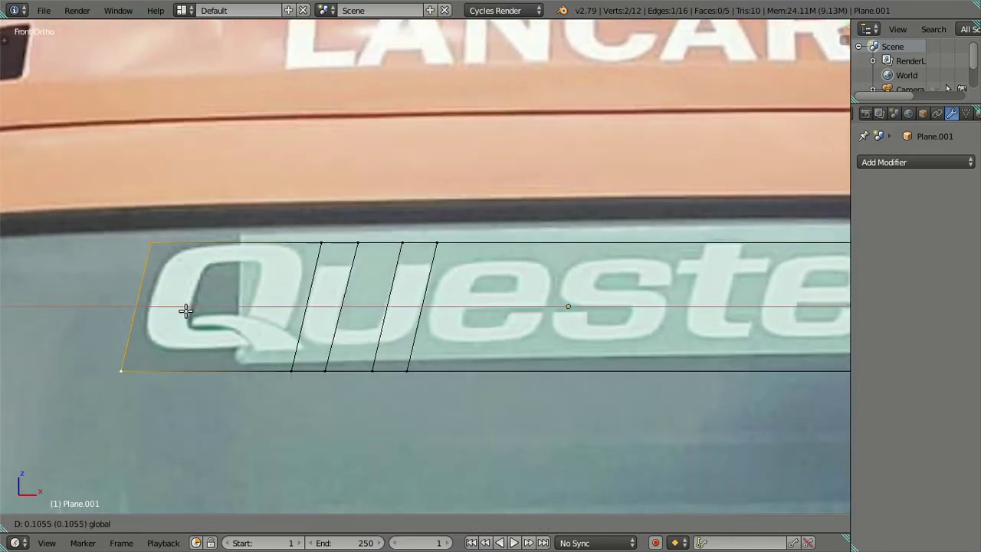
left_click(195, 311)
Add slanted loop cuts along the t, the right section, and near the r.
middle_click_drag(593, 313, 480, 327, "shift")
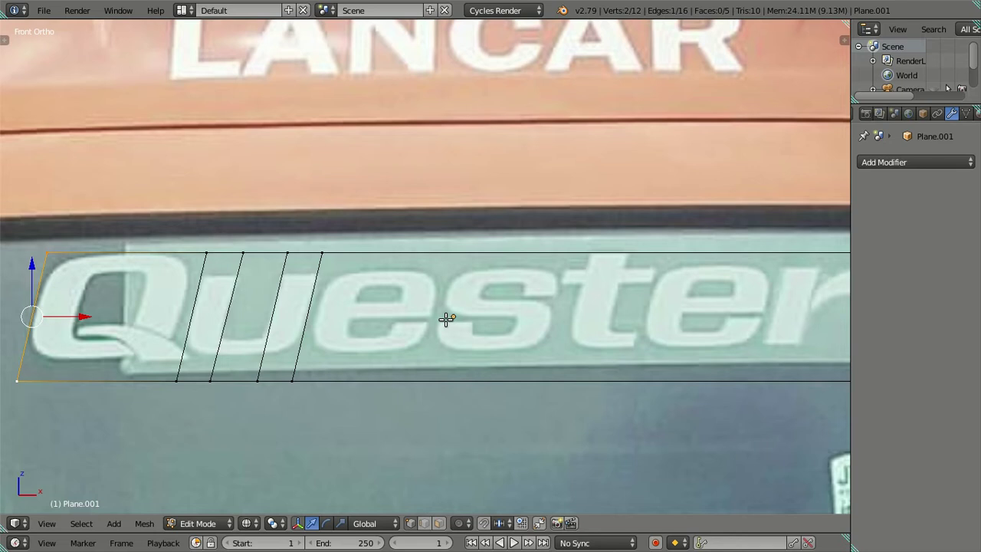
key("ctrl+r")
left_click(450, 261)
left_click(432, 258)
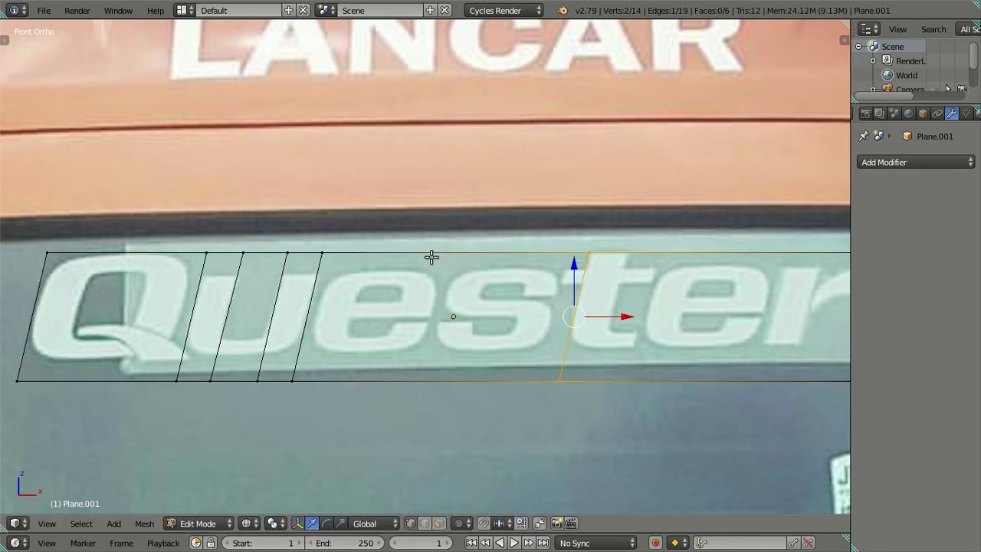
left_click_drag(626, 316, 625, 316)
key("ctrl+r")
left_click(628, 256)
left_click(514, 261)
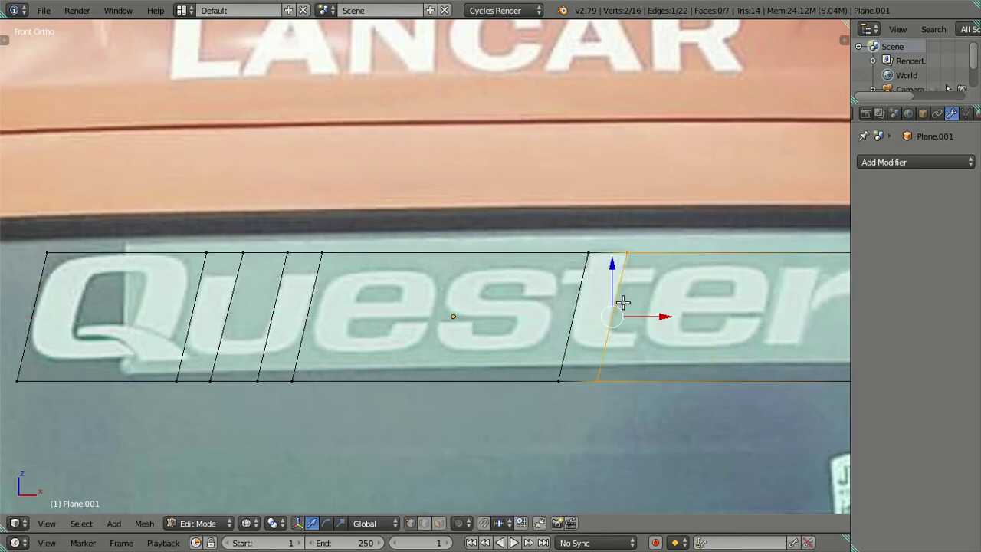
middle_click_drag(624, 302, 467, 315, "shift")
key("ctrl+r")
left_click(500, 301)
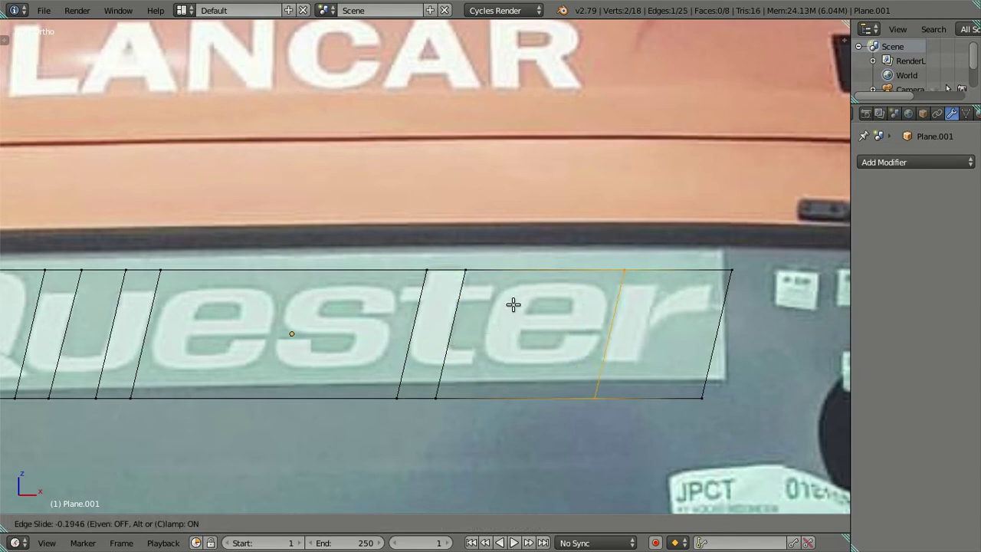
Set the cut near the r, undo a stray horizontal cut, and add a vertical cut beside the r.
left_click(548, 304)
key("ctrl+r")
left_click(642, 292)
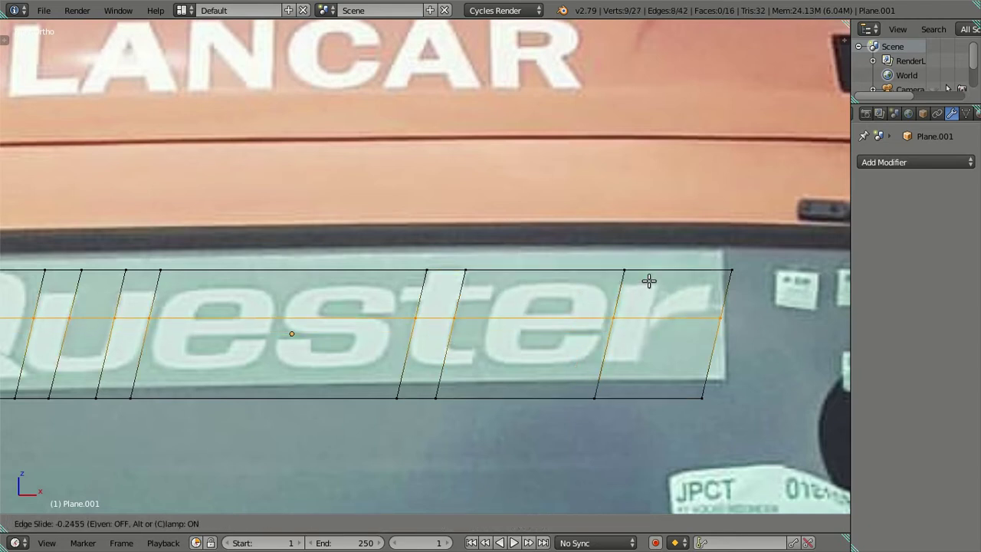
left_click(645, 285)
key("ctrl+z")
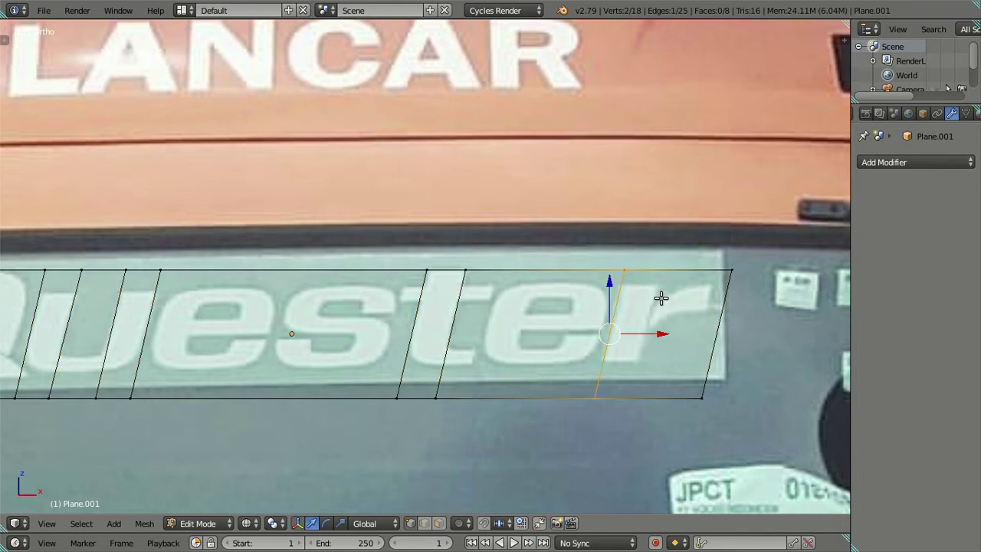
key("ctrl+r")
left_click(659, 297)
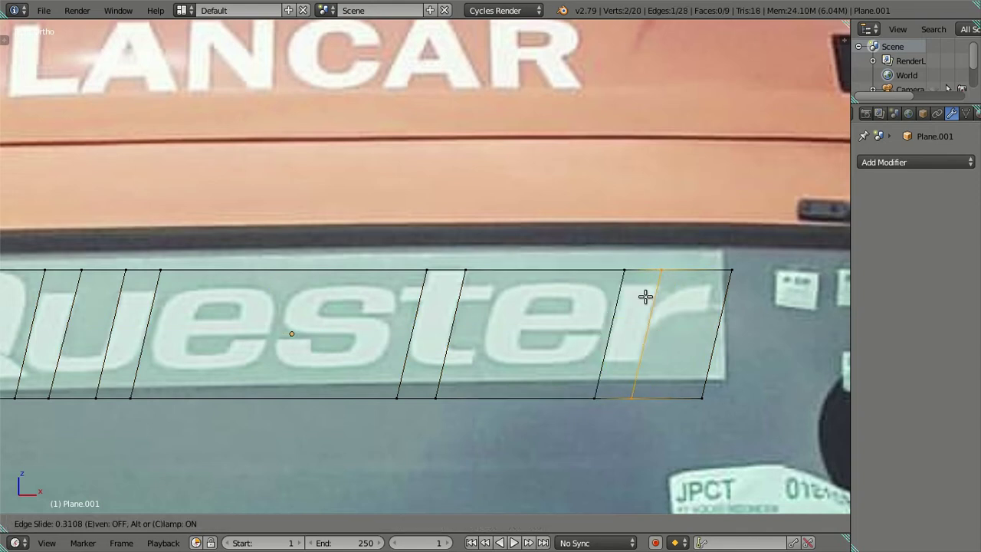
left_click(644, 297)
Shift the plane's right edge left and set the top-right vertex onto the letter edge.
right_click(732, 273)
right_click(701, 397, "shift")
key("g")
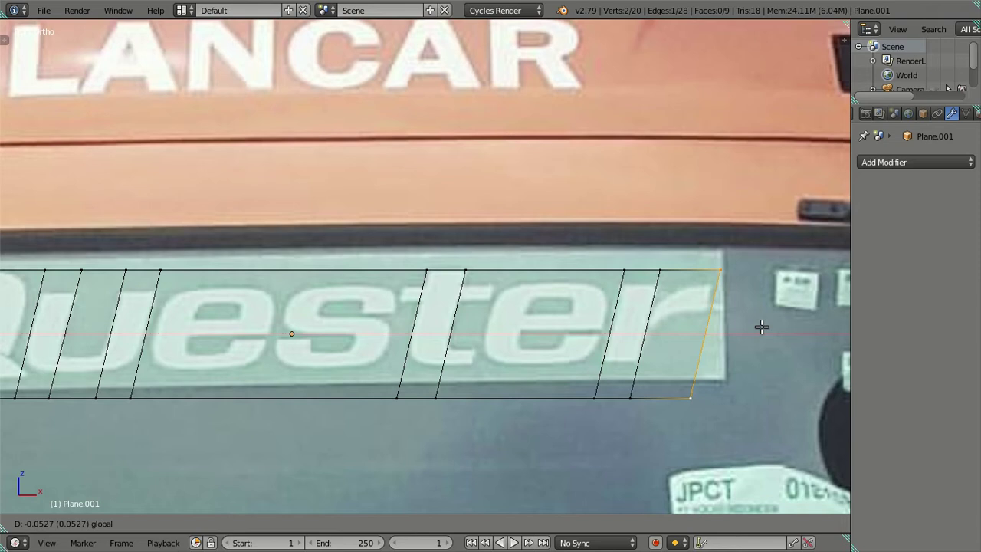
left_click(762, 327)
right_click(758, 263)
key("g")
key("x")
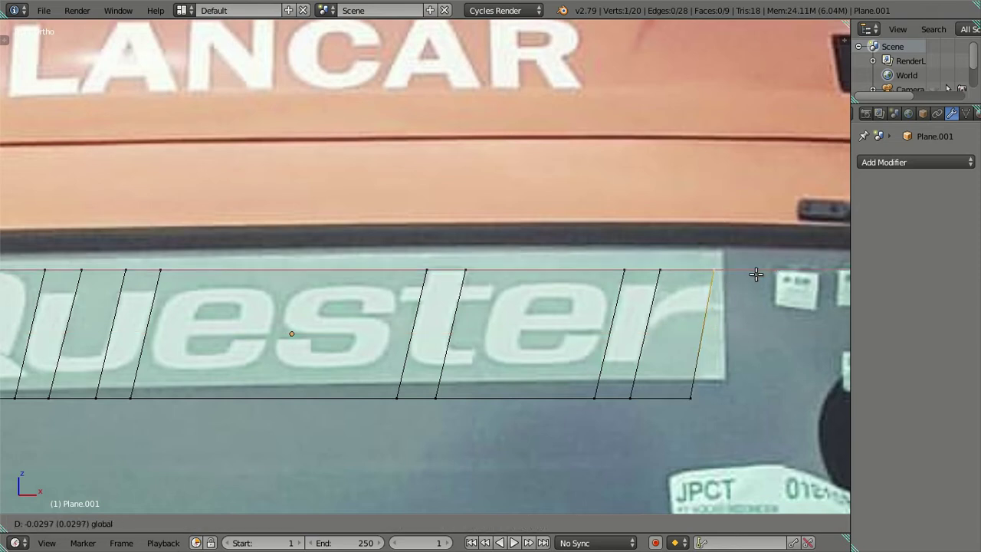
left_click(756, 275)
Move both right-side vertices horizontally so the right edge aligns with the lettering.
right_click(692, 397)
key("g")
key("x")
right_click(738, 396)
right_click(717, 270, "shift")
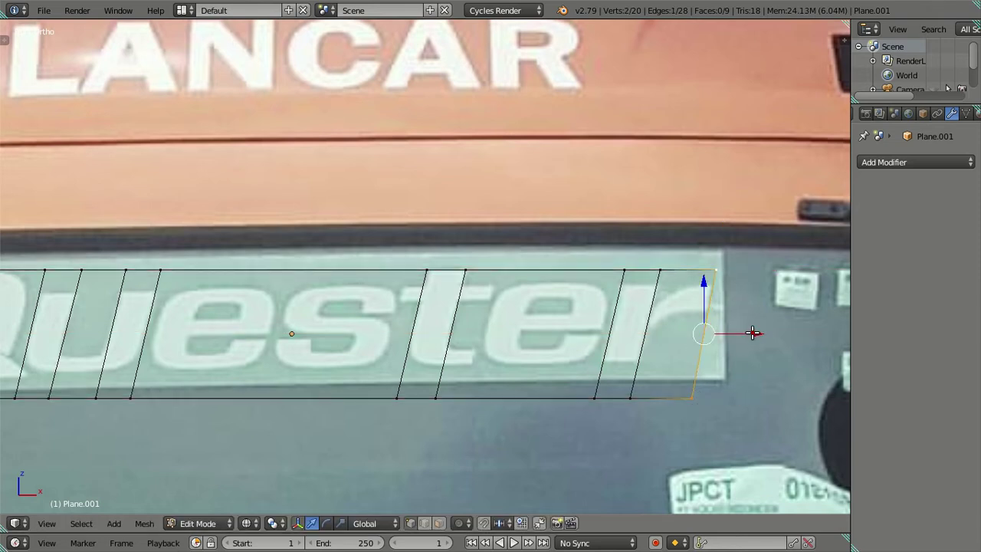
key("g")
key("x")
left_click(750, 332)
key("a")
Add three loop cuts in the right part, fitted beside the r and along the e.
key("ctrl+r")
left_click(579, 287)
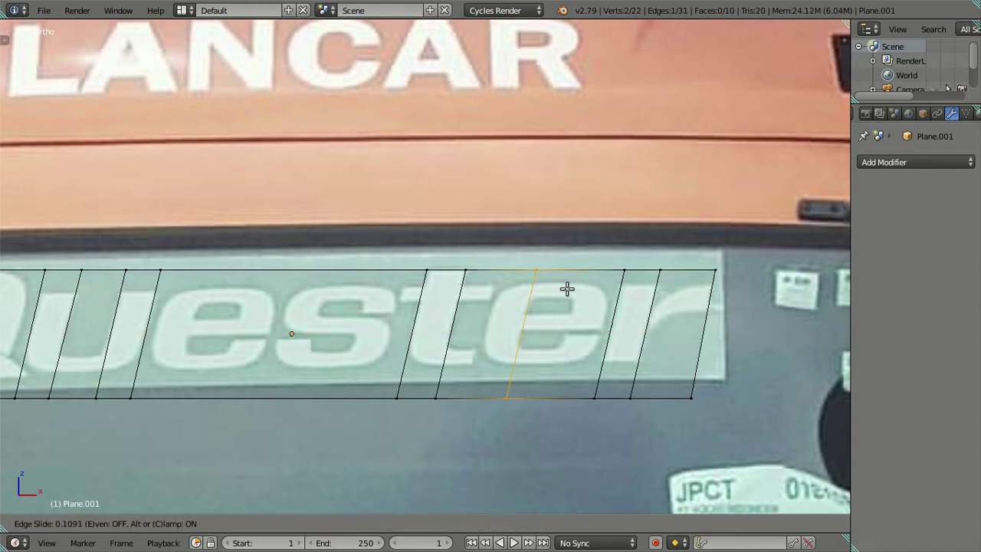
left_click(540, 287)
key("ctrl+r")
left_click(581, 280)
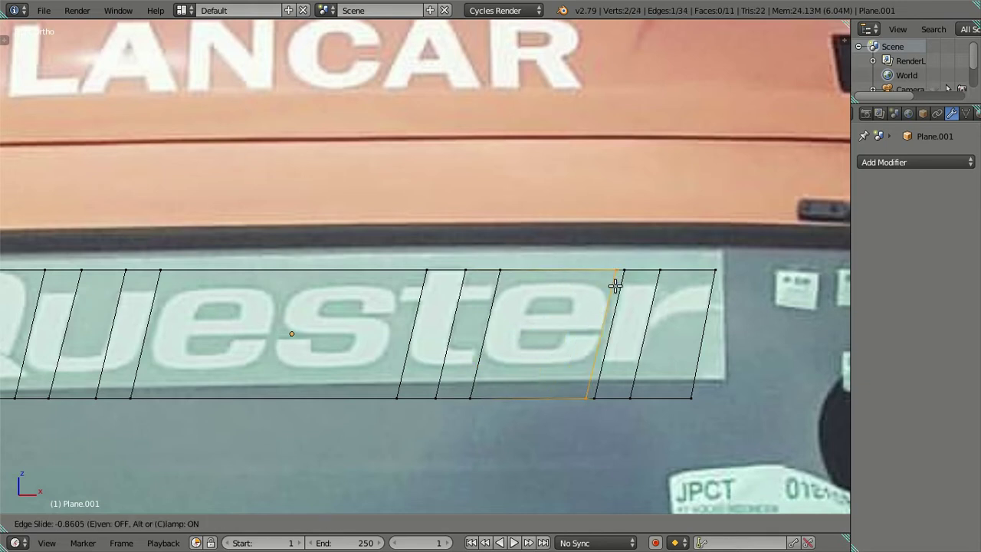
left_click(615, 285)
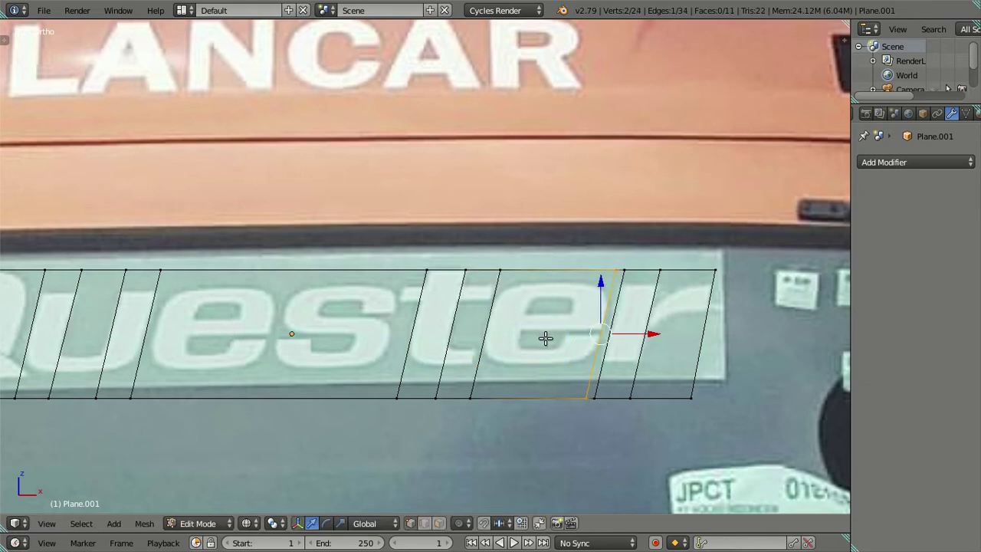
key("ctrl+r")
left_click(480, 270)
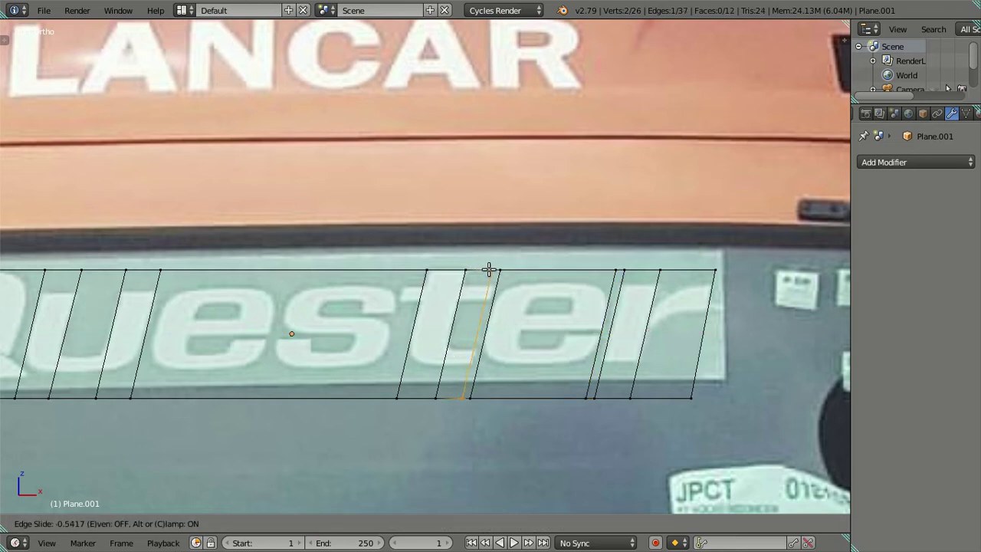
left_click(489, 270)
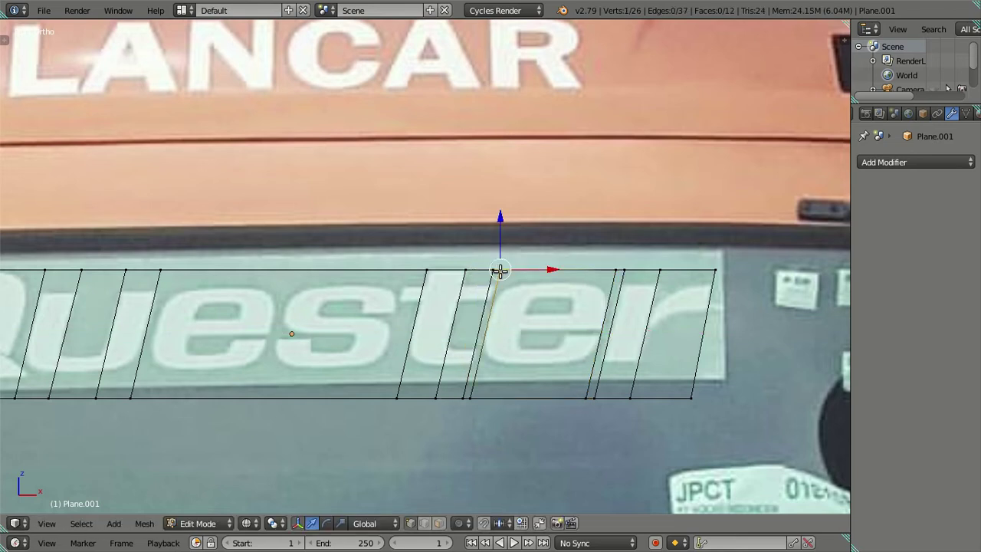
left_click_drag(528, 269, 531, 270)
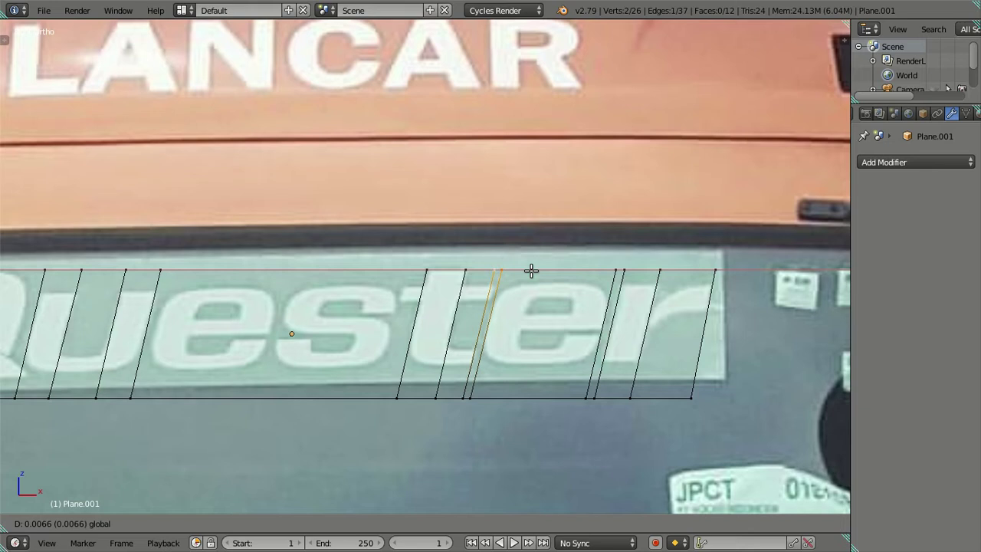
key("a")
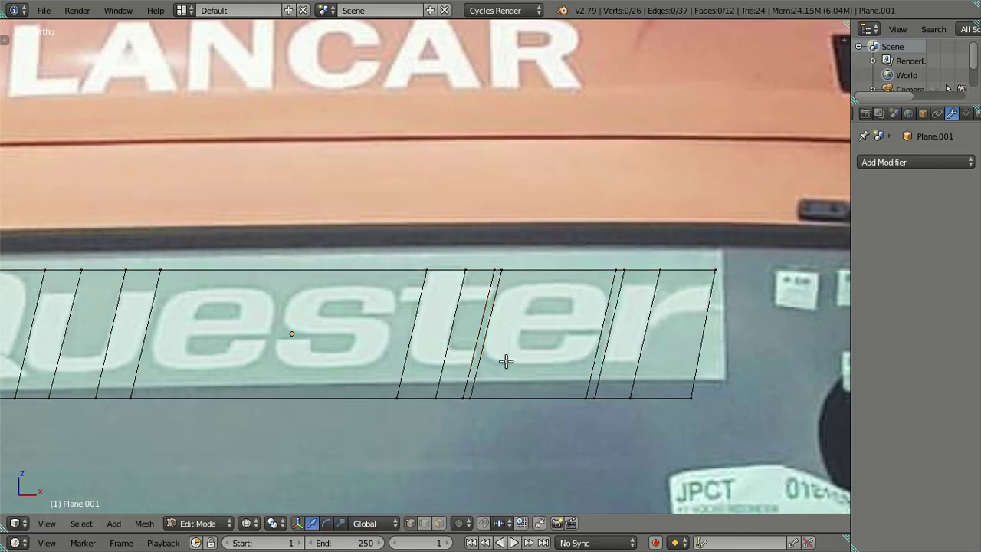
Add two loop cuts in the left part of the plane along letter strokes.
middle_click_drag(387, 363, 443, 331, "shift")
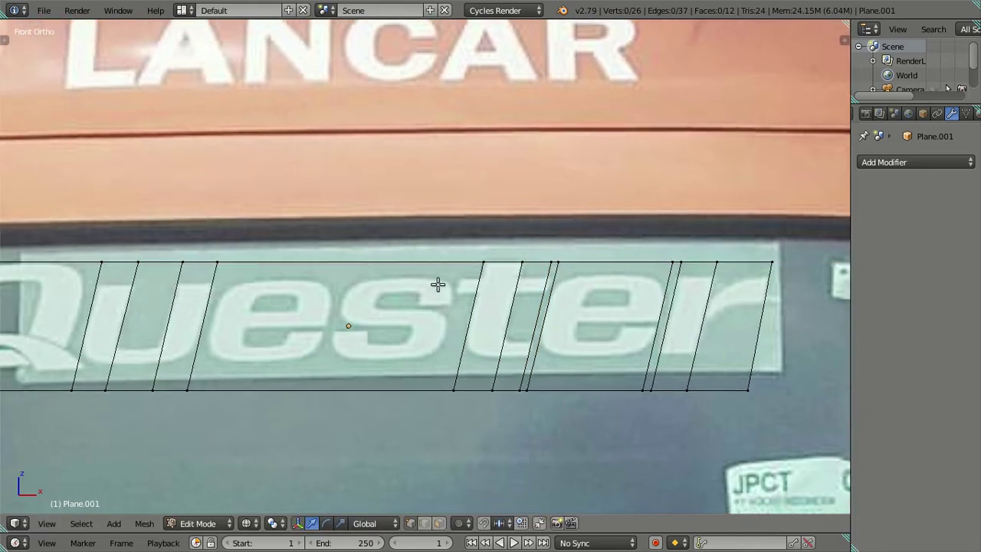
key("ctrl+r")
left_click(241, 280)
left_click(143, 280)
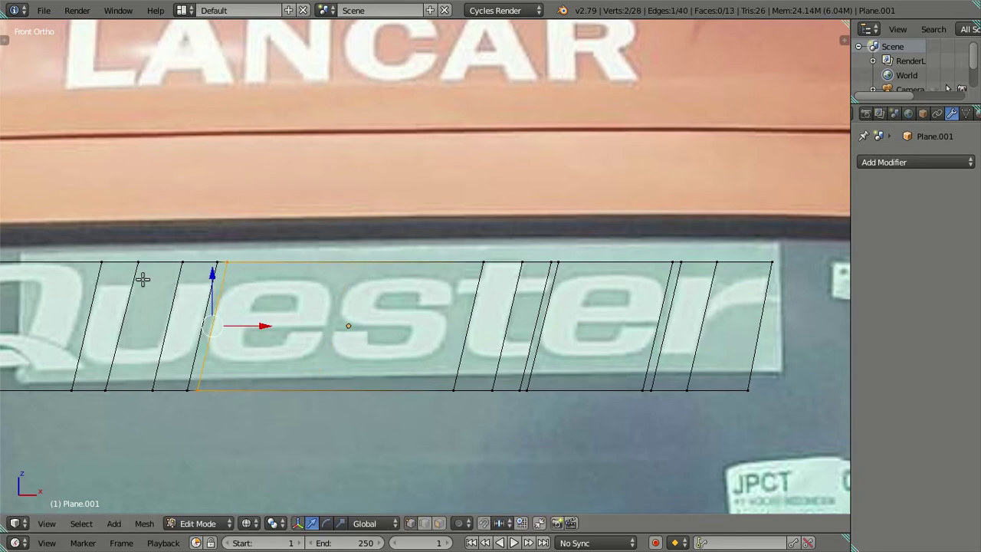
key("ctrl+r")
left_click(322, 291)
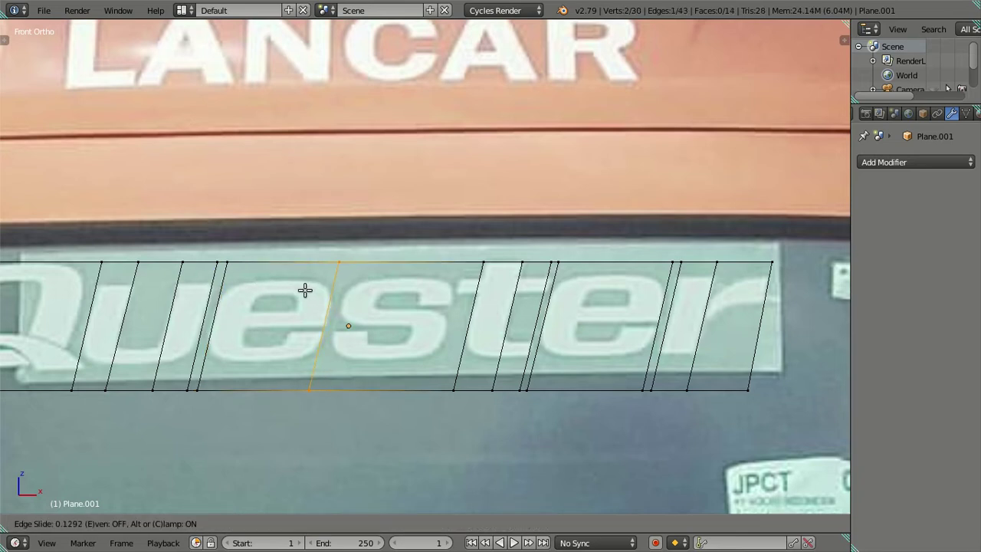
left_click(307, 290)
Add a loop cut hugging the Q's right side and shift its top vertex to match the slant.
scroll(299, 345, "left", 2, "ctrl")
middle_click_drag(299, 345, 535, 331, "shift")
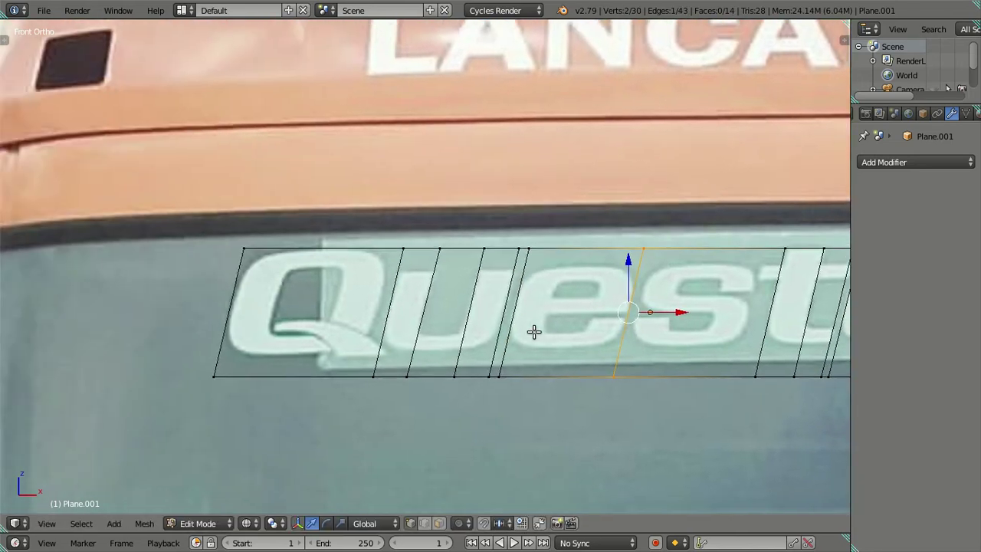
key("ctrl+r")
left_click(378, 261)
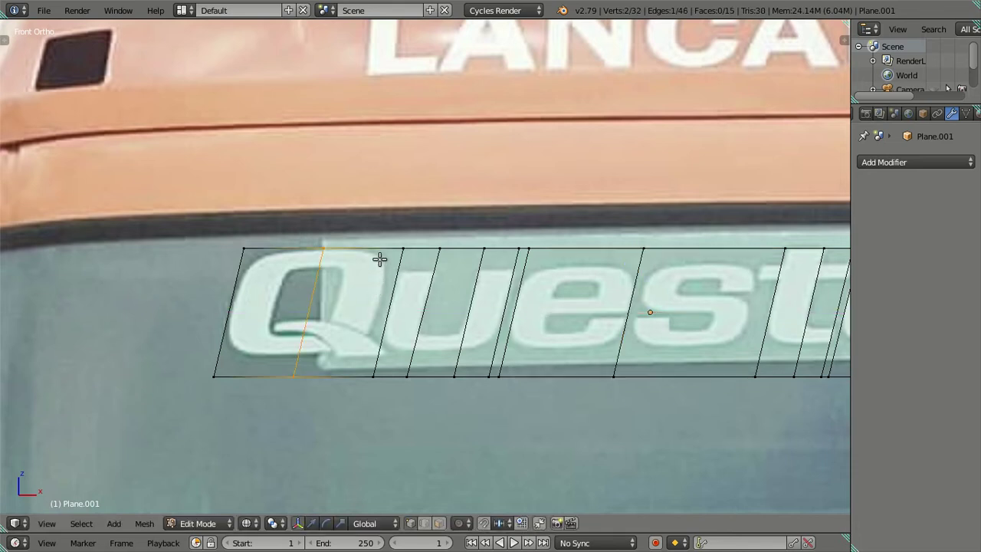
left_click(446, 265)
right_click(399, 247)
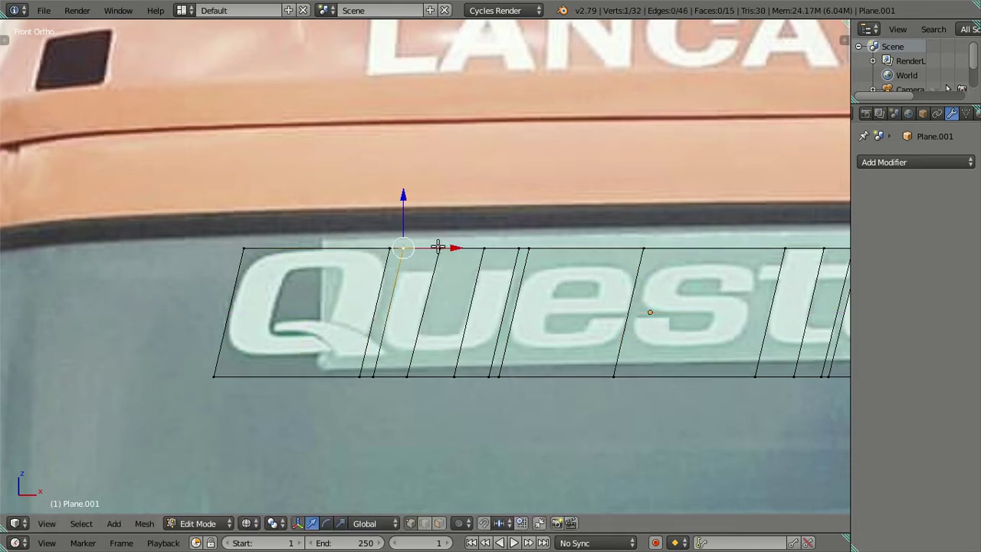
right_click(389, 247)
left_click_drag(431, 246, 437, 246)
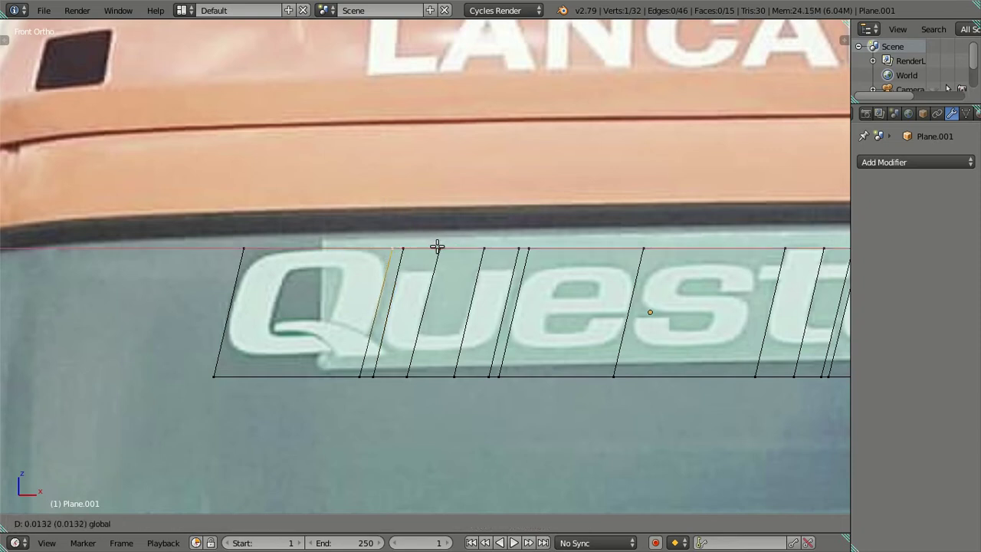
left_click(437, 246)
key("a")
scroll(436, 309, "down", 1)
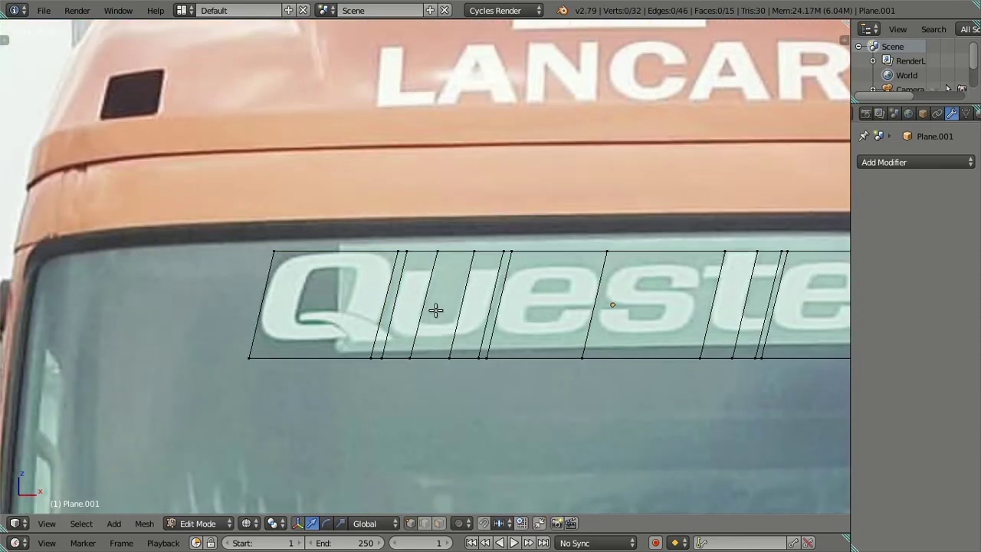
scroll(314, 330, "down", 1)
right_click(427, 269, "alt")
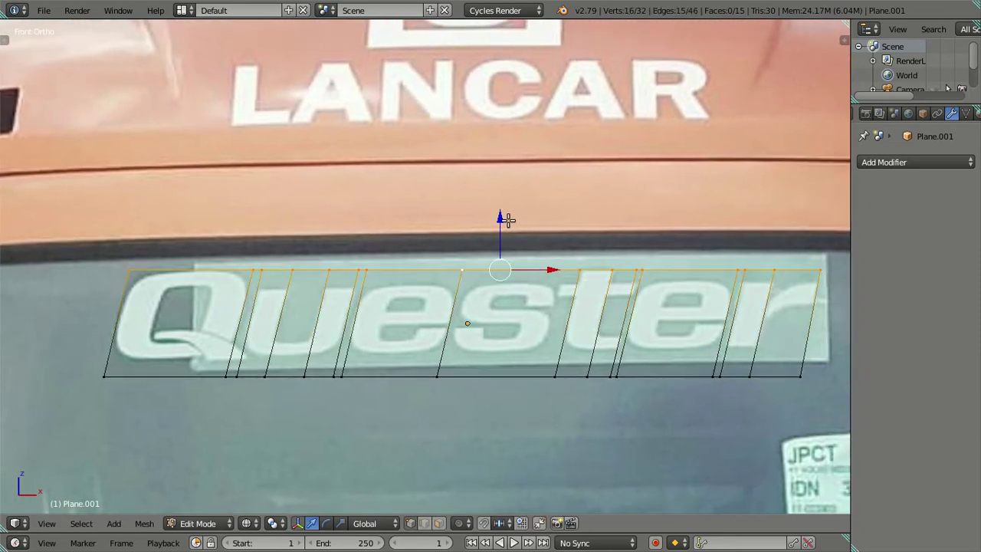
Raise the top edge slightly, then add a horizontal loop cut across the lower letters.
left_click_drag(497, 221, 512, 219)
key("a")
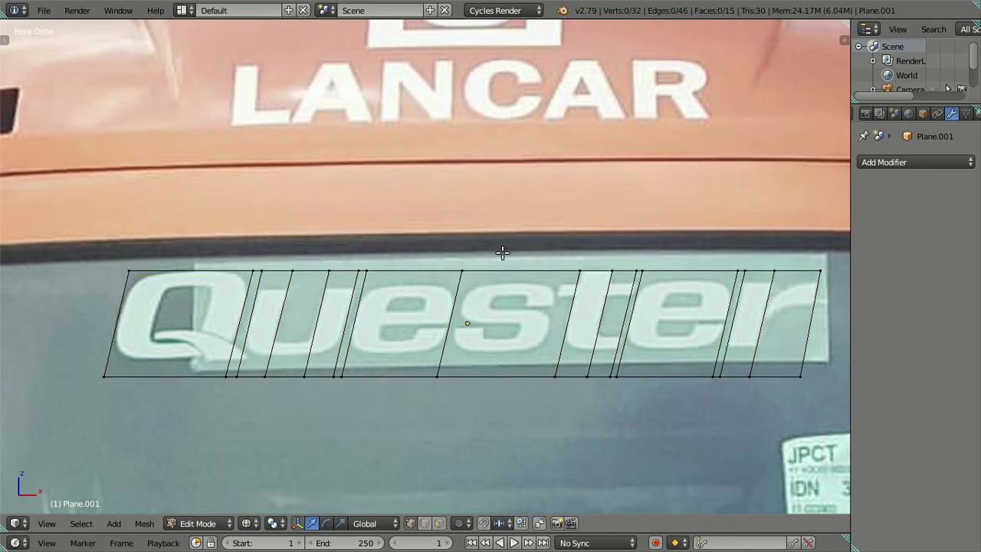
right_click(481, 386, "alt")
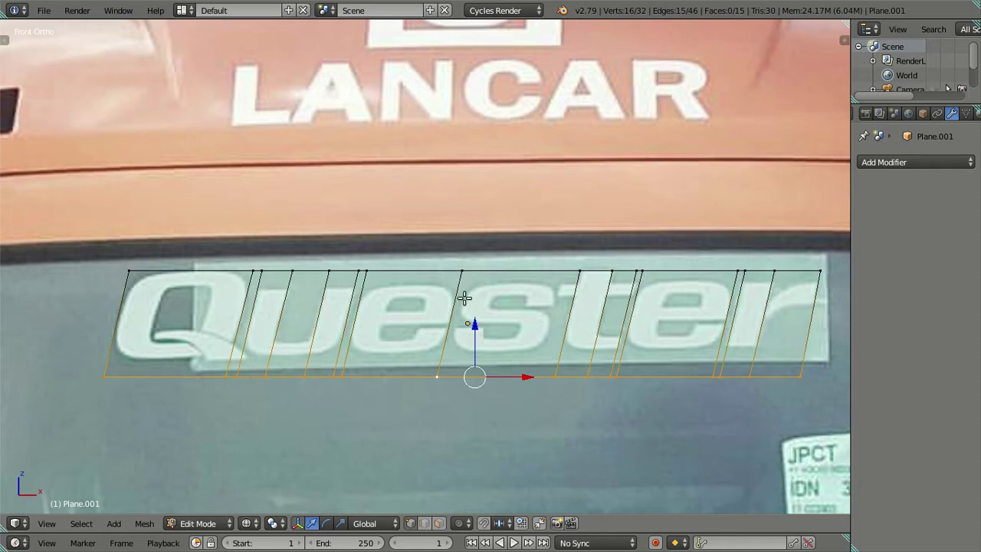
left_click_drag(476, 324, 490, 297)
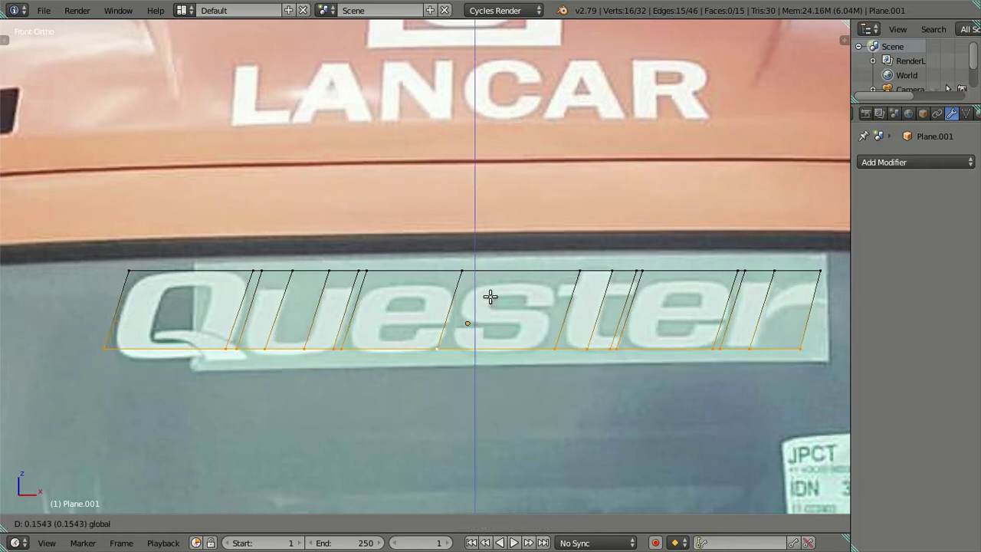
key("Escape")
key("a")
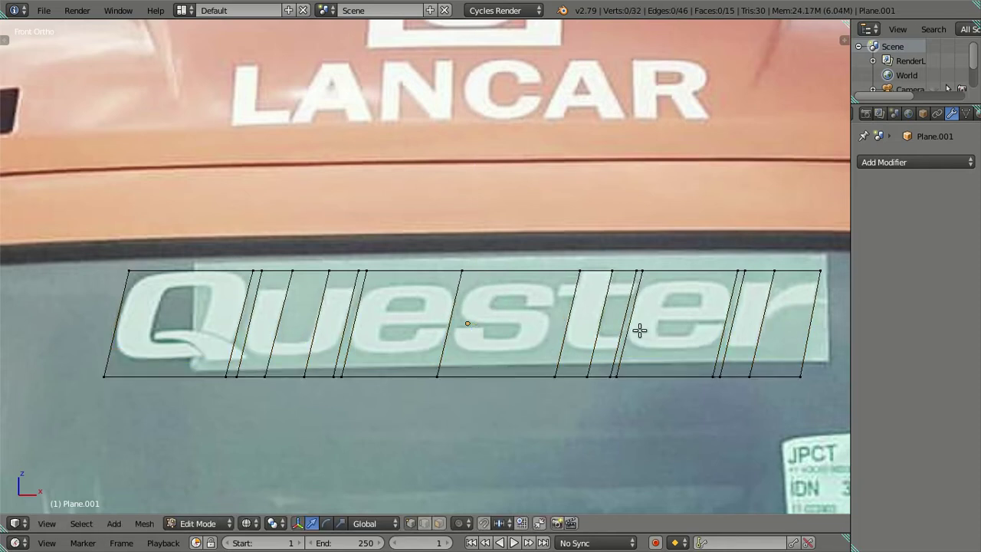
key("ctrl+r")
left_click(631, 341)
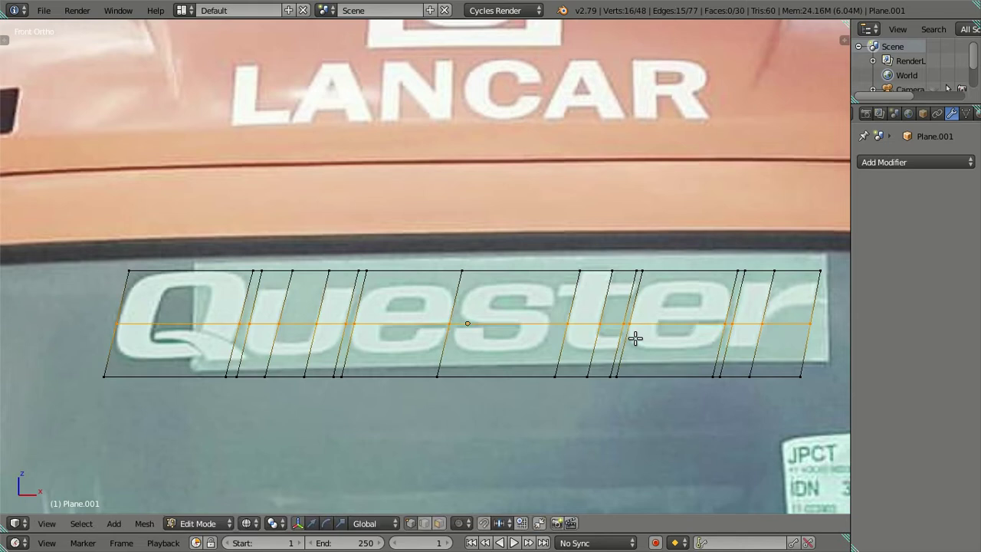
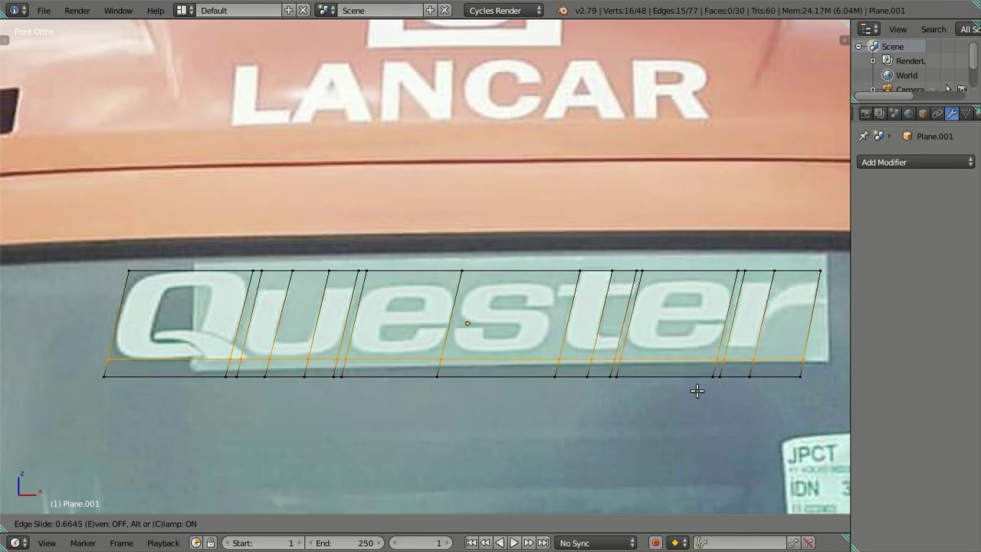
Settle the previous loop cut and raise the bottom edges under the 'u' to its base.
left_click(696, 391)
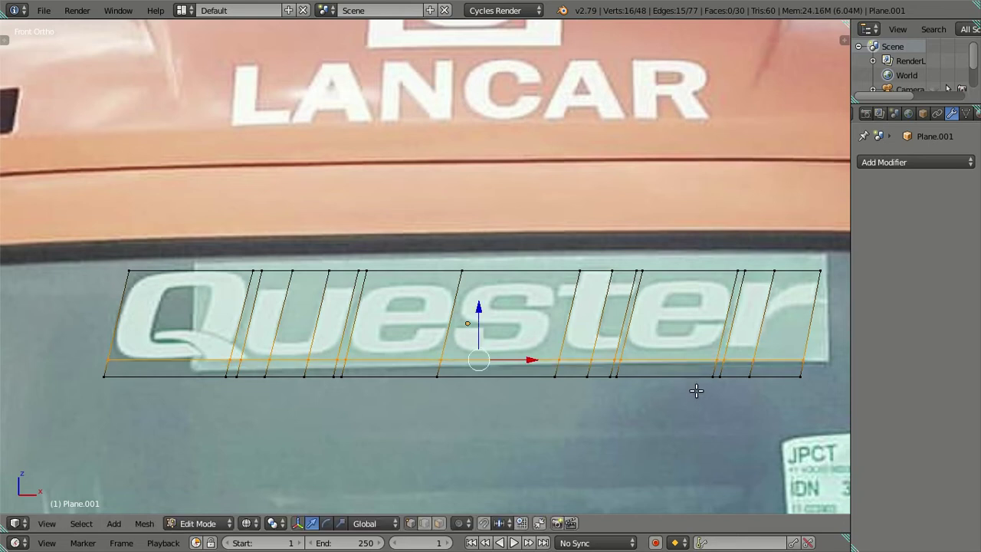
scroll(385, 396, "up", 1)
scroll(383, 355, "up", 1)
scroll(368, 368, "up", 1)
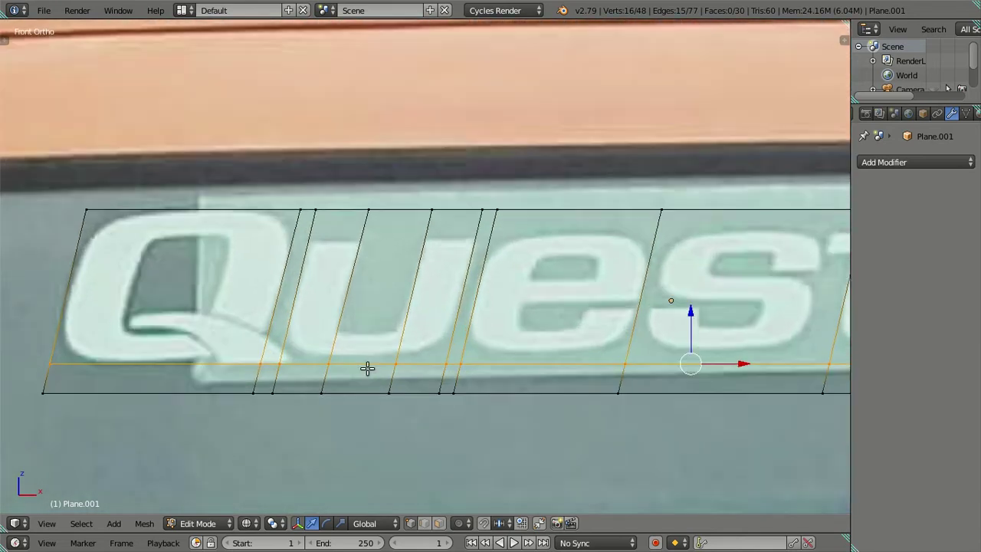
left_click(278, 362)
left_click(446, 363, "ctrl")
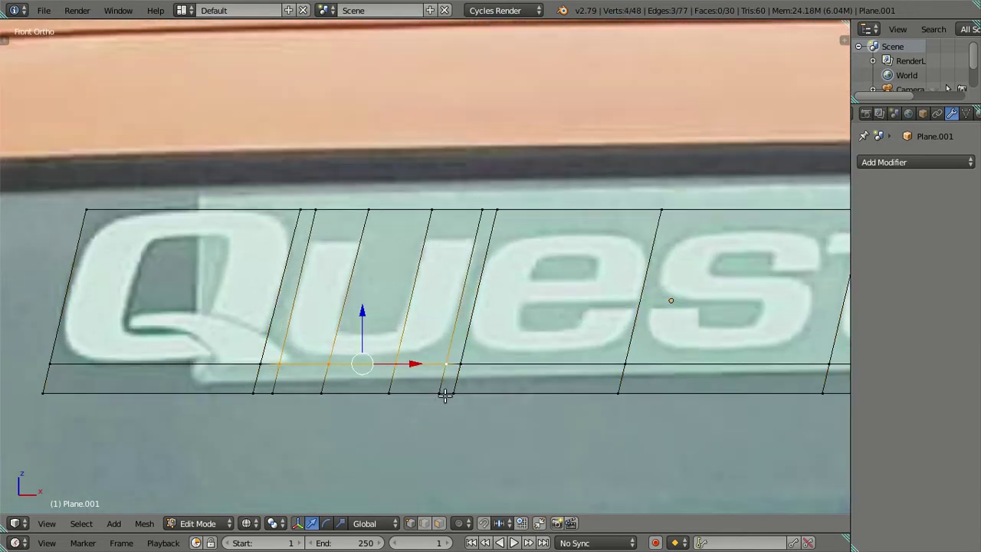
key("g")
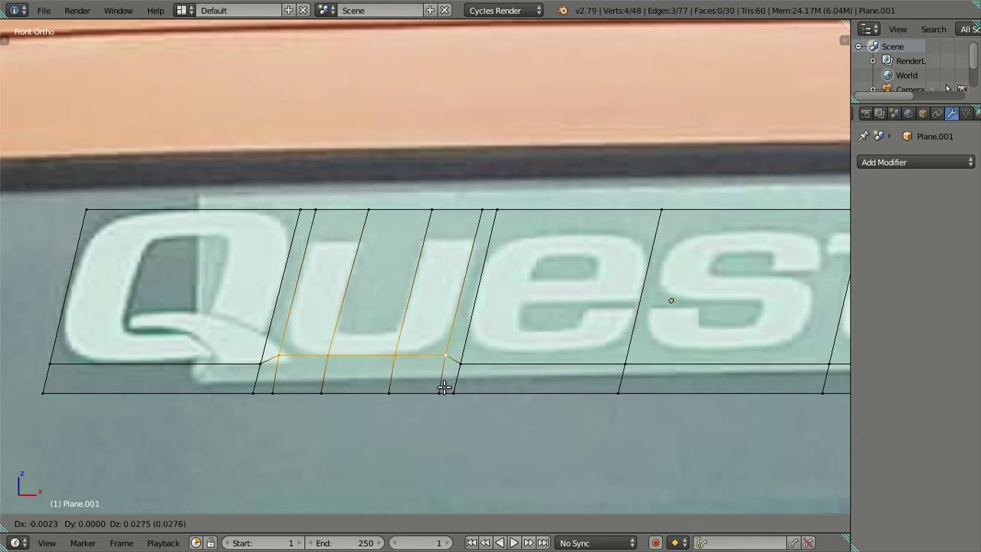
left_click(445, 387)
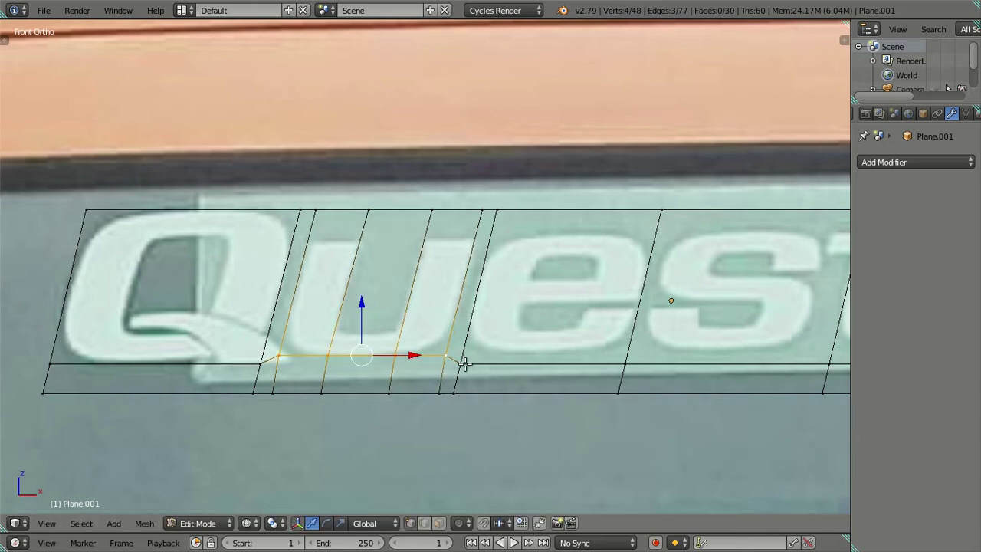
Add a vertical loop cut across the strip at the s–t gap.
middle_click_drag(460, 375, 344, 379, "shift")
middle_click_drag(588, 391, 471, 400, "shift")
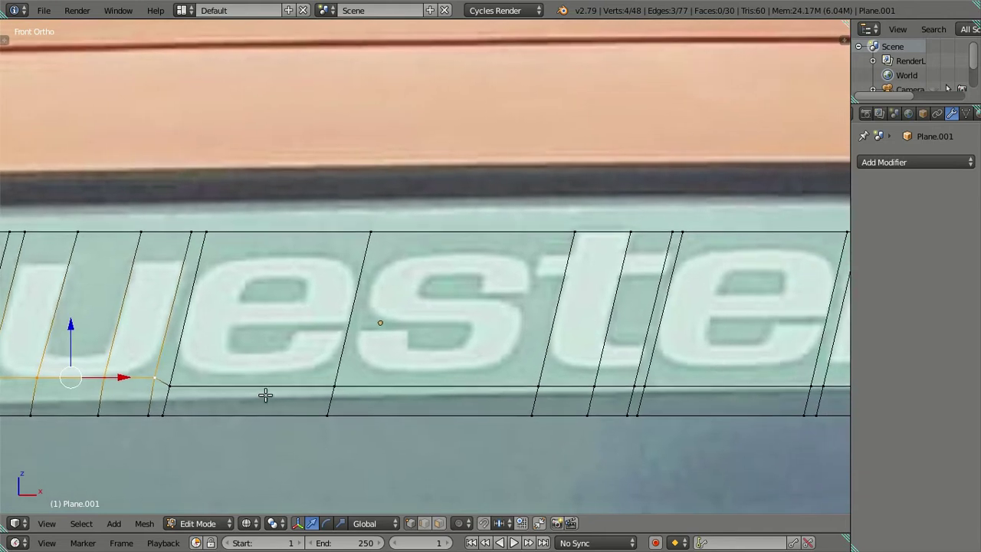
right_click(170, 386)
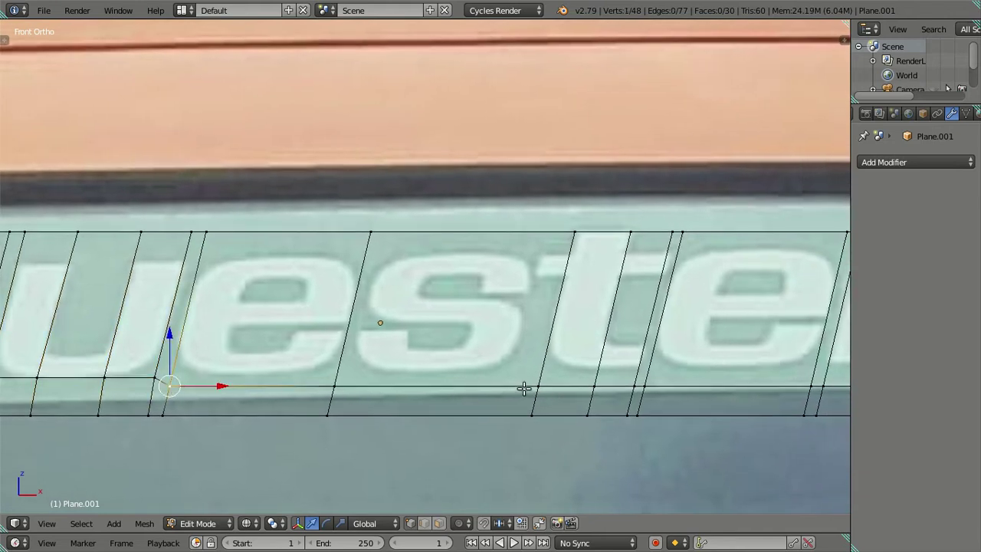
key("ctrl+r")
left_click(524, 261)
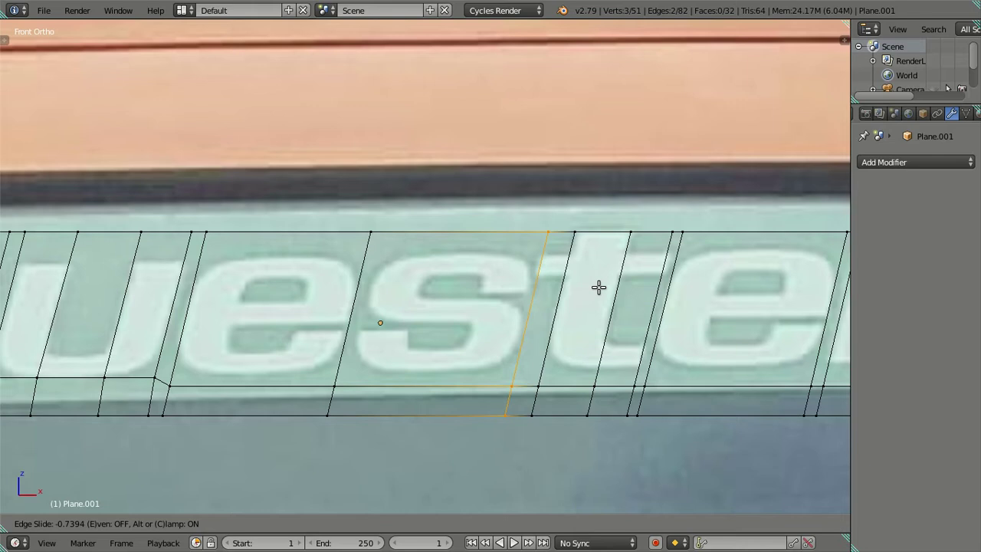
Settle the first cut and add a second vertical loop cut beside the 't'.
left_click(599, 286)
key("ctrl+r")
left_click(493, 263)
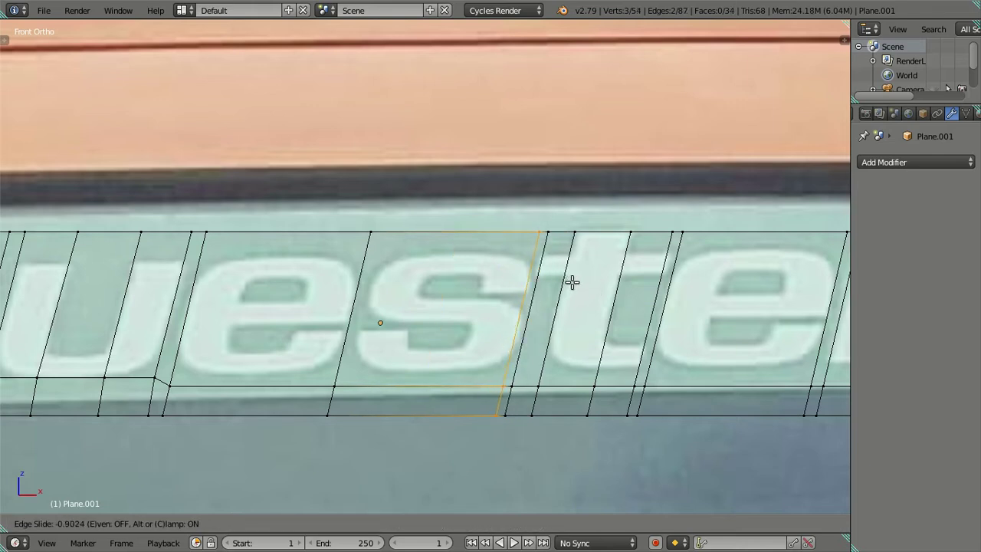
left_click(572, 282)
Raise the bottom edges under the 'e' and 's' and adjust the corner vertex.
key("a")
right_click(530, 310, "alt")
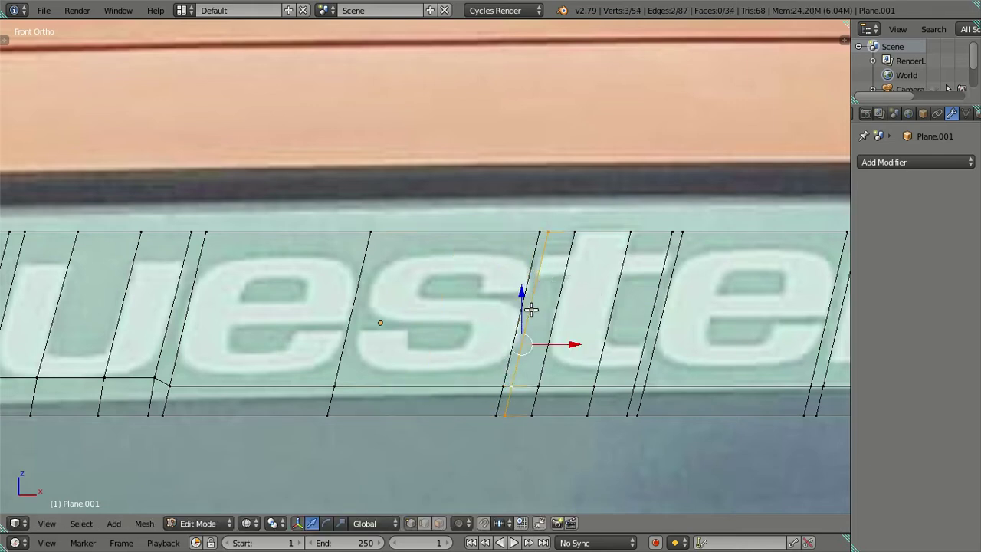
right_click(497, 386)
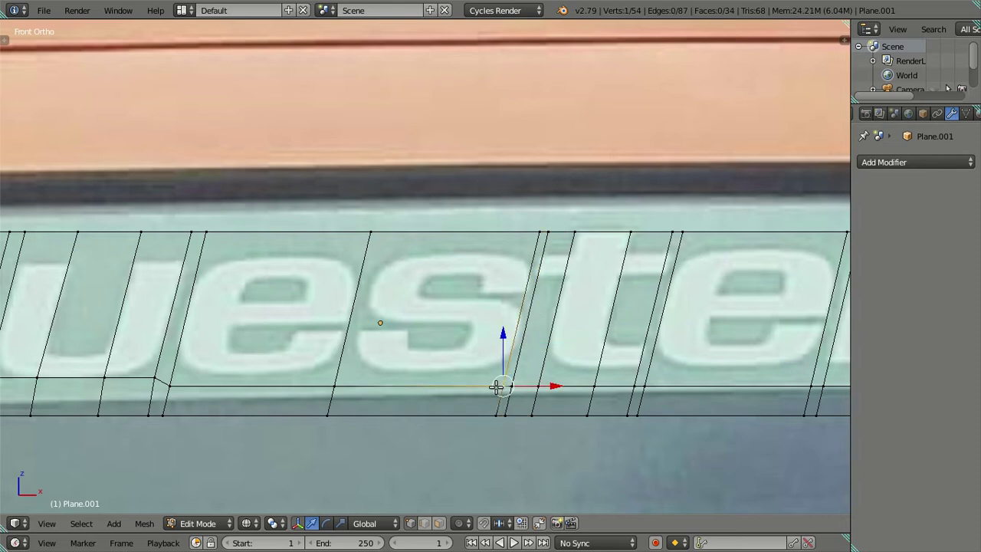
right_click(170, 385, "ctrl")
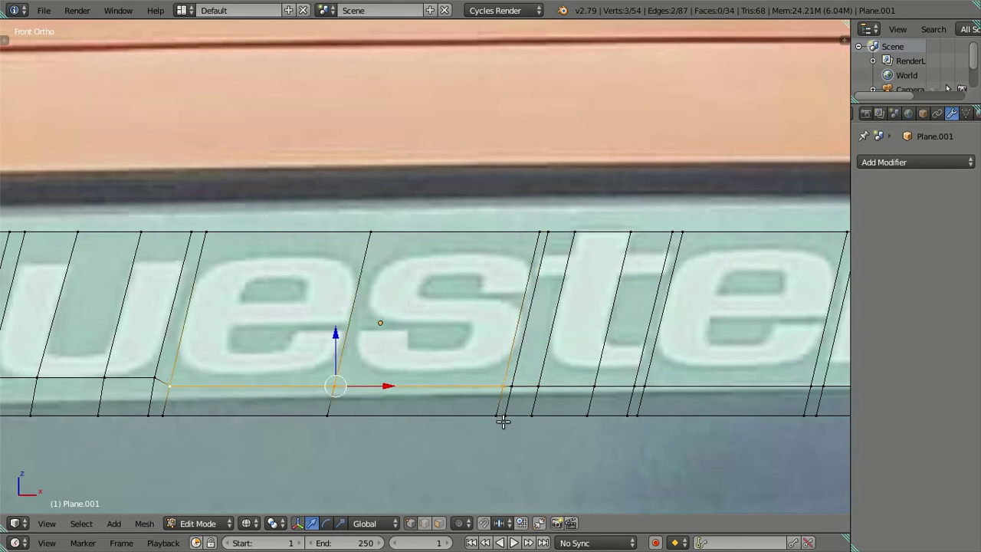
key("g")
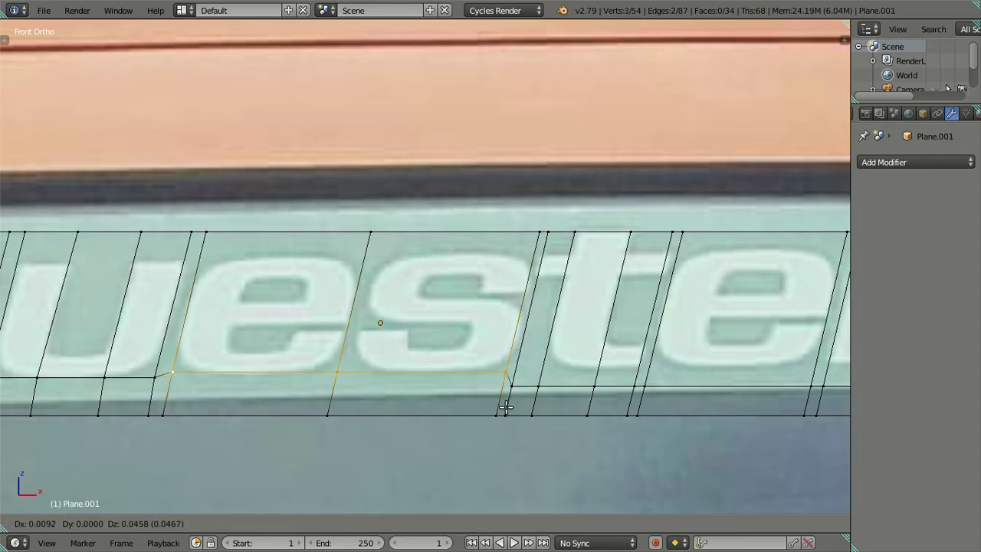
left_click(505, 408)
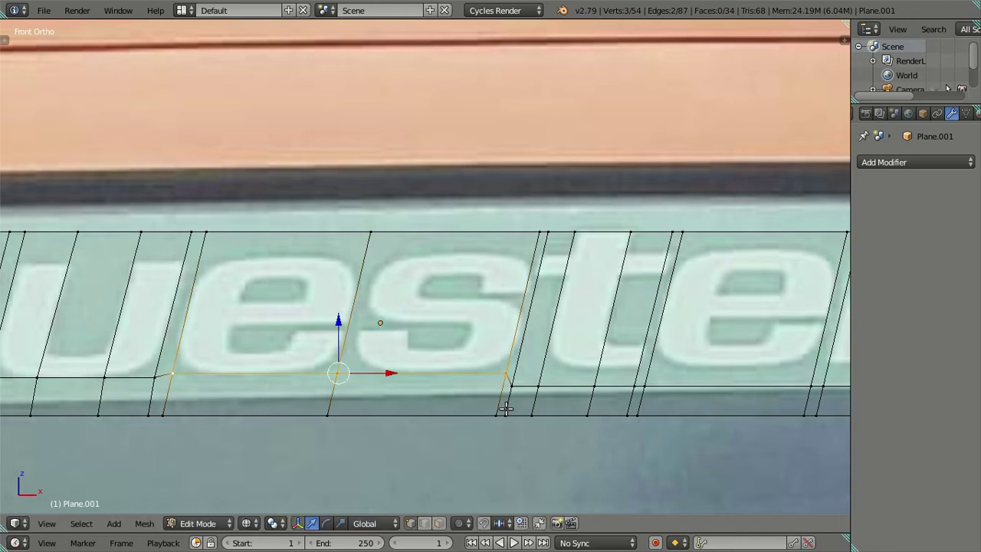
right_click(508, 372)
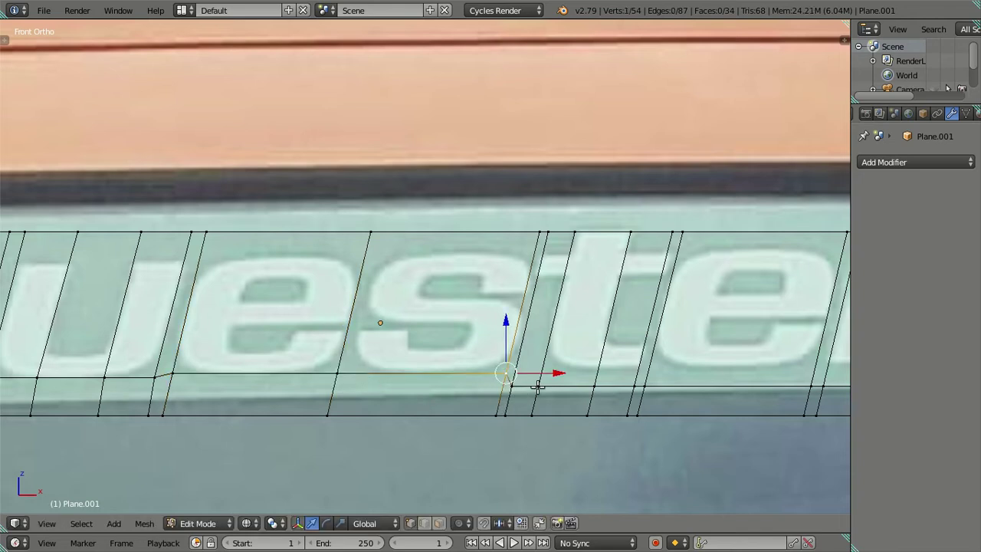
key("g")
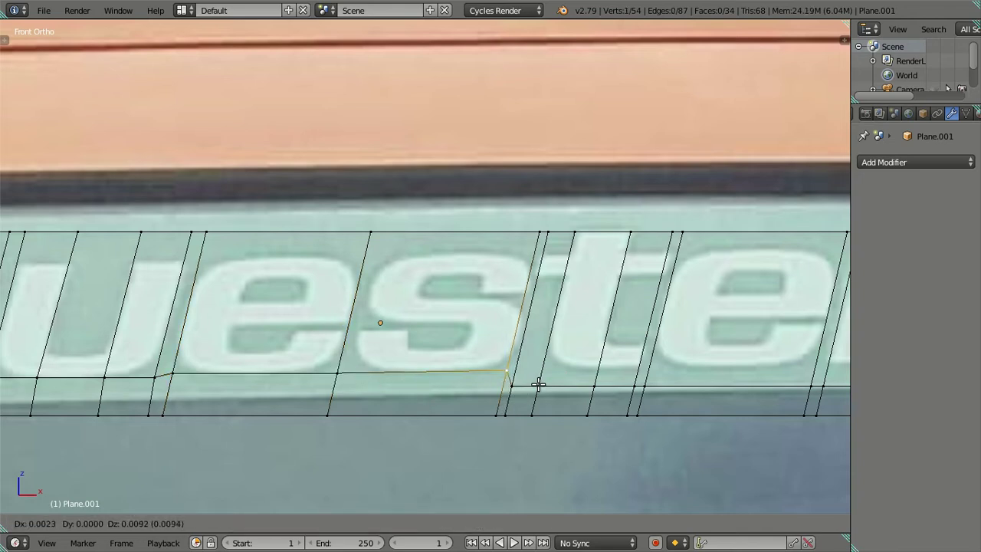
left_click(539, 385)
Raise the bottom edges under the 't' to the letter's base.
middle_click_drag(585, 380, 434, 372, "shift")
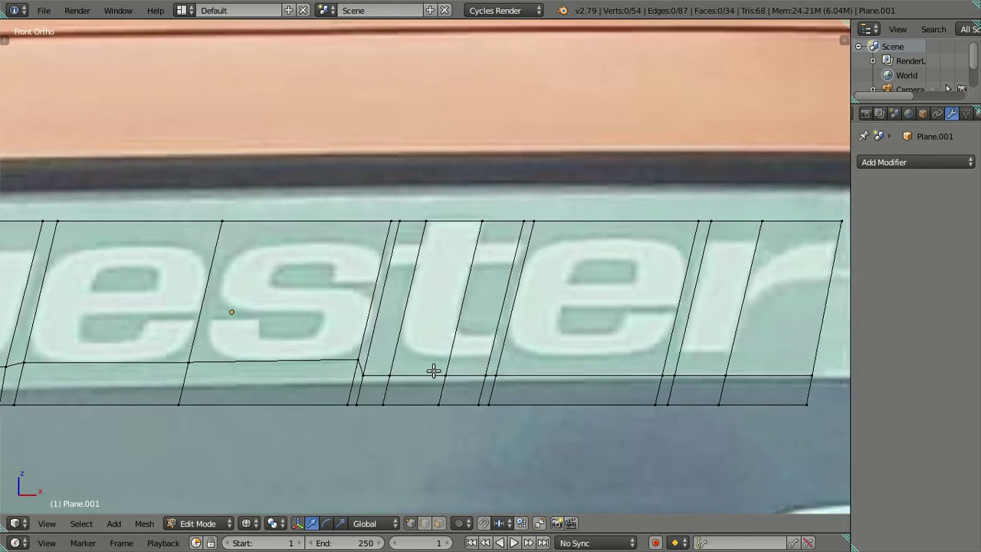
right_click(489, 376, "ctrl")
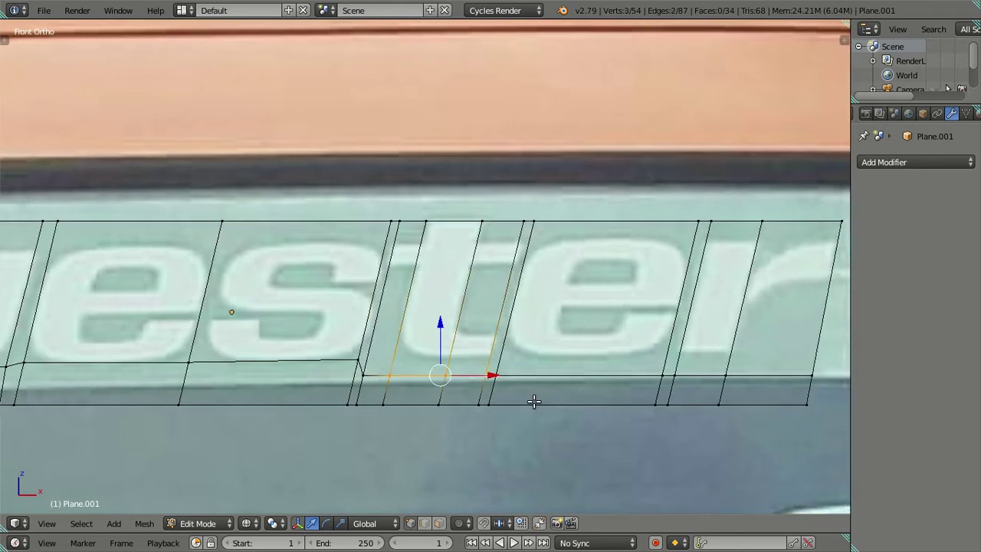
key("g")
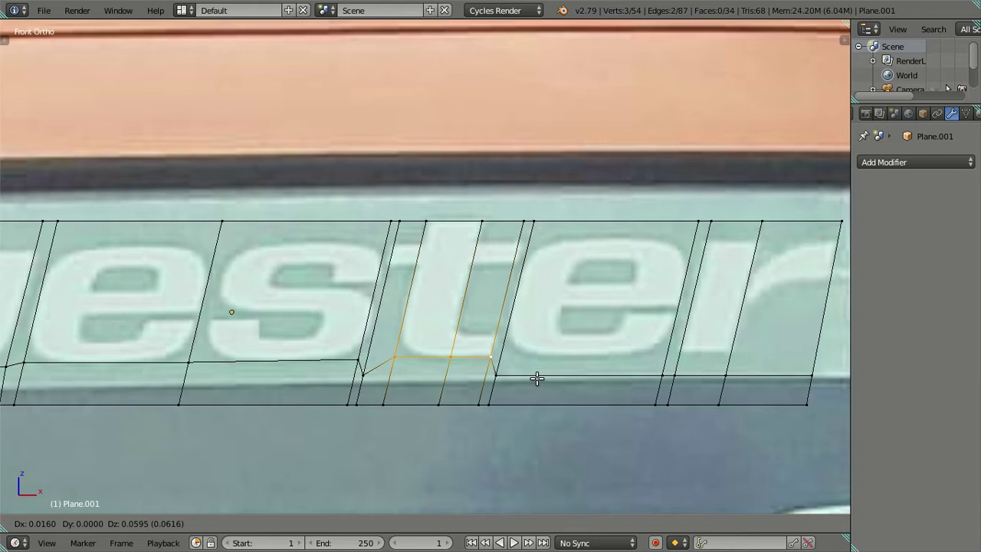
left_click(536, 378)
Raise the bottom edges under the last 'e' and the 'r'.
middle_click_drag(589, 375, 501, 373, "shift")
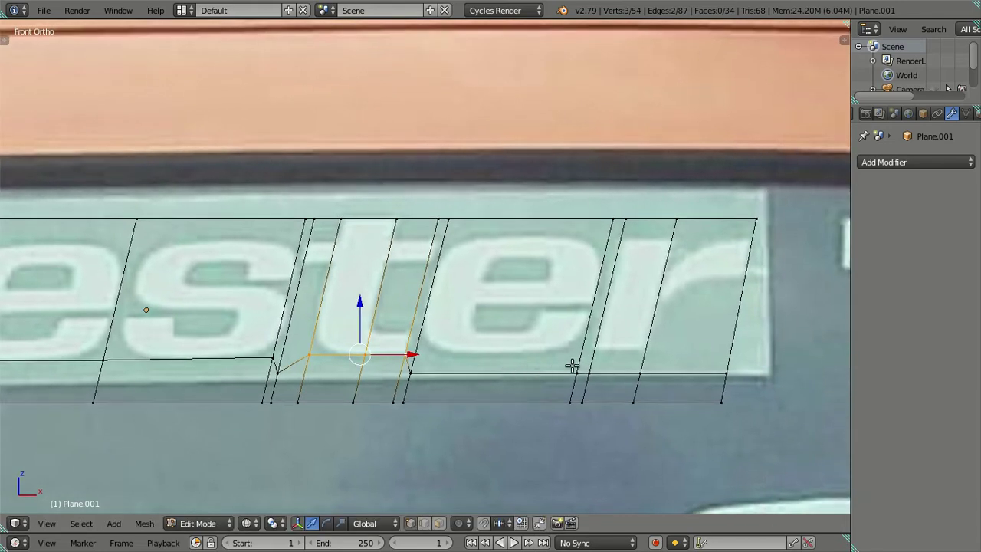
right_click(412, 372)
right_click(576, 375, "shift")
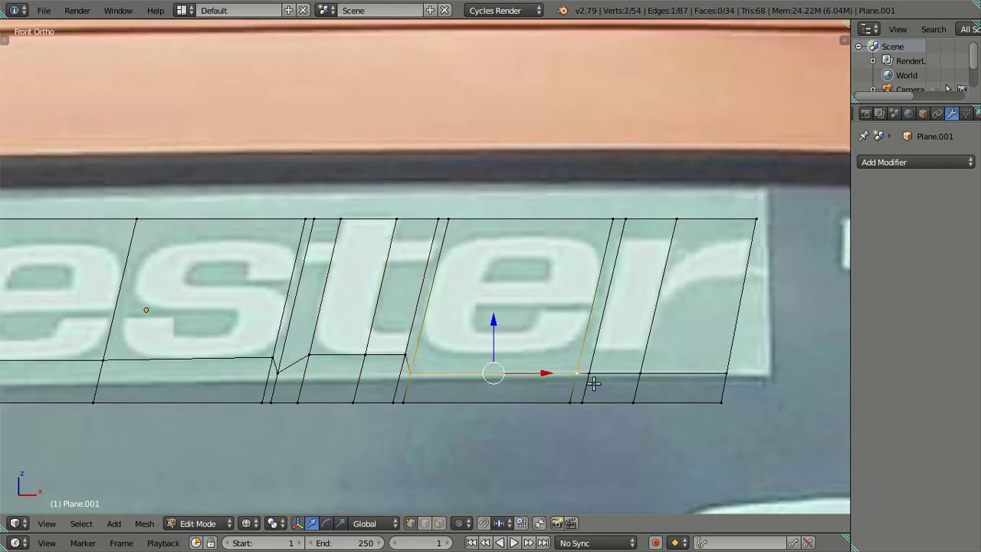
key("g")
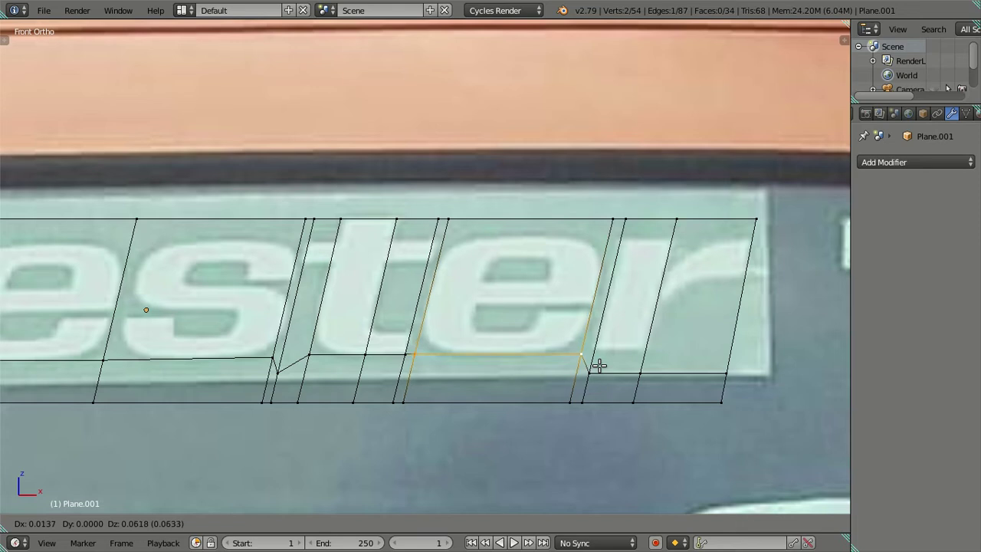
left_click(599, 365)
right_click(590, 373)
right_click(642, 373, "shift")
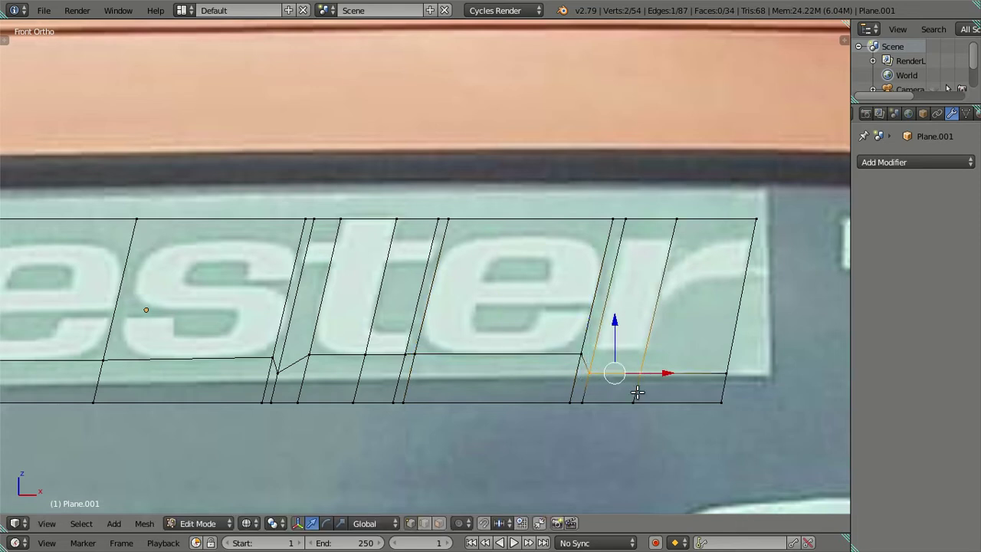
key("g")
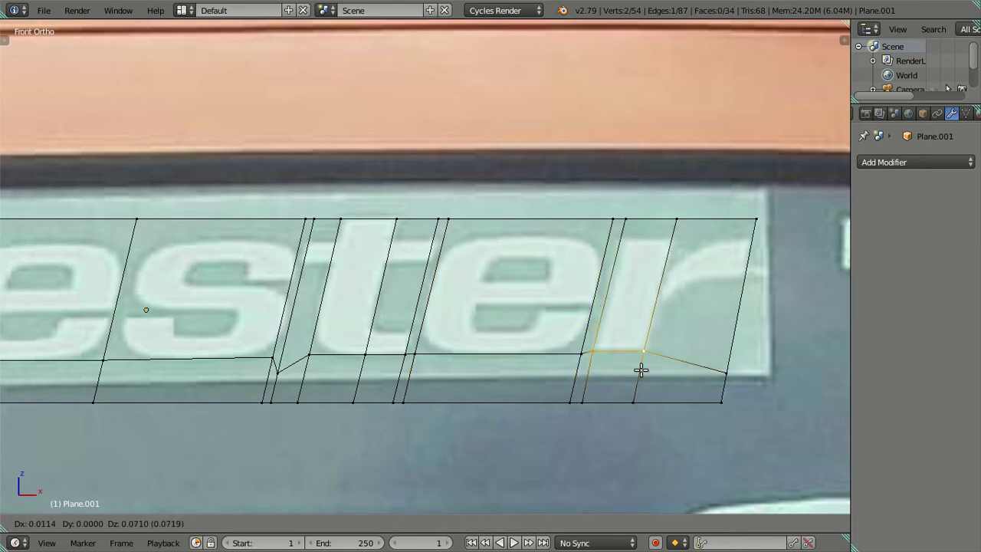
left_click(641, 370)
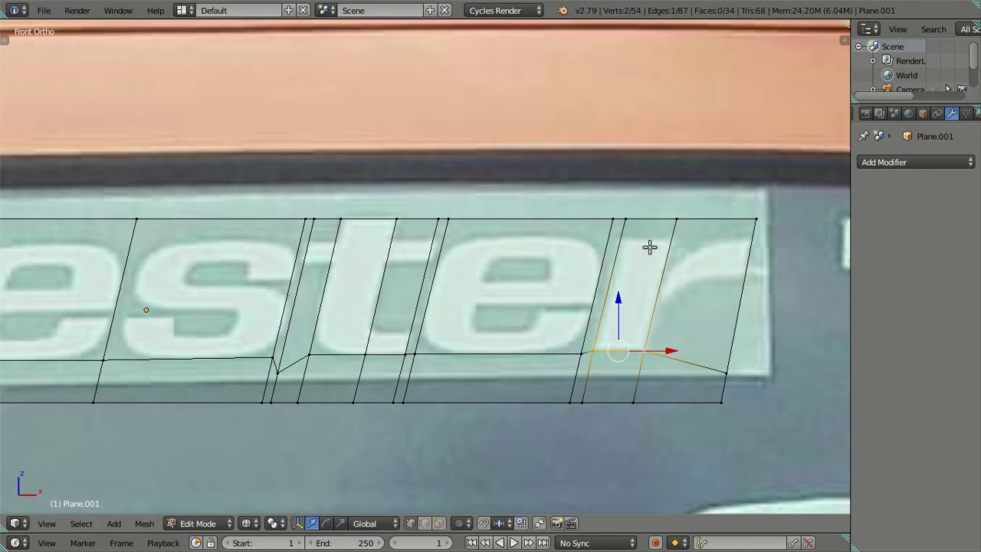
key("ctrl+r")
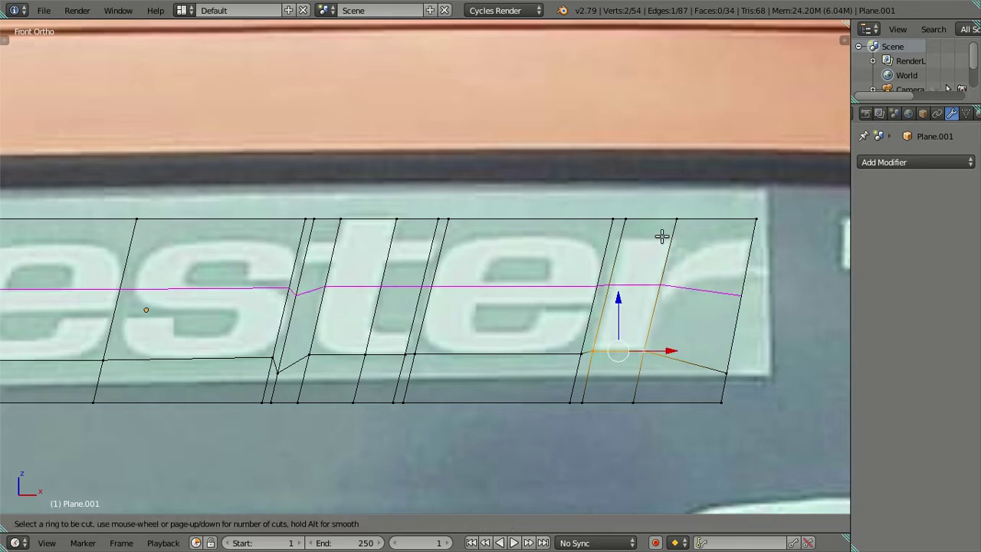
Place a horizontal loop cut near the letters' top and raise the top-right corner vertex.
left_click(662, 236)
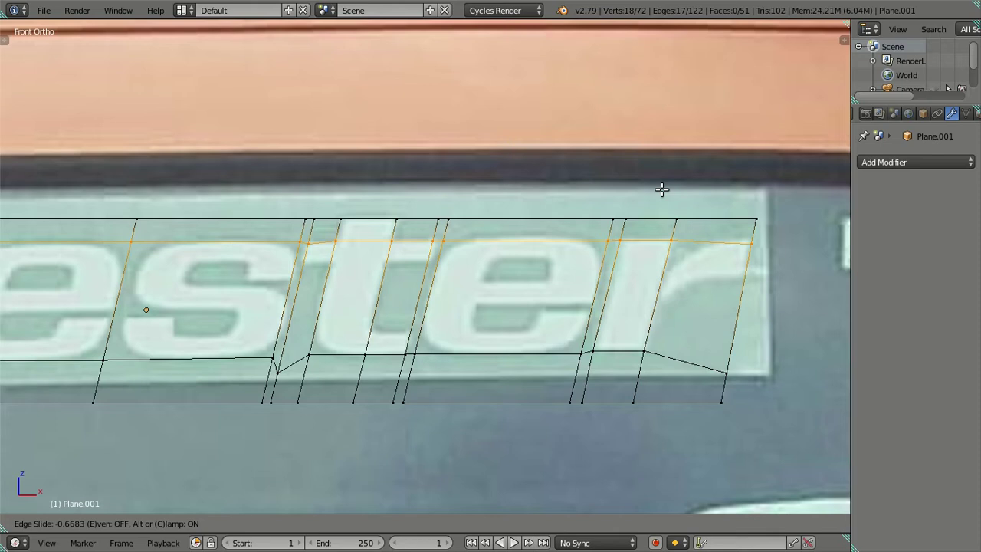
left_click(662, 189)
right_click(747, 242)
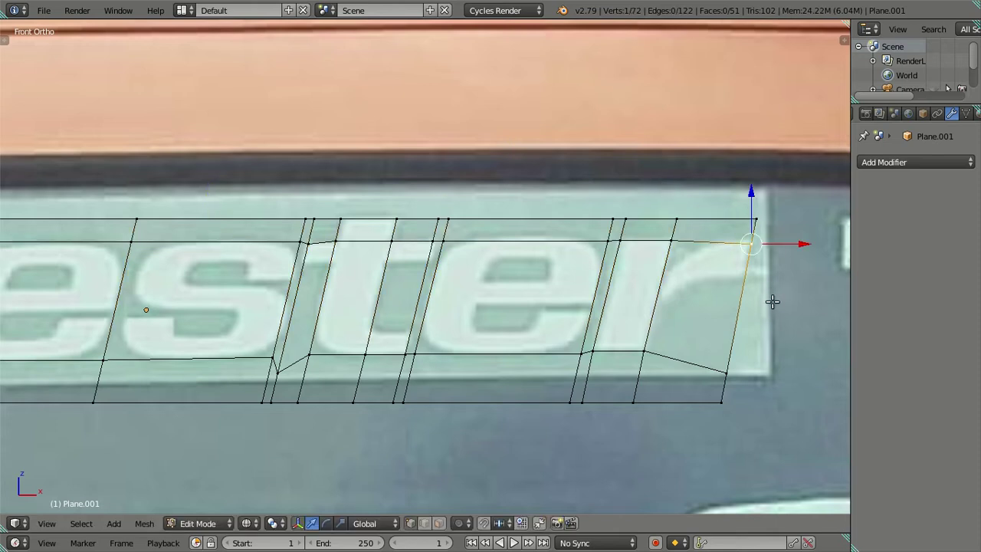
key("g")
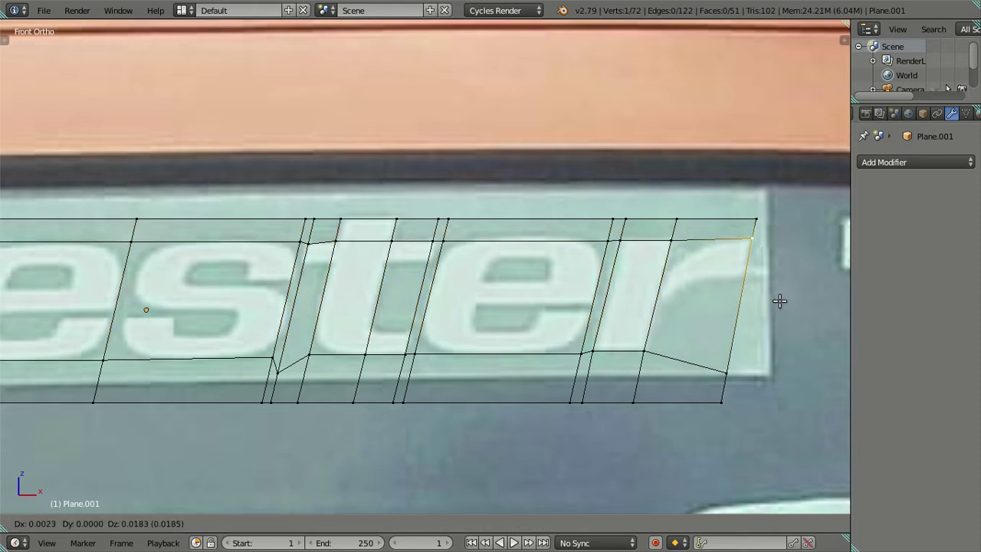
left_click(779, 301)
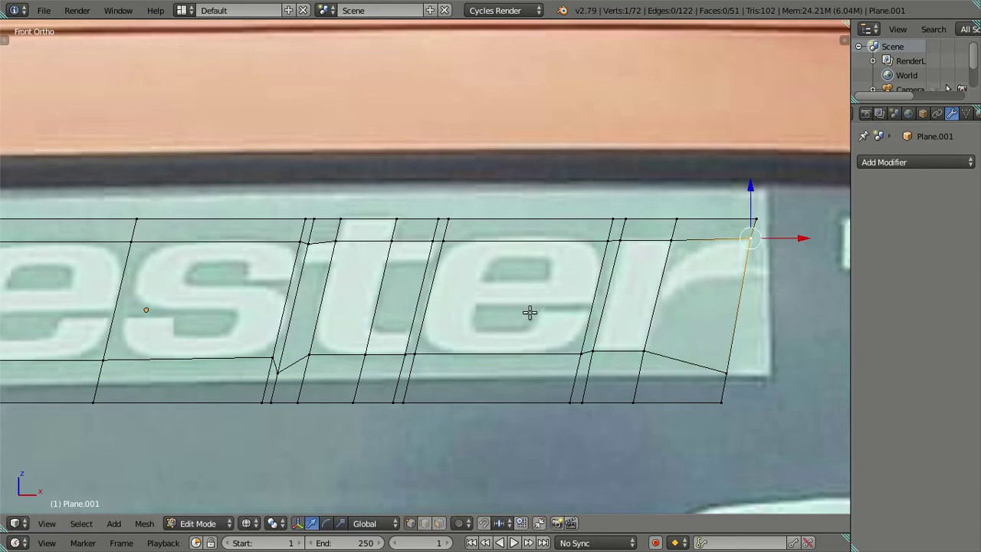
Move the top vertex at the s–t gap up and right onto the letter.
key("a")
scroll(401, 312, "down", 1)
scroll(495, 335, "up", 3)
right_click(526, 295)
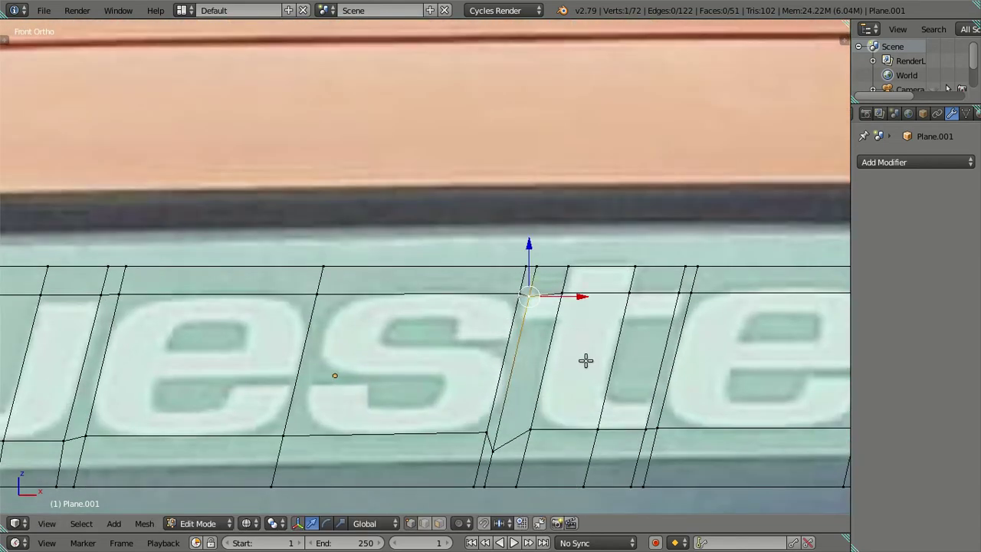
key("g")
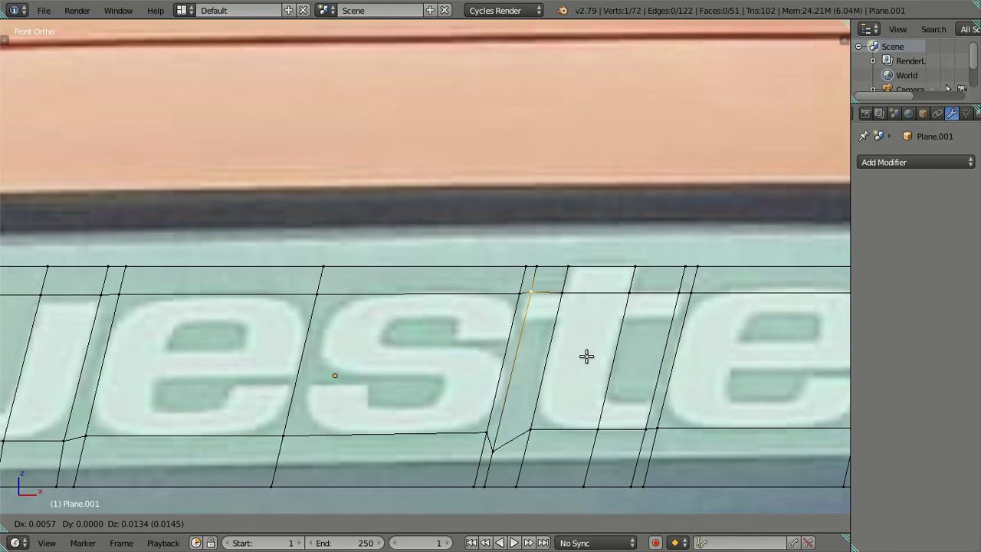
left_click(586, 355)
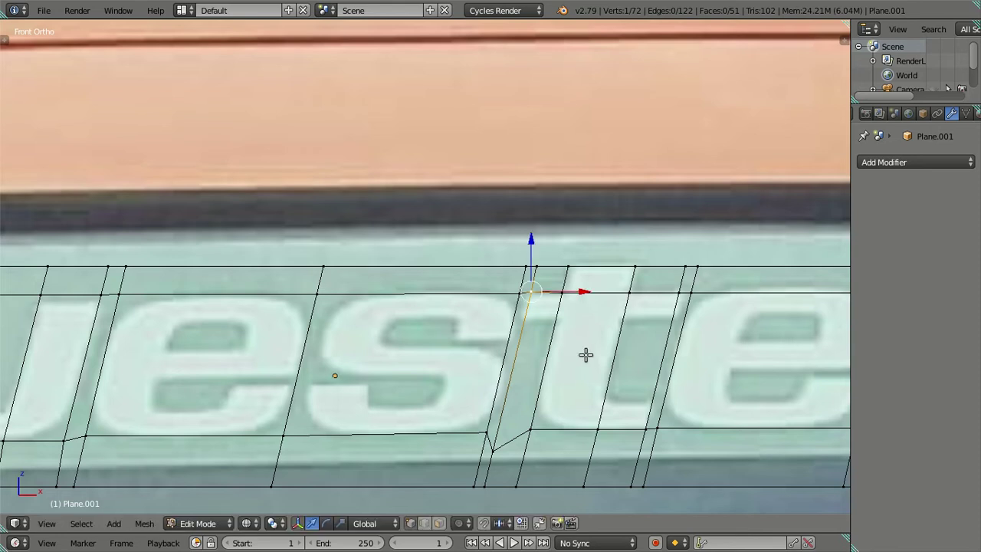
Try moving the top vertex between 's' and 't', then select a vertex past the 's'.
scroll(536, 349, "down", 1)
middle_click_drag(496, 361, 557, 381, "shift")
key("a")
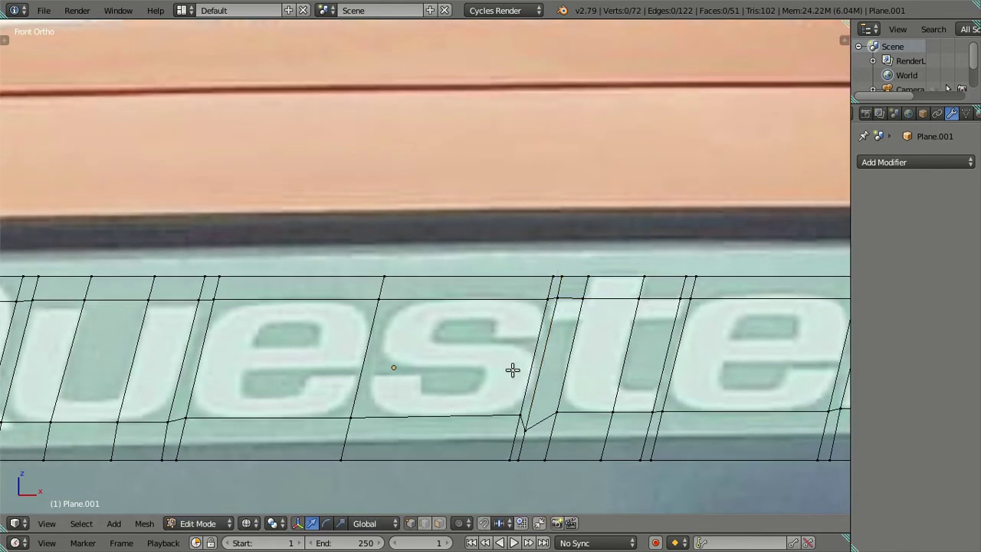
scroll(572, 375, "down", 2, "ctrl")
scroll(573, 355, "down", 1, "ctrl")
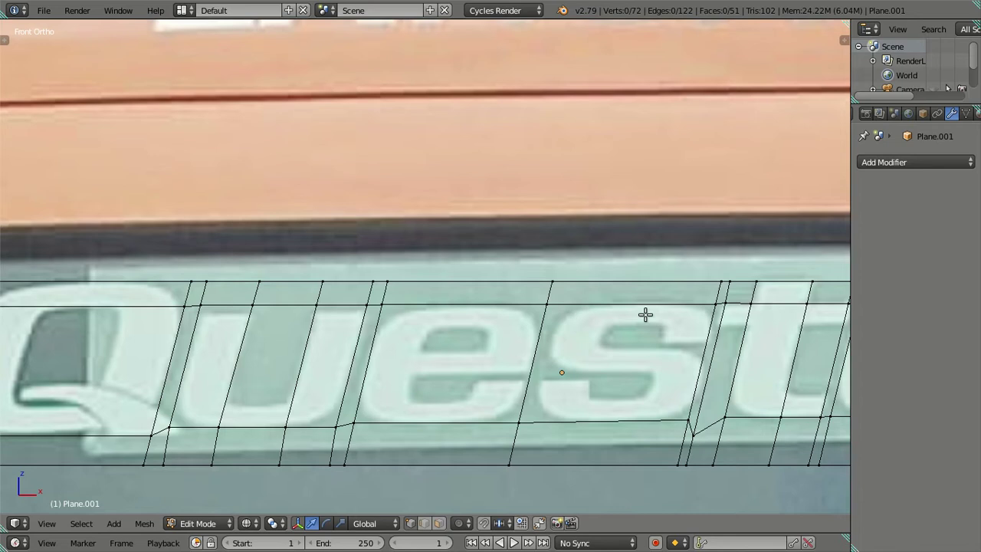
scroll(602, 312, "up", 2)
scroll(628, 320, "up", 1)
right_click(691, 321)
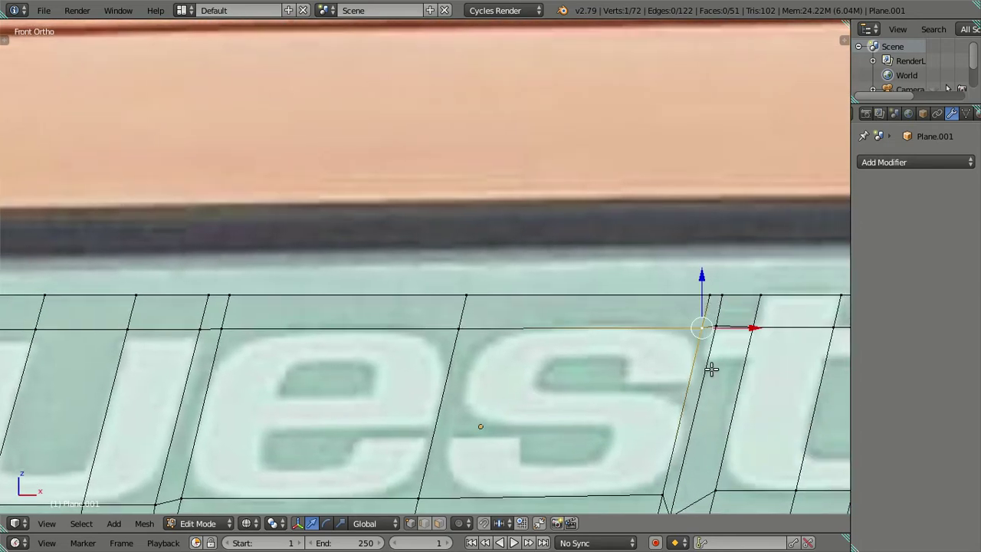
key("g")
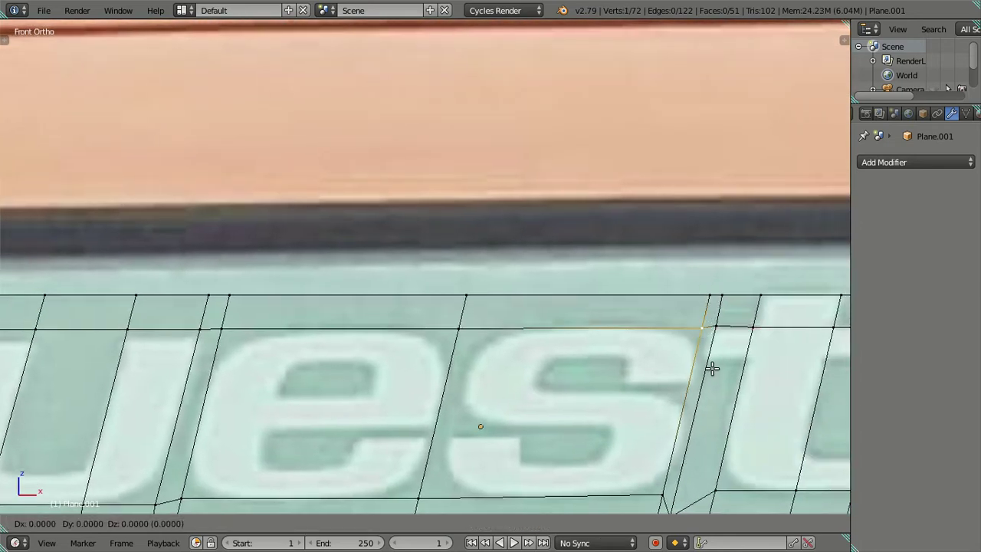
right_click(712, 368)
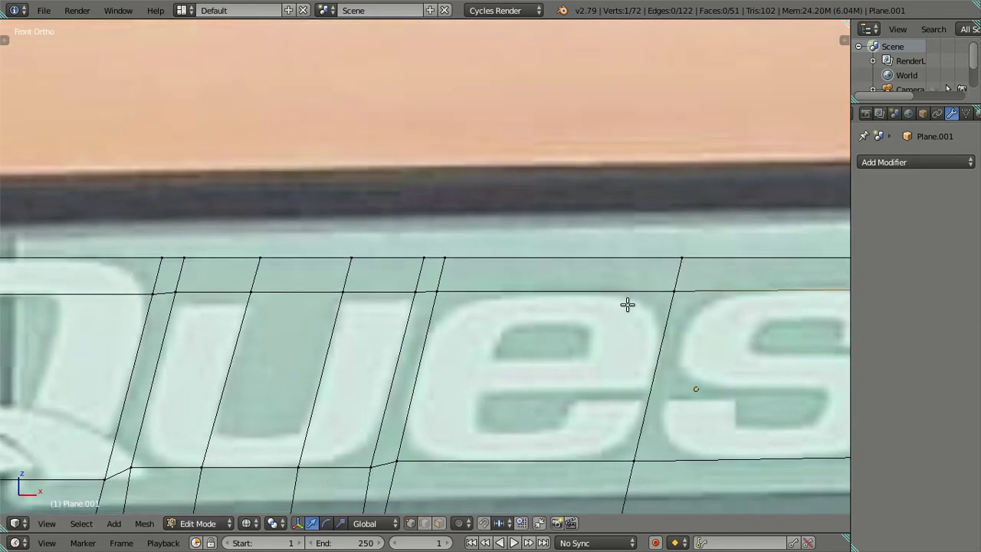
middle_click_drag(399, 338, 628, 304, "shift")
right_click(660, 291)
Add vertical loop cuts through the mesh and across the letter 's'.
key("ctrl+r")
left_click(716, 296)
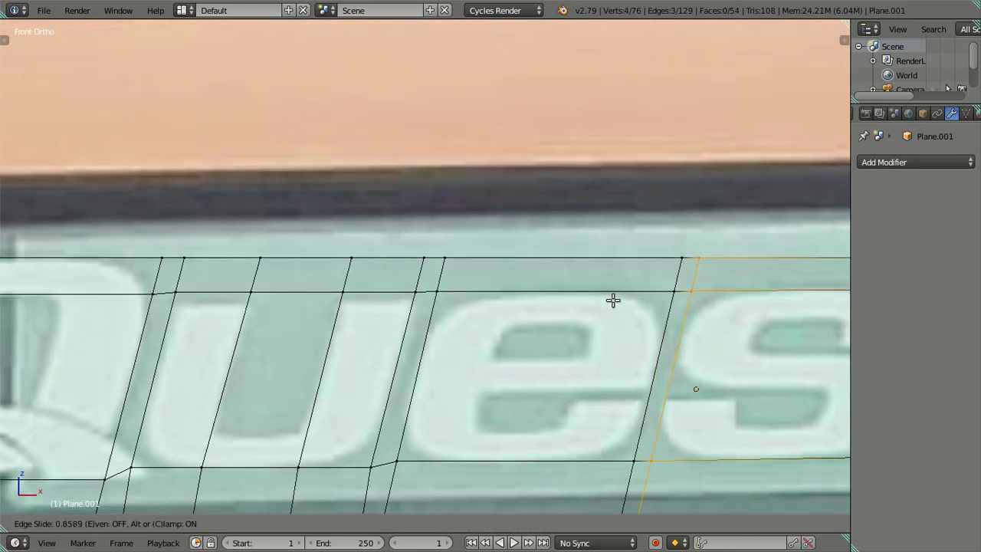
left_click(615, 302)
scroll(636, 322, "down", 1)
middle_click_drag(657, 346, 606, 331, "shift")
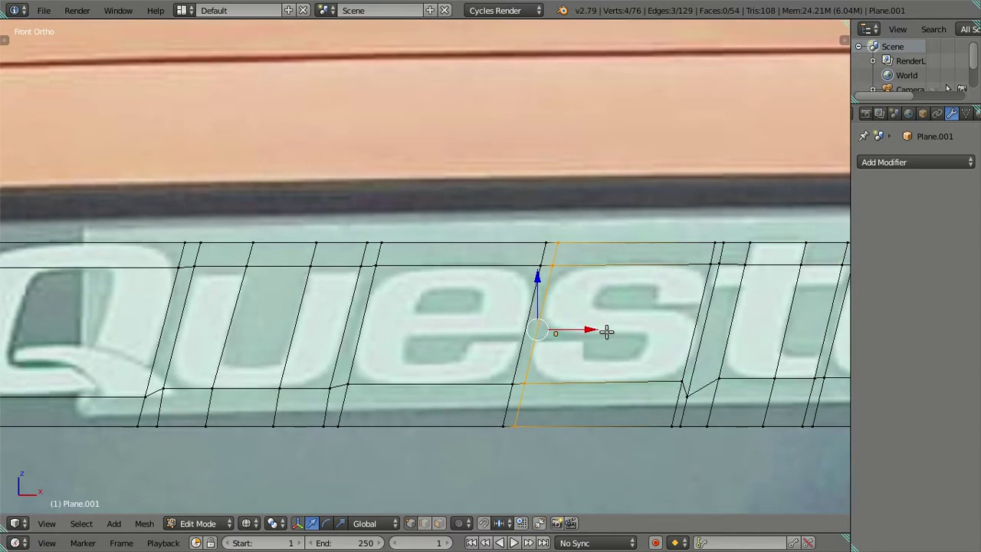
key("ctrl+r")
left_click(586, 294)
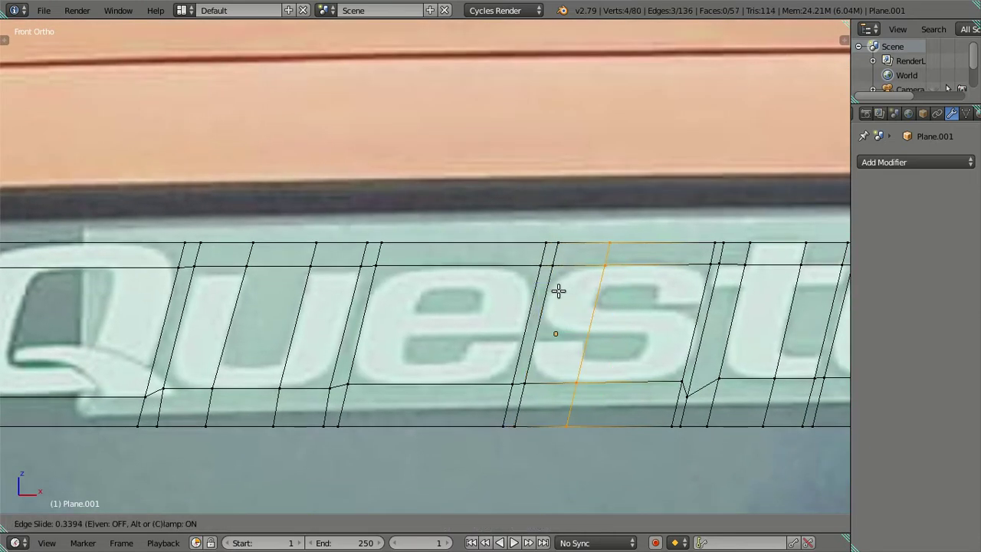
left_click(558, 290)
Add three more vertical loop cuts, two of them through the 'e'.
key("ctrl+r")
left_click(639, 286)
left_click(626, 288)
middle_click_drag(429, 337, 528, 300, "shift")
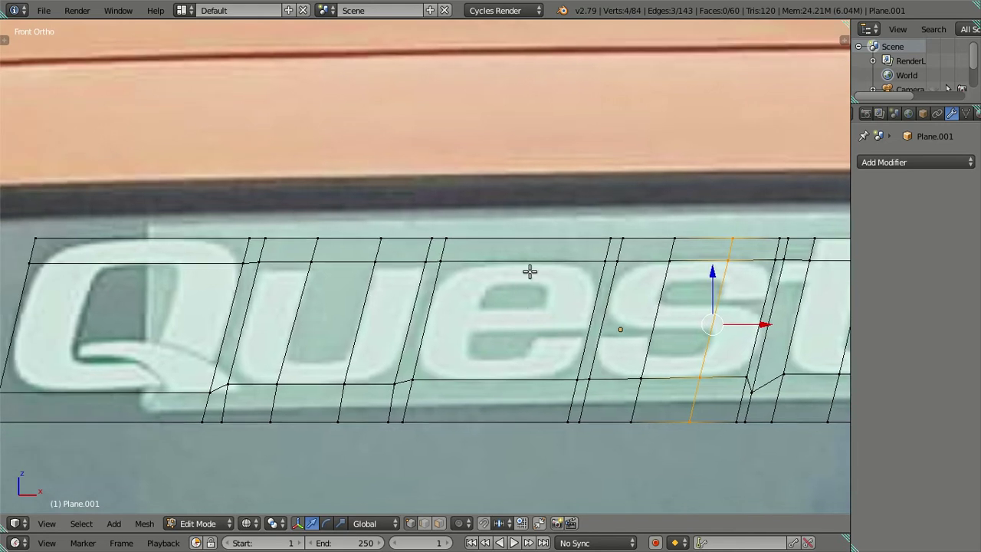
key("ctrl+r")
left_click(529, 270)
left_click(560, 284)
key("ctrl+r")
left_click(481, 273)
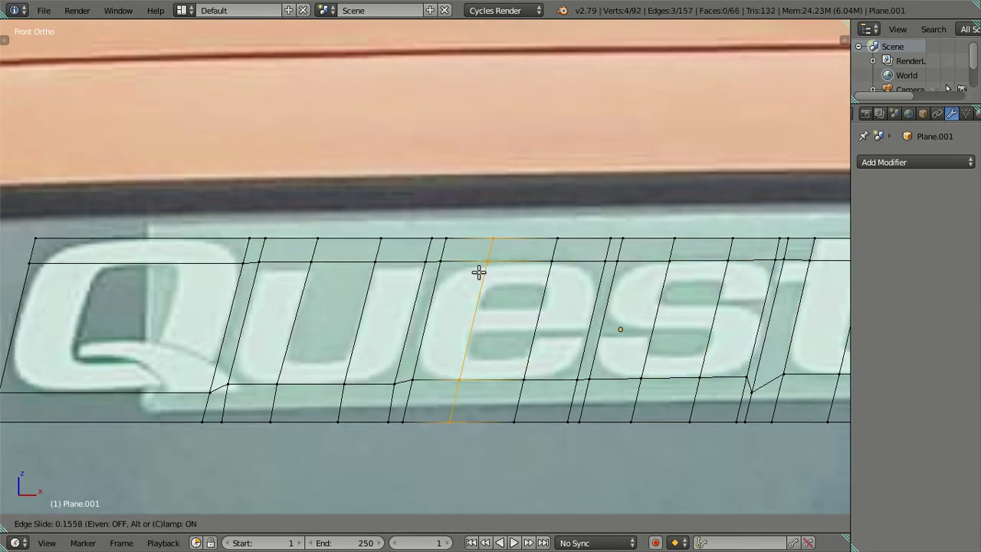
left_click(479, 272)
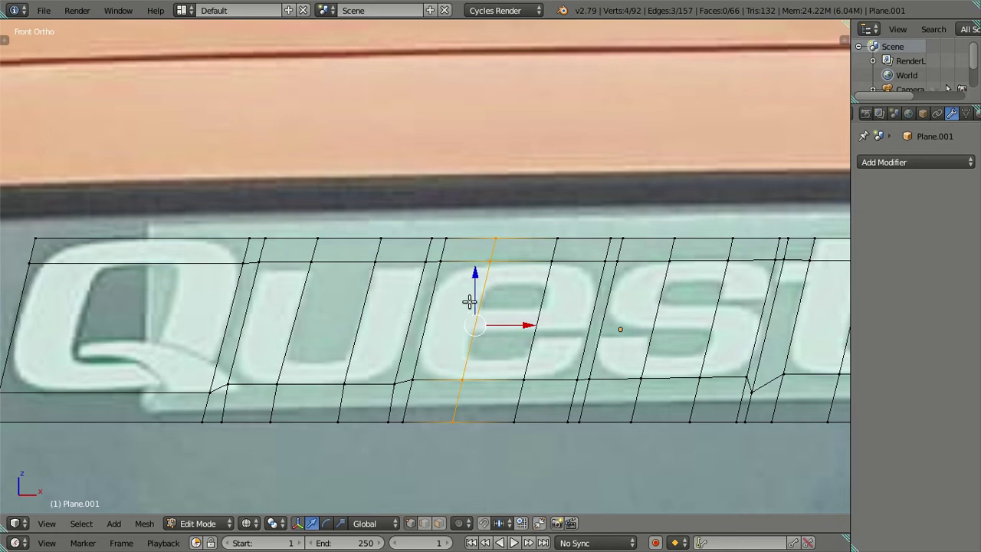
Select the top edges along the strip, starting and cancelling a move.
scroll(470, 302, "up", 2)
left_click(449, 257)
left_click(666, 257, "ctrl")
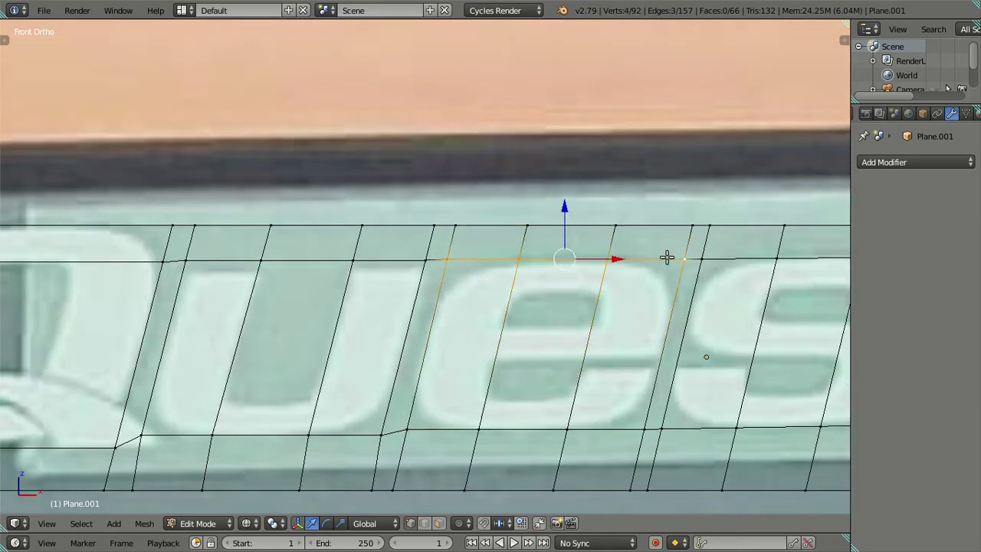
key("g")
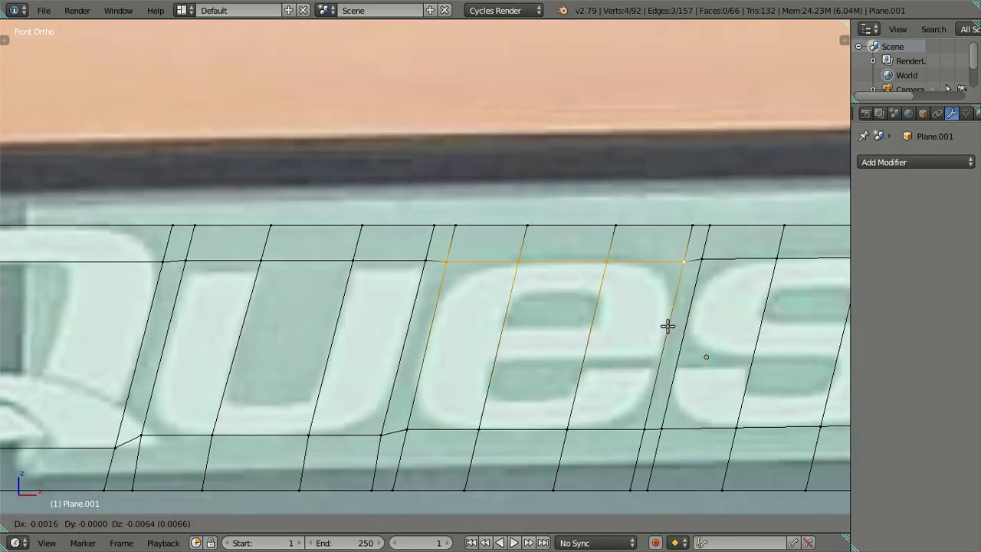
key("Escape")
middle_click_drag(424, 344, 526, 357, "shift")
Lower the top edges above the 'u' to the letter's height.
left_click(528, 274)
left_click(291, 276, "ctrl")
key("g")
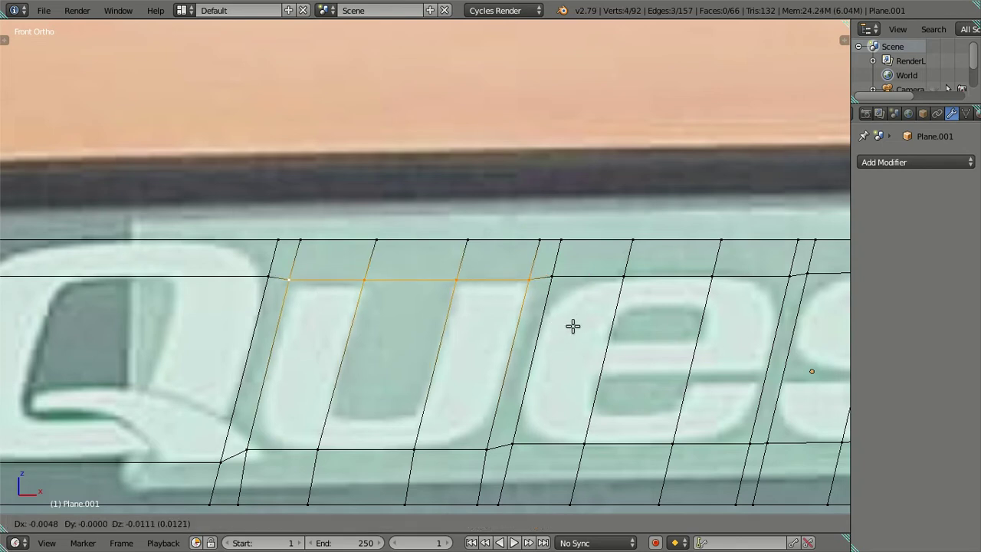
left_click(572, 328)
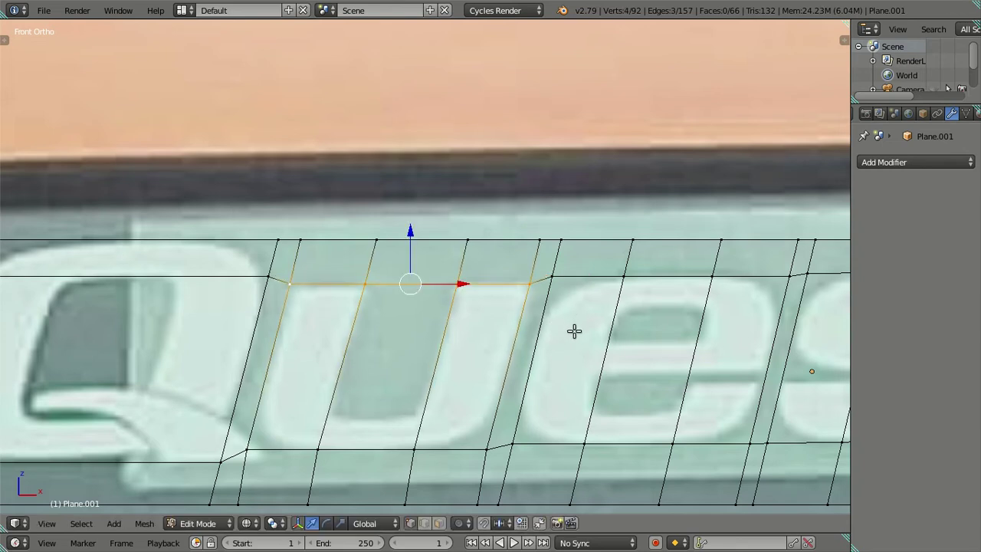
key("g")
right_click(670, 276)
Raise the top edge above the last 'e' to match its height.
scroll(634, 290, "down", 3)
middle_click_drag(621, 303, 348, 330, "shift")
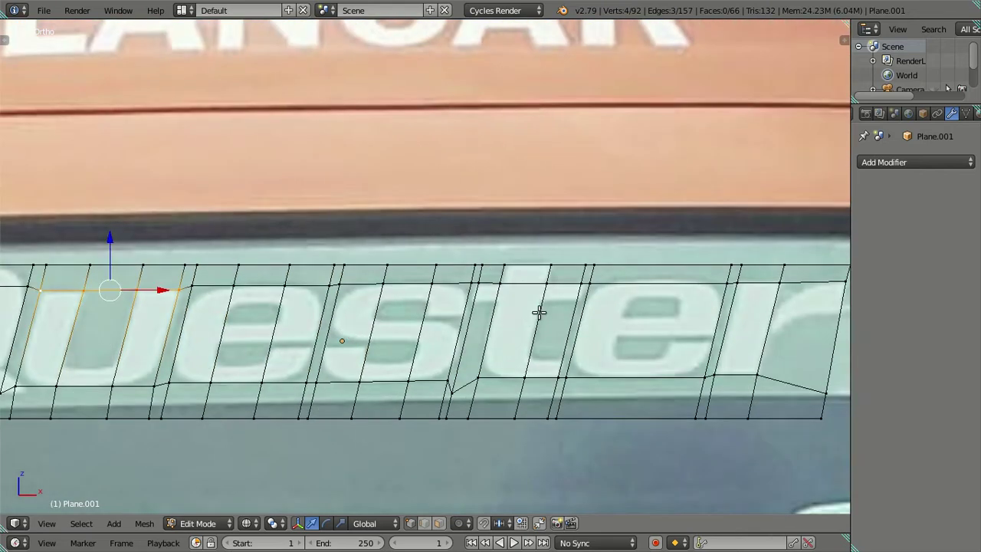
scroll(530, 313, "up", 2)
scroll(534, 305, "up", 1)
right_click(515, 297)
right_click(667, 297, "shift")
middle_click_drag(657, 333, 586, 301, "shift")
scroll(586, 300, "up", 1)
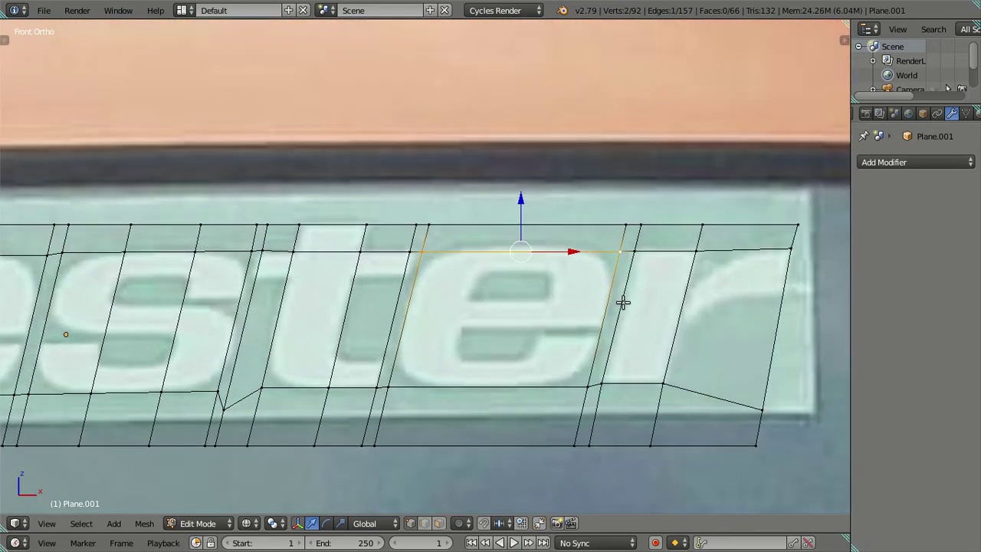
key("g")
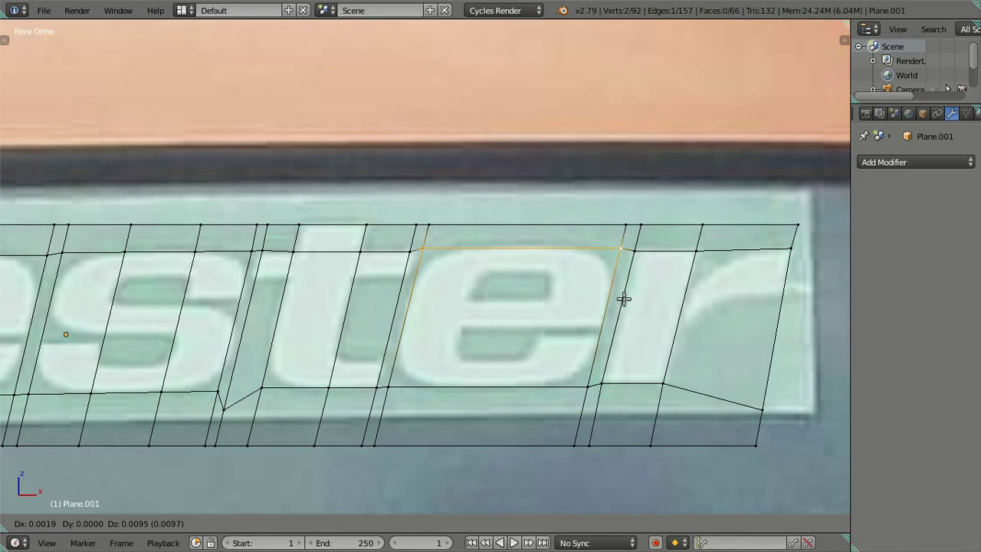
left_click(624, 299)
key("a")
Pan along the word to bring the mesh's right end into view.
scroll(508, 319, "down", 2)
middle_click_drag(447, 347, 626, 320, "shift")
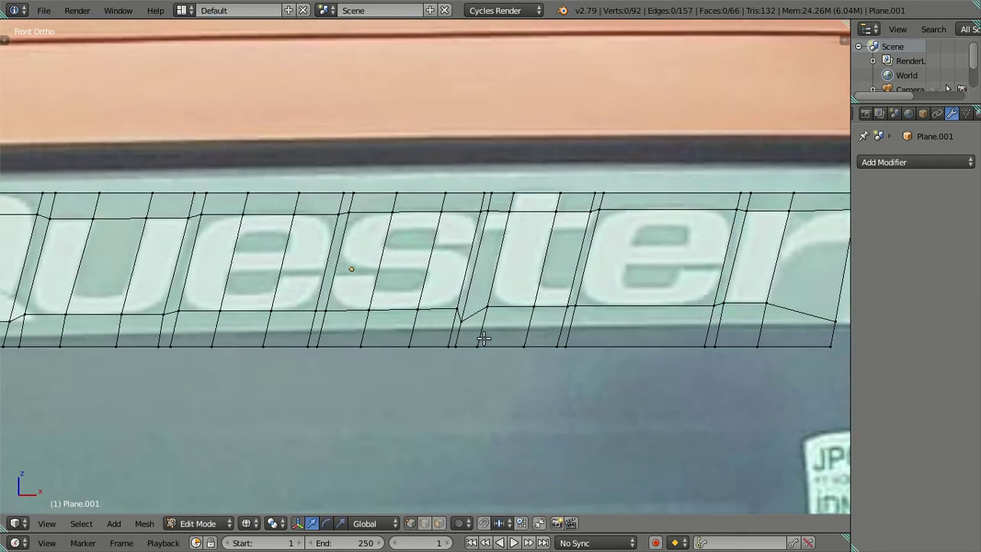
mouse_move(387, 330)
middle_mouse_down("shift")
mouse_move(529, 332)
mouse_move(476, 324)
middle_mouse_up("shift")
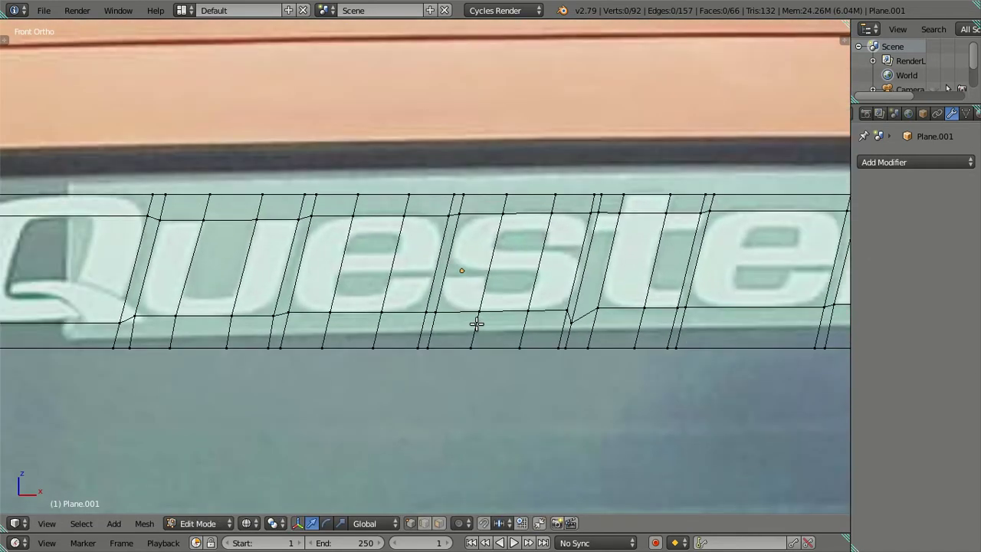
scroll(477, 323, "down", 2)
middle_click_drag(601, 309, 440, 335, "shift")
scroll(592, 334, "up", 2)
middle_click_drag(586, 333, 452, 332, "shift")
Add two vertical loop cuts through the final 'e' of 'ester'.
key("ctrl+r")
left_click(431, 343)
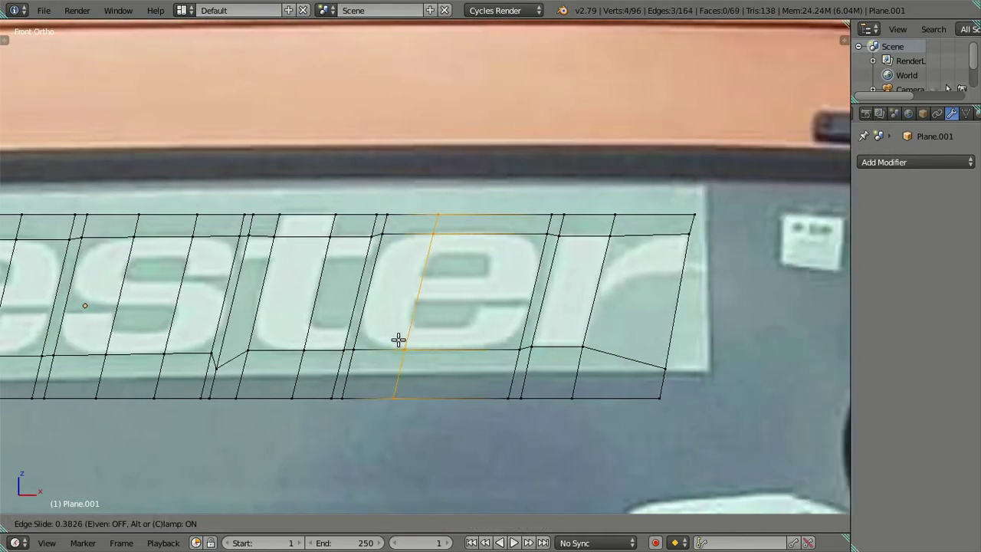
left_click(399, 341)
key("ctrl+r")
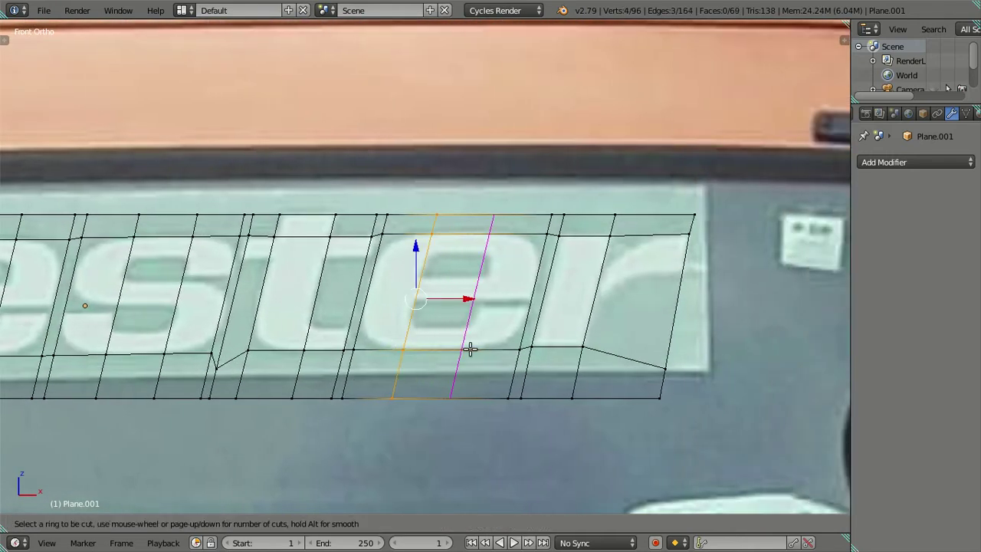
left_click(472, 342)
left_click(473, 346)
key("a")
middle_click_drag(419, 340, 468, 344, "shift")
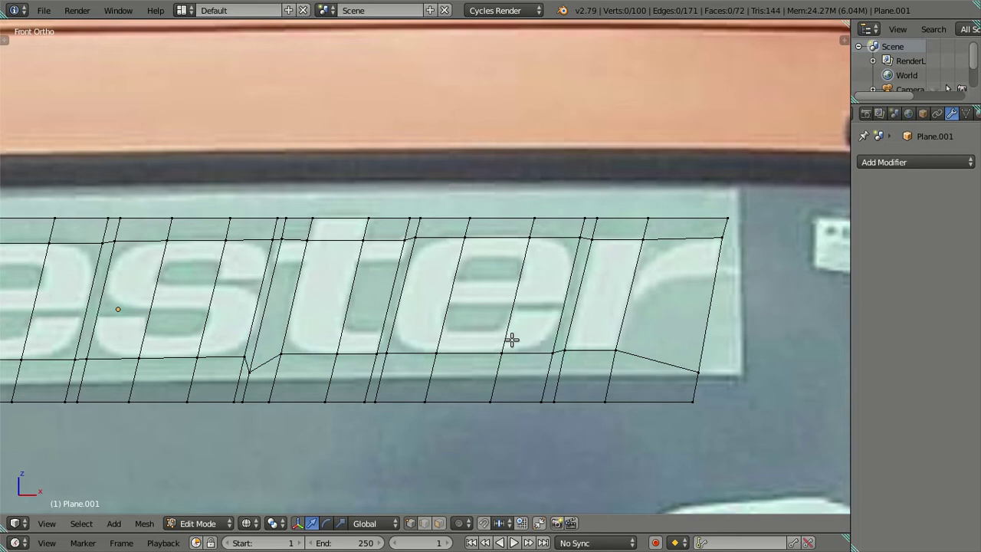
Cut a horizontal edge loop along the midline of the Quester mesh.
key("ctrl+e")
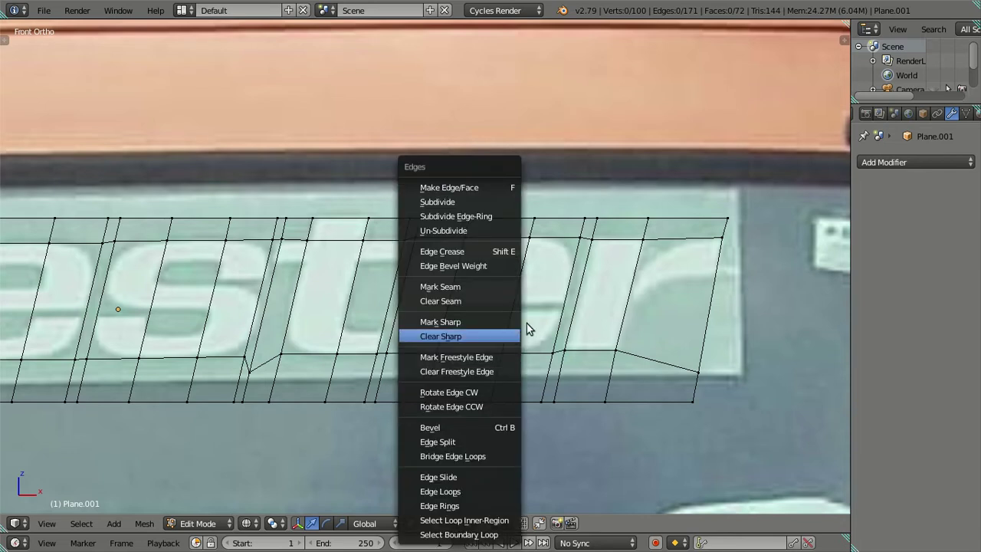
key("ctrl+r")
left_click(500, 322)
right_click(501, 322)
key("g")
key("g")
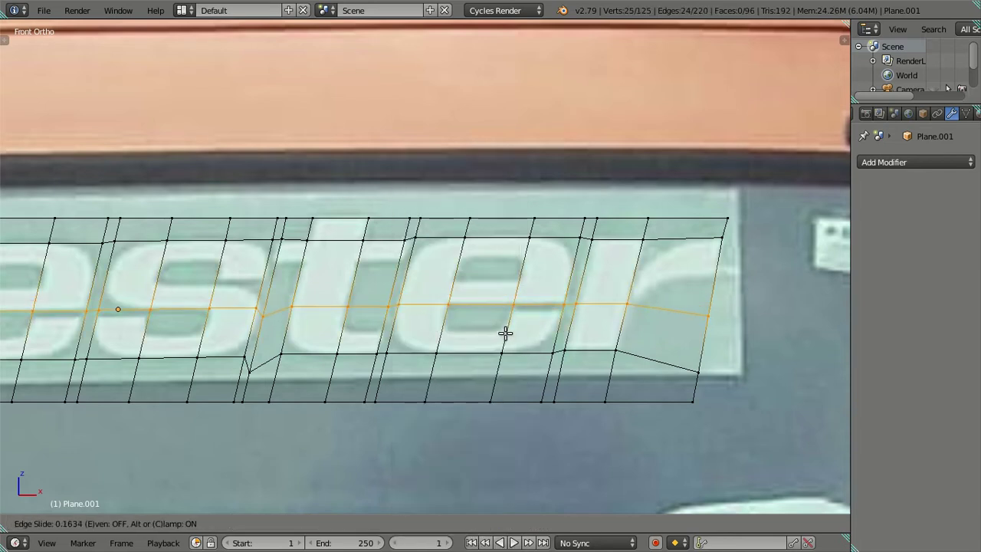
left_click(505, 332)
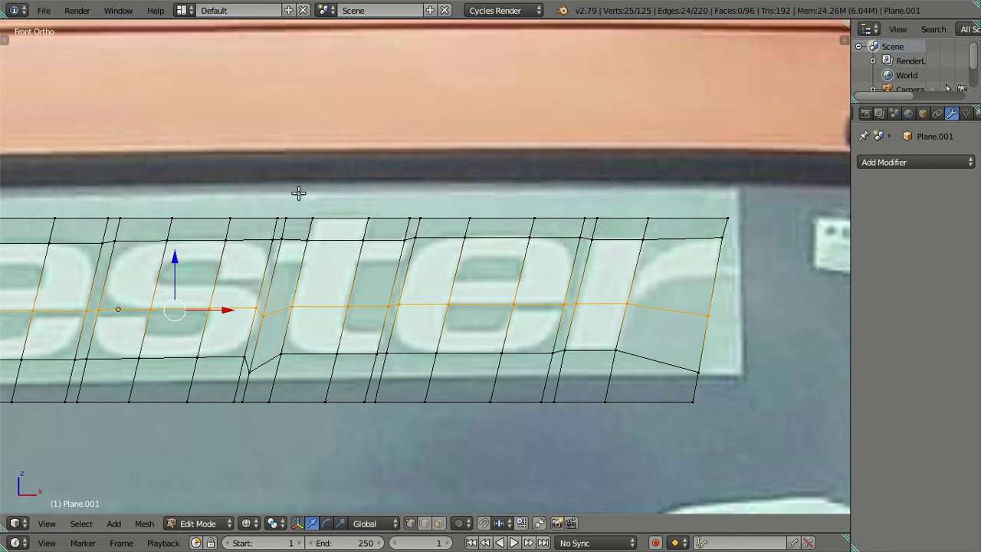
mouse_move(296, 290)
middle_mouse_down("shift")
mouse_move(379, 241)
mouse_move(583, 185)
middle_mouse_up("shift")
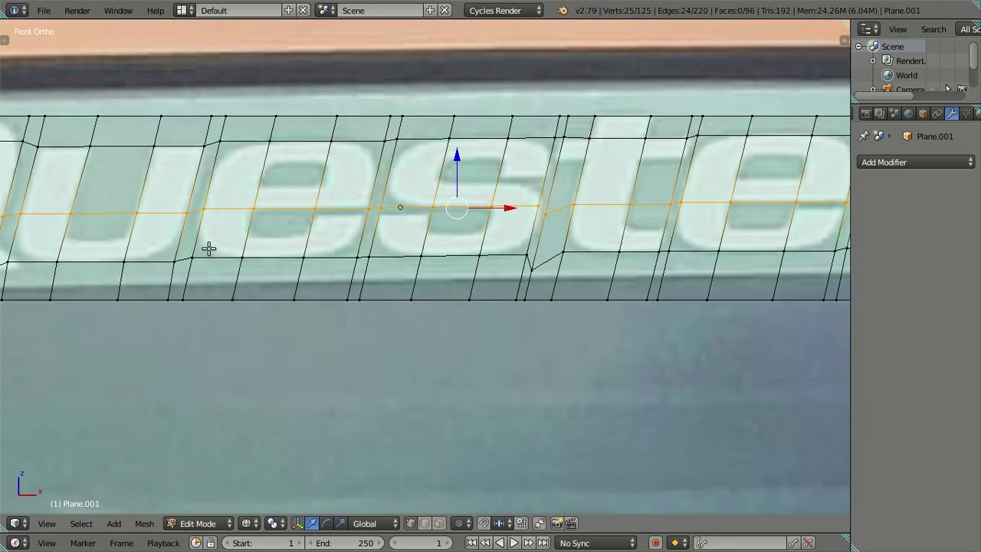
middle_click_drag(208, 247, 453, 247, "shift")
scroll(379, 226, "up", 1)
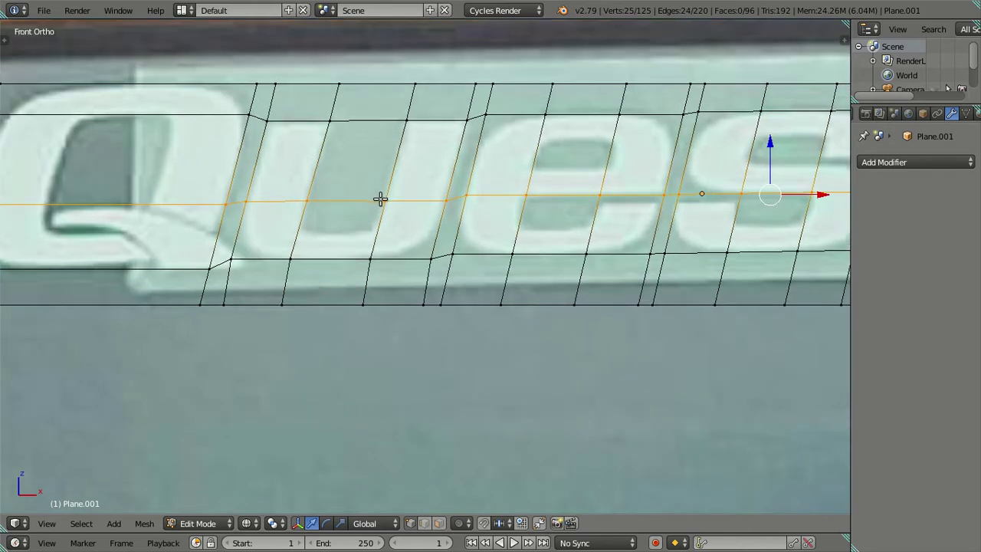
scroll(366, 204, "down", 3)
mouse_move(526, 243)
middle_mouse_down("shift")
mouse_move(339, 269)
mouse_move(320, 223)
middle_mouse_up("shift")
Add another horizontal edge loop across the letters, then deselect everything.
key("ctrl+r")
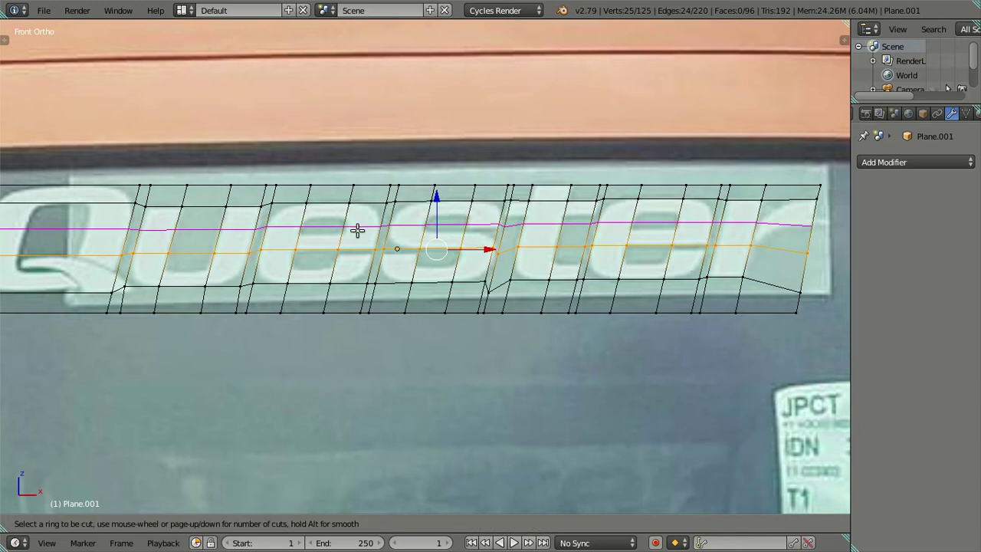
left_click(357, 230)
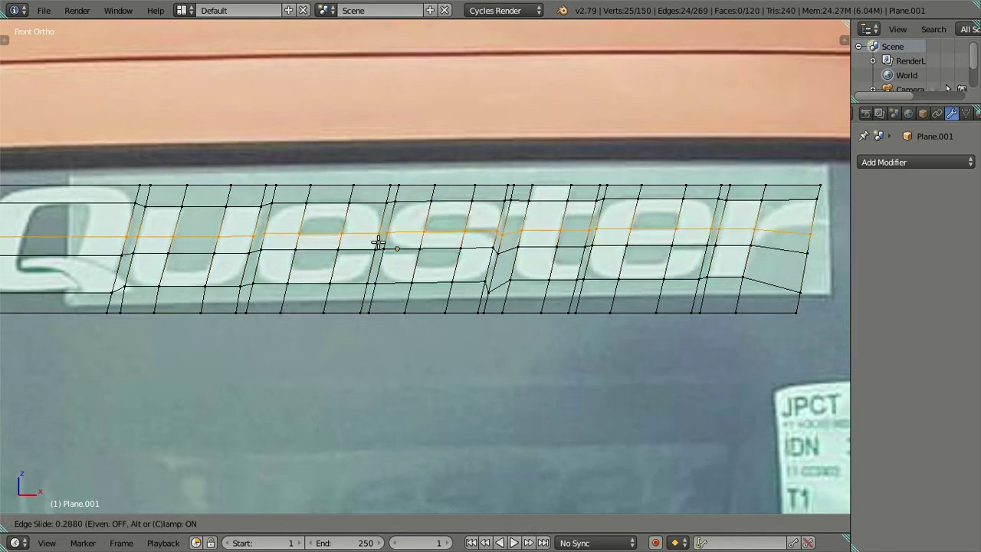
left_click(377, 243)
middle_click_drag(414, 273, 398, 282, "shift")
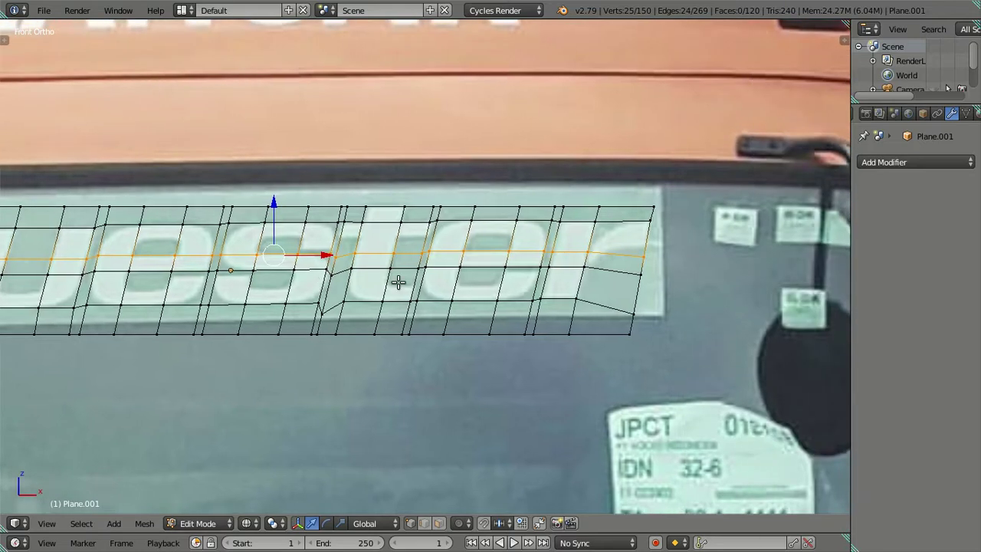
scroll(398, 282, "up", 1)
key("a")
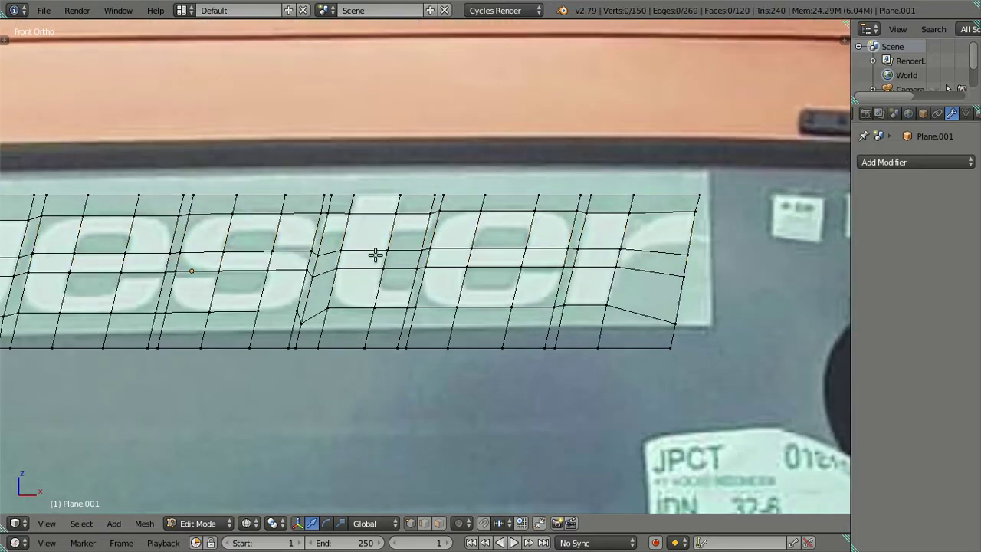
Add two more horizontal loop cuts, the last one near the top of the mesh.
key("ctrl+r")
left_click(513, 282)
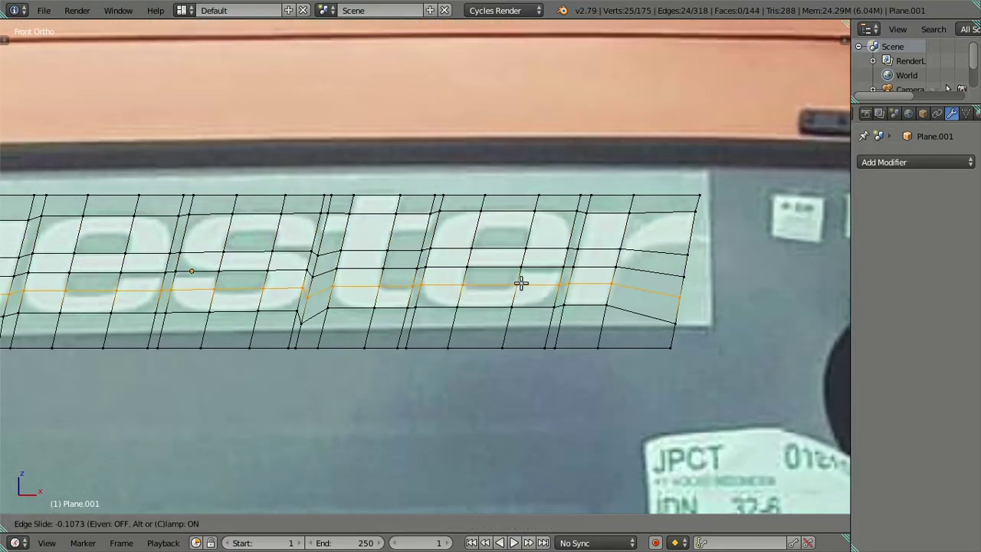
left_click(551, 294)
key("ctrl+r")
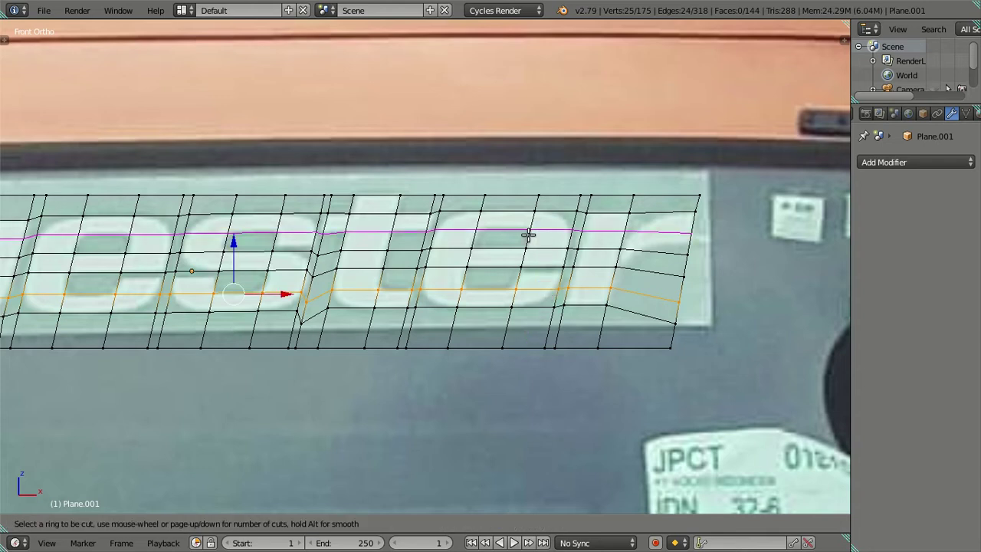
left_click(528, 235)
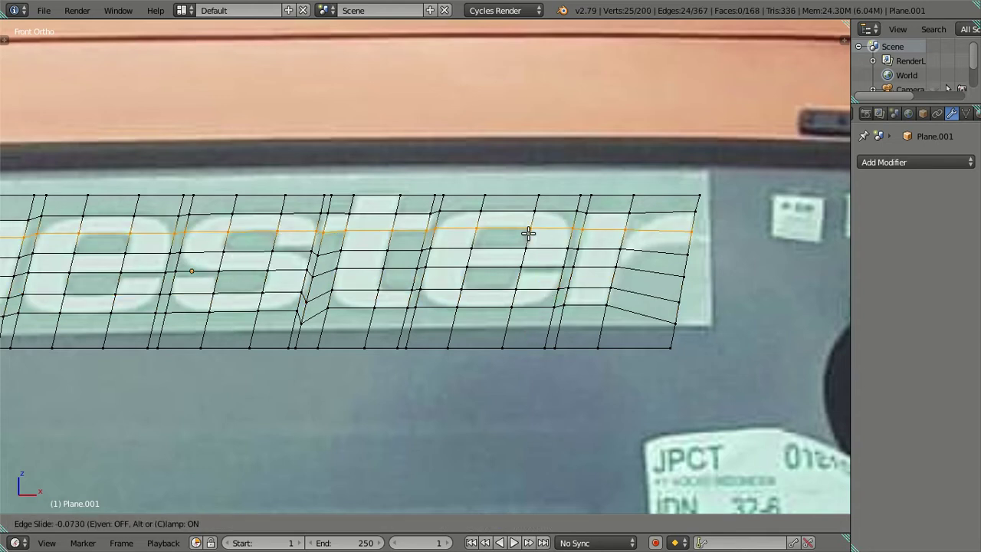
left_click(528, 233)
scroll(508, 245, "down", 1)
Zoom in on the Q end of the mesh and switch to Face select mode.
scroll(421, 299, "down", 1)
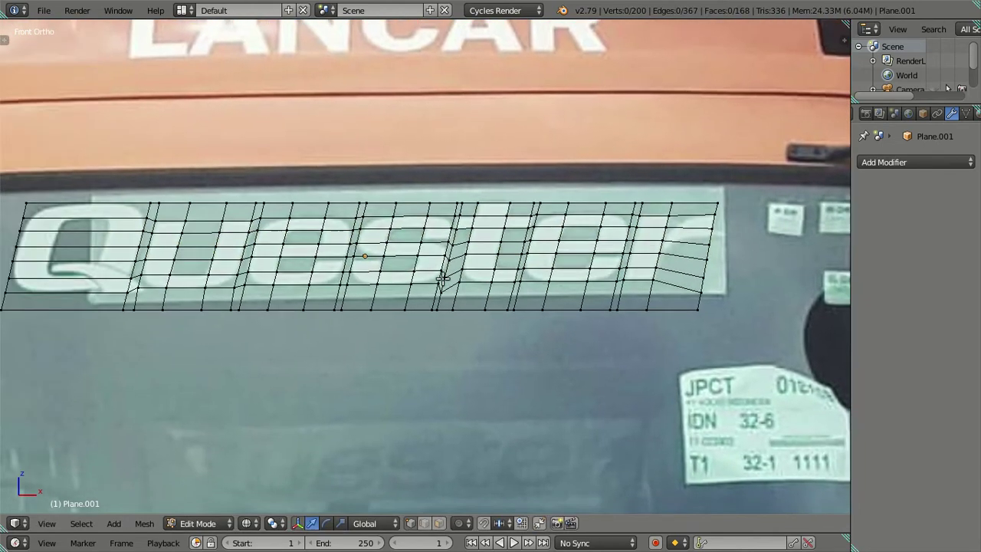
scroll(383, 292, "up", 1)
middle_click_drag(352, 289, 391, 286, "shift")
scroll(393, 287, "up", 1)
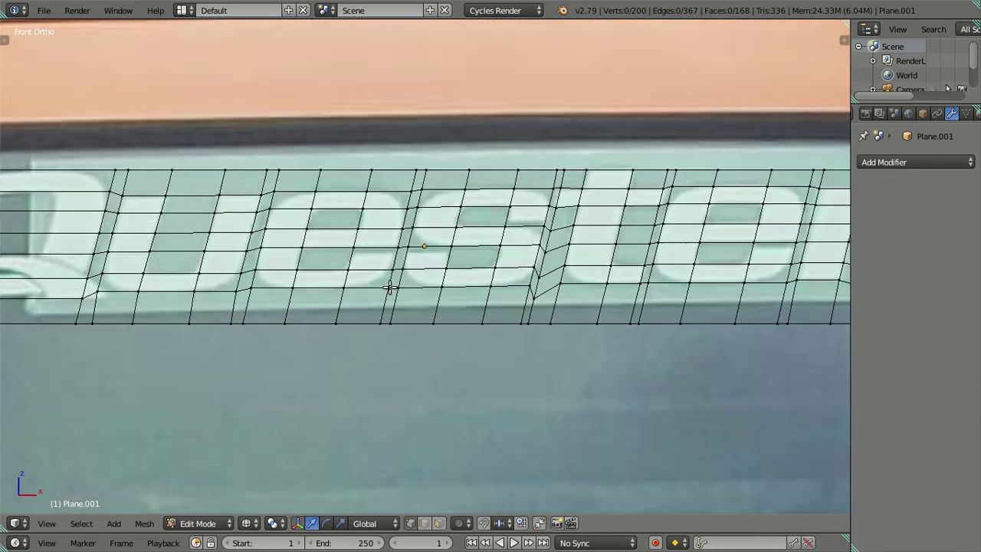
scroll(535, 242, "up", 1)
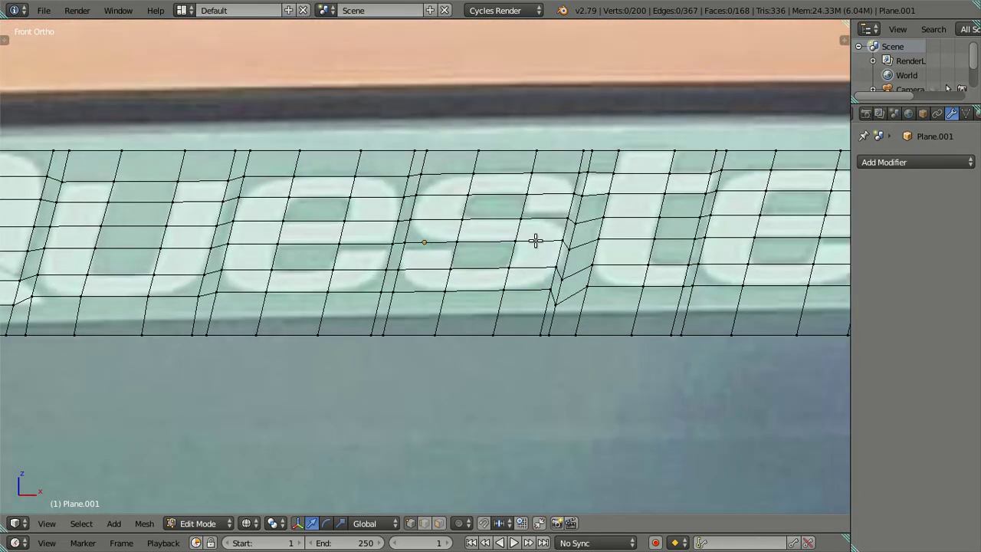
scroll(529, 237, "down", 2)
middle_click_drag(248, 300, 427, 289, "shift")
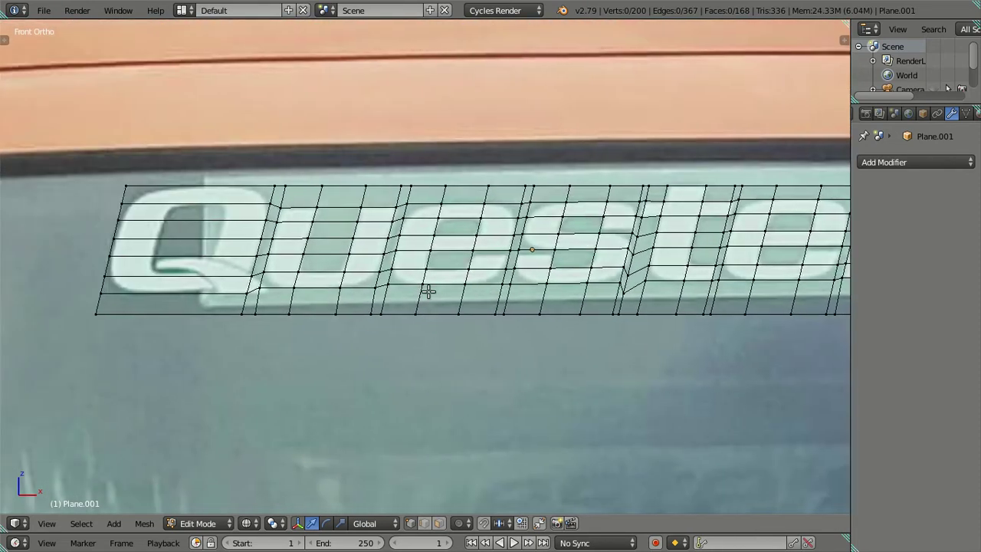
scroll(383, 311, "up", 1)
scroll(364, 334, "up", 1)
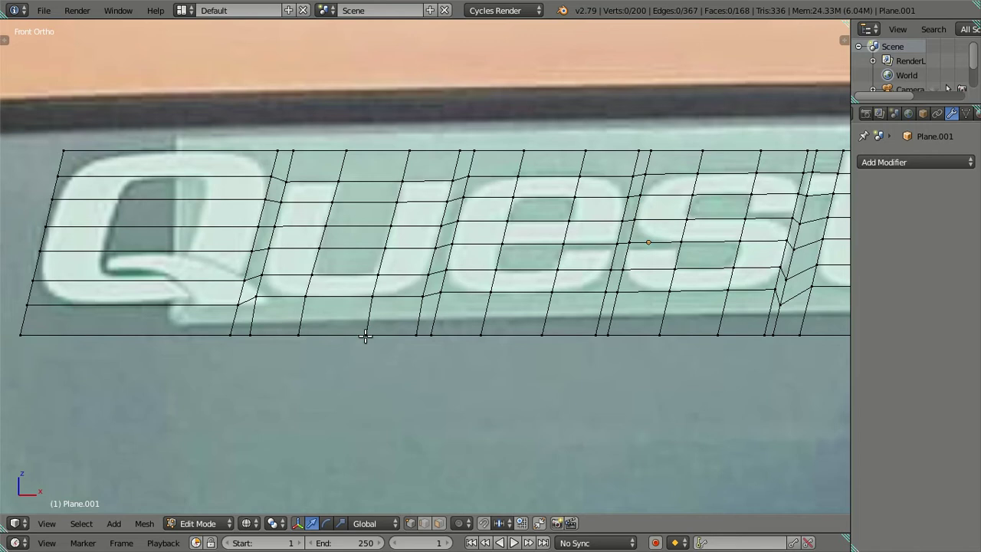
left_click(436, 524)
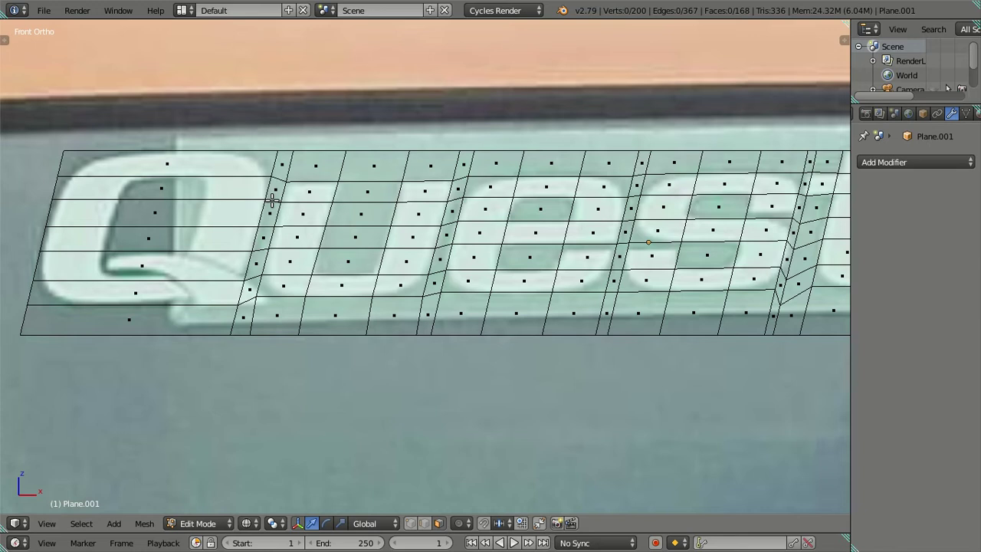
Select the face columns between the letters and the bottom row of faces.
right_click(272, 199, "alt")
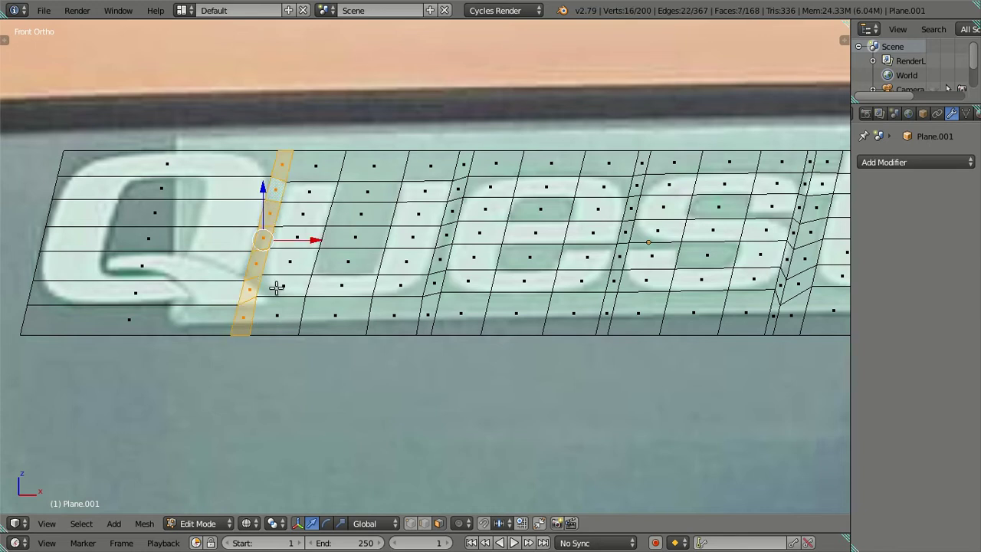
scroll(276, 289, "down", 2)
right_click(422, 297, "alt+shift")
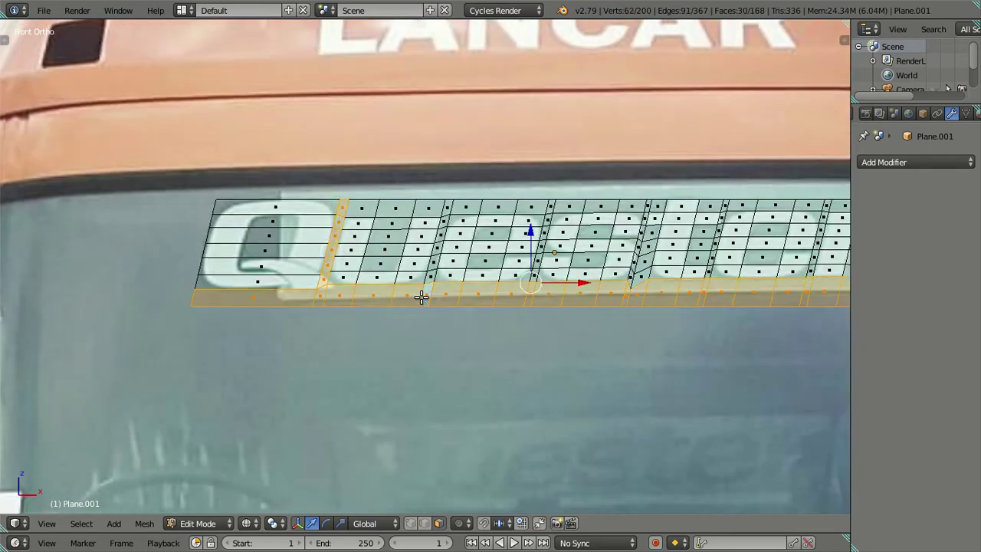
middle_click_drag(422, 297, 254, 318, "shift")
scroll(518, 245, "up", 2)
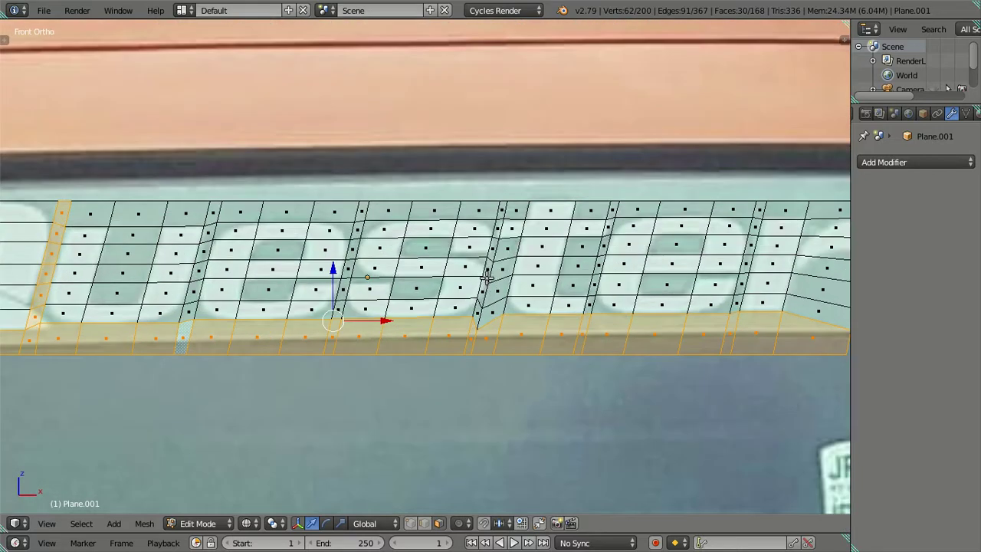
right_click(487, 278, "alt+shift")
right_click(350, 260, "alt+shift")
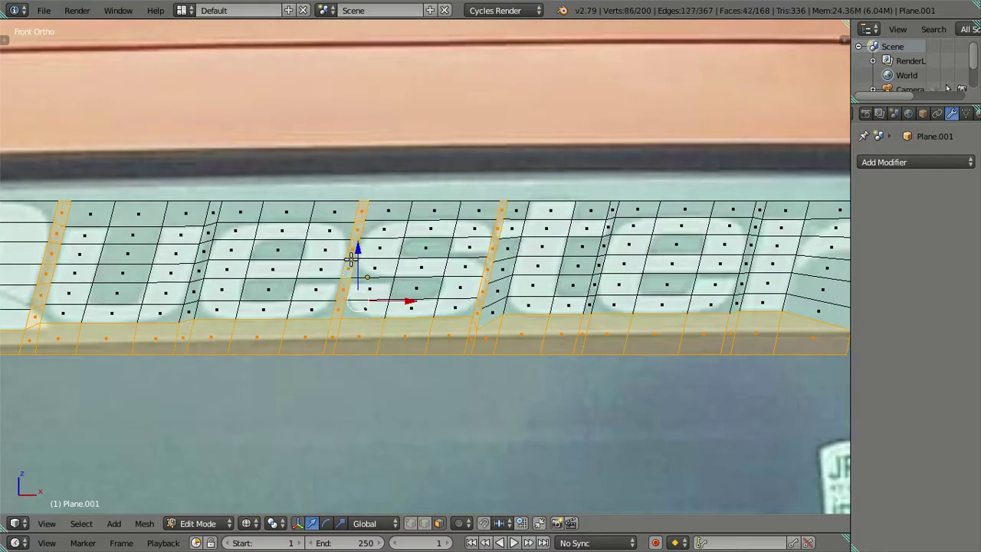
right_click(196, 262, "alt+shift")
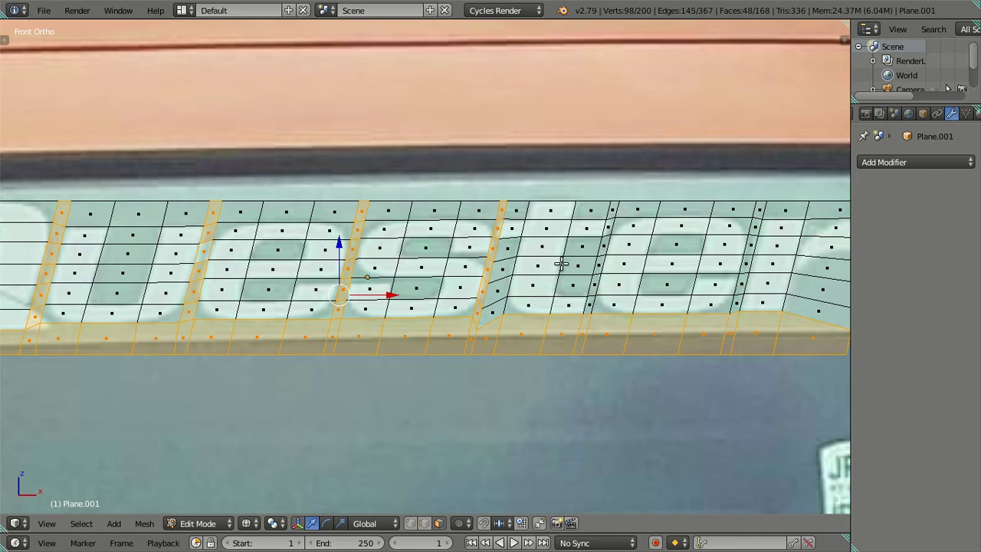
right_click(600, 259, "alt+shift")
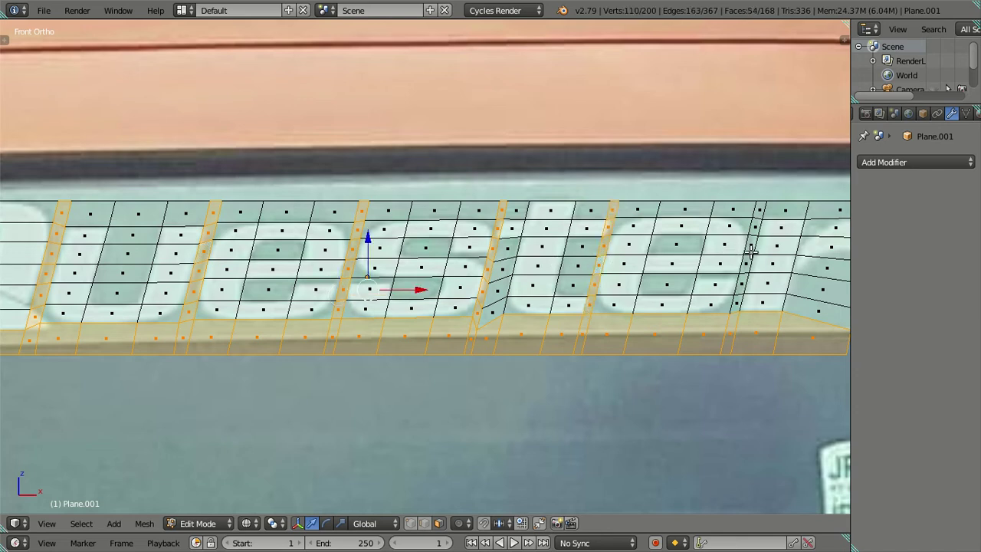
right_click(747, 256, "alt+shift")
middle_click_drag(747, 264, 591, 272, "shift")
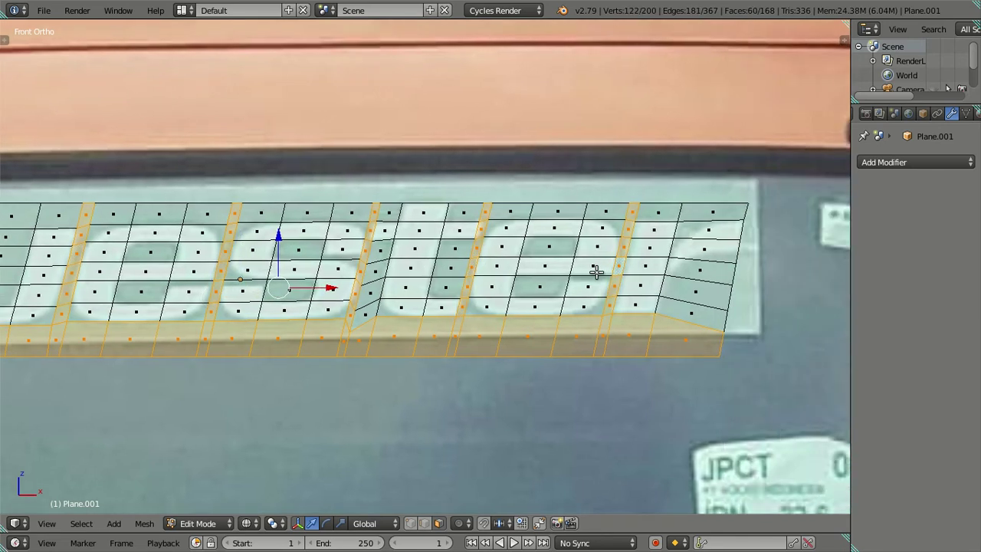
Add the top-row faces and the background faces inside the letters to the selection.
right_click(698, 210, "shift")
right_click(463, 213, "alt+shift")
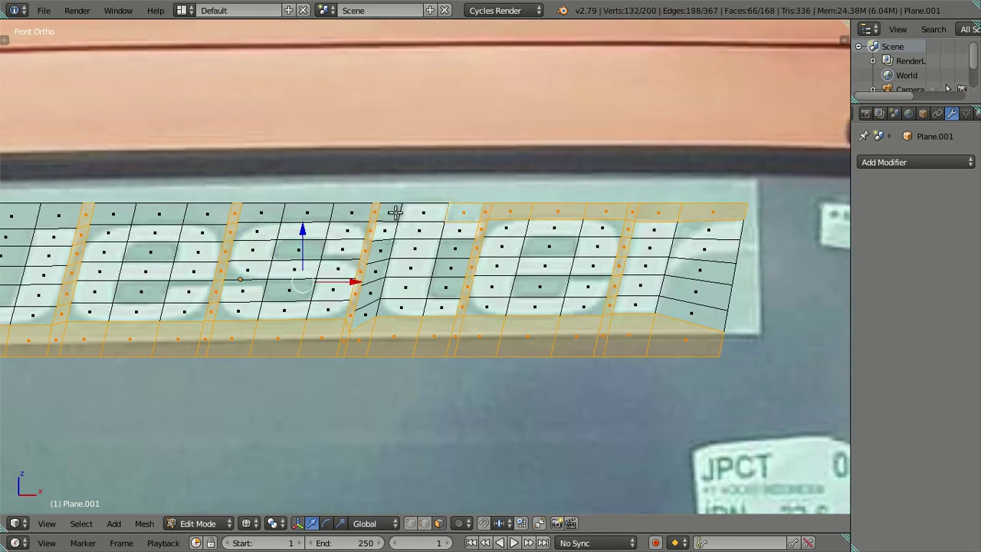
scroll(167, 221, "down", 3)
scroll(167, 221, "up", 3)
right_click(284, 227, "alt+shift")
right_click(309, 287, "shift")
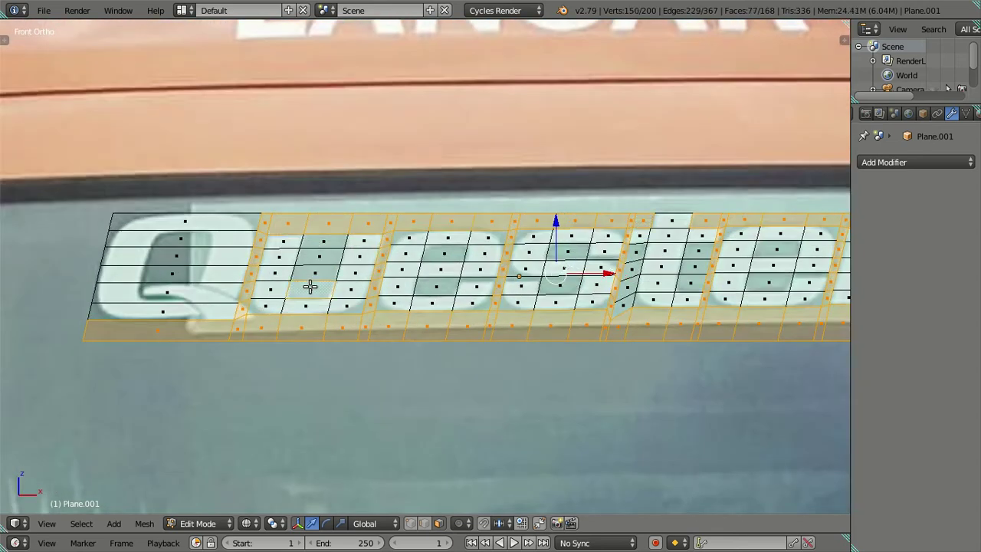
right_click(323, 244, "alt+shift")
right_click(434, 285, "shift")
right_click(445, 256, "shift")
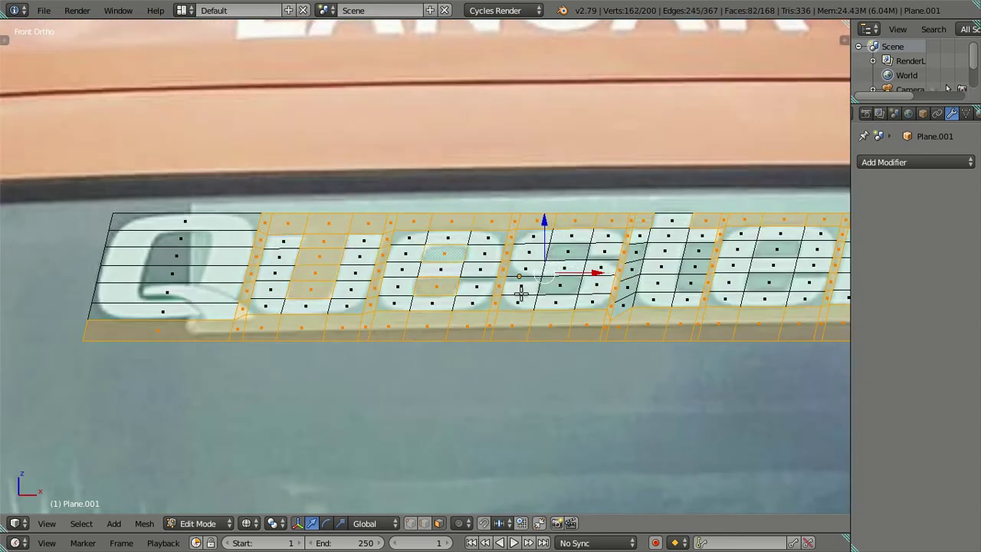
middle_click_drag(521, 291, 416, 263, "shift")
Add background faces around the s, t, e and right end, then adjust the Q faces.
right_click(452, 258, "shift")
right_click(457, 226, "shift")
right_click(529, 230, "shift")
right_click(516, 276, "alt+shift")
right_click(590, 228, "shift")
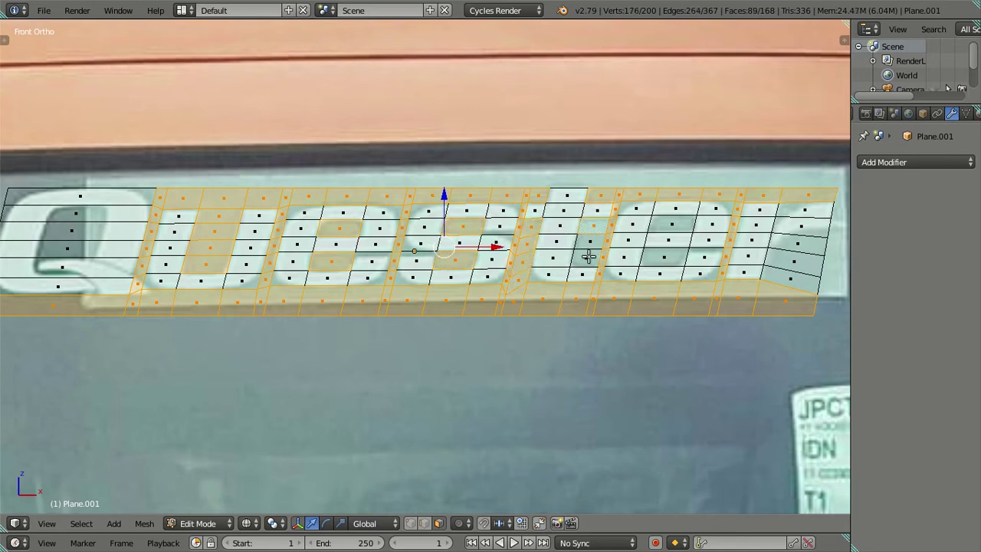
right_click(587, 257, "shift")
right_click(679, 222, "shift")
right_click(667, 258, "shift")
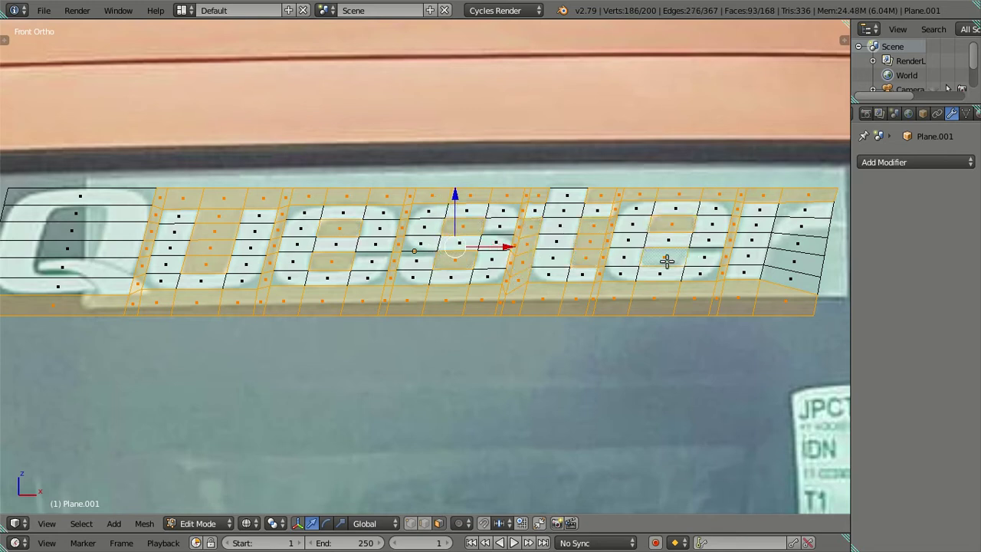
right_click(797, 261, "shift")
right_click(791, 278, "shift")
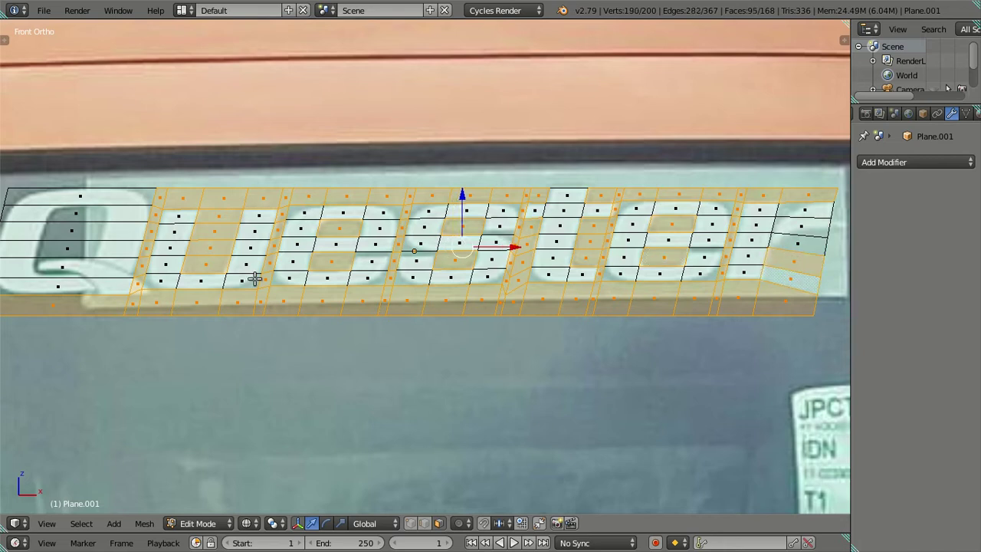
right_click(77, 215, "shift")
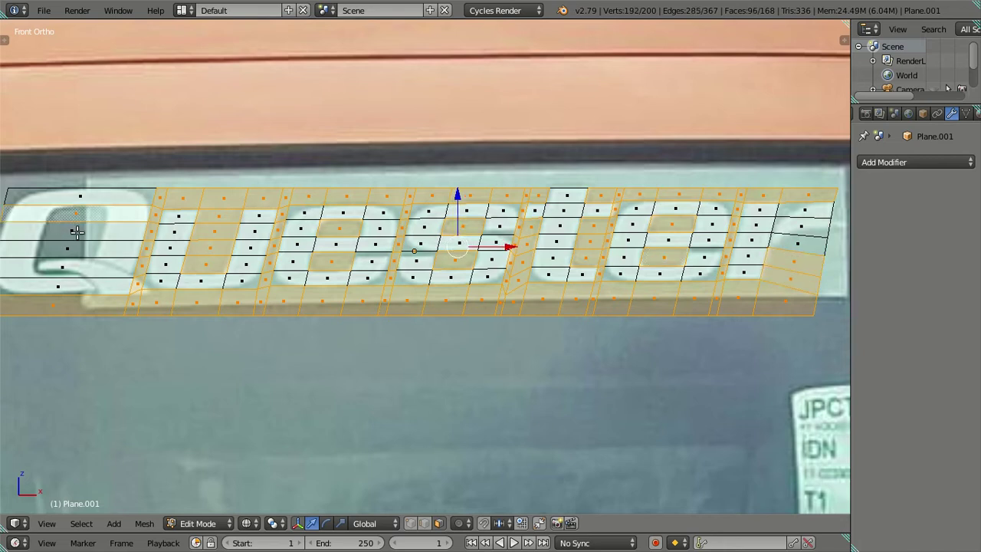
right_click(73, 234, "shift")
right_click(119, 247, "shift")
Undo the stray Q face selection and delete the selected filler faces.
key("ctrl+z")
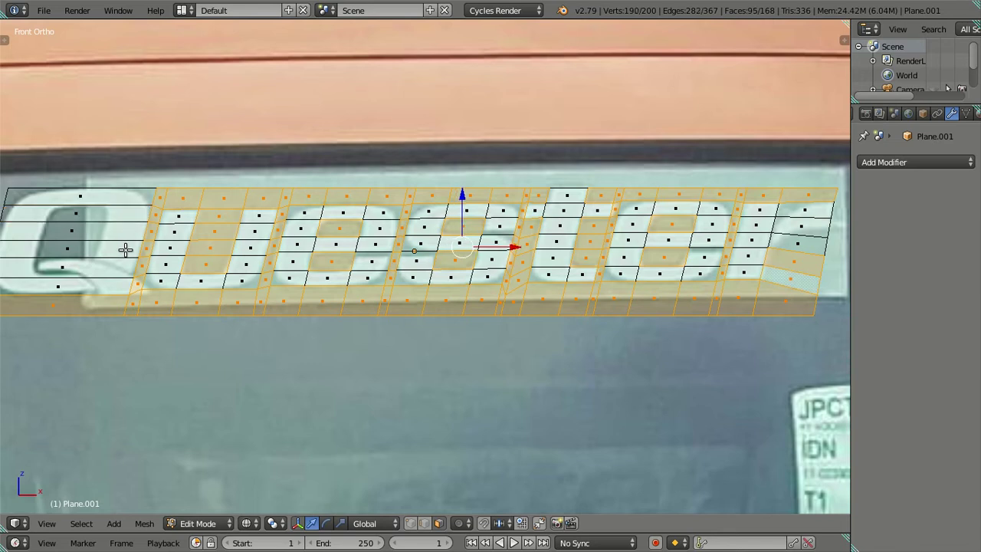
scroll(309, 215, "down", 1)
key("x")
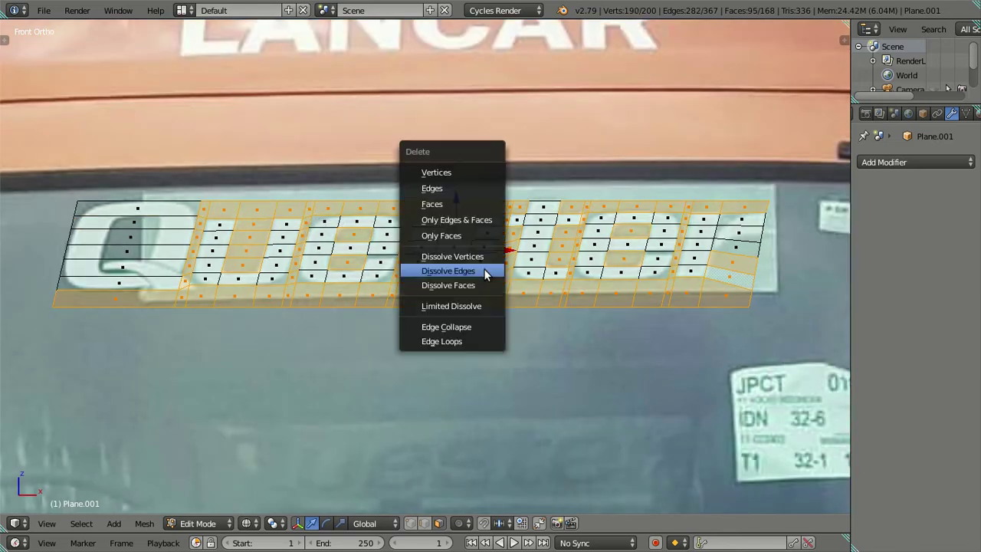
left_click(444, 213)
Add two edge loops across the Q.
middle_click_drag(279, 296, 537, 304, "shift")
scroll(427, 284, "up", 2)
scroll(412, 252, "up", 1)
key("ctrl+r")
left_click(414, 252)
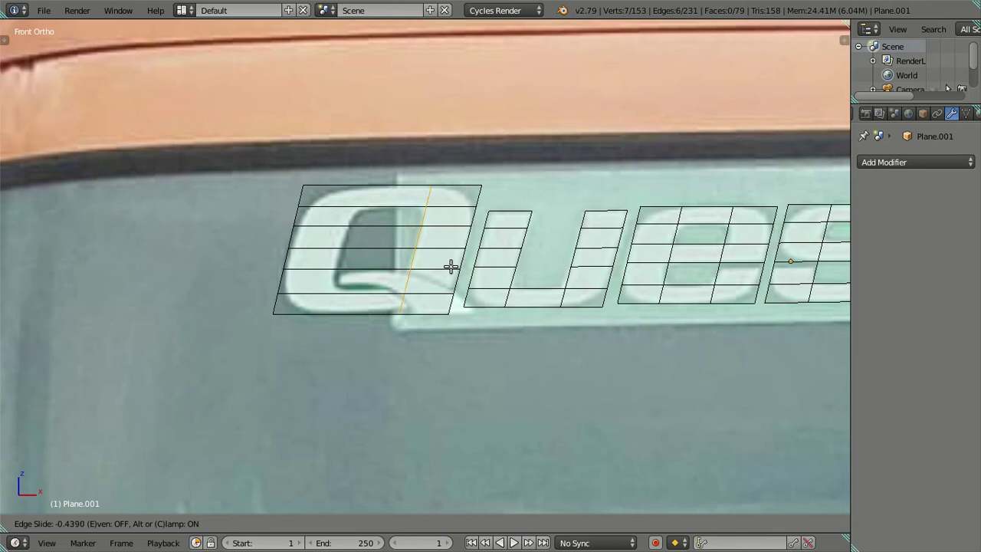
left_click(449, 267)
key("ctrl+r")
left_click(372, 252)
left_click(364, 251)
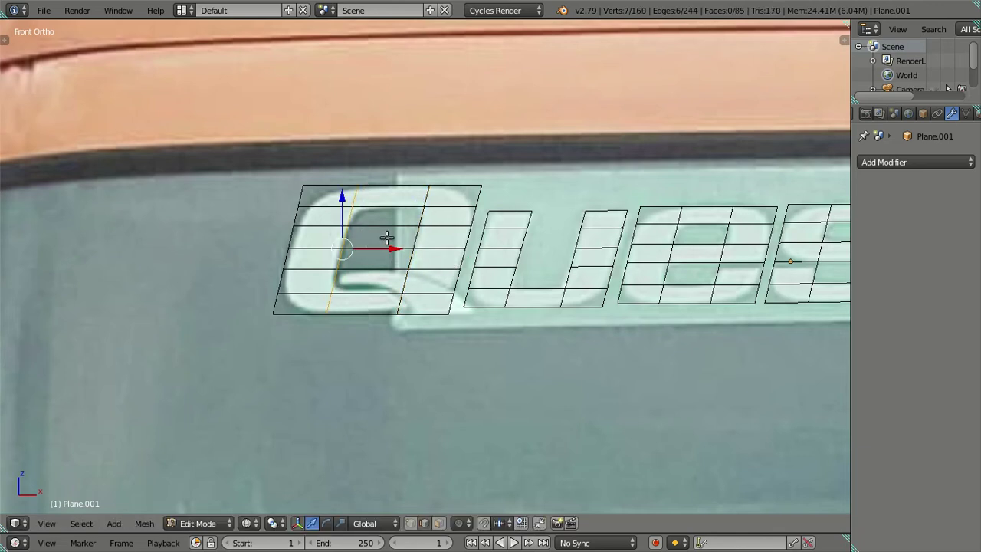
Select the three faces inside the Q and delete them to open its hole.
key("ctrl+Tab")
left_click(368, 269)
right_click(377, 252)
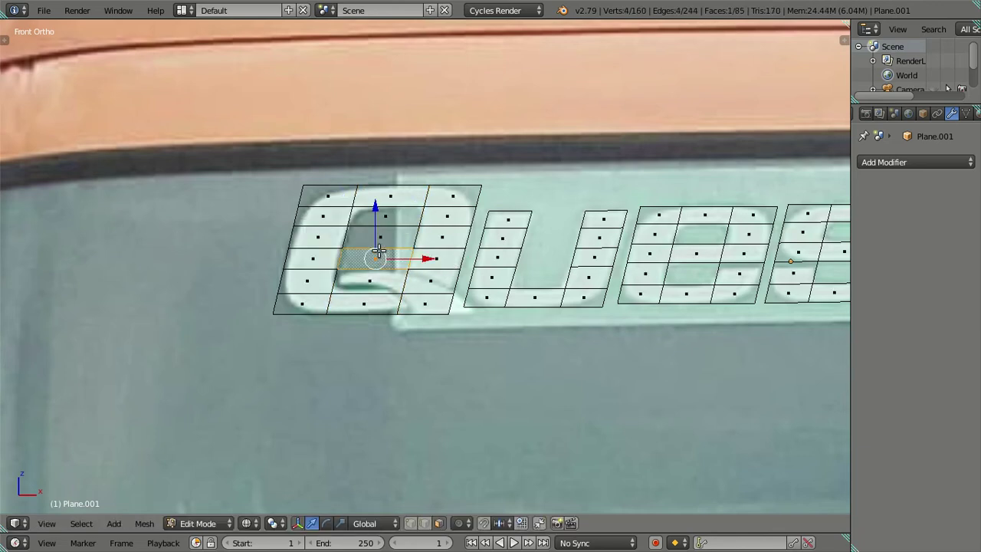
right_click(382, 236, "shift")
right_click(387, 215, "shift")
key("x")
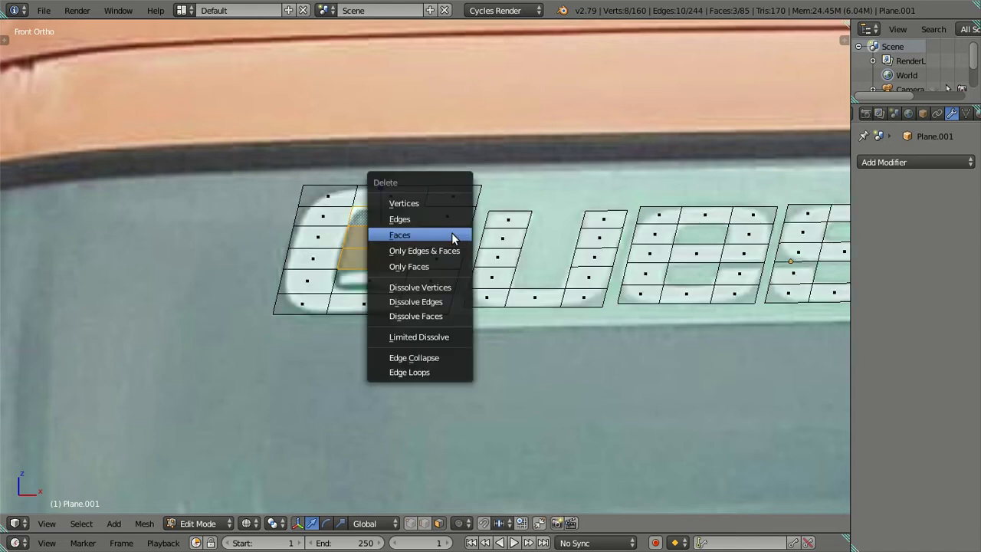
left_click(452, 239)
Zoom in and, in edge select mode, select the e's edge facing the s.
scroll(451, 261, "down", 4)
scroll(449, 281, "up", 1)
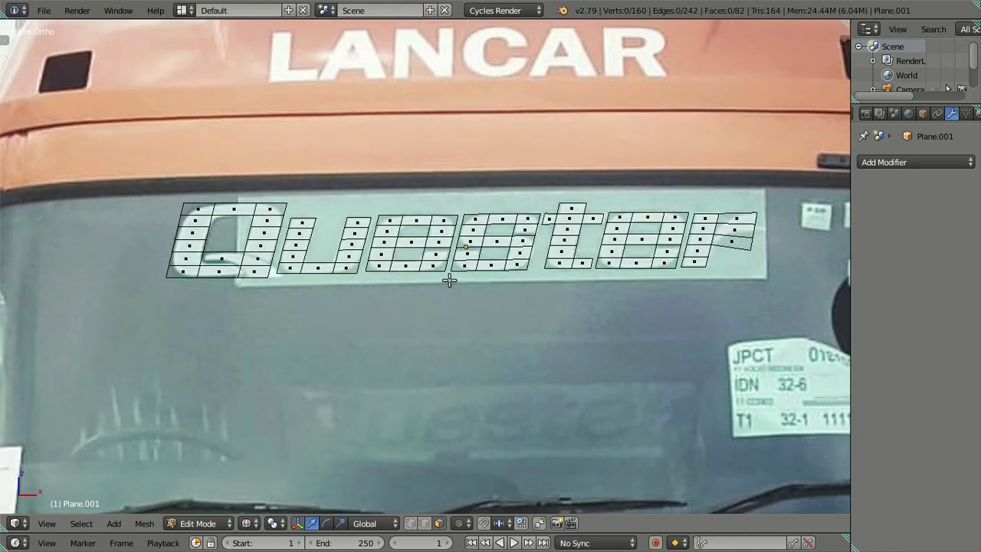
scroll(437, 268, "up", 2)
scroll(506, 269, "up", 2)
scroll(480, 291, "up", 2)
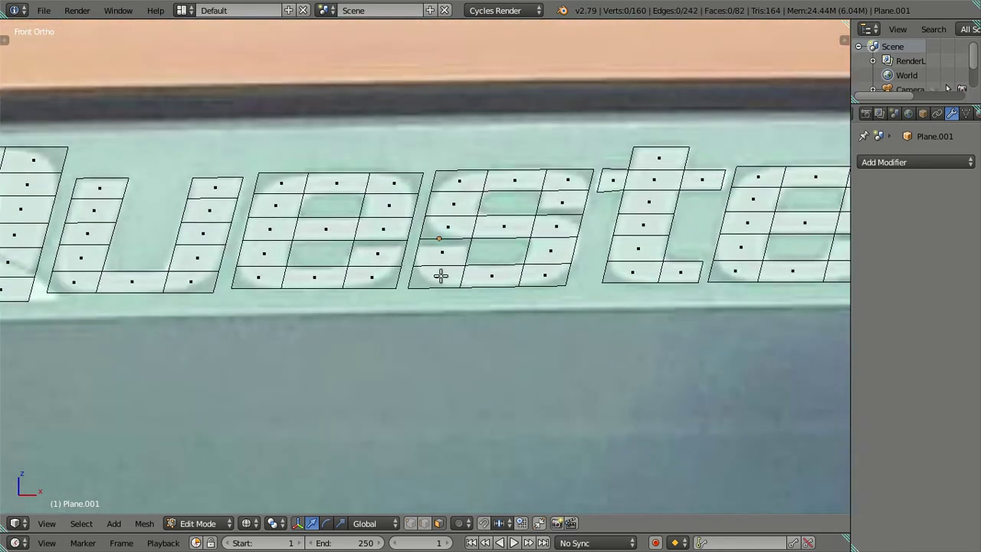
scroll(437, 274, "up", 2)
scroll(422, 257, "up", 1)
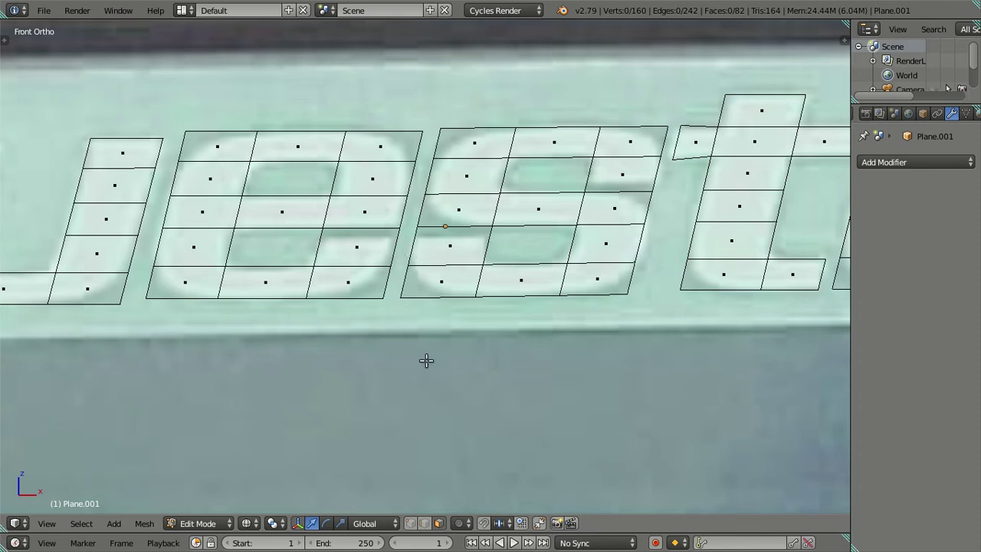
left_click(424, 524)
left_click(390, 251)
Fill a face between the e and s, then cut three evenly spaced loops through it.
left_click(415, 247, "shift")
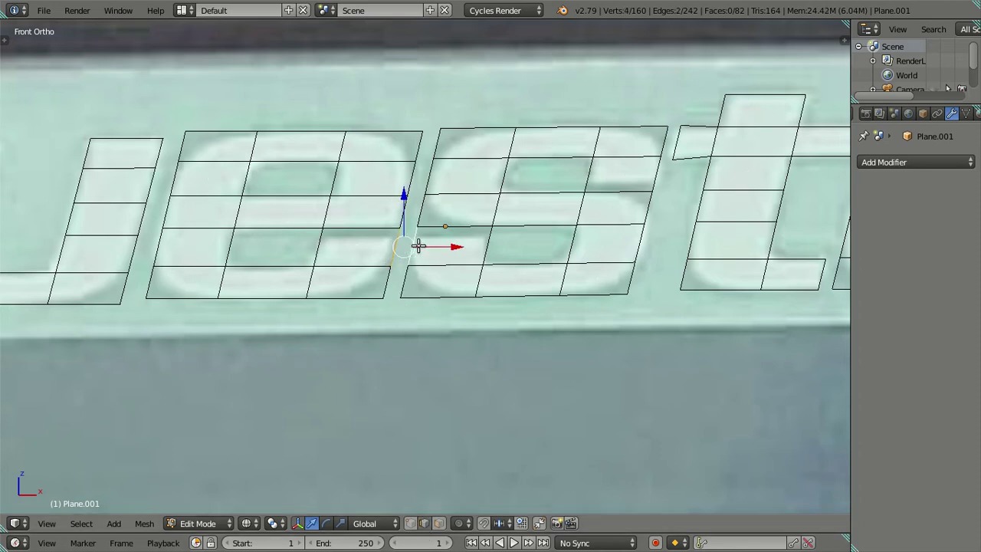
key("f")
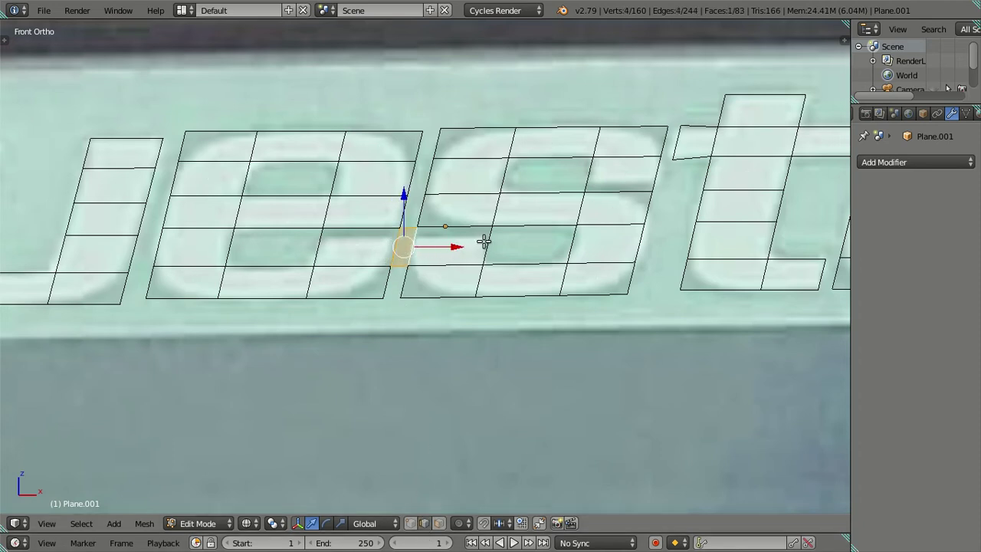
key("ctrl+r")
left_click(494, 242)
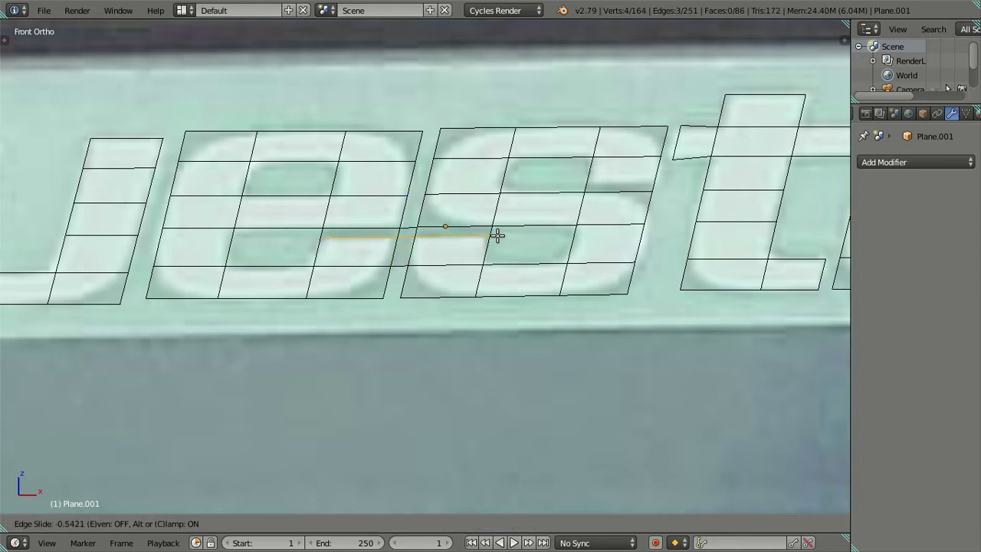
key("Escape")
key("ctrl+r")
scroll(492, 247, "up", 1)
scroll(492, 247, "up", 1)
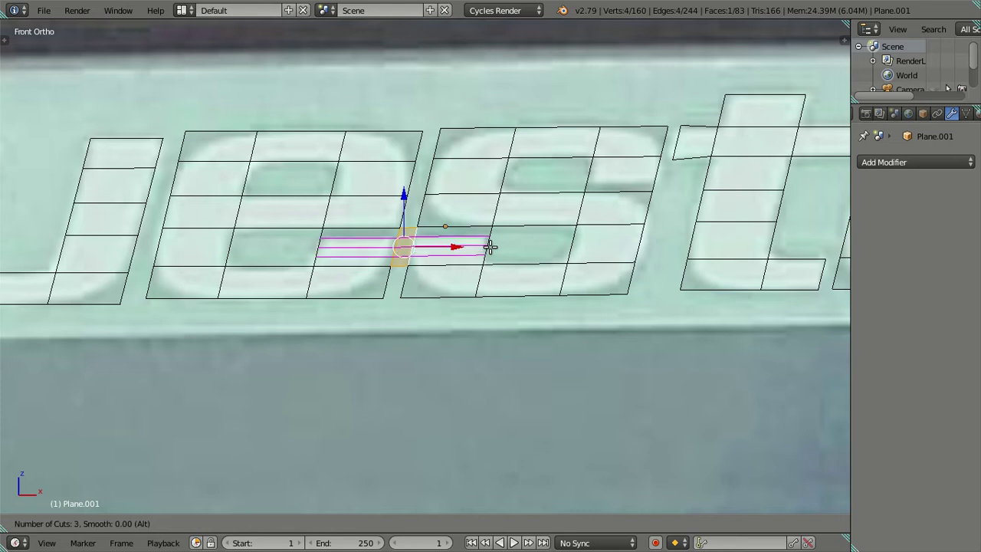
key("Escape")
key("ctrl+r")
left_click(486, 242)
right_click(486, 243)
scroll(486, 243, "up", 2)
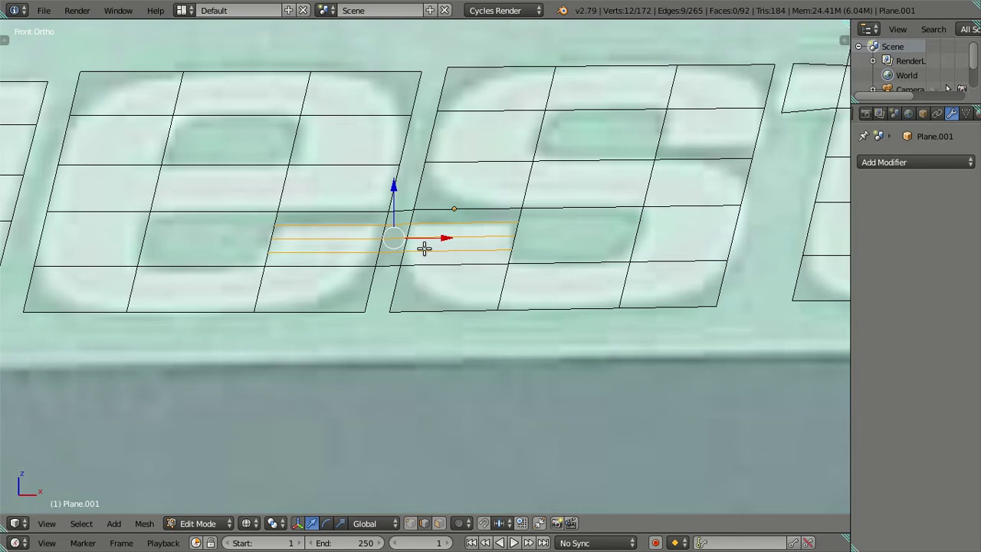
Dissolve the selected new loop edges in the e–s strip.
right_click(421, 248, "shift")
right_click(437, 228, "shift")
right_click(442, 221, "shift")
key("x")
left_click(488, 306)
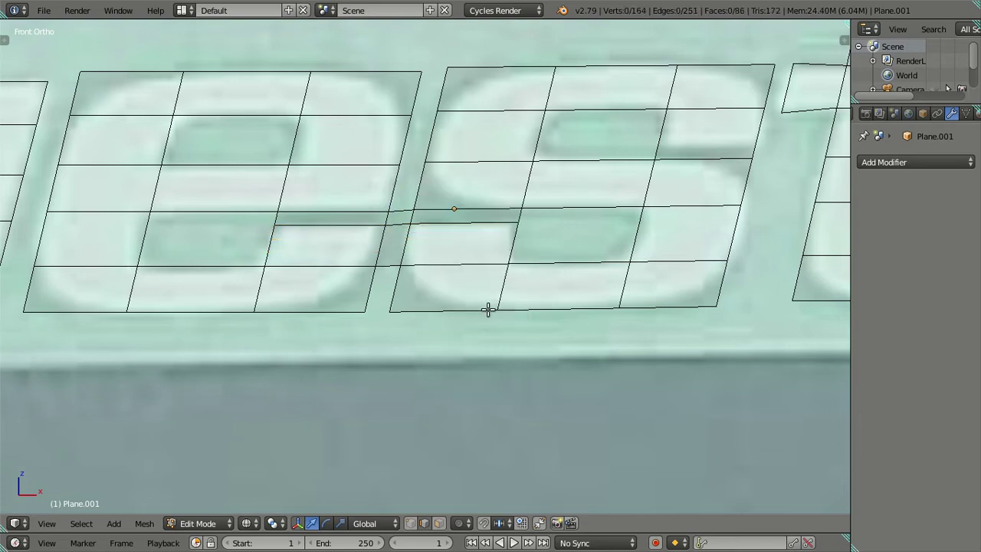
Delete the two strip faces and the thin leftover faces to open the e and s gaps.
left_click(438, 523)
right_click(386, 251)
right_click(397, 217, "shift")
key("x")
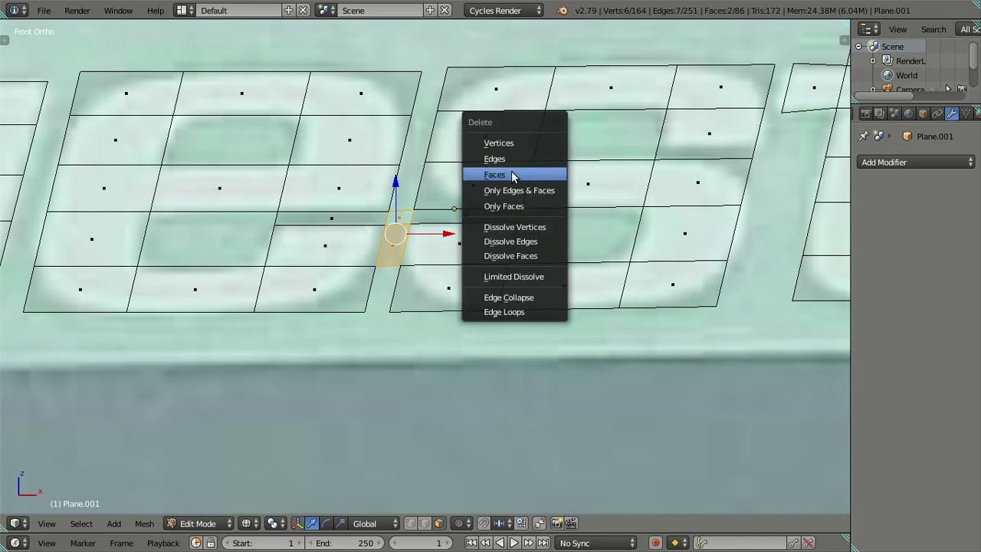
left_click(512, 178)
scroll(493, 214, "down", 2)
middle_click_drag(493, 214, 328, 225, "shift")
right_click(328, 230)
right_click(248, 233, "shift")
key("x")
left_click(390, 220)
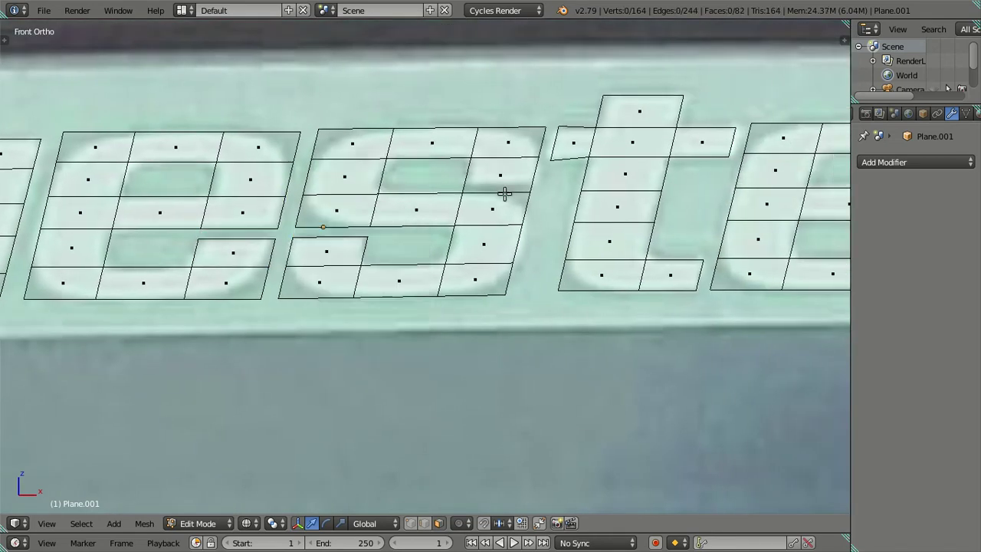
middle_click_drag(504, 193, 383, 196, "shift")
Add a loop cut through the s, then dissolve it.
key("ctrl+r")
left_click(412, 189)
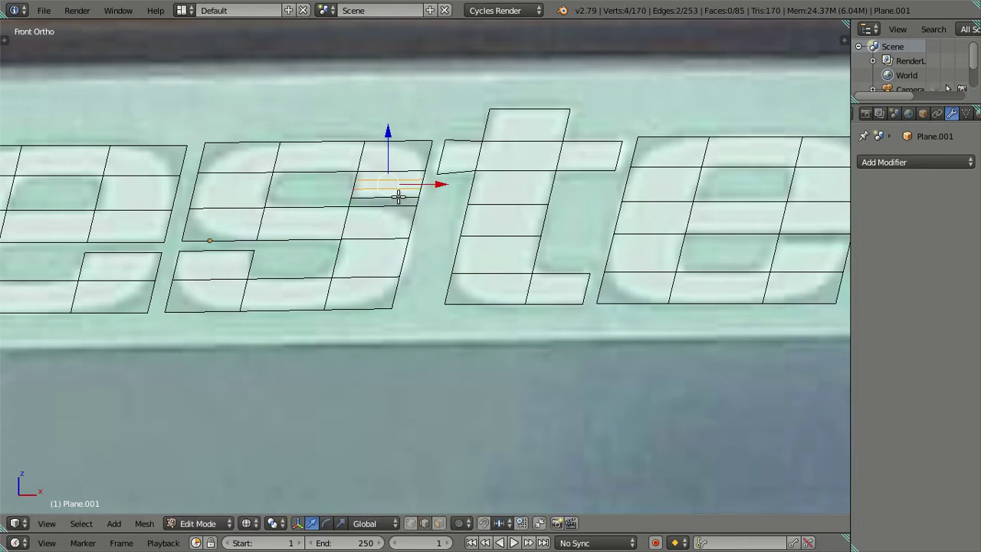
key("x")
left_click(450, 263)
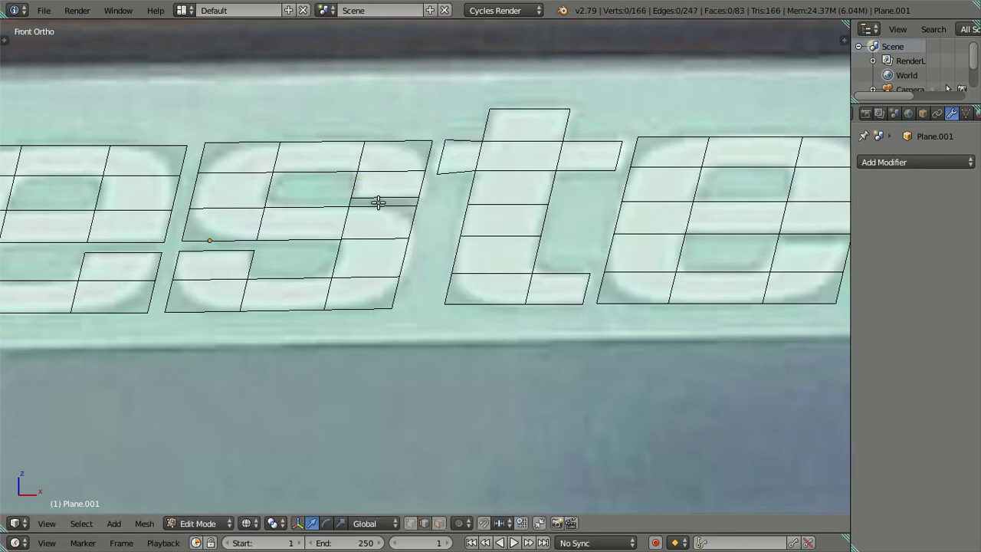
Delete the face in the s's upper right to open its gap.
right_click(379, 200, "alt")
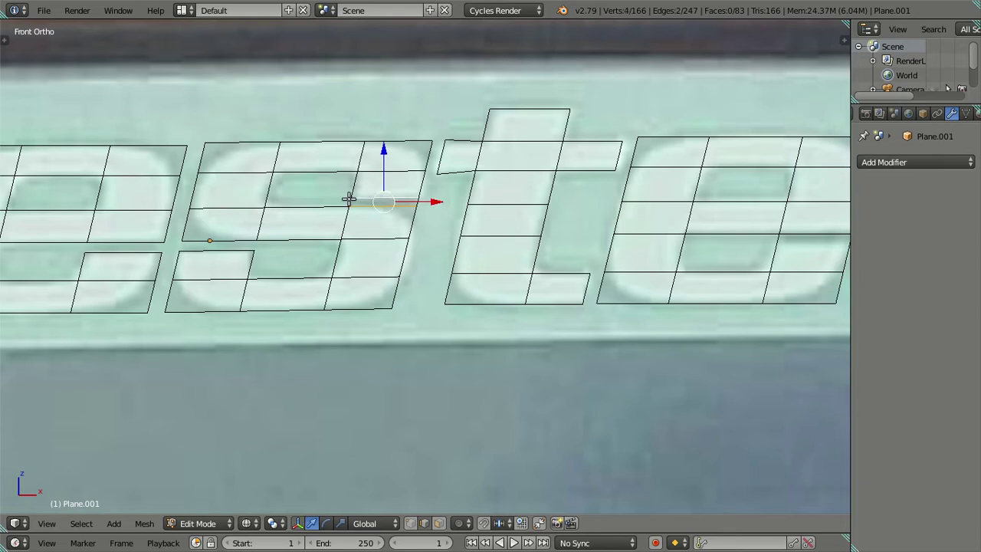
key("x")
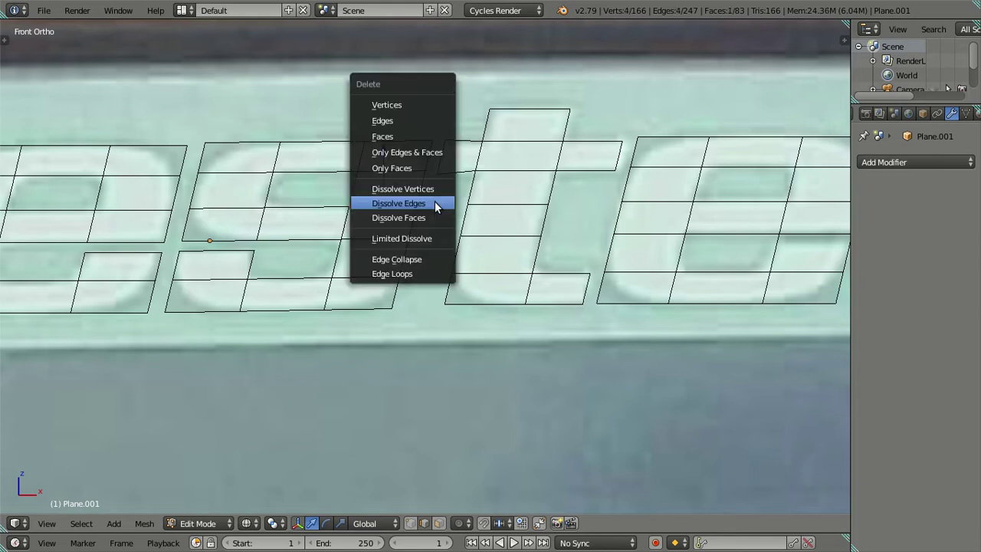
left_click(387, 135)
middle_click_drag(542, 265, 329, 274, "shift")
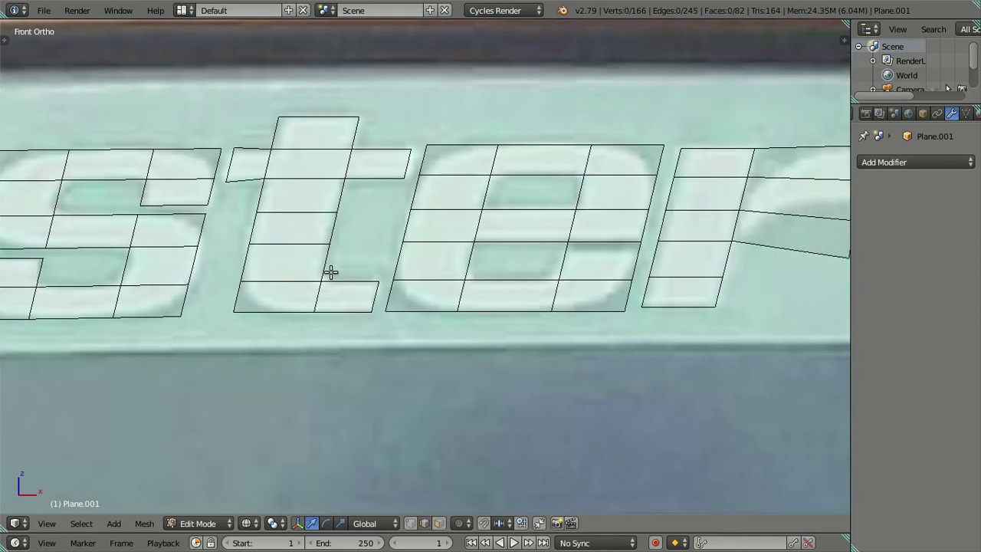
middle_click_drag(431, 208, 333, 227, "shift")
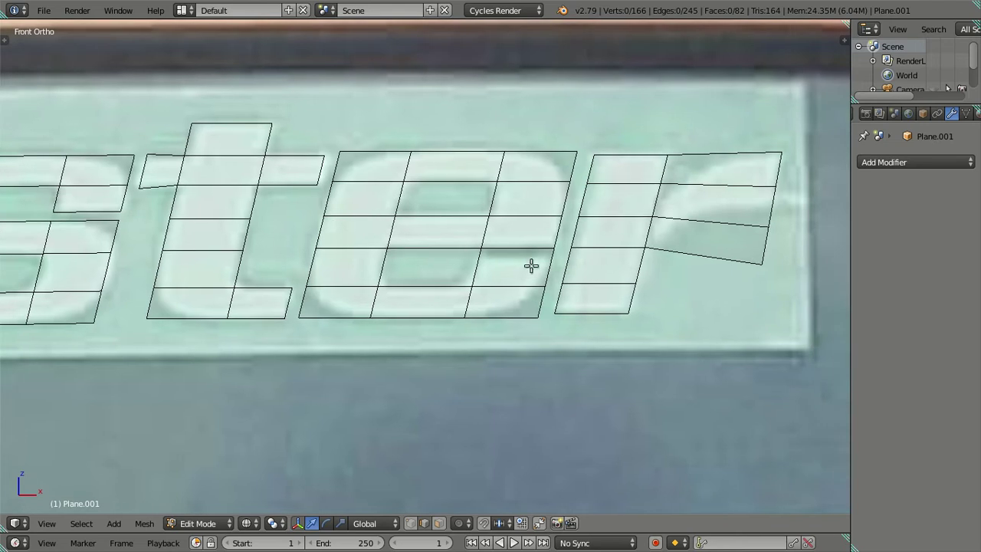
key("ctrl+r")
left_click(549, 272)
left_click(588, 259)
key("z")
key("x")
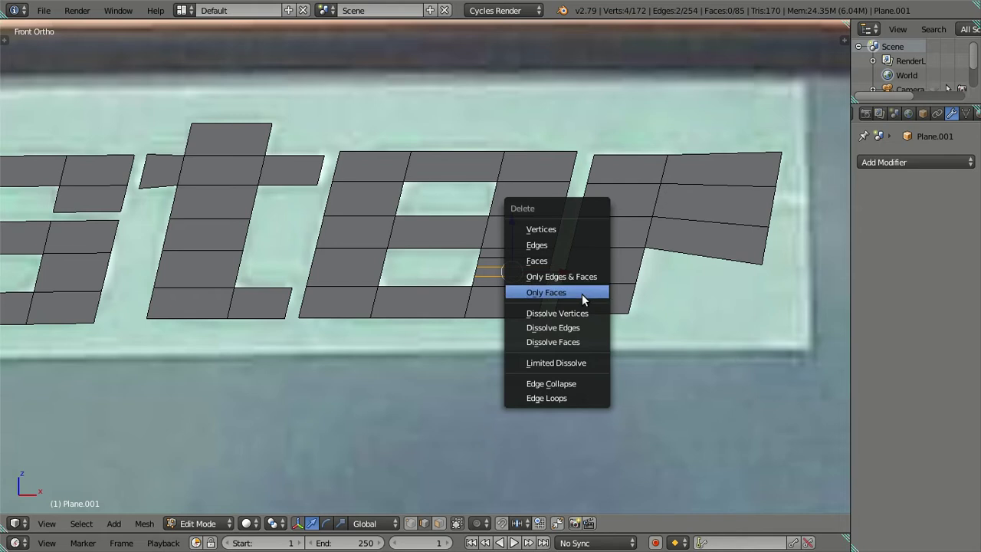
left_click(578, 329)
scroll(532, 298, "up", 1)
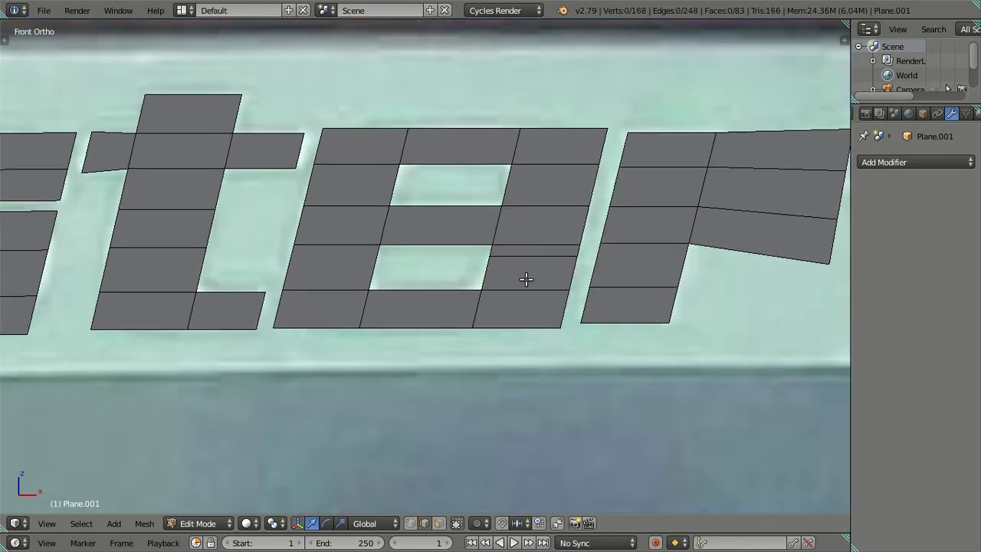
key("z")
right_click(488, 251)
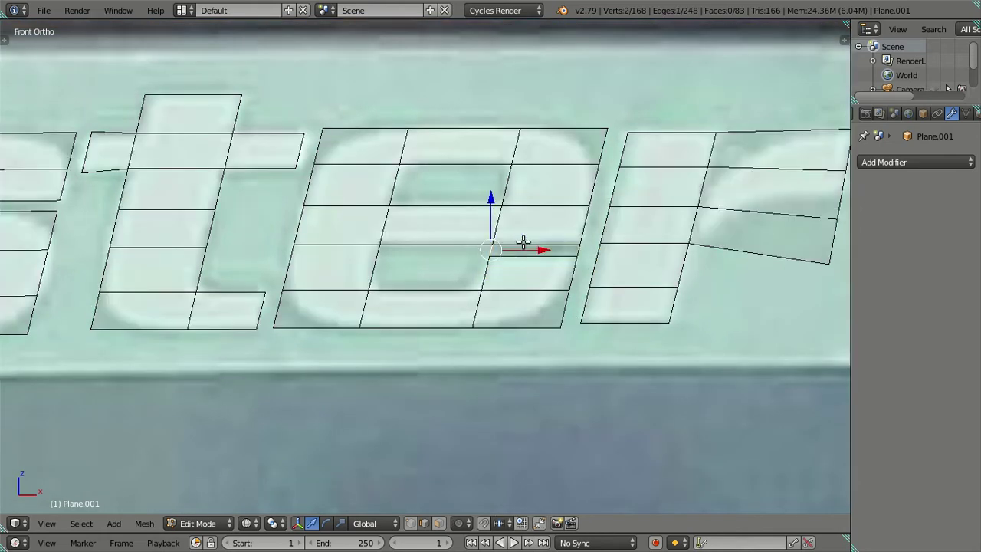
right_click(580, 252, "shift")
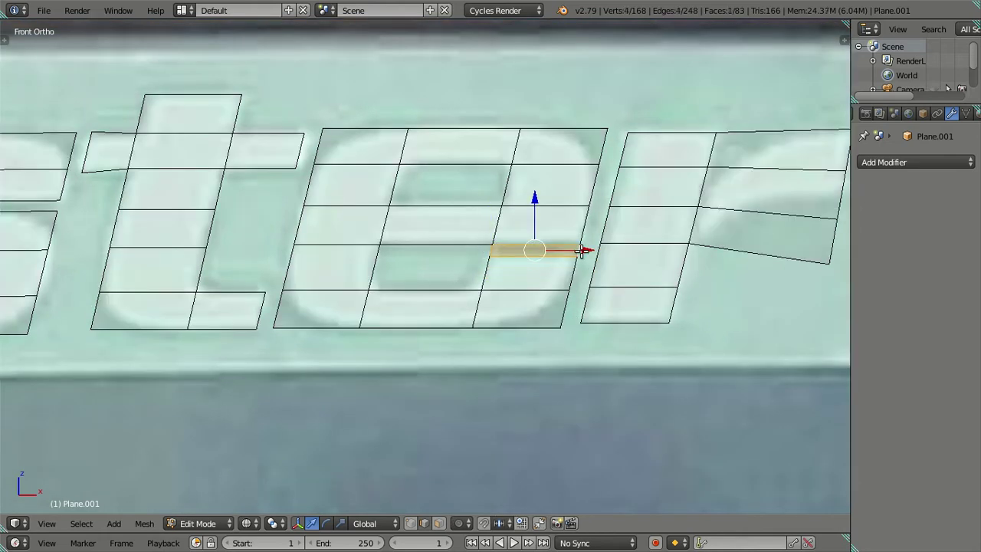
key("x")
left_click(548, 188)
scroll(499, 212, "down", 1)
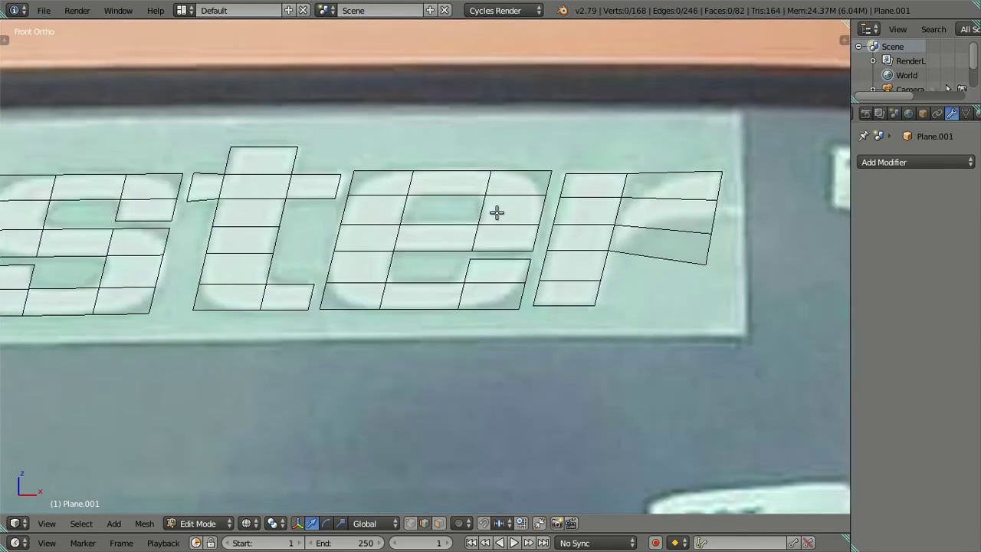
scroll(410, 233, "down", 3)
middle_click_drag(410, 232, 434, 227, "shift")
scroll(434, 228, "down", 2)
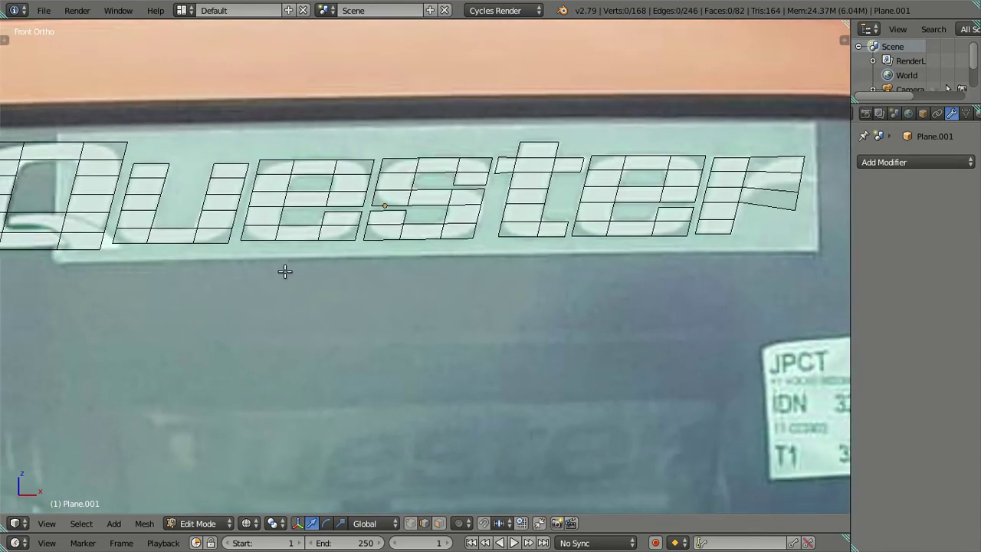
scroll(285, 271, "up", 1)
scroll(350, 254, "up", 1)
scroll(337, 249, "up", 1)
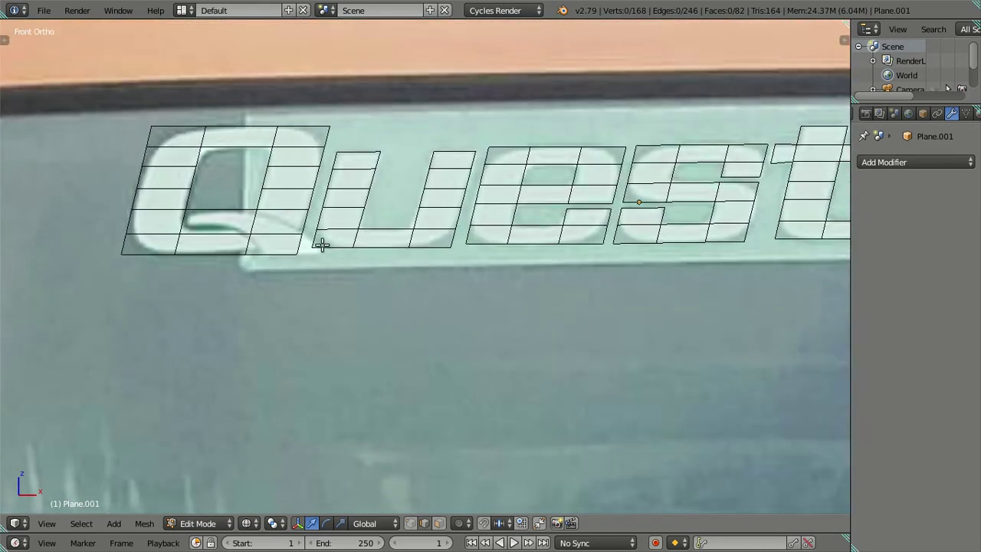
scroll(320, 242, "up", 1)
scroll(433, 255, "up", 1)
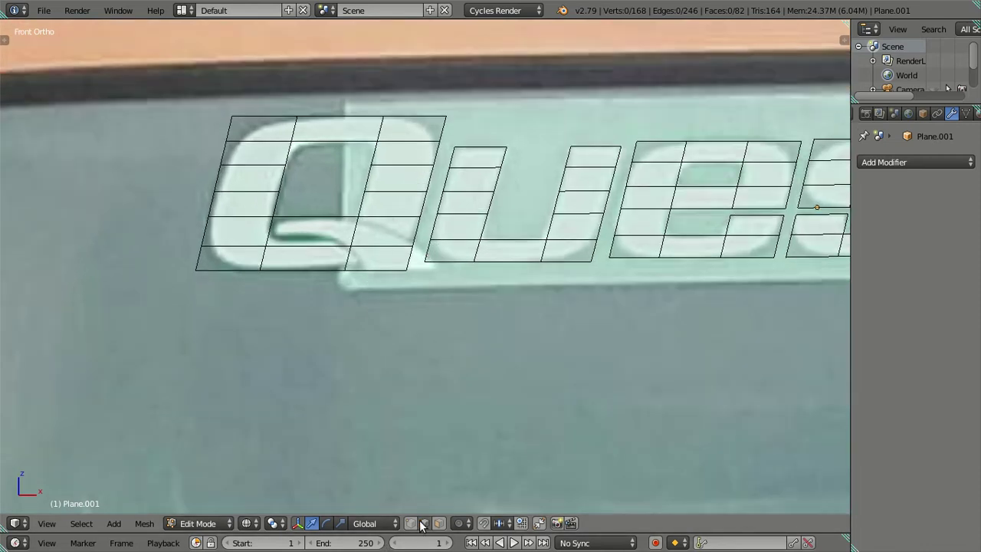
Dissolve the vertical edge in the Q's lower tail area, leaving 245 edges and 81 faces.
scroll(203, 295, "up", 1)
middle_click_drag(203, 295, 257, 295, "shift")
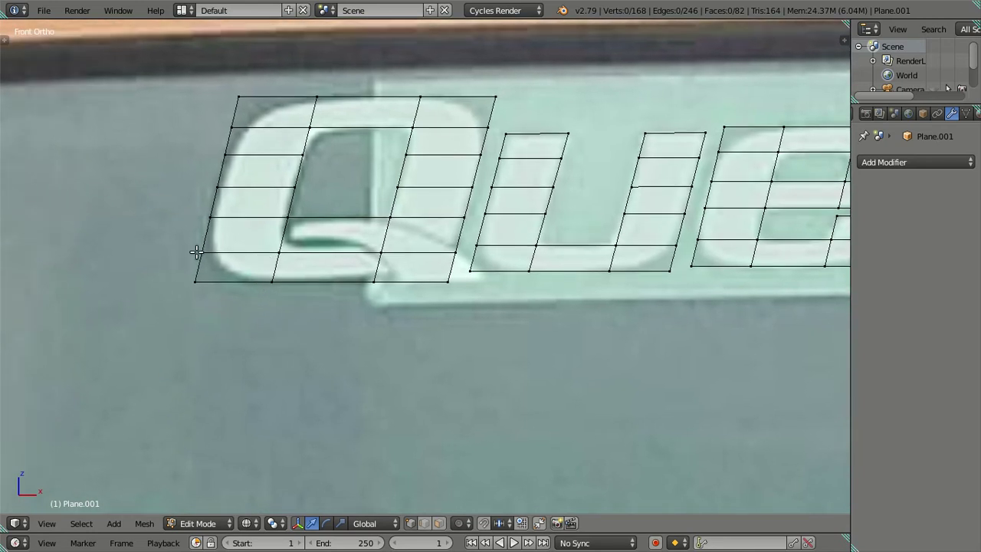
right_click(284, 234)
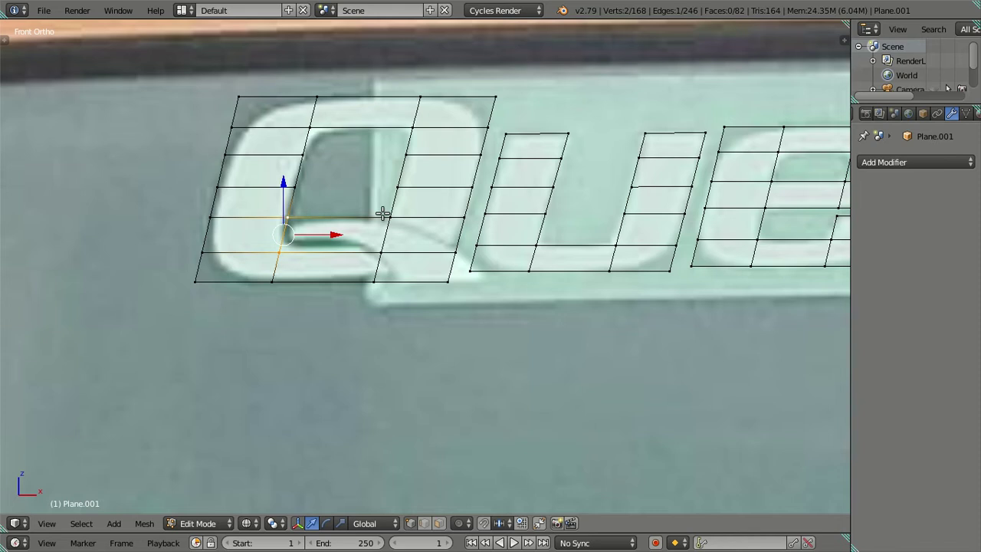
key("x")
left_click(387, 239)
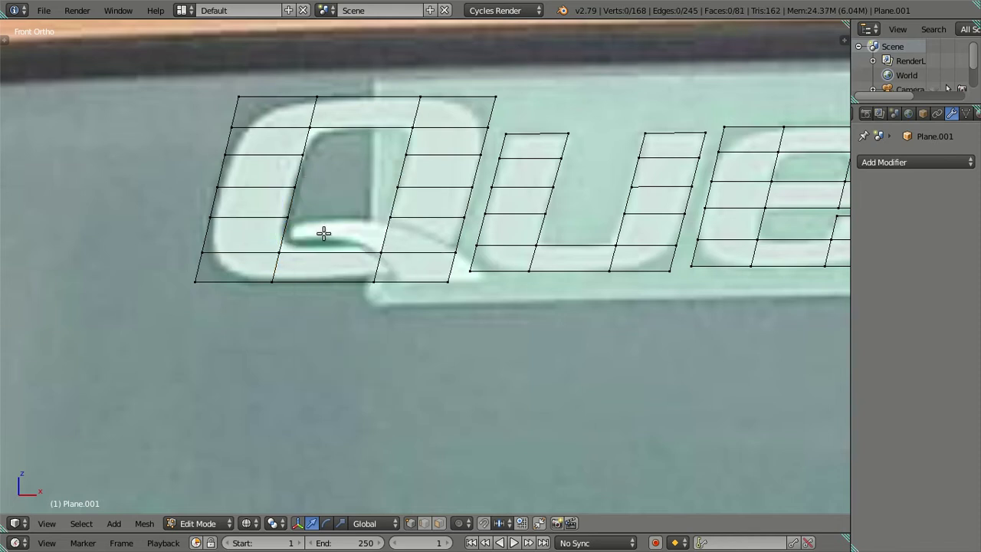
scroll(319, 234, "down", 2)
Add a Subdivision Surface modifier to the letter mesh, viewed in solid shading.
key("z")
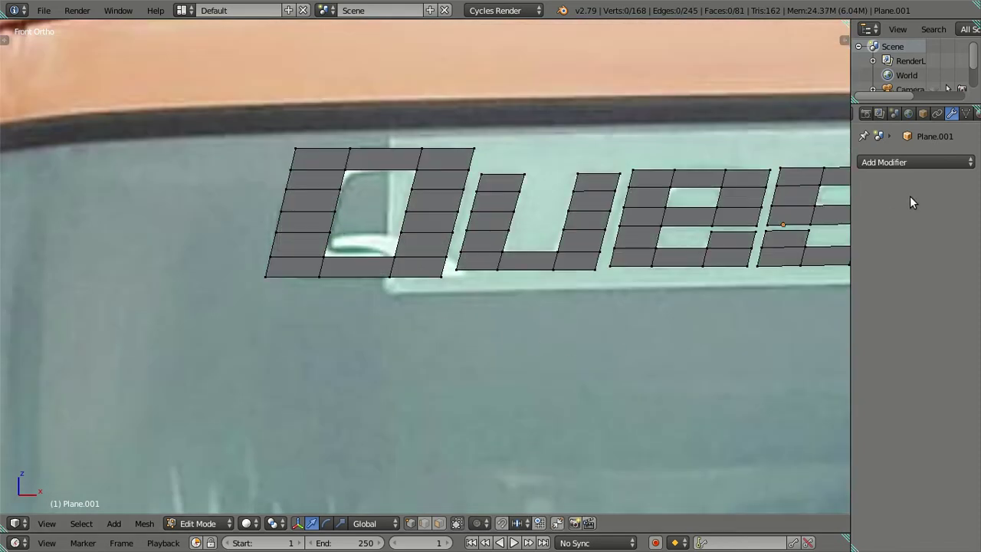
left_click(923, 160)
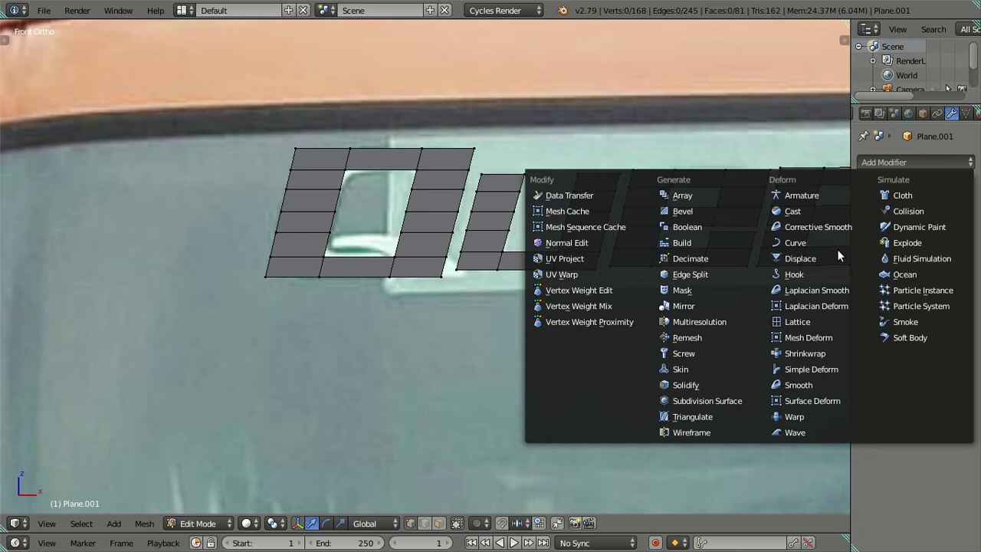
left_click(692, 401)
scroll(699, 394, "down", 1)
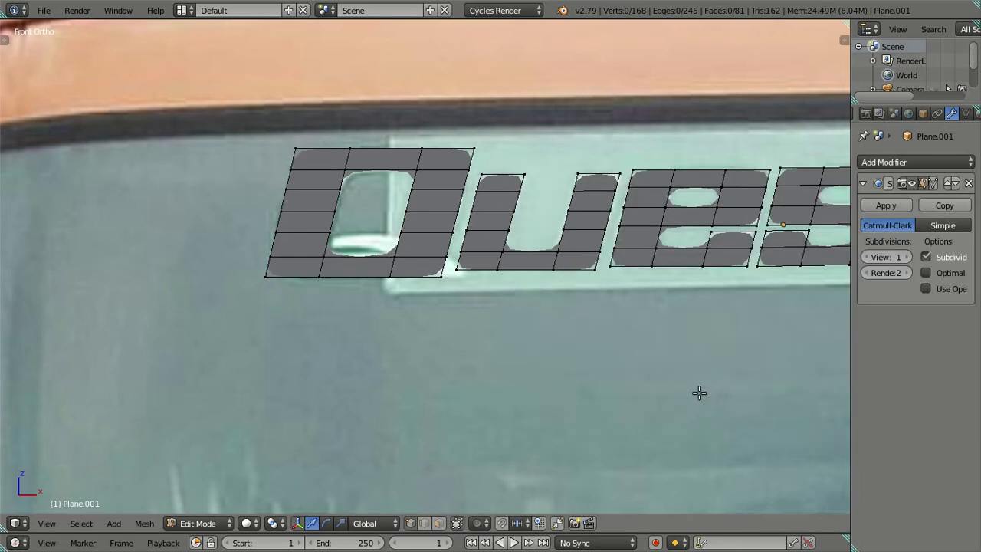
scroll(617, 328, "down", 2)
In wireframe front orthographic view, set the modifier's viewport subdivision level to 0.
key("z")
key("KP_1")
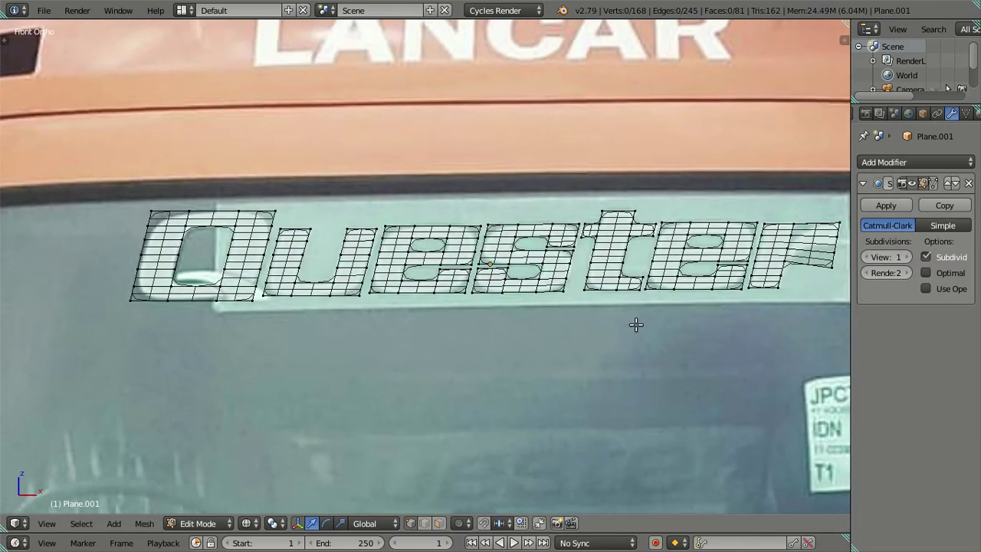
scroll(624, 330, "up", 2)
scroll(705, 322, "up", 2)
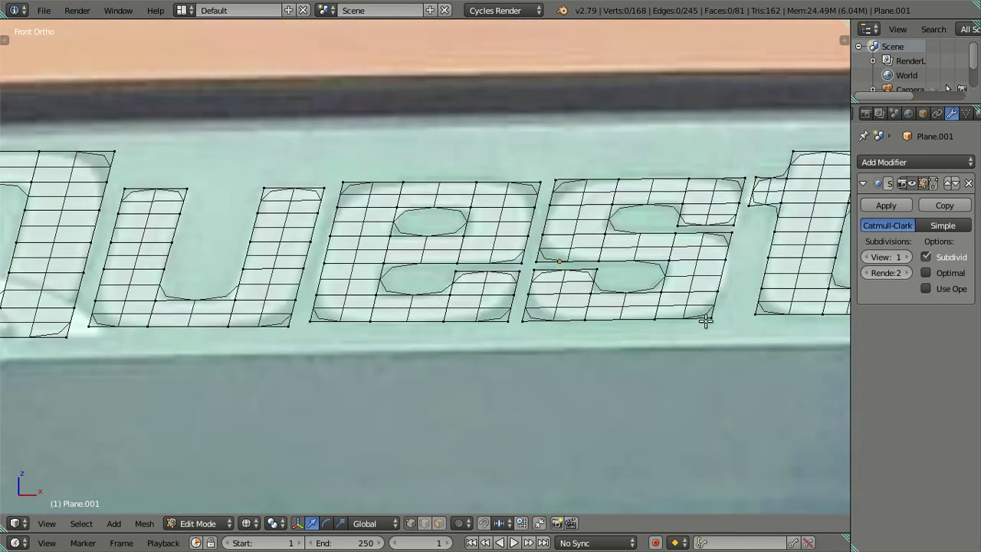
left_click(866, 256)
scroll(380, 301, "down", 2)
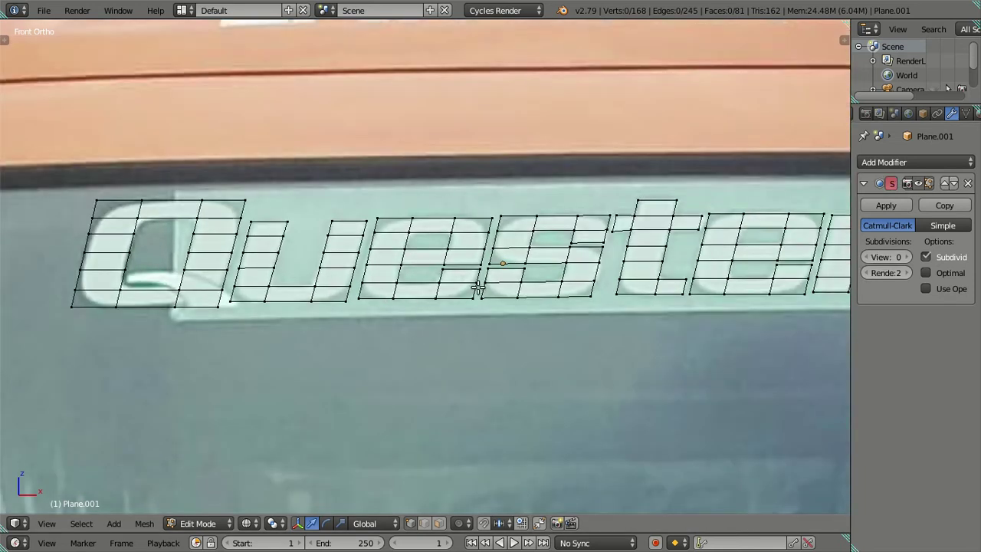
scroll(423, 350, "down", 1)
scroll(423, 350, "up", 4)
scroll(442, 289, "up", 1)
scroll(420, 284, "up", 1)
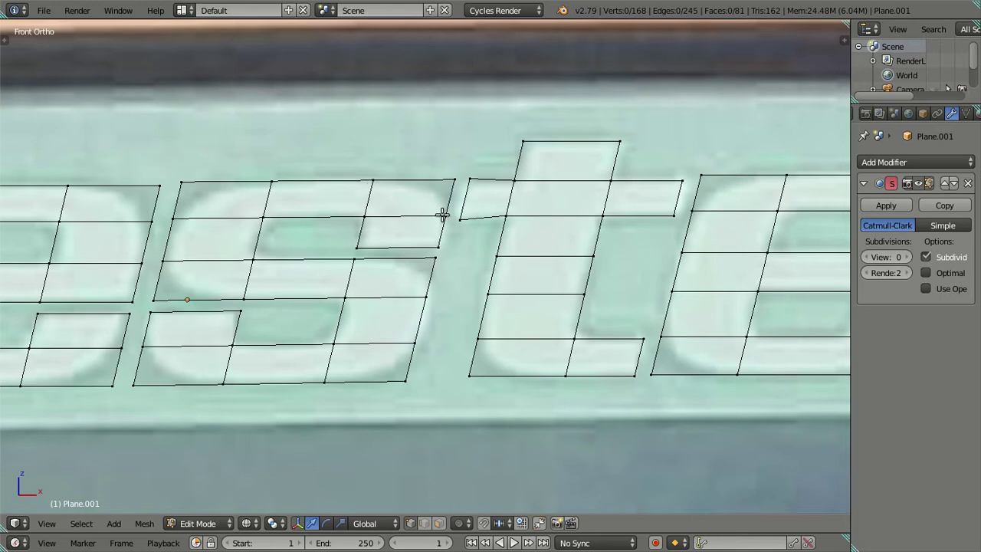
Slant the s's top-right corner down-left and add an edge loop across its top bar.
right_click(452, 180)
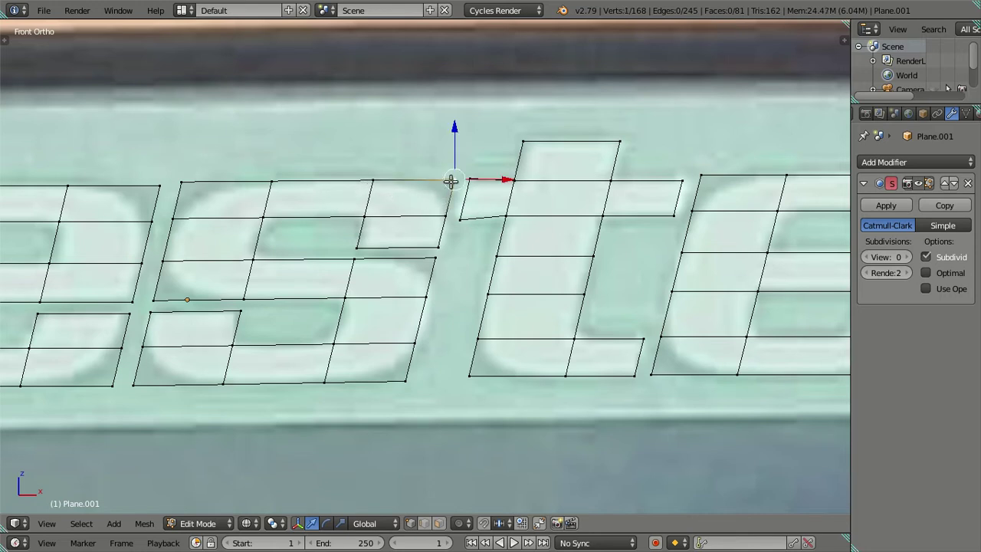
key("g")
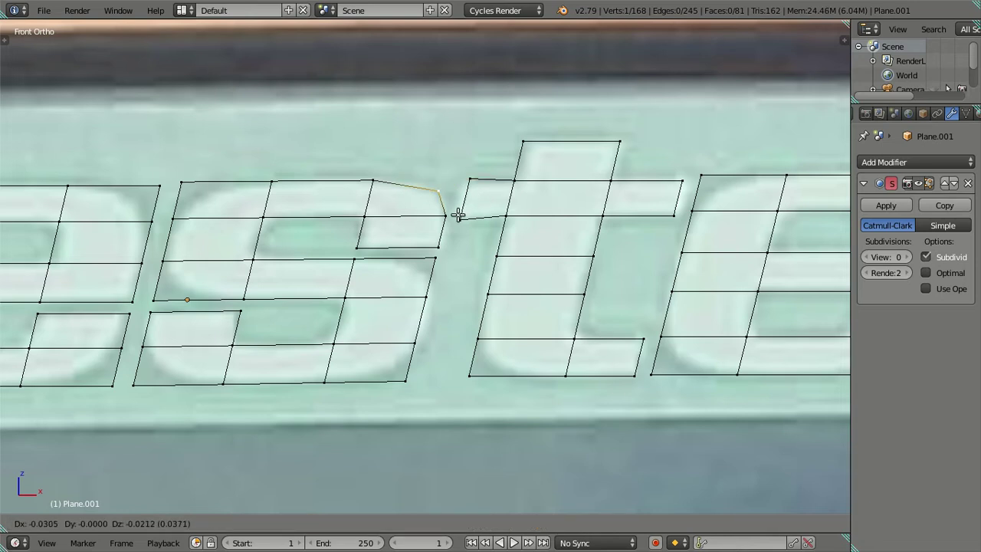
left_click(458, 216)
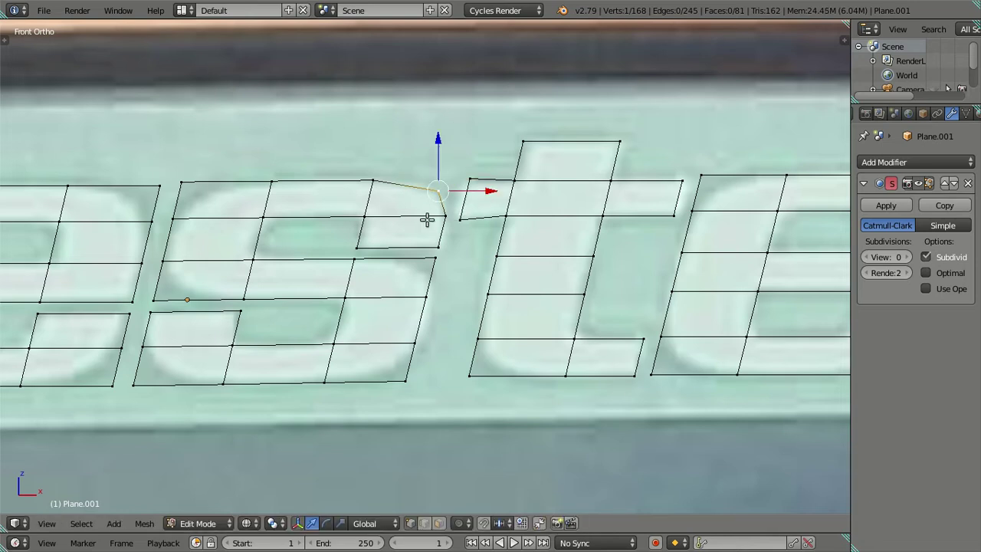
key("ctrl+r")
left_click(345, 189)
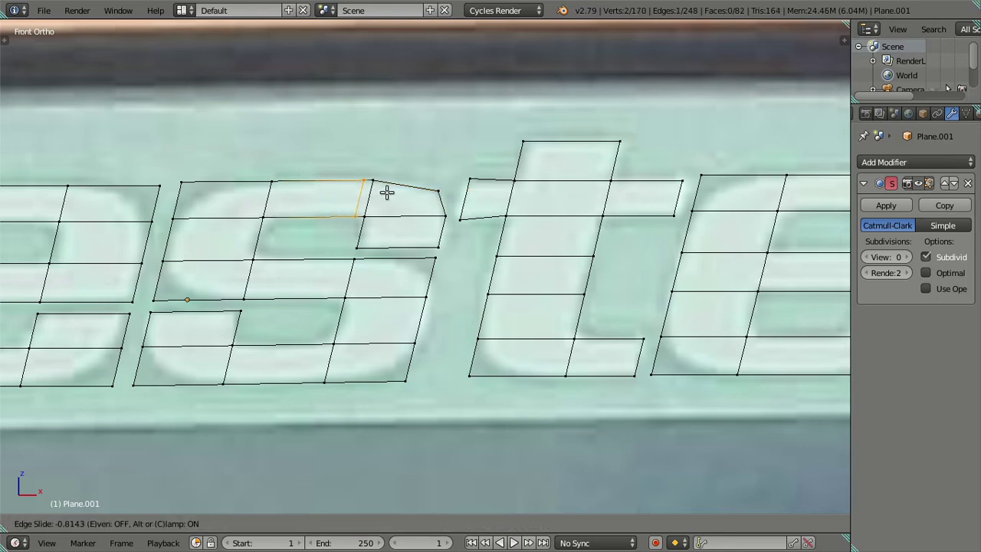
left_click(412, 195)
Merge a new loop vertex with the neighbouring corner and slide the top vertical edge slightly left.
right_click(387, 181)
right_click(439, 193, "shift")
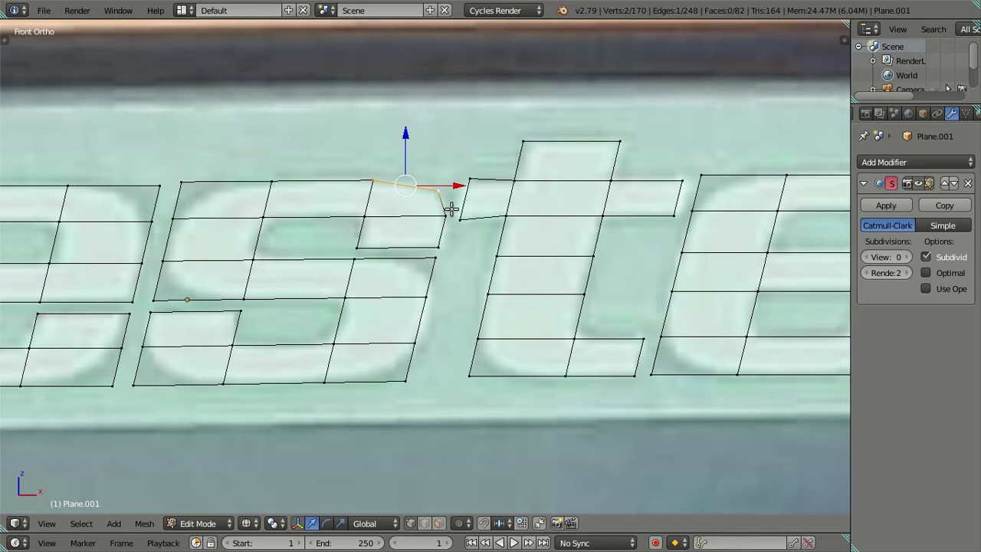
key("alt+m")
left_click(450, 195)
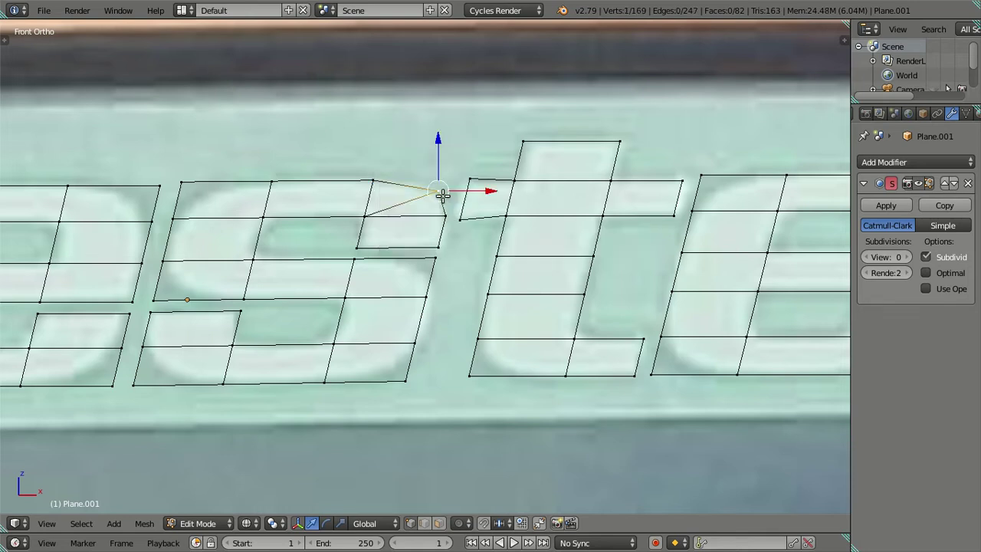
right_click(370, 200, "alt")
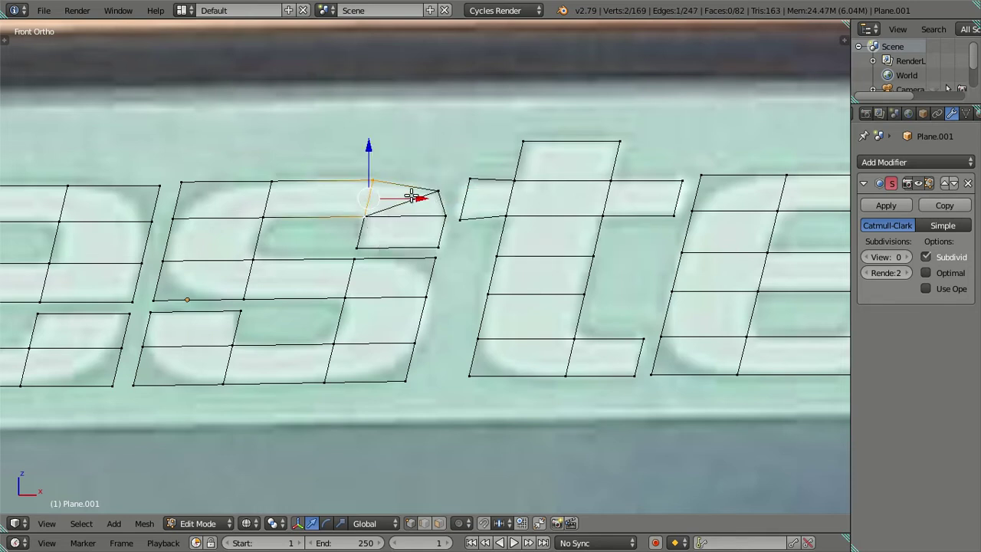
left_click_drag(412, 197, 396, 194)
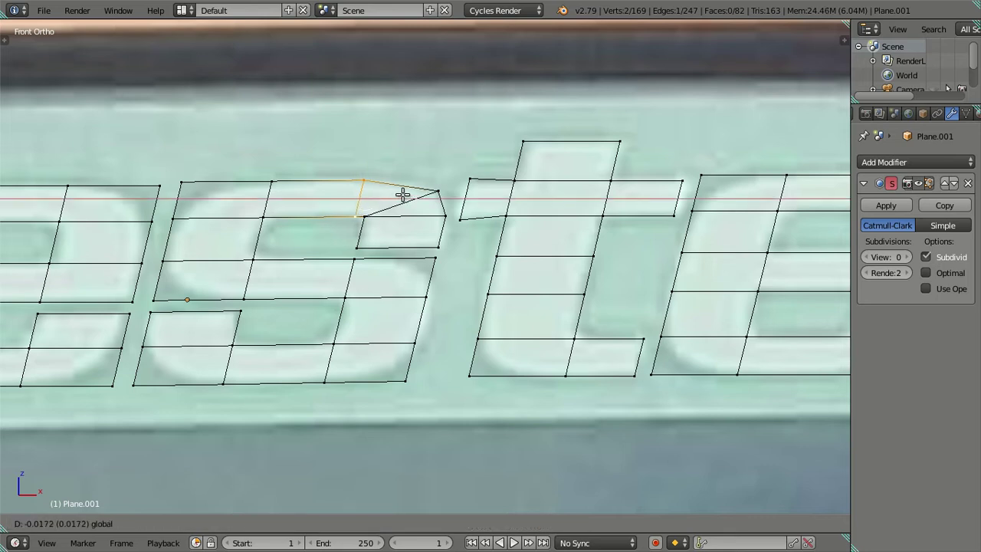
left_click(396, 194)
key("a")
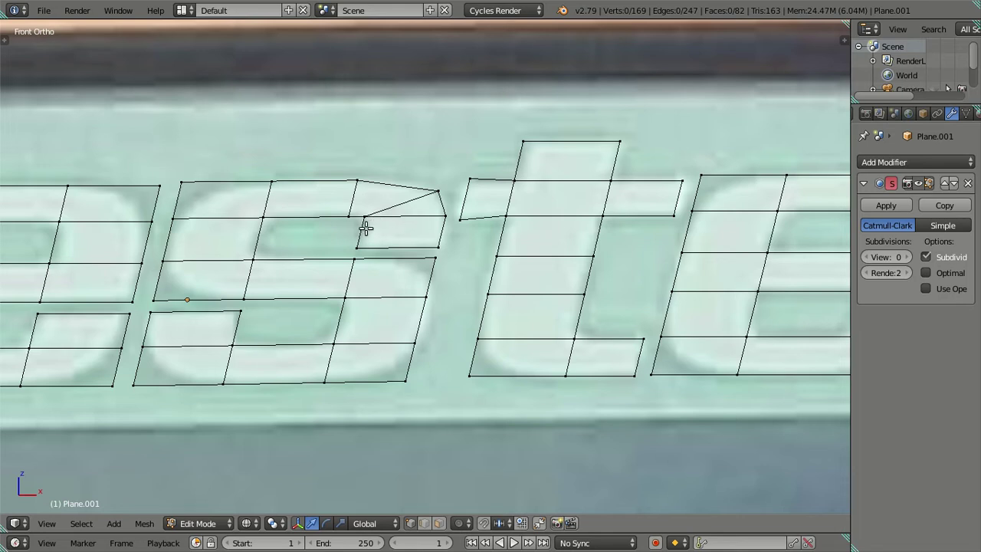
Cut a loop through the s's upper bar, then knife-cut from it to the right corner.
key("ctrl+r")
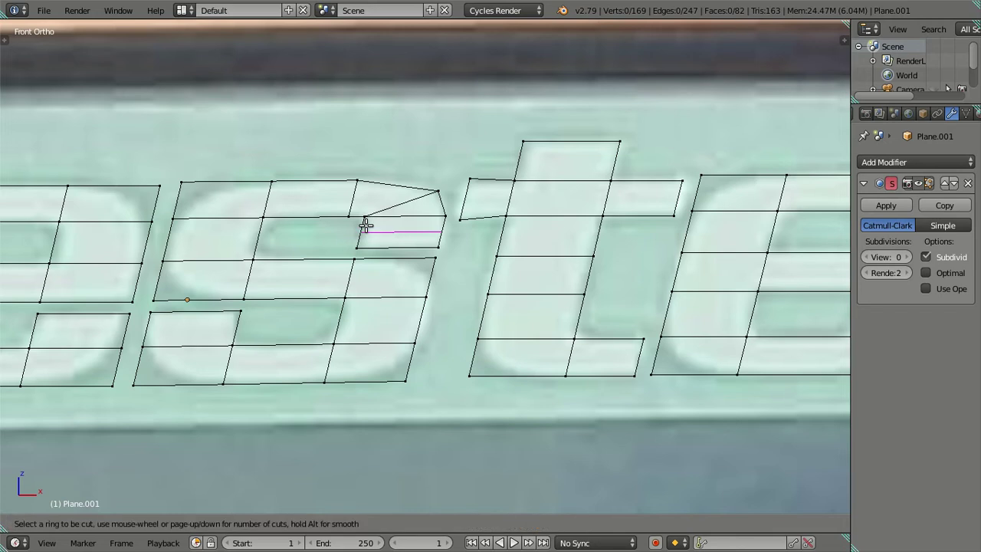
left_click(366, 223)
right_click(366, 222)
right_click(378, 218)
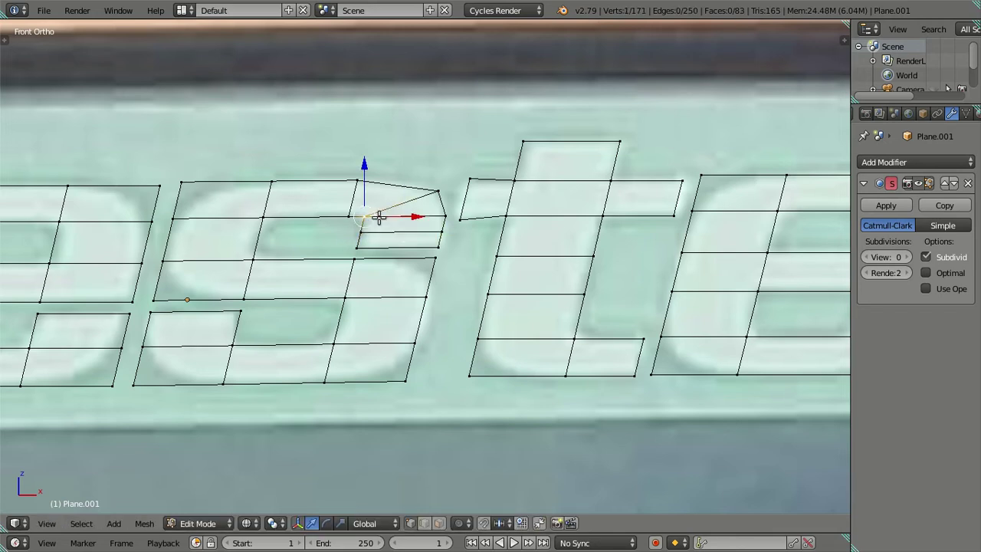
key("g")
key("z")
key("Escape")
scroll(397, 231, "up", 1)
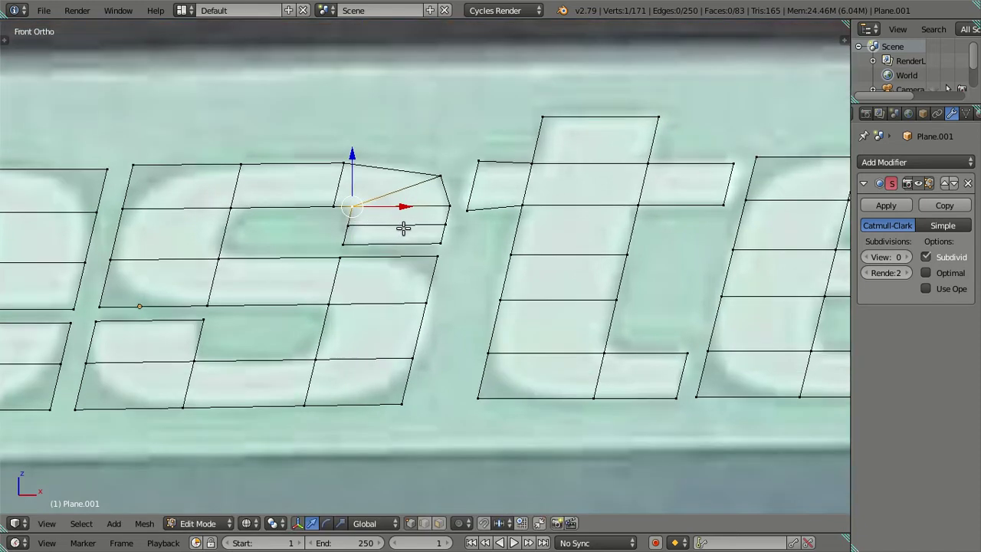
key("k")
left_click(348, 225)
left_click(449, 207)
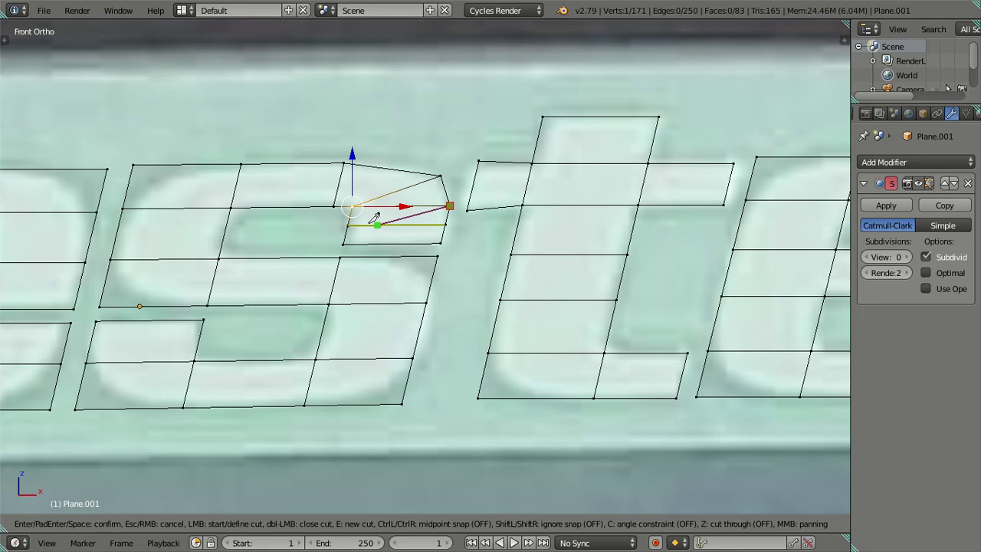
key("Return")
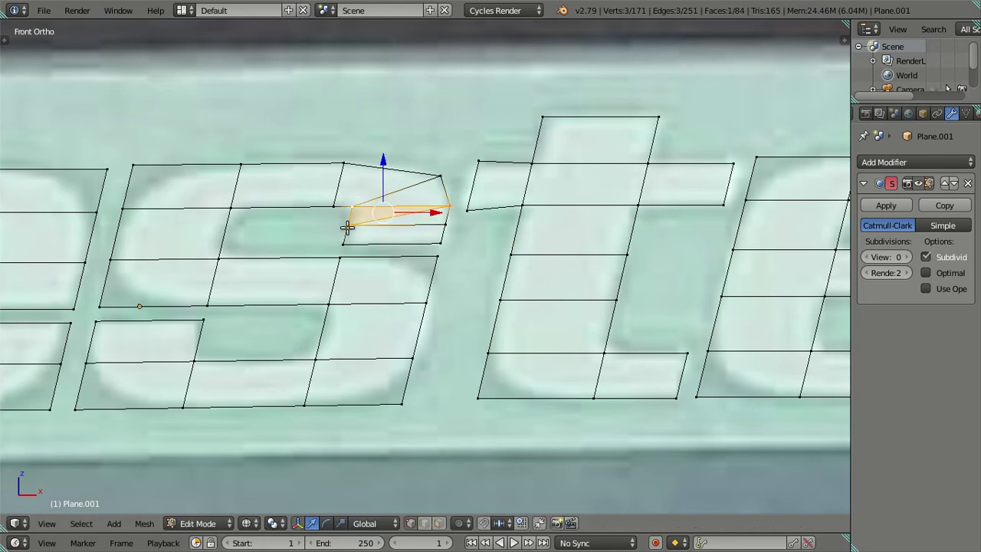
Dissolve the two extra edges in the s's corner.
right_click(448, 207)
right_click(350, 208, "shift")
key("x")
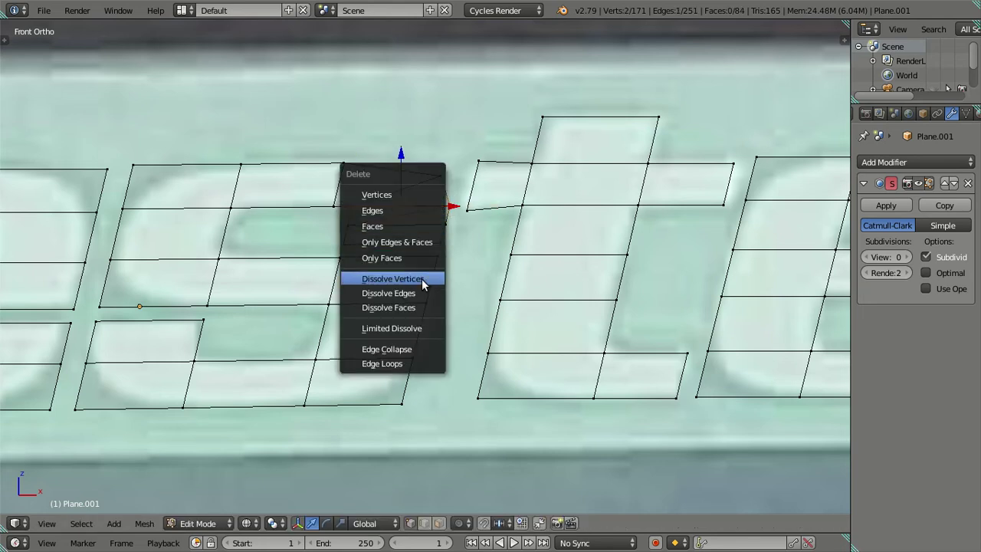
left_click(423, 292)
key("a")
right_click(444, 225)
right_click(348, 225, "shift")
key("x")
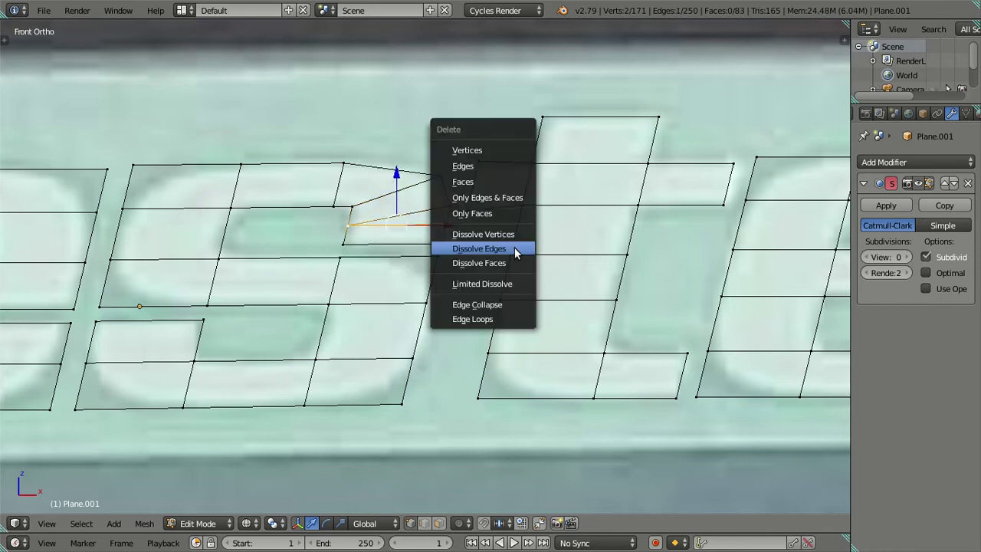
left_click(514, 247)
scroll(396, 266, "down", 2)
scroll(391, 257, "up", 1)
scroll(383, 252, "up", 1)
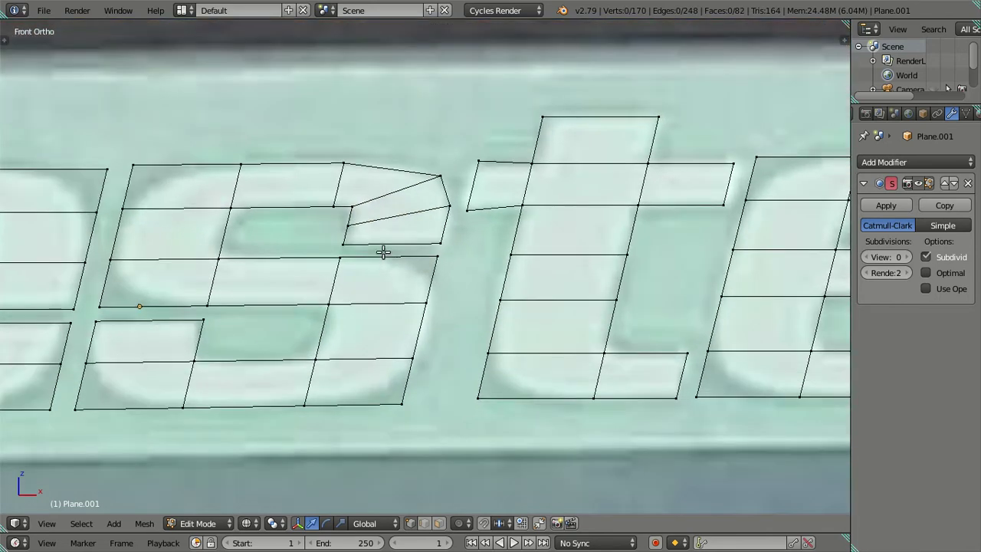
Move a vertex on the s's upper arm onto the letter's outline.
right_click(350, 207)
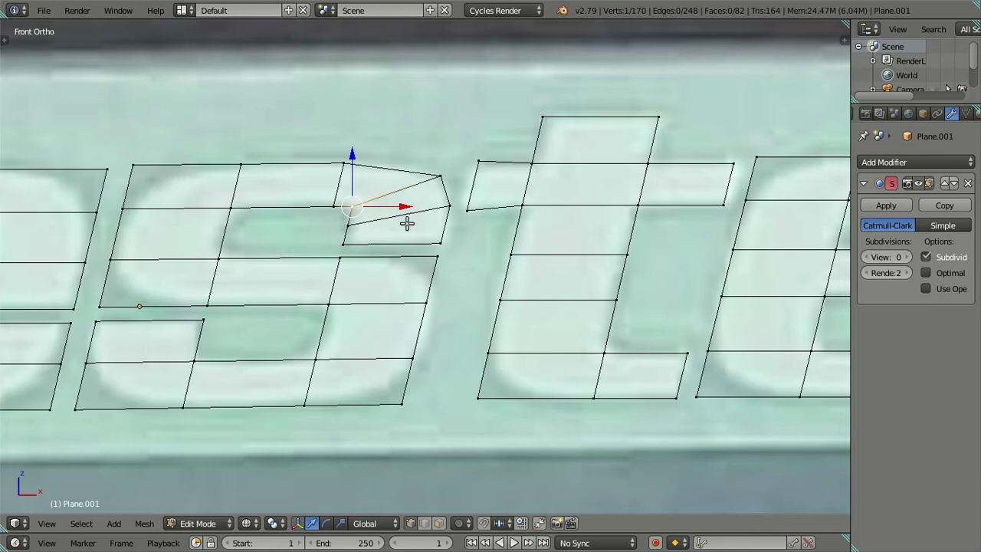
key("g")
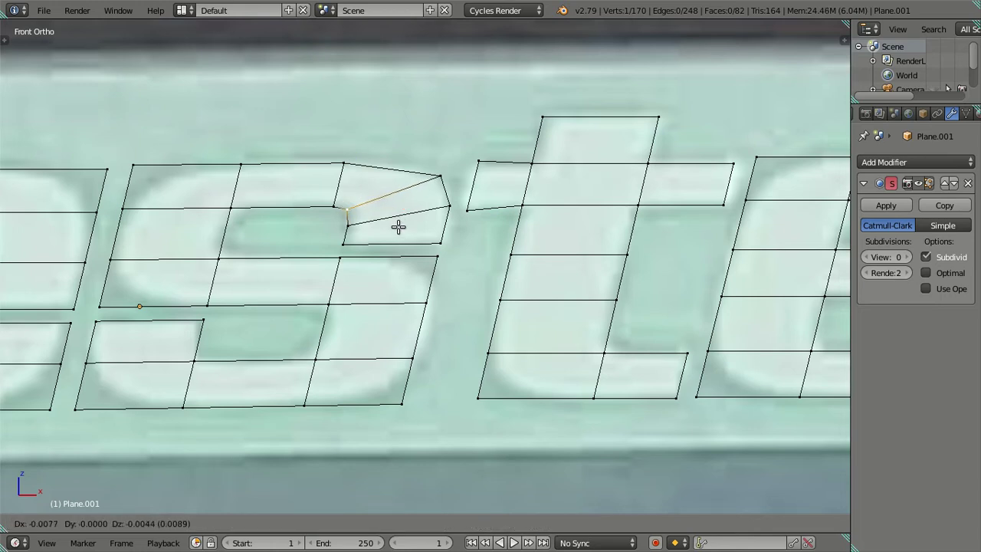
left_click(398, 226)
scroll(307, 228, "down", 2)
key("a")
scroll(406, 183, "up", 1)
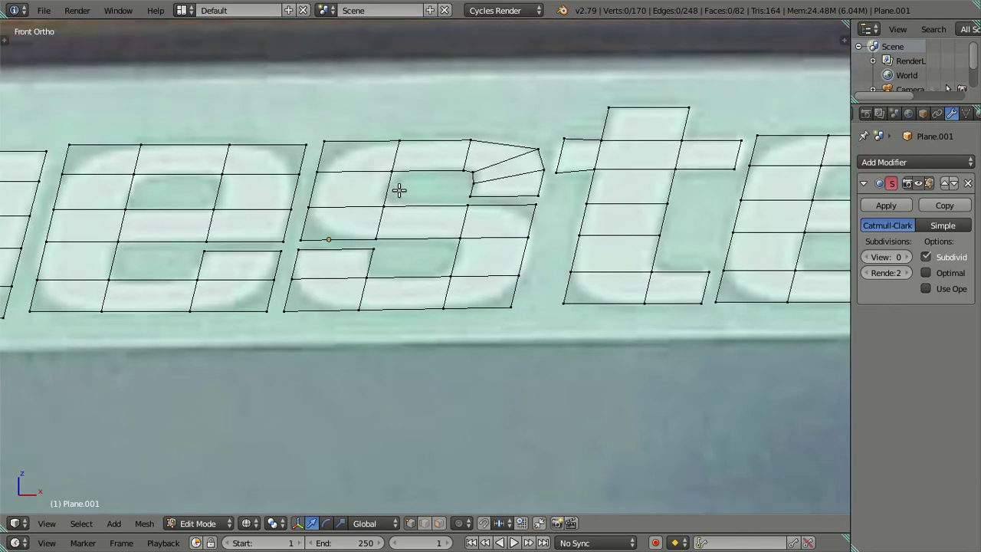
Undo two changes, then scale the s's bottom-right and top-right corners inward.
key("ctrl+z")
key("ctrl+z")
key("ctrl+z")
key("ctrl+z")
key("ctrl+z")
key("ctrl+z")
key("ctrl+z")
scroll(399, 190, "down", 2)
key("ctrl+z")
right_click(328, 298)
right_click(511, 182, "shift")
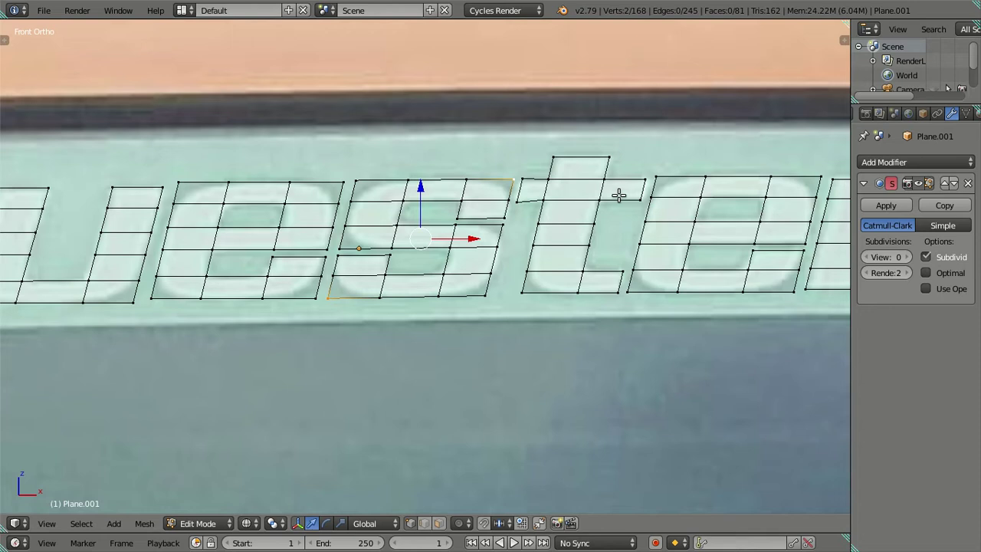
key("s")
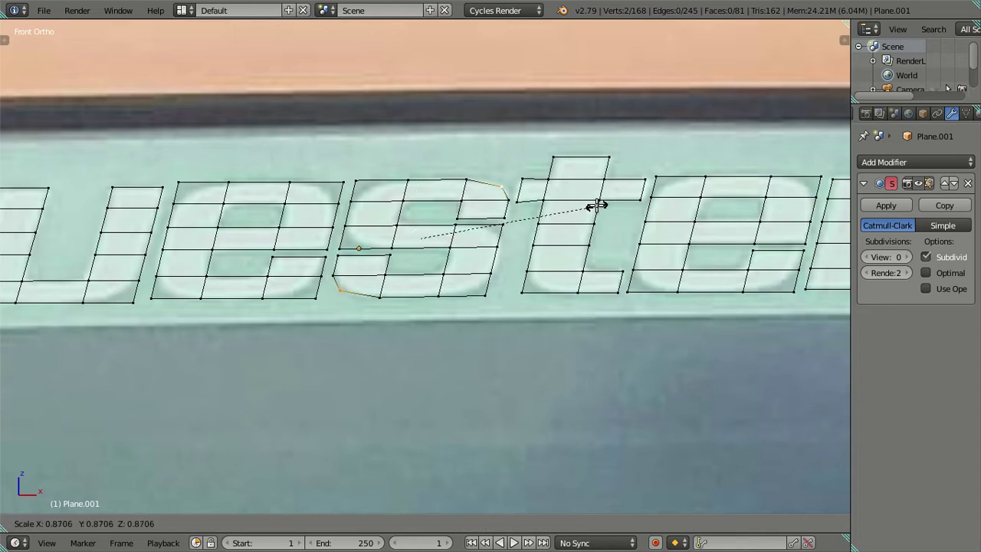
left_click(596, 205)
Scale a second pair of s corners, including the top-left, inward to round them.
right_click(485, 295)
right_click(357, 182, "shift")
key("s")
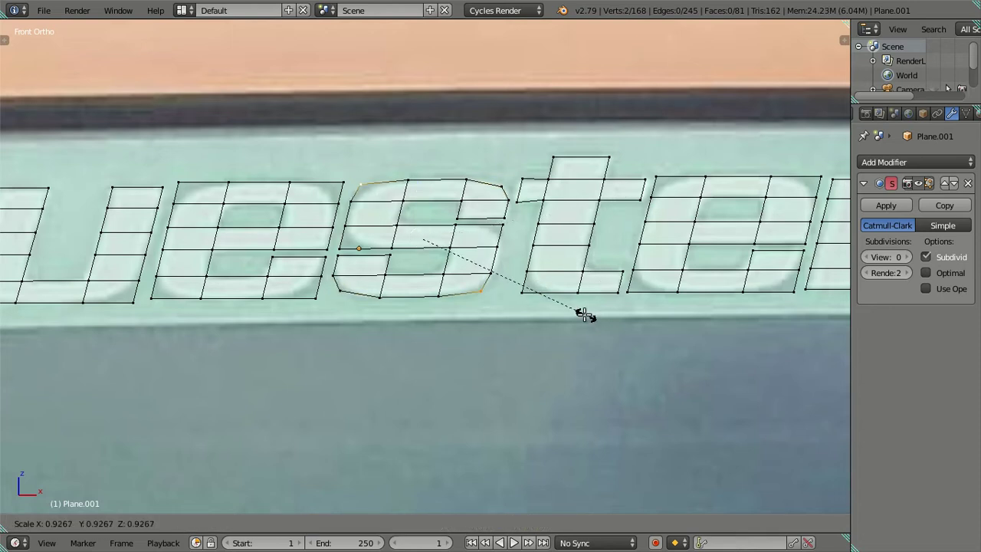
left_click(575, 310)
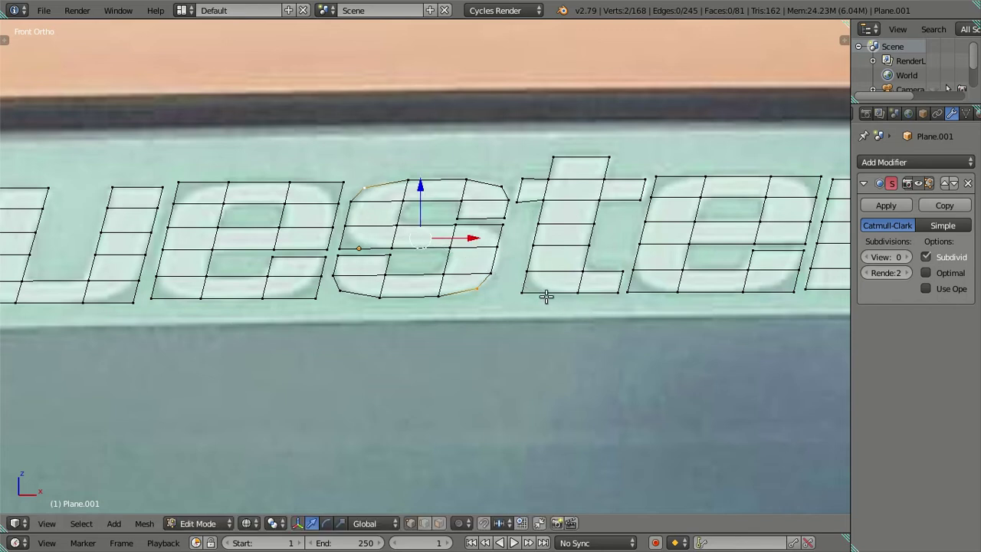
middle_click_drag(544, 294, 486, 258, "shift")
key("a")
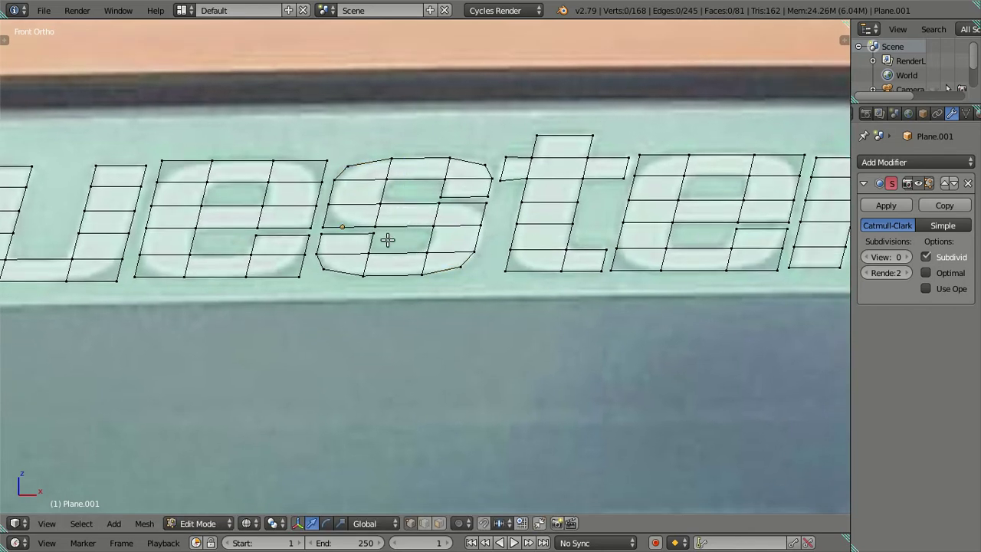
Reposition the vertex where s meets t and nudge a lower s vertex left.
right_click(485, 202)
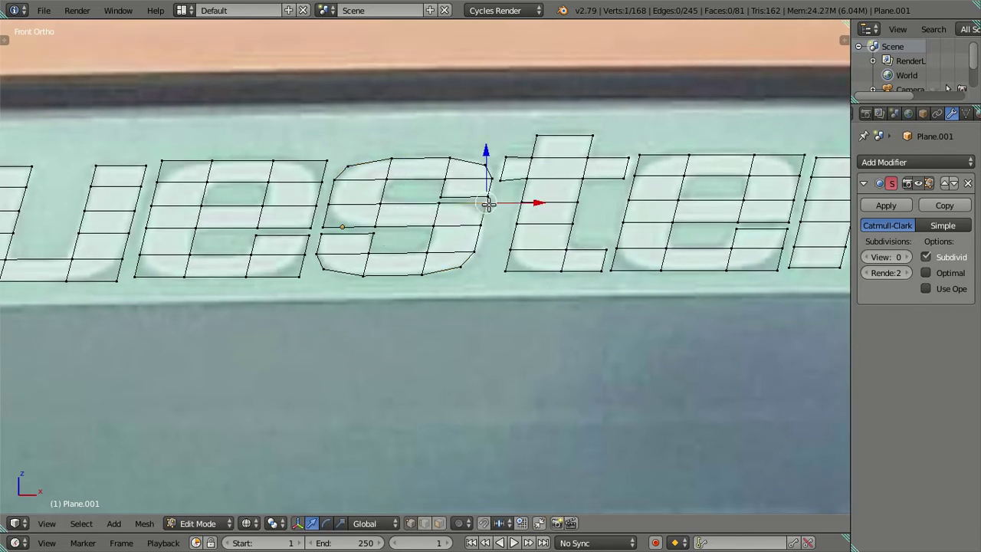
key("g")
left_click(553, 223)
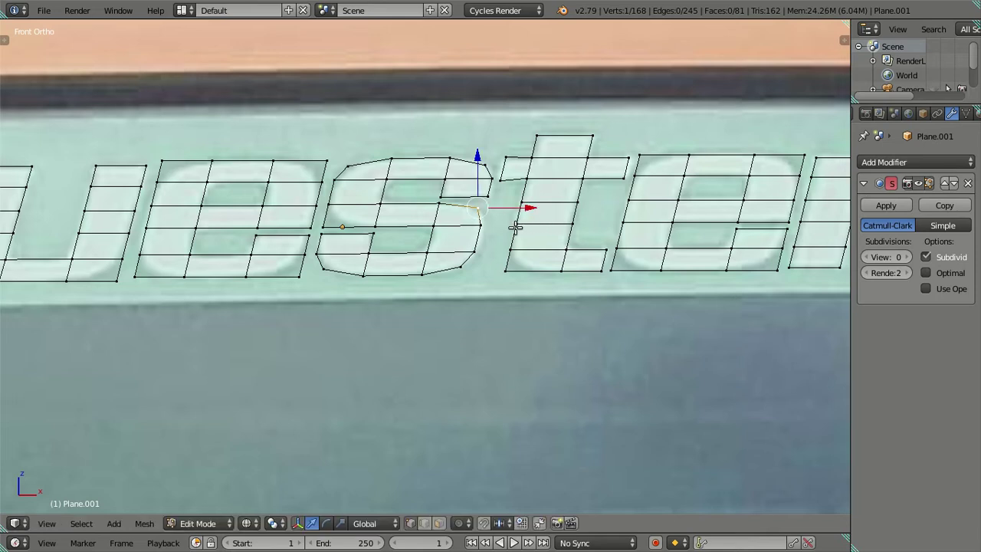
right_click(380, 239)
key("g")
left_click(401, 220)
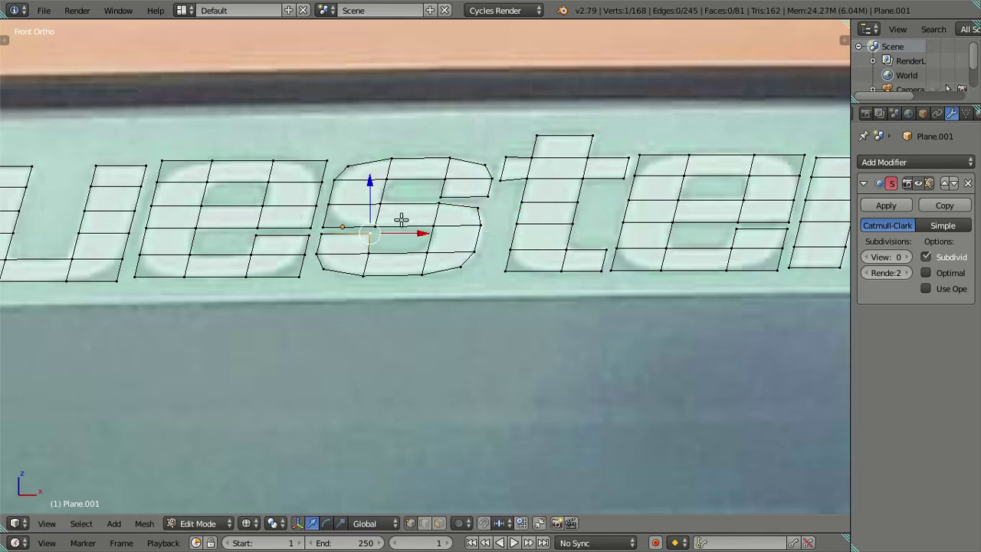
Move the s's bottom-left vertex horizontally onto the outline.
right_click(318, 255)
right_click(324, 267)
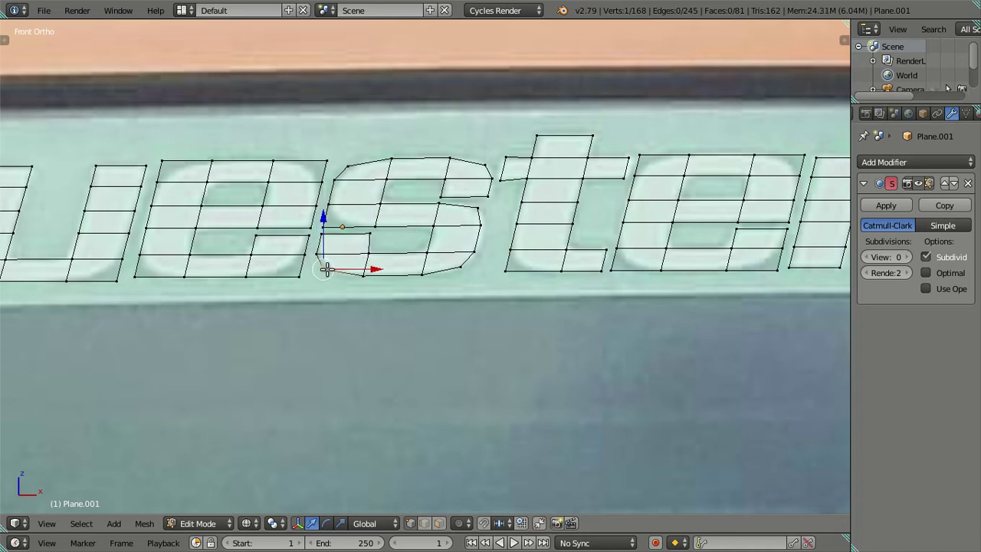
key("g")
key("x")
left_click(365, 268)
Move the s's top-right vertex vertically onto the letter's outline.
right_click(491, 164)
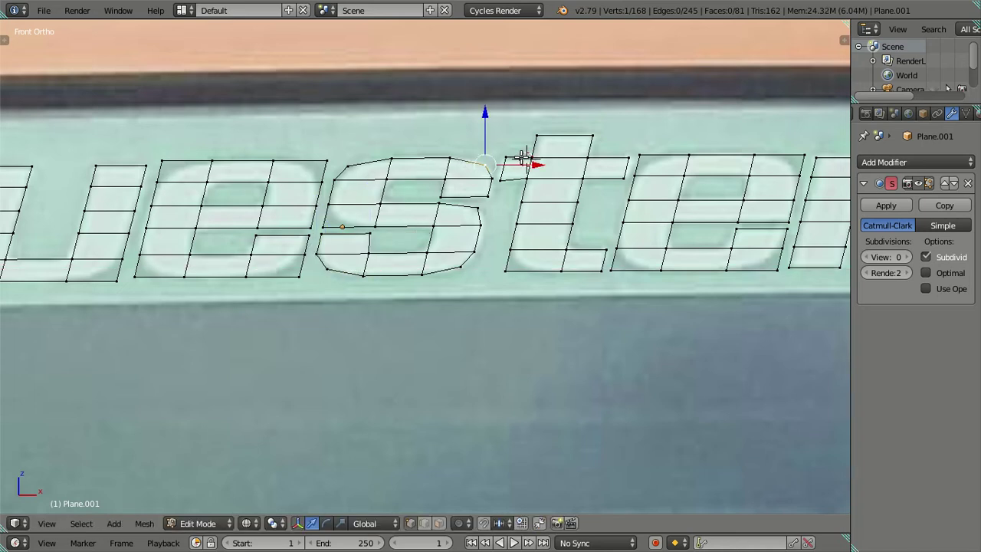
key("g")
key("Escape")
key("g")
key("z")
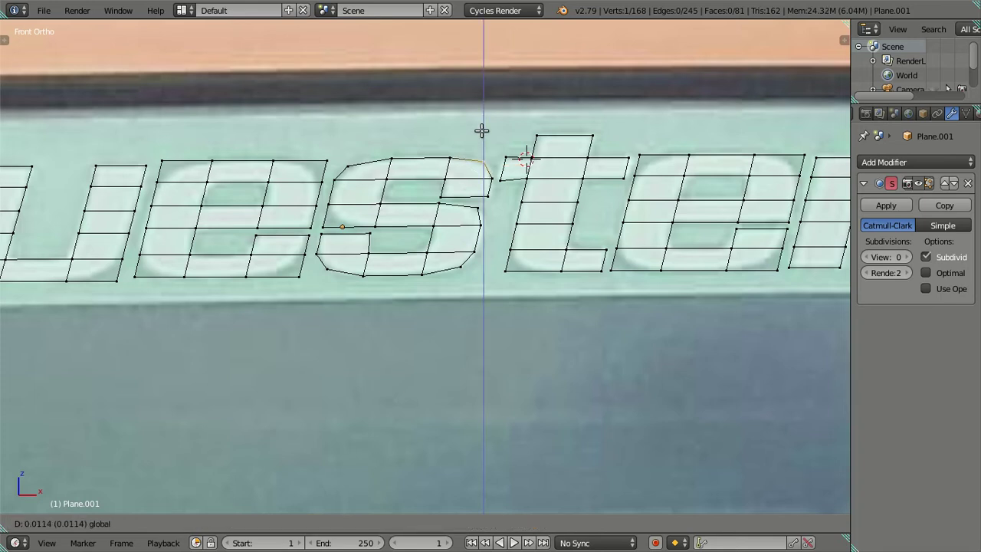
left_click(481, 132)
middle_click_drag(481, 131, 532, 207, "shift")
scroll(531, 208, "up", 2)
key("a")
scroll(504, 200, "up", 1)
Round the e's bottom-right corner by pulling its vertex left and then up.
right_click(490, 257)
right_click(488, 273, "shift")
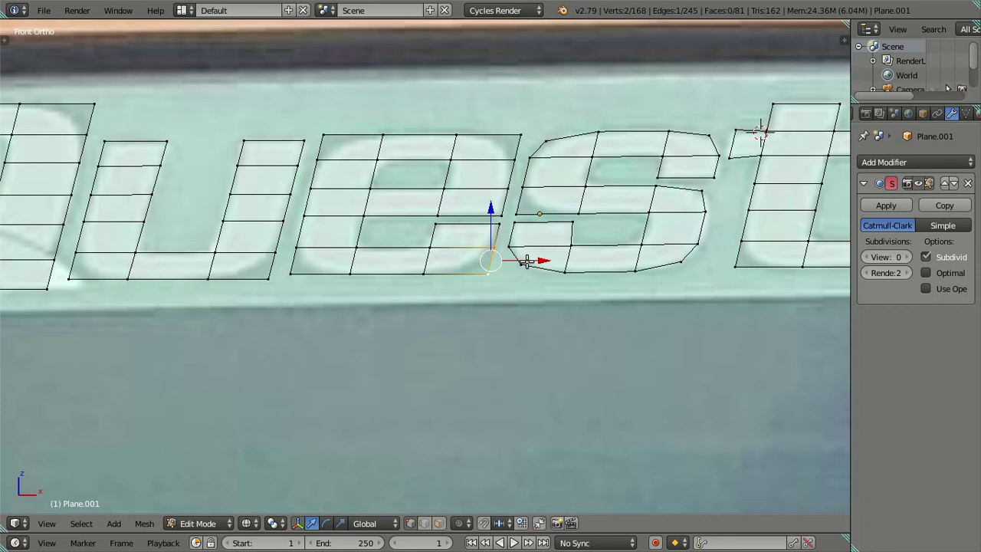
key("g")
key("Escape")
right_click(520, 274)
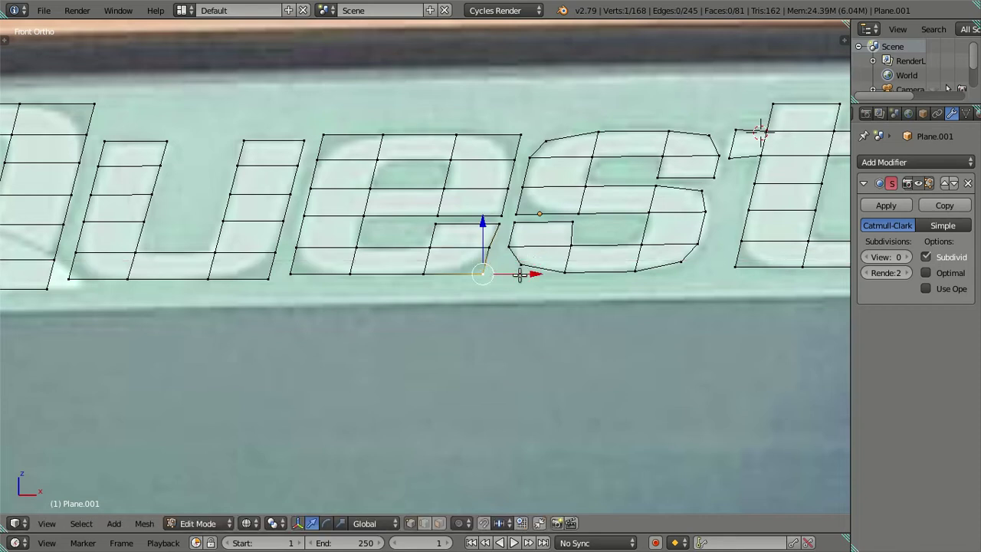
key("g")
left_click(501, 273)
key("g")
key("z")
left_click(463, 233)
Round the e's bottom-left corner by moving its vertex inward horizontally, then vertically.
right_click(293, 270)
key("g")
key("x")
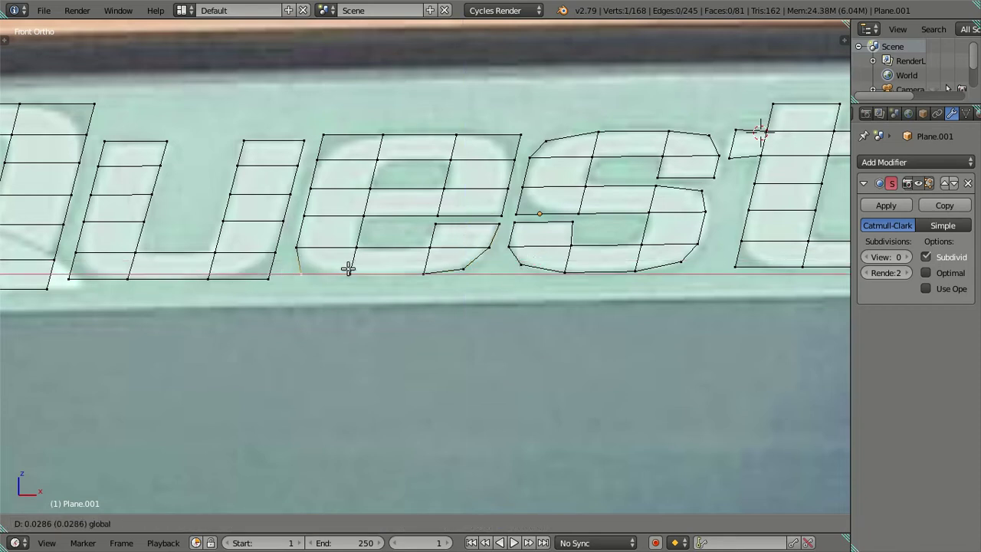
left_click(350, 268)
key("g")
key("z")
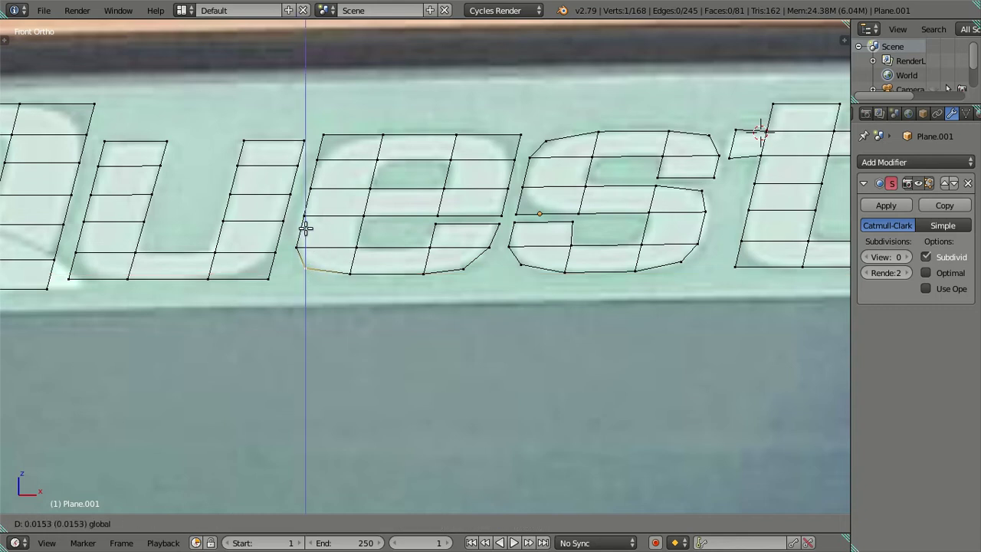
left_click(305, 227)
Round the e's top-left and top-right corners by pulling their vertices inward.
right_click(328, 137)
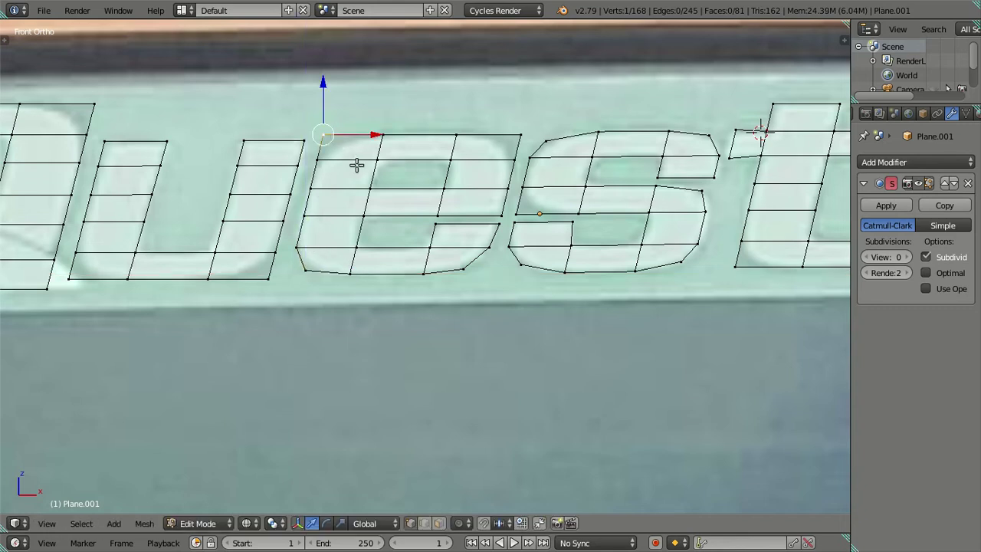
key("g")
left_click(374, 174)
right_click(516, 146)
key("g")
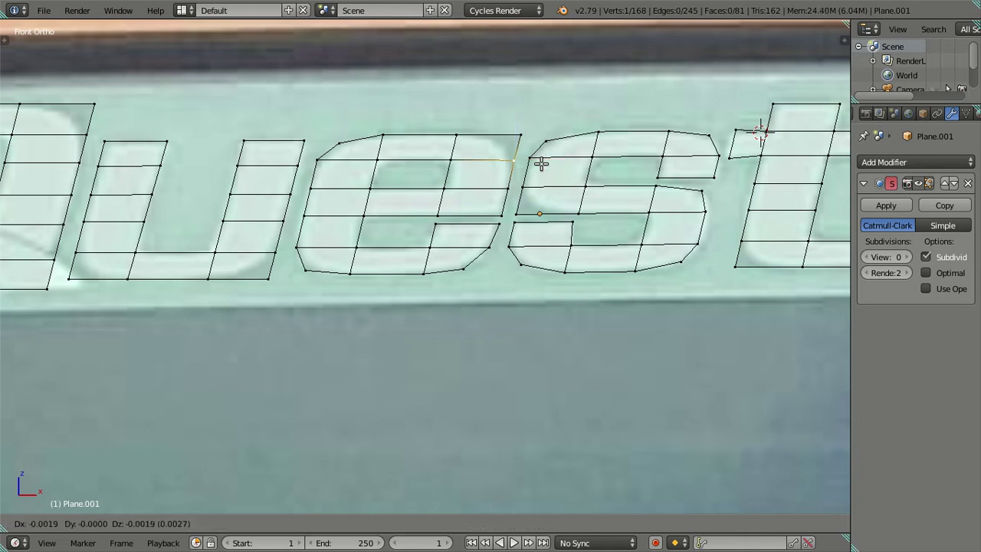
left_click(536, 159)
key("g")
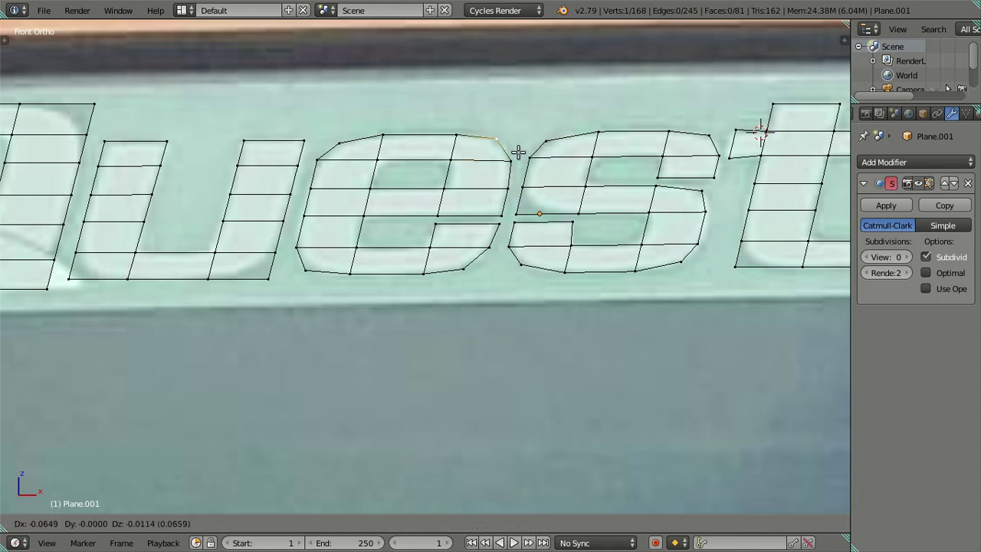
left_click(518, 151)
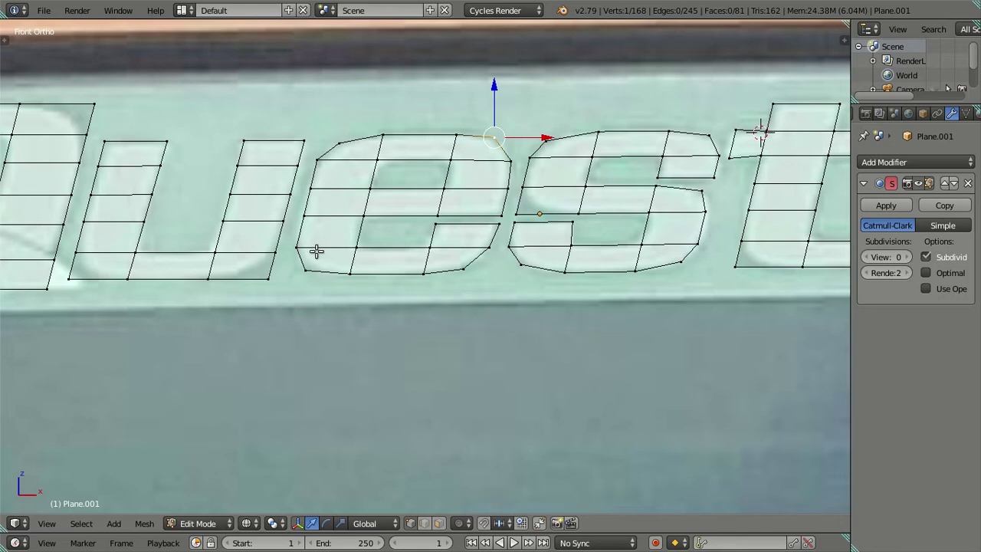
Round the u's bottom-right corner by moving its vertex inward.
right_click(272, 279)
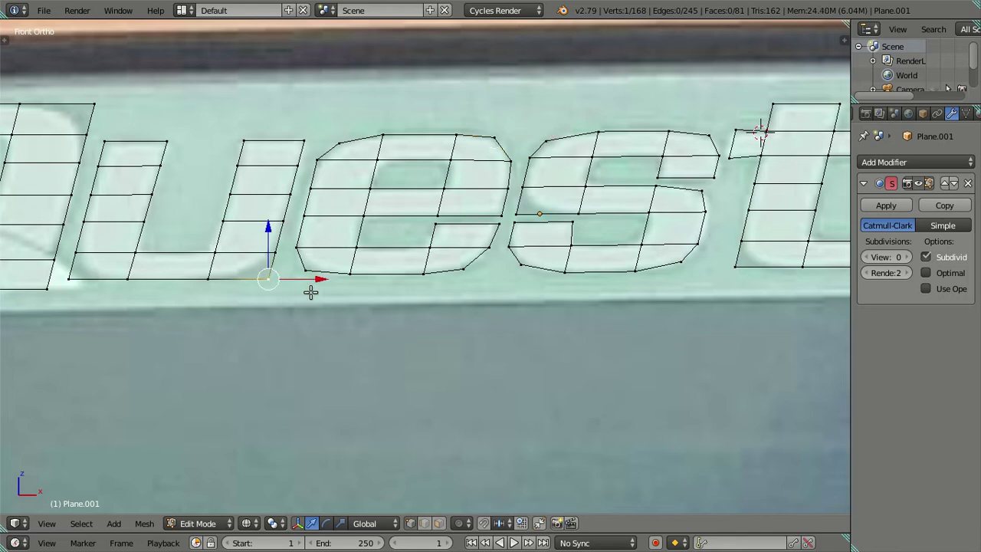
key("g")
left_click(285, 290)
right_click(293, 256)
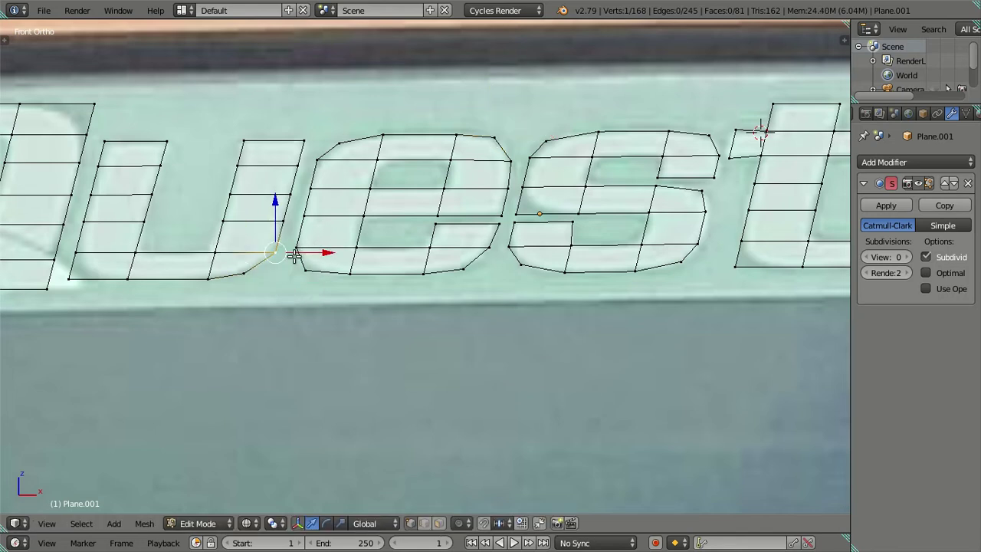
key("g")
key("Escape")
Round the u's bottom-left corner and shift a left-side vertex horizontally inward.
right_click(77, 280)
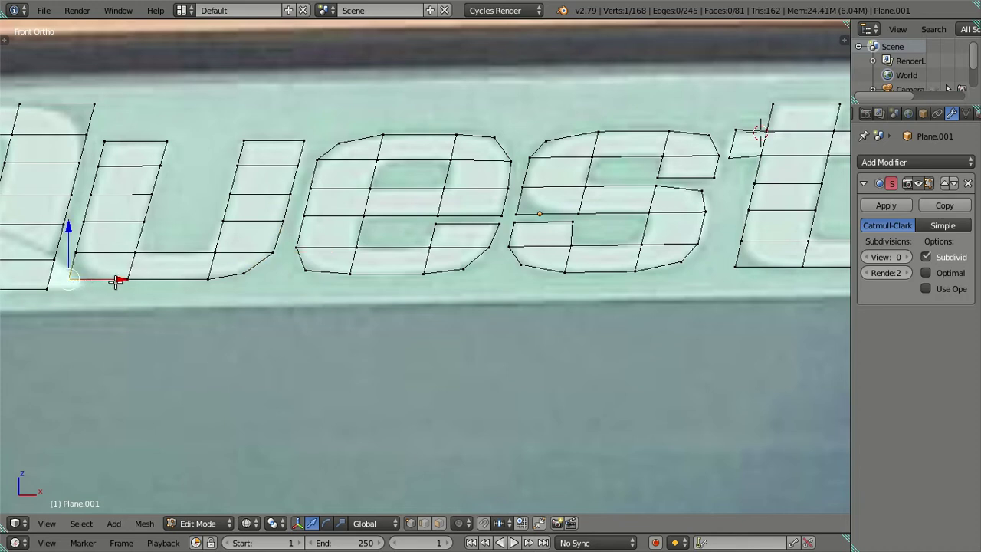
key("g")
left_click(130, 276)
right_click(79, 252)
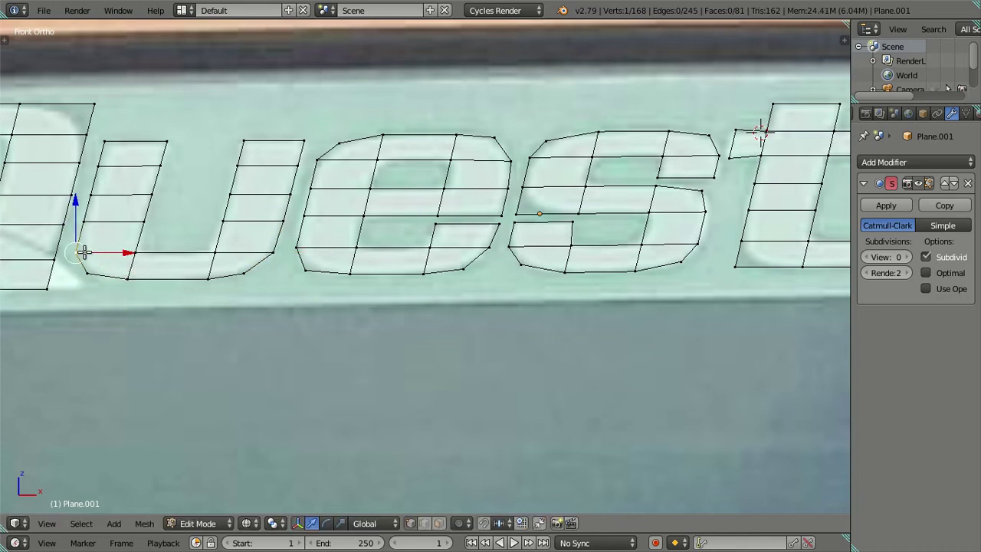
key("g")
key("x")
left_click(116, 251)
Pan to the Q and pull its top-right vertex outward to round that corner.
scroll(171, 230, "down", 3)
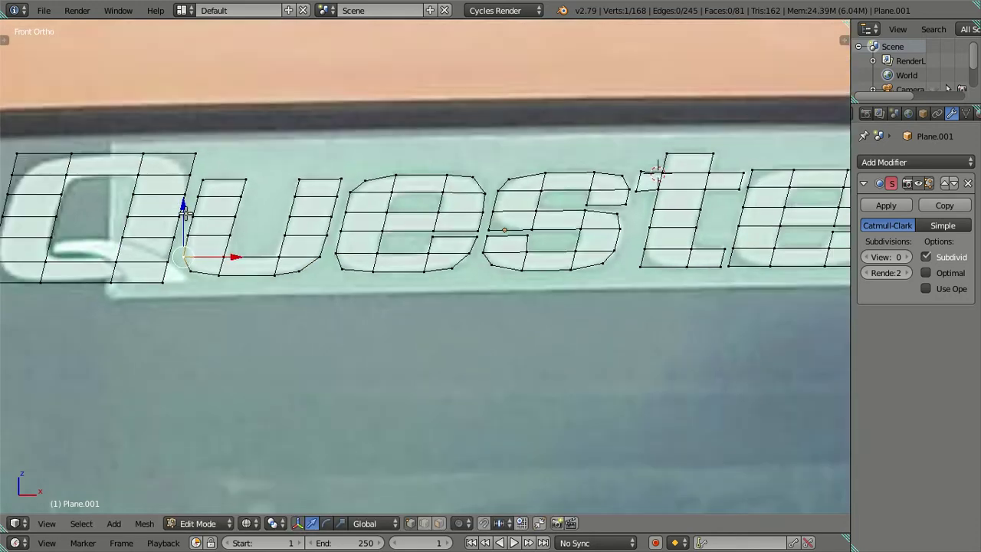
mouse_move(171, 230)
middle_mouse_down("shift")
mouse_move(369, 253)
mouse_move(394, 191)
mouse_move(414, 175)
middle_mouse_up("shift")
scroll(394, 162, "up", 1)
key("g")
left_click(427, 164)
key("g")
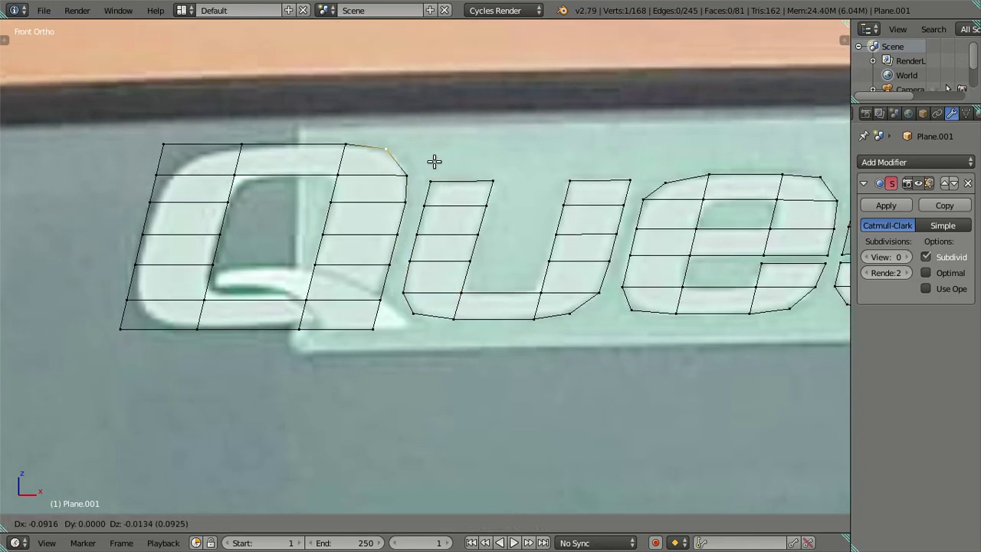
left_click(434, 158)
Adjust the Q's left-edge vertices and pull the top-left corner inward to round it.
right_click(153, 196)
key("g")
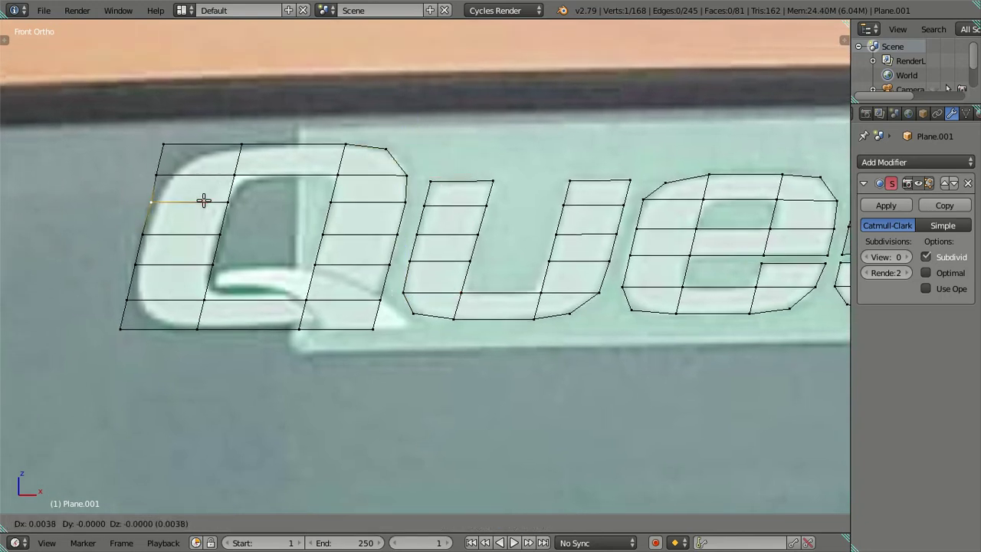
right_click(204, 200)
right_click(141, 234)
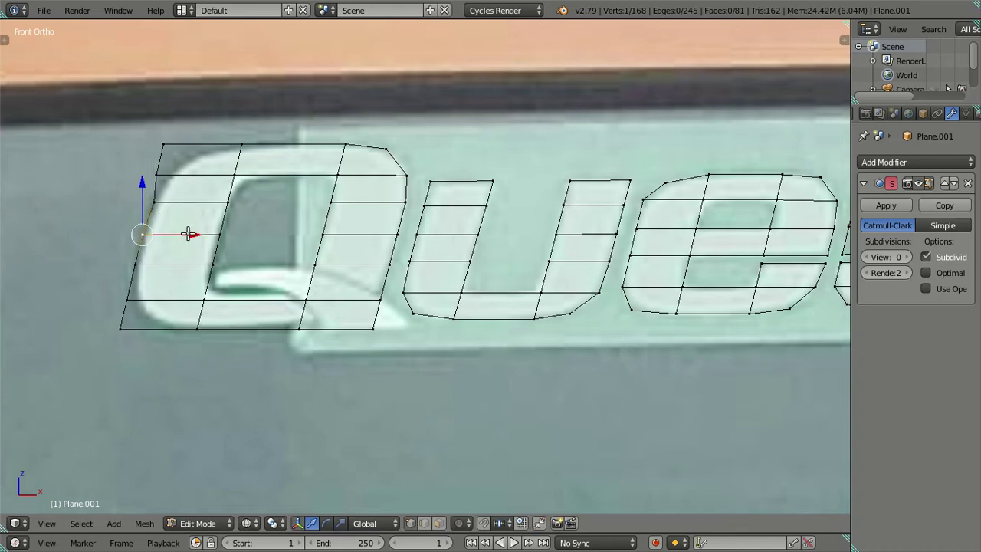
key("g")
key("x")
key("Escape")
right_click(157, 176)
key("g")
key("Escape")
key("g")
key("x")
key("Escape")
right_click(162, 144)
key("g")
left_click(252, 171)
Round the Q's bottom-left corner and reposition the vertex on its bottom edge.
right_click(128, 297)
key("g")
key("x")
key("Escape")
right_click(144, 265)
left_click(186, 265)
right_click(123, 327)
key("g")
left_click(215, 334)
right_click(284, 327)
key("g")
key("z")
key("Escape")
key("g")
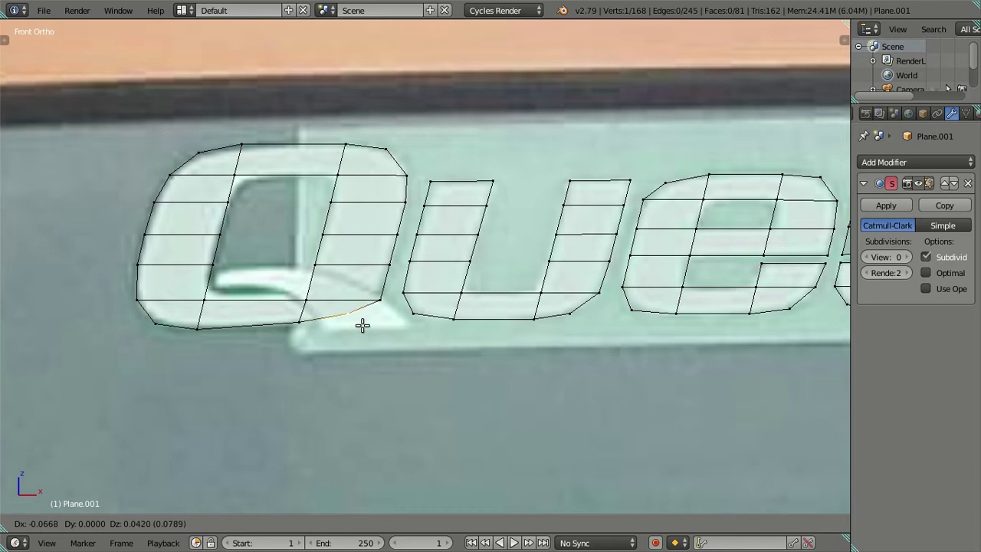
left_click(387, 297)
left_click_drag(425, 299, 423, 300)
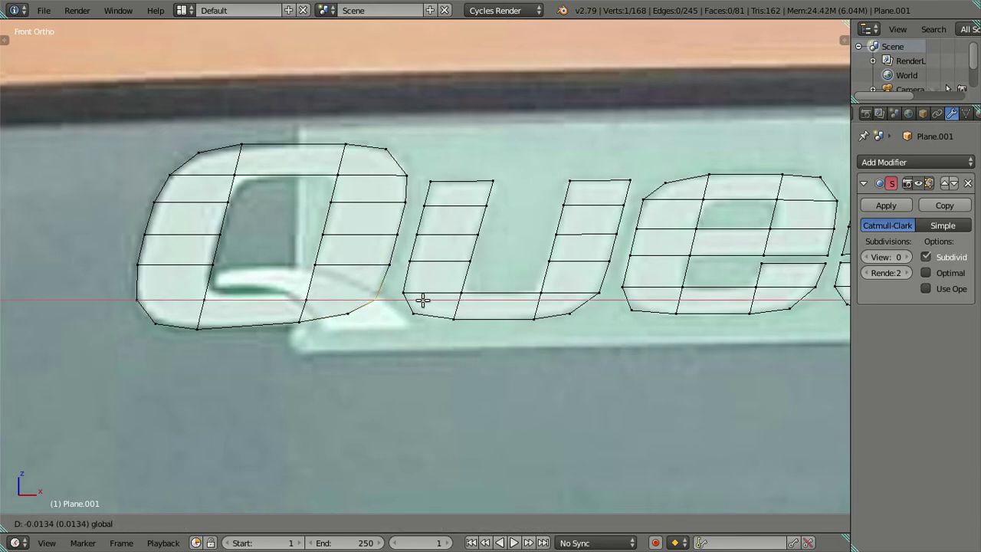
Shift the Q's two upper-right vertices horizontally and clear the selection.
left_click(411, 199)
left_click(411, 172, "shift")
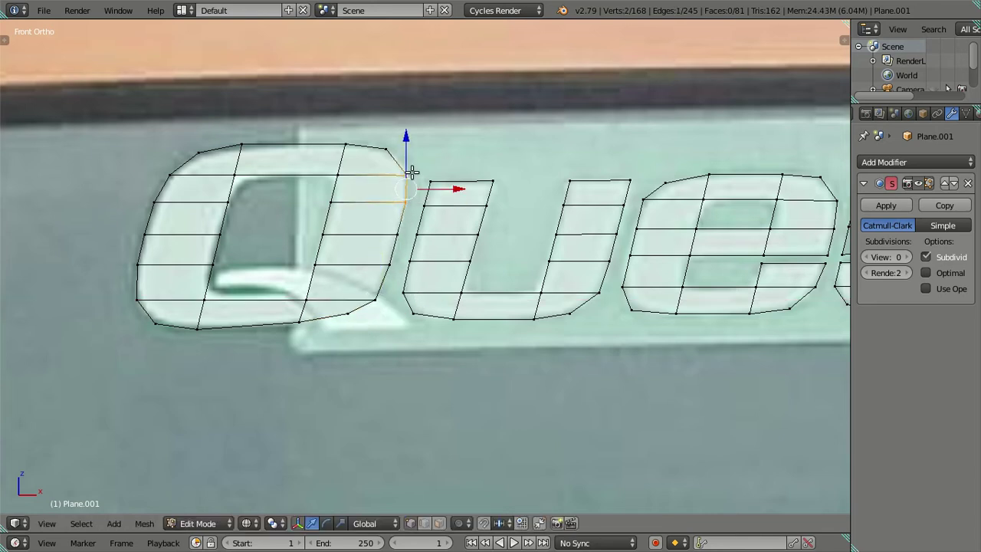
left_click(456, 190)
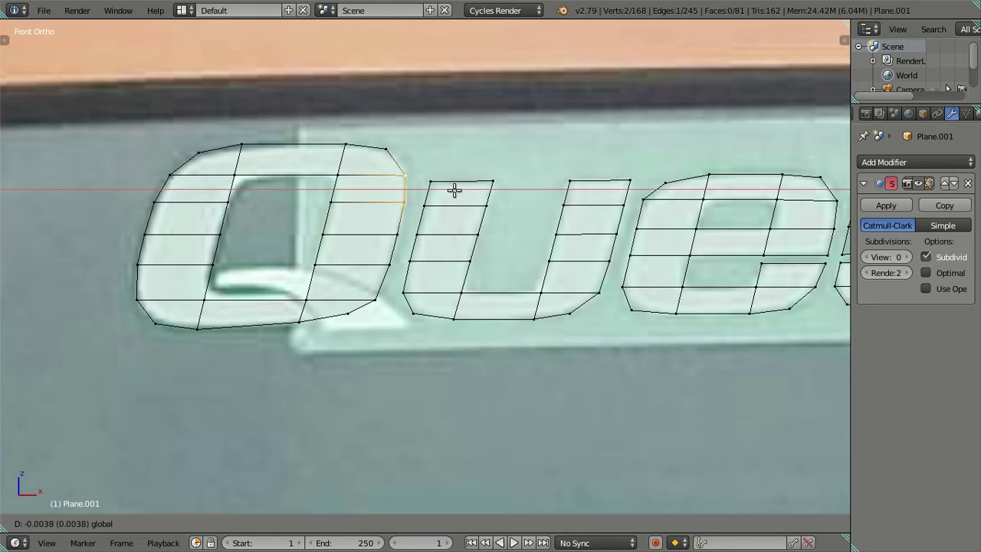
left_click(455, 189)
key("a")
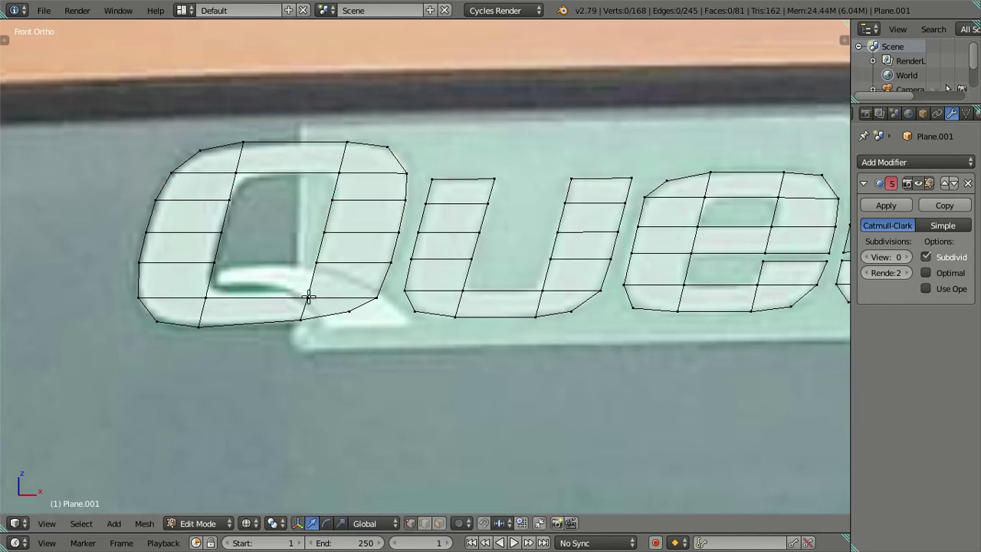
scroll(307, 297, "down", 3, "shift")
Extrude a counter edge, move it left, shrink it, and nudge it up to start the tail.
right_click(316, 234)
key("e")
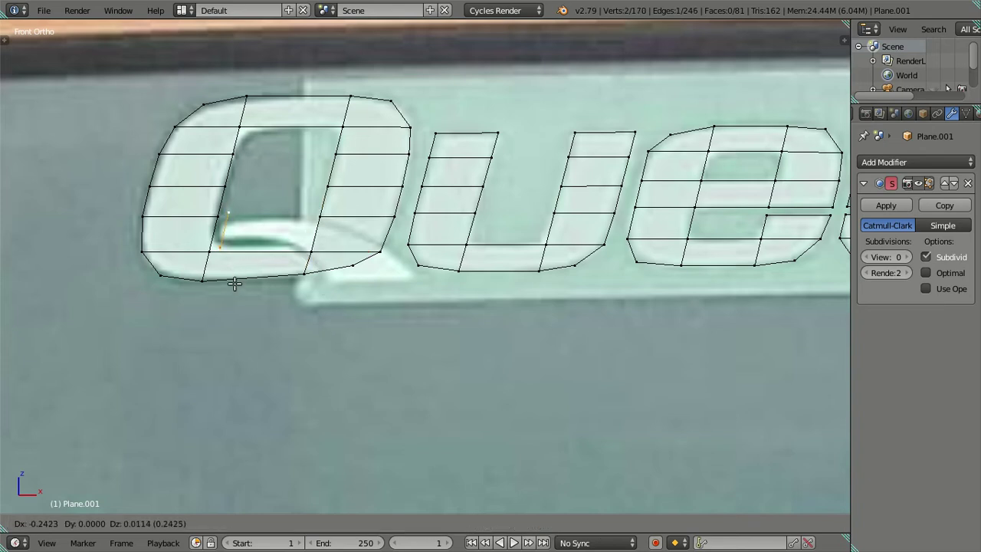
right_click(235, 284)
left_click_drag(368, 233, 278, 235)
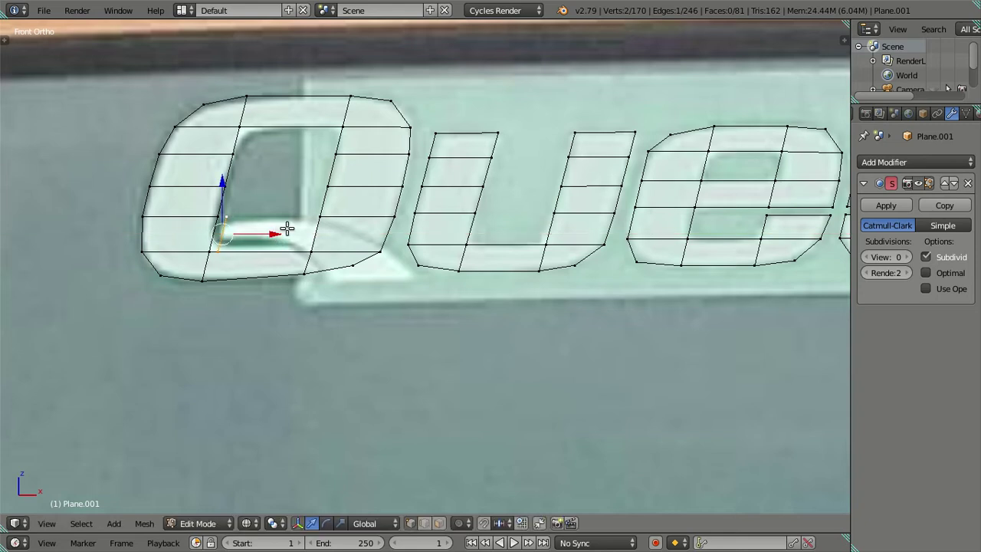
key("s")
right_click(324, 175)
key("s")
left_click(241, 306)
scroll(223, 267, "up", 2)
middle_click_drag(223, 267, 286, 265, "shift")
key("g")
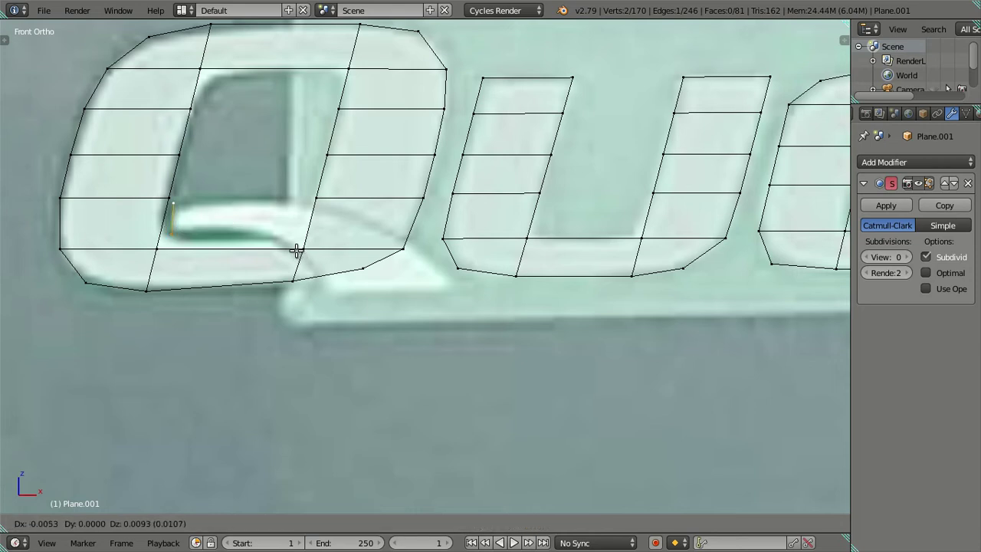
left_click(297, 249)
Extrude two tail faces, then tilt, lengthen and reposition the tail's end edge.
key("s")
right_click(347, 329)
key("e")
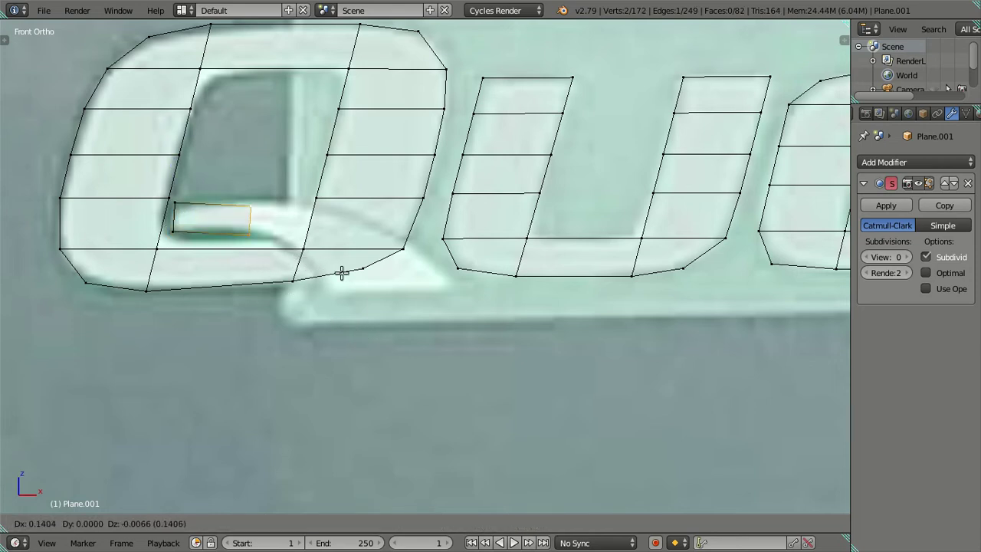
left_click(342, 270)
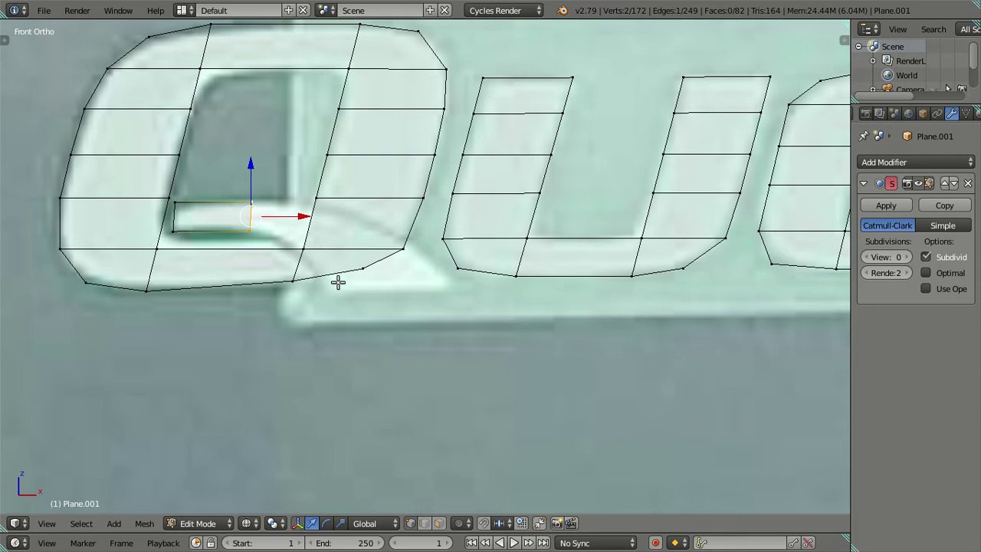
key("e")
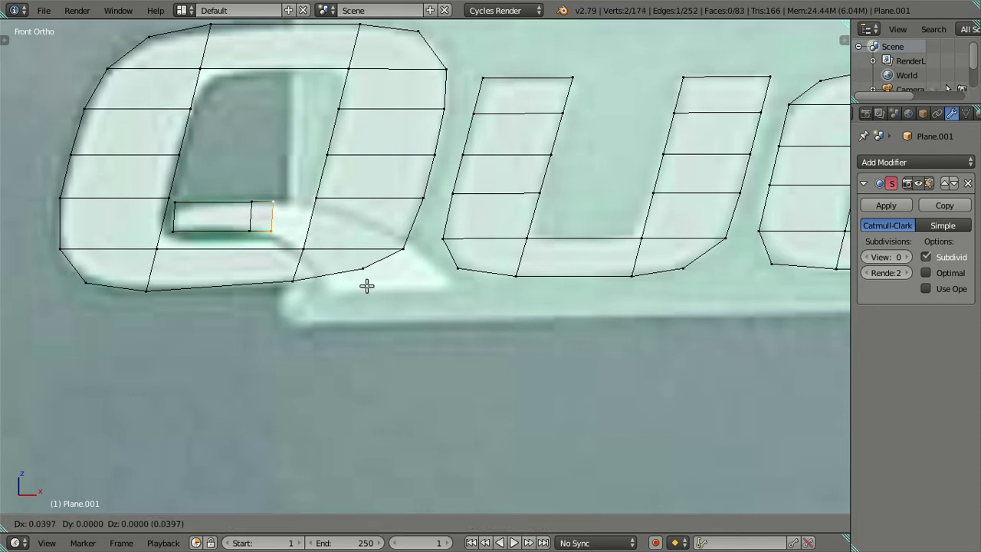
left_click(394, 303)
key("r")
left_click(342, 340)
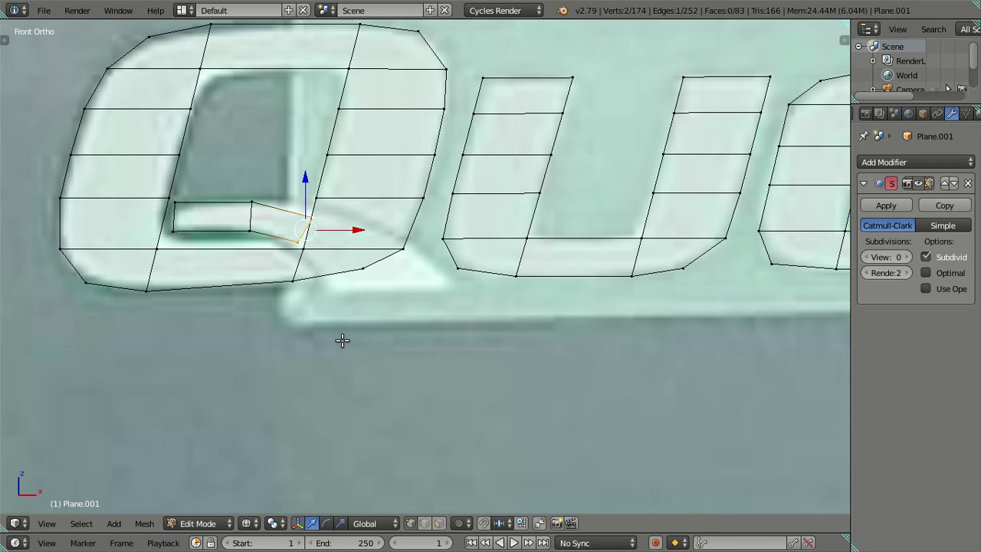
key("s")
left_click(350, 372)
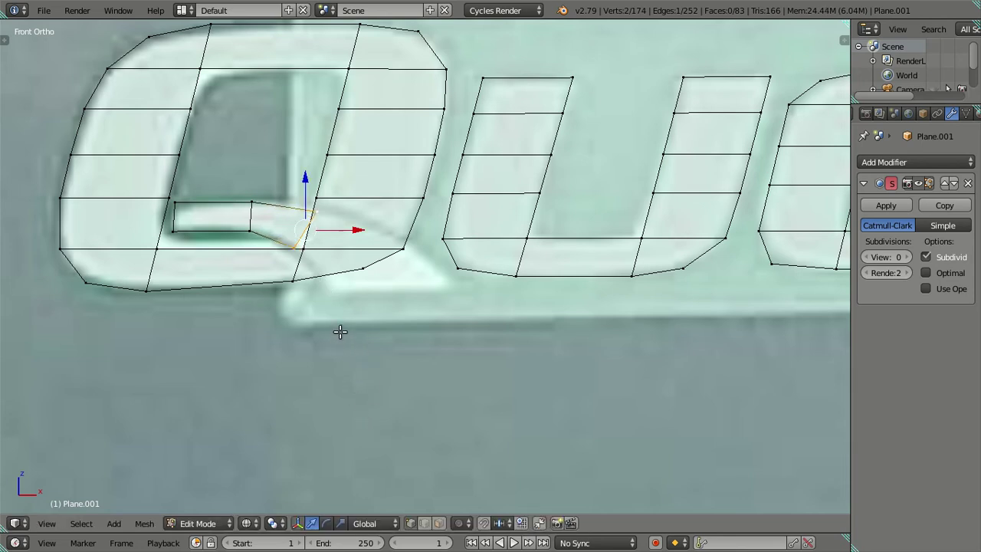
key("g")
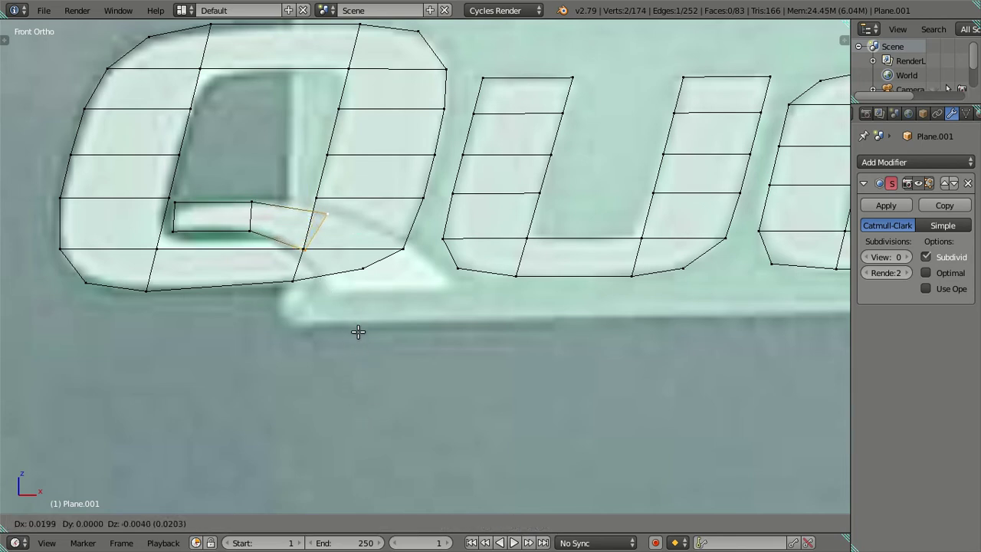
left_click(355, 332)
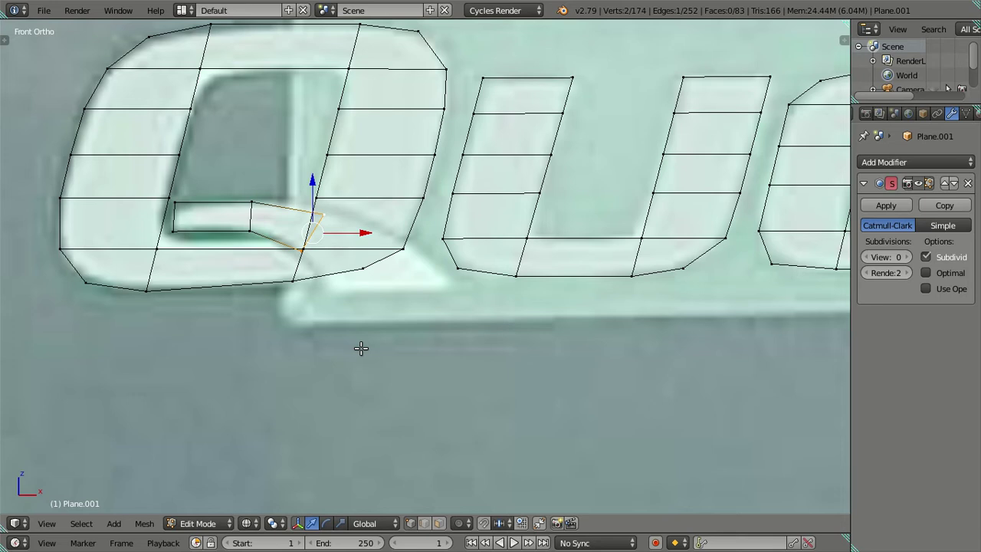
key("s")
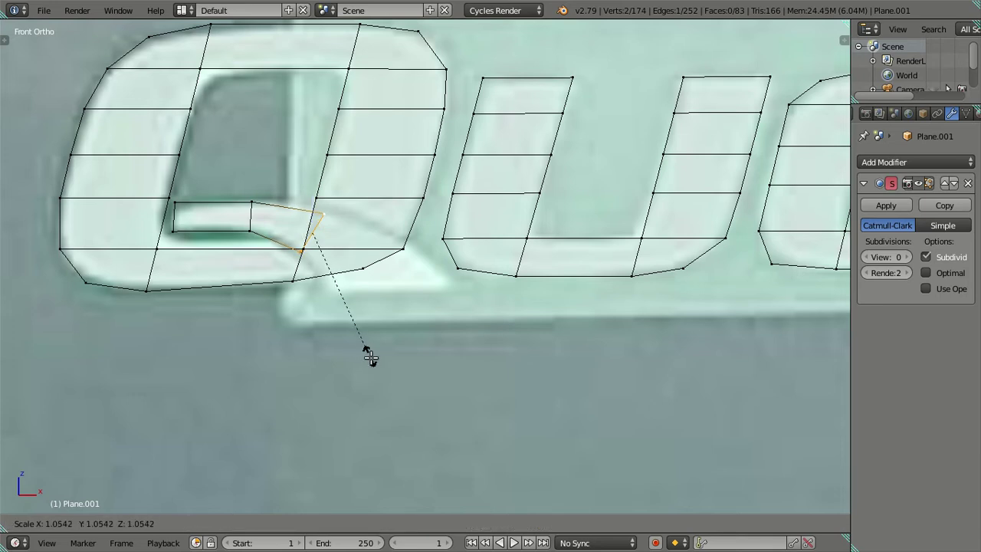
left_click(374, 365)
Extrude two more tail faces and place the tail tip over the photo's Q tail.
key("e")
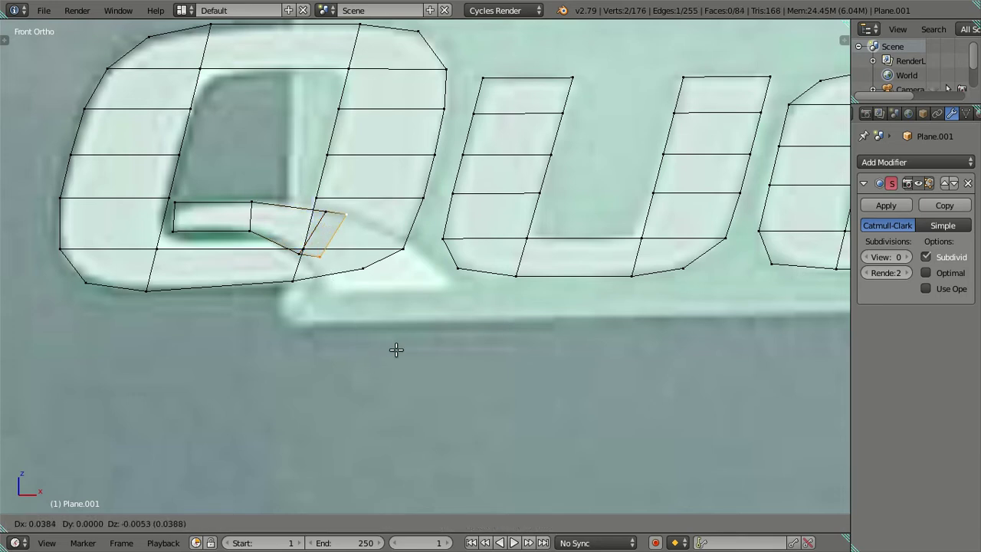
left_click(384, 357)
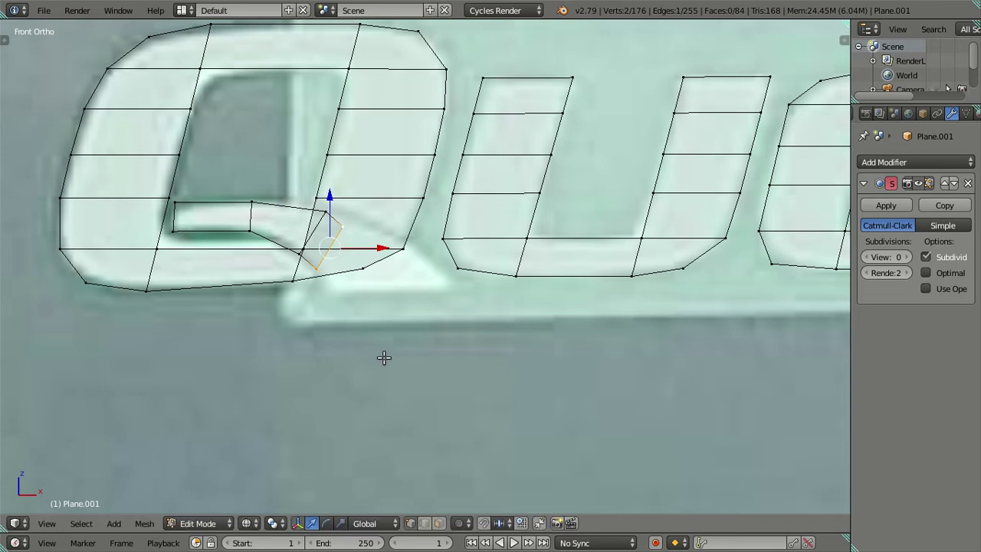
right_click(344, 232)
key("g")
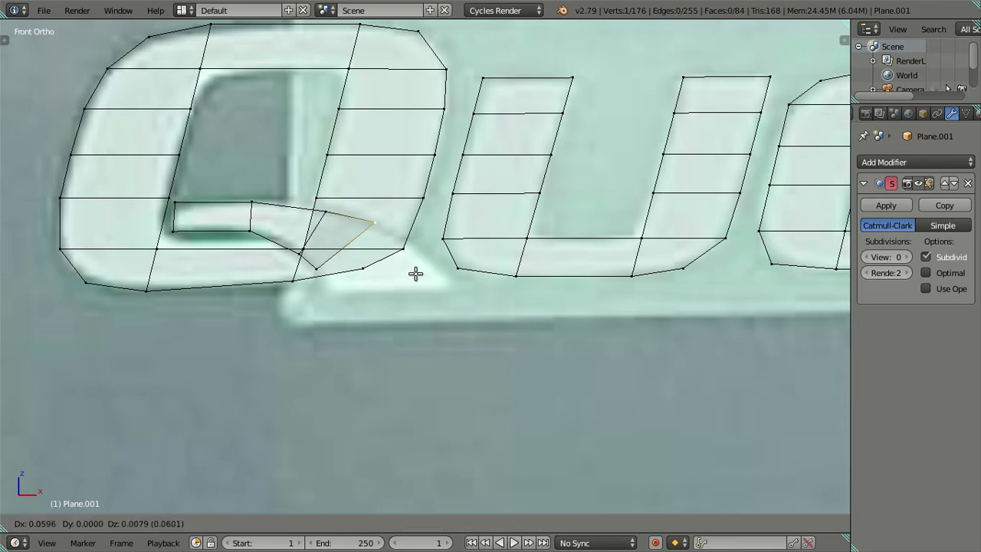
left_click(426, 285)
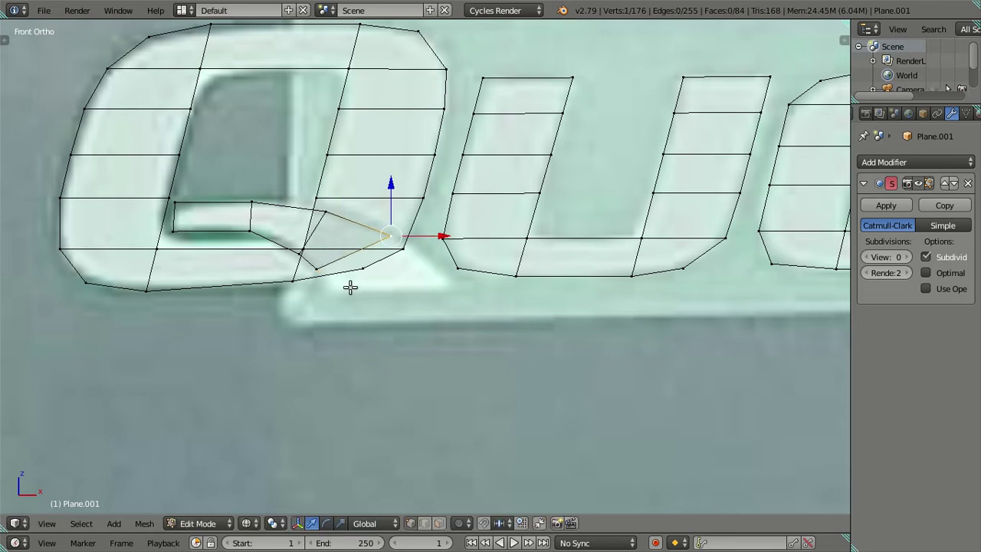
right_click(316, 267, "shift")
key("e")
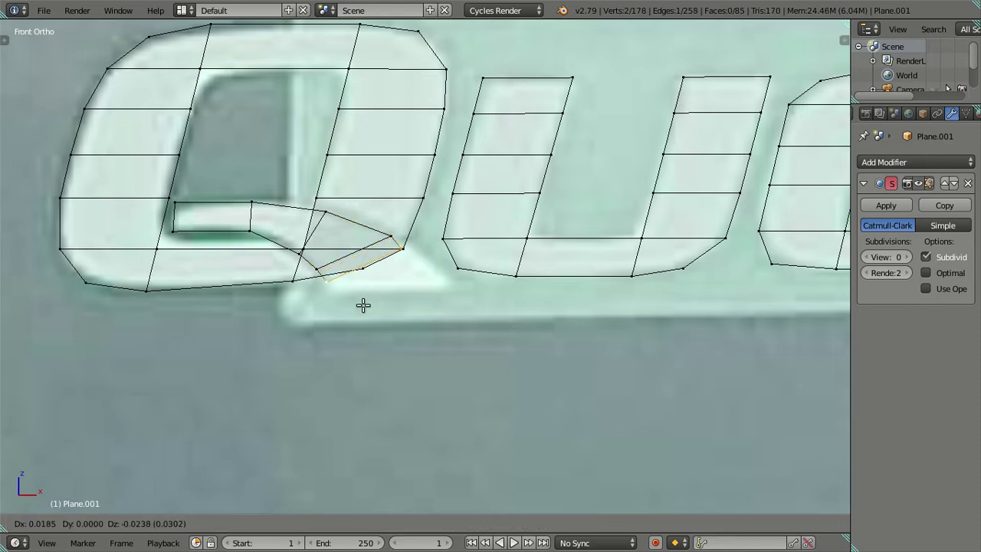
left_click(367, 295)
right_click(395, 265)
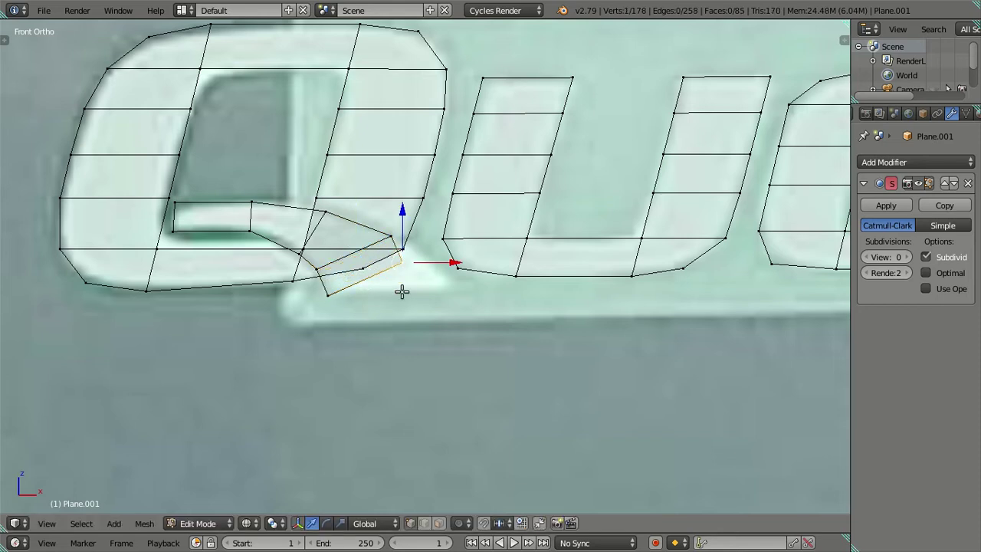
key("g")
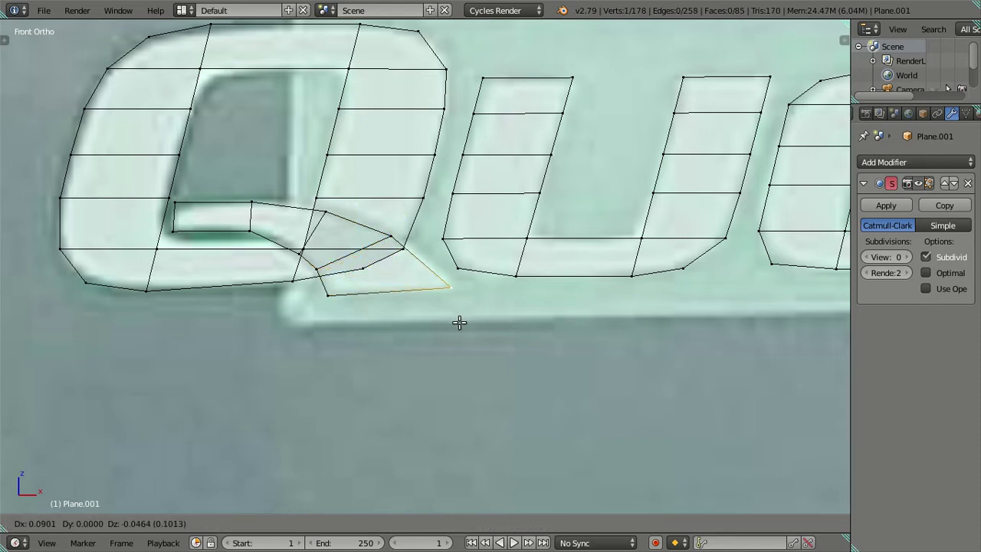
left_click(459, 321)
Slide the tail's inner vertices into place, then switch to solid shading and orbit.
key("a")
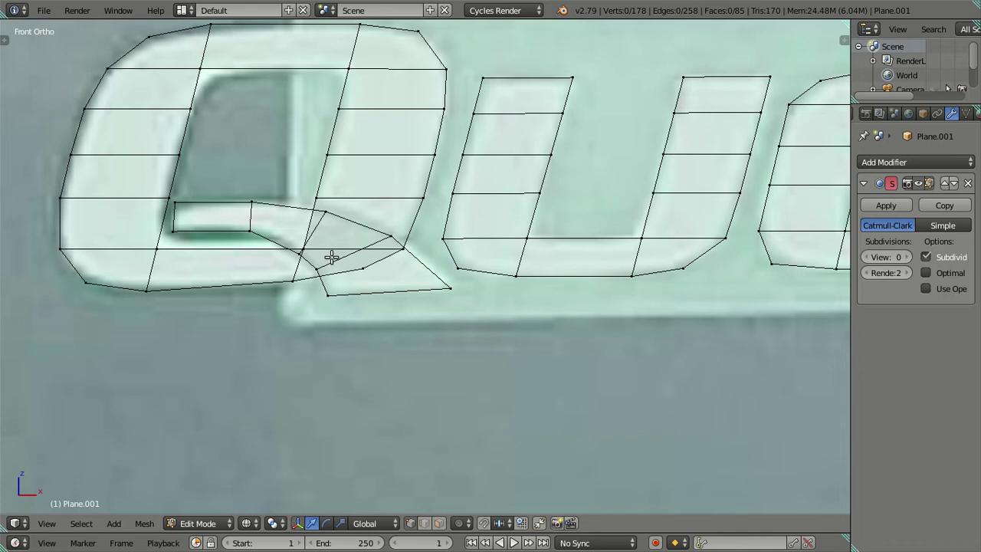
right_click(184, 197)
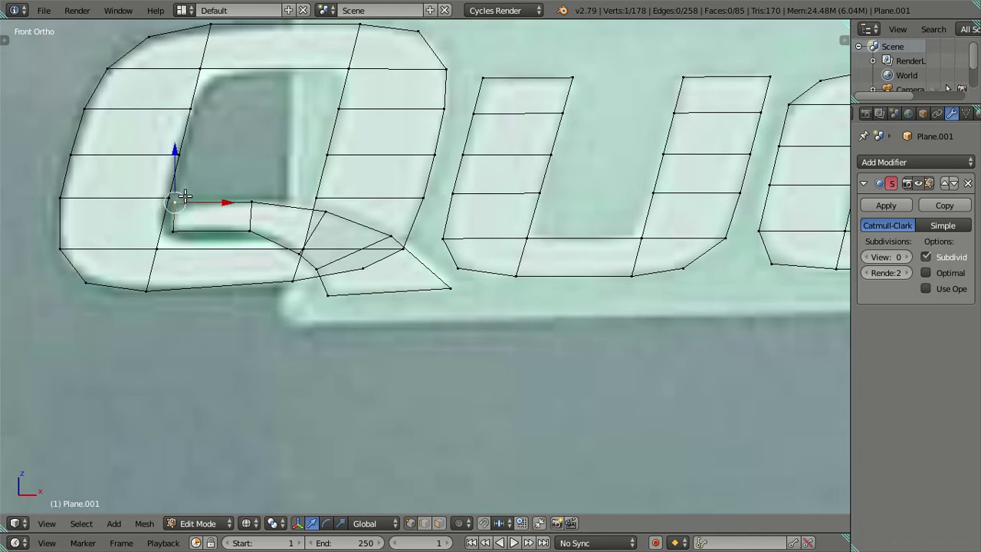
right_click(252, 203)
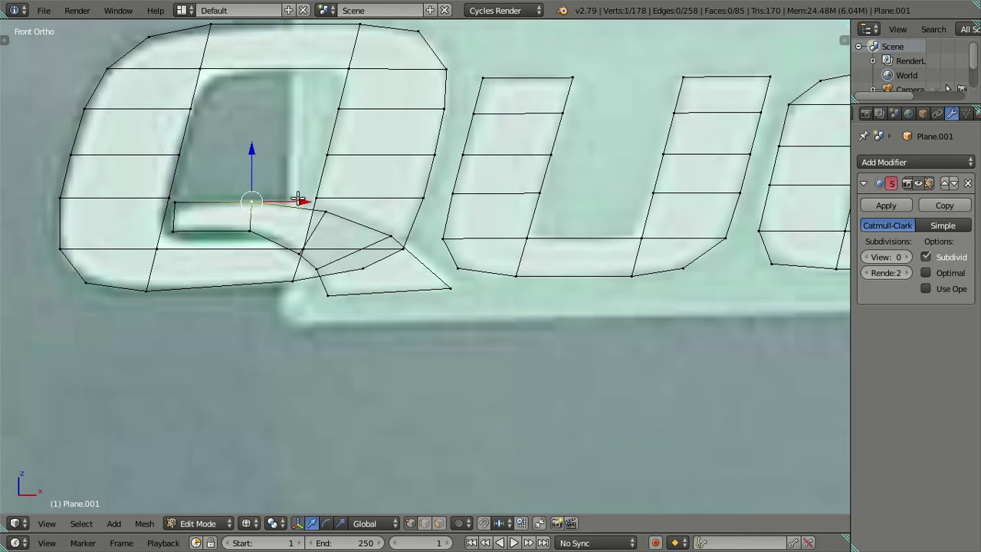
key("g")
key("x")
left_click(224, 197)
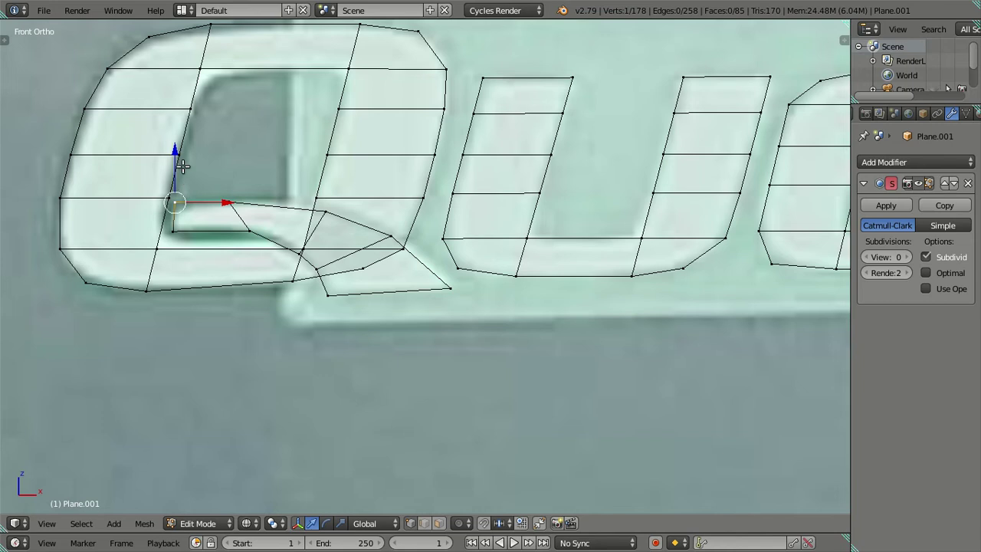
key("g")
left_click(176, 156)
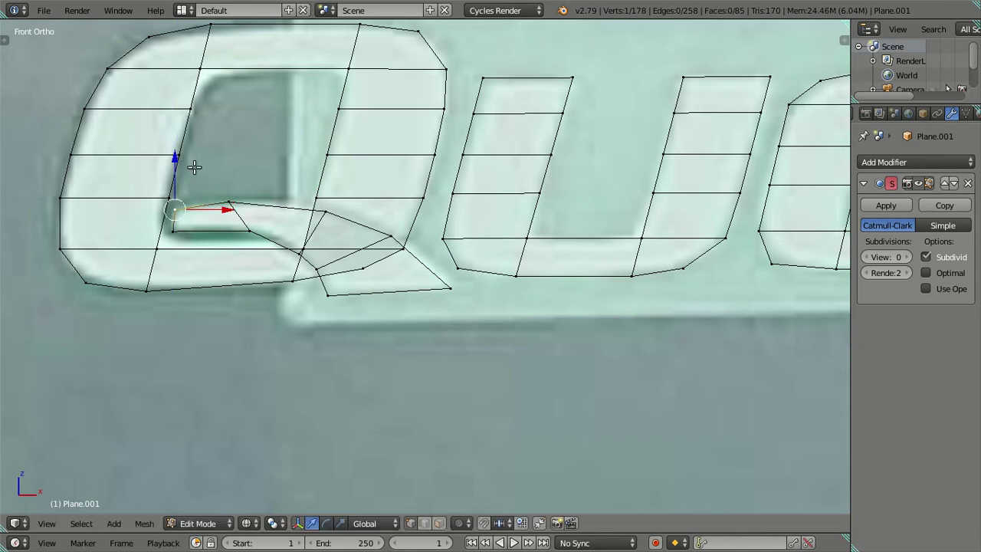
key("z")
middle_click_drag(405, 296, 404, 313)
Select the connected Q tail piece and deselect its upper faces.
right_click(284, 309)
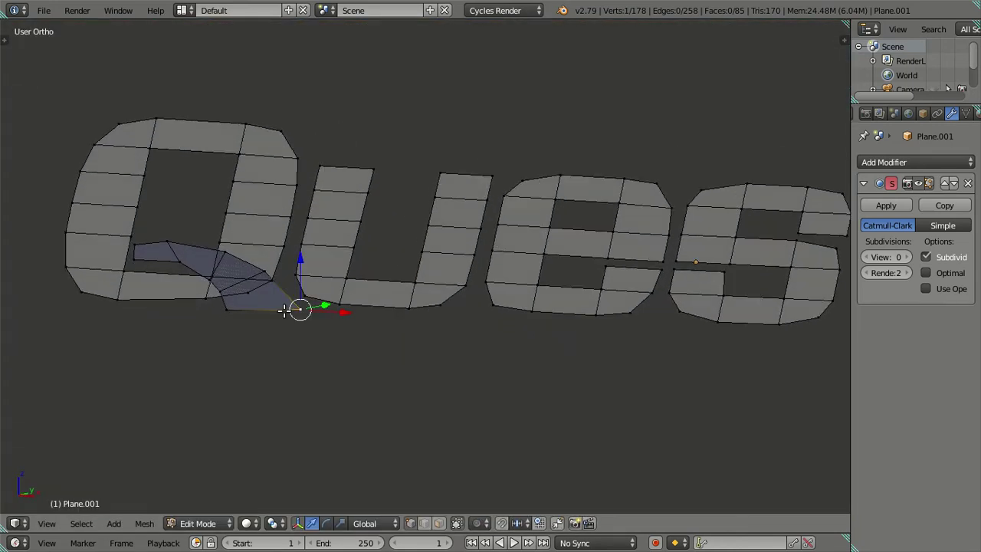
key("ctrl+l")
key("ctrl+f")
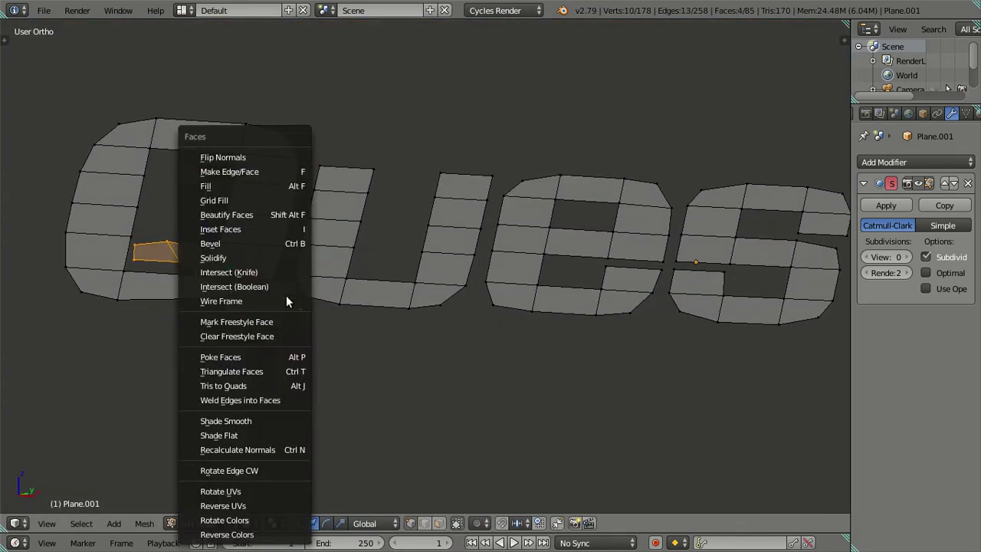
left_click(260, 157)
key("a")
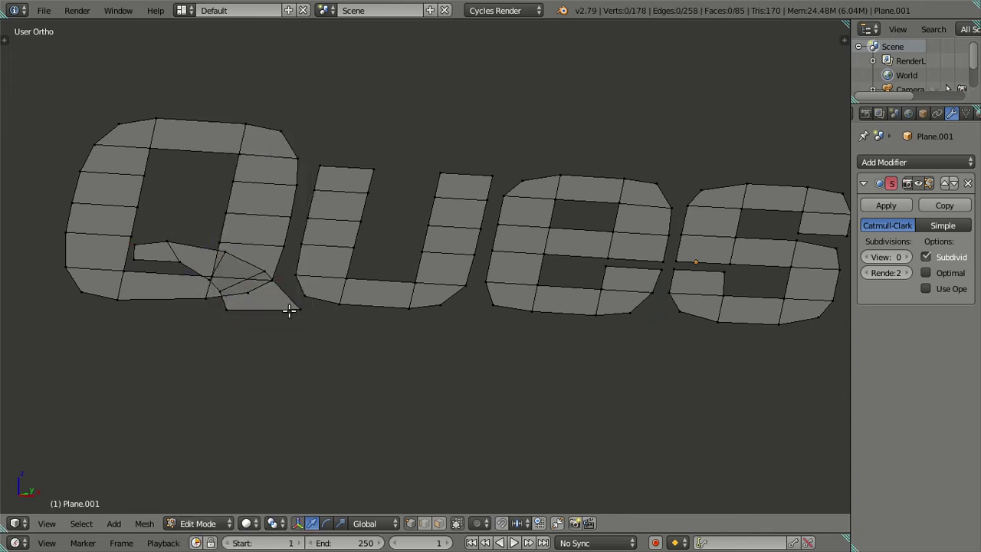
mouse_move(263, 316)
middle_mouse_down()
mouse_move(228, 313)
mouse_move(196, 335)
mouse_move(283, 277)
middle_mouse_up()
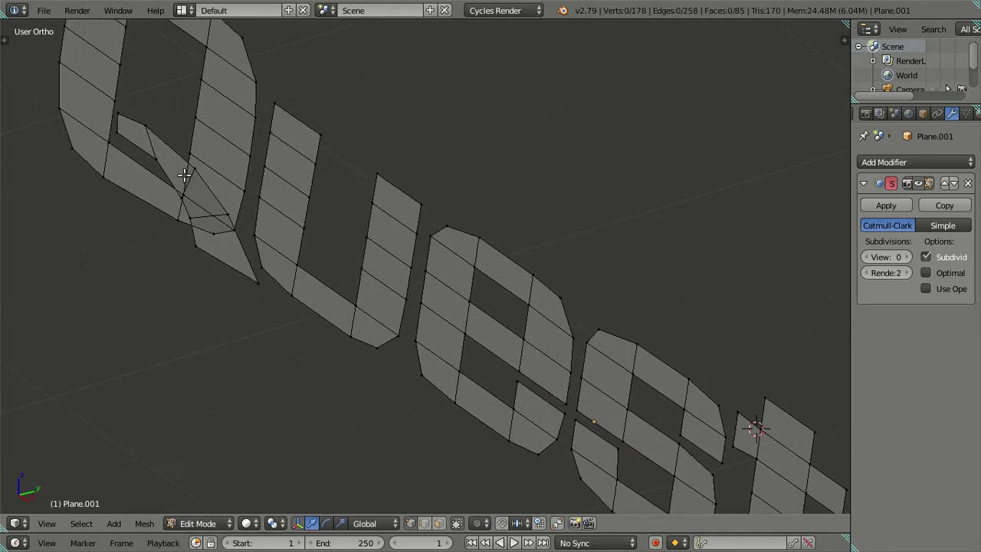
right_click(250, 277)
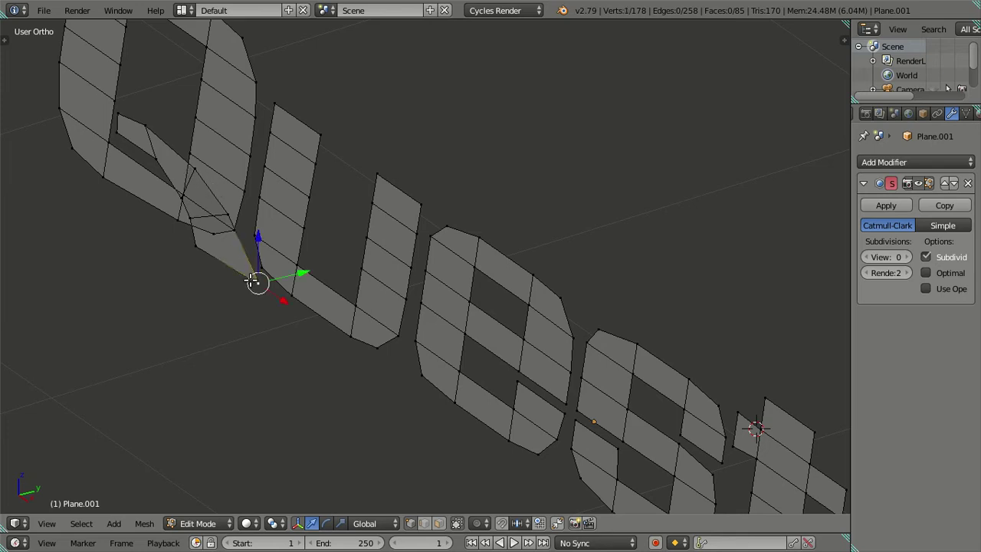
key("ctrl+l")
right_click(149, 126, "shift")
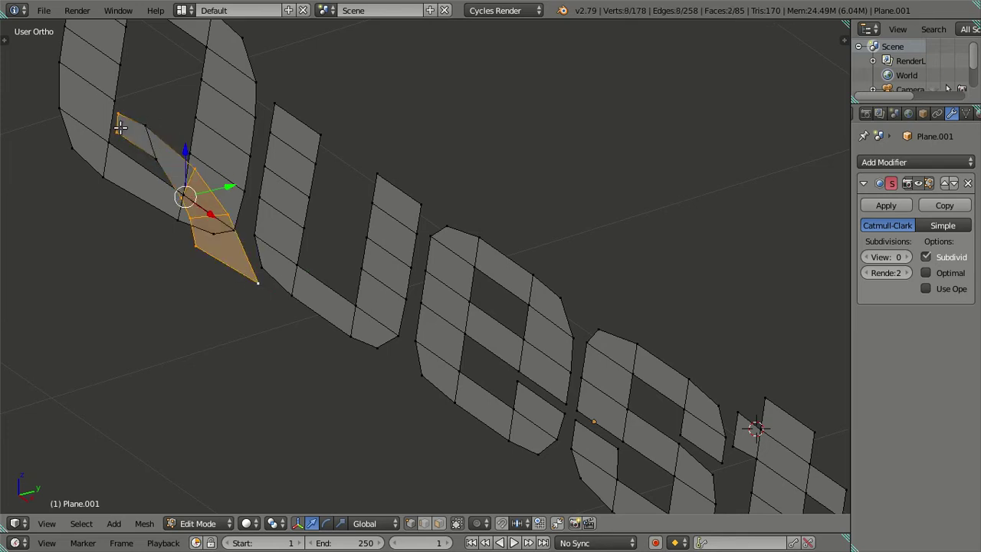
Nudge the lower tail faces and vertices along the depth axis, then return to Object Mode.
middle_click_drag(241, 201, 213, 220)
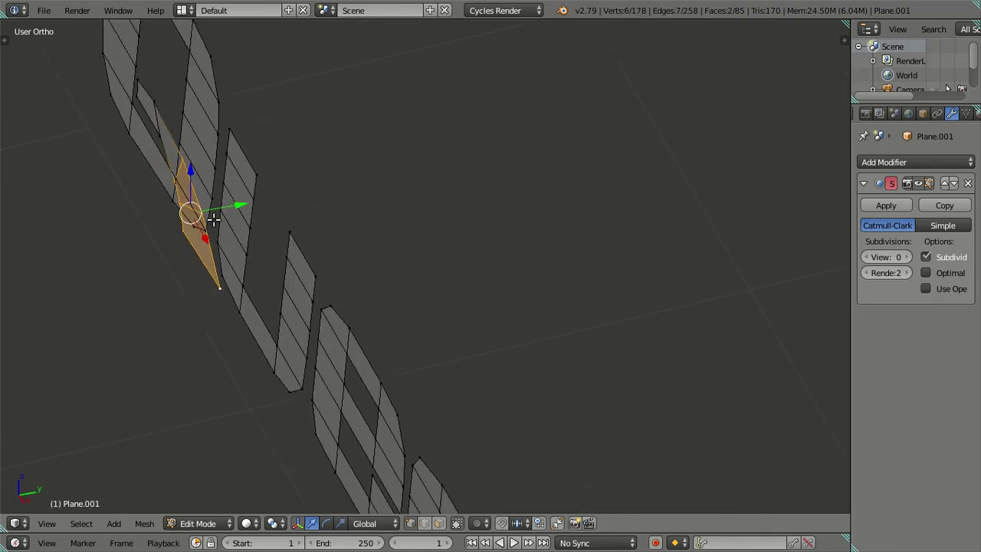
left_click_drag(240, 204, 236, 207)
middle_click_drag(207, 188, 184, 207)
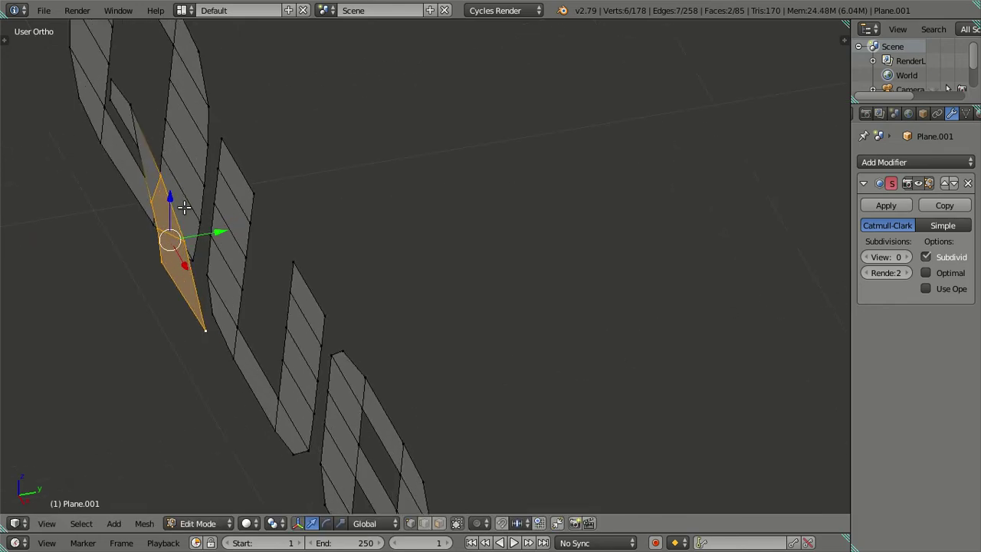
right_click(137, 144)
left_click_drag(186, 138, 181, 136)
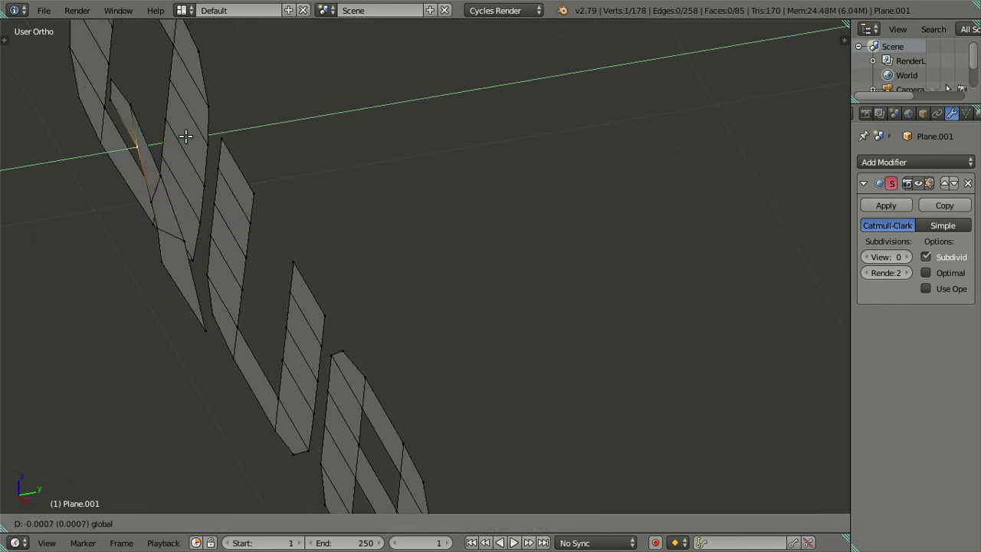
key("a")
middle_click_drag(147, 97, 153, 164)
right_click(157, 80)
right_click(156, 83)
left_click_drag(196, 80, 196, 81)
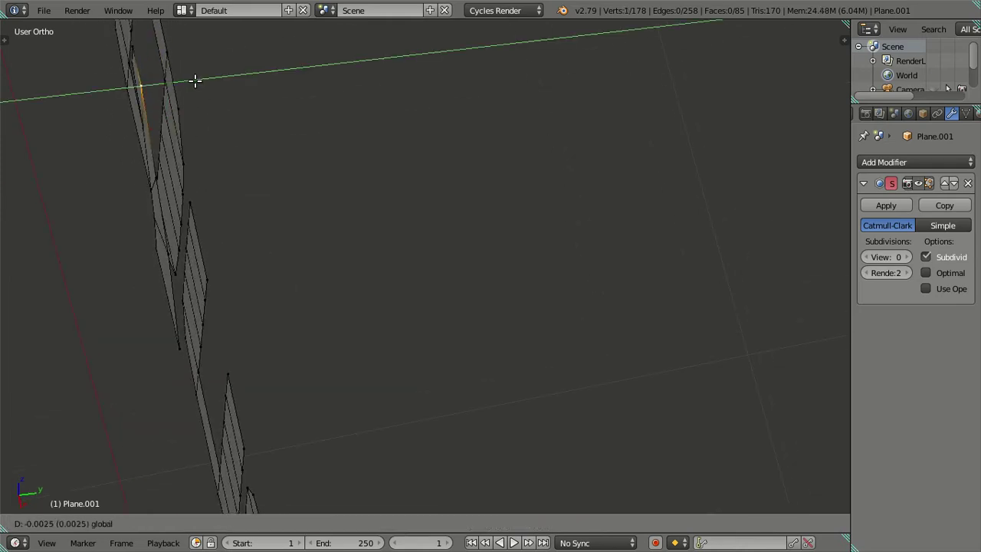
key("Tab")
mouse_move(197, 115)
middle_mouse_down()
mouse_move(209, 252)
mouse_move(340, 186)
mouse_move(409, 219)
mouse_move(349, 155)
middle_mouse_up()
Return to front view over the logo in Edit Mode with all vertices deselected.
key("KP_1")
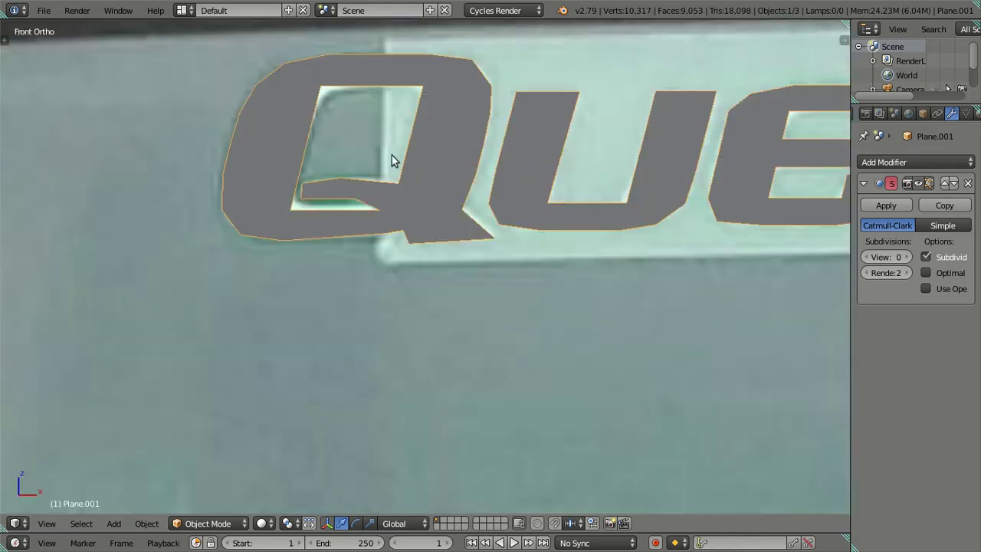
key("Tab")
scroll(395, 267, "up", 2)
key("a")
key("a")
scroll(498, 264, "down", 2)
scroll(397, 281, "down", 1)
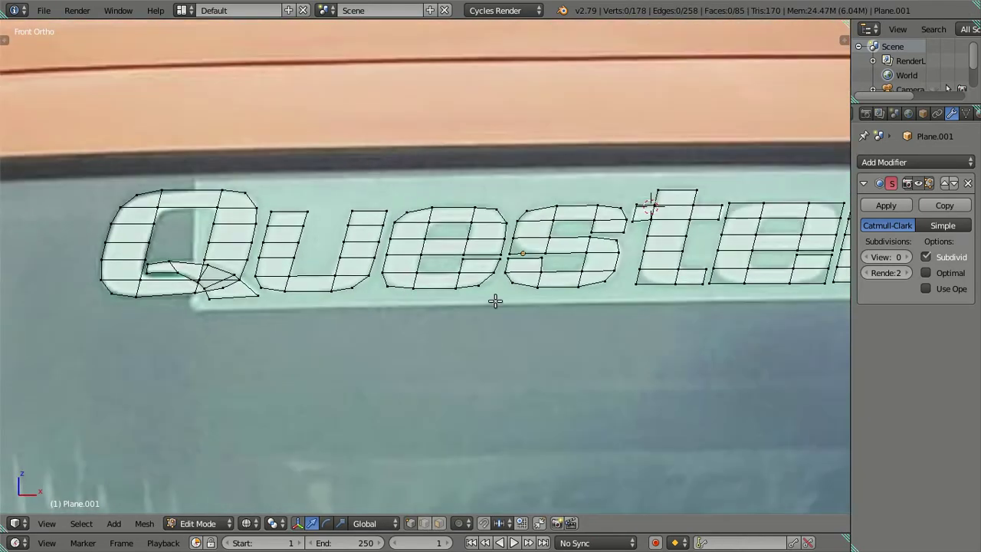
scroll(384, 337, "up", 1)
scroll(253, 345, "up", 2)
Move the t's lower-left corner vertex onto the logo outline.
right_click(217, 320)
left_click_drag(224, 280, 223, 276)
scroll(223, 276, "down", 2)
scroll(390, 307, "up", 2)
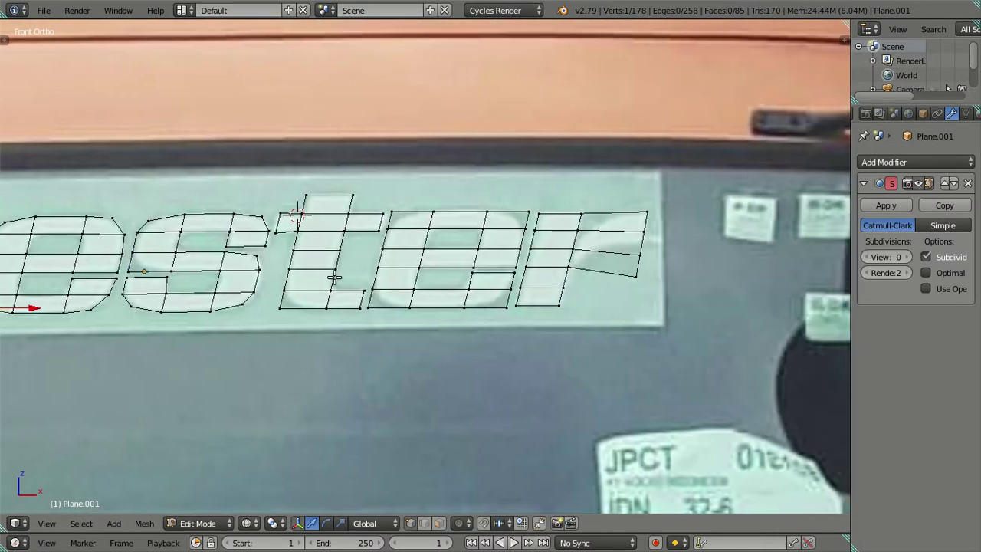
scroll(334, 278, "up", 1)
right_click(219, 324)
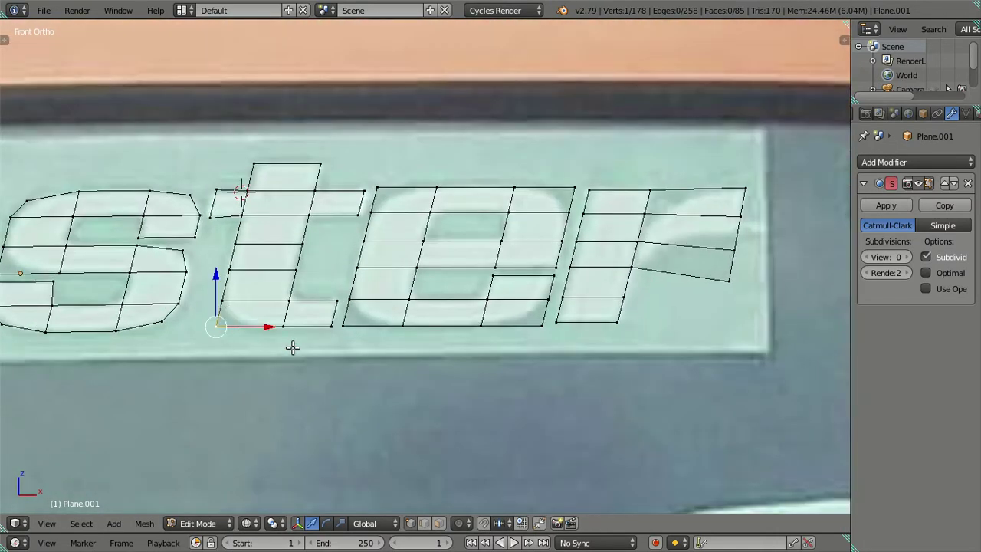
key("g")
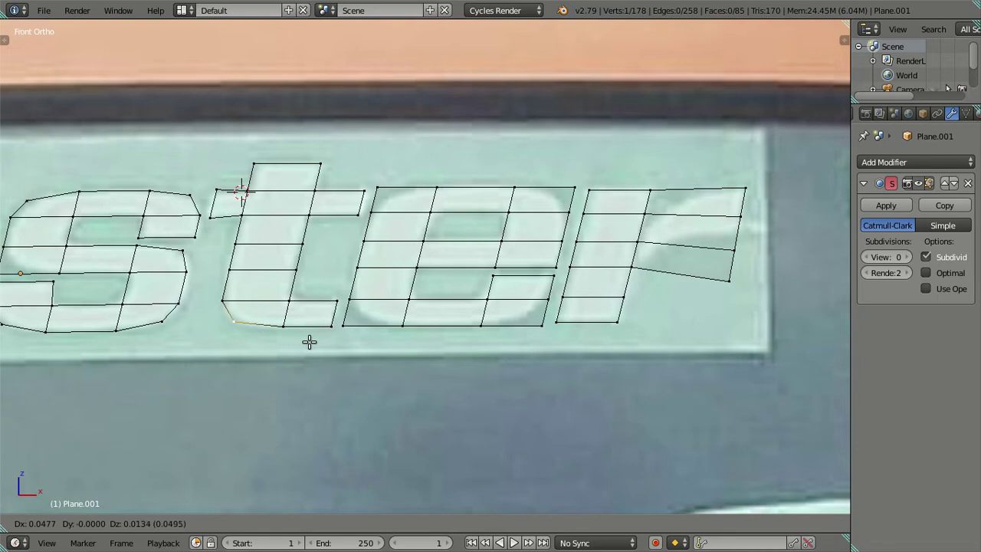
left_click(309, 341)
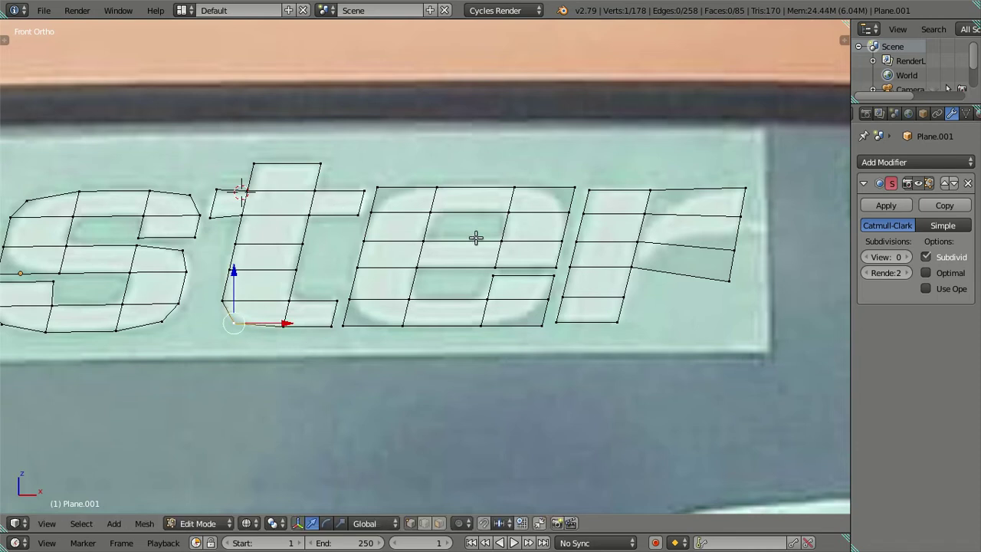
Reposition the e's top-left and top-right vertices along the logo outline.
right_click(379, 187)
key("g")
left_click(450, 213)
right_click(569, 188)
key("g")
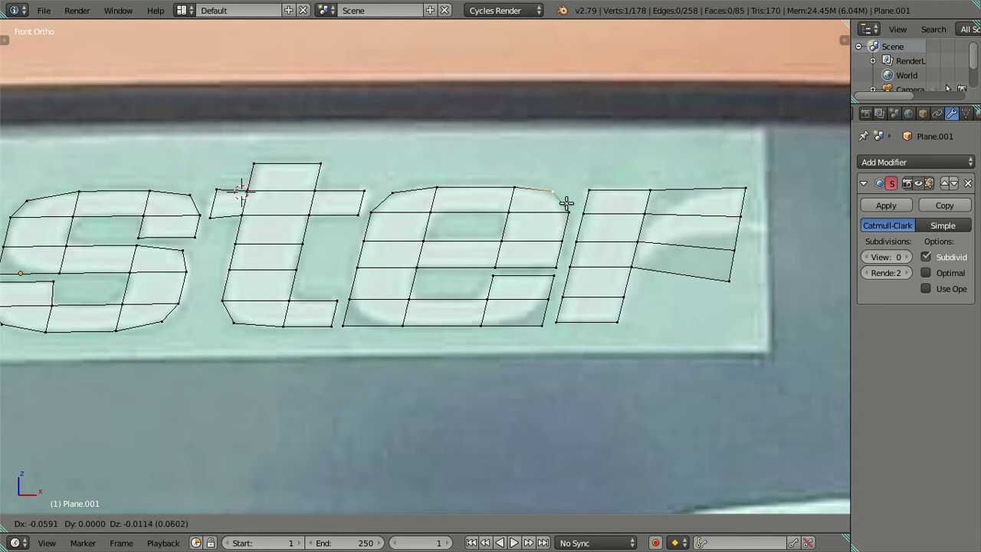
left_click(564, 202)
Round the e's top-right corner by sliding its right-side vertices inward.
right_click(569, 210)
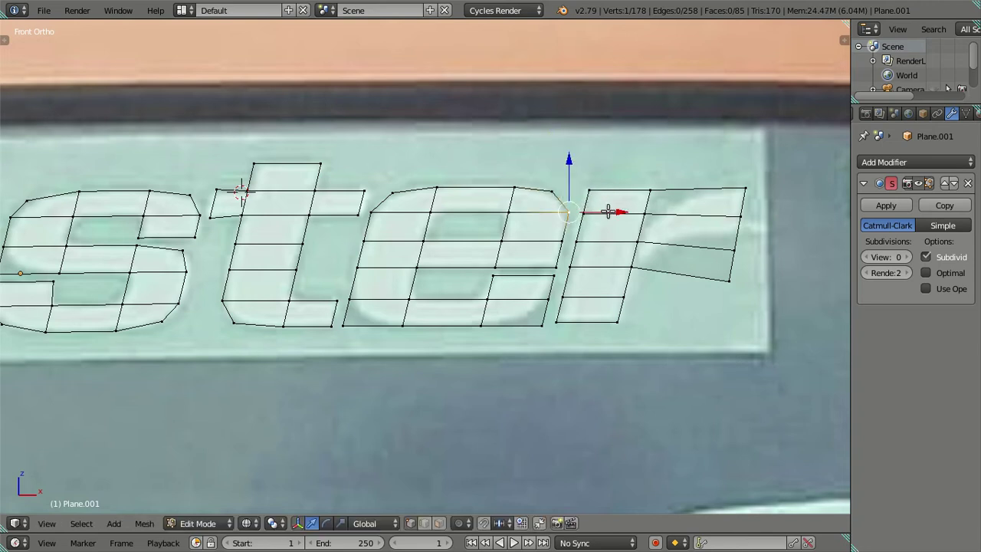
left_click_drag(614, 213, 604, 212)
left_click(602, 212)
right_click(560, 184)
key("g")
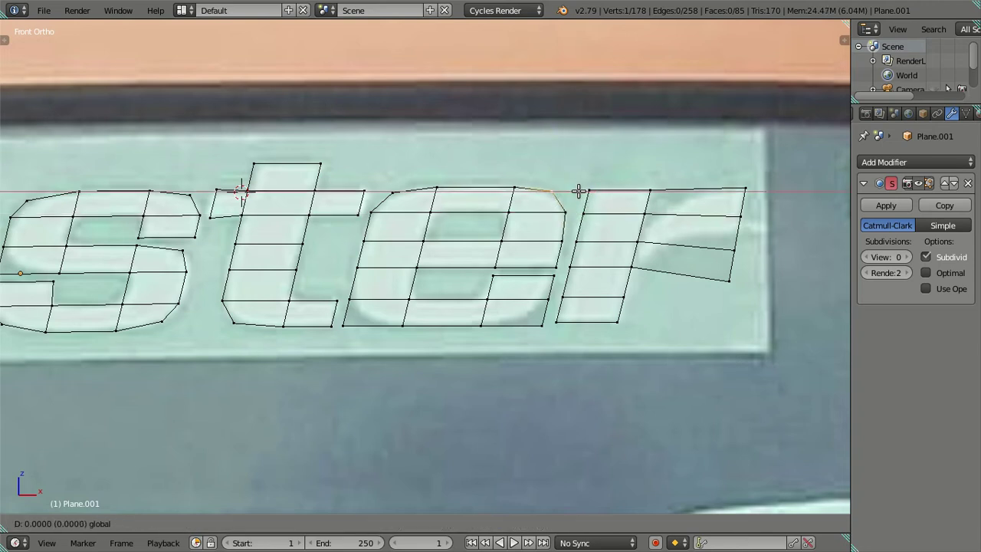
left_click(575, 191)
Pull the e's bottom-right corner vertex inward to round it.
right_click(546, 303)
key("g")
right_click(591, 296)
right_click(554, 355)
right_click(550, 360)
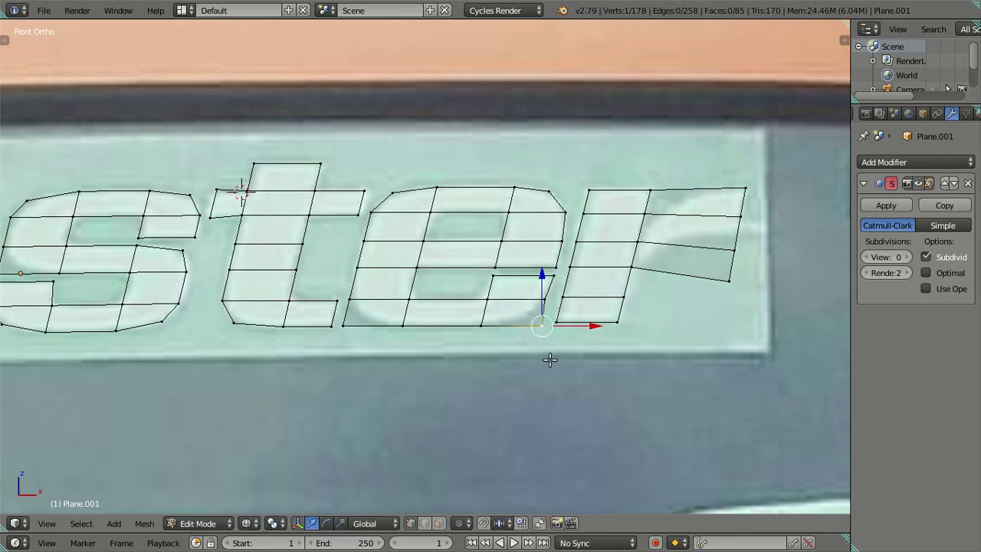
key("g")
left_click(532, 357)
Round the e's bottom-left corner, moving the vertex above it along X.
right_click(365, 329)
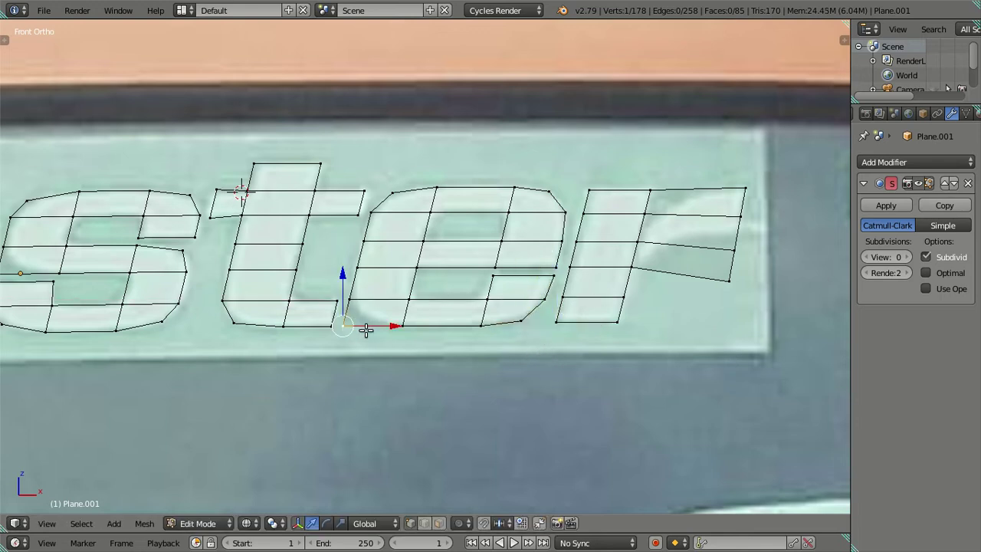
key("g")
left_click(391, 324)
right_click(350, 299)
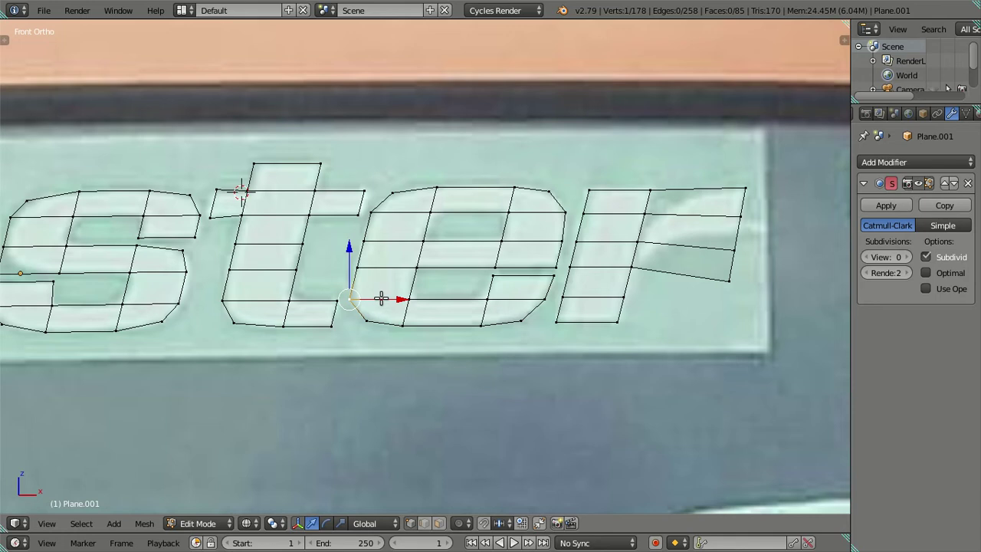
key("g")
key("x")
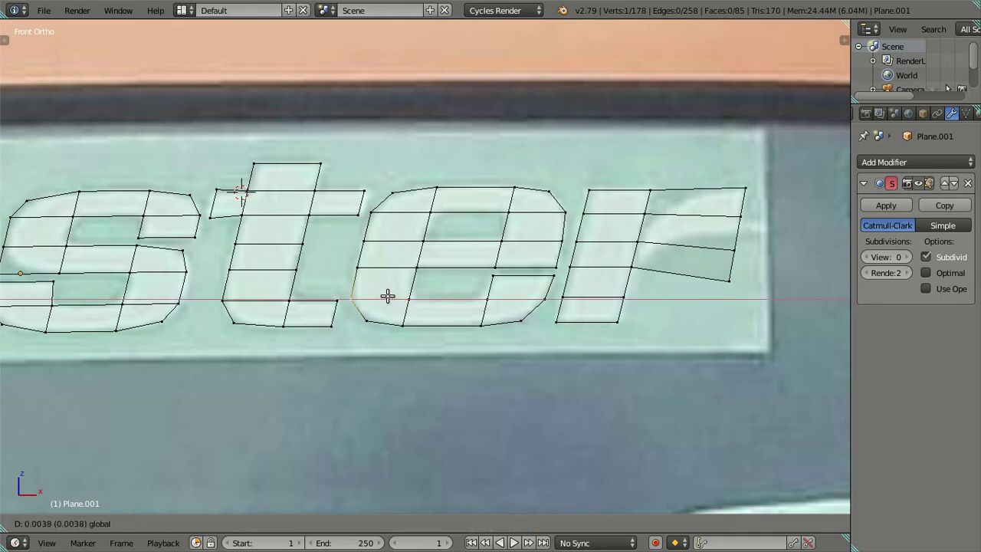
left_click(387, 296)
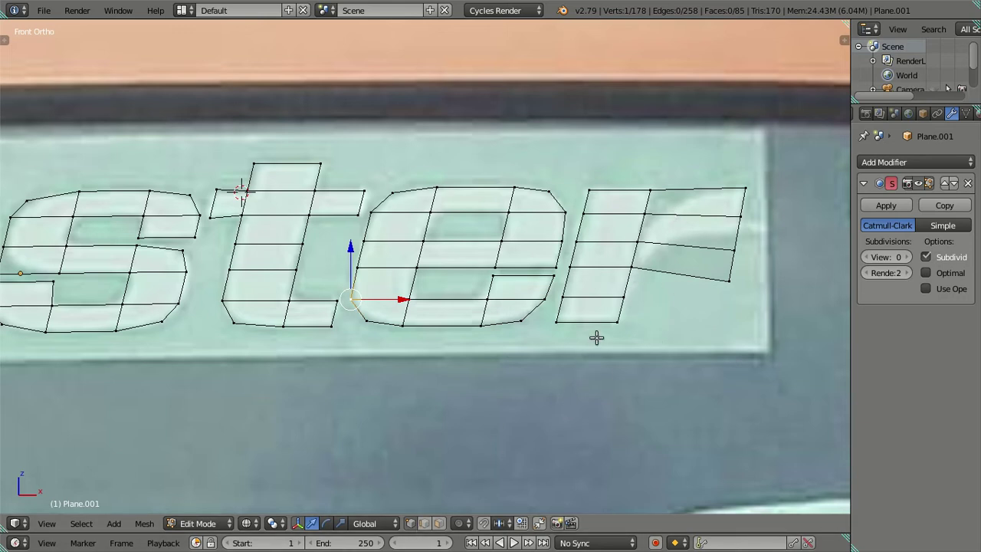
Duplicate the r's end edge, then resize and reposition the copy at the arm's tip.
right_click(743, 216)
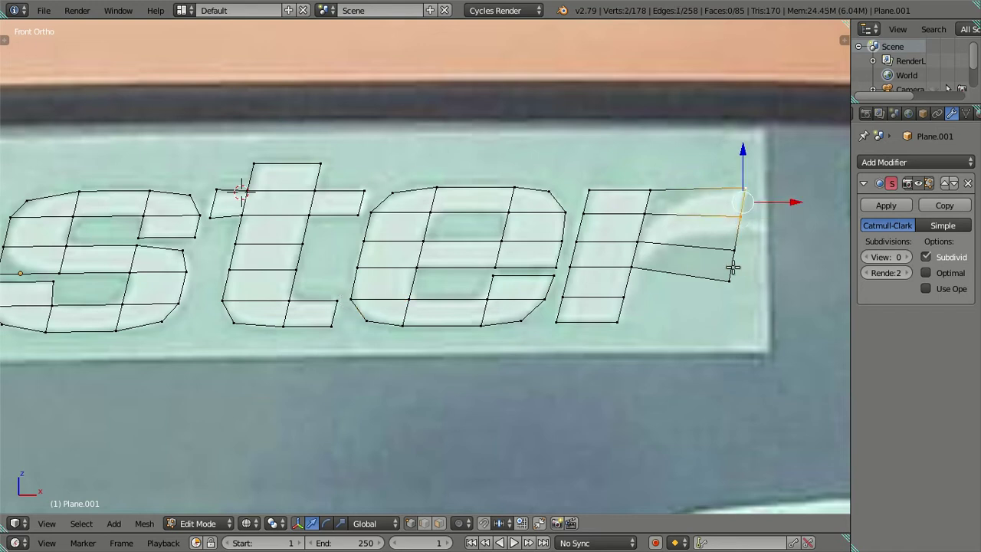
key("shift+d")
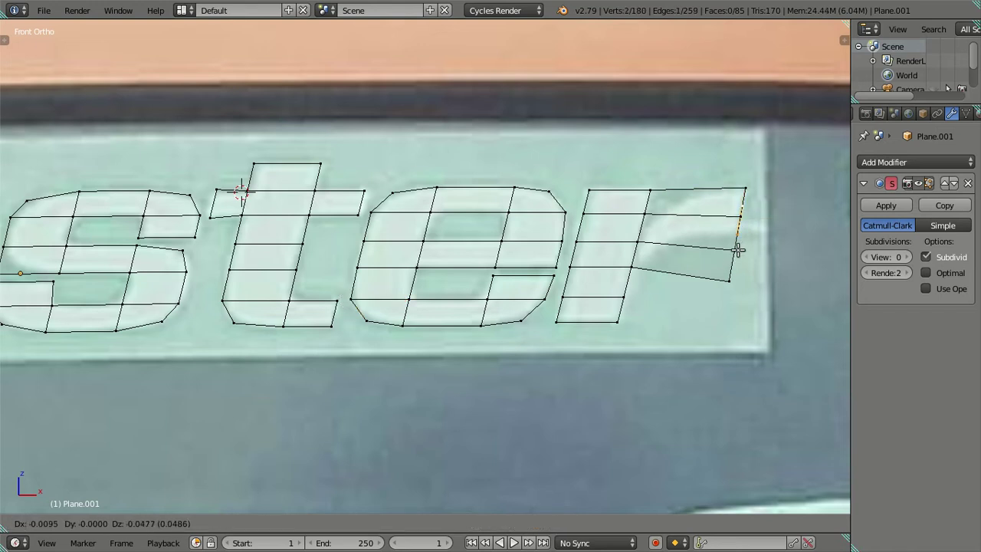
right_click(738, 249)
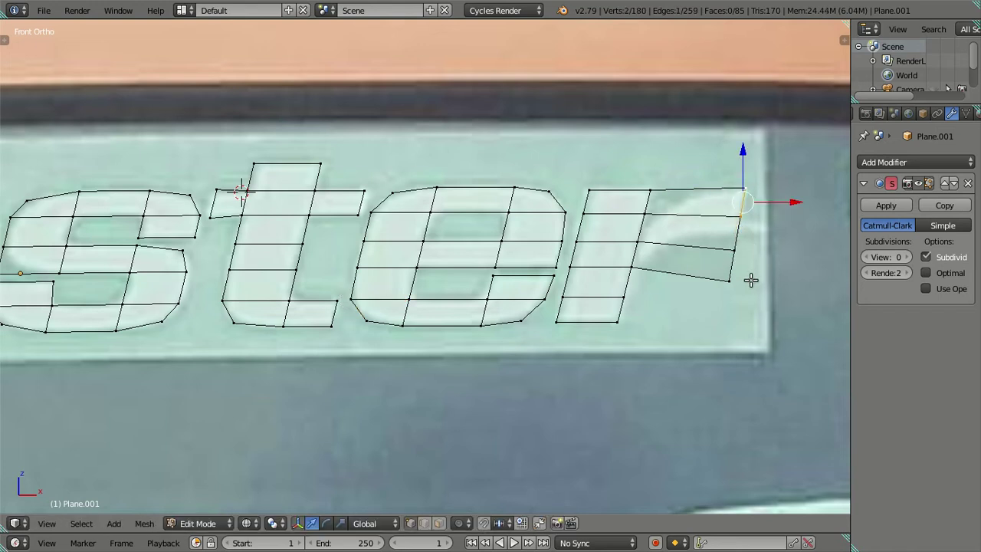
key("s")
left_click(753, 313)
key("g")
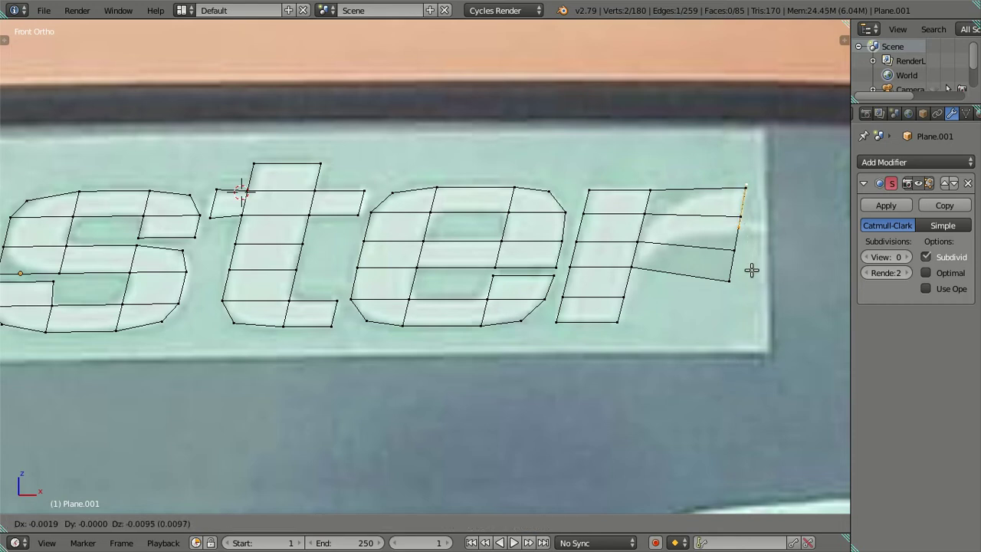
left_click(750, 274)
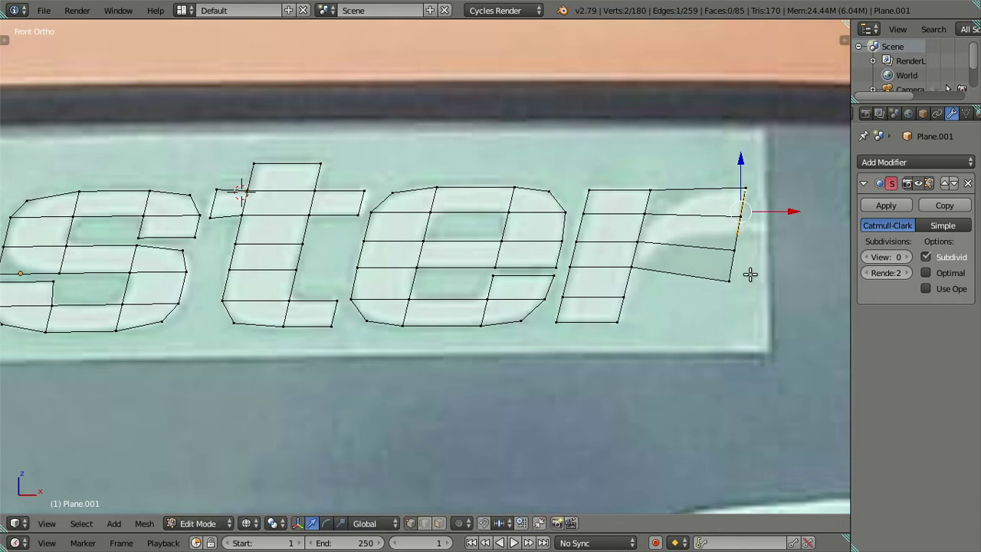
Extrude the copied edge leftward into a new quad and pull its corner vertex onto the letter.
key("e")
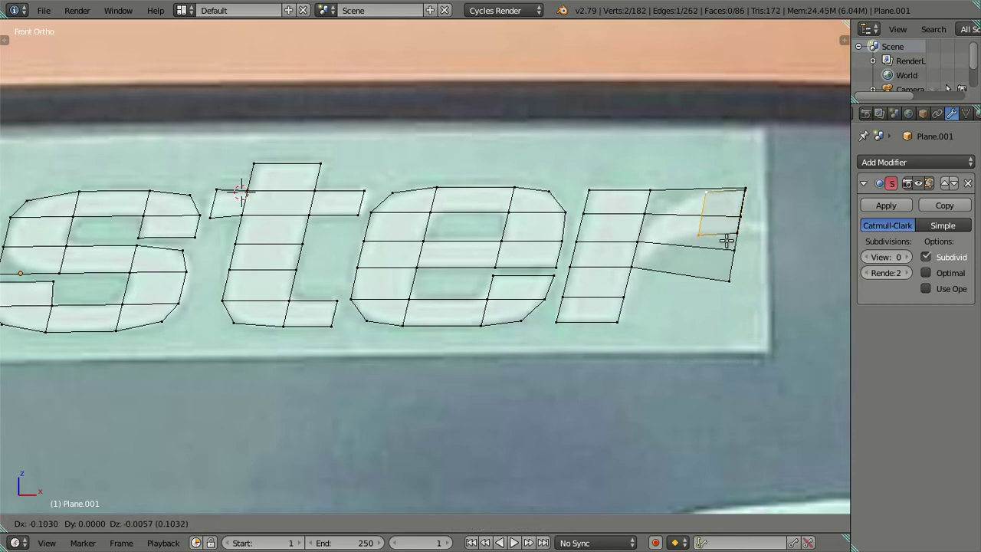
left_click(720, 195)
right_click(705, 190)
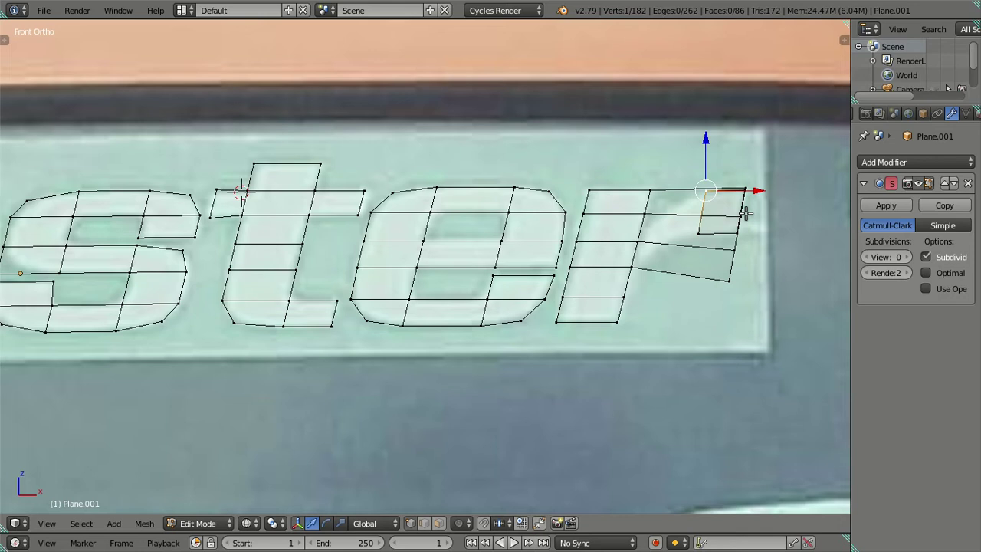
key("g")
left_click(706, 229)
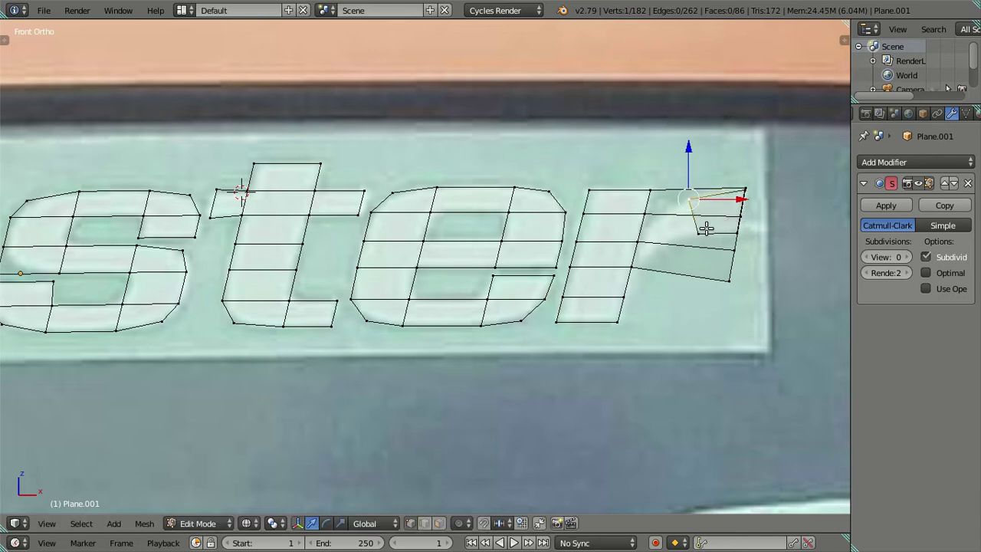
Delete the three faces of the r's arm in face select mode.
key("3")
right_click(643, 259)
right_click(661, 224, "shift")
right_click(682, 207, "shift")
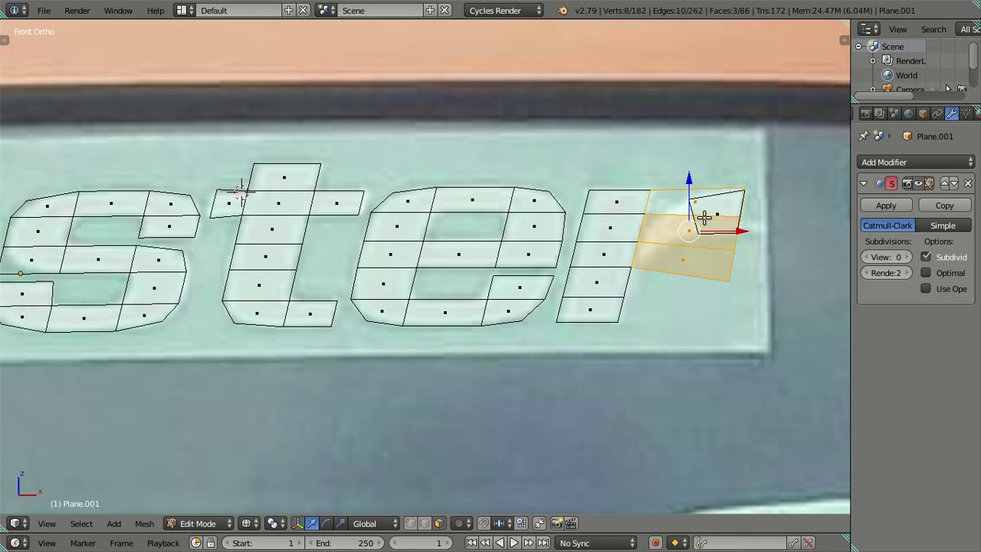
key("x")
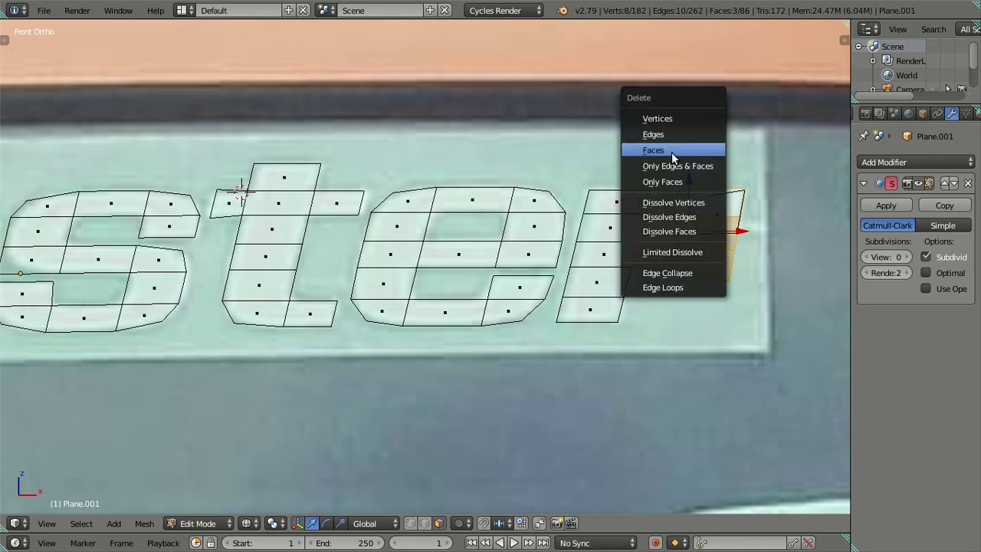
left_click(671, 152)
In edge mode, fill a face joining the r's stem edge to the detached arm piece.
key("ctrl+Tab")
left_click(630, 304)
right_click(635, 251)
right_click(690, 230, "shift")
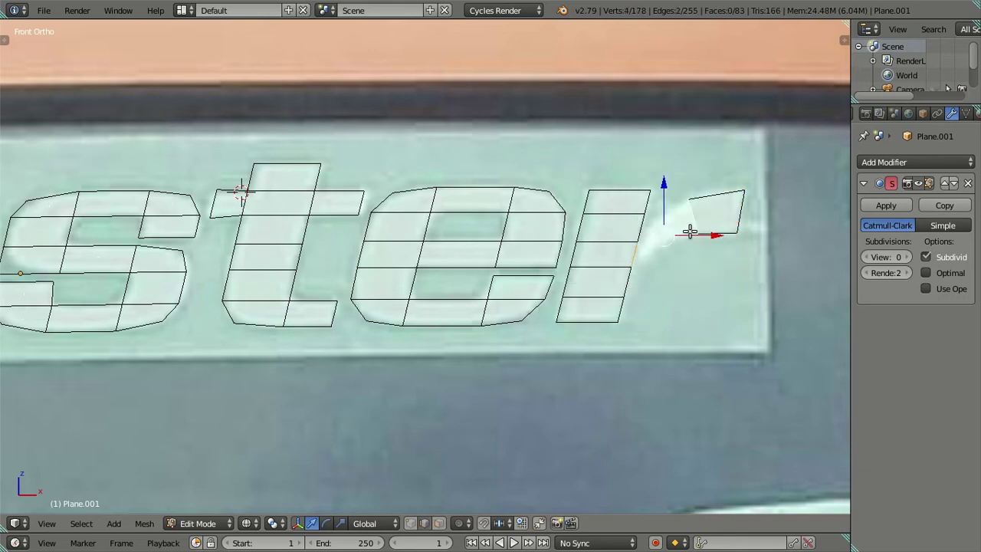
key("f")
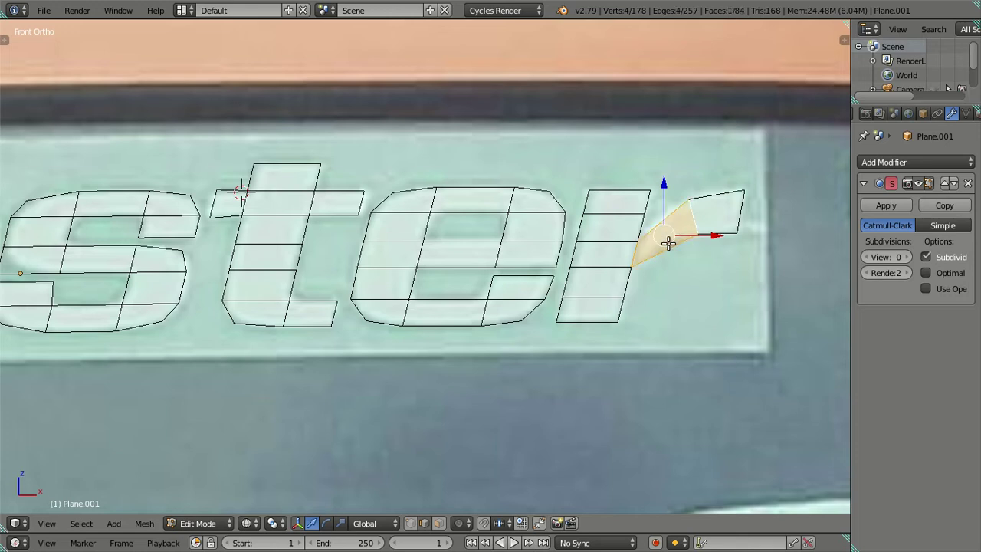
Rotate an arm edge to a flatter angle and shrink it to about 0.78.
right_click(667, 241)
key("r")
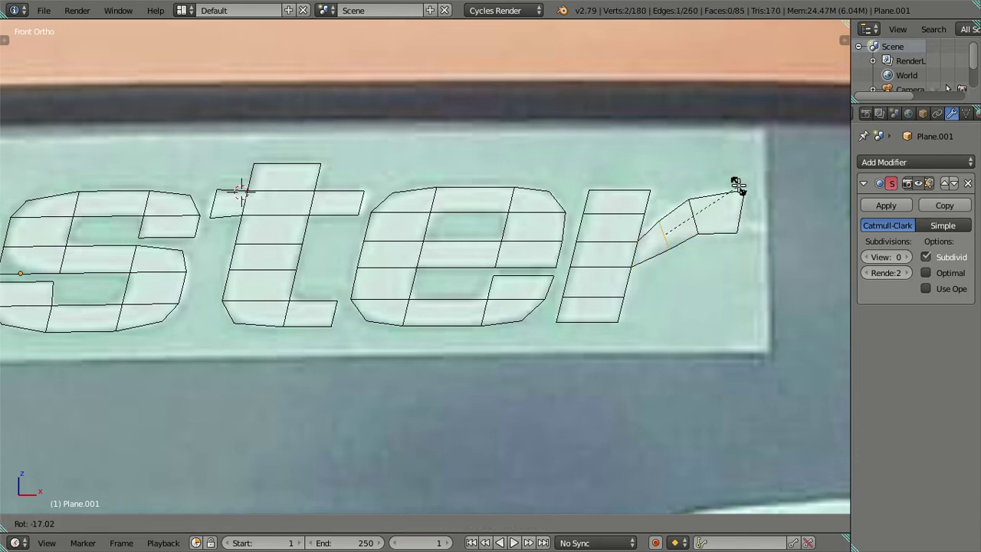
left_click(734, 181)
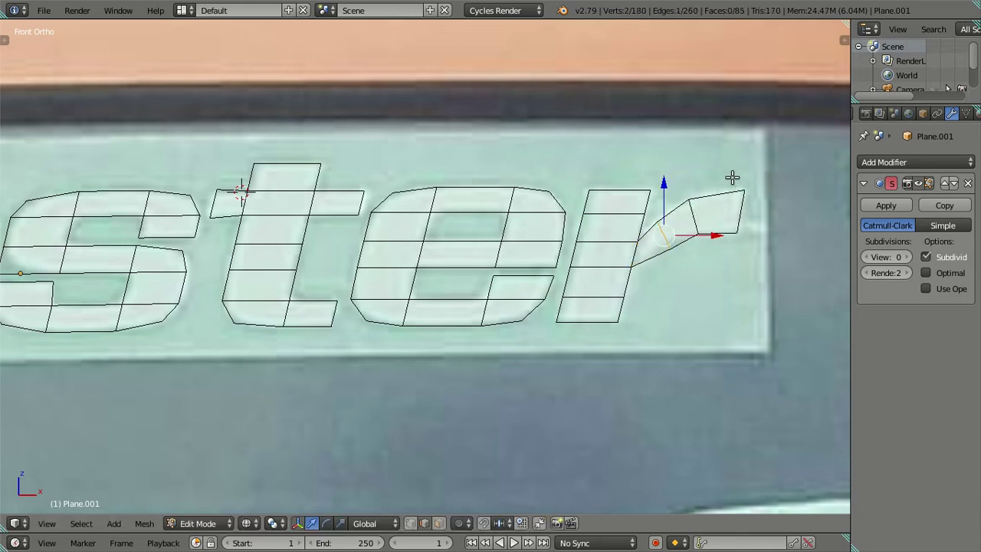
key("s")
left_click(697, 267)
key("s")
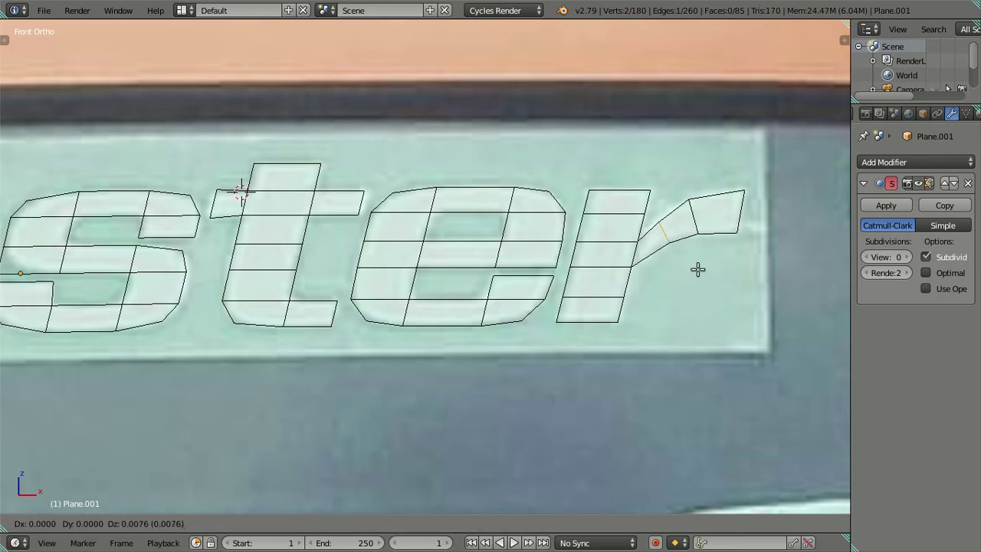
left_click(696, 268)
Slightly rotate and nudge another arm edge so the strip follows the photo.
key("a")
right_click(693, 217)
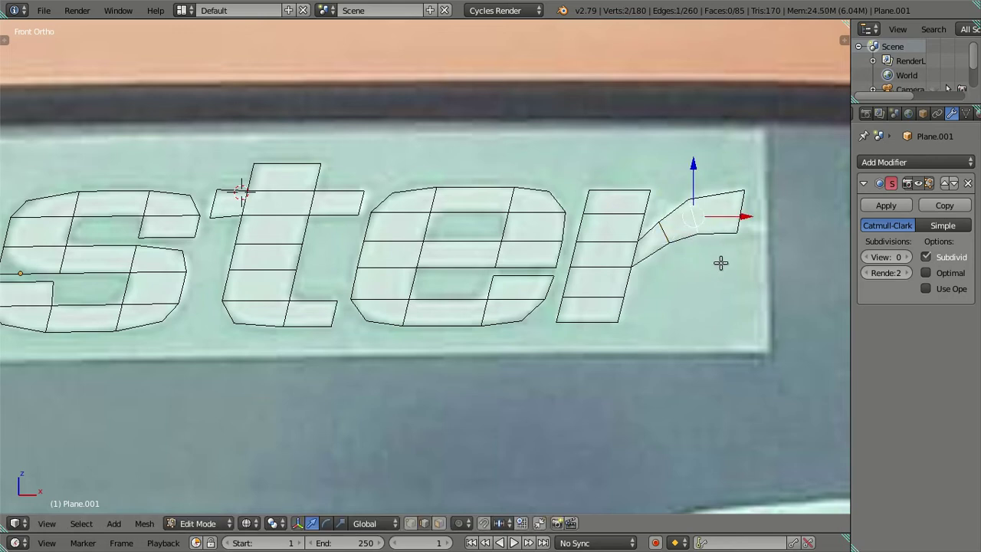
key("r")
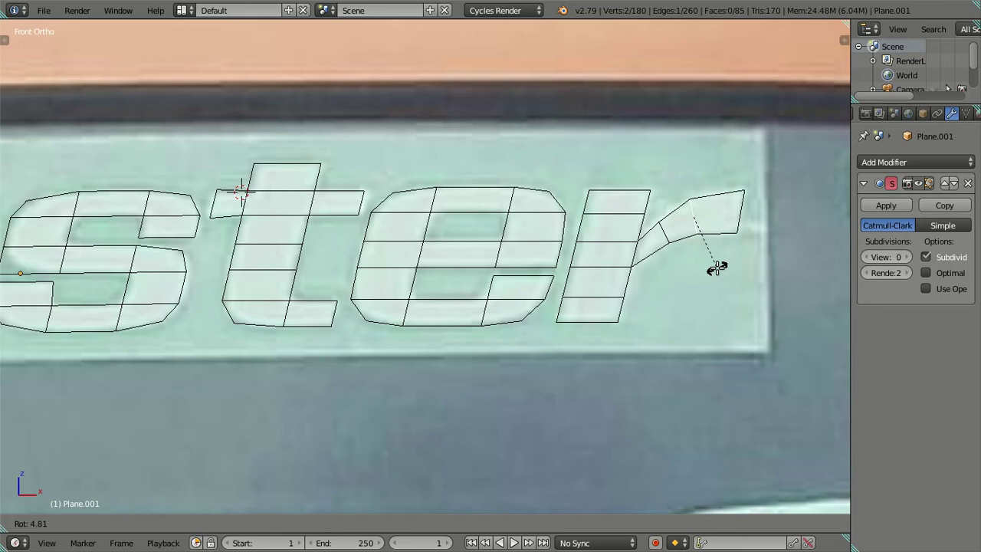
left_click(717, 267)
key("g")
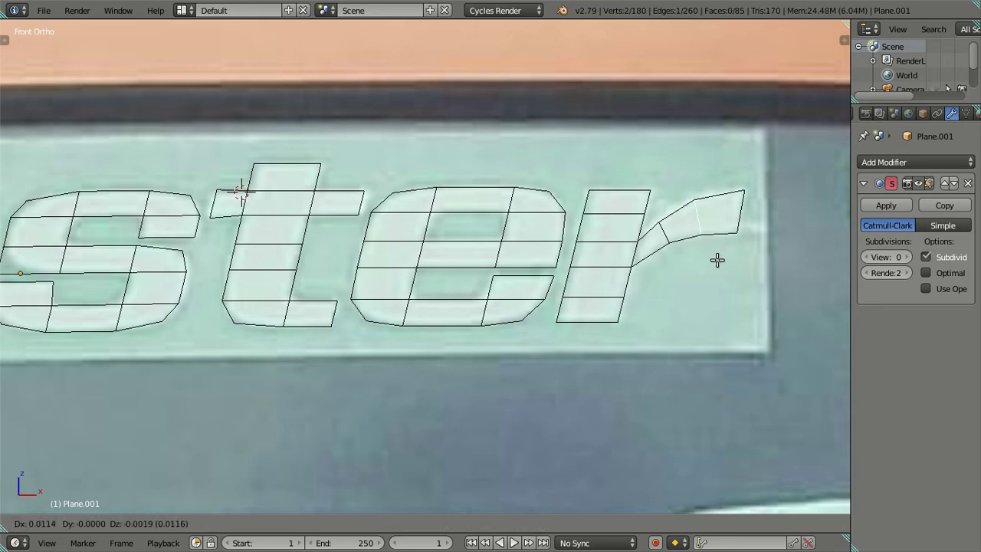
left_click(717, 259)
key("a")
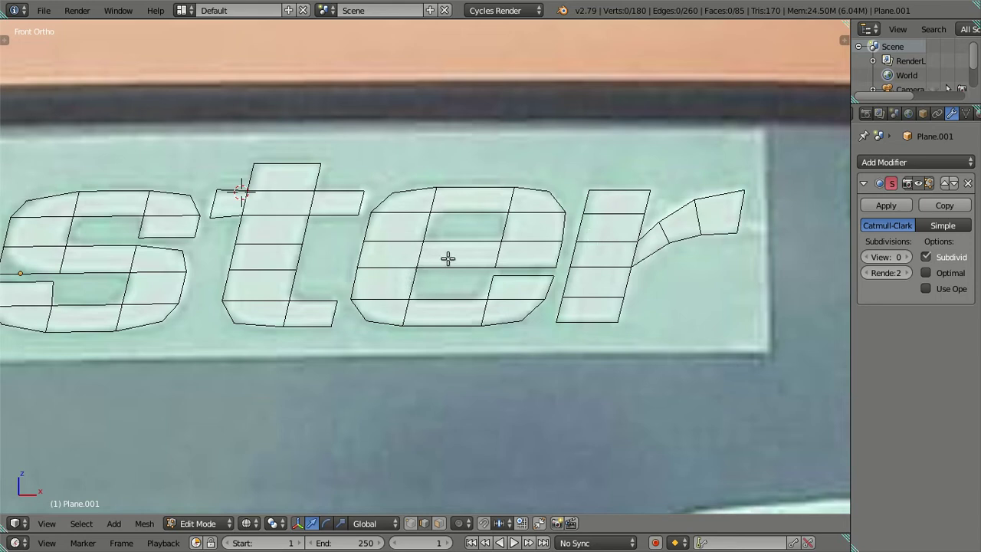
Add six loop cuts across the e's middle, then dissolve the new edges.
key("ctrl+r")
scroll(448, 258, "up", 3)
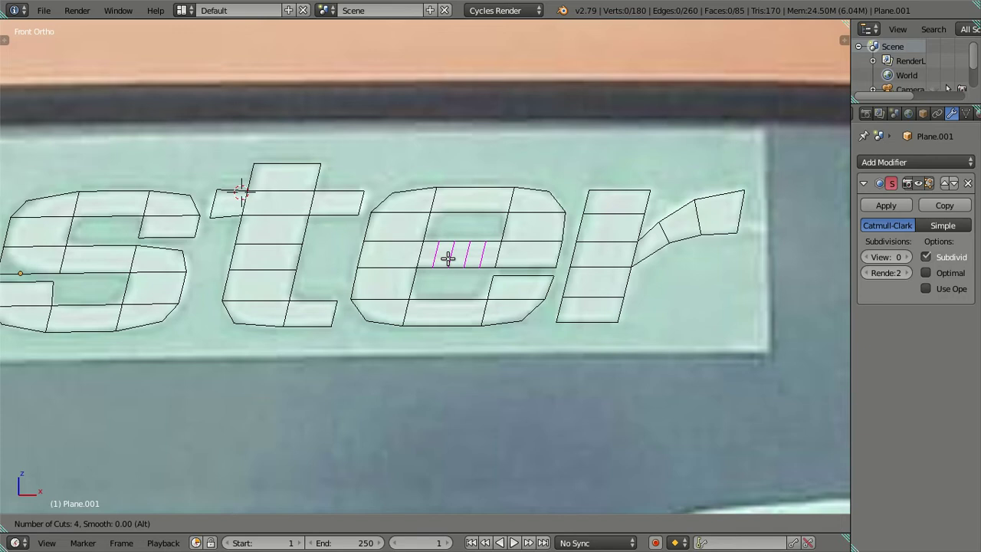
scroll(449, 258, "up", 1)
scroll(448, 258, "up", 1)
left_click(449, 258)
right_click(448, 258)
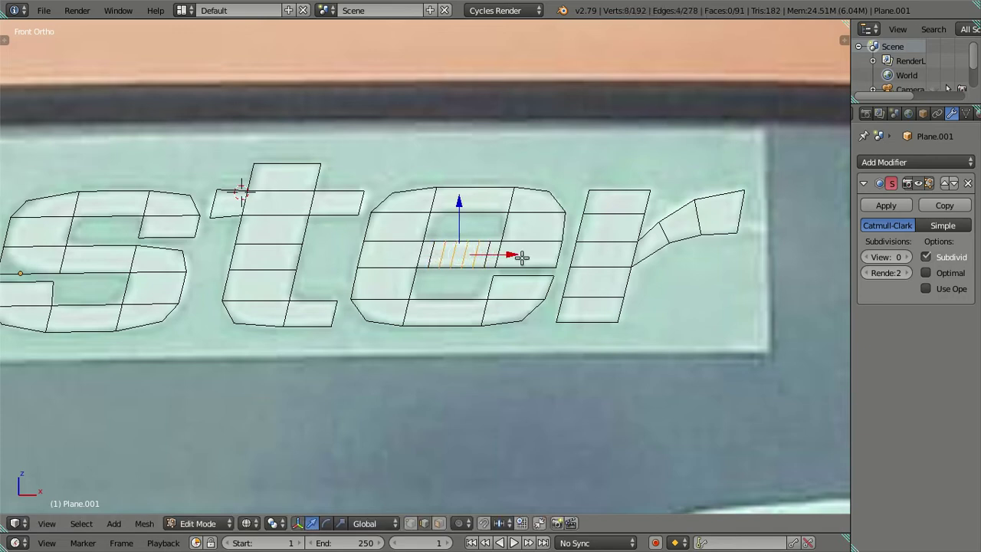
key("x")
left_click(521, 327)
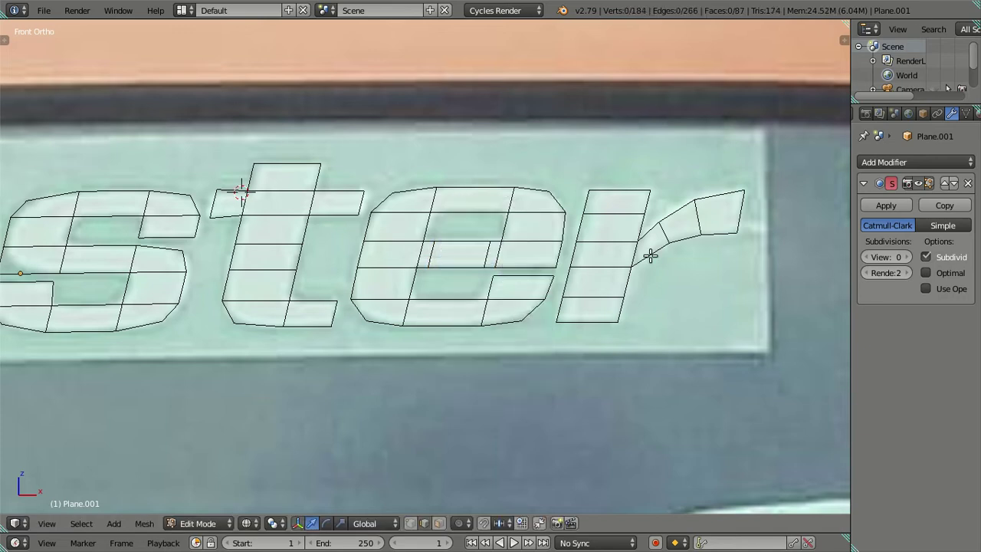
Loop-cut where the r's arm joins the stem and dissolve the selected edges.
key("ctrl+r")
scroll(649, 256, "up", 1)
scroll(650, 255, "up", 1)
left_click(649, 255)
right_click(650, 255)
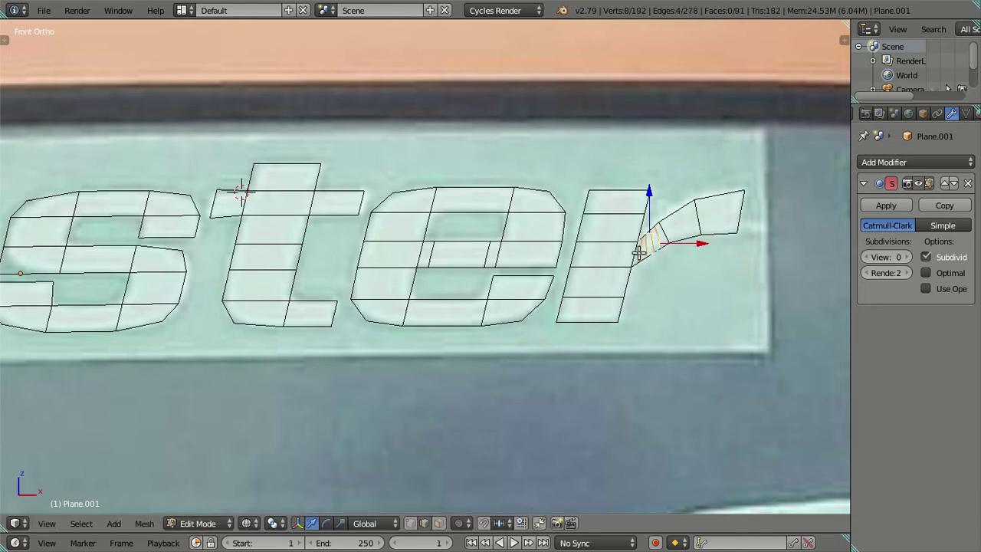
key("x")
left_click(663, 268)
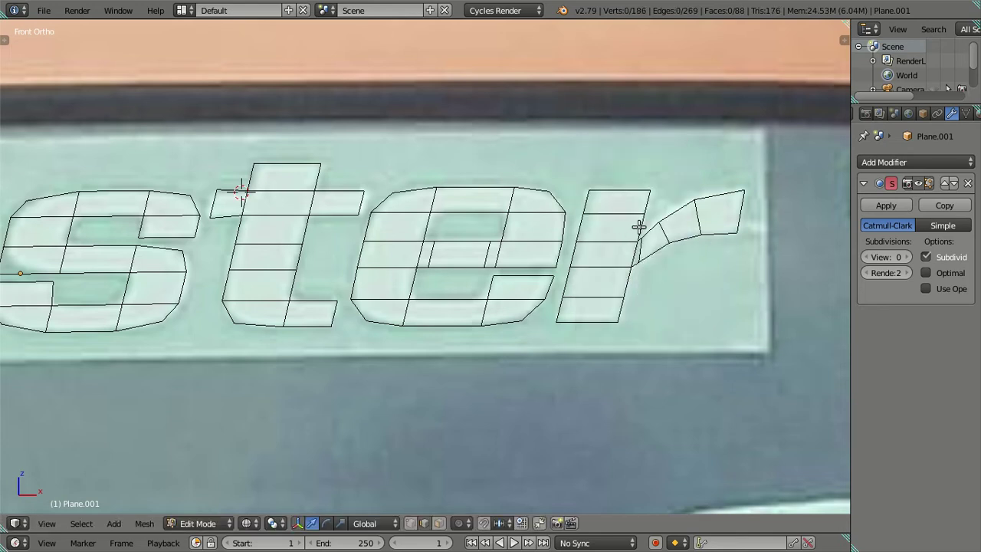
Cut three loops across the r's stem and dissolve those loop edges.
key("ctrl+r")
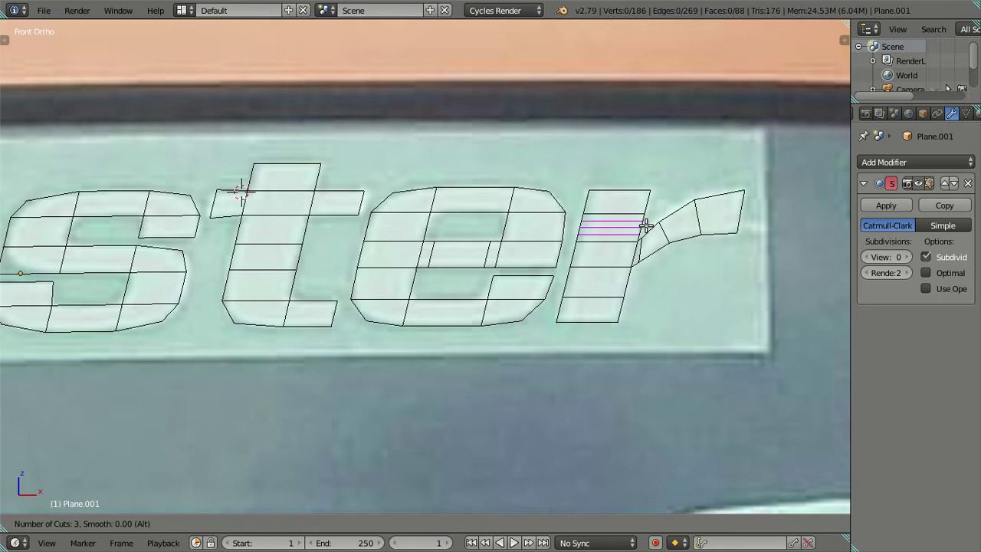
left_click(646, 226)
right_click(646, 227)
key("x")
left_click(587, 255)
Add three loop cuts in the e and dissolve the selected edges.
middle_click_drag(411, 281, 456, 280, "shift")
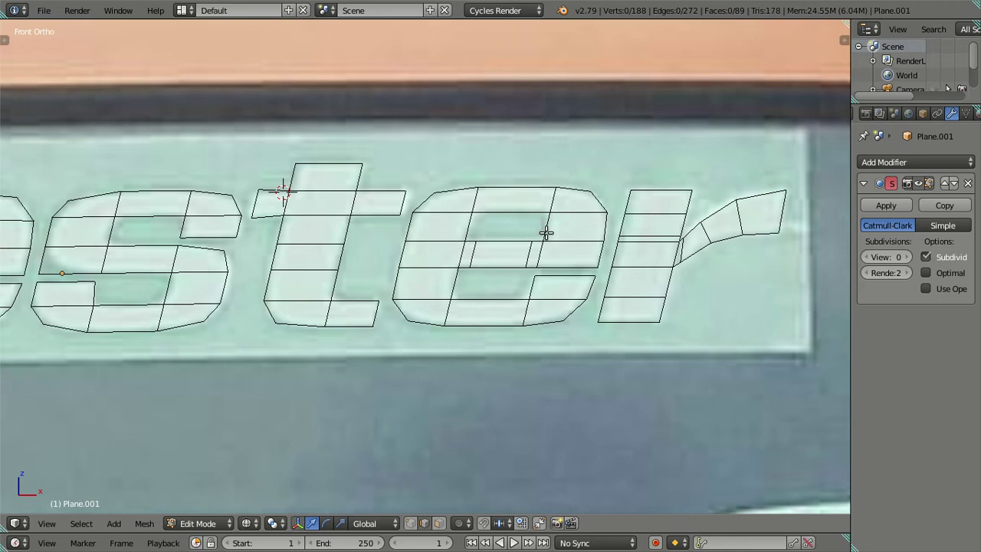
key("ctrl+r")
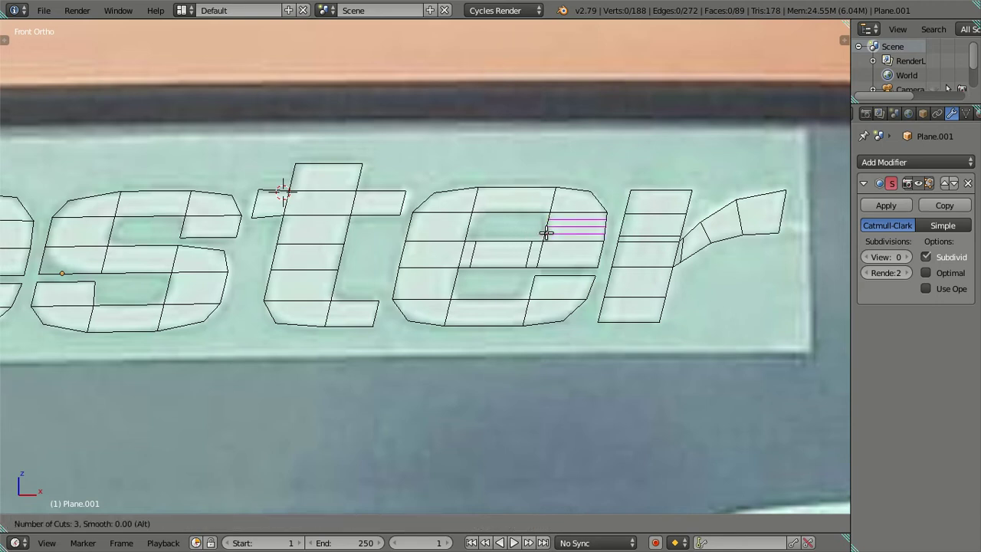
left_click(547, 233)
right_click(547, 232)
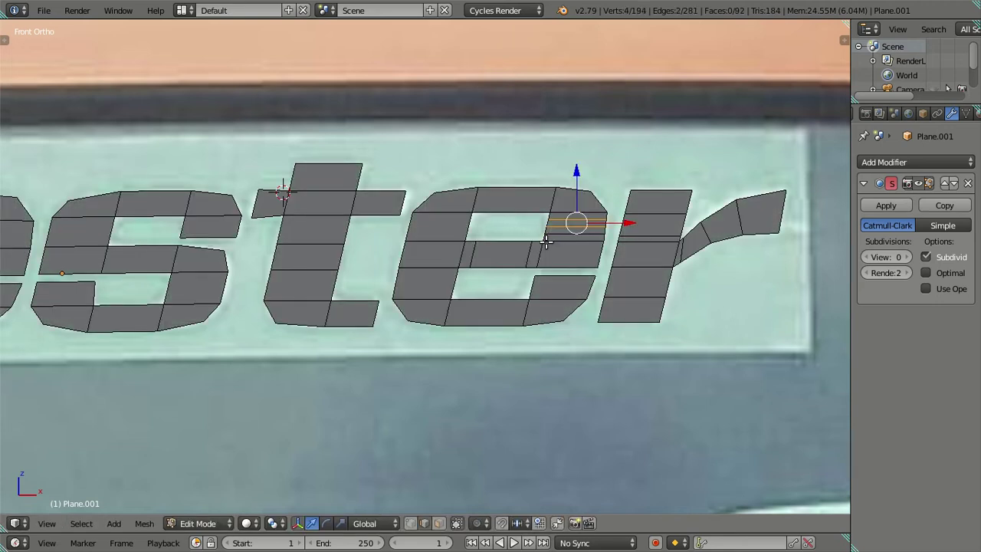
key("x")
left_click(565, 232)
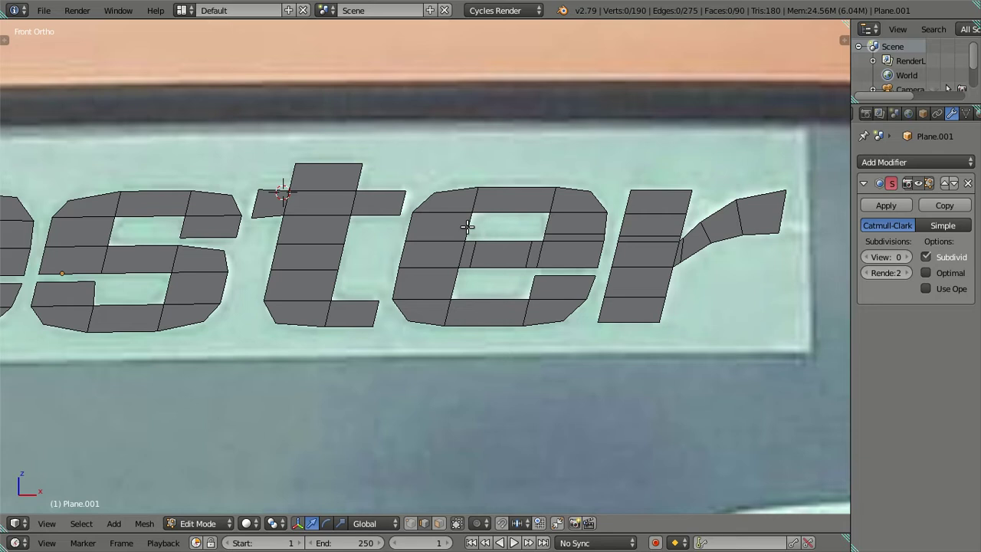
Cut three more loops in the e and dissolve two of their edges.
key("ctrl+r")
scroll(467, 226, "up", 2)
left_click(464, 226)
right_click(464, 226)
right_click(446, 232, "shift")
key("x")
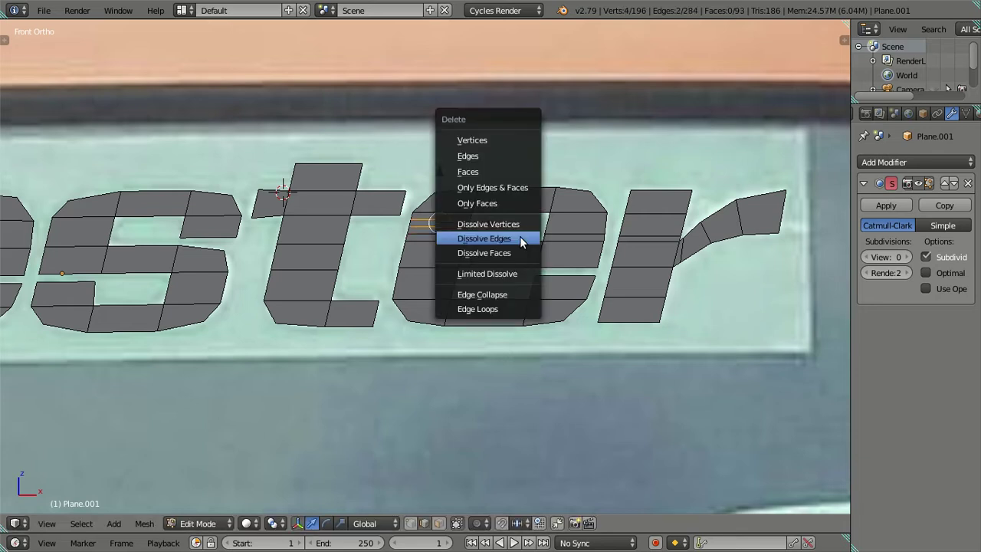
left_click(521, 242)
Make a final three-loop cut in the e and dissolve one edge loop.
key("ctrl+r")
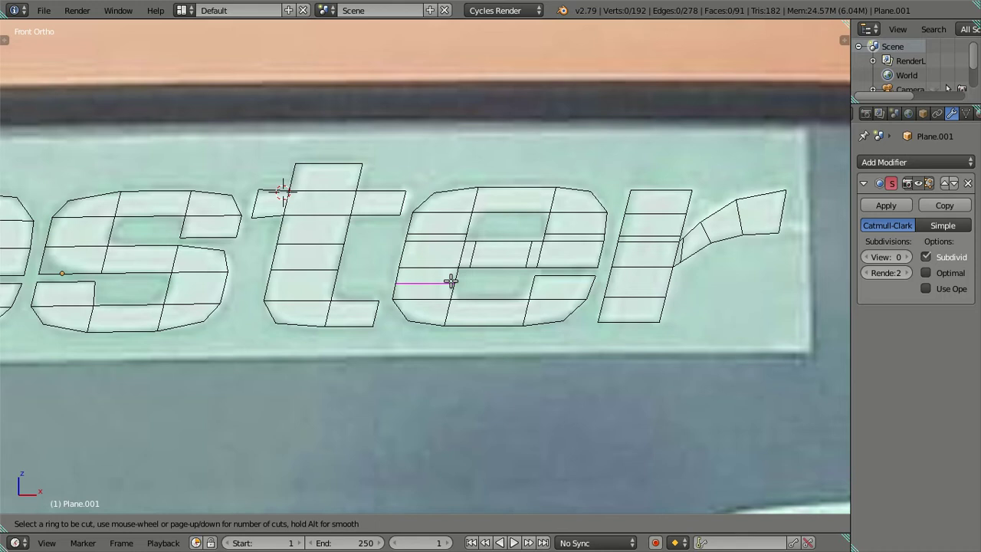
scroll(451, 281, "up", 2)
left_click(450, 281)
right_click(451, 282)
key("x")
left_click(495, 281)
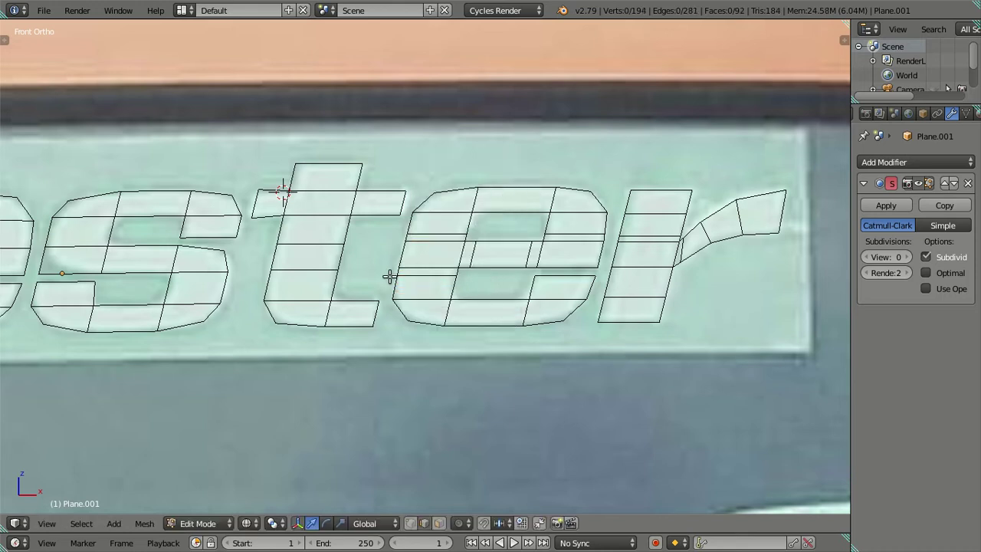
Cut three centred loops into the t's top and dissolve them to extend its edge lines.
scroll(398, 282, "left", 2, "ctrl")
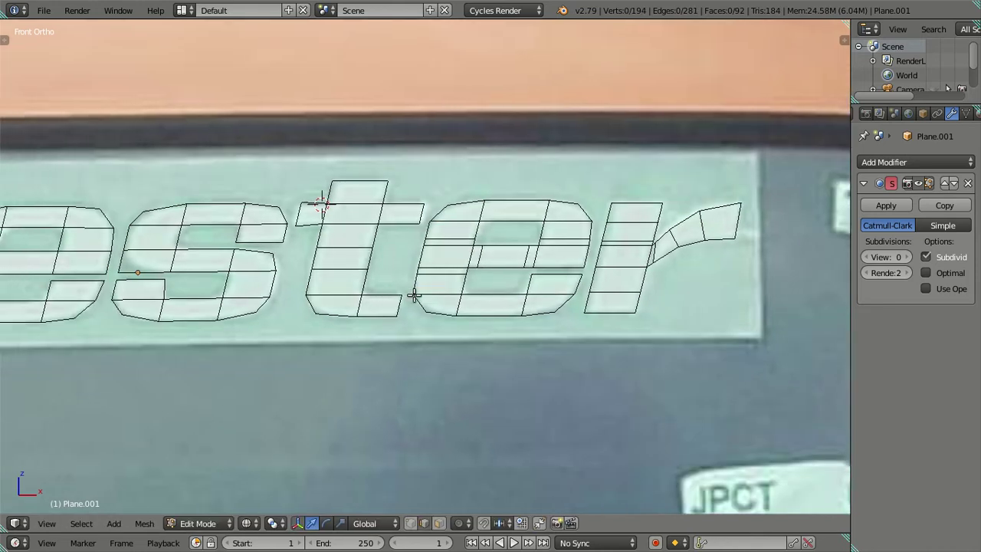
scroll(452, 287, "left", 1, "ctrl")
scroll(491, 245, "left", 1, "ctrl")
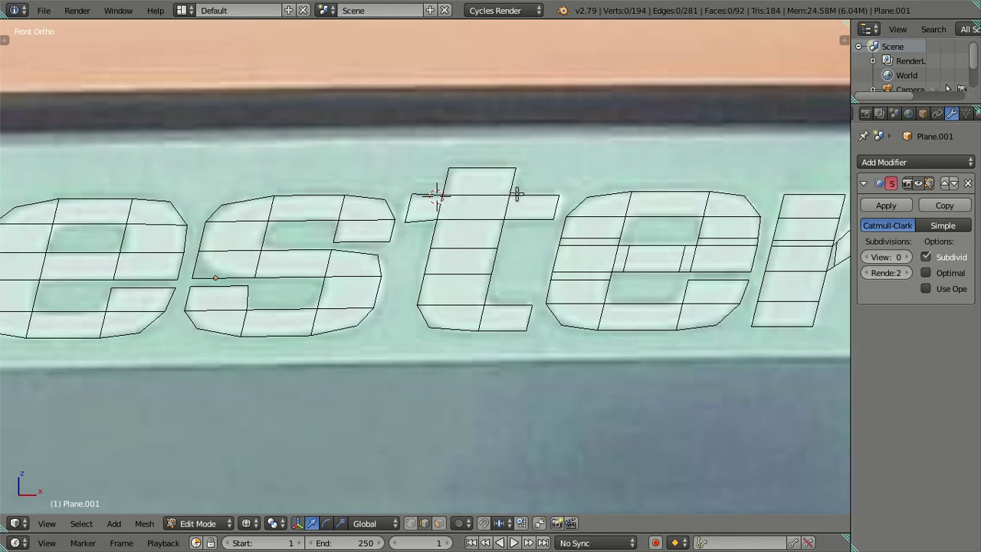
key("ctrl+r")
scroll(508, 185, "up", 1)
scroll(508, 185, "up", 1)
left_click(508, 185)
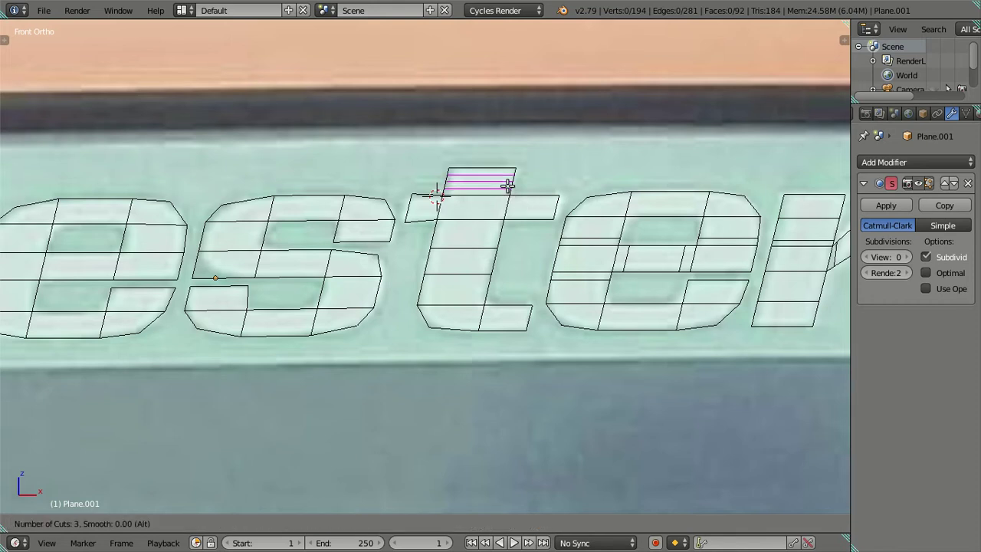
right_click(509, 186)
key("x")
left_click(547, 176)
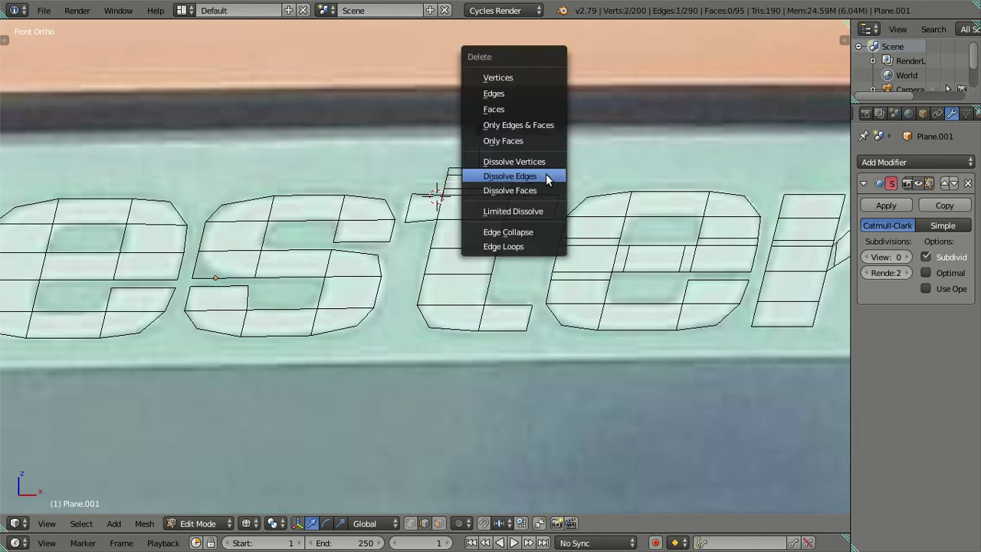
Cut five centred loops into the t's right crossbar arm and dissolve them to edges.
key("ctrl+r")
scroll(524, 216, "up", 1)
scroll(524, 216, "up", 1)
left_click(523, 216)
right_click(523, 216)
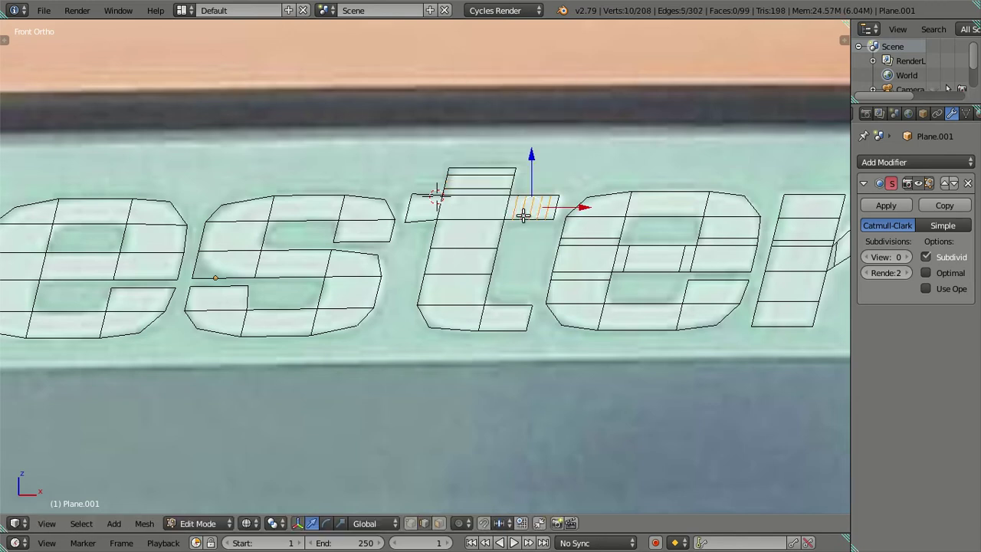
key("x")
left_click(528, 210)
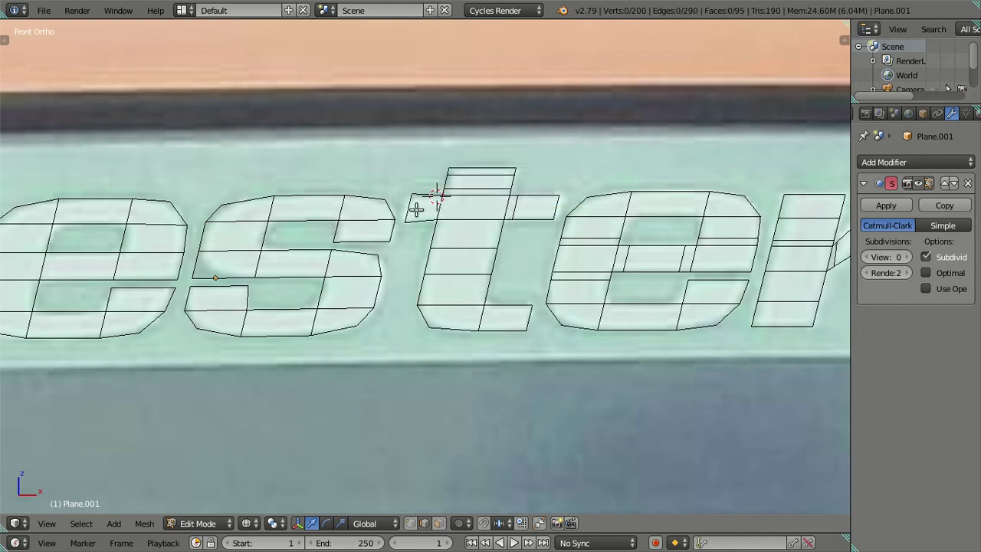
Cut four centred loops into the t's left crossbar arm and dissolve them to edges.
key("ctrl+r")
scroll(422, 200, "up", 2)
scroll(423, 199, "up", 1)
left_click(424, 199)
right_click(430, 202)
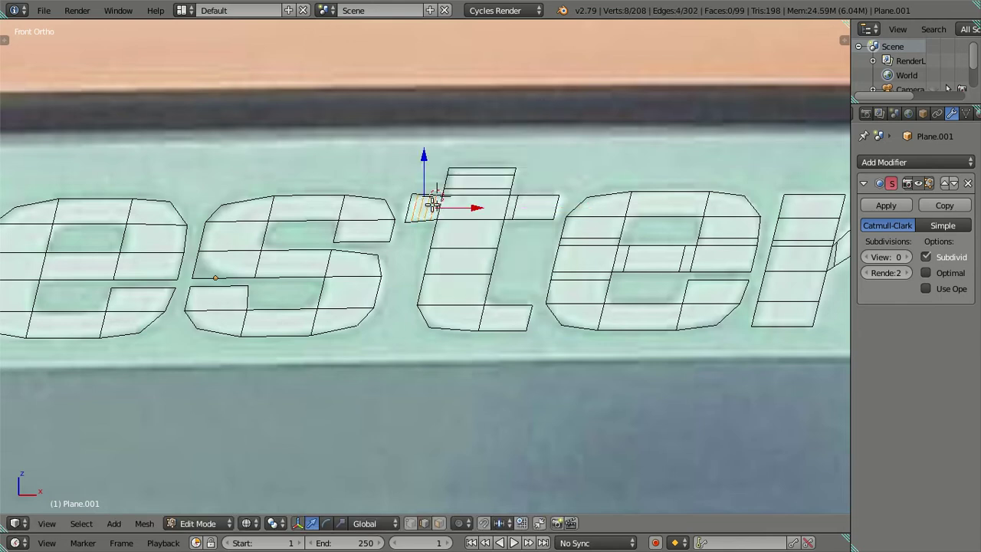
key("x")
left_click(437, 204)
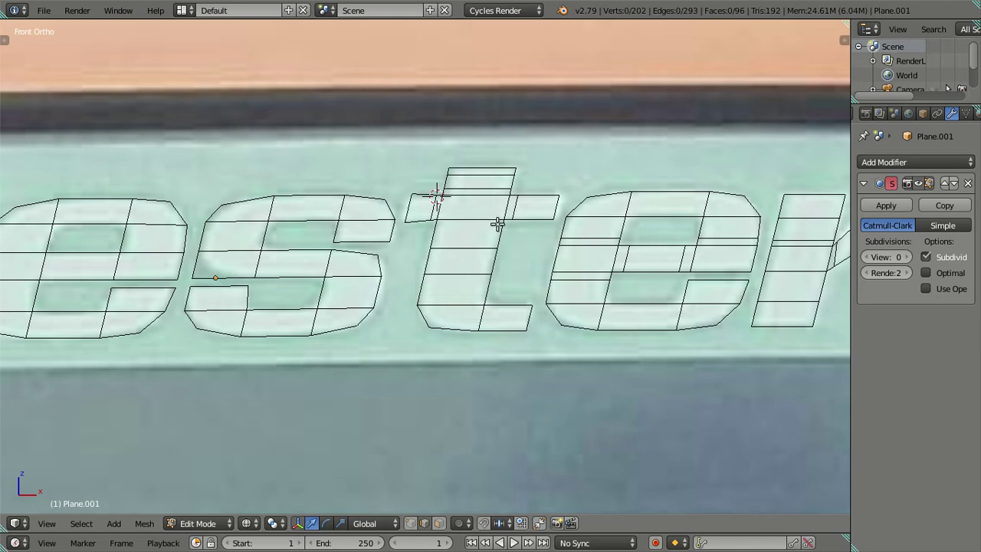
Cut five centred loops across the t's stem and dissolve them to edges.
key("ctrl+r")
scroll(503, 233, "up", 4)
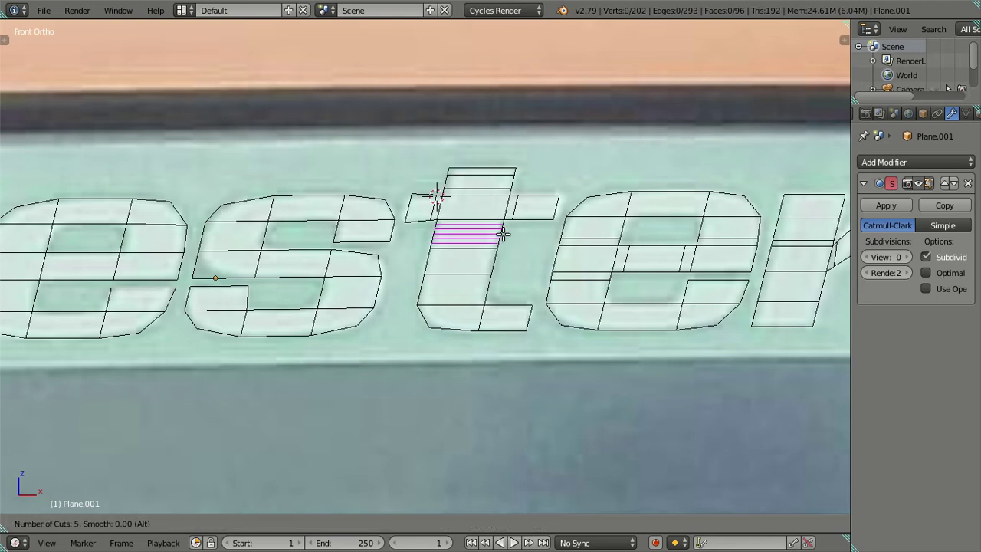
left_click(502, 232)
right_click(502, 232)
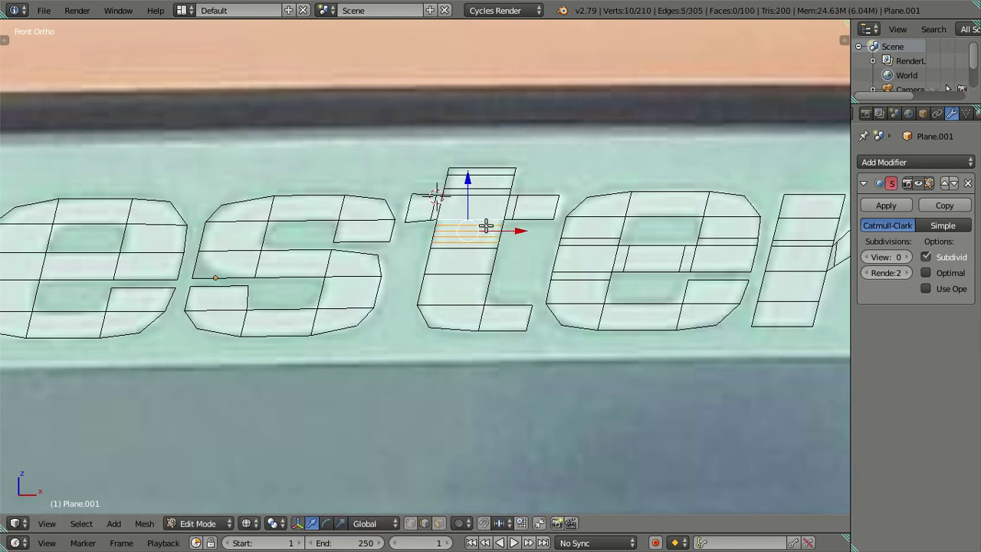
key("x")
left_click(508, 234)
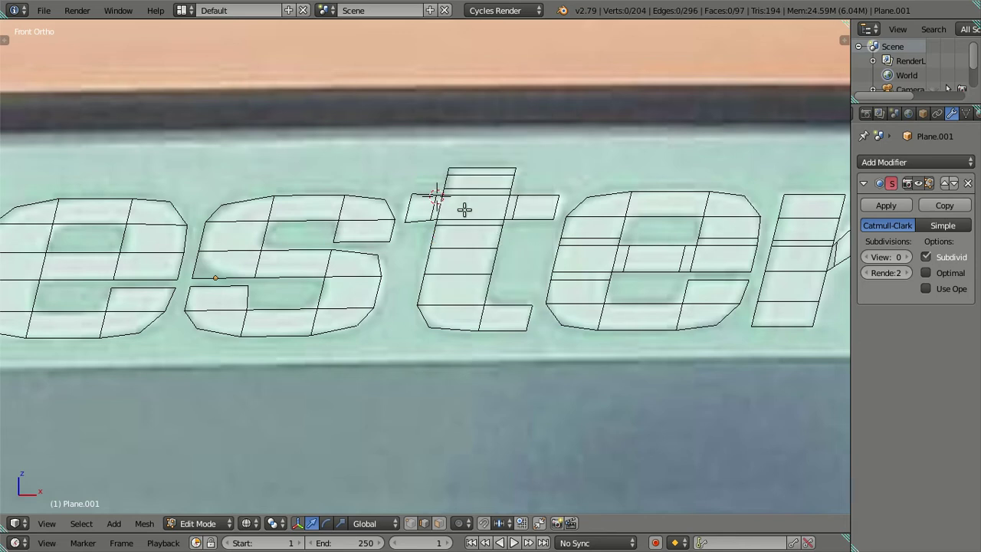
Cut three loops into the s's small lower face, dissolving only one of them.
mouse_move(406, 294)
middle_mouse_down("shift")
mouse_move(462, 273)
mouse_move(548, 278)
middle_mouse_up("shift")
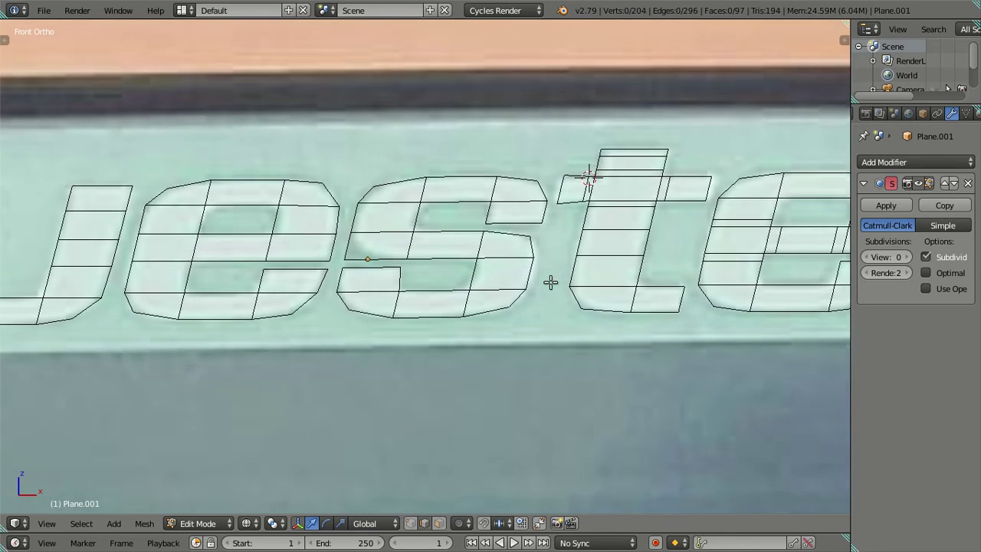
key("ctrl+r")
scroll(395, 283, "up", 2)
left_click(396, 284)
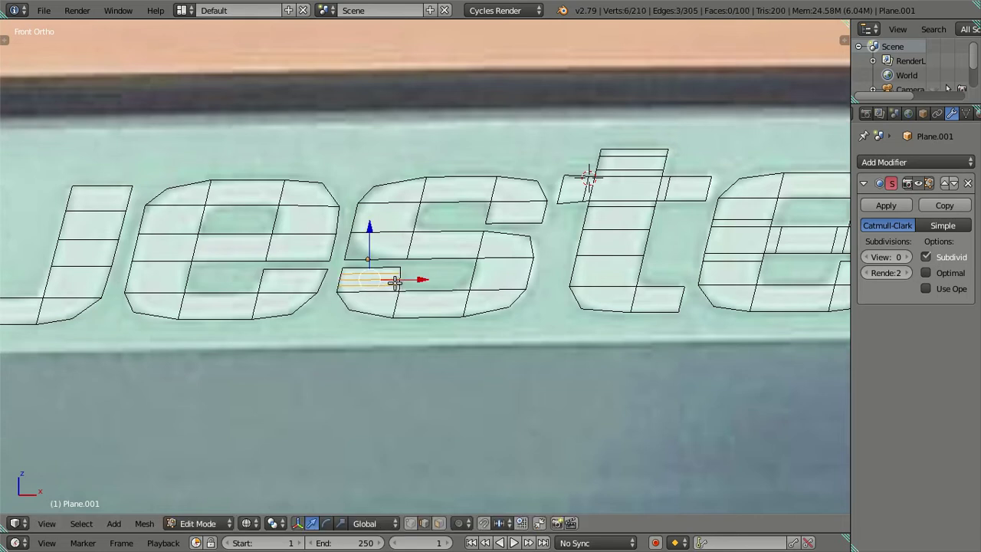
key("x")
left_click(353, 285, "shift")
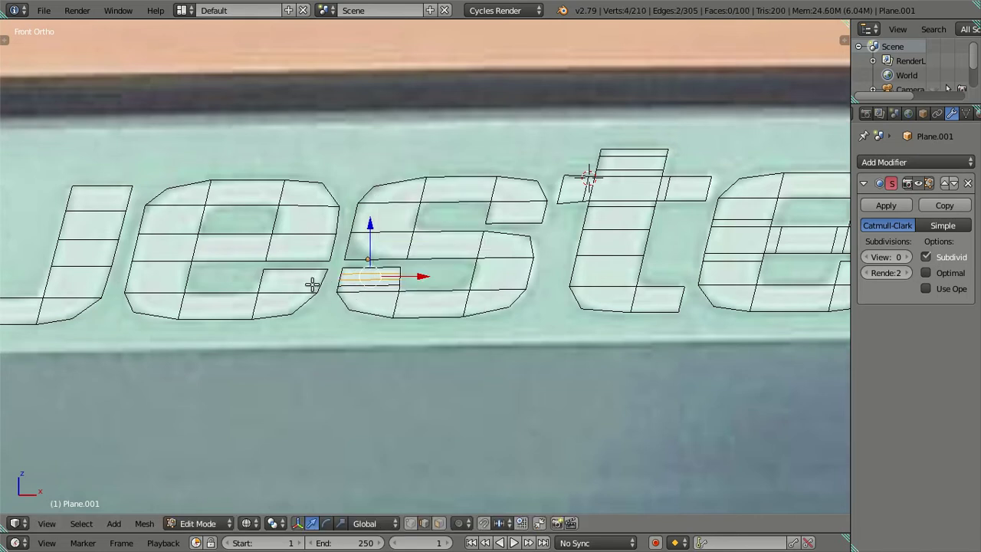
left_click(369, 276, "shift")
key("x")
left_click(418, 274)
Replace a three-loop cut in the t's foot with a single centred loop, dissolved to edges.
middle_click_drag(542, 263, 510, 291, "shift")
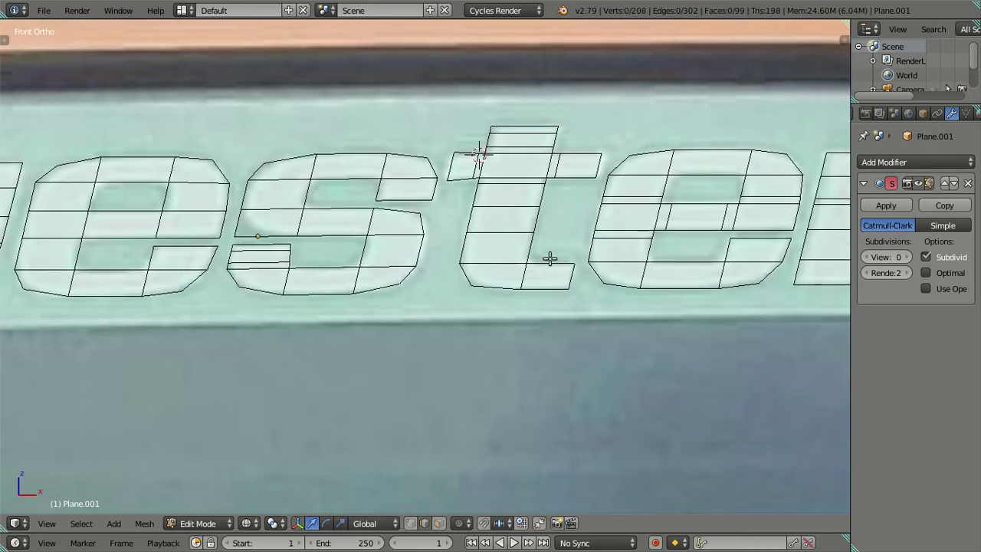
key("ctrl+r")
scroll(548, 258, "up", 2)
left_click(547, 258)
right_click(557, 274)
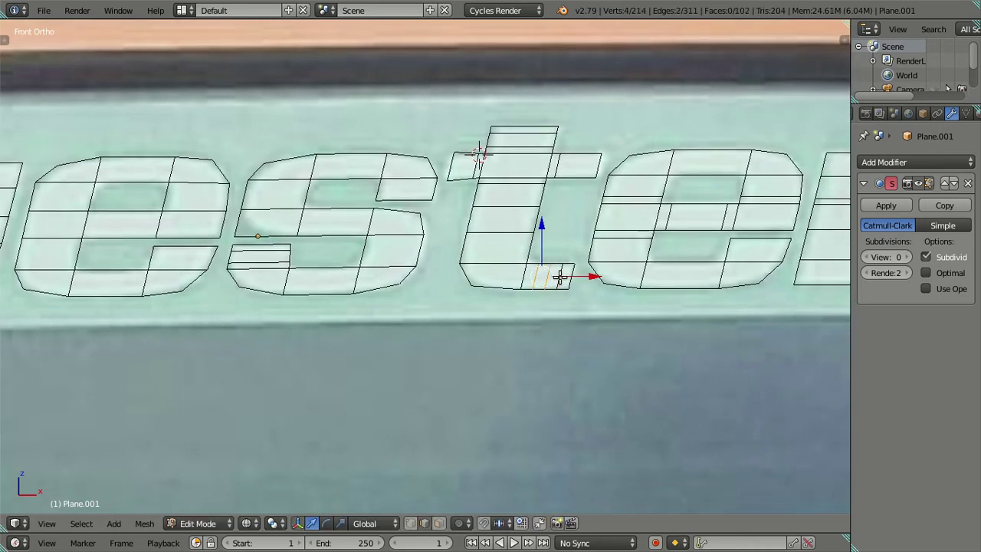
key("ctrl+z")
key("ctrl+r")
left_click(560, 274)
right_click(565, 279)
key("x")
left_click(586, 295)
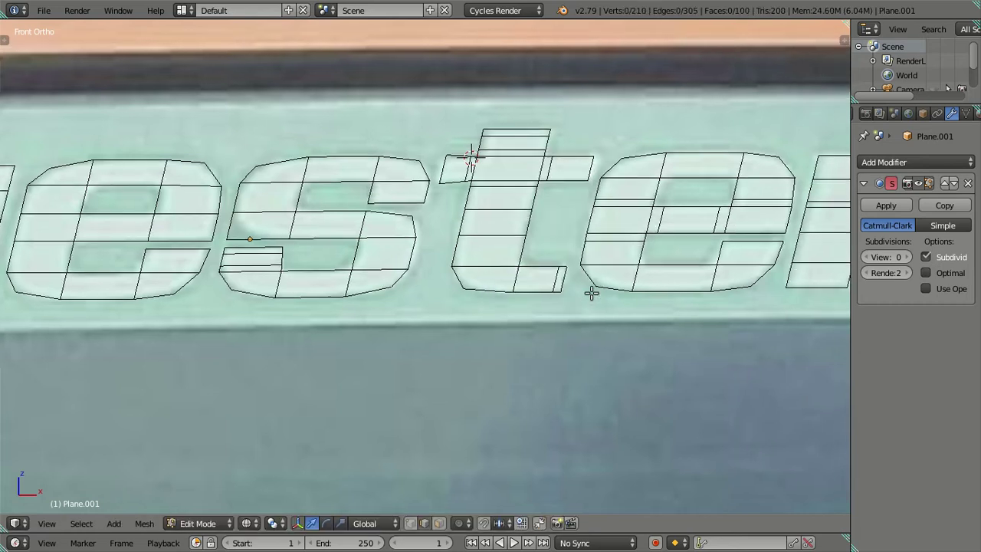
Add a centred loop cut in the e's lower bar and dissolve it to edges.
scroll(591, 289, "down", 2)
scroll(537, 295, "down", 3, "ctrl")
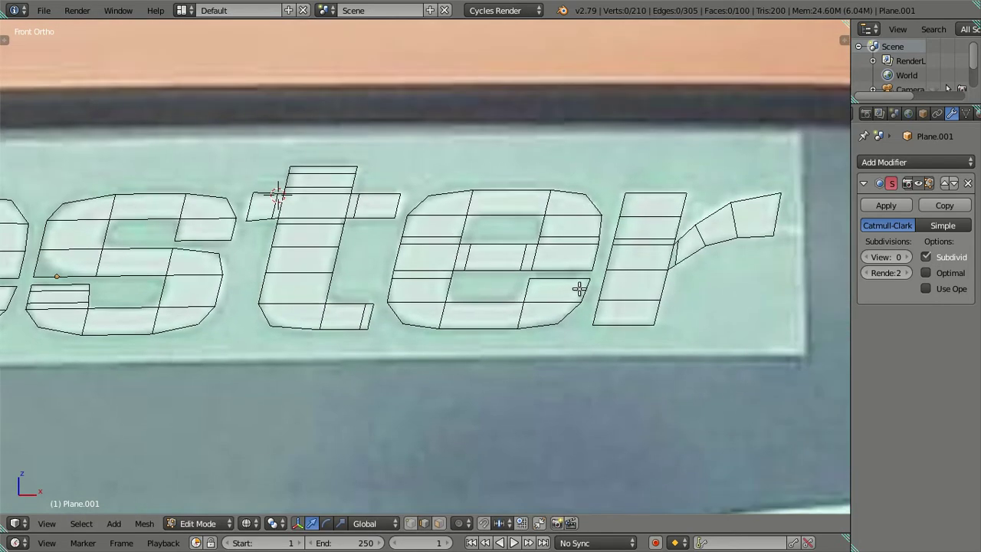
key("ctrl+r")
left_click(580, 287)
right_click(580, 287)
key("x")
key("Escape")
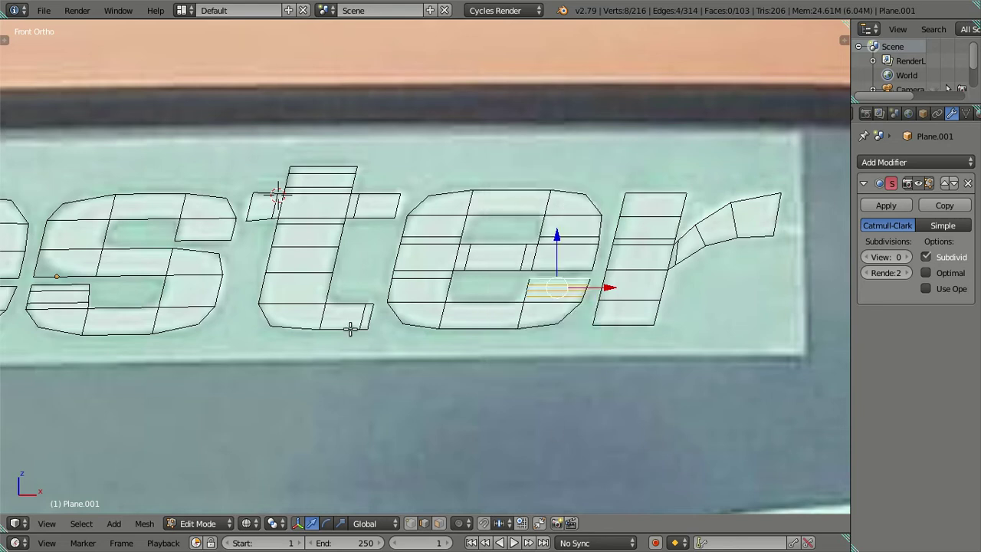
key("x")
left_click(586, 290)
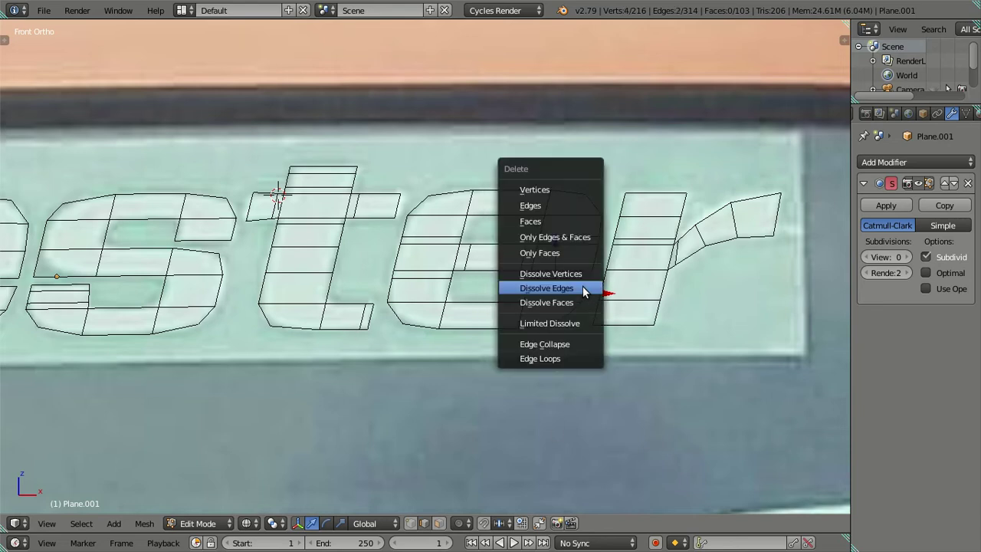
Cut four centred loops through the r's tail and dissolve them to edges.
middle_click_drag(776, 240, 705, 225, "shift")
key("ctrl+r")
scroll(715, 209, "up", 3)
left_click(715, 210)
right_click(714, 210)
key("ctrl+space")
key("x")
left_click(732, 237)
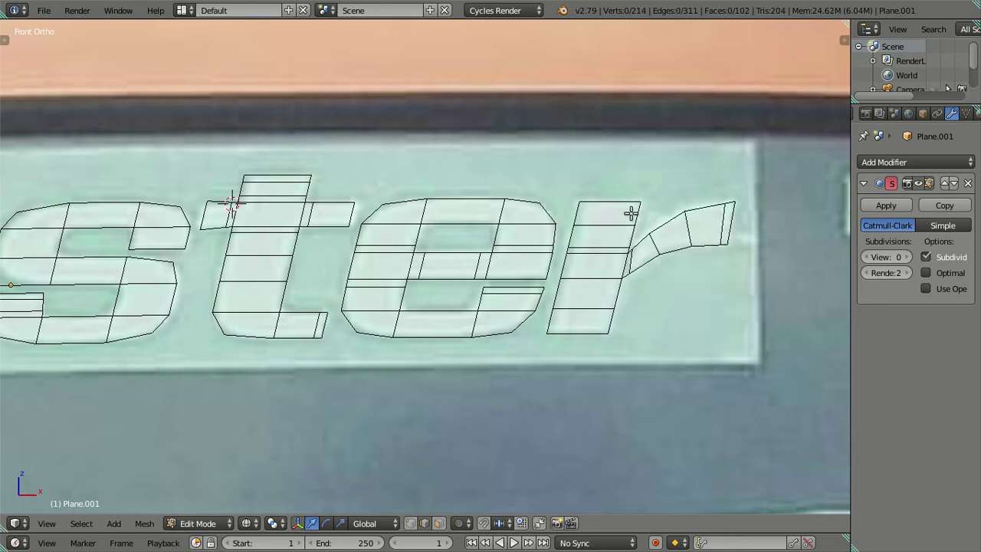
Cut two centred loops at the top of the r and dissolve them to edges.
key("ctrl+r")
scroll(631, 213, "up", 1)
left_click(631, 213)
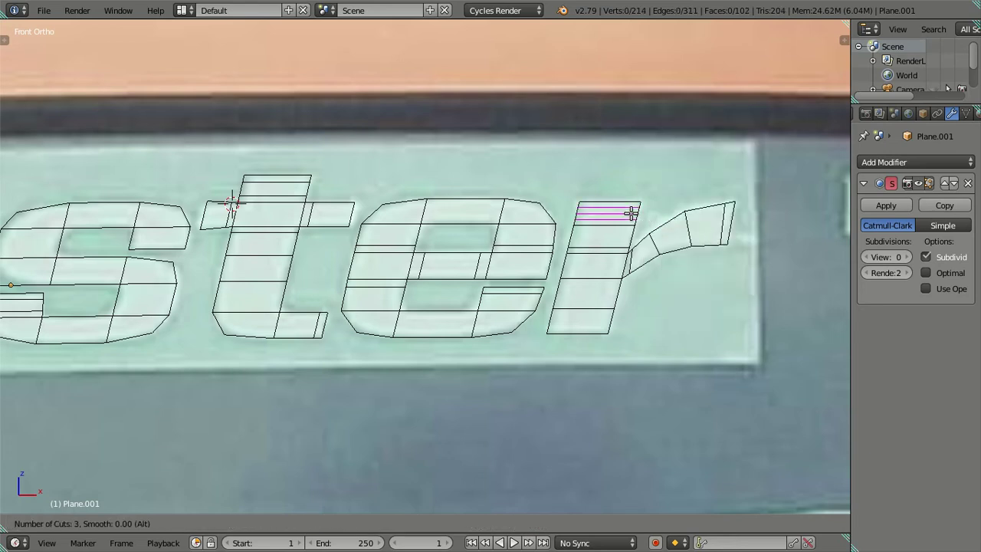
right_click(631, 213)
key("x")
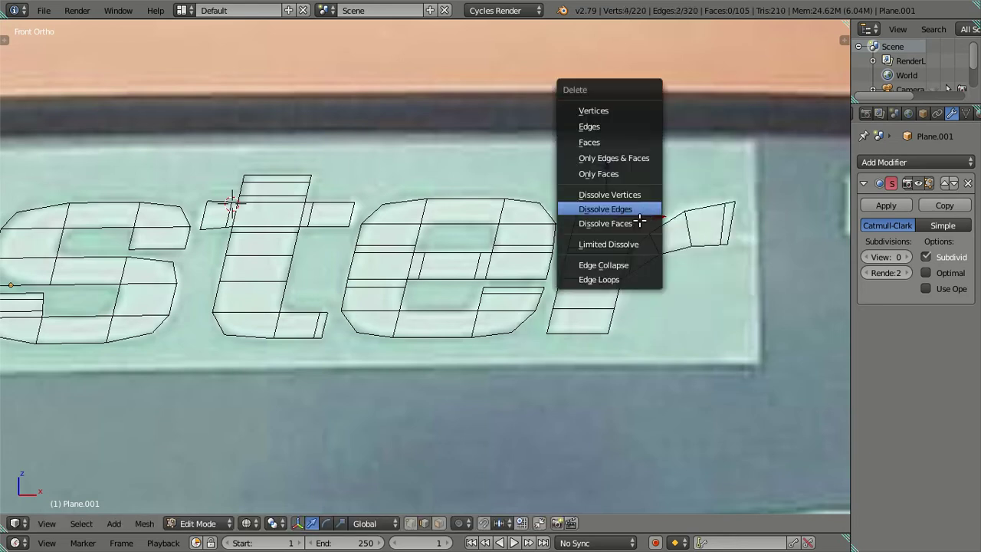
left_click(639, 217)
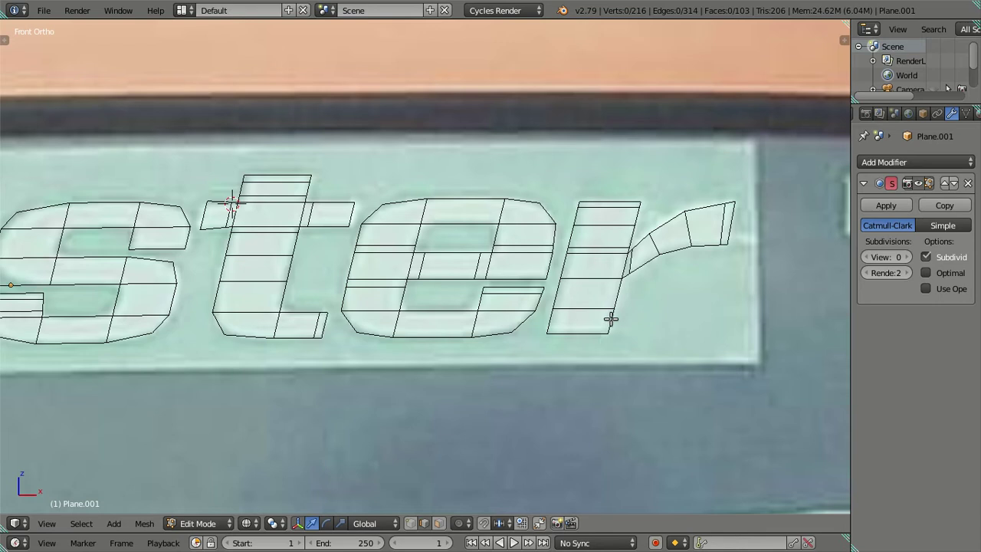
Cut one centred loop across the r's bottom and dissolve it to edges.
key("ctrl+r")
left_click(610, 319)
right_click(611, 318)
key("x")
left_click(620, 327)
Cut seven loops along the r's stem, keeping two and dissolving the other five.
key("ctrl+r")
scroll(590, 305, "up", 4)
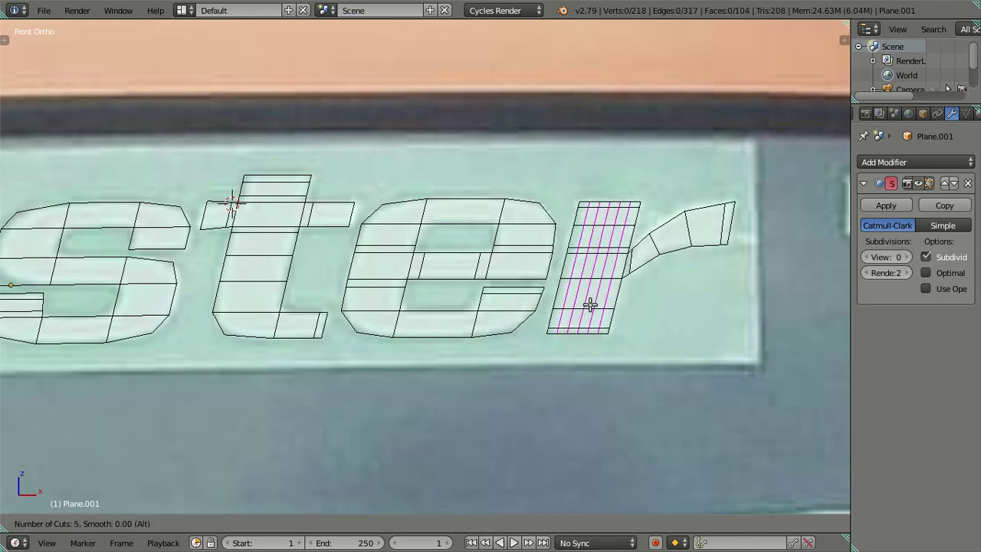
scroll(590, 305, "up", 1)
scroll(590, 305, "up", 1)
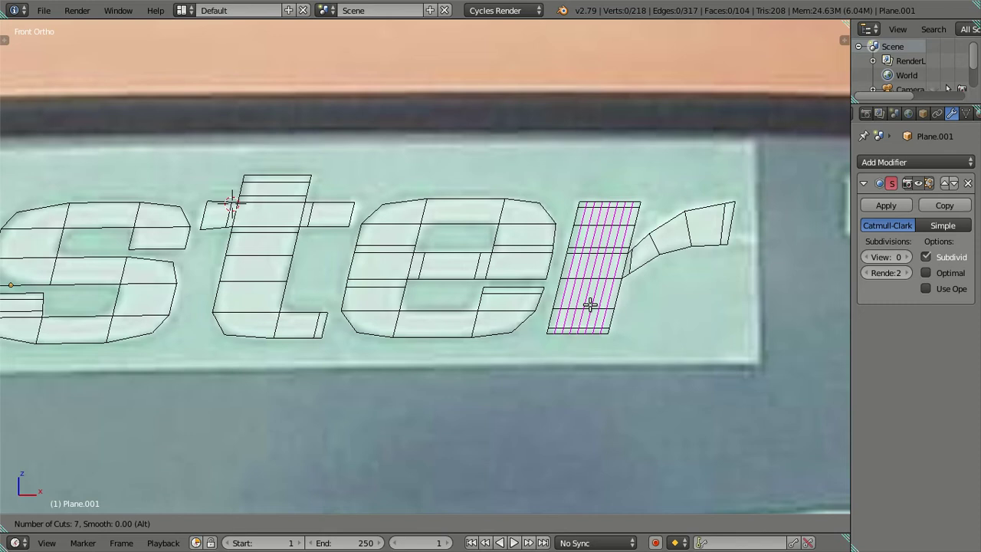
left_click(590, 305)
right_click(588, 304)
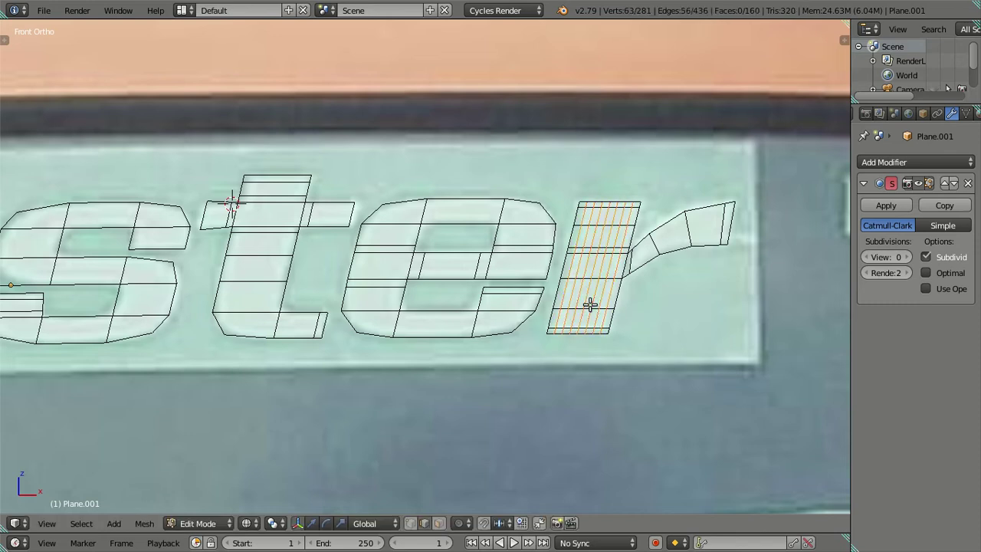
right_click(565, 296, "alt+shift")
right_click(610, 298, "alt+shift")
key("x")
left_click(648, 307)
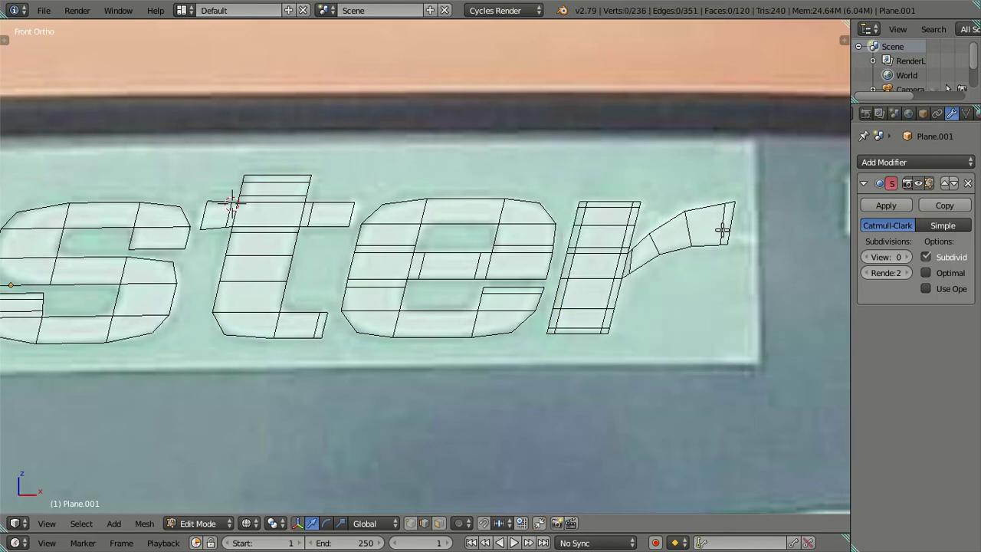
Cut four centred loops through the r's curved tail and dissolve them to edges.
key("ctrl+r")
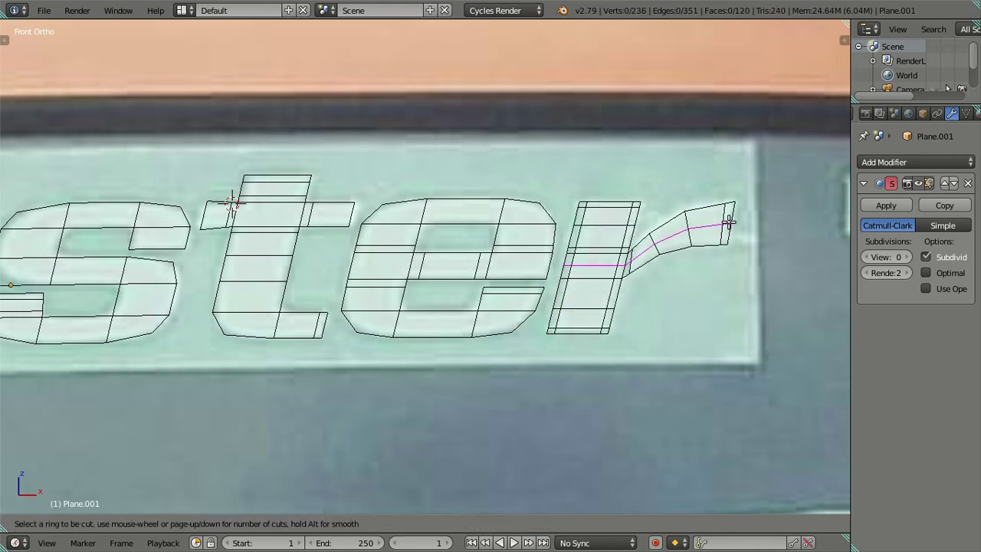
scroll(728, 222, "up", 3)
left_click(728, 222)
right_click(709, 220)
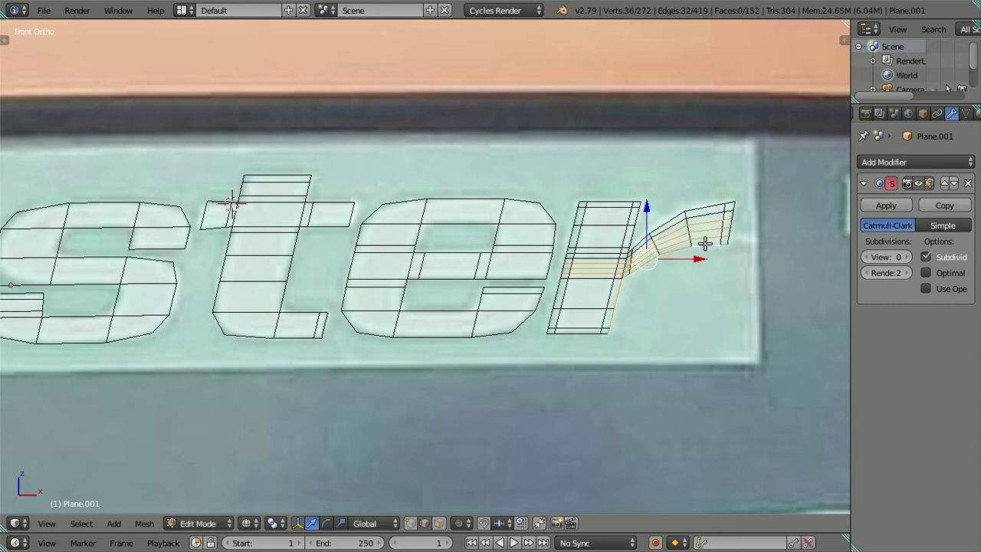
key("x")
left_click(668, 256)
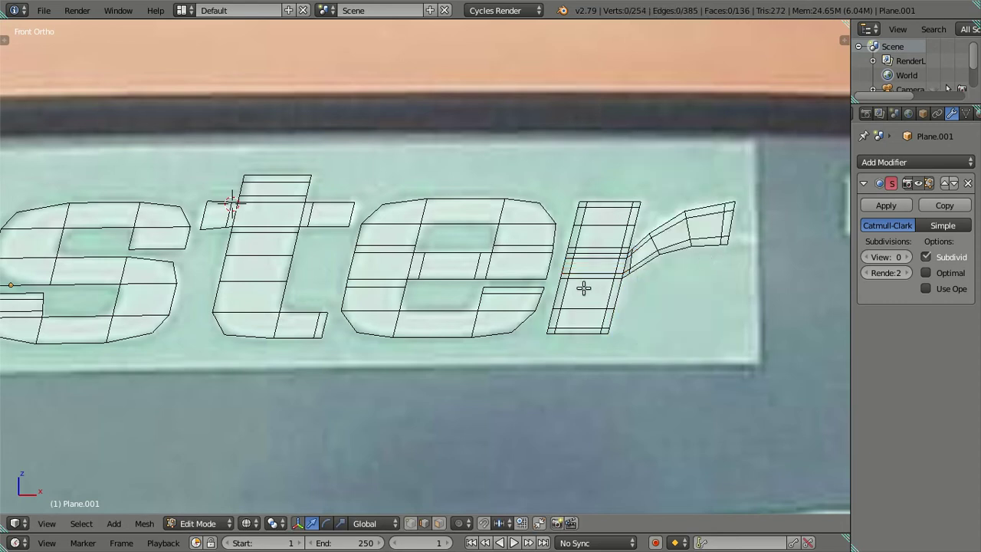
middle_click_drag(584, 289, 621, 278, "shift")
key("ctrl+r")
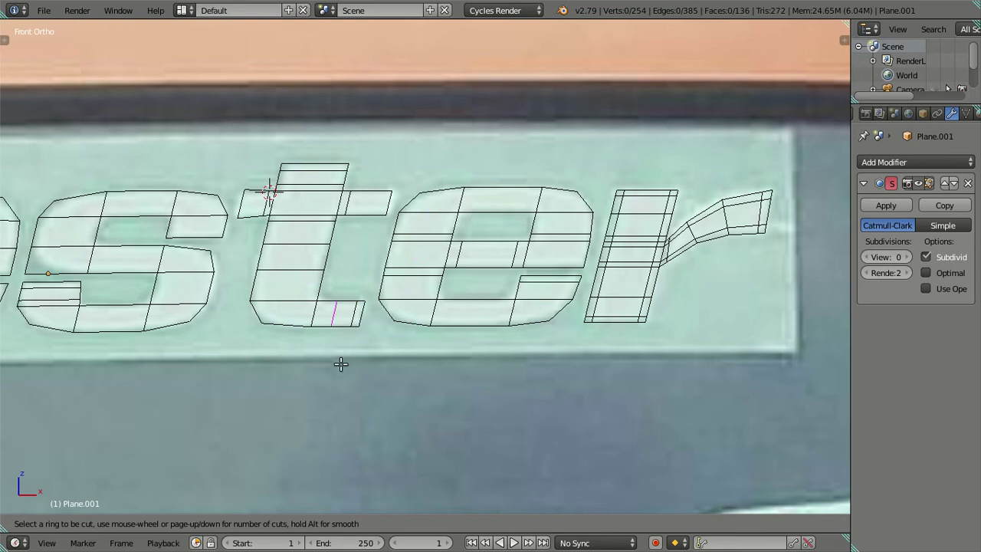
Cancel the pending loop cut near the t's foot and frame the u and e.
key("Escape")
scroll(291, 368, "down", 2)
scroll(480, 357, "up", 3, "ctrl")
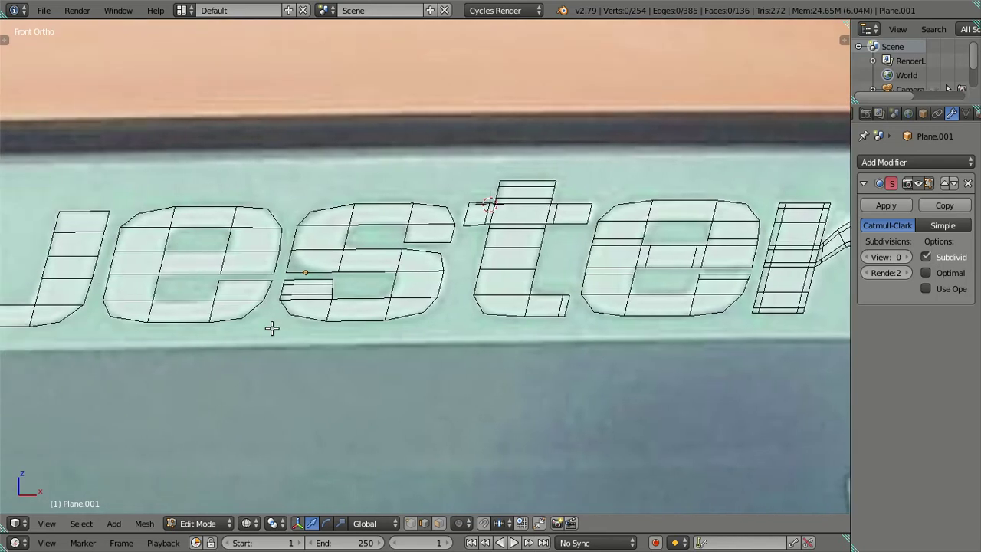
scroll(413, 327, "up", 2, "ctrl")
middle_click_drag(350, 314, 407, 324, "shift")
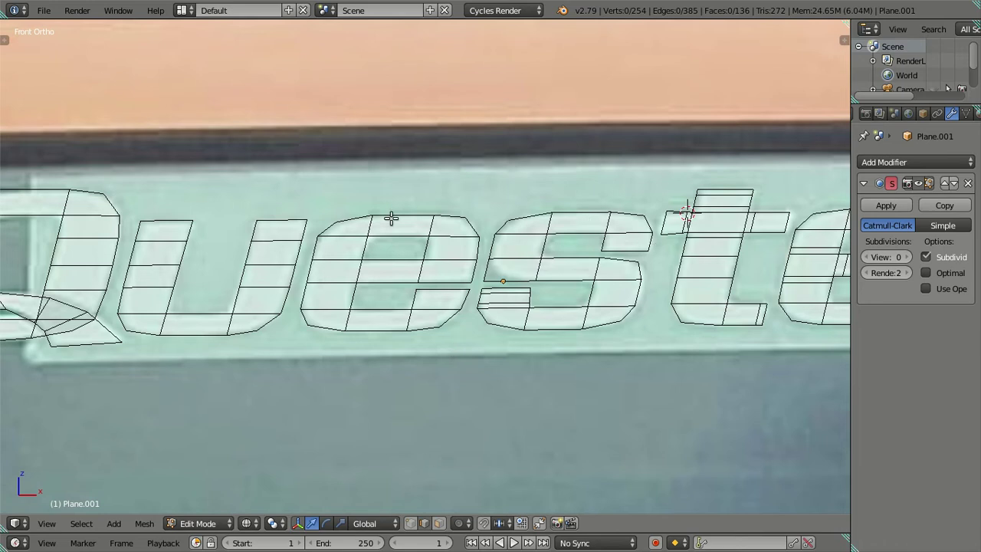
Cut three centred loops across the middle of the e and dissolve them to edges.
key("ctrl+r")
scroll(466, 270, "up", 2)
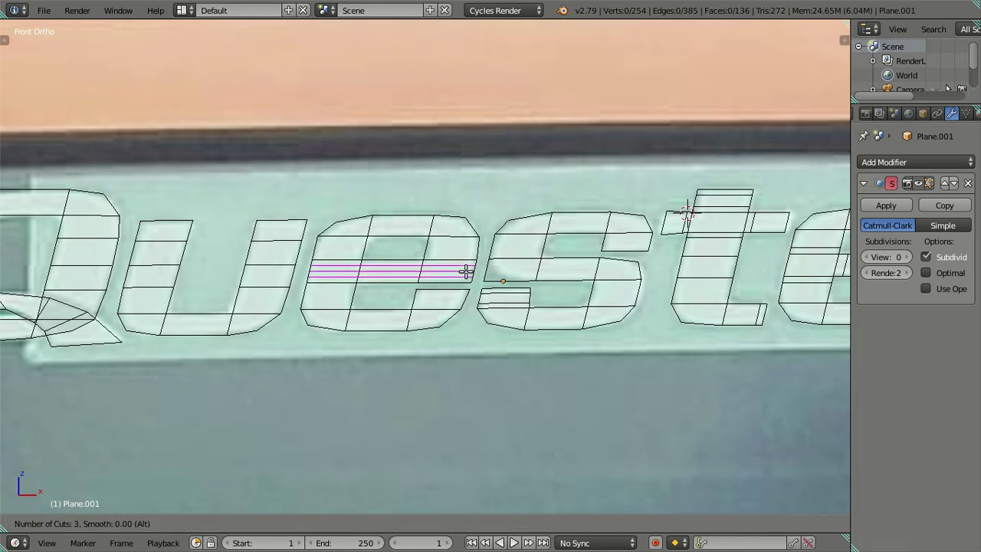
left_click(466, 270)
right_click(466, 271)
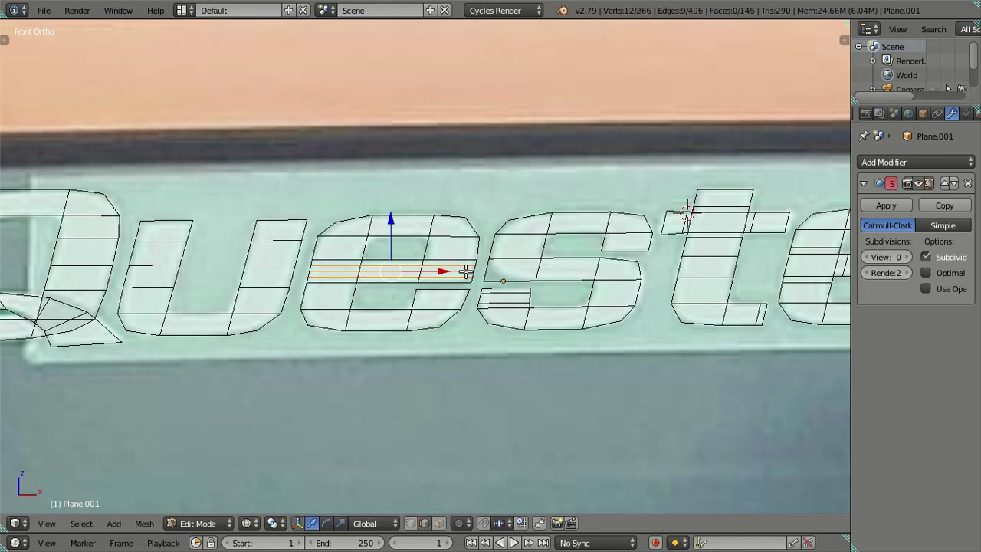
scroll(426, 270, "up", 2)
key("x")
left_click(400, 277)
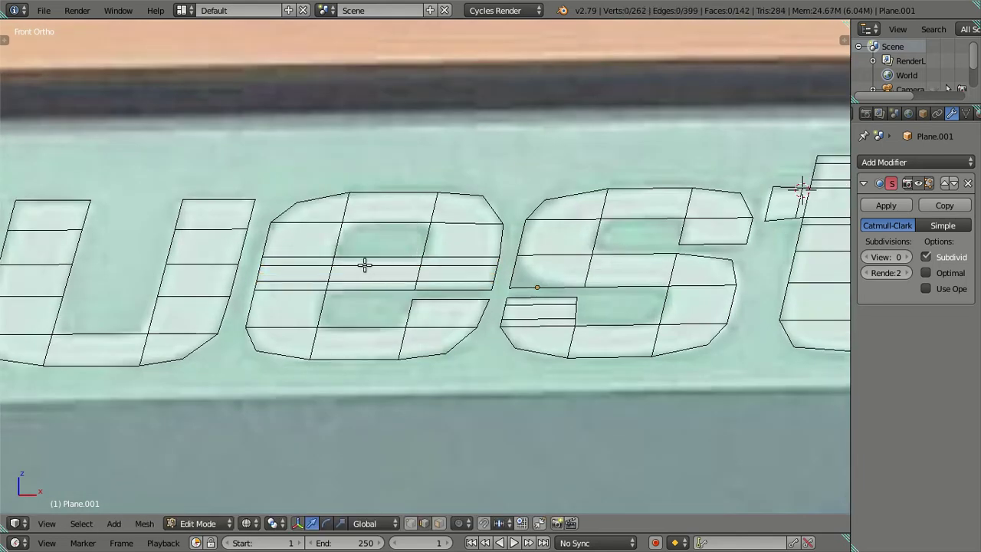
Add another set of loops across the e, keeping one and dissolving the extras.
key("ctrl+r")
scroll(352, 268, "up", 5)
left_click(356, 268)
right_click(357, 267)
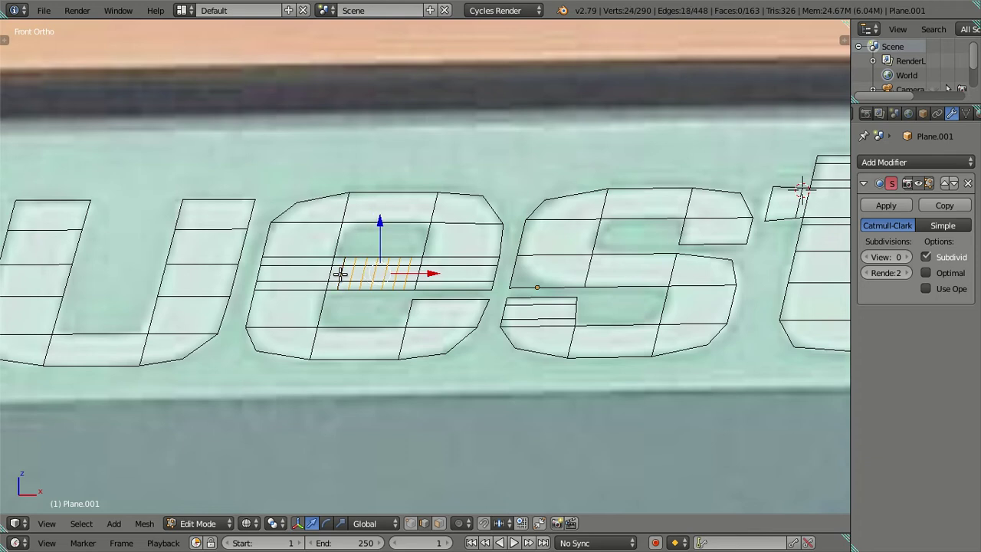
right_click(408, 274, "alt+shift")
key("x")
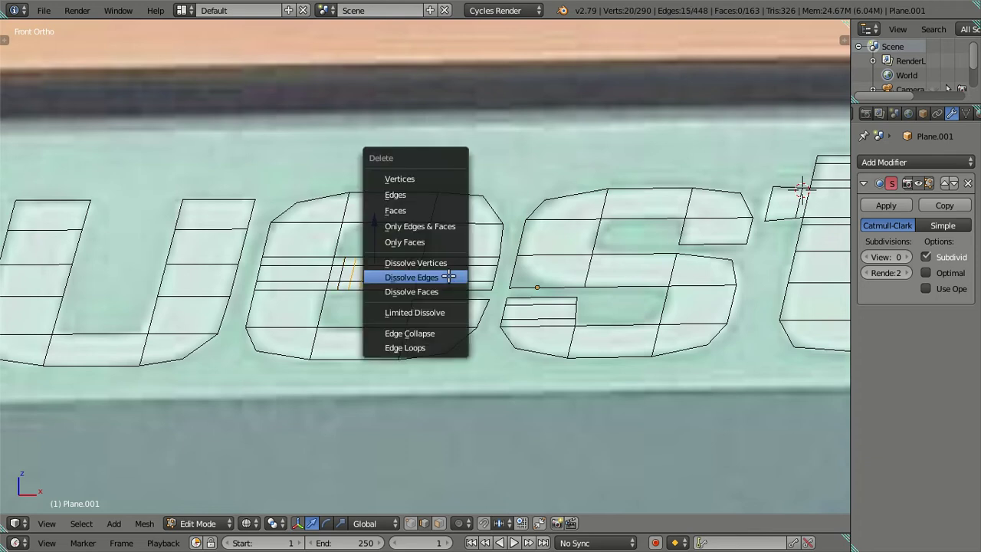
left_click(448, 277)
Run new horizontal edge loops along the e's bar.
middle_click_drag(438, 278, 545, 291, "shift")
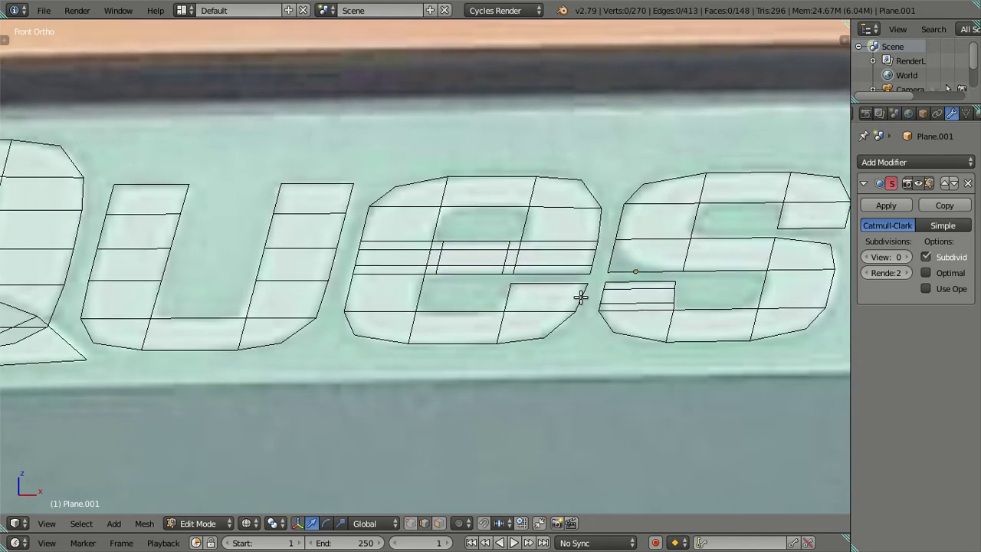
key("ctrl+r")
scroll(577, 296, "up", 2)
left_click(549, 296)
right_click(549, 297)
key("x")
key("x")
Dissolve the selected edge loop in the e's bar.
left_click(558, 288)
scroll(425, 299, "up", 2, "ctrl")
scroll(424, 299, "up", 1, "ctrl")
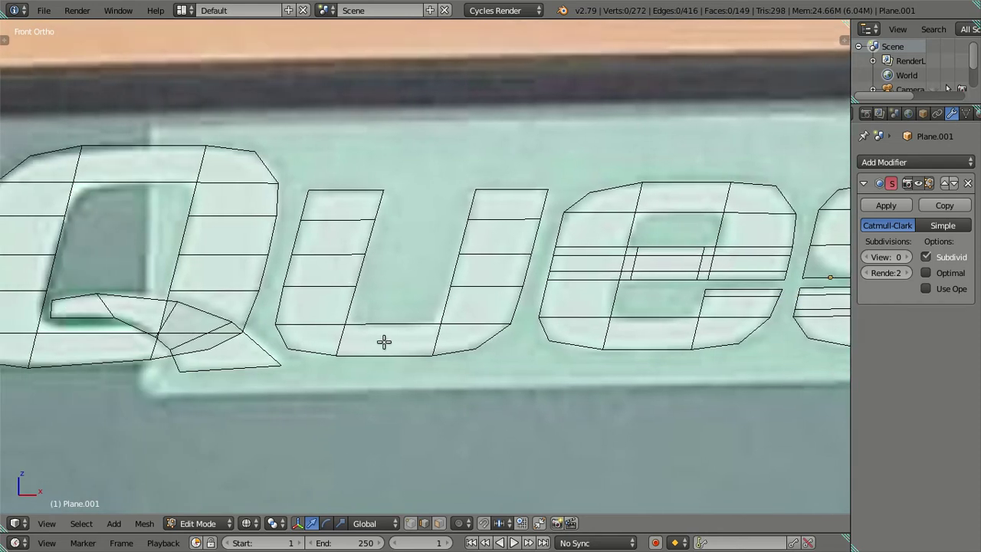
scroll(219, 321, "up", 3, "ctrl")
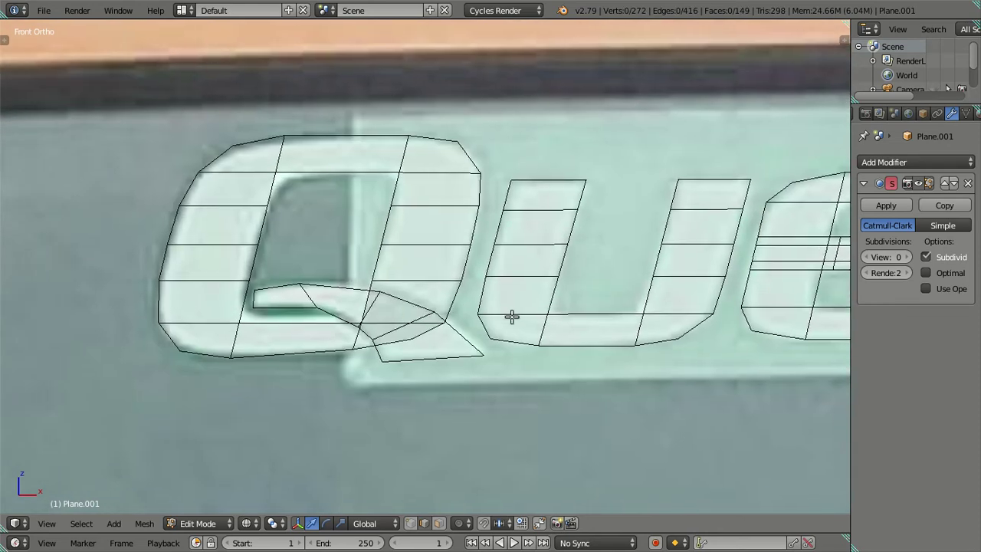
scroll(513, 317, "up", 1, "shift")
Try a multi-cut loop across the Q's tail, then undo and cancel it.
key("ctrl+r")
scroll(420, 336, "up", 3)
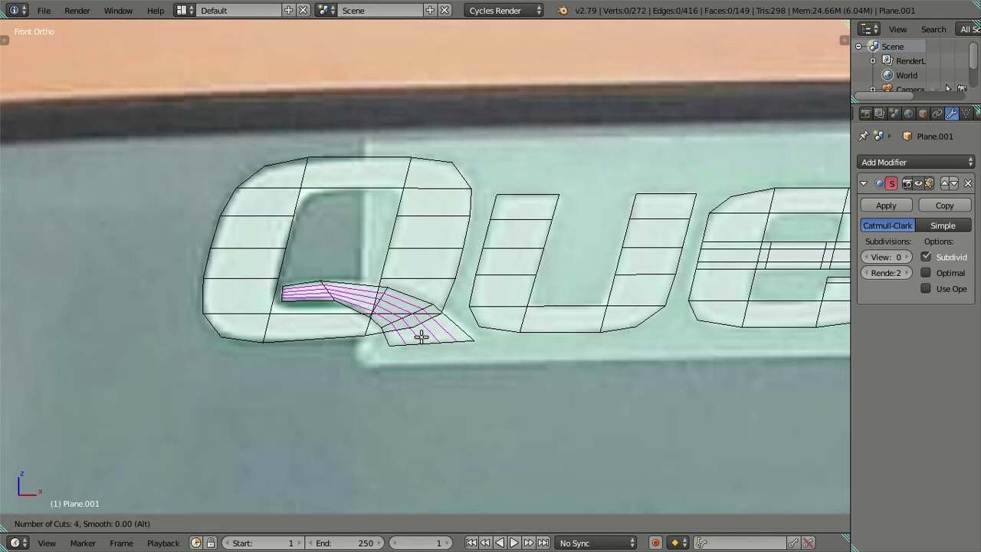
left_click(418, 335)
right_click(417, 335)
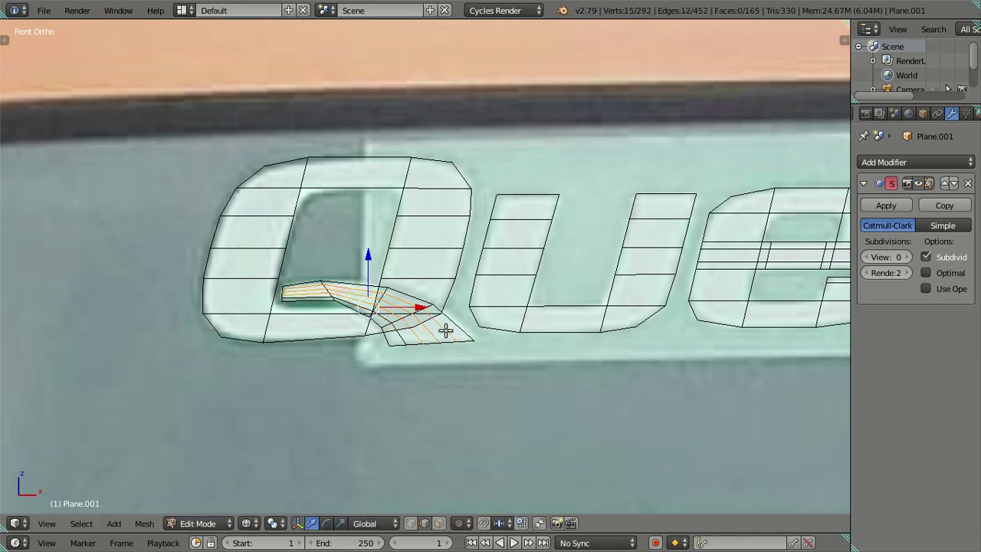
key("ctrl+z")
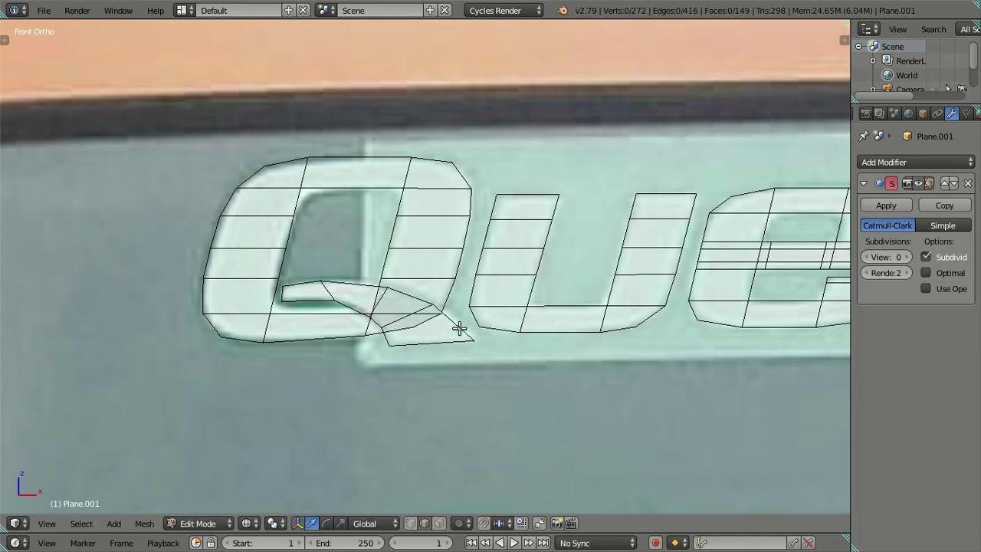
key("ctrl+r")
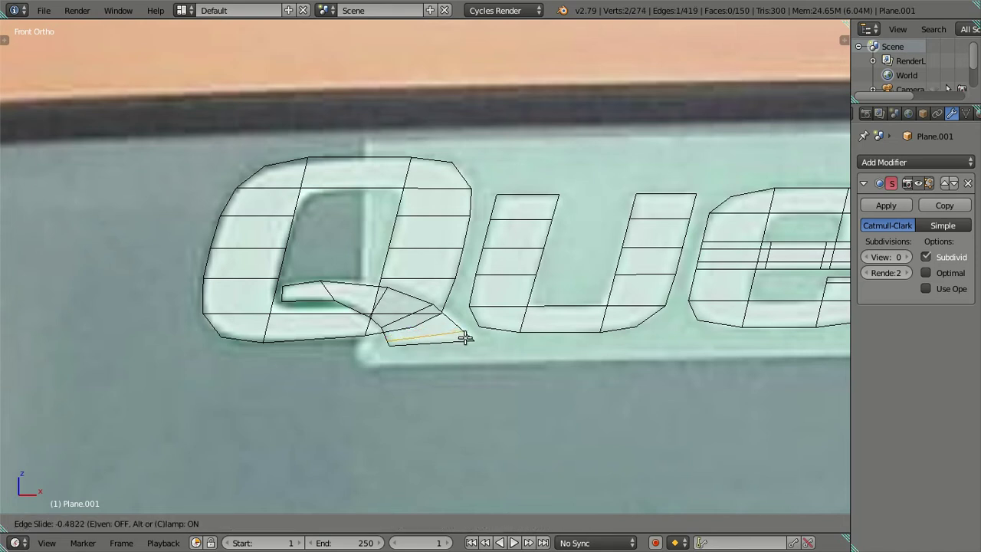
right_click(463, 337)
Add a single unslid loop cut in the Q's tail, then dissolve it.
key("ctrl+r")
left_click(453, 328)
right_click(452, 330)
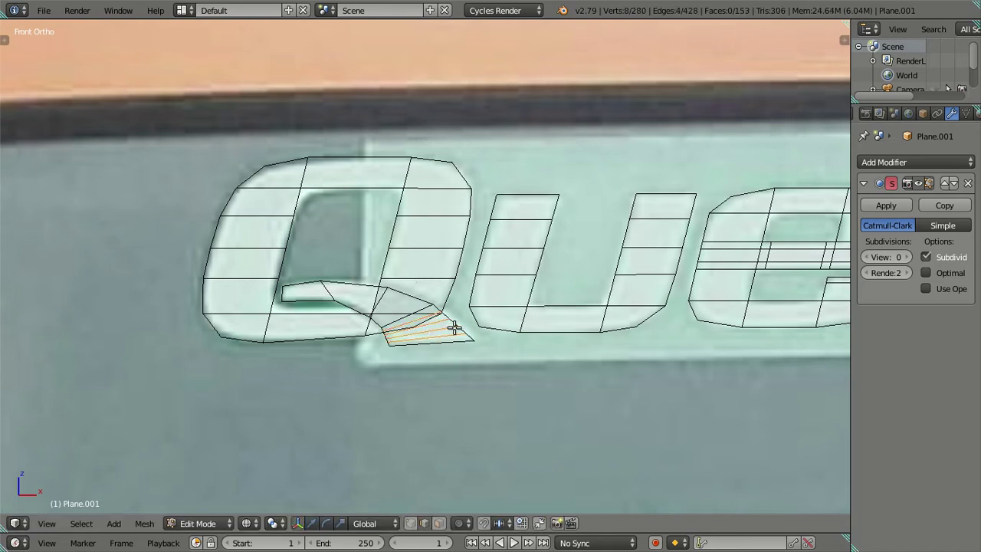
right_click(451, 335, "shift")
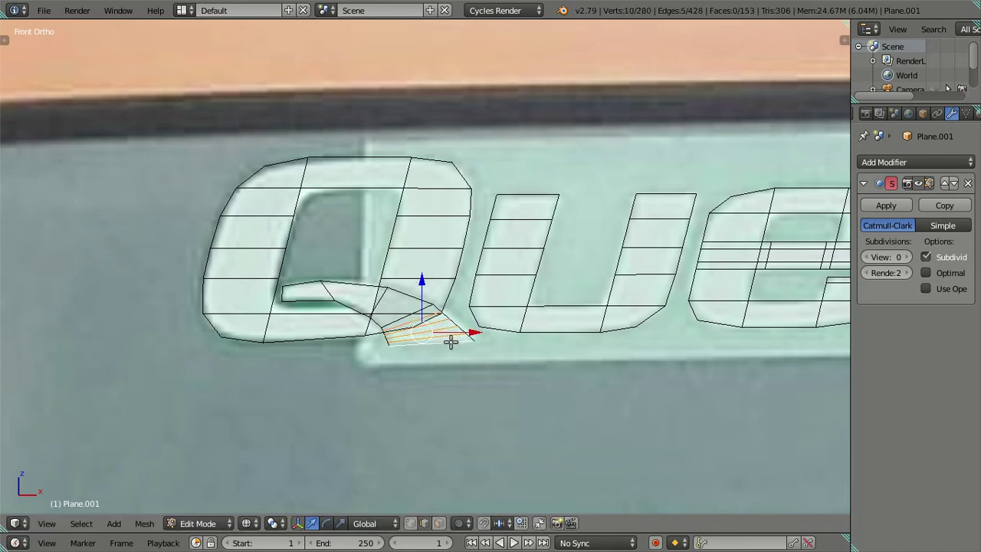
key("x")
right_click(476, 341, "shift")
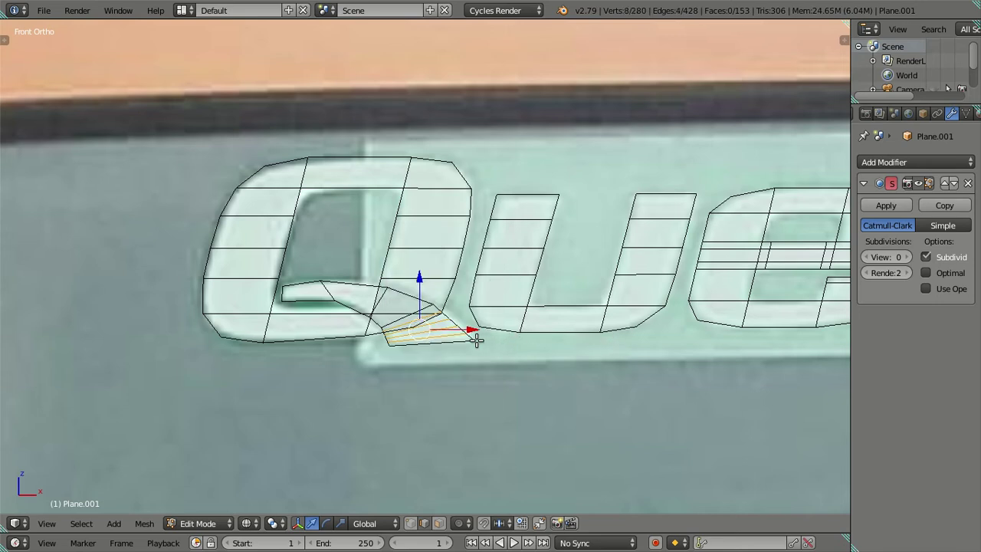
key("x")
left_click(446, 339)
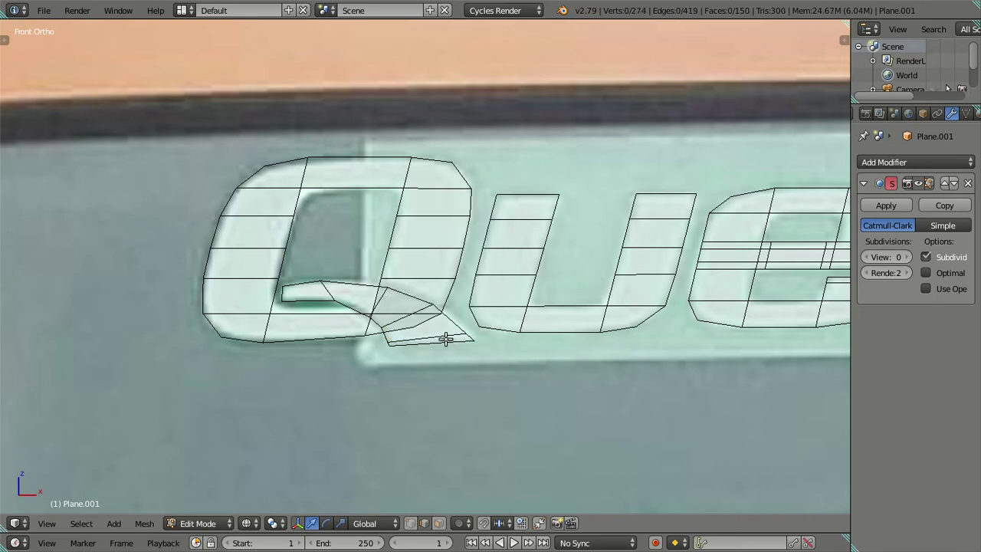
Cut four loops through the Q's tail, slide them, and dissolve the unwanted ones.
key("ctrl+r")
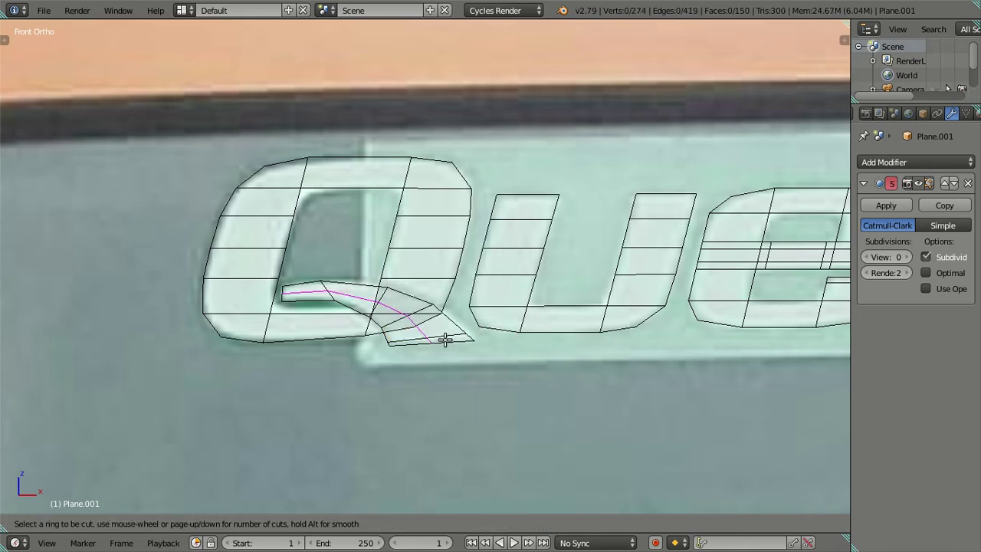
scroll(445, 340, "up", 3)
left_click(446, 339)
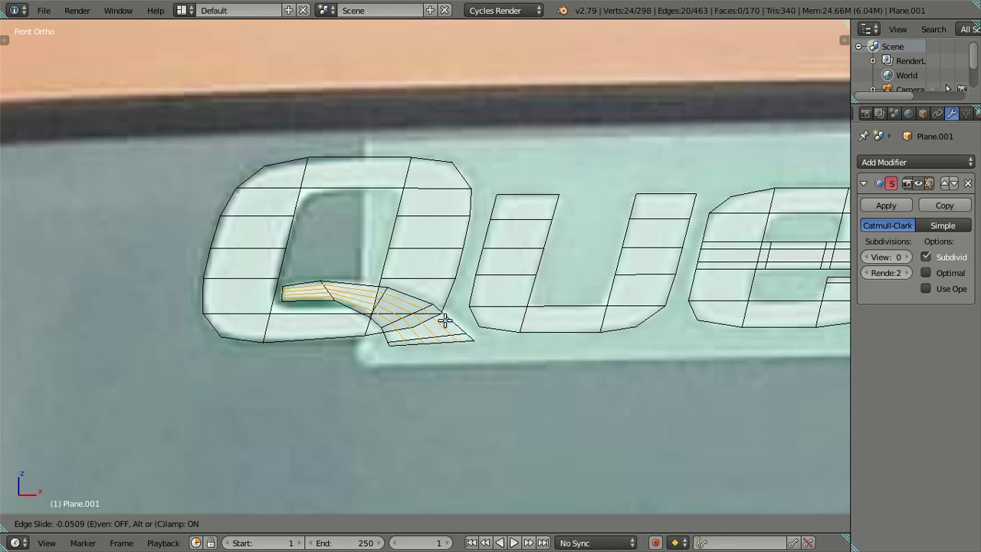
left_click(439, 325)
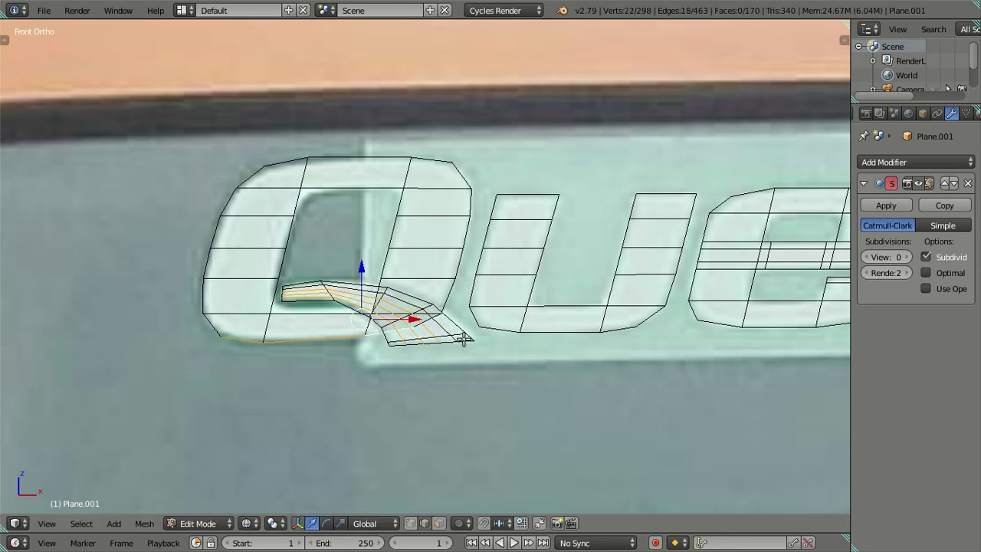
key("x")
left_click(466, 346)
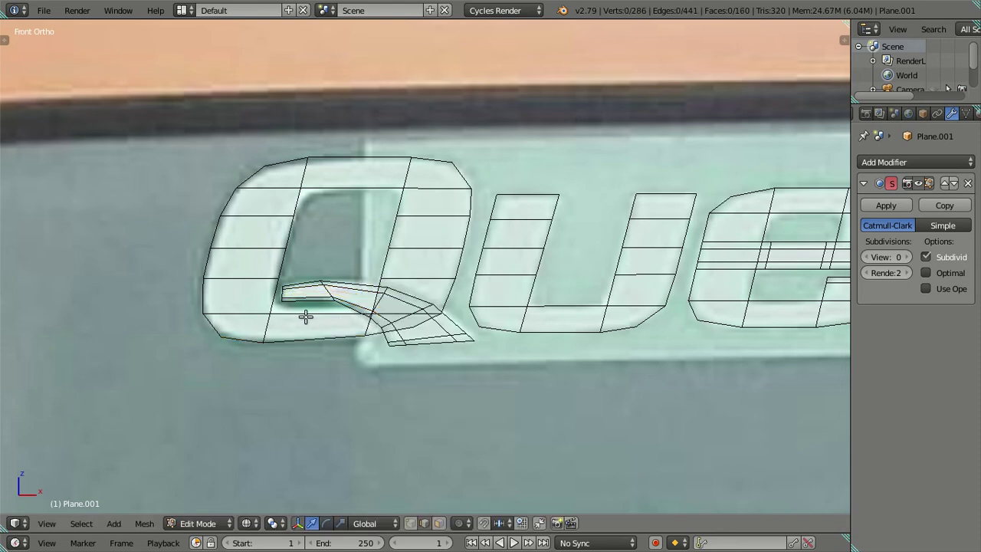
scroll(305, 317, "up", 1)
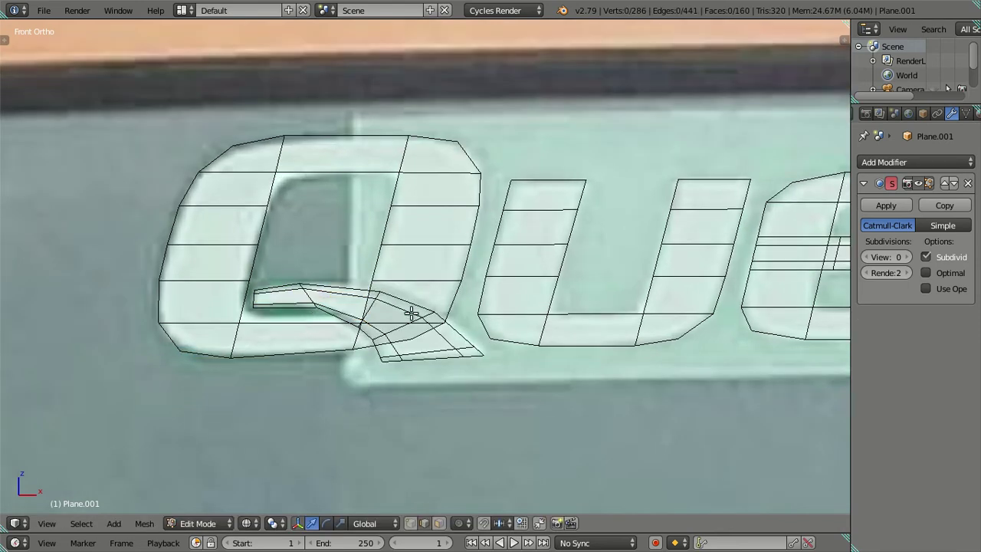
Raise the viewport subdivision level to 2 and preview the smoothed lettering in front view.
left_click(909, 257)
left_click(909, 256)
key("z")
scroll(431, 256, "down", 3)
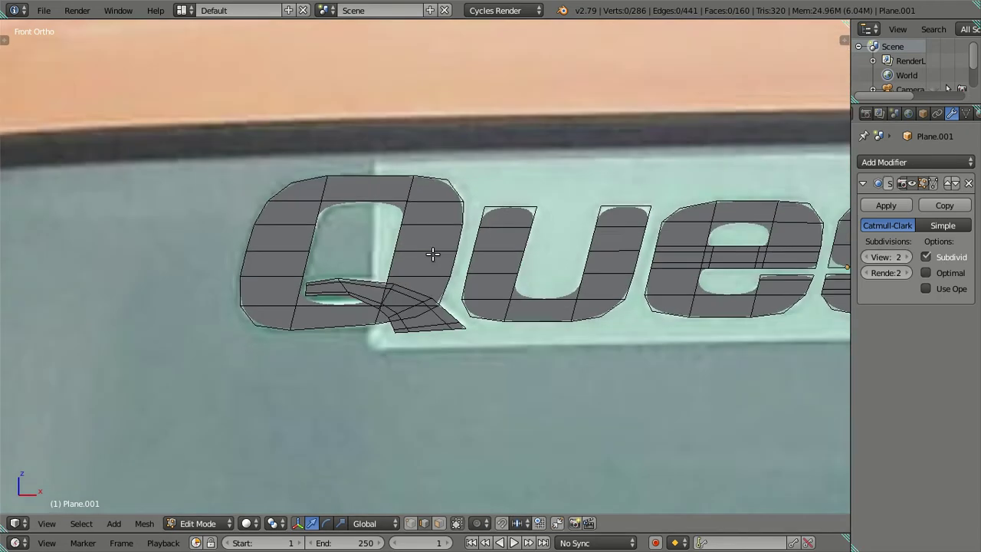
scroll(432, 255, "down", 1)
key("Tab")
scroll(446, 288, "down", 2)
key("KP_1")
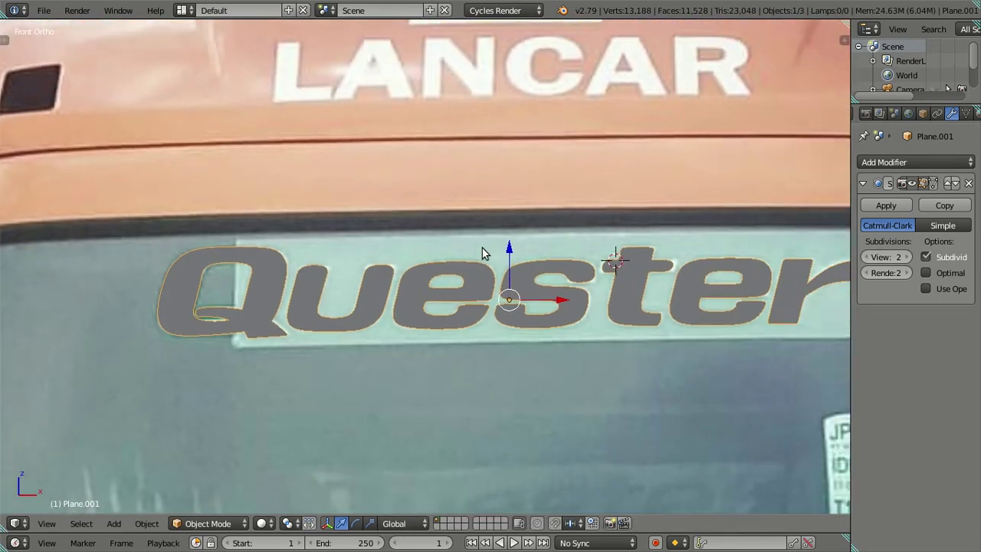
scroll(344, 281, "up", 2)
key("z")
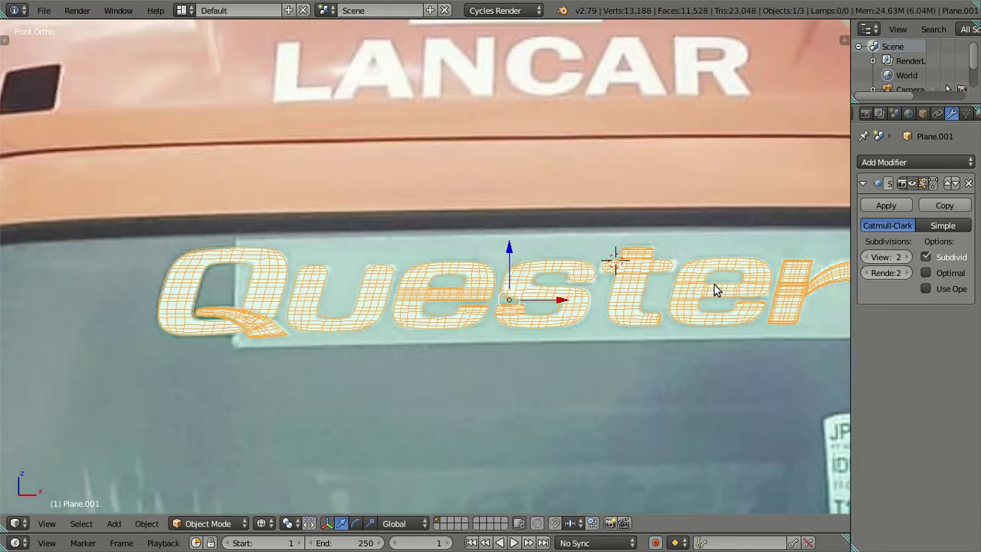
scroll(712, 289, "down", 4)
middle_click_drag(712, 289, 468, 307, "shift")
Compare the solid-shaded lettering against the photo, centring the 'ester' letters, then resume mesh editing.
key("Tab")
scroll(542, 307, "up", 2)
key("z")
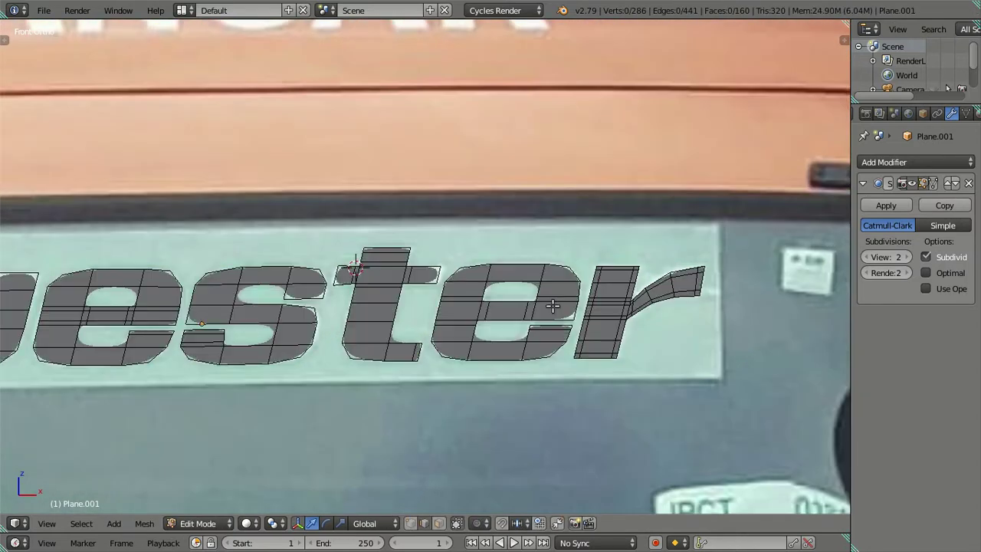
key("Tab")
key("a")
middle_click_drag(506, 311, 463, 290, "shift")
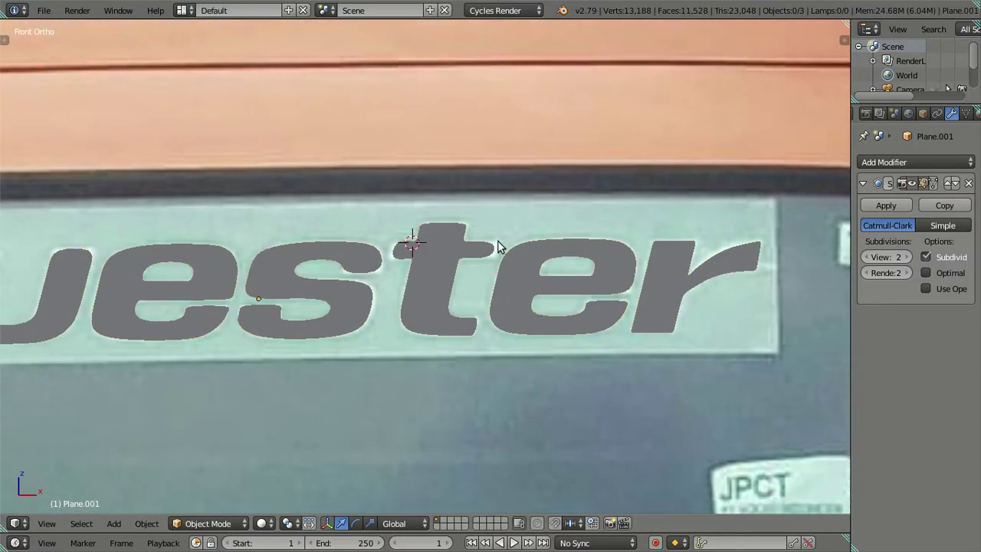
key("Tab")
scroll(531, 257, "up", 1)
scroll(521, 245, "up", 1)
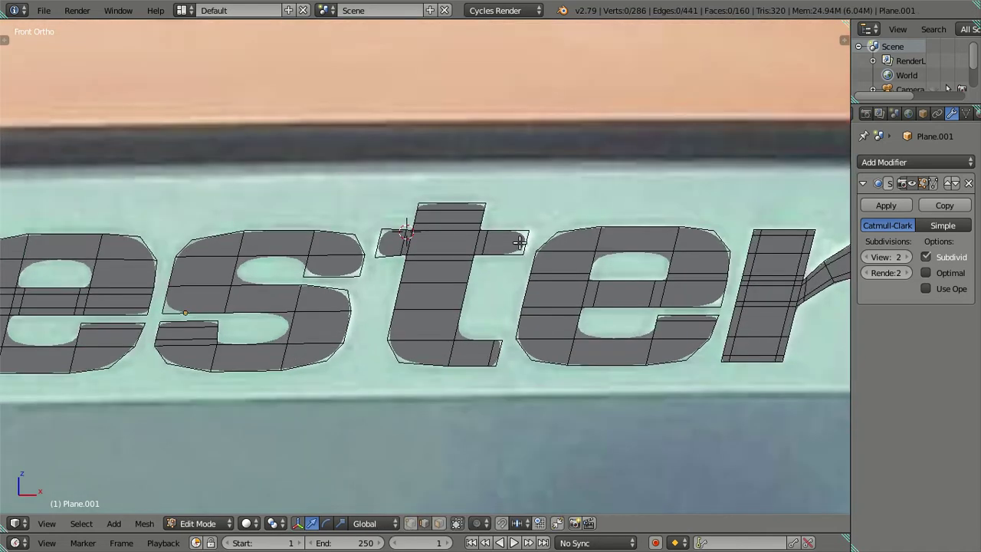
Cut four loops in the t's crossbar, then dissolve them.
key("ctrl+r")
scroll(507, 233, "up", 2)
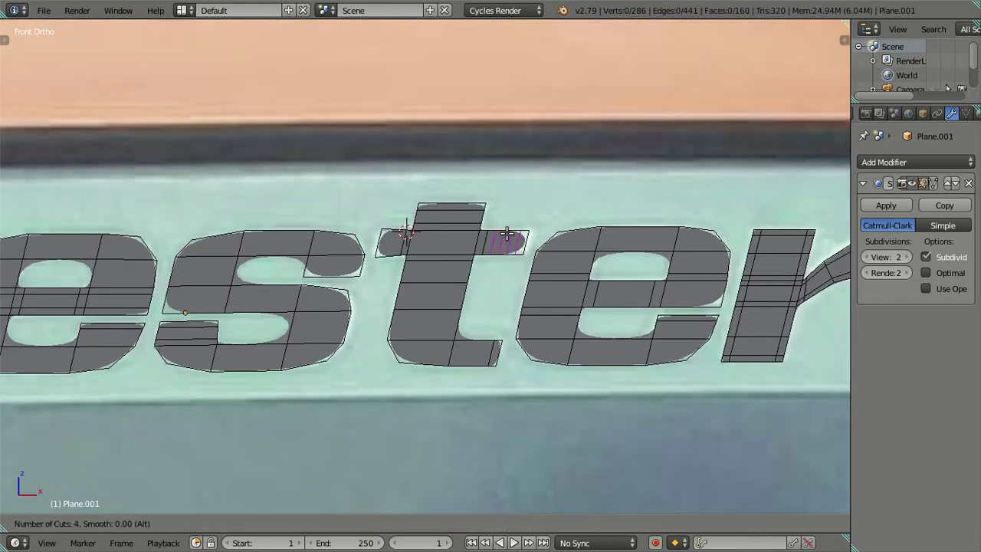
left_click(506, 233)
right_click(508, 234)
key("x")
left_click(540, 236)
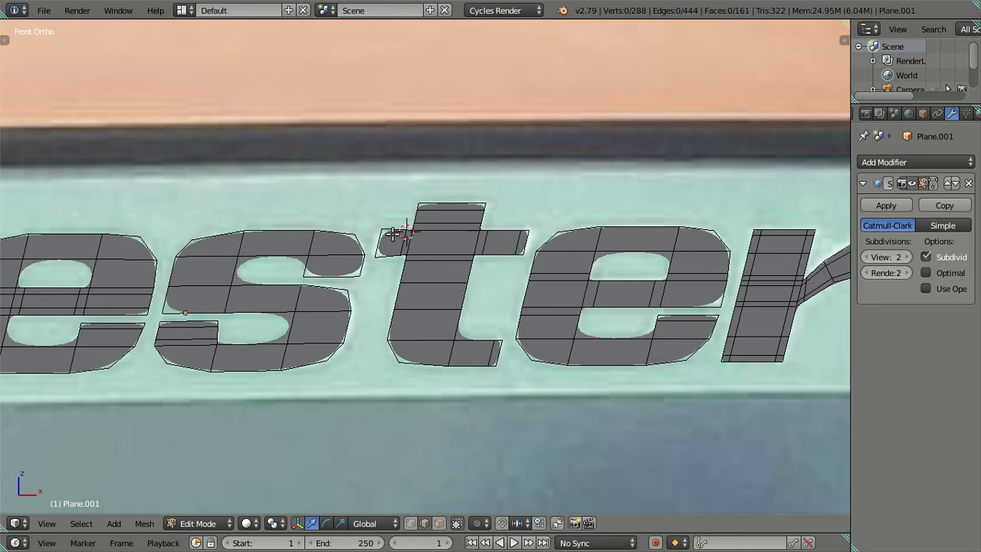
Add an unslid loop cut in the crossbar's left tip and dissolve it.
key("ctrl+r")
left_click(390, 237)
right_click(390, 238)
key("x")
left_click(445, 244)
Cut several evenly spaced loops along the t crossbar and dissolve them into the mesh.
key("ctrl+r")
scroll(523, 241, "up", 3)
left_click(523, 241)
right_click(522, 241)
scroll(521, 240, "up", 1)
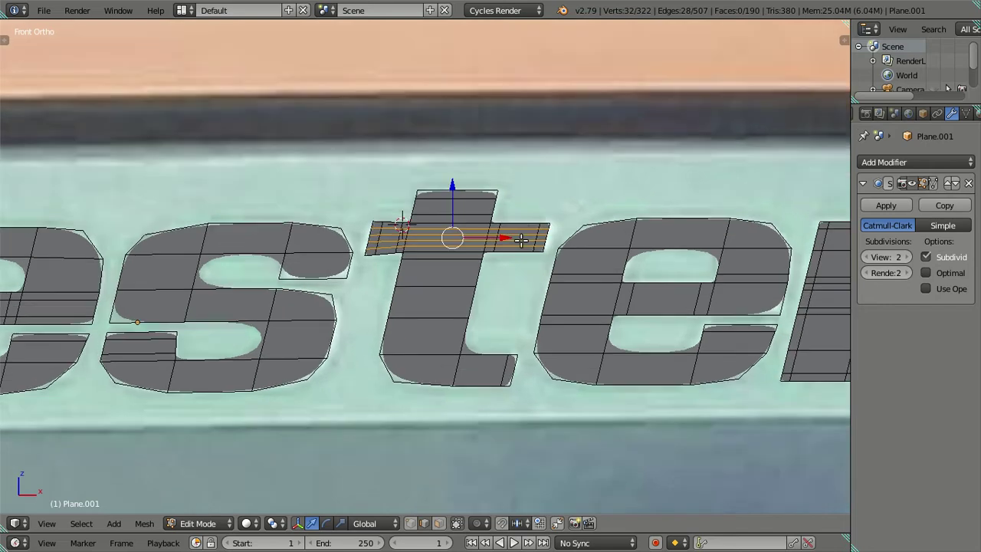
key("x")
left_click(536, 250)
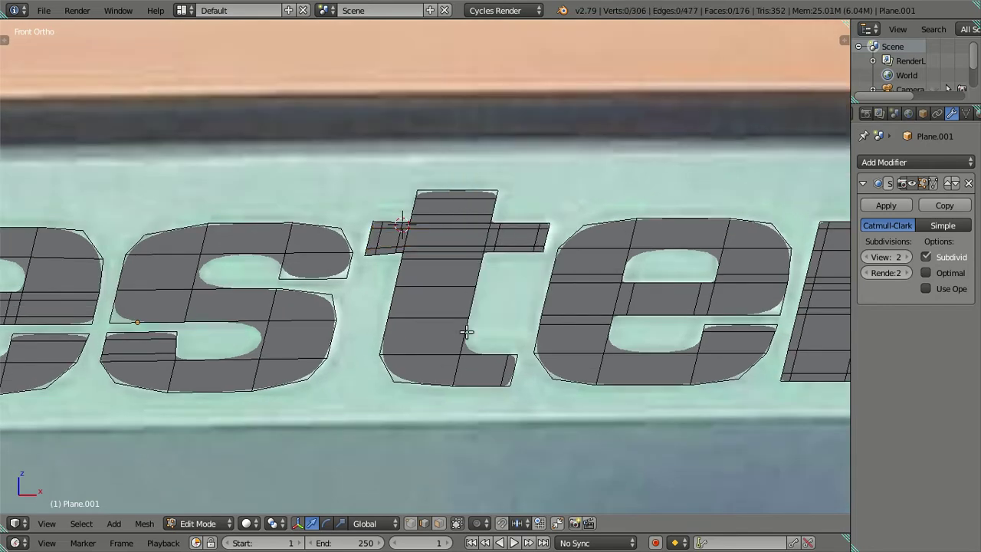
scroll(445, 393, "up", 1)
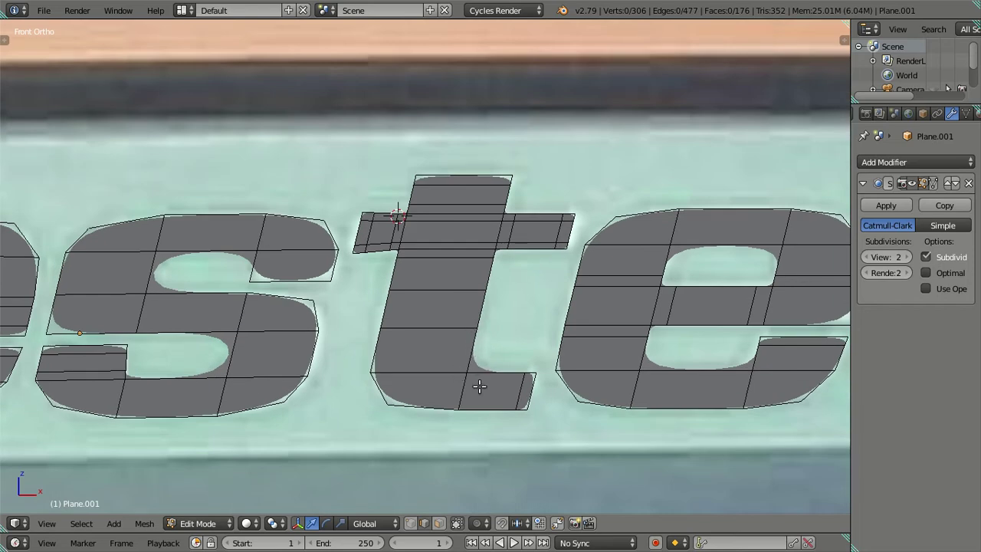
scroll(486, 324, "down", 3)
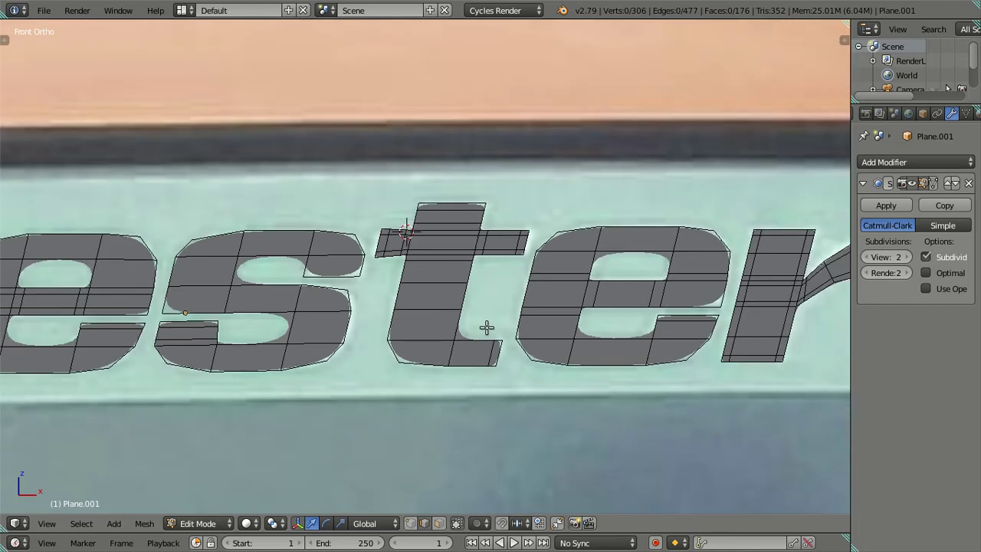
scroll(412, 310, "up", 1)
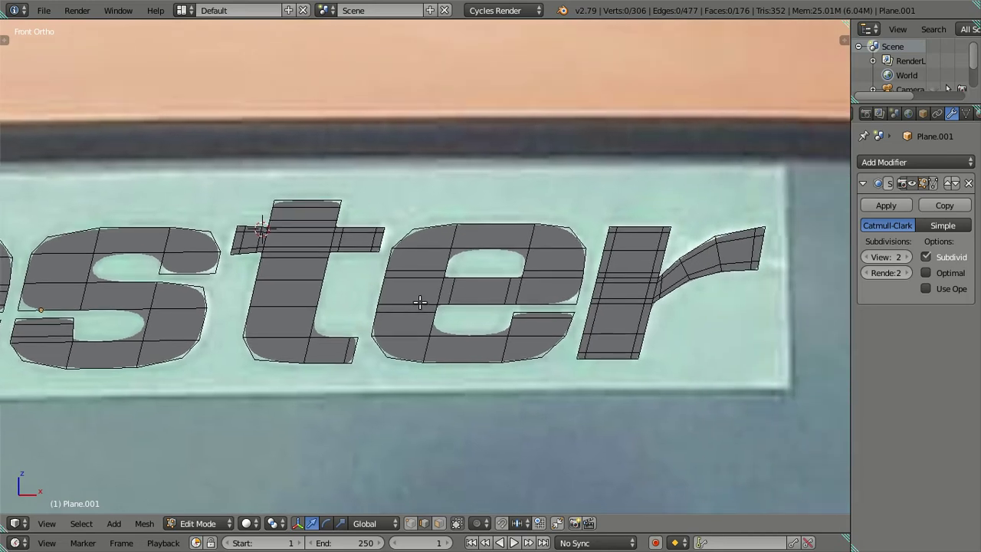
middle_click_drag(253, 303, 490, 268, "shift")
middle_click_drag(405, 268, 423, 268, "shift")
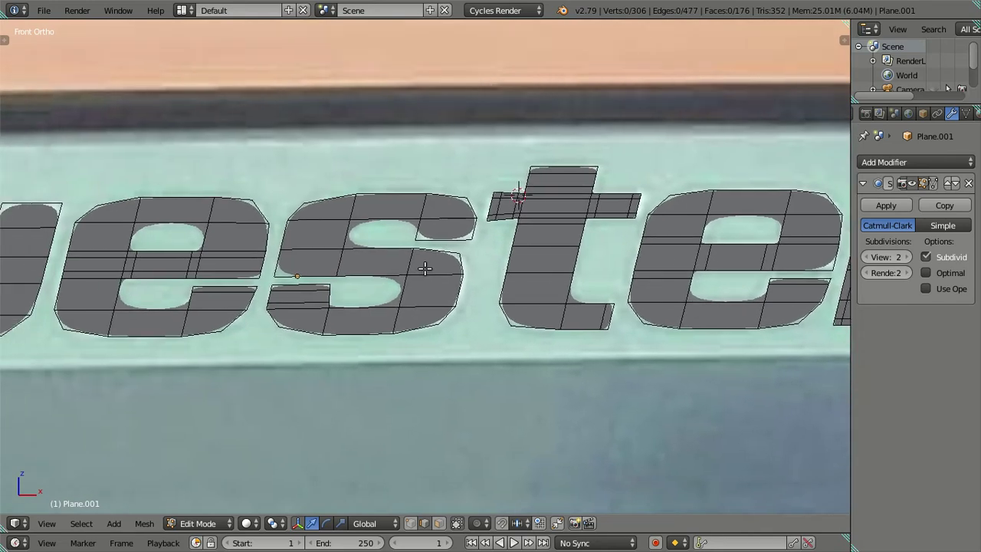
scroll(370, 255, "down", 2)
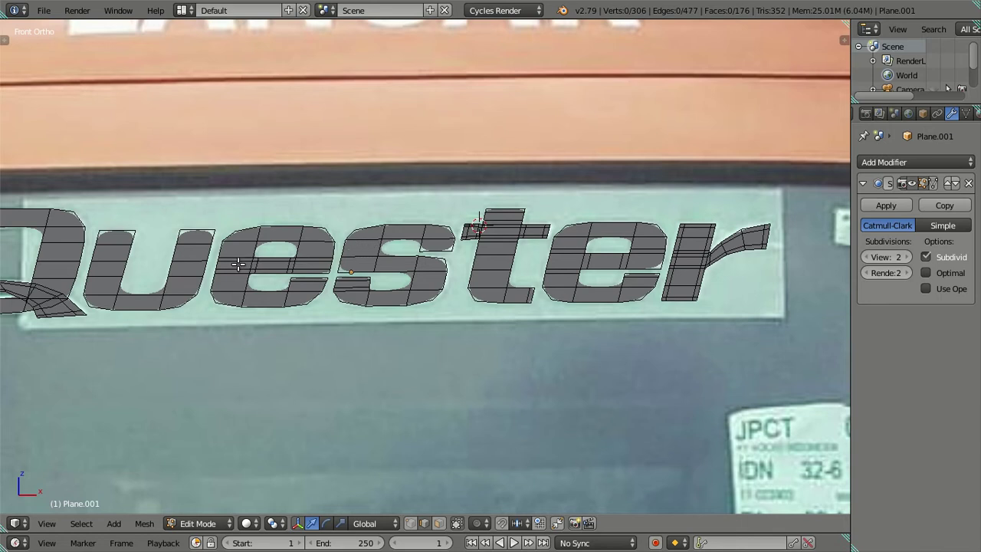
Add a centred loop cut on the u and dissolve its edges.
scroll(253, 261, "up", 5, "ctrl")
scroll(320, 260, "up", 2)
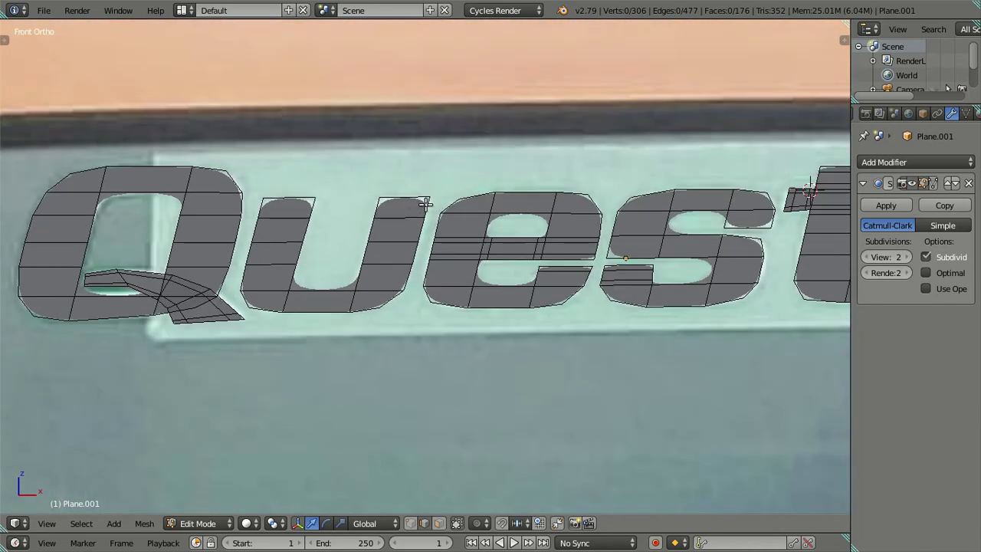
key("ctrl+r")
scroll(425, 204, "up", 1)
left_click(425, 204)
right_click(426, 204)
scroll(425, 207, "up", 1)
scroll(428, 222, "up", 1)
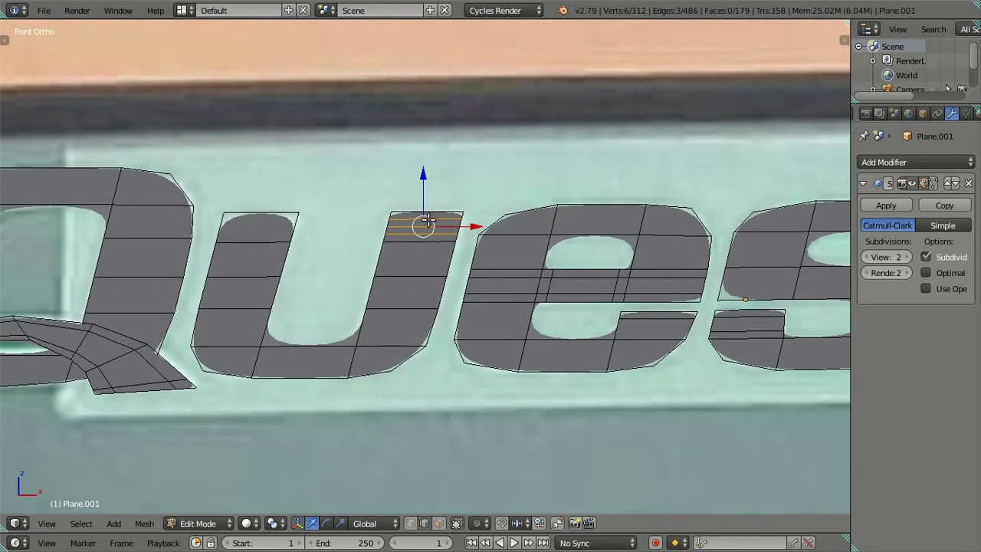
key("x")
left_click(428, 222)
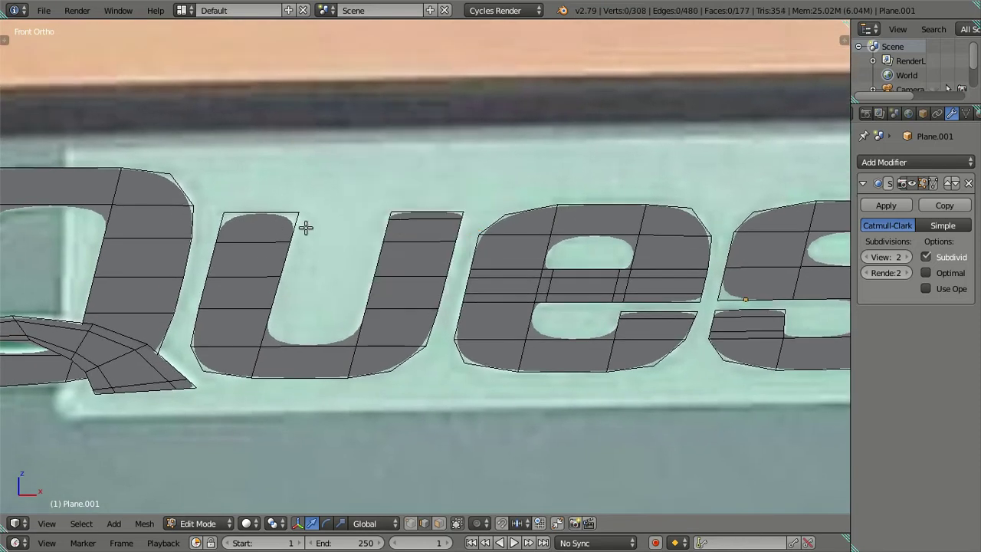
Add a loop across the top of the u and dissolve it again.
key("ctrl+r")
left_click(306, 227)
right_click(306, 228)
key("x")
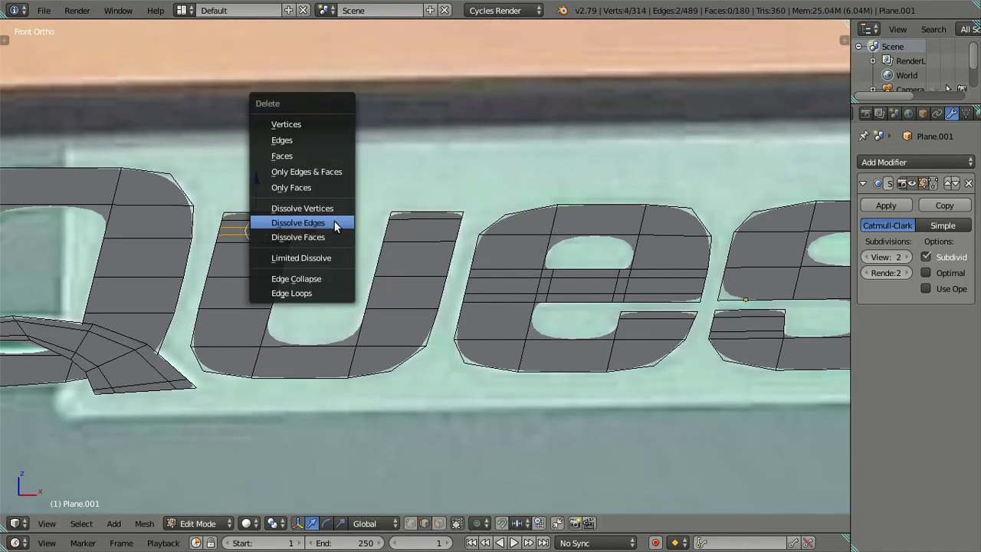
left_click(334, 221)
scroll(307, 230, "down", 2)
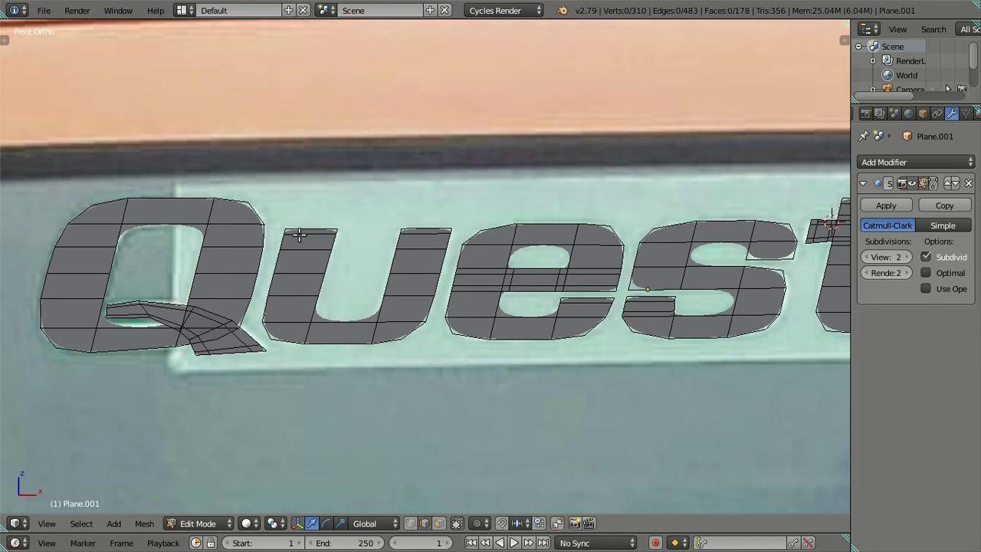
scroll(301, 232, "down", 3)
scroll(333, 232, "down", 3)
Inspect the whole object in Object Mode, snap back to front orthographic view, and resume editing.
key("Tab")
scroll(486, 300, "down", 1)
mouse_move(486, 299)
middle_mouse_down()
mouse_move(421, 311)
mouse_move(477, 307)
mouse_move(521, 337)
mouse_move(532, 296)
mouse_move(515, 296)
middle_mouse_up()
key("KP_1")
scroll(584, 284, "up", 3)
key("Tab")
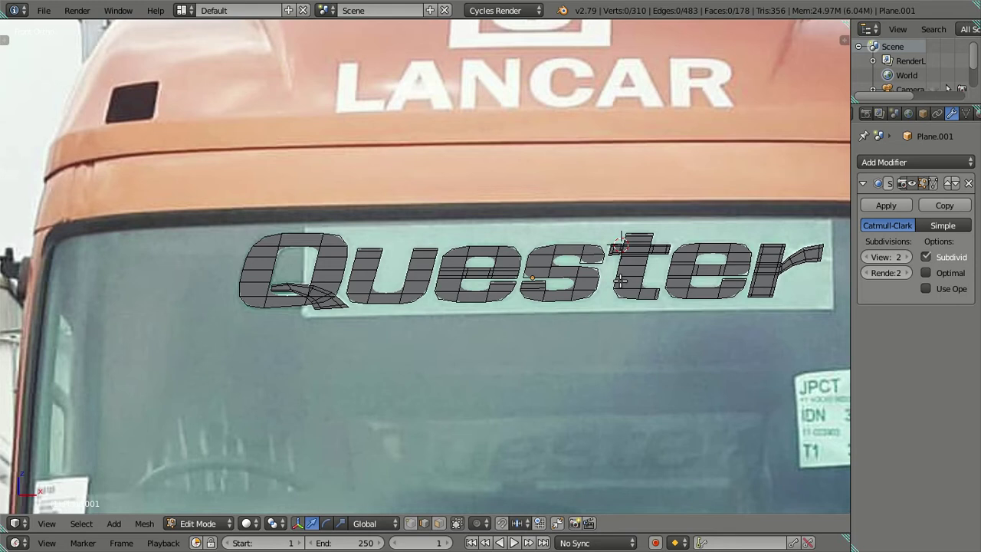
Set the viewport subdivision level to 0 and view the flat letters in Object Mode.
middle_click_drag(606, 282, 506, 273, "shift")
scroll(506, 274, "up", 2)
scroll(516, 315, "up", 2)
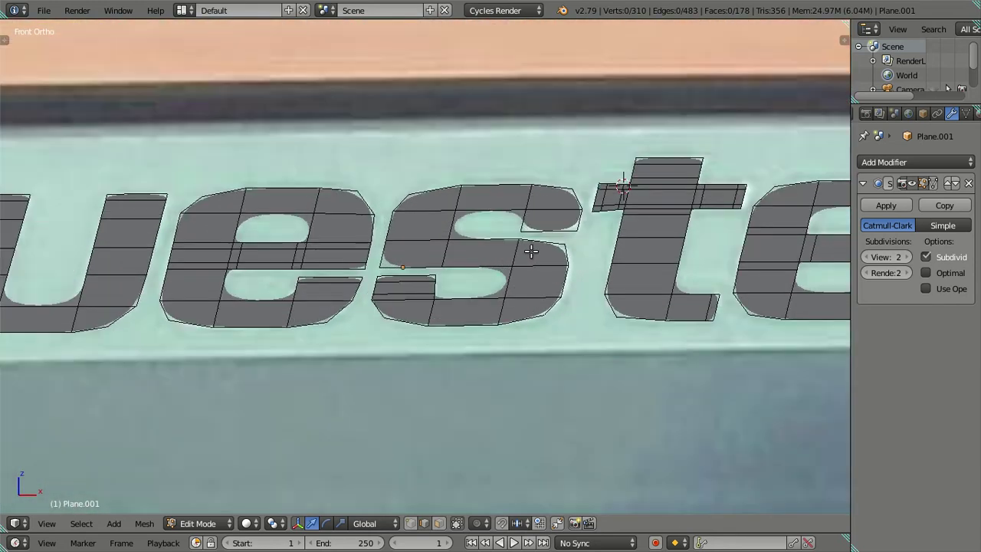
scroll(530, 250, "up", 1)
scroll(429, 272, "up", 1)
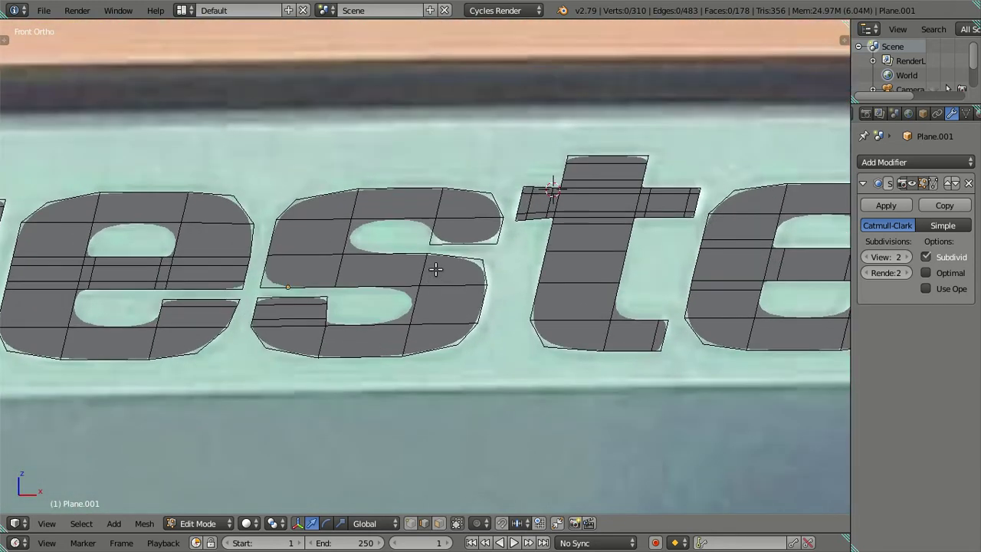
scroll(435, 269, "up", 1)
scroll(436, 269, "up", 1)
left_click_drag(881, 259, 866, 259)
scroll(454, 255, "down", 2)
key("Tab")
In wireframe Edit Mode, inspect the t's lower-left and lower-right faces using face select.
scroll(455, 255, "up", 1)
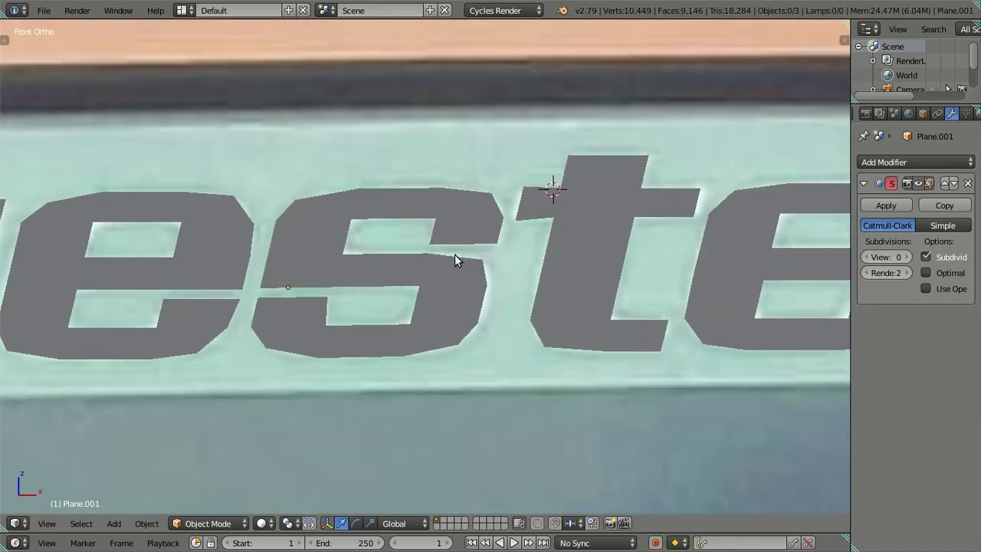
key("Tab")
scroll(455, 259, "up", 1)
key("z")
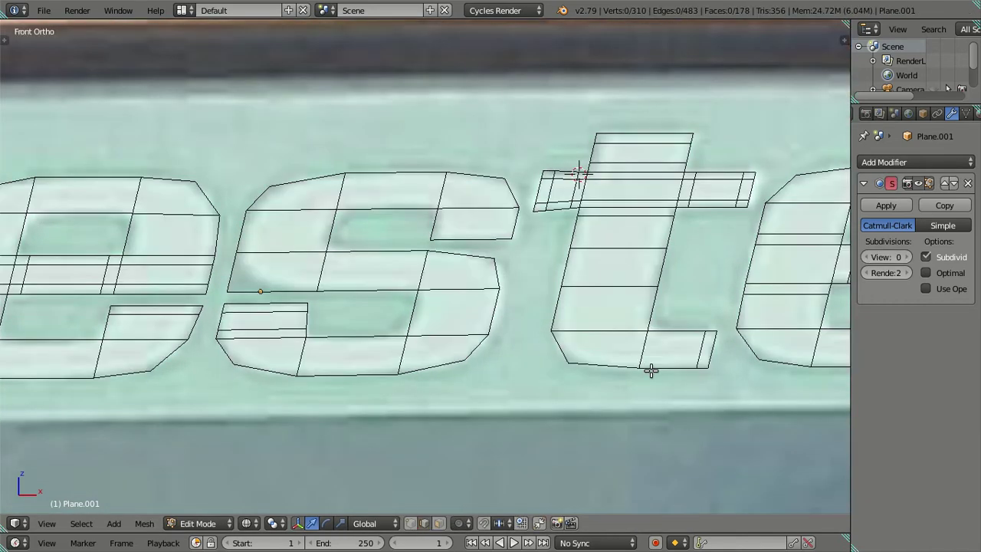
middle_click_drag(650, 371, 503, 363, "shift")
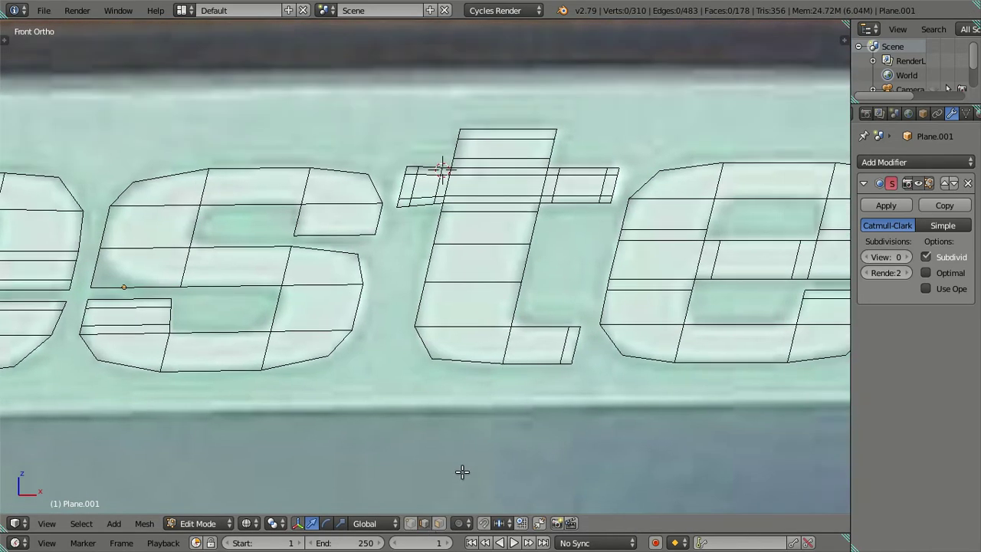
left_click(438, 522)
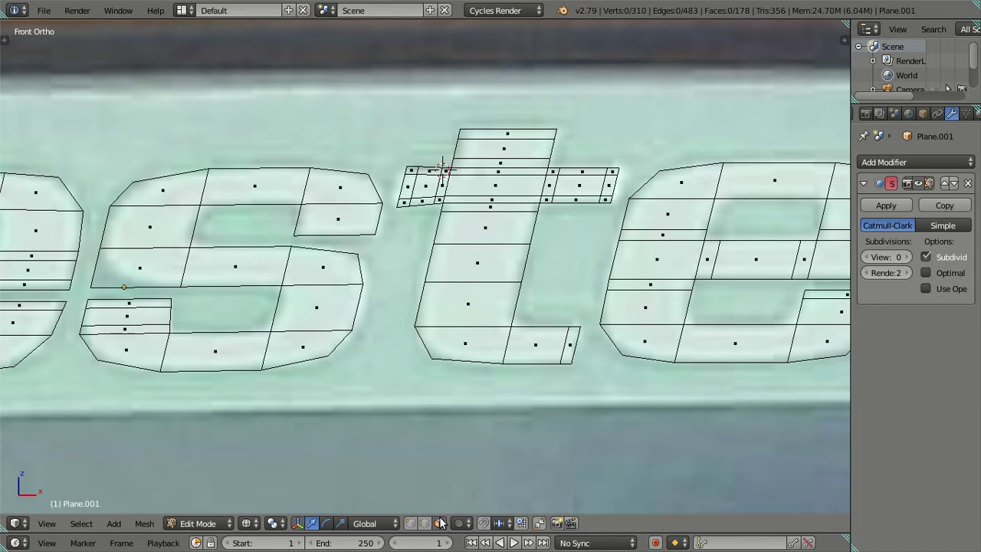
right_click(519, 352)
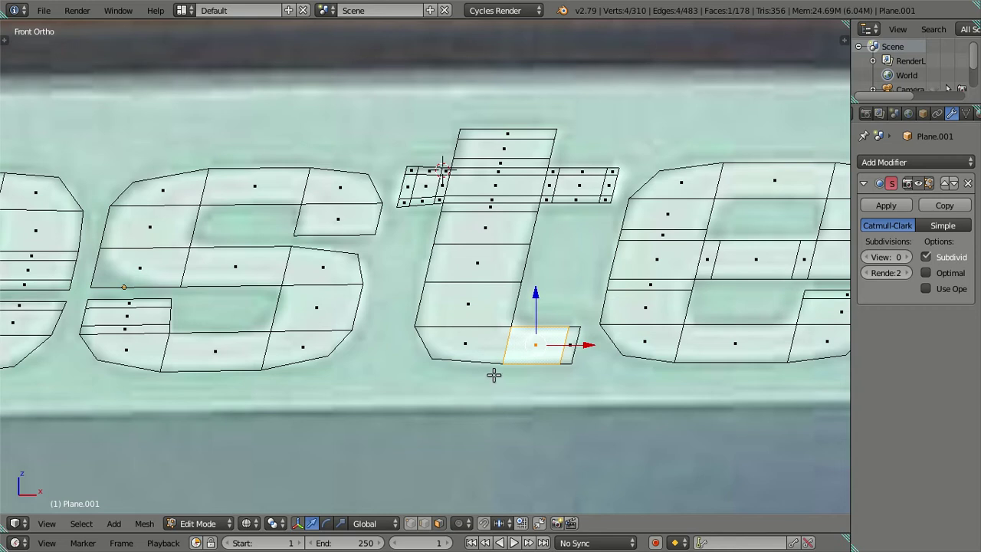
right_click(493, 345, "shift")
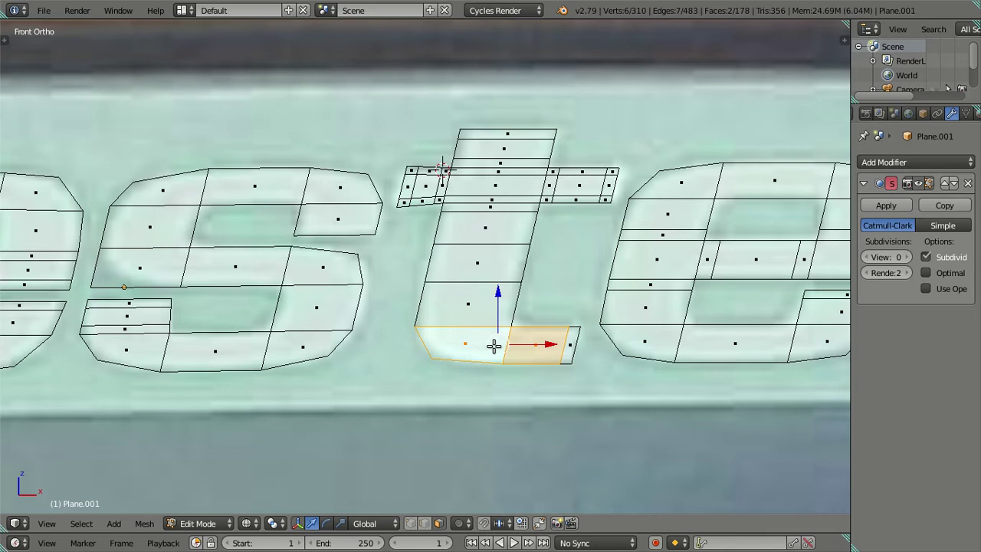
key("a")
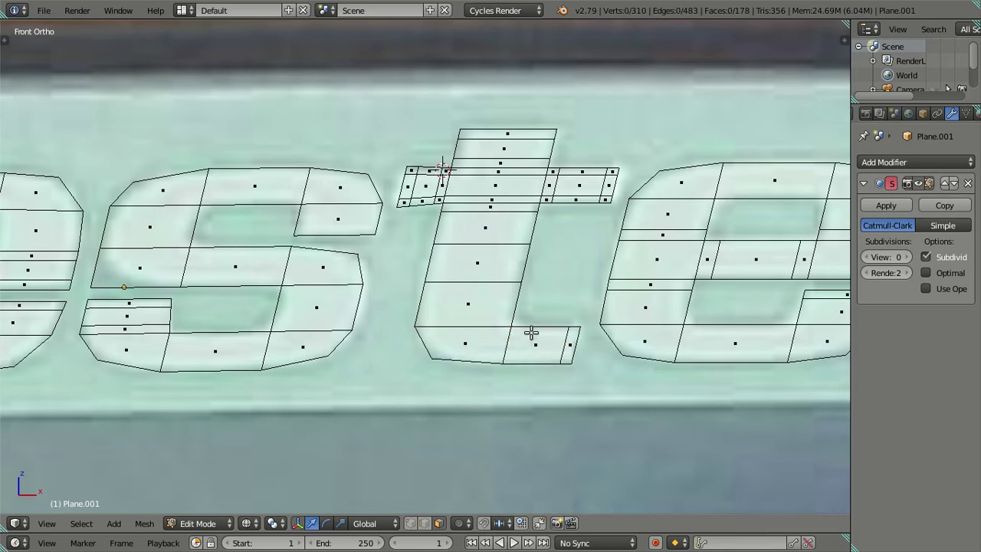
Cut a vertical edge loop through the foot of the t and clear the selection.
key("ctrl+r")
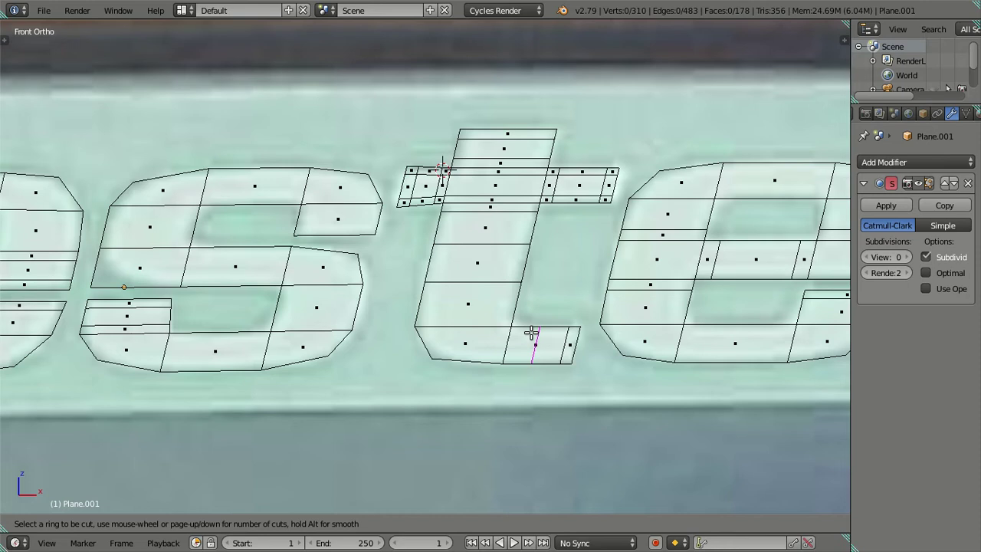
left_click(531, 333)
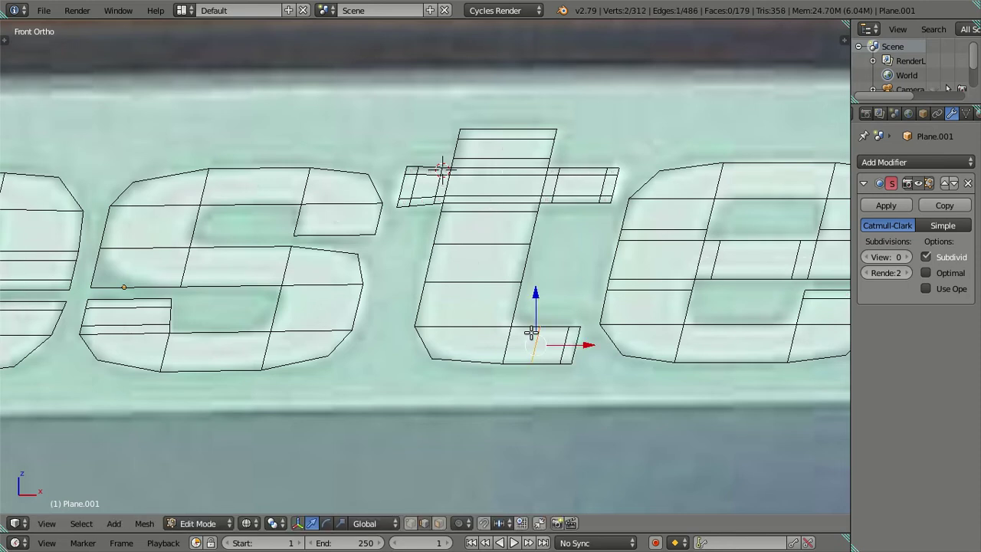
scroll(552, 368, "up", 1)
key("a")
scroll(544, 341, "up", 1)
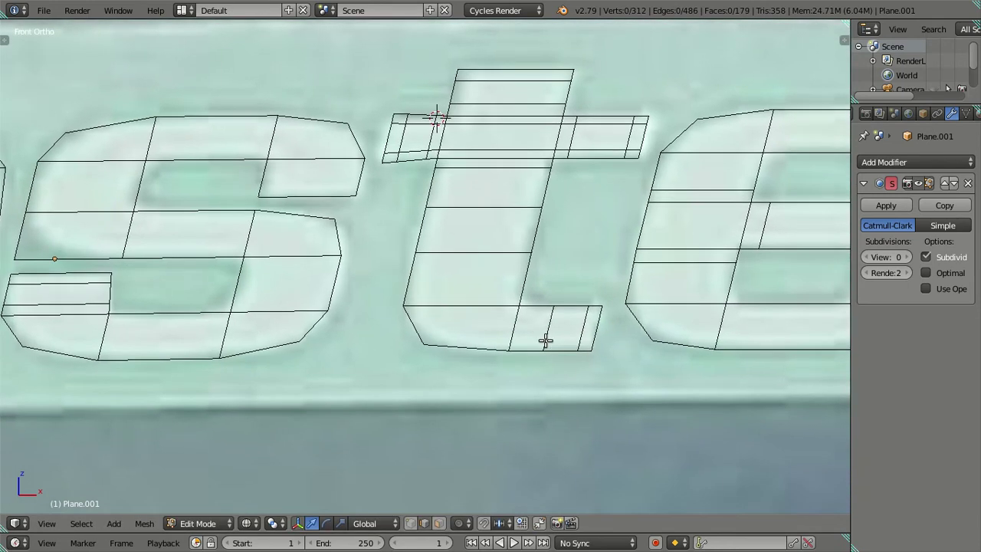
key("k")
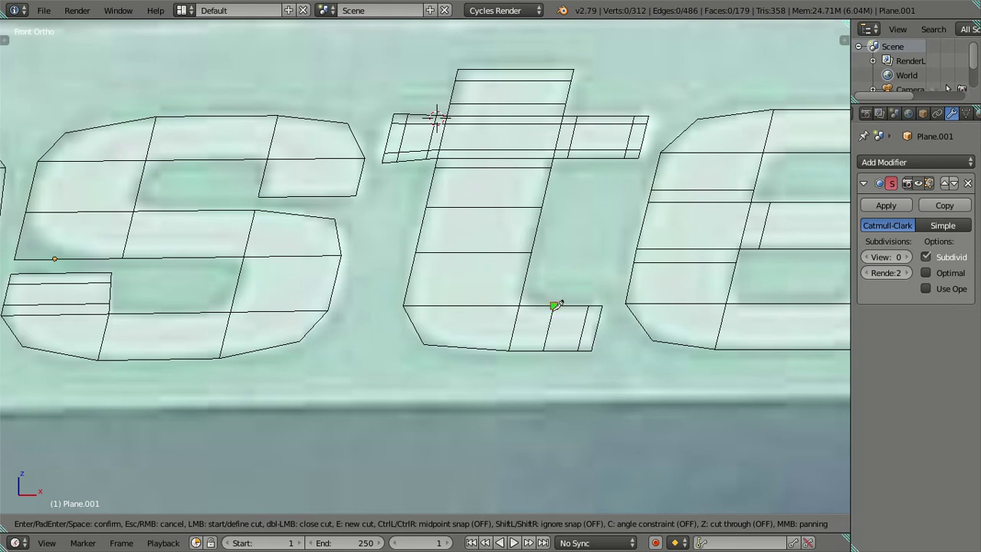
Knife a diagonal from the t's inner corner, then dissolve that new diagonal edge.
left_click(553, 306)
left_click(509, 350)
left_click(514, 346)
left_click(513, 345)
key("Return")
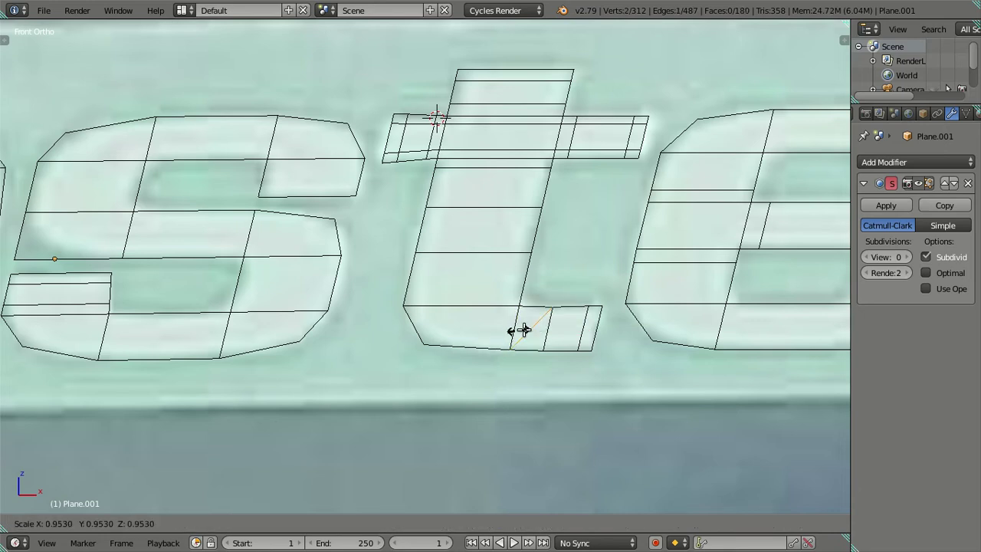
key("x")
left_click(556, 327)
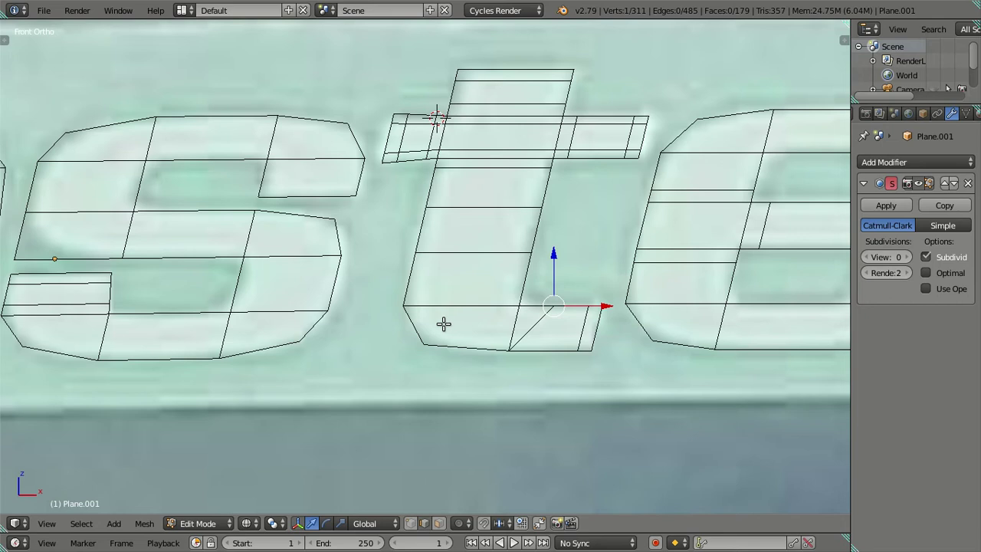
Add a centred horizontal loop cut across the t's stem.
key("ctrl+r")
left_click(525, 281)
right_click(526, 280)
key("a")
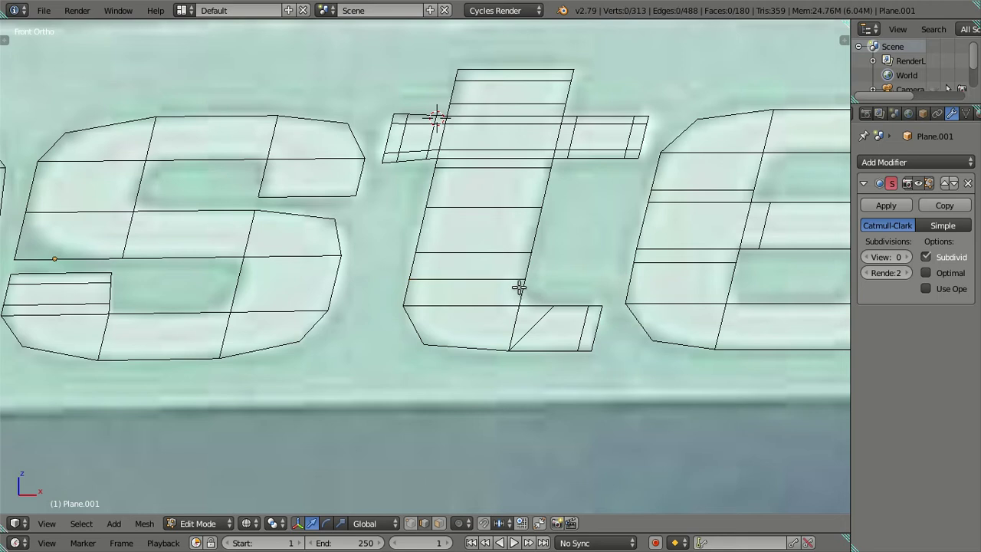
Knife from the stem's left corner to the inner corner and dissolve the old horizontal edge.
key("k")
left_click(524, 279)
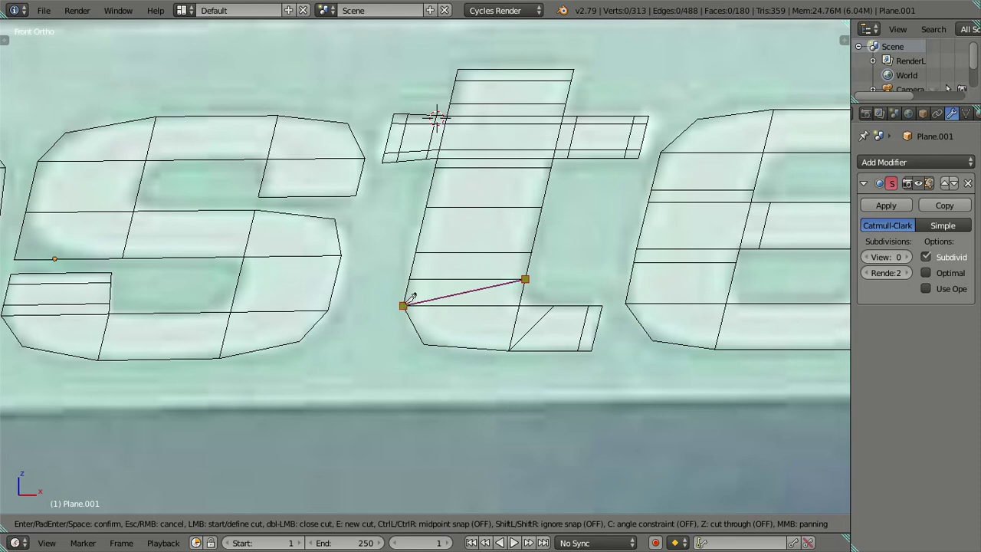
left_click(403, 306)
key("Return")
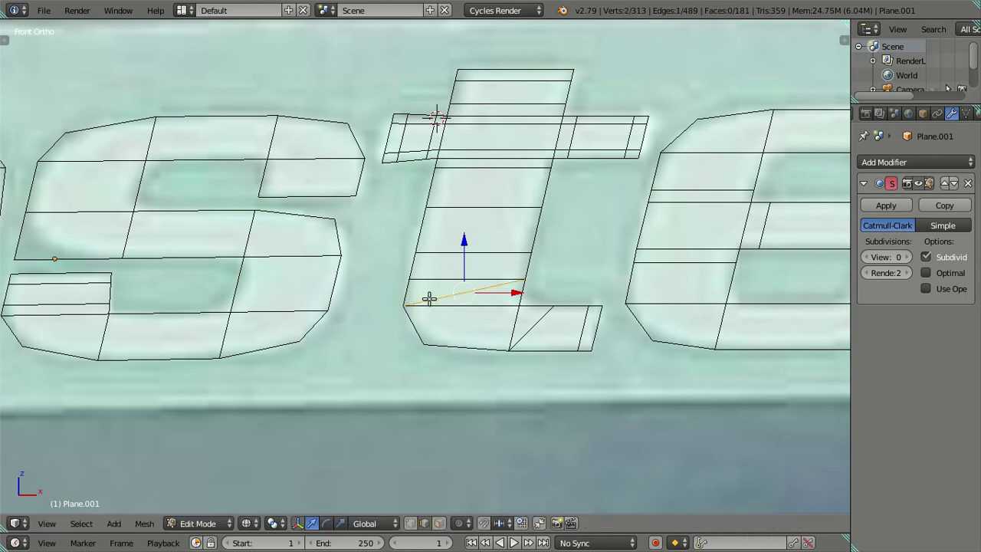
key("x")
left_click(470, 287)
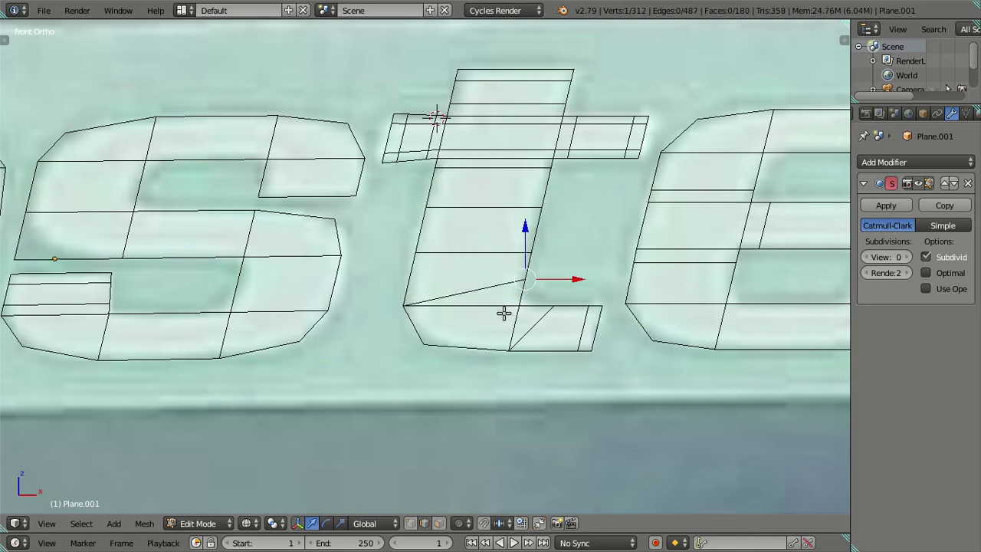
Knife a diagonal from the inner corner vertex to the foot's lower-left corner.
key("k")
left_click(520, 304)
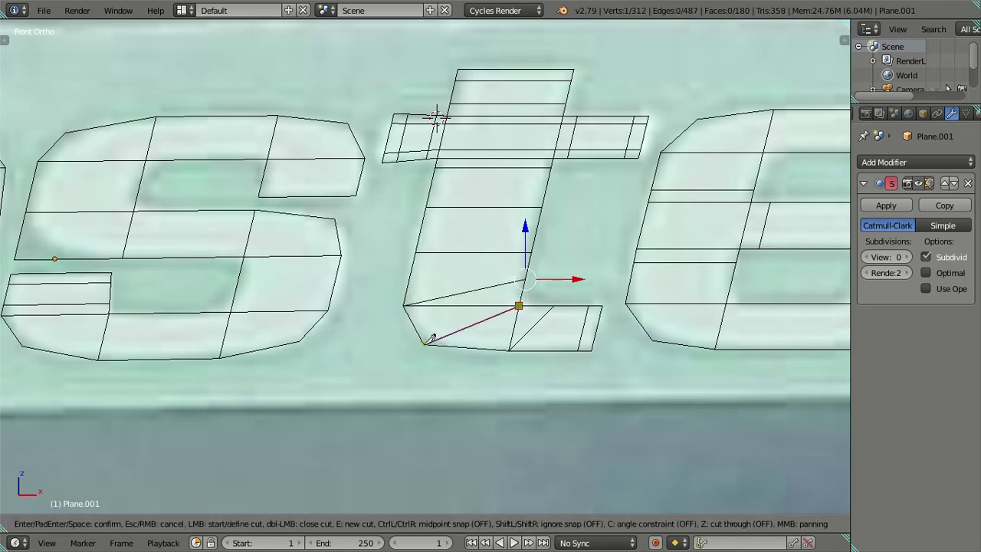
left_click(426, 342)
left_click(425, 343)
key("Return")
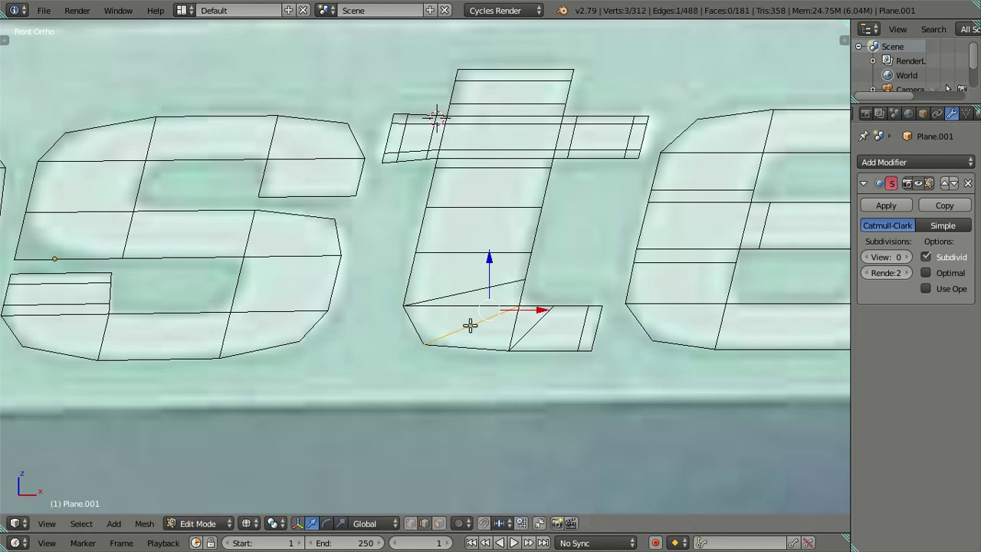
Dissolve the selected edges and nudge the t's inner corner vertex into place.
key("x")
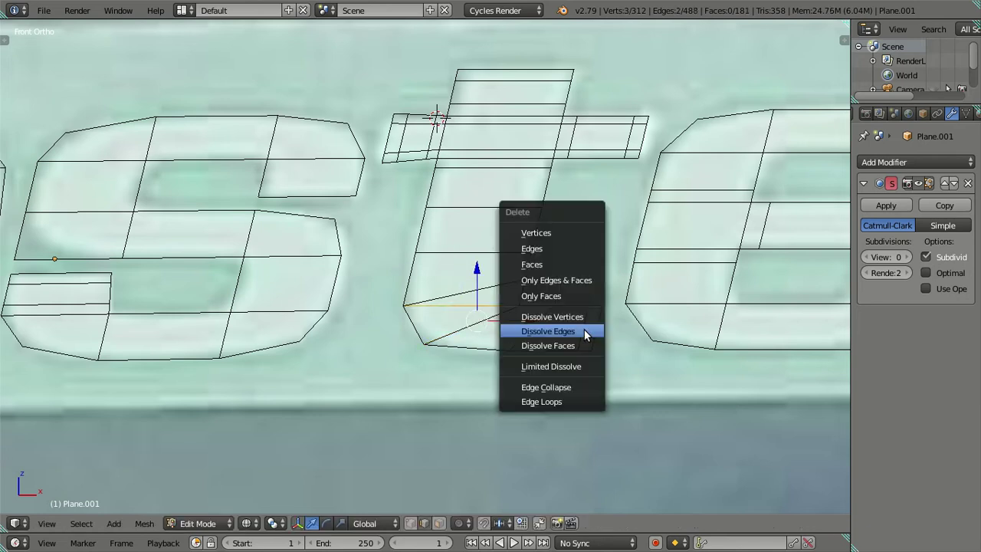
left_click(584, 330)
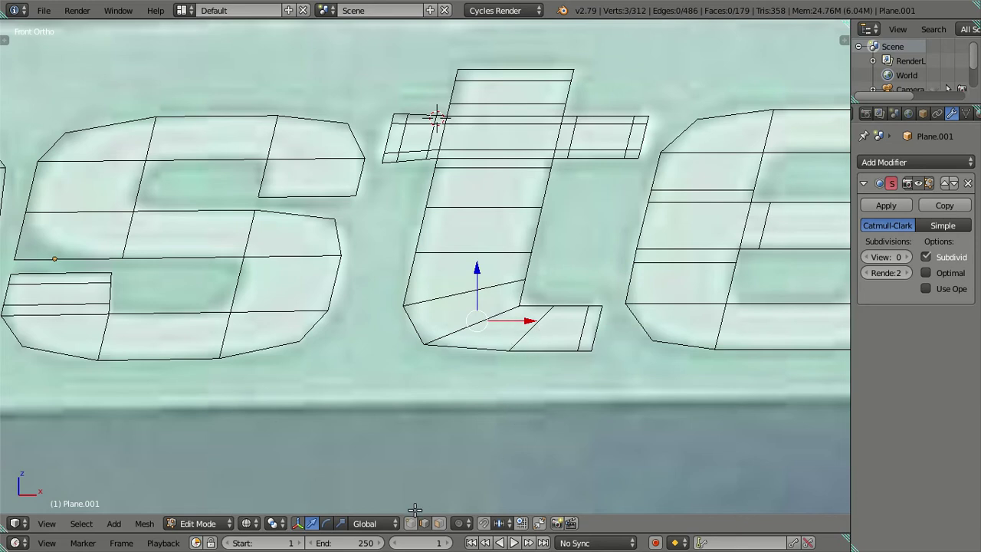
left_click(411, 522)
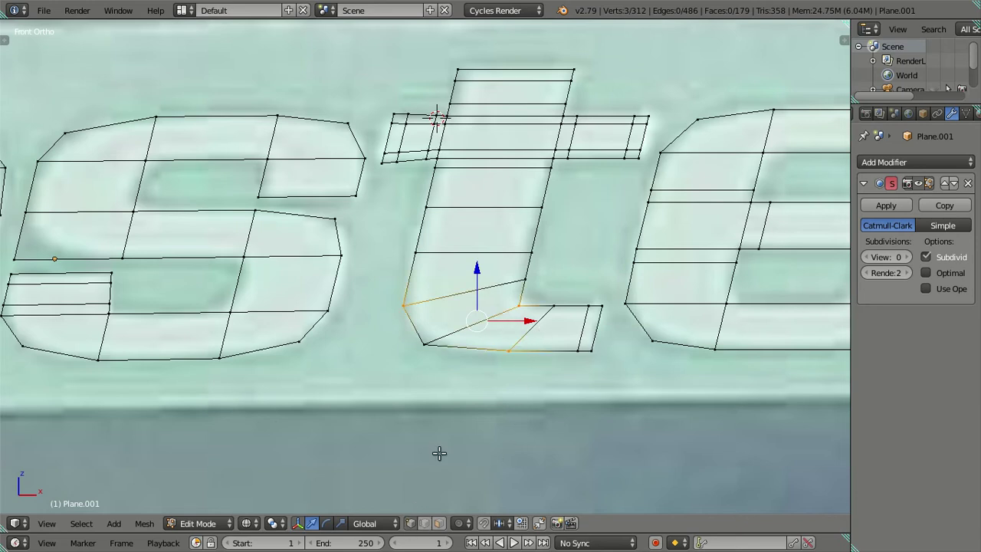
left_click(512, 309)
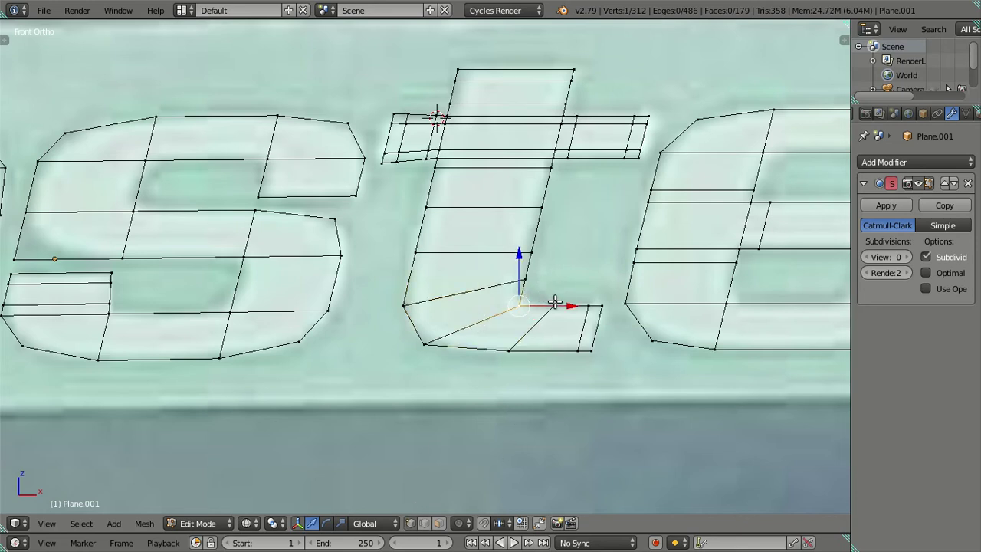
key("g")
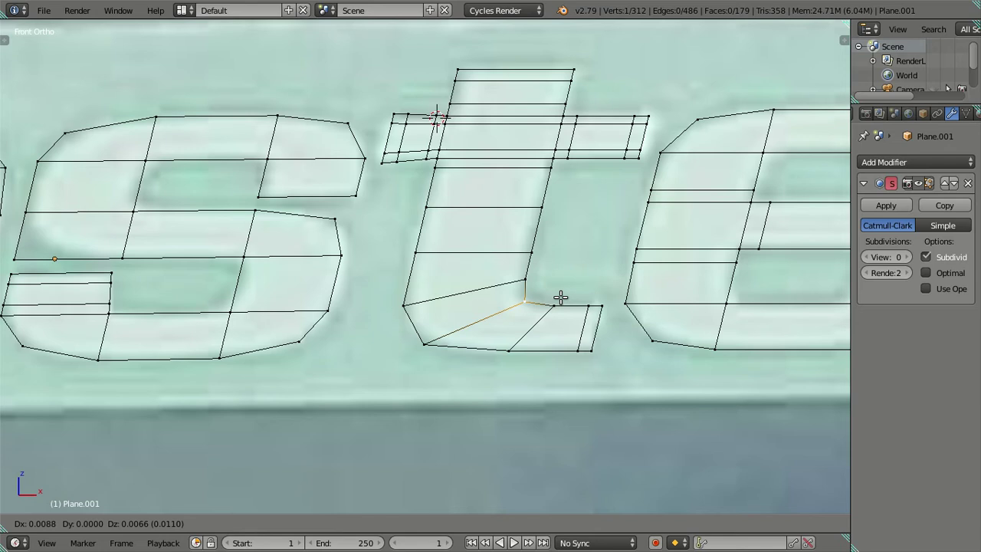
left_click(562, 298)
key("a")
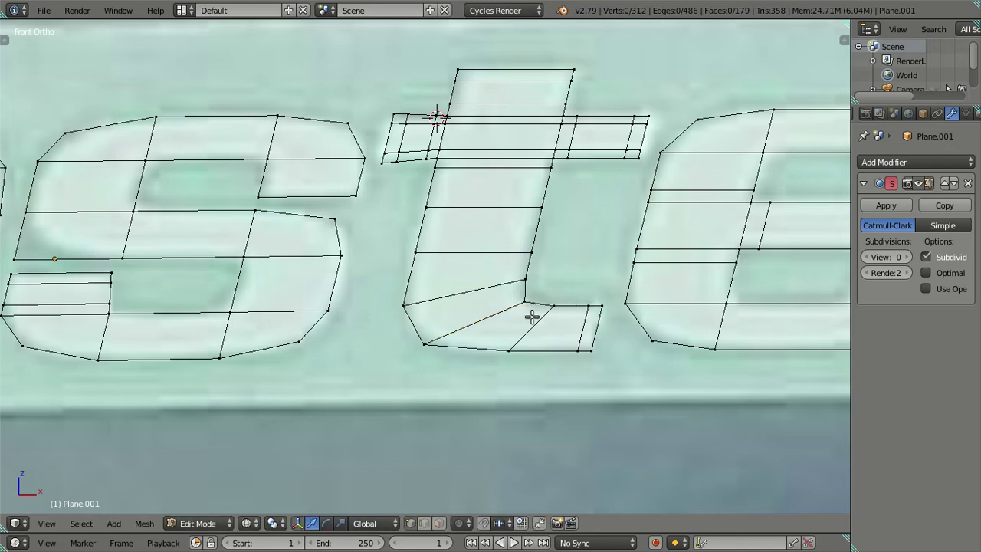
Try six loop cuts along the t's L shape, then undo them.
key("ctrl+r")
scroll(542, 331, "up", 4)
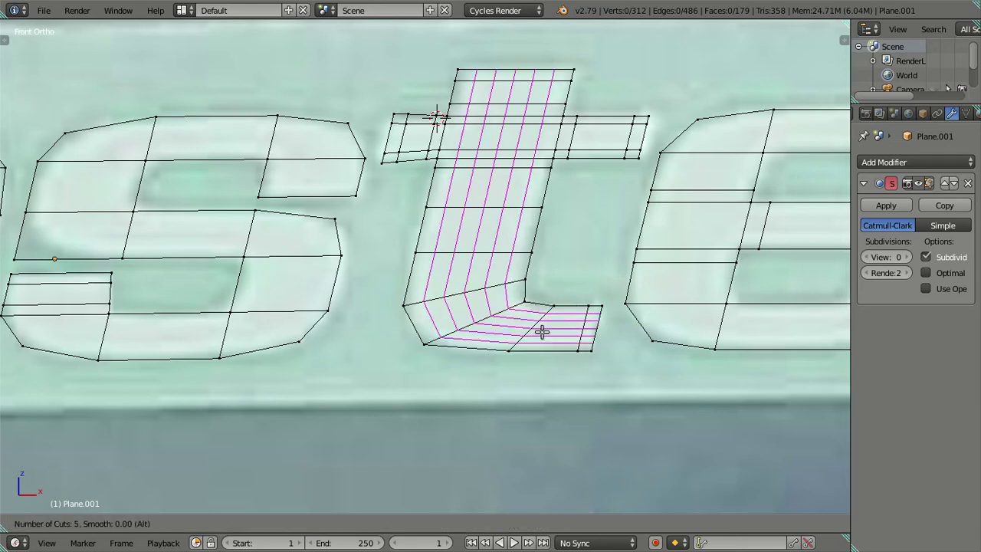
scroll(541, 331, "up", 1)
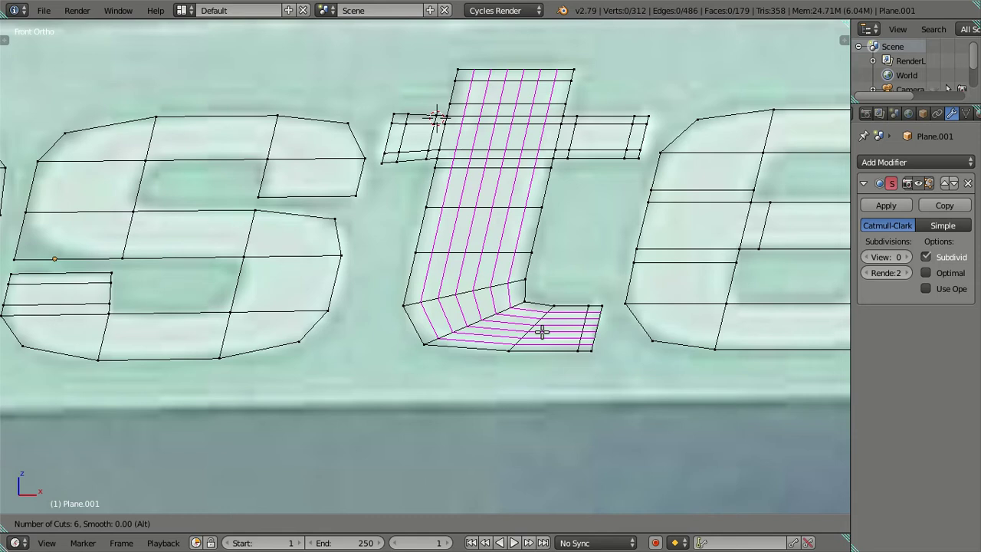
left_click(542, 331)
right_click(542, 332)
key("ctrl+z")
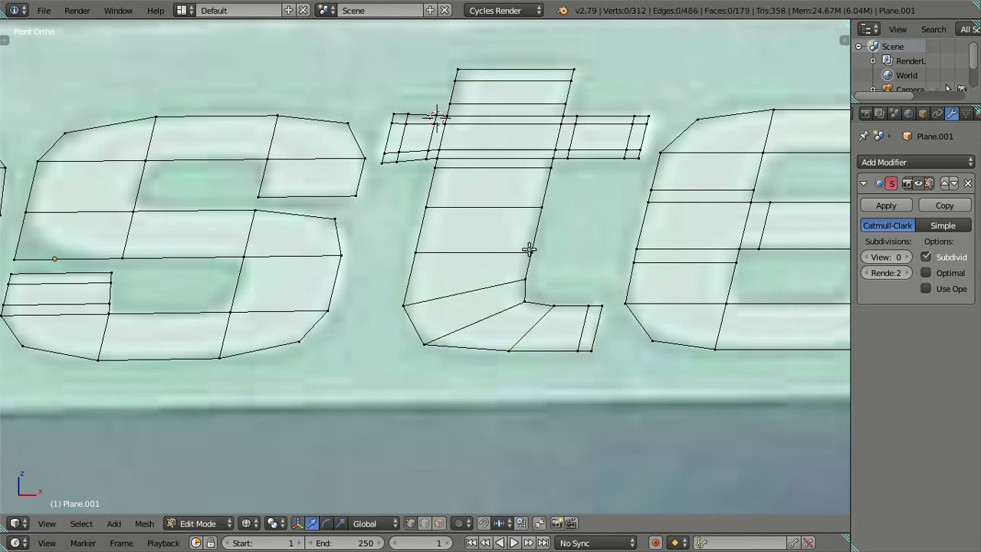
In edge mode, cut six loops through the 't' and dissolve all but the rightmost.
key("ctrl+Tab")
left_click(528, 251)
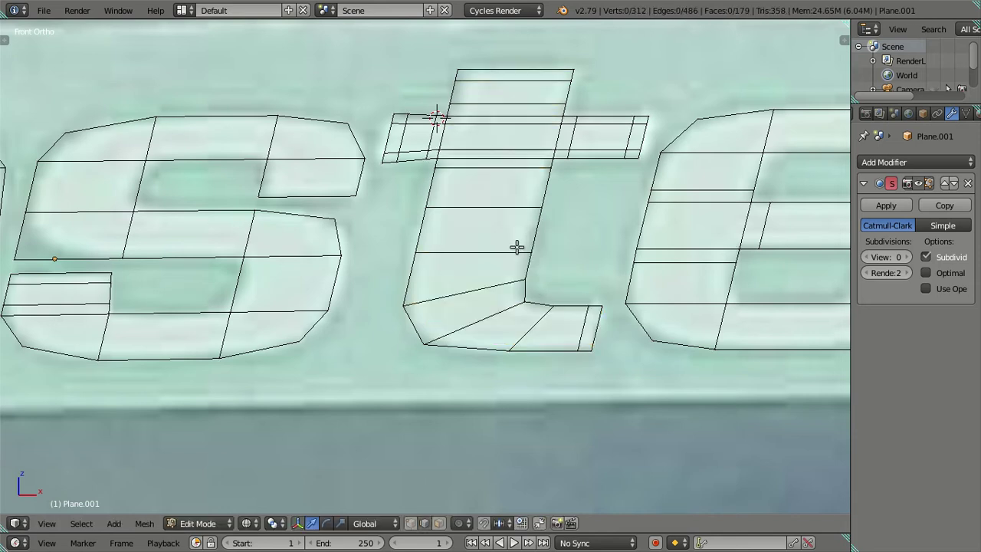
key("ctrl+r")
left_click(476, 238)
right_click(475, 238)
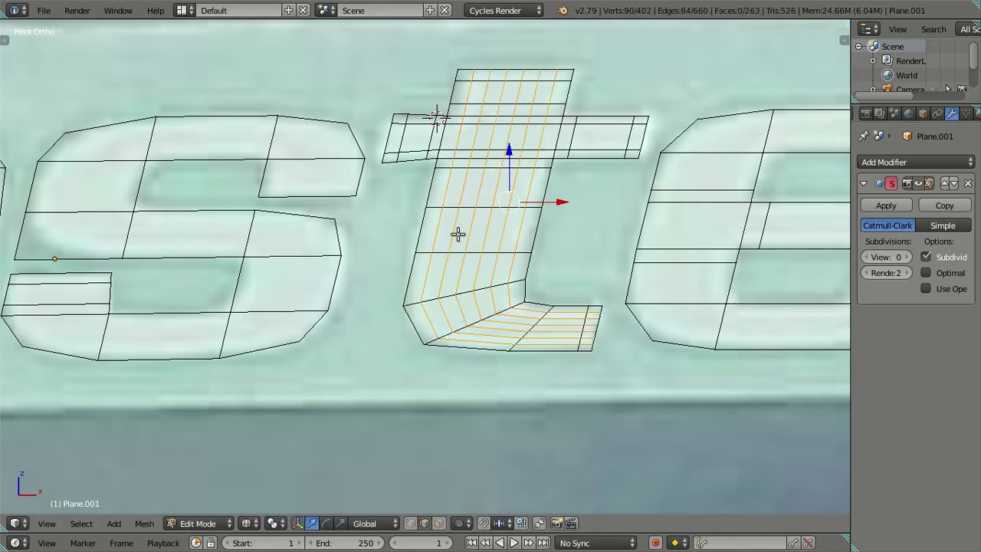
right_click(518, 230, "alt+shift")
key("x")
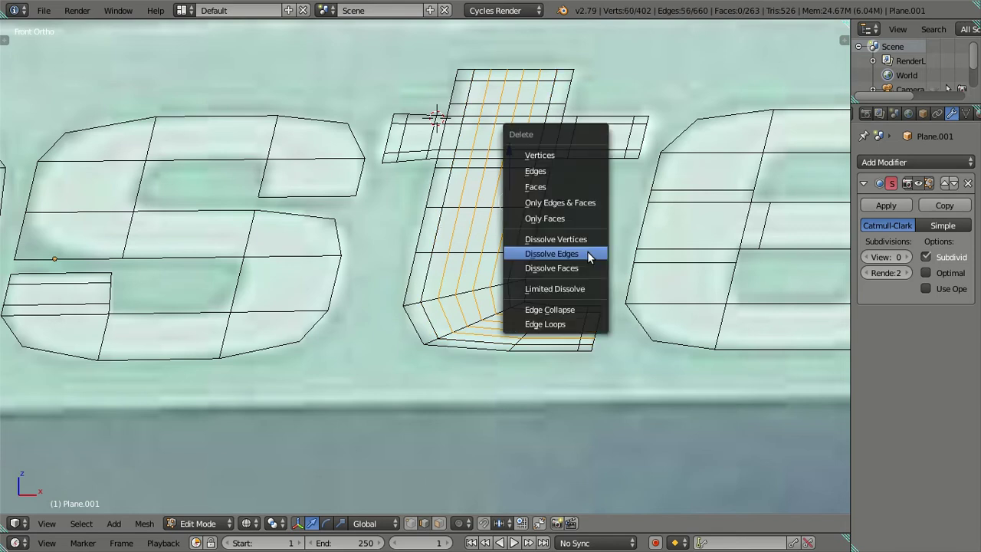
left_click(588, 257)
Return to Object Mode and raise the subdivision preview level.
scroll(552, 280, "down", 3)
key("Tab")
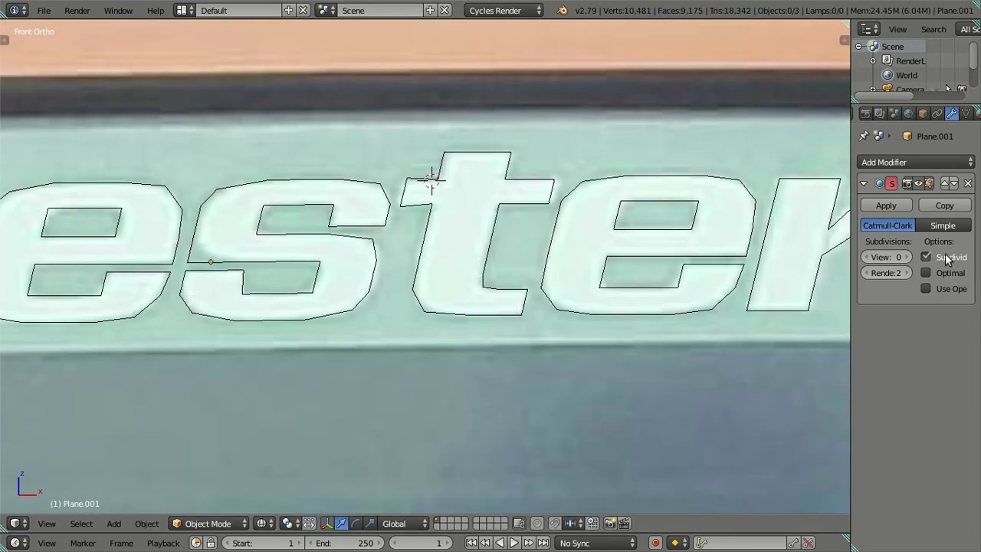
left_click(907, 257)
Preview subdivision level 2 in solid shading, compare with the cage, then reset view level to 0.
left_click(906, 257)
key("z")
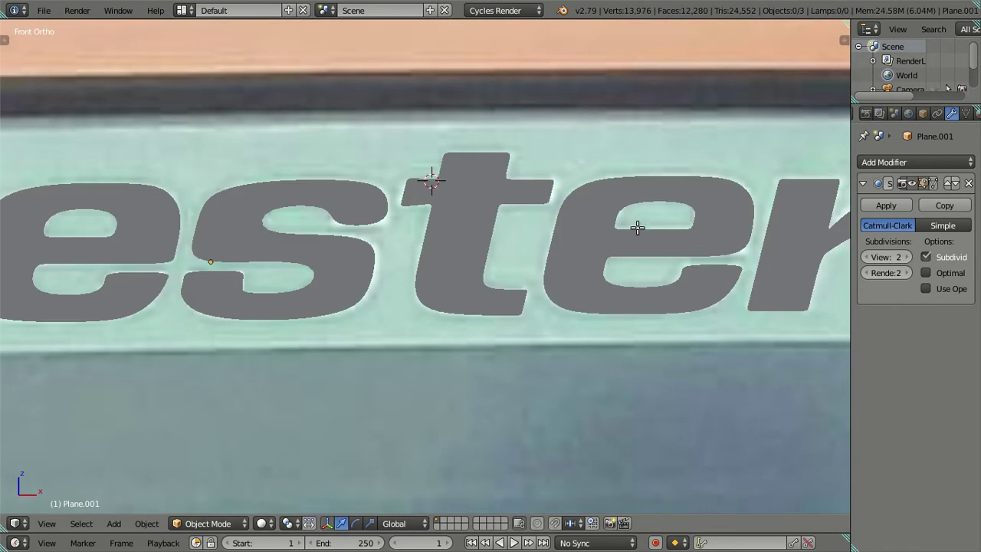
key("Tab")
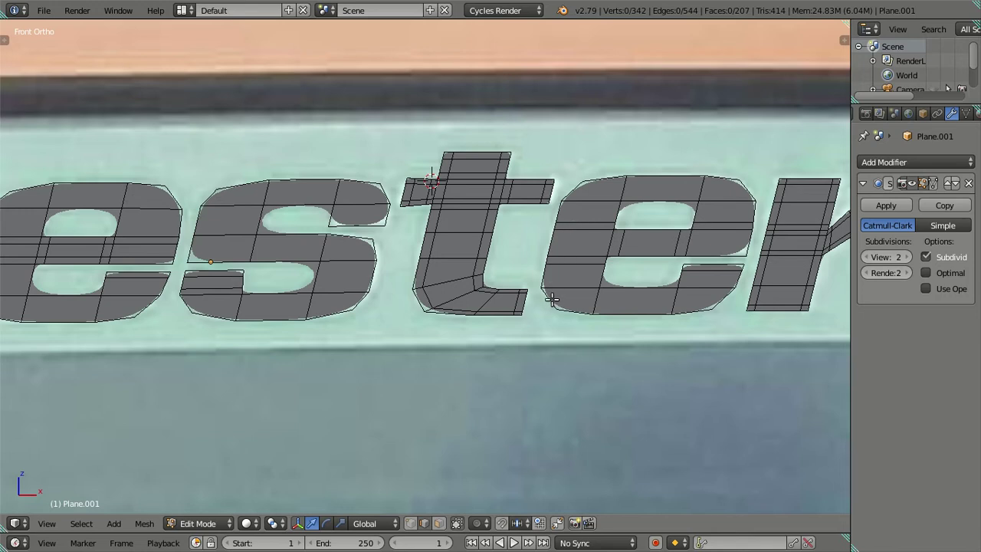
key("Tab")
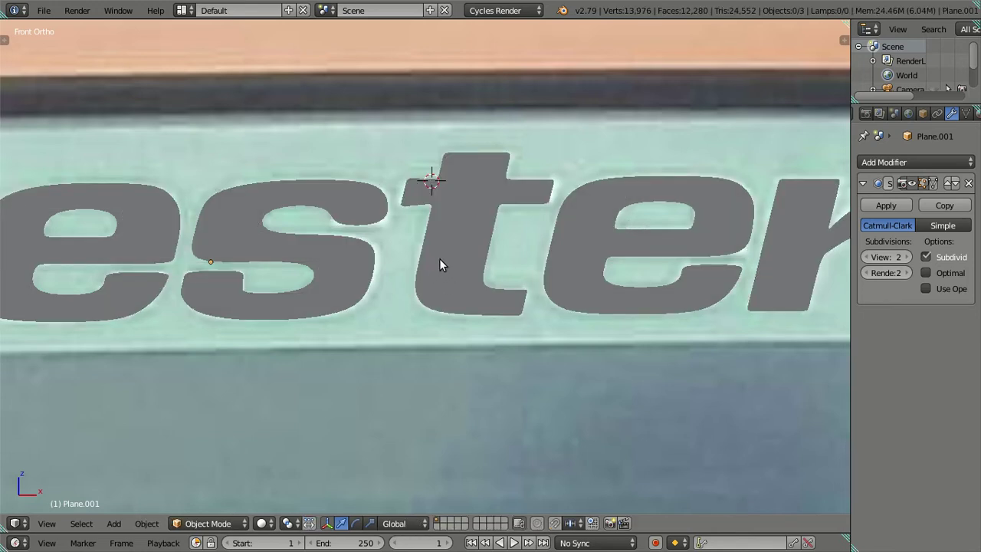
key("Tab")
scroll(324, 281, "up", 3)
left_click(866, 257)
left_click(865, 257)
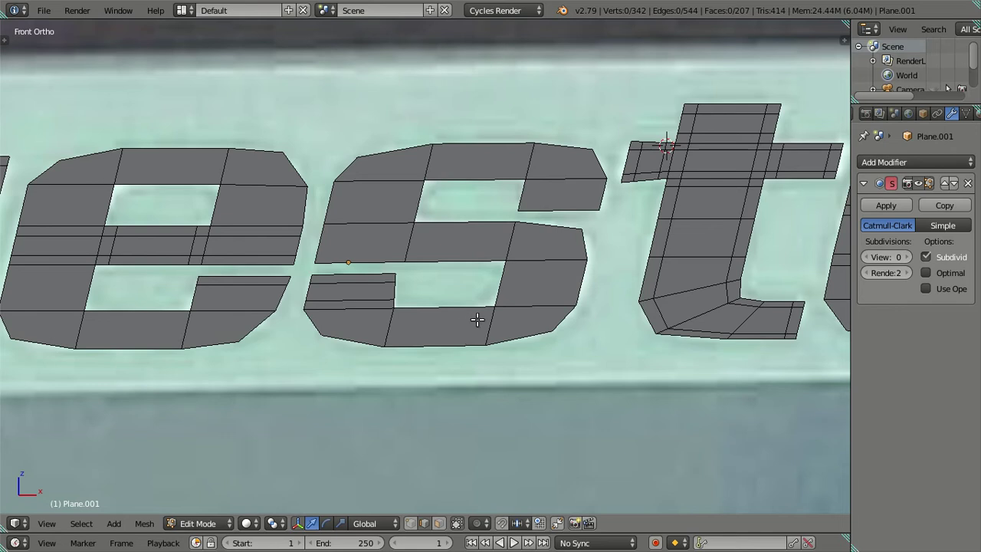
In wireframe, try three loop cuts in the s's bottom and dissolve them.
scroll(477, 320, "up", 1)
key("z")
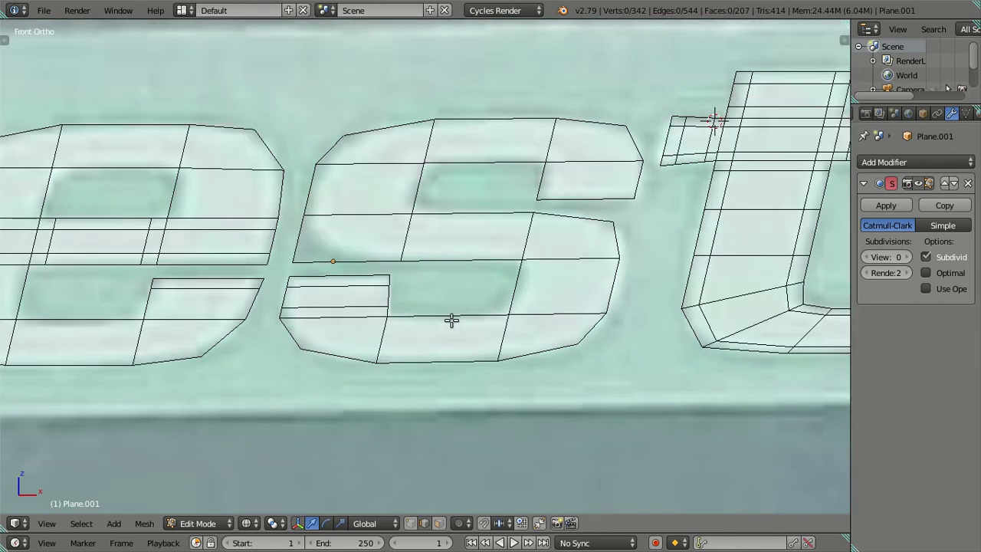
key("ctrl+r")
scroll(475, 320, "up", 1)
scroll(475, 320, "up", 1)
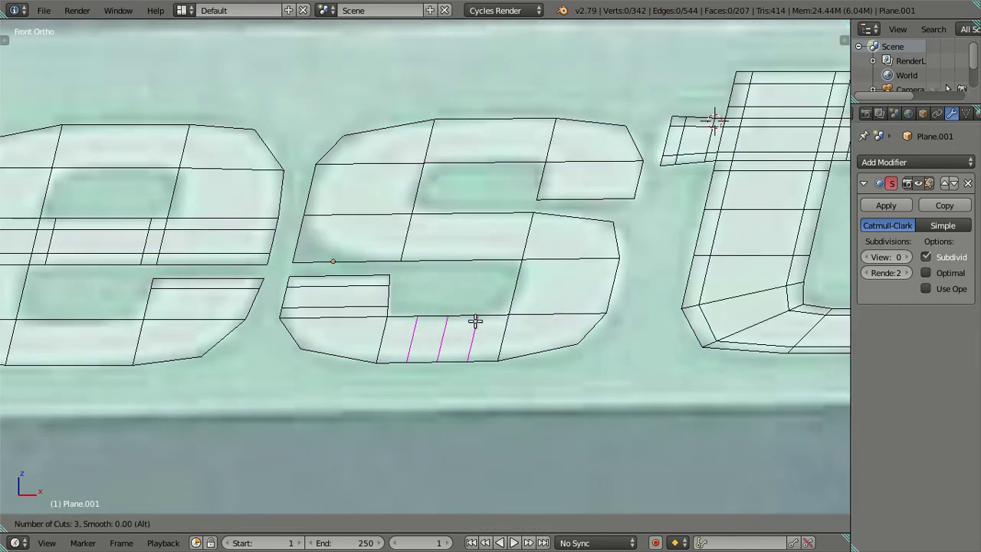
left_click(475, 322)
right_click(475, 325)
key("x")
left_click(499, 399)
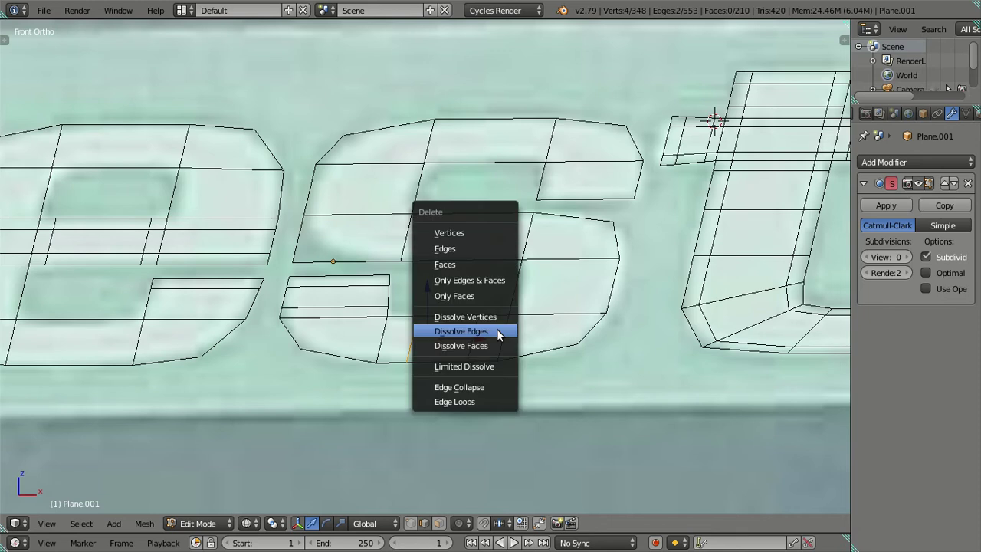
Try a single loop cut across the 's' and dissolve it.
key("ctrl+r")
left_click(513, 295)
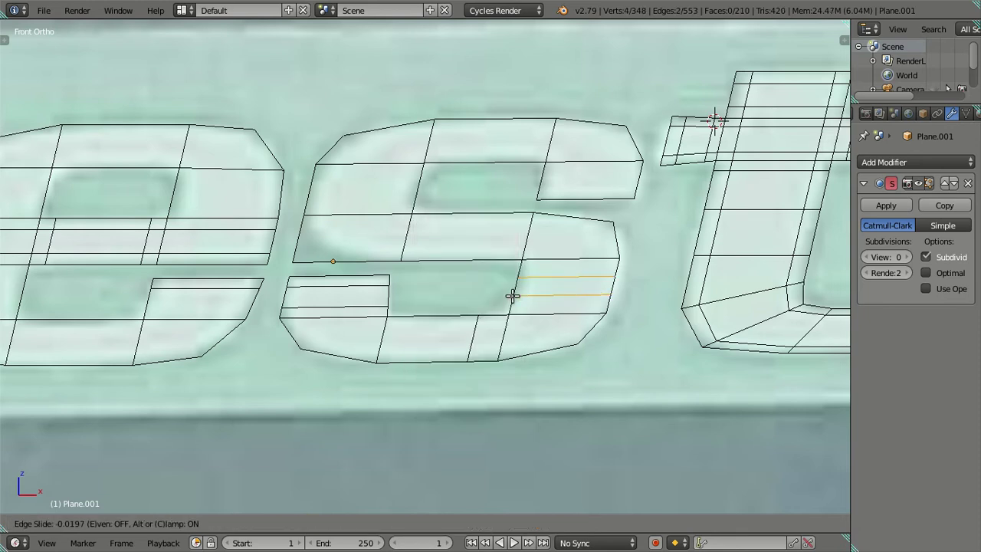
right_click(528, 292)
key("x")
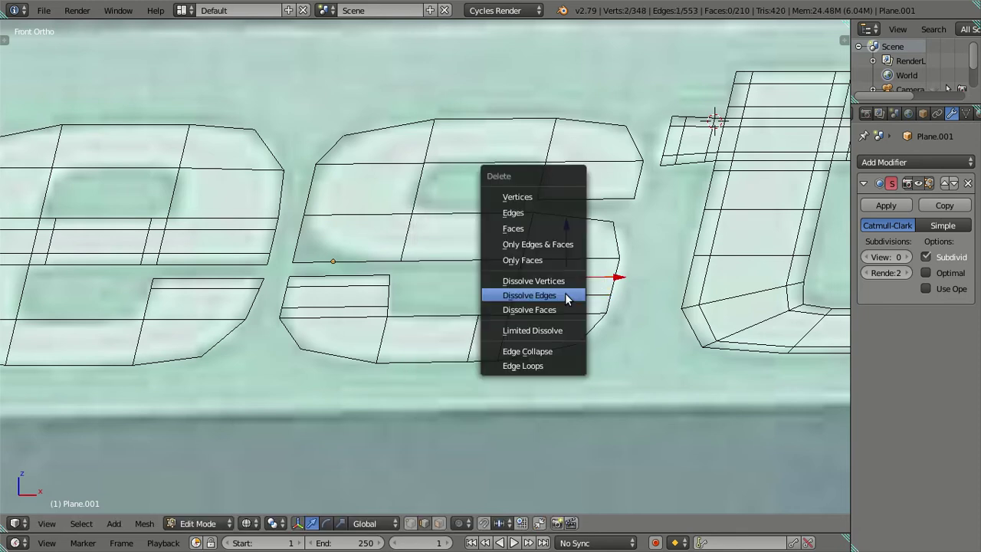
left_click(565, 295)
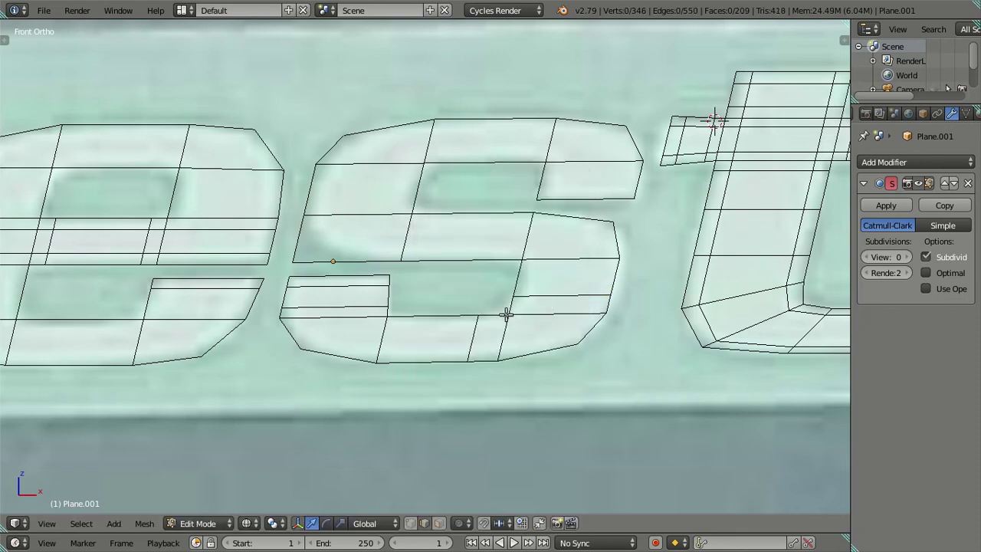
Knife two cuts from the s's bottom edge up to inner and lower-right vertices.
key("k")
left_click(482, 312)
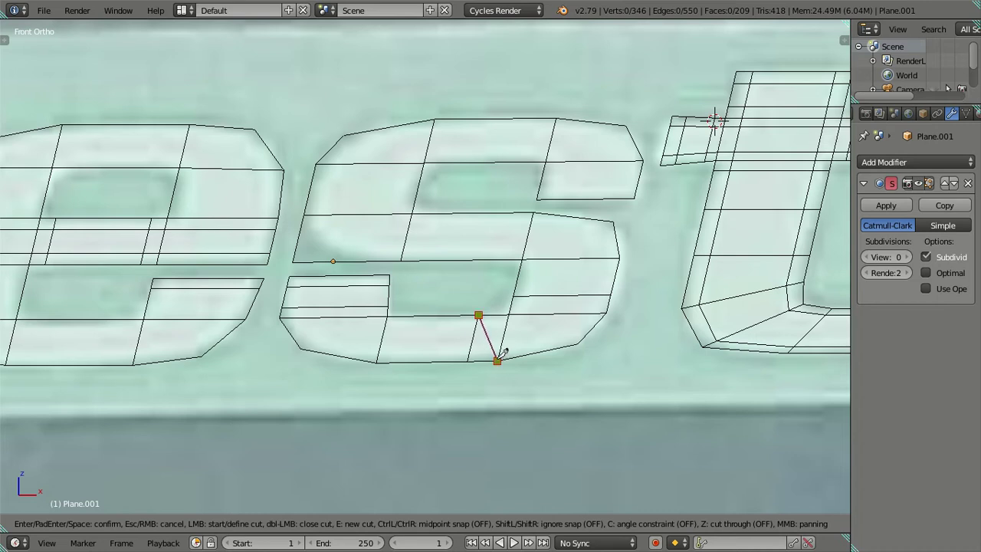
left_click(500, 357)
key("Return")
key("k")
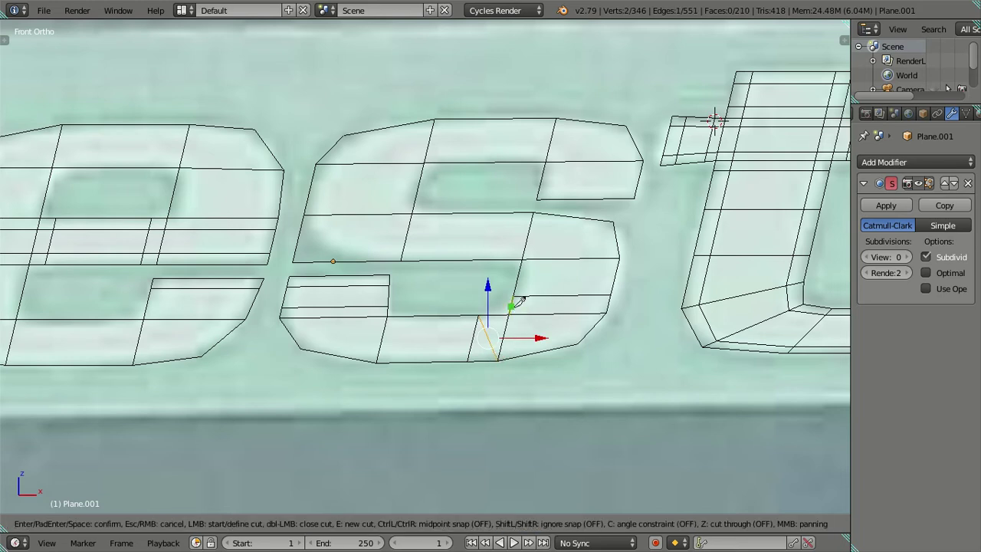
left_click(509, 313)
left_click(577, 343)
key("Return")
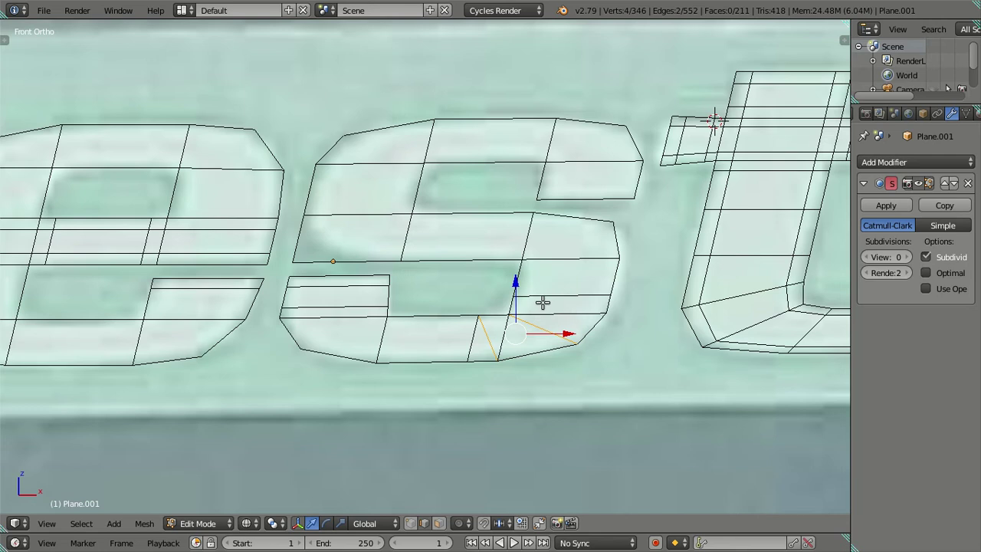
Check the 's' selection, then knife a horizontal cut across its curve.
key("l")
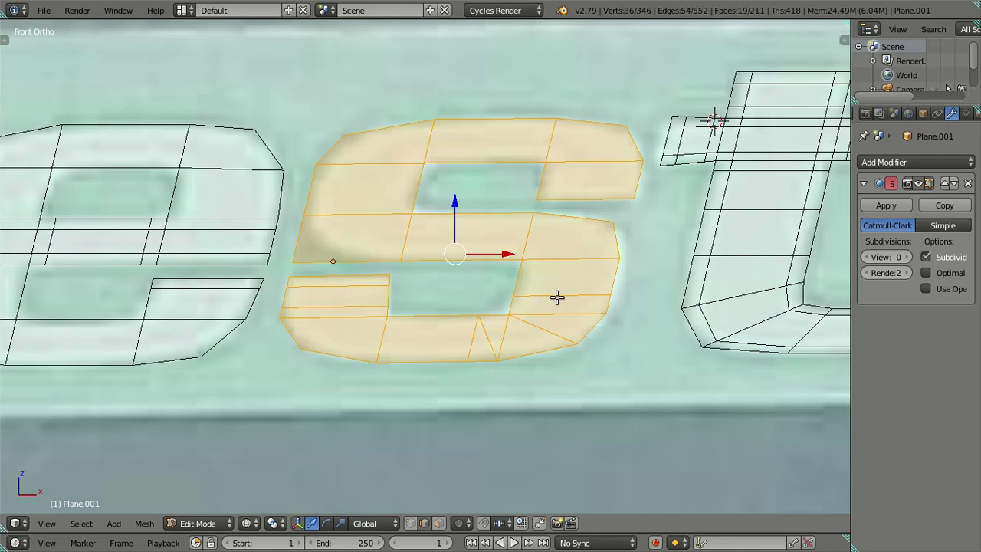
key("a")
key("k")
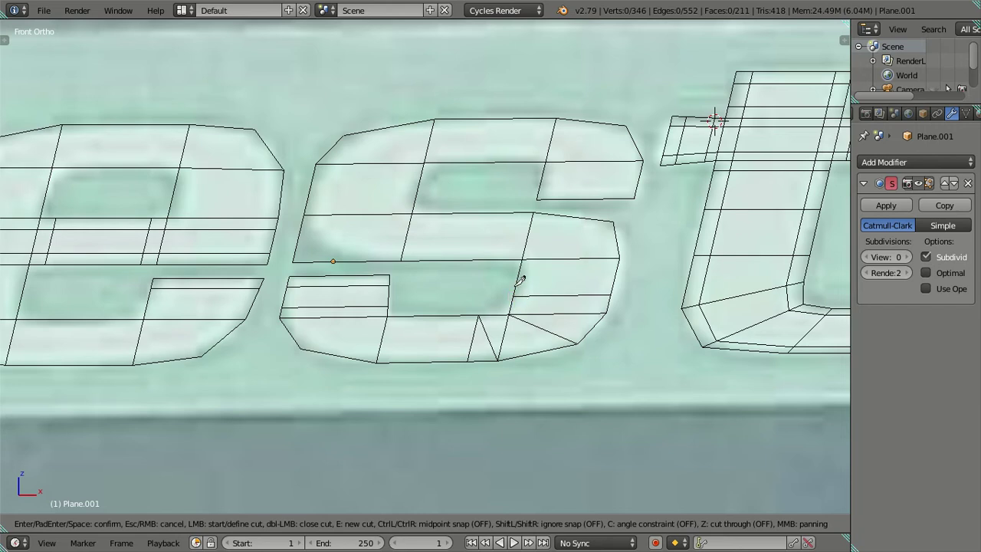
key("Return")
key("ctrl+r")
key("Escape")
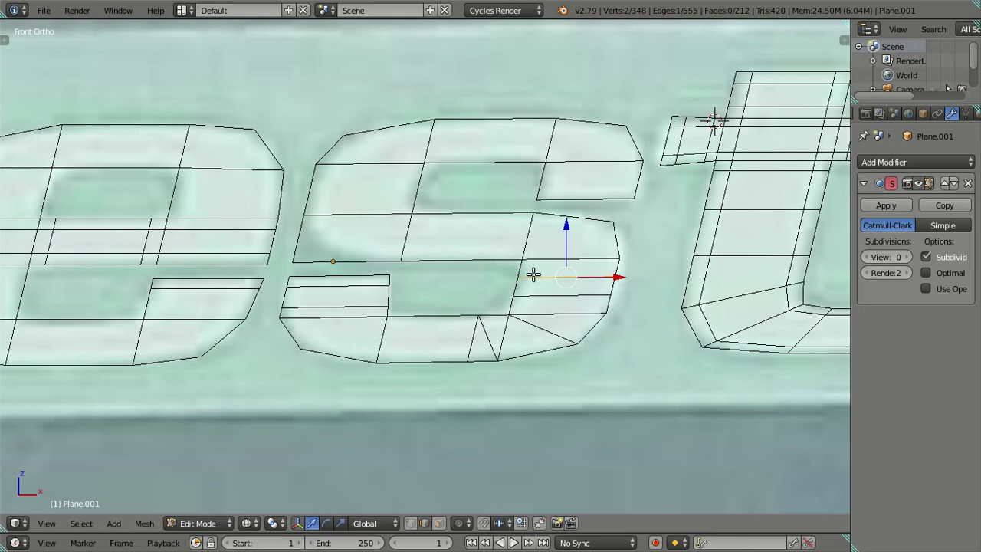
Fan three vertex-to-vertex knife cuts across the right bend of the 's'.
key("k")
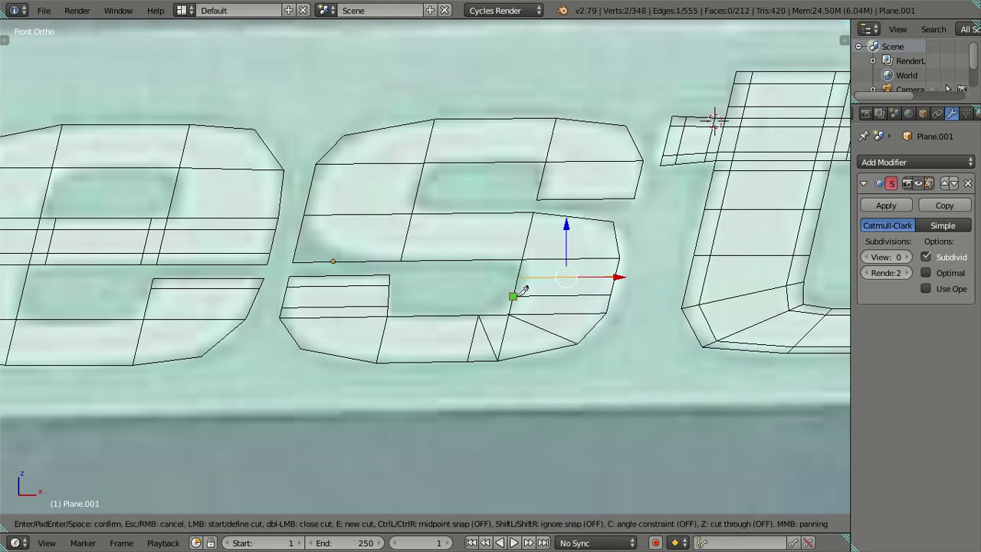
left_click(513, 296)
left_click(607, 311)
key("Return")
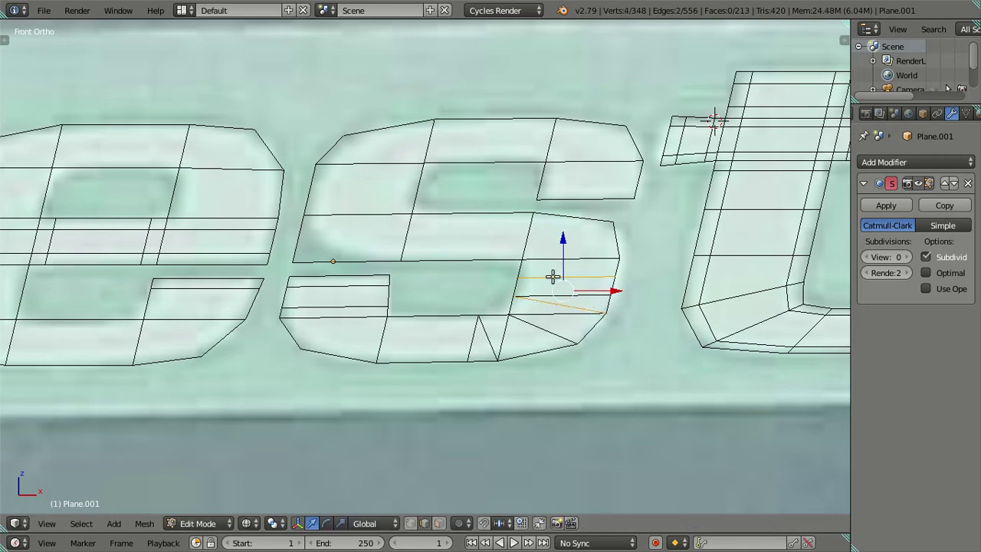
key("k")
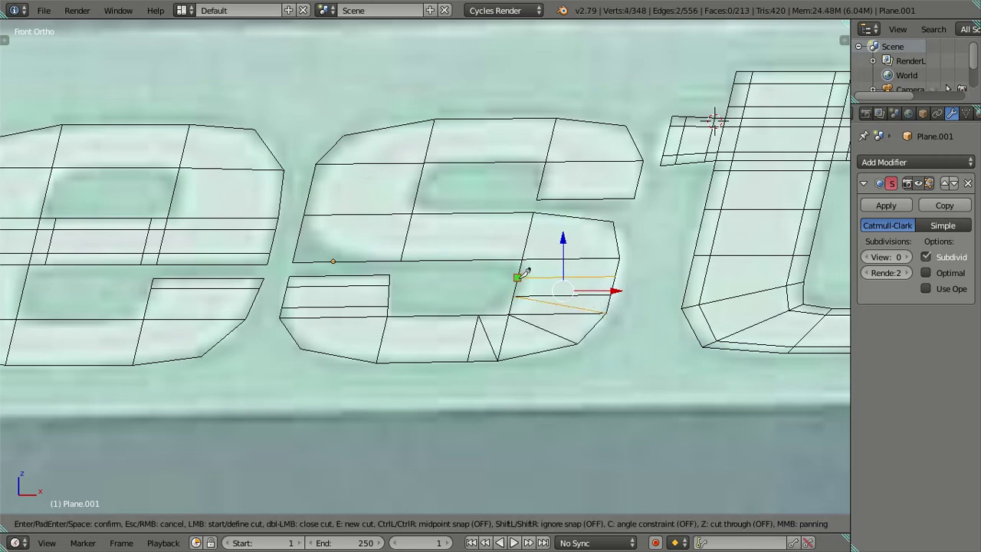
left_click(518, 277)
left_click(621, 257)
key("Return")
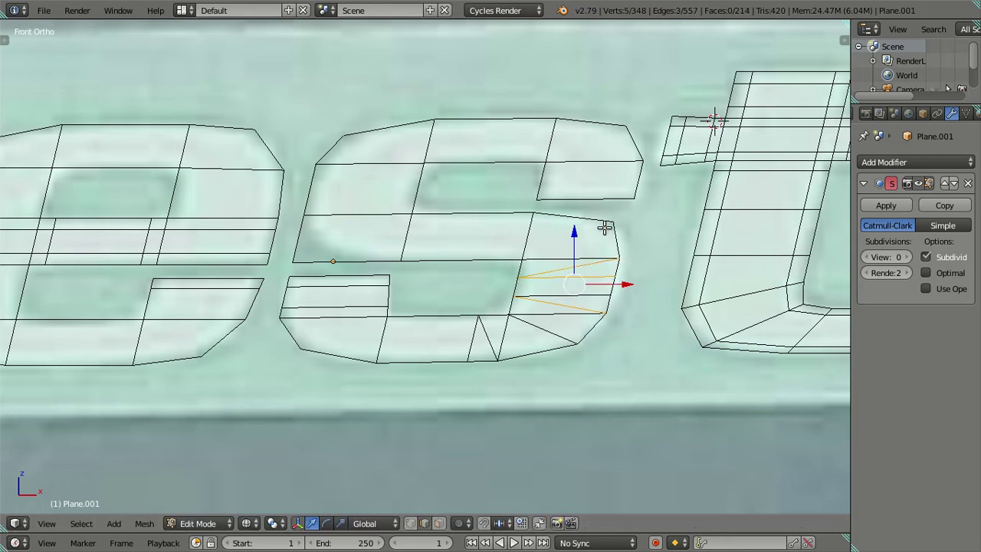
key("k")
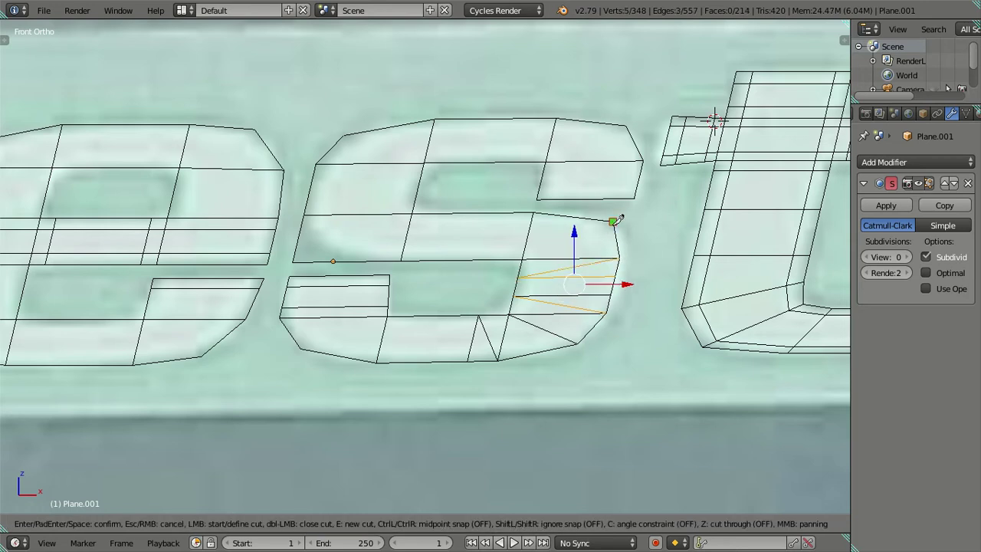
left_click(614, 221)
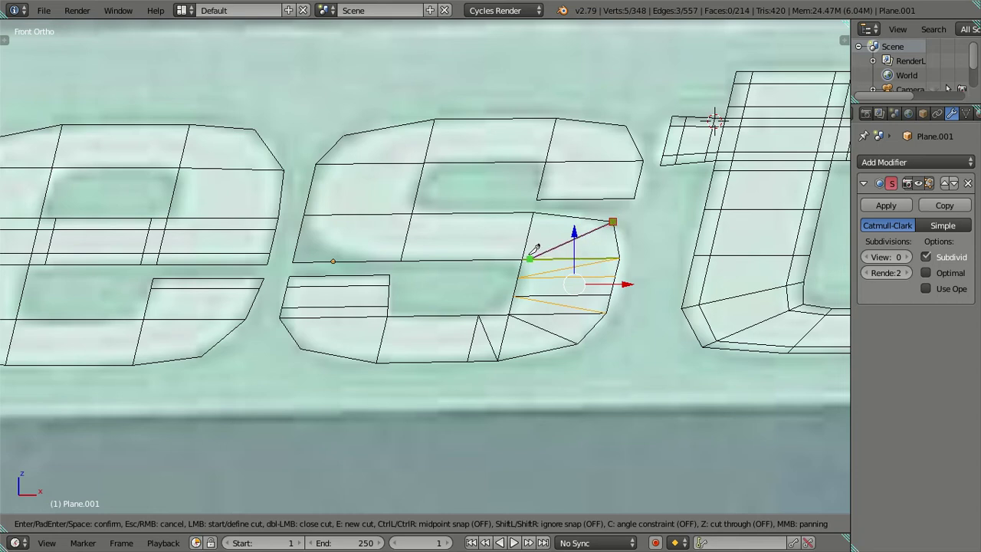
left_click(529, 254)
key("Return")
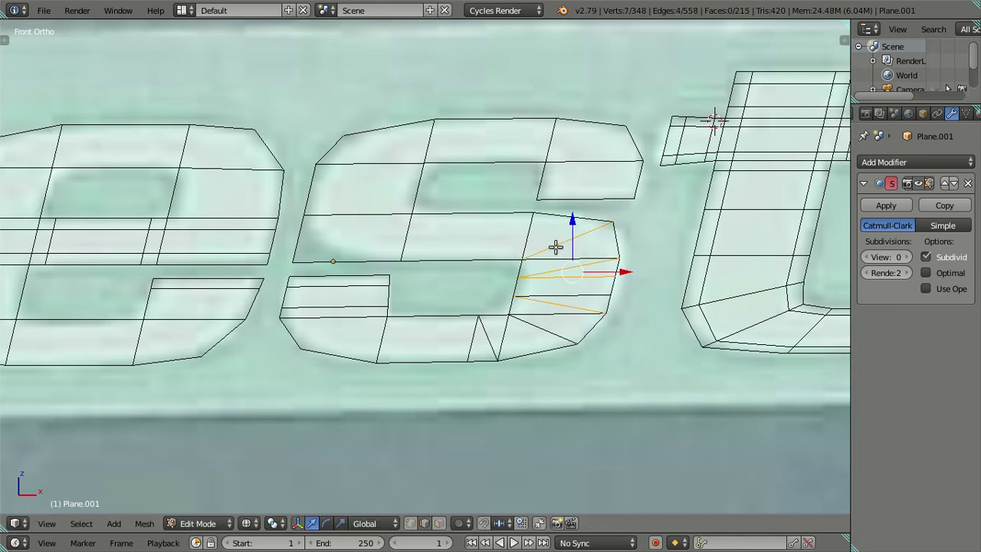
Add two loop cuts through the s's middle bar.
key("ctrl+r")
scroll(499, 228, "up", 1)
left_click(498, 228)
Keep the middle-bar cuts, then try dissolving one new edge and undo it.
right_click(499, 228)
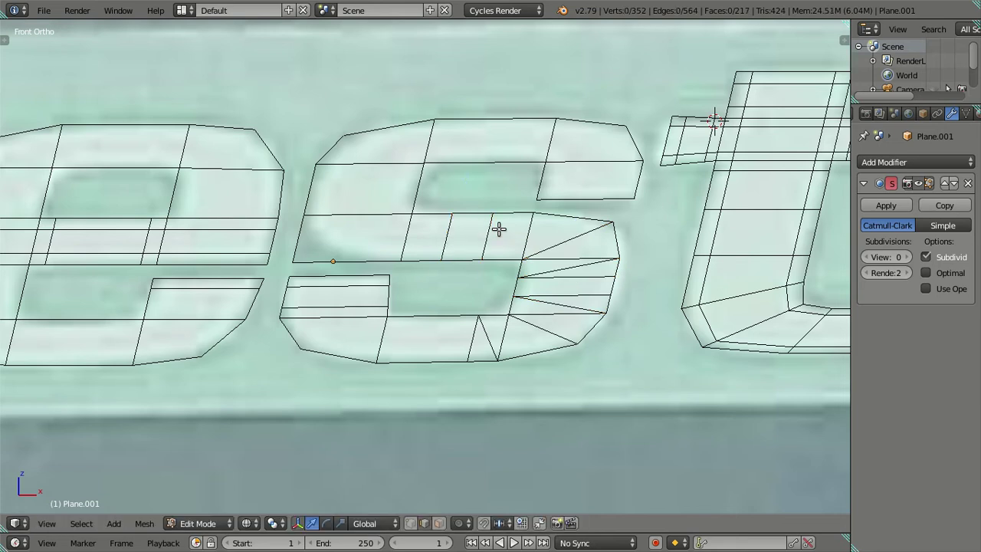
right_click(453, 241)
key("x")
left_click(454, 242)
key("ctrl+z")
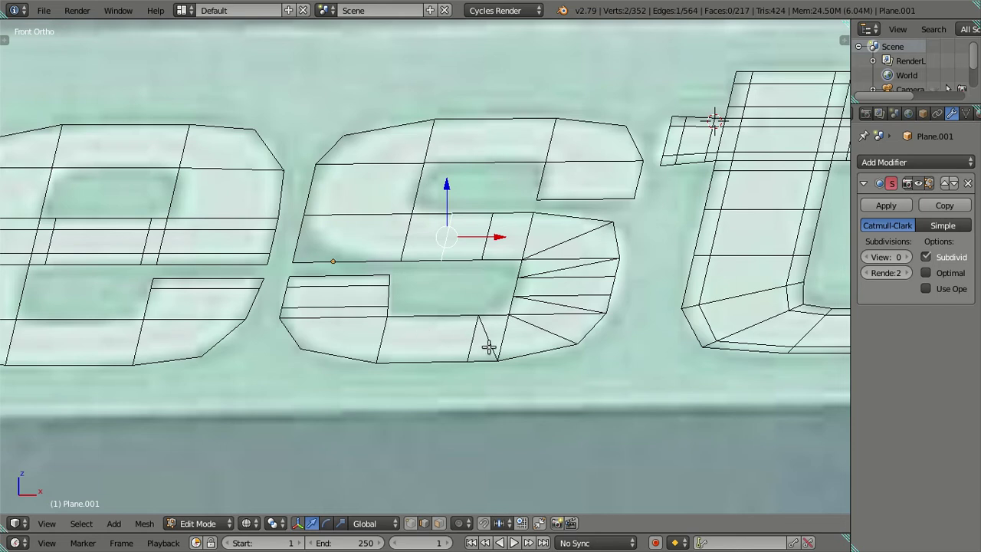
Dissolve seven edges along the s's curve to simplify the fan.
right_click(472, 344)
right_click(505, 332, "shift")
right_click(529, 313, "shift")
right_click(568, 285, "shift")
right_click(571, 293, "shift")
right_click(567, 276, "shift")
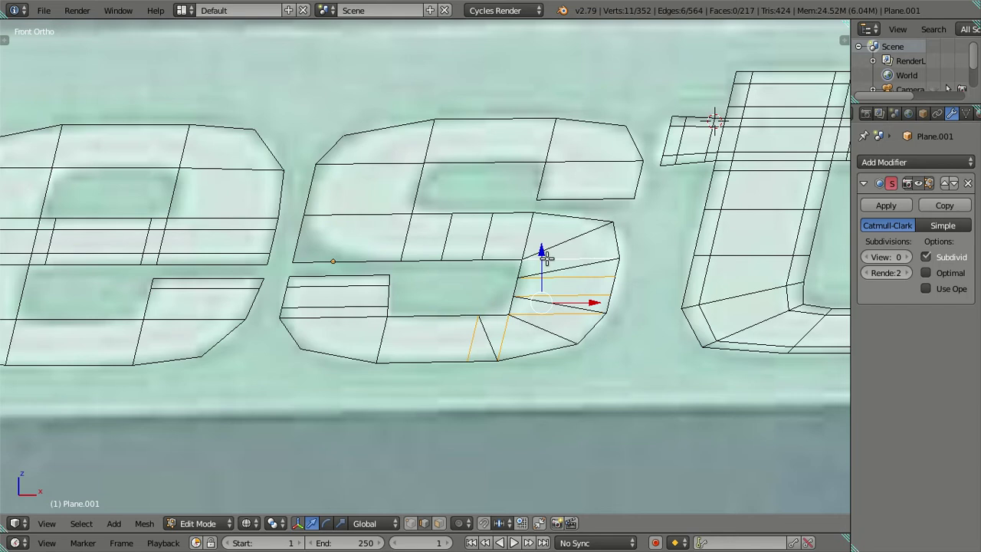
right_click(570, 250, "shift")
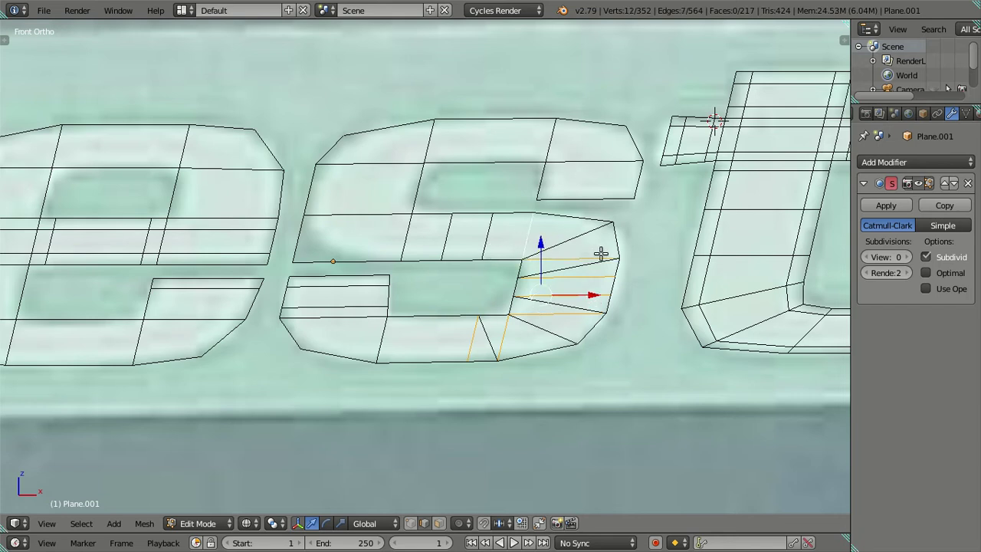
key("x")
left_click(642, 260)
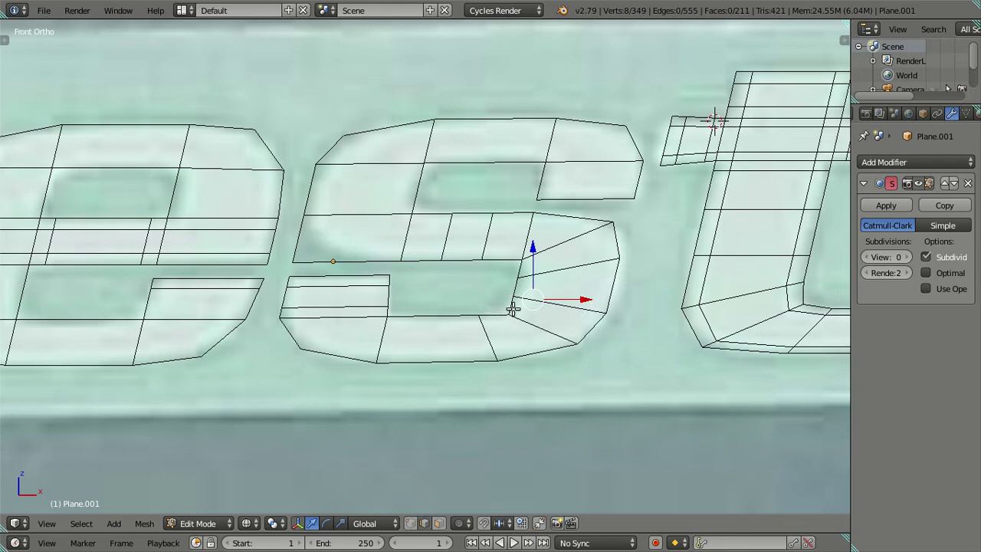
Rotate the curve's lower edge and slide its vertex horizontally into place.
right_click(589, 339)
key("r")
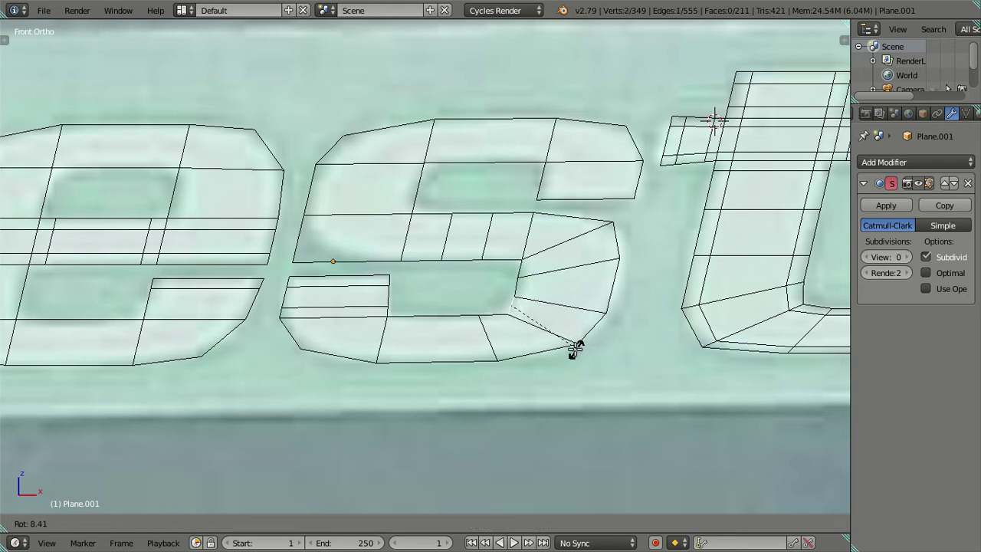
left_click(554, 332)
key("g")
key("x")
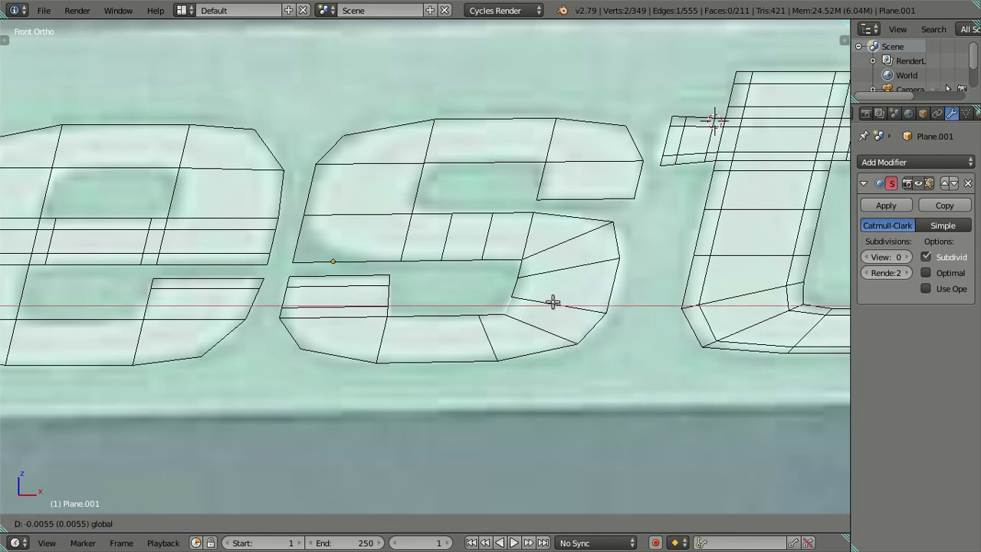
left_click(558, 303)
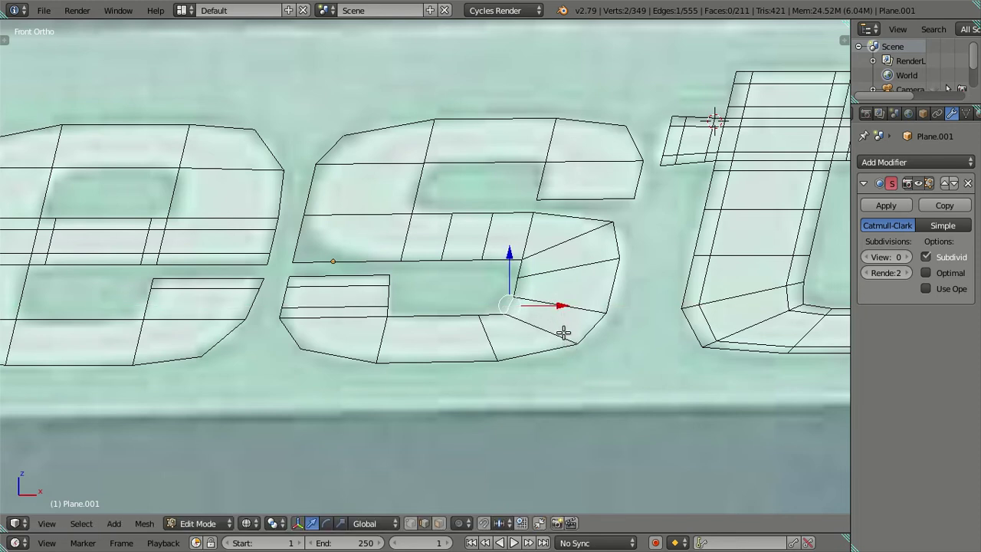
key("g")
left_click(558, 337)
key("g")
key("x")
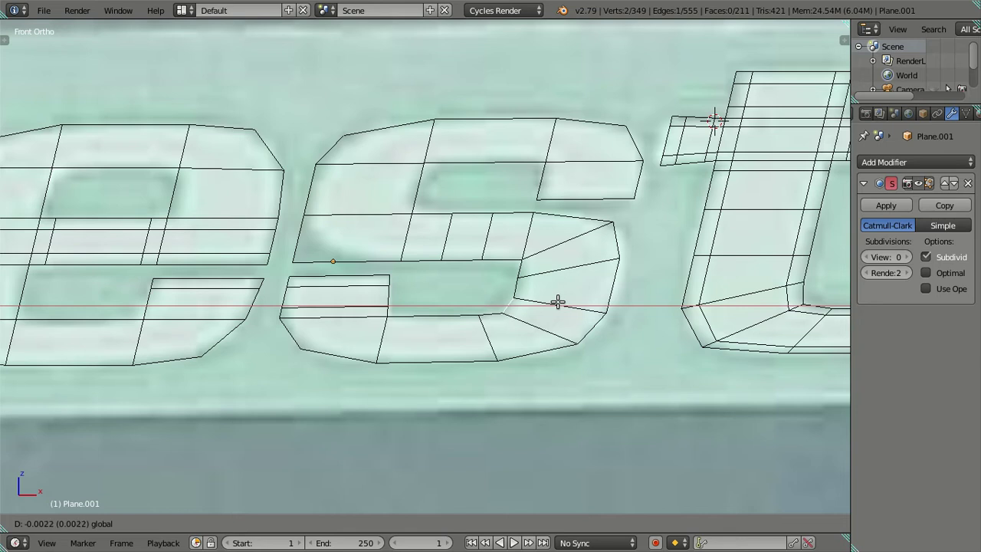
left_click(558, 303)
Slide the vertex on the s's inner bend horizontally along X.
right_click(540, 272)
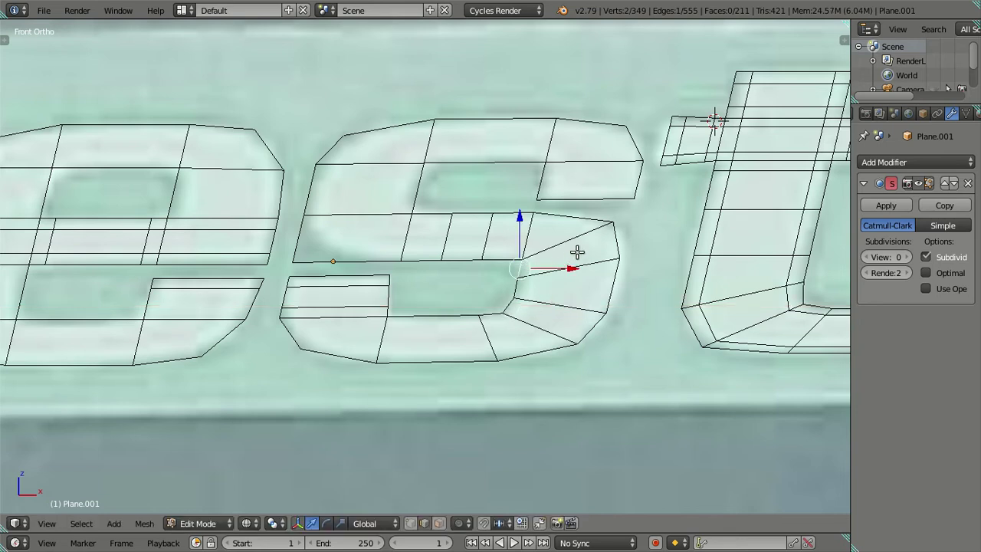
key("g")
right_click(573, 240)
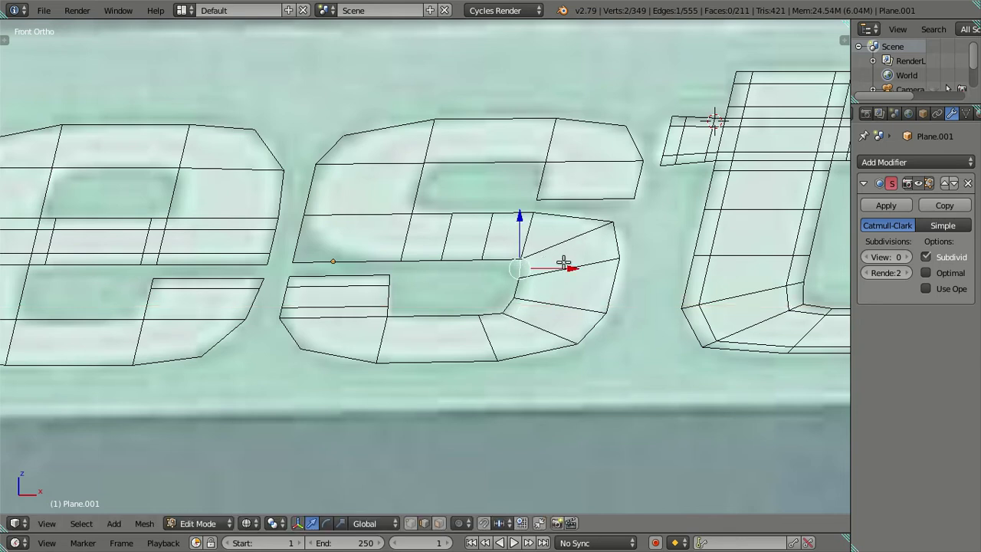
key("g")
key("x")
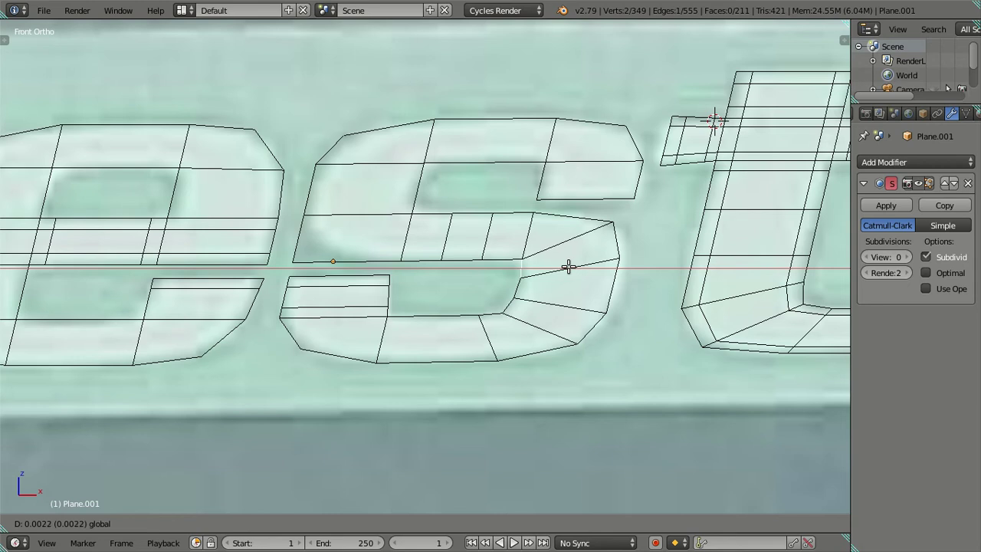
left_click(568, 266)
key("a")
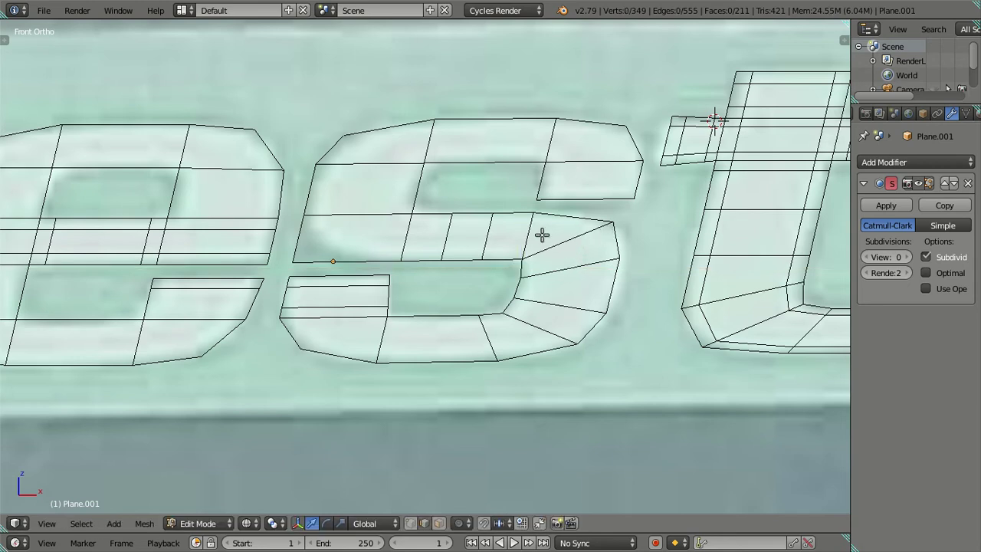
Shift the inner-bend edge slightly sideways along X.
right_click(530, 261)
key("g")
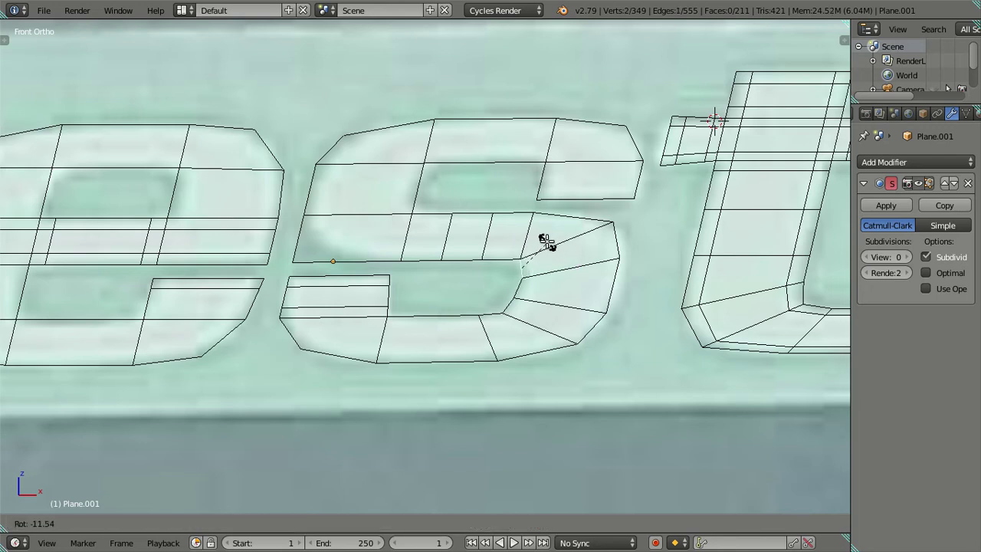
key("Escape")
key("g")
key("x")
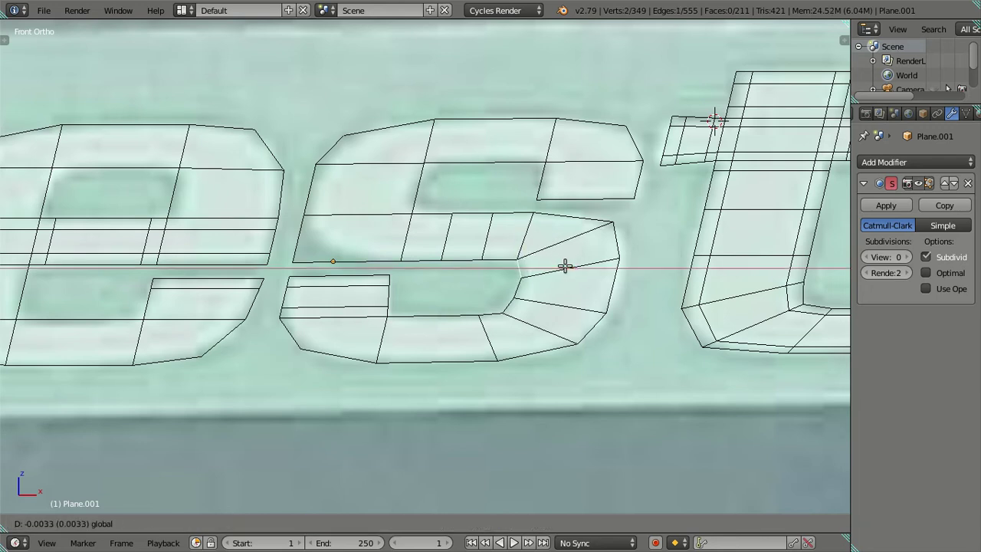
left_click(562, 266)
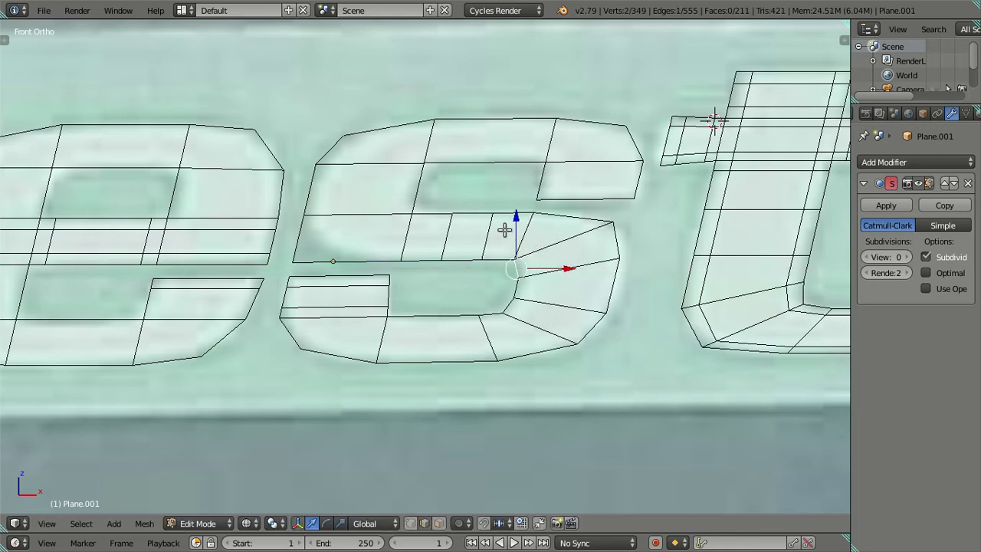
key("a")
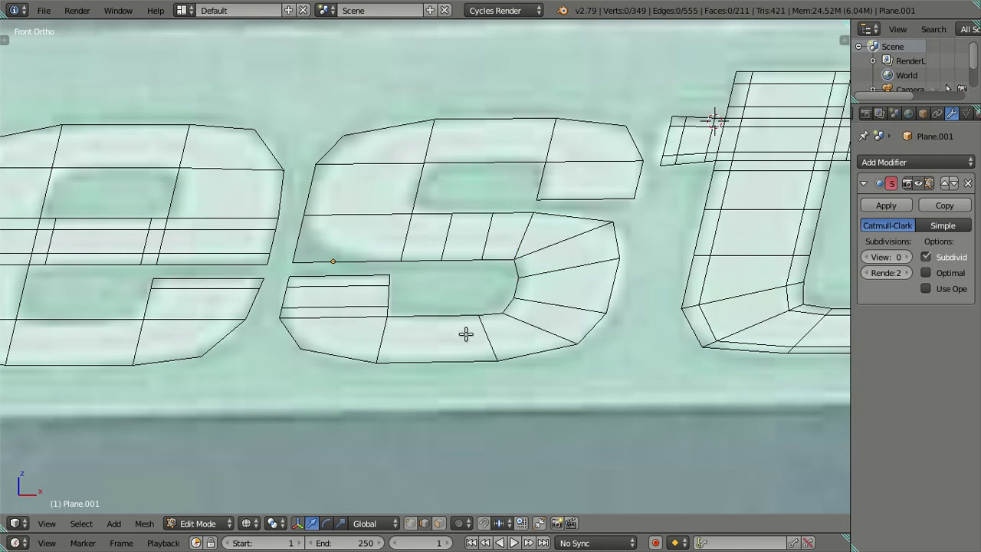
Add two edge loops across the bottom curve of the 's' and dissolve the unwanted edges.
key("ctrl+r")
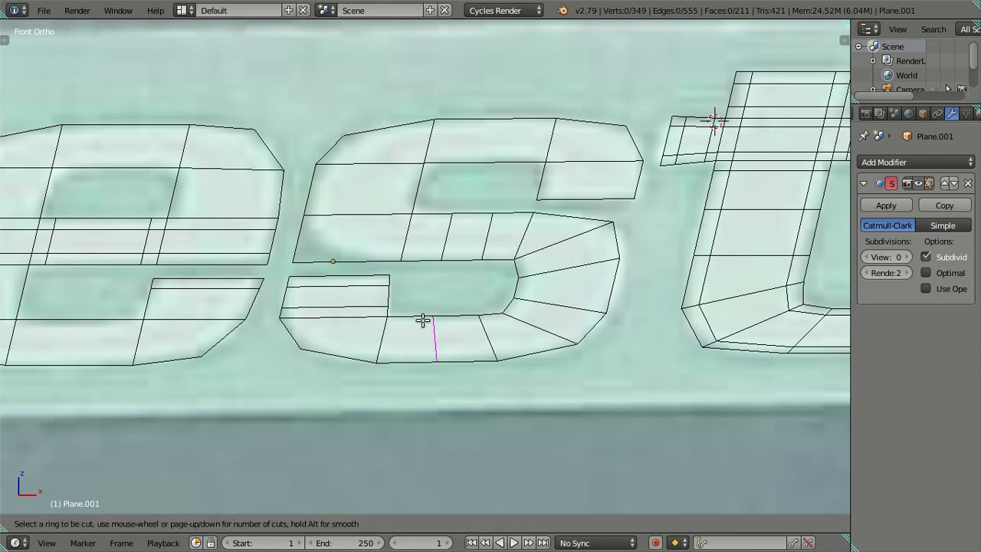
scroll(422, 321, "up", 1)
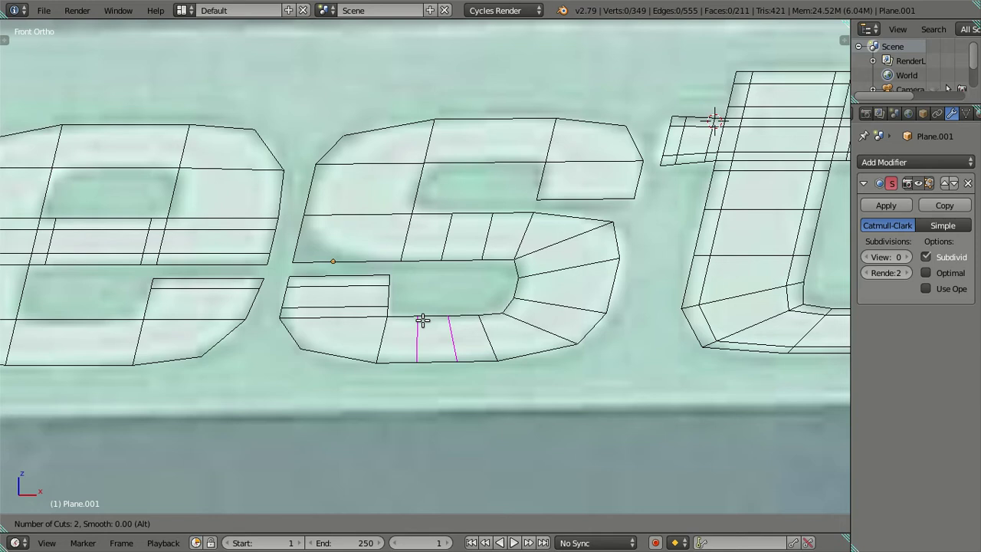
left_click(422, 321)
key("x")
left_click(455, 335)
middle_click_drag(414, 335, 491, 330, "shift")
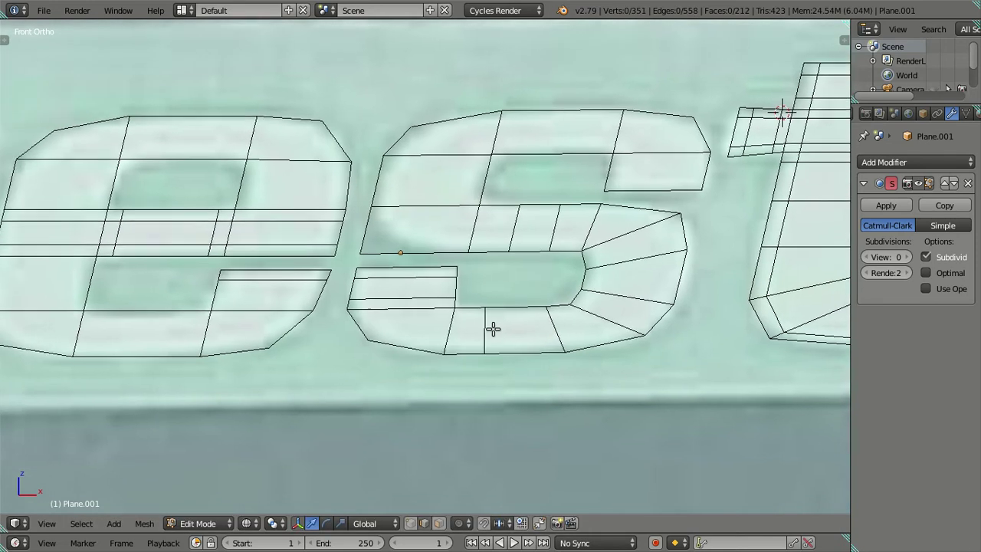
Knife two diagonal cuts from the upper vertices down to the bottom edge and lower-left vertex.
key("k")
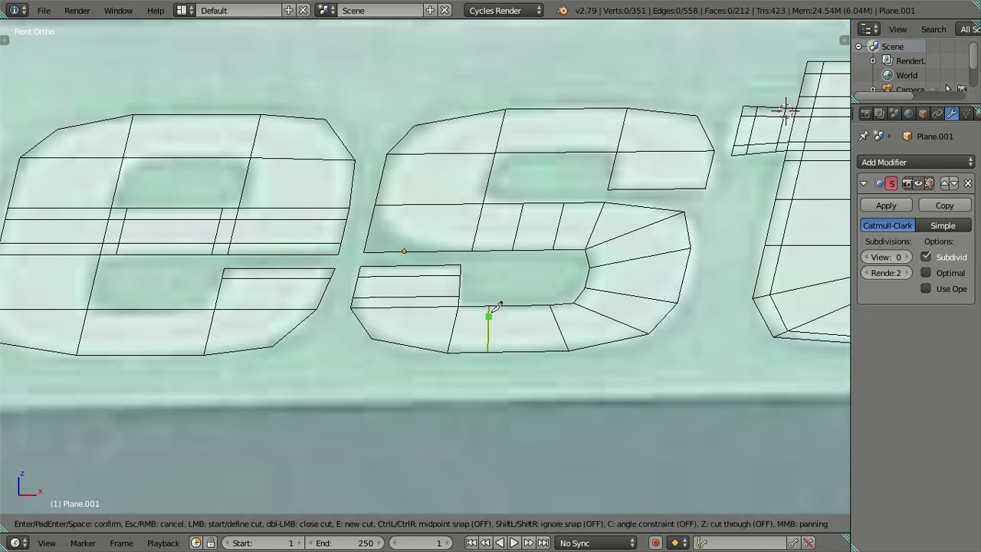
left_click(488, 305)
left_click(449, 352)
key("Return")
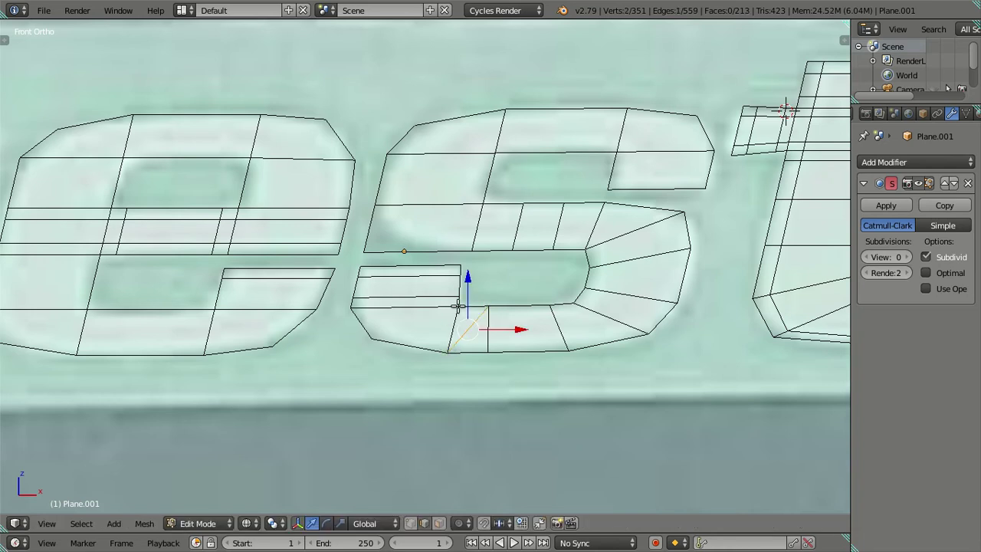
key("k")
left_click(463, 304)
left_click(377, 333)
key("Return")
Knife a cut from the left end vertex to the inner corner vertex.
key("a")
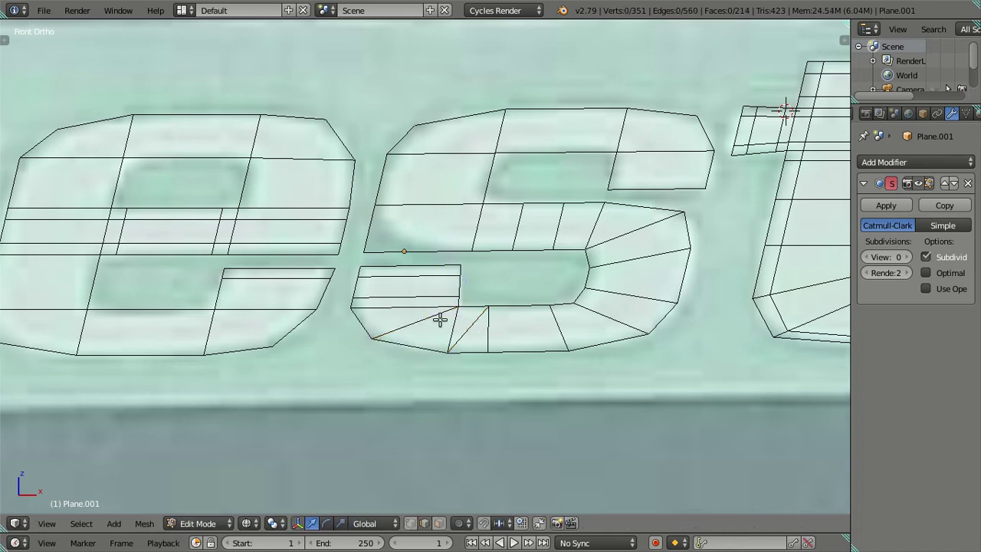
scroll(440, 319, "up", 1)
scroll(444, 317, "up", 1)
scroll(444, 318, "up", 1)
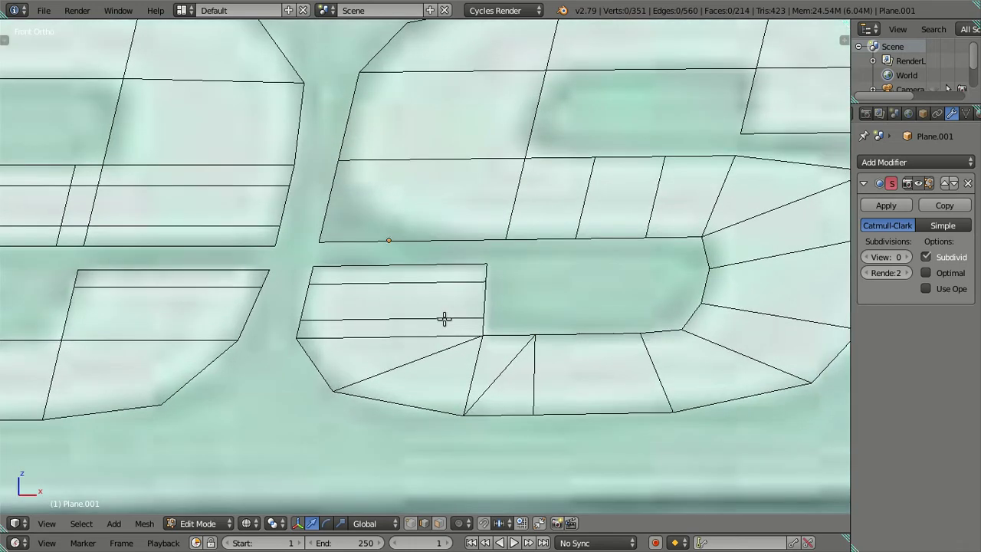
key("k")
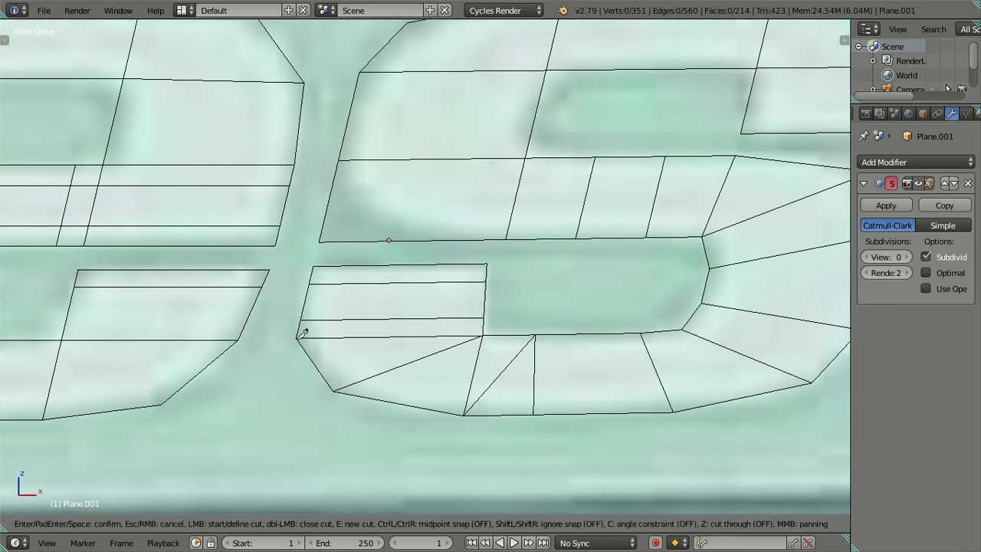
left_click(300, 334)
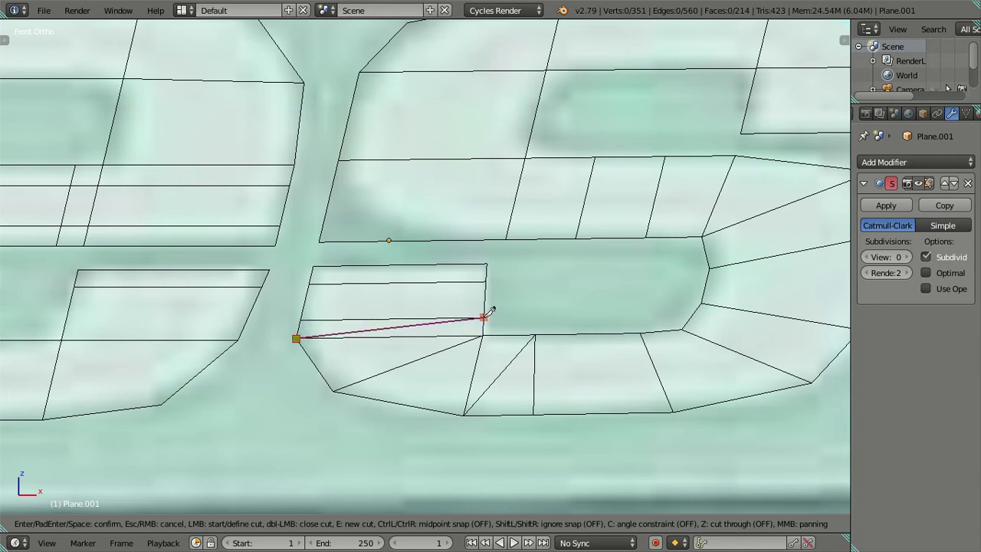
left_click(485, 315)
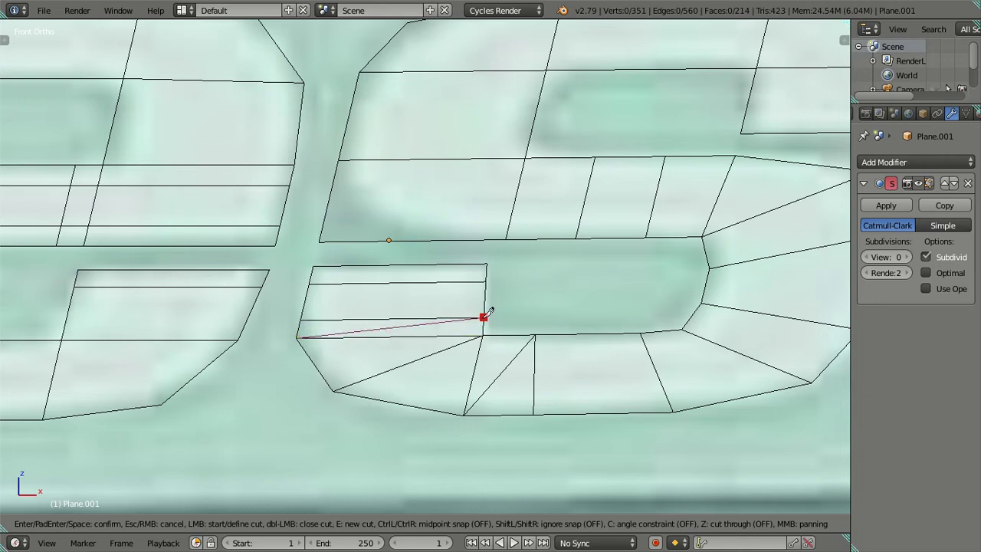
key("Return")
Select the four old edges in the bottom curve and dissolve them.
right_click(404, 319)
right_click(428, 334, "shift")
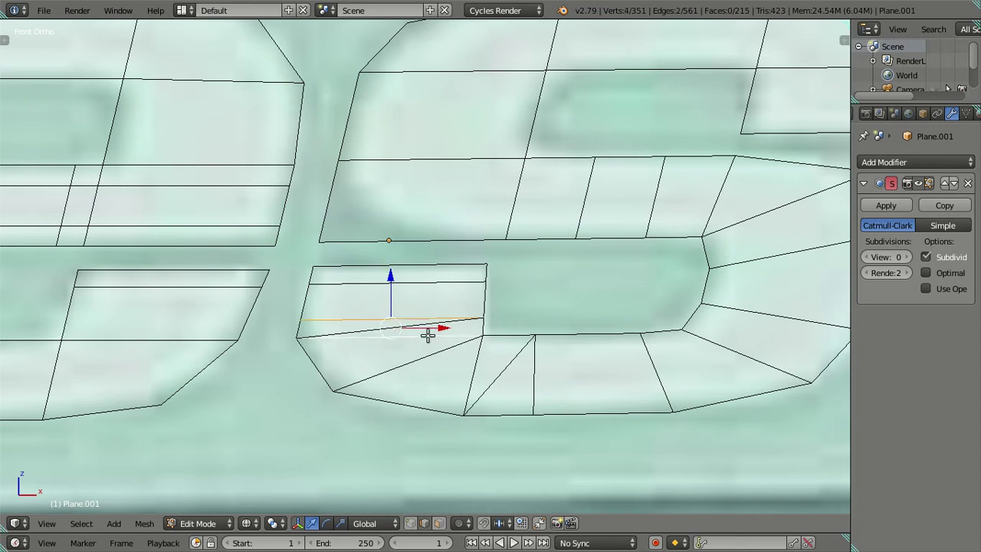
right_click(468, 372, "shift")
right_click(534, 374, "shift")
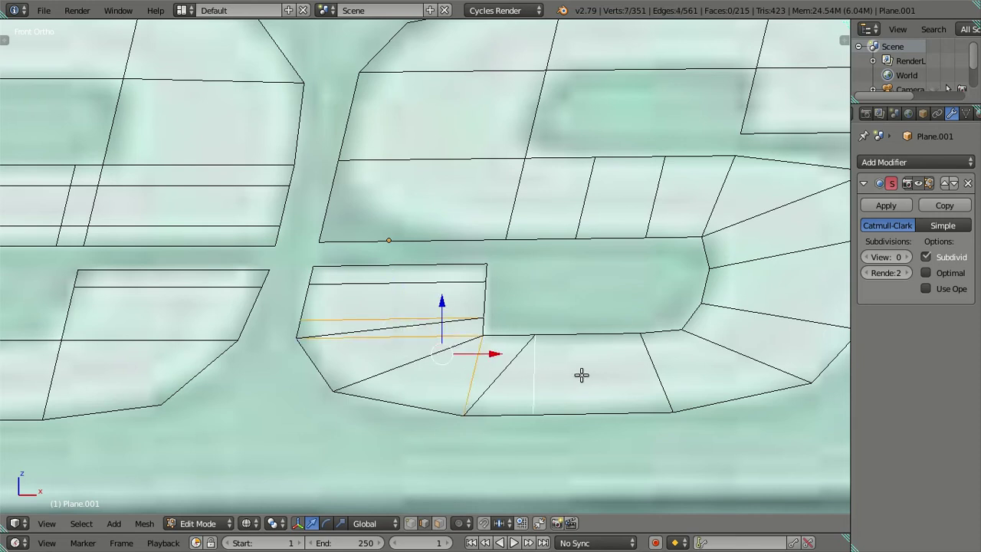
key("x")
left_click(584, 377)
Try rotating and sliding the inner bottom corner edge, cancelling each attempt.
scroll(580, 373, "down", 2)
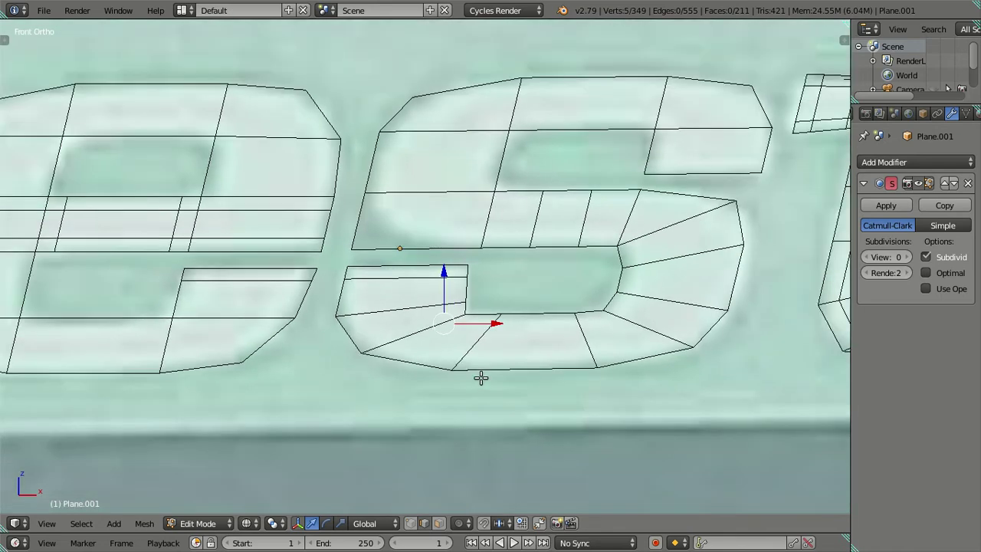
middle_click_drag(482, 376, 440, 339, "shift")
scroll(441, 339, "up", 1)
scroll(440, 314, "up", 1)
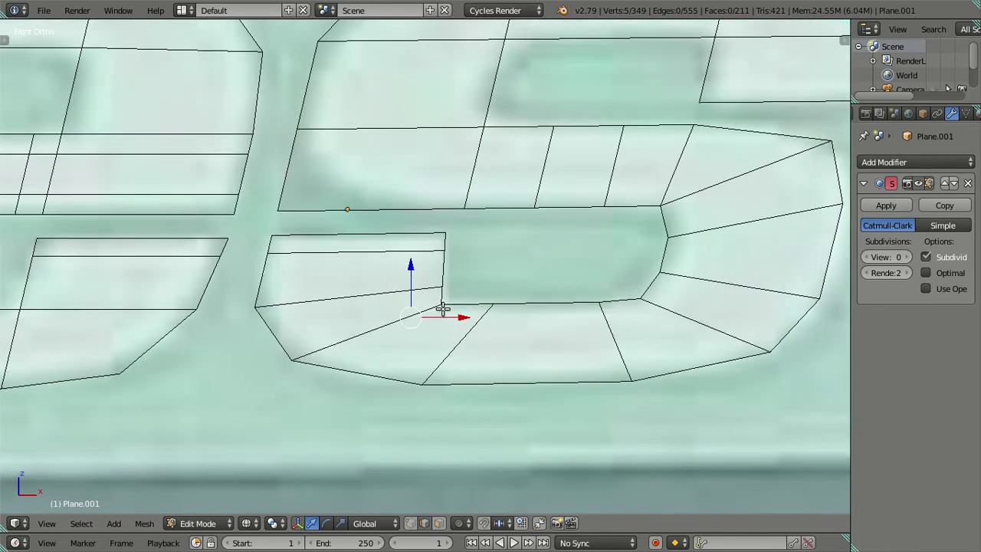
right_click(445, 295)
key("r")
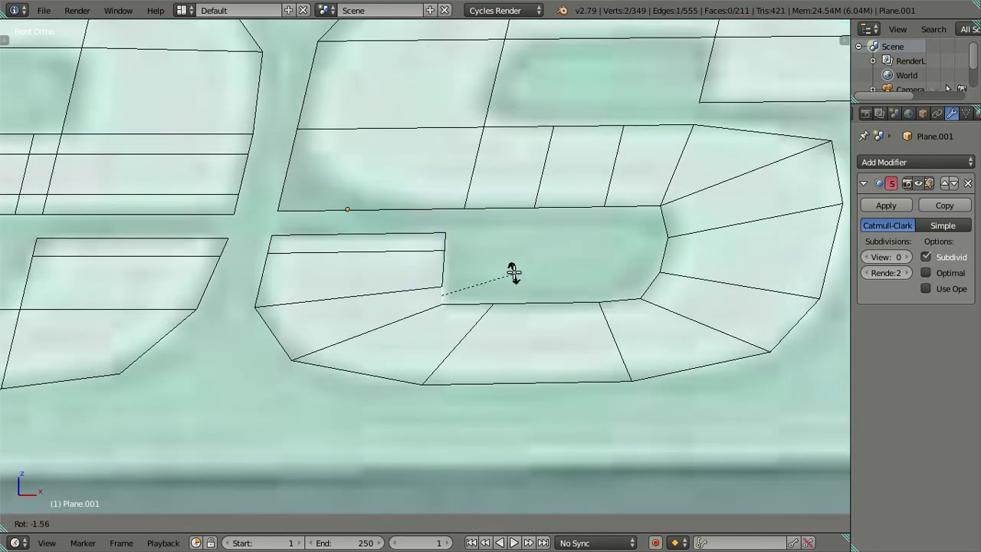
right_click(498, 261)
key("g")
key("x")
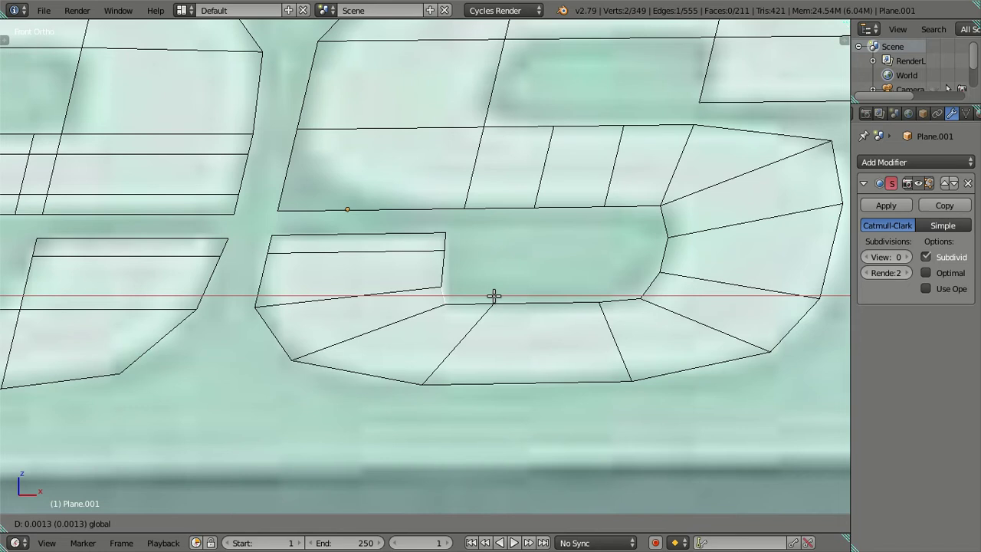
right_click(496, 296)
key("r")
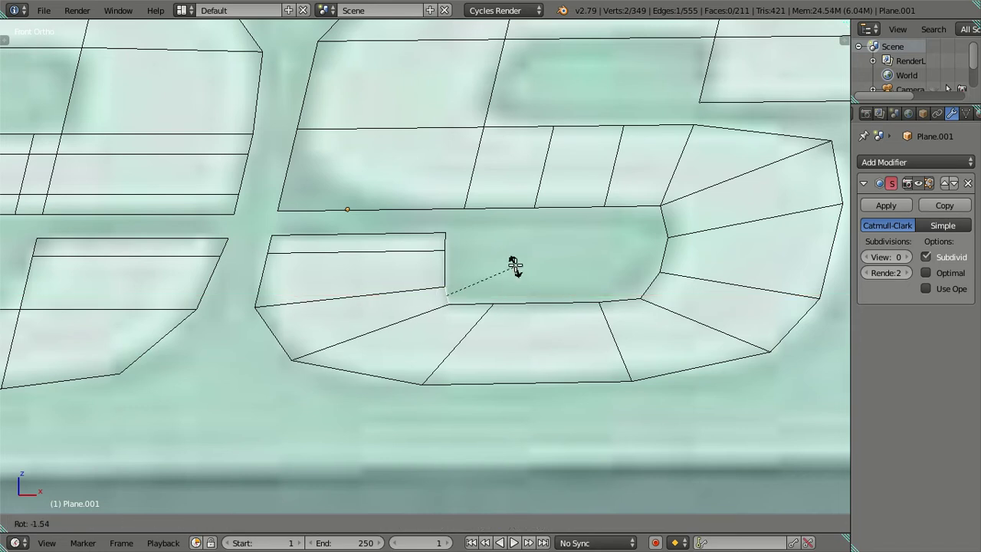
right_click(512, 264)
Nudge the inner bend vertex vertically, then deselect it and recentre the 's'.
key("a")
scroll(506, 266, "down", 2)
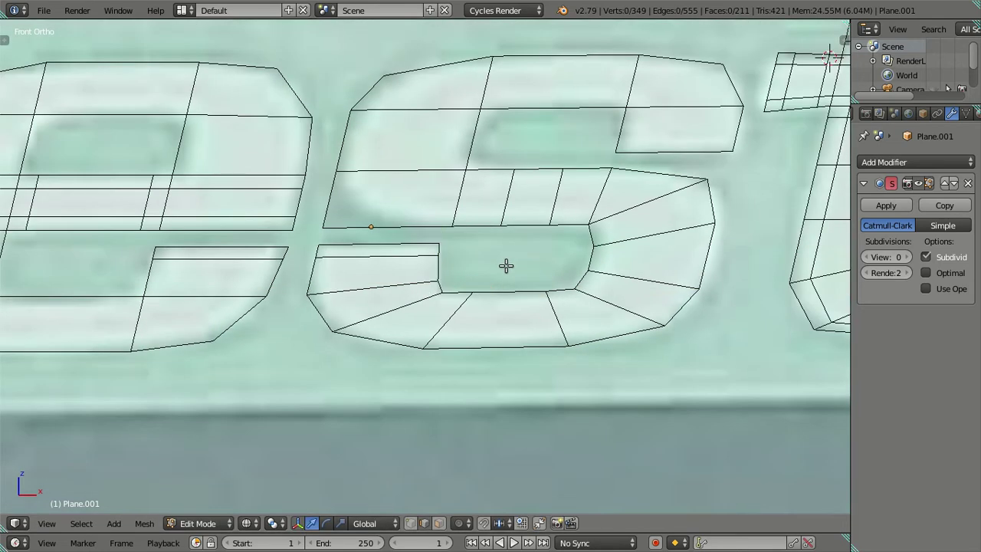
middle_click_drag(506, 266, 444, 319, "shift")
middle_click_drag(512, 268, 520, 284, "shift")
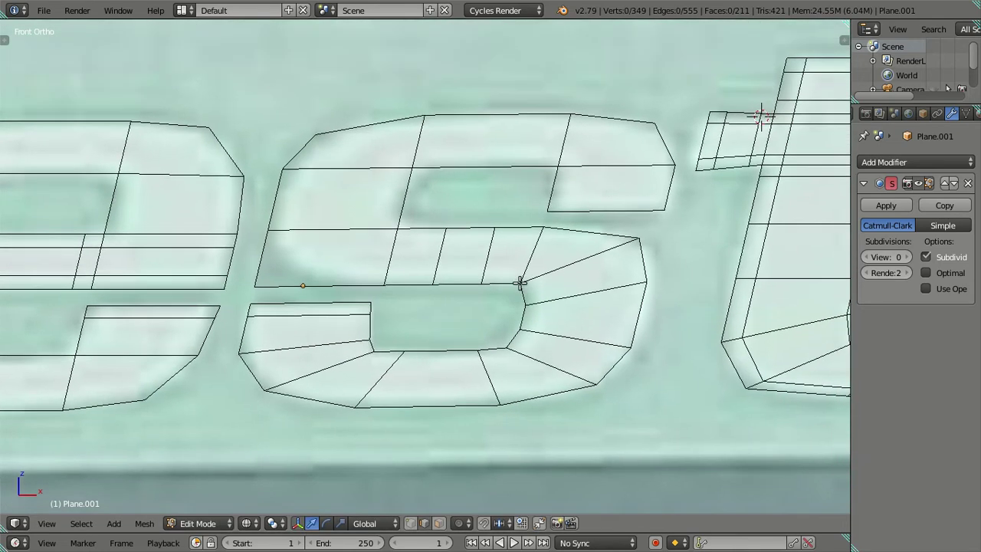
right_click(522, 287)
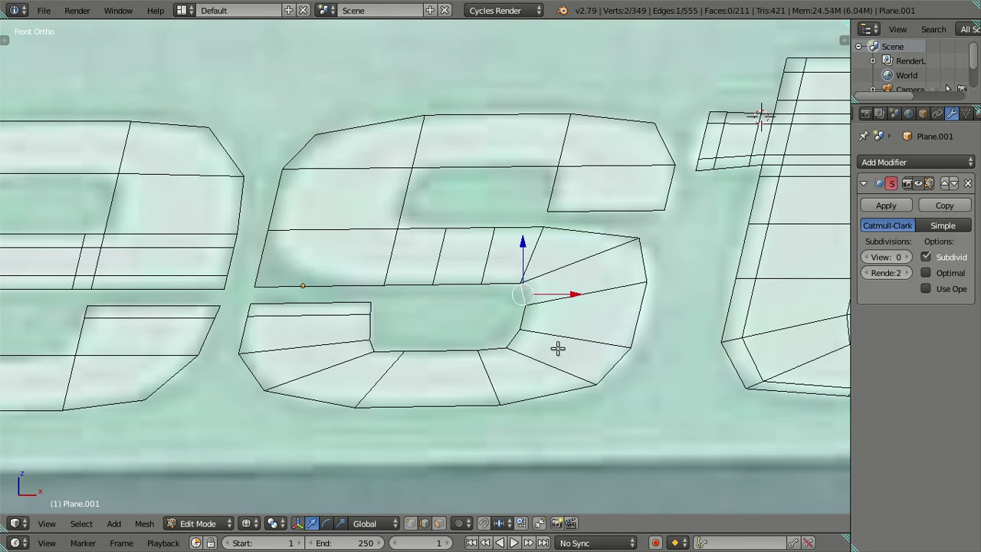
key("s")
right_click(546, 328)
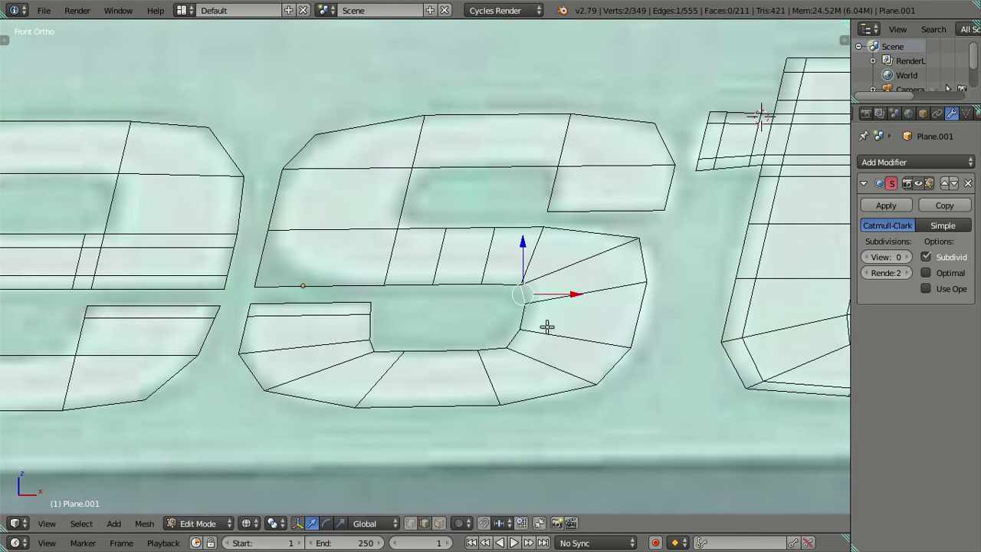
left_click_drag(524, 243, 531, 253)
key("s")
right_click(555, 333)
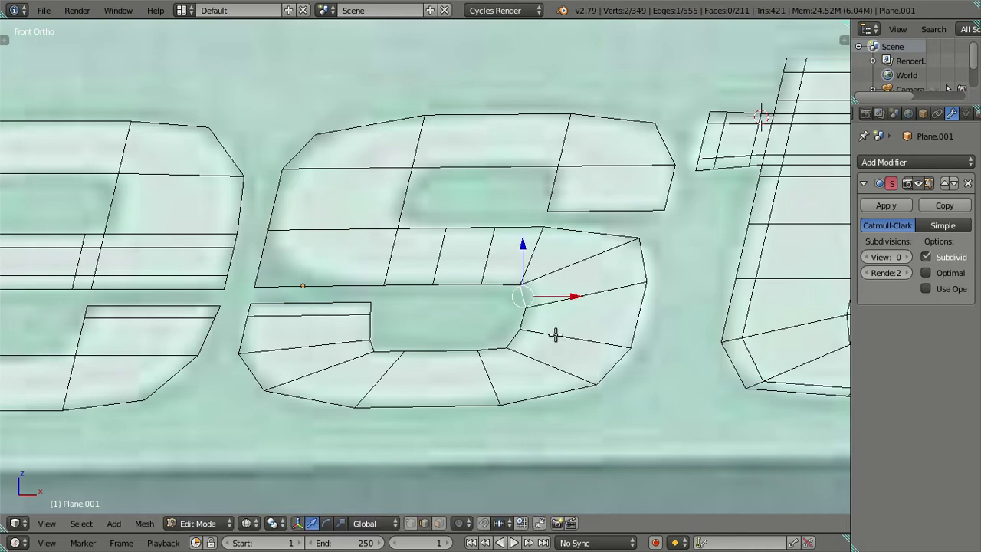
key("a")
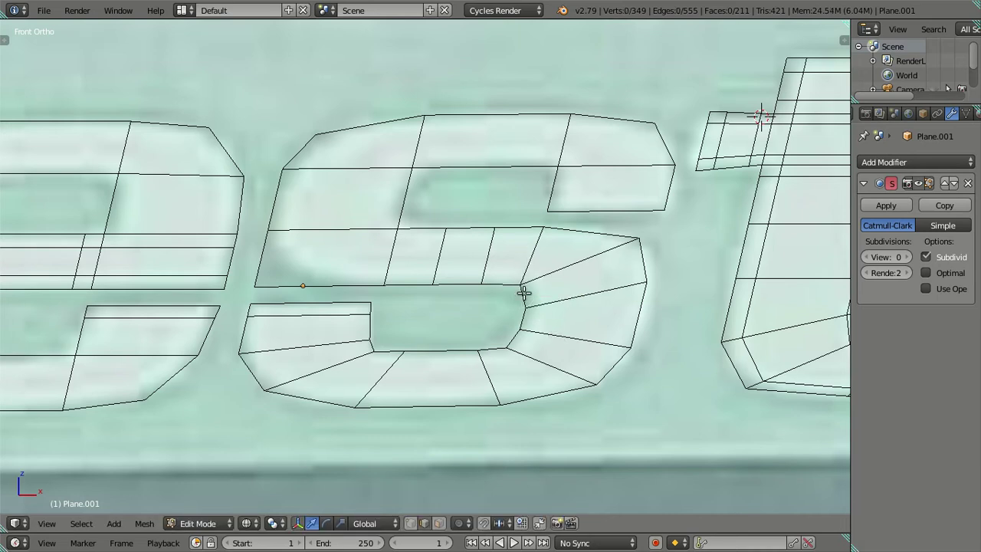
middle_click_drag(459, 283, 431, 300, "shift")
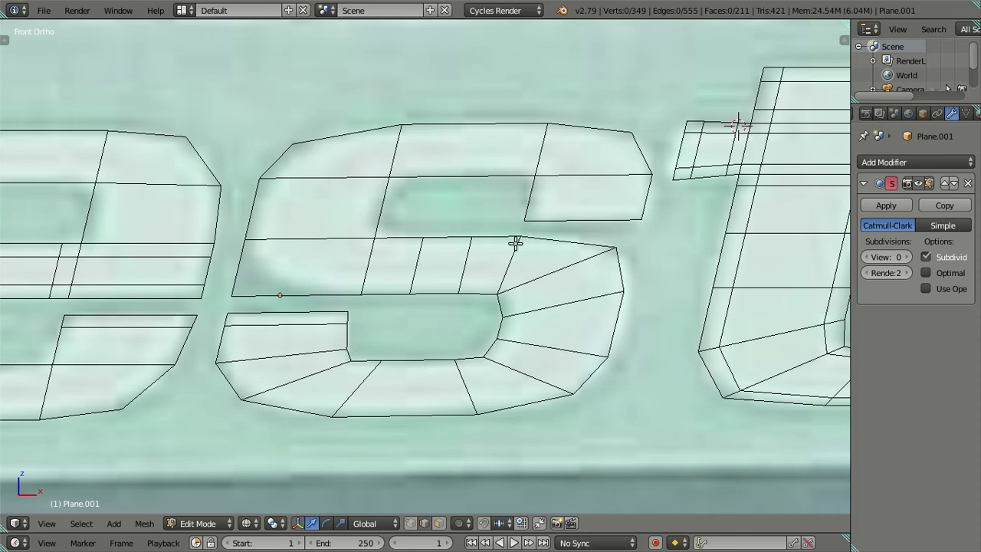
Knife a diagonal edge across the middle bar and dissolve the old joining edge.
key("k")
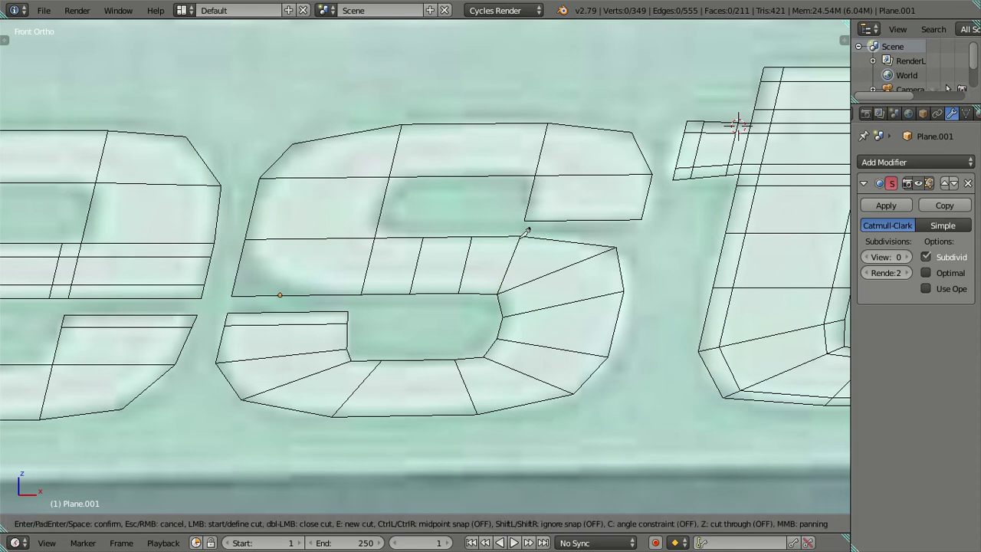
left_click(521, 234)
left_click(457, 292)
key("Return")
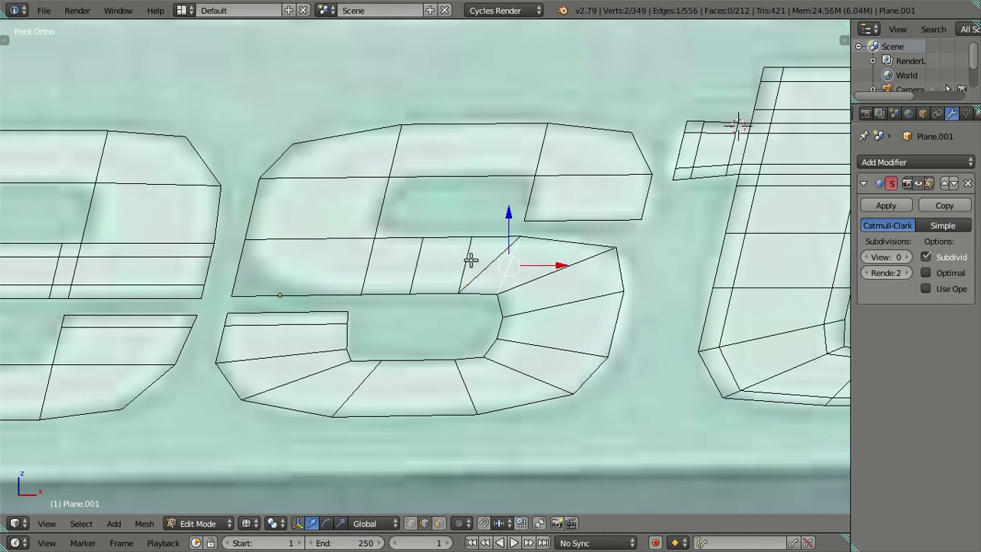
right_click(471, 260, "shift")
key("x")
left_click(544, 281)
middle_click_drag(444, 284, 462, 279, "shift")
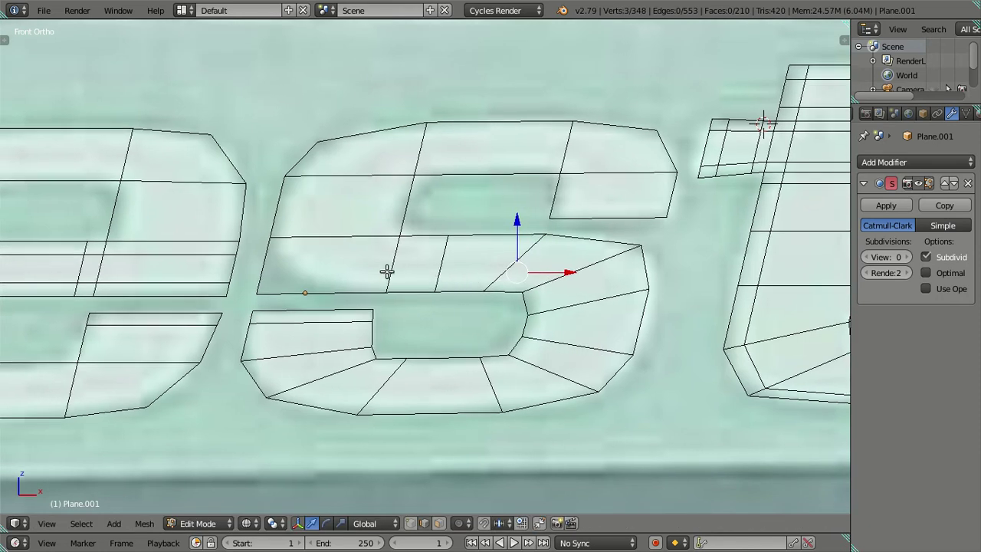
middle_click_drag(392, 264, 413, 265, "shift")
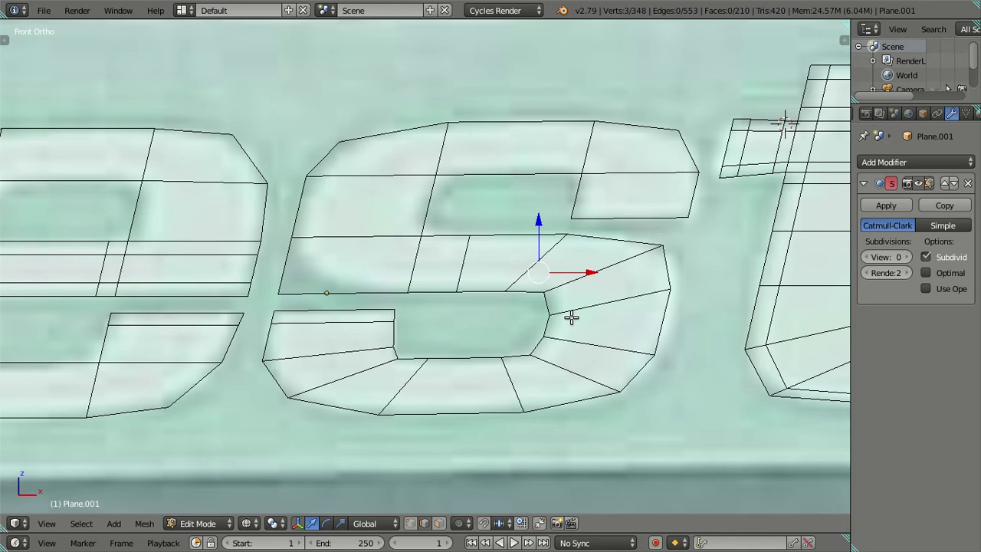
In face select mode, pick several upper-left and top faces of the 's'.
left_click(438, 523)
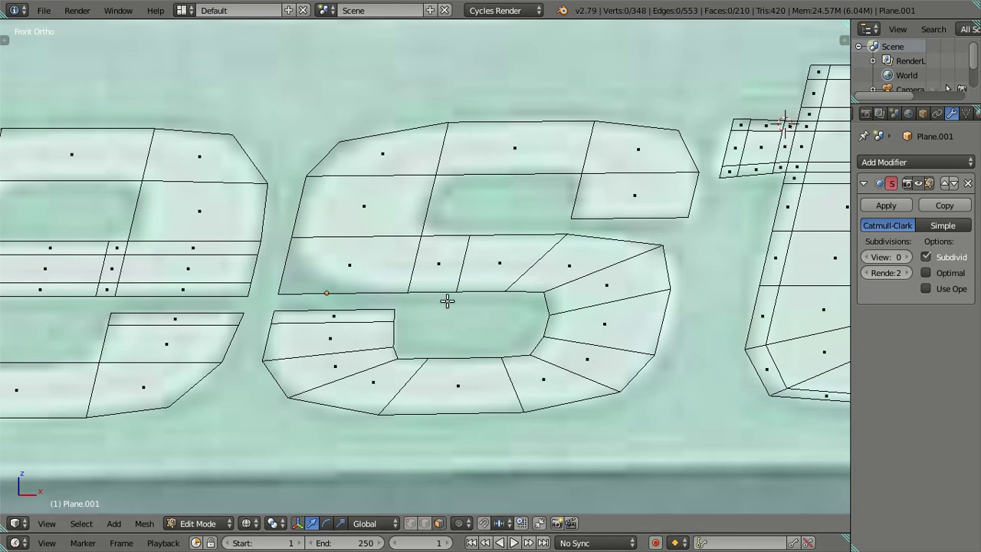
left_click(433, 265)
left_click(391, 265, "shift")
left_click(363, 207, "shift")
left_click(382, 155, "shift")
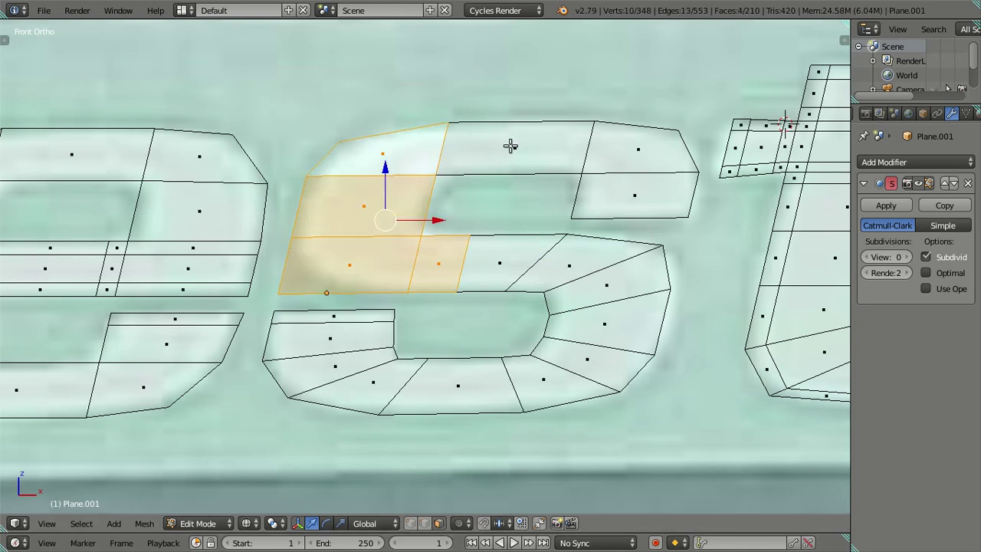
left_click(510, 146, "shift")
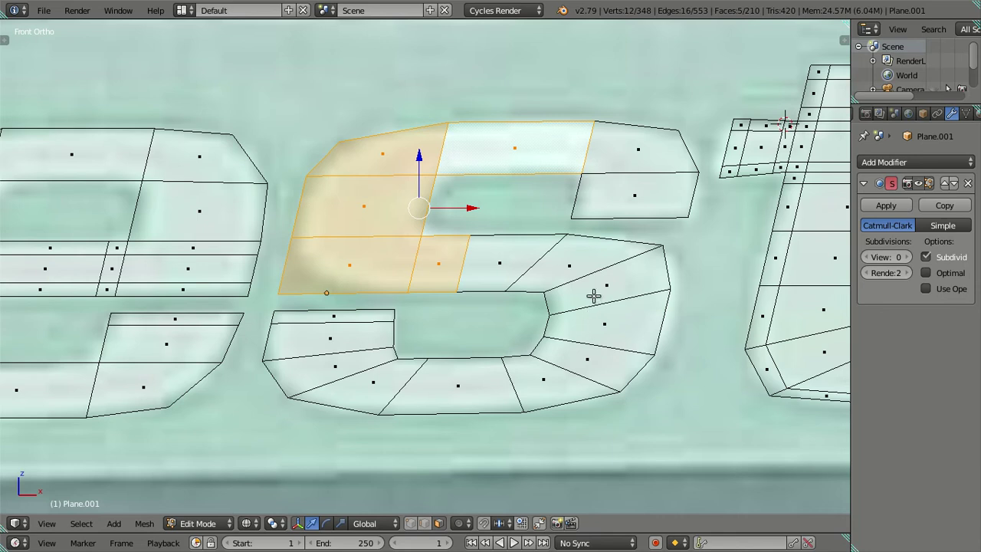
Select the lower curve faces from the right bend along the bottom to the left strip.
left_click(558, 267)
left_click(582, 296, "shift")
left_click(587, 315, "shift")
left_click(583, 354, "shift")
left_click(519, 385, "shift")
left_click(457, 387, "shift")
left_click(383, 387, "shift")
left_click(339, 366, "shift")
left_click(337, 337, "shift")
left_click(342, 314, "shift")
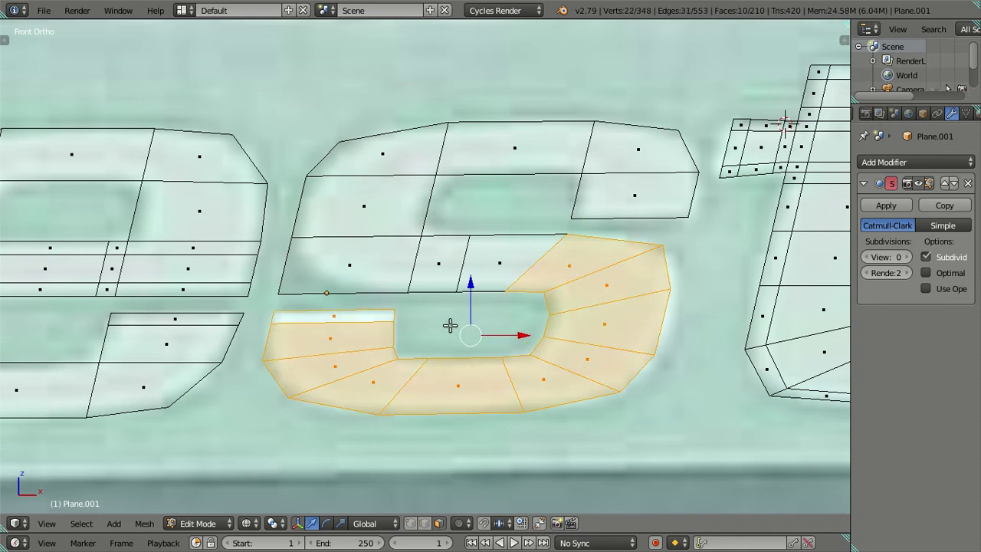
Duplicate the lower curve, rotate it 180° on Y, and move it up into place.
key("shift+d")
right_click(464, 276)
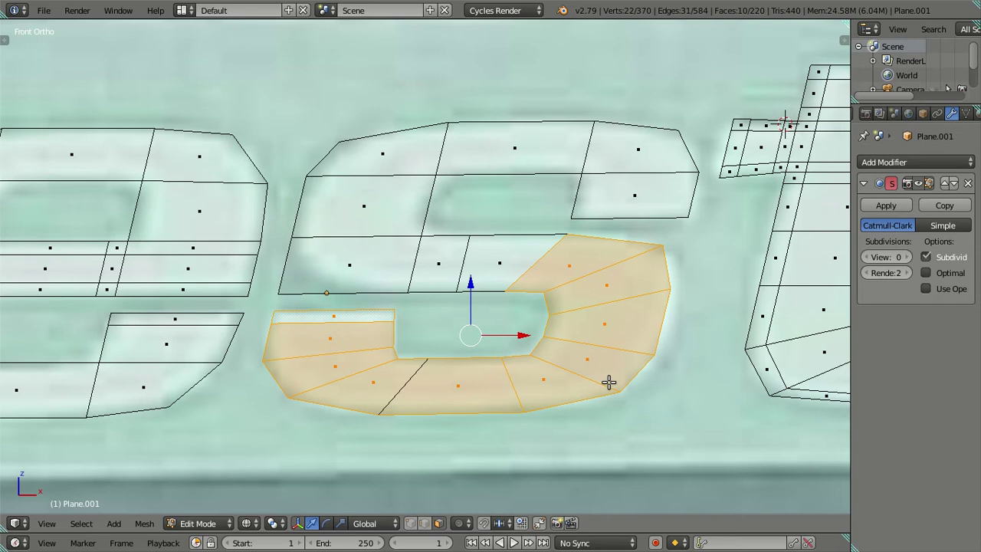
type("ry1")
type("80")
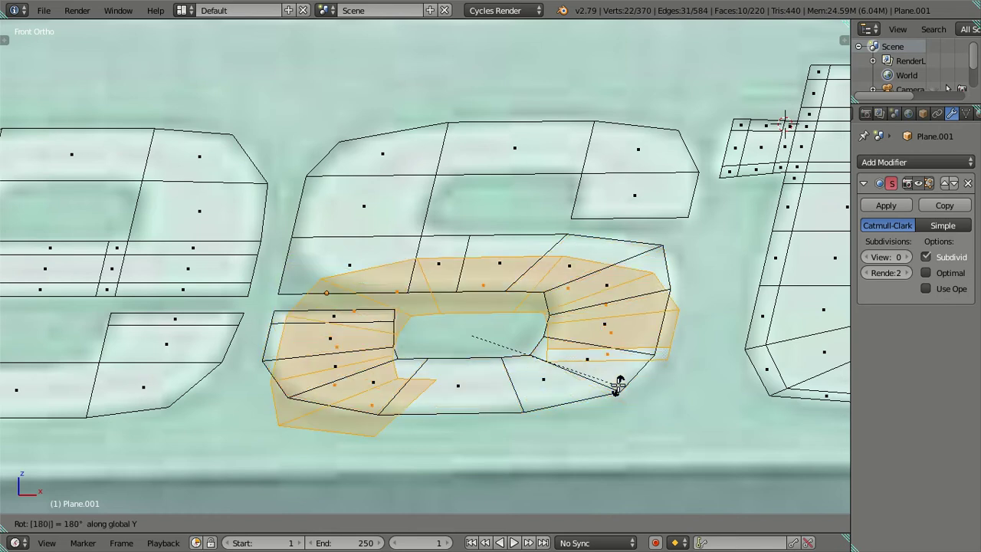
key("Return")
mouse_move(473, 261)
left_mouse_down()
mouse_move(497, 151)
mouse_move(508, 146)
left_mouse_up()
left_click_drag(522, 194, 538, 191)
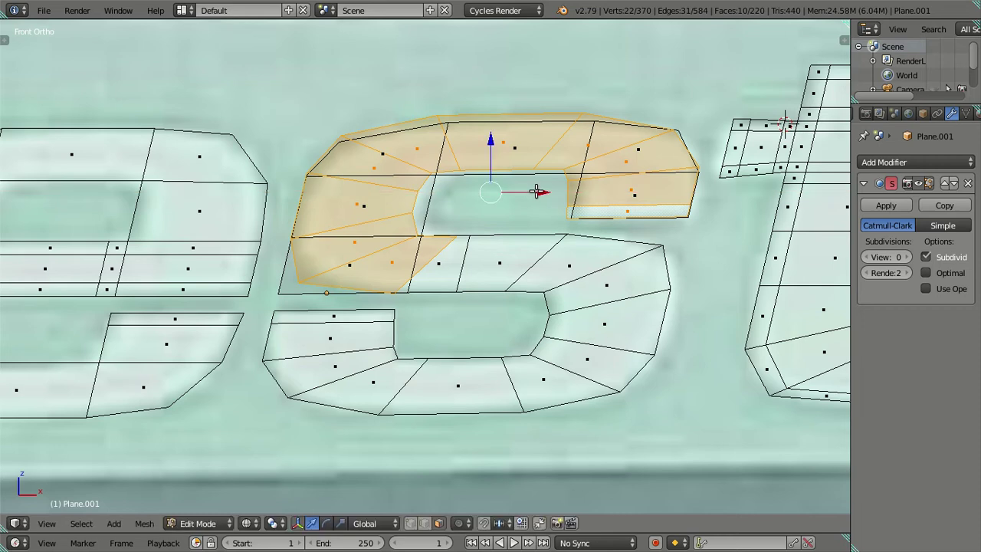
left_click_drag(493, 140, 505, 139)
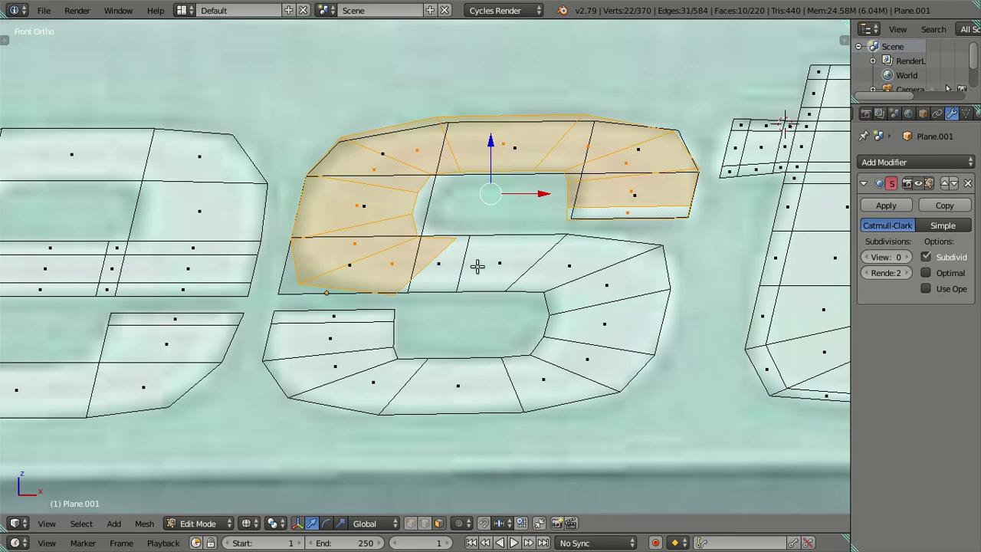
key("z")
key("z")
Attempt to delete the old faces under the copy, then undo the deletion.
key("a")
key("l")
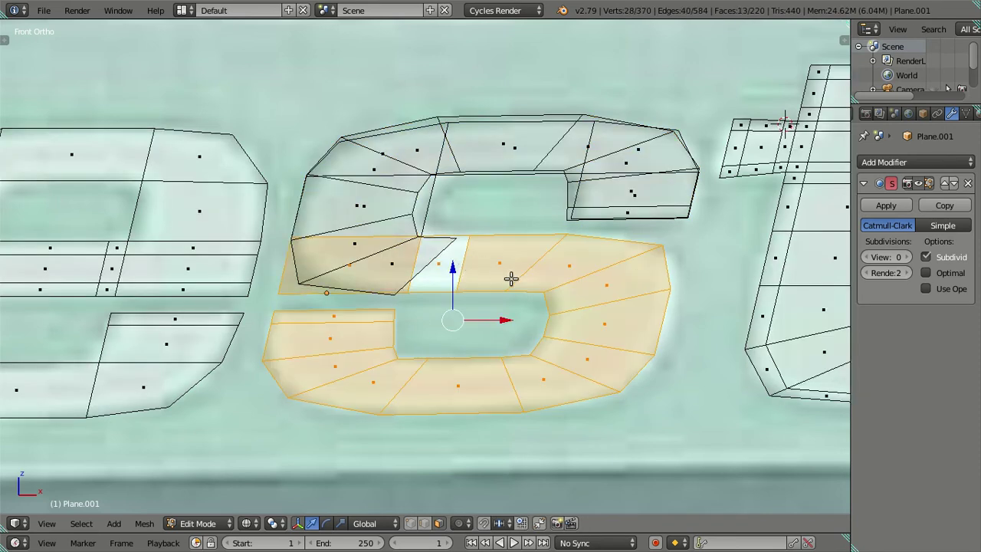
mouse_move(580, 266)
middle_mouse_down()
mouse_move(591, 306)
mouse_move(576, 355)
mouse_move(508, 381)
mouse_move(382, 378)
mouse_move(329, 361)
mouse_move(329, 313)
mouse_move(482, 311)
middle_mouse_up()
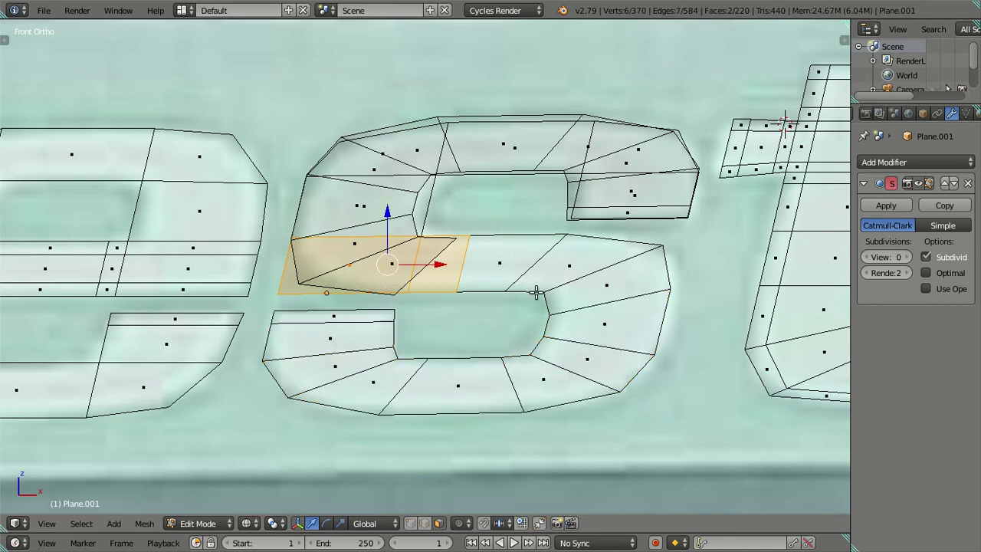
key("x")
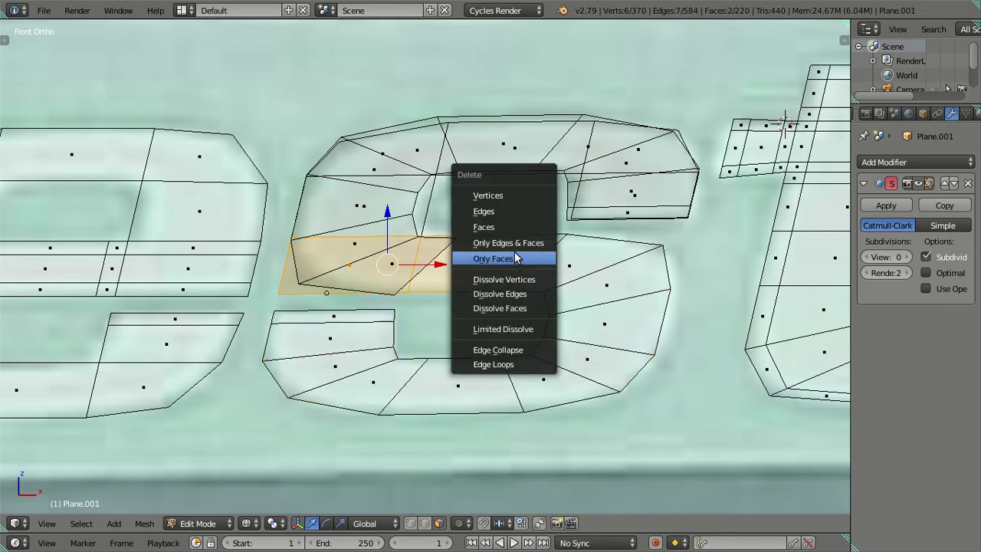
left_click(512, 225)
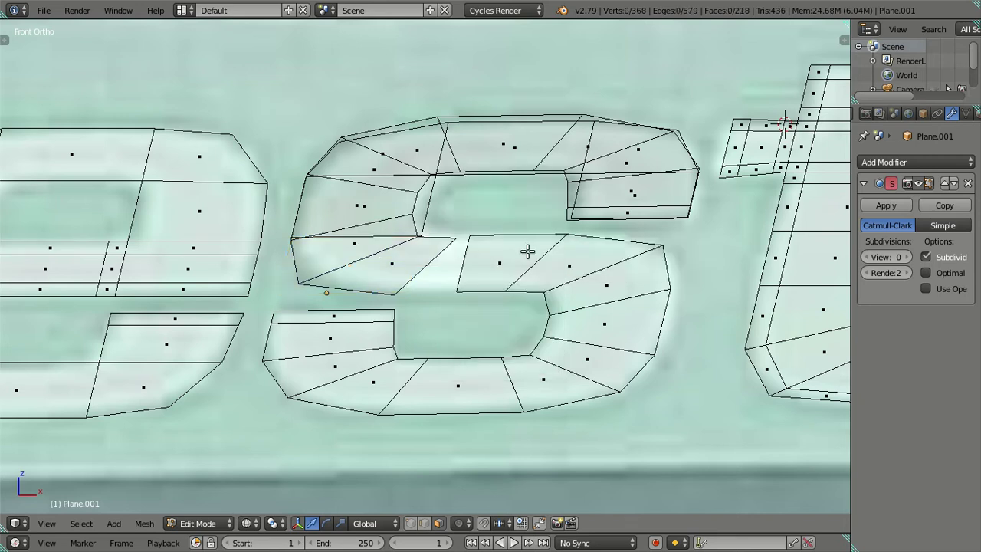
key("ctrl+z")
key("ctrl+z")
key("ctrl+z")
key("ctrl+z")
key("ctrl+z")
key("ctrl+z")
key("ctrl+z")
key("ctrl+z")
Select the connected mesh, brush off the lower curve faces, and delete the old upper faces.
right_click(583, 291)
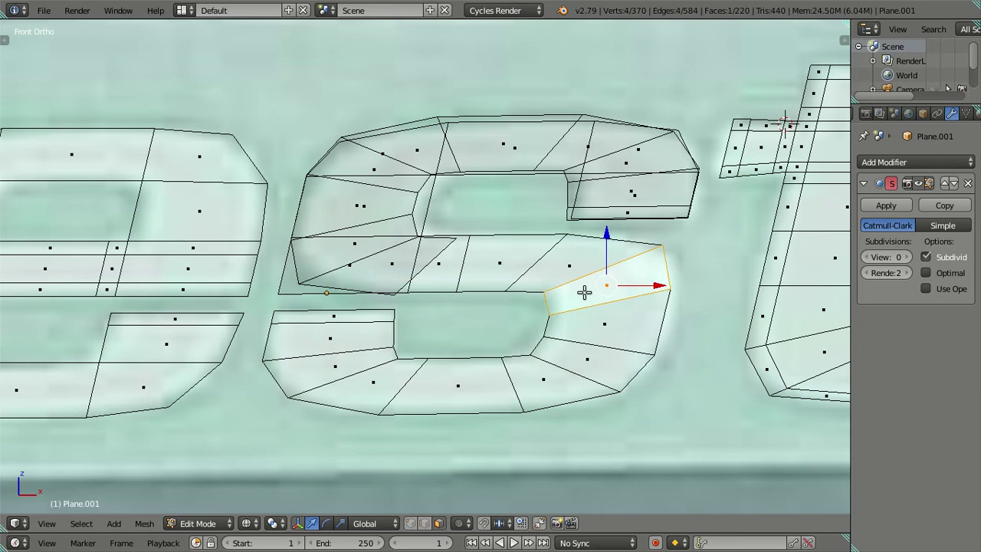
key("ctrl+l")
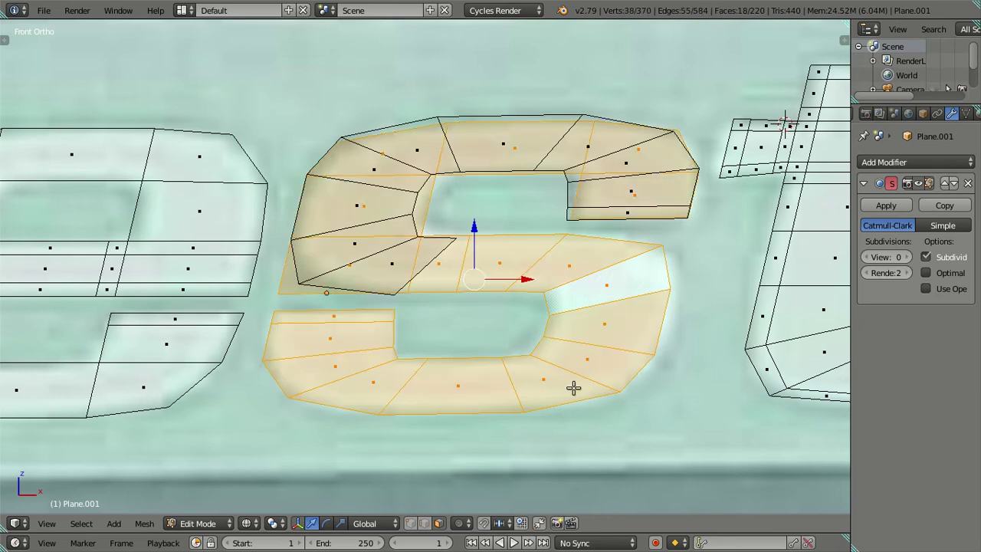
key("c")
mouse_move(591, 284)
middle_mouse_down()
mouse_move(466, 394)
mouse_move(351, 390)
mouse_move(317, 406)
mouse_move(478, 297)
middle_mouse_up()
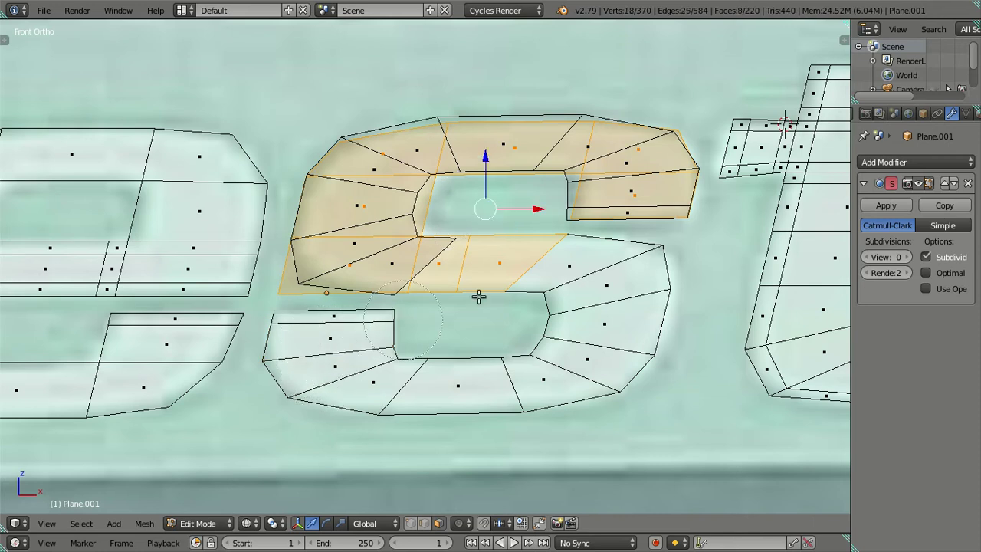
middle_click(525, 269)
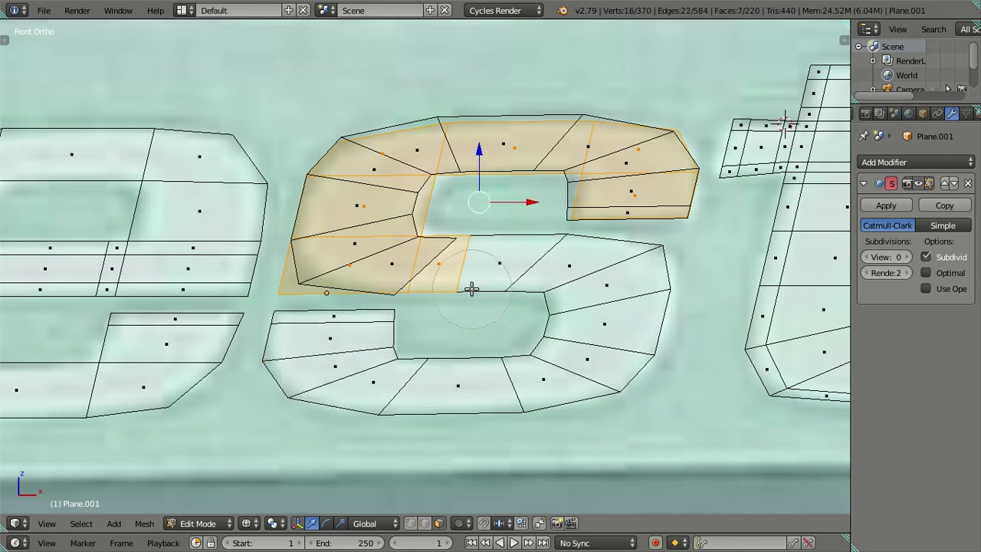
key("x")
left_click(543, 286)
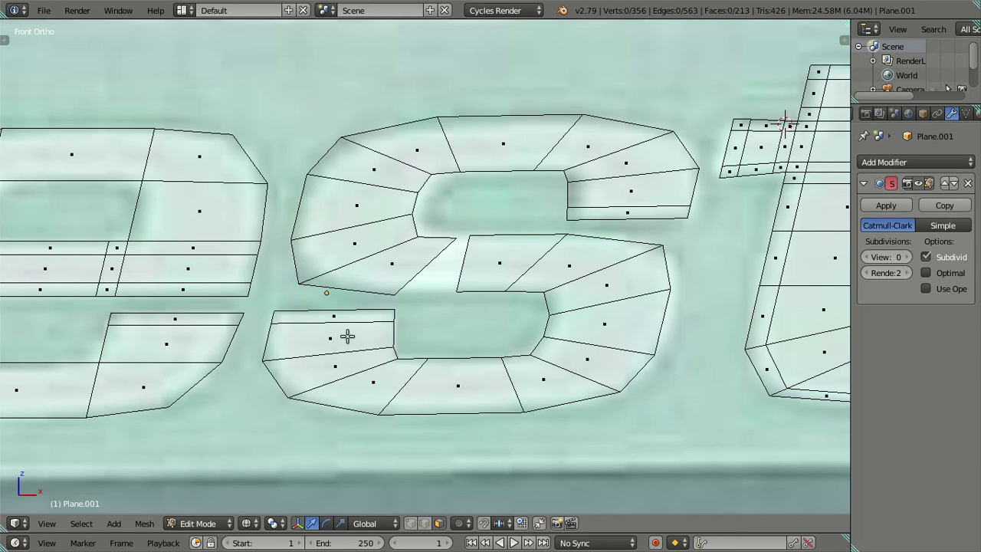
In edge mode, rotate and shift the left edge of the 's' and nudge its lower vertex.
left_click(424, 523)
right_click(296, 258)
key("r")
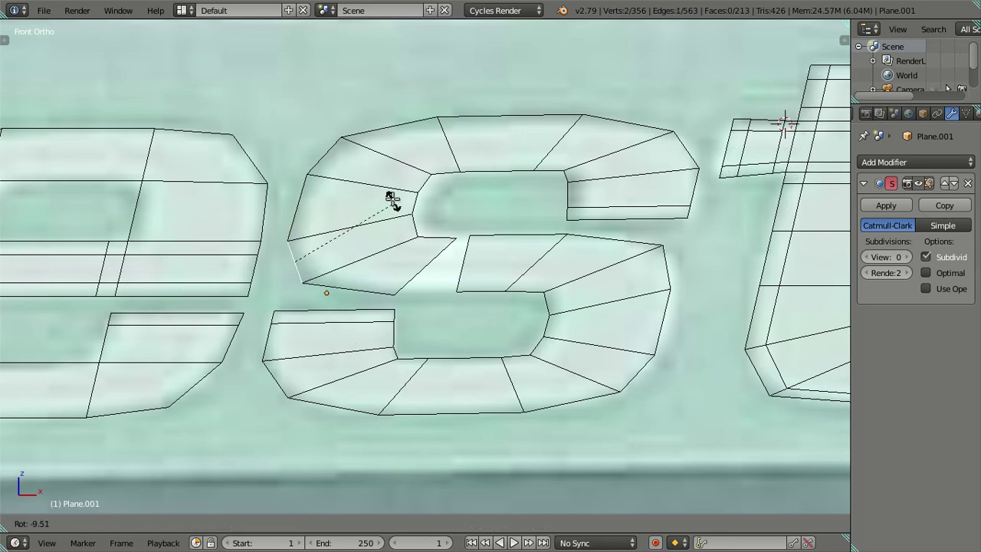
left_click(384, 217)
key("g")
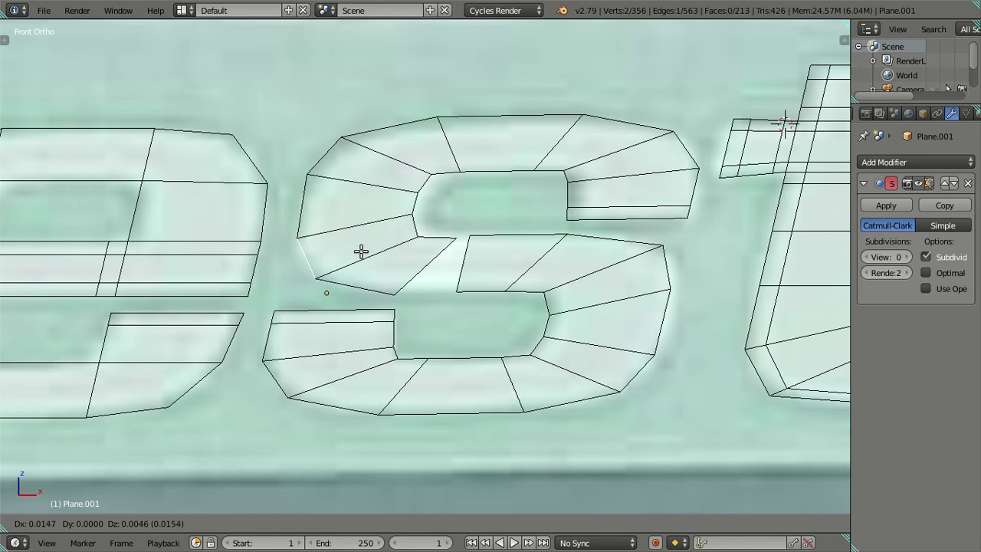
left_click(354, 243)
right_click(357, 284, "shift")
left_click_drag(328, 222, 328, 221)
left_click_drag(372, 268, 375, 270)
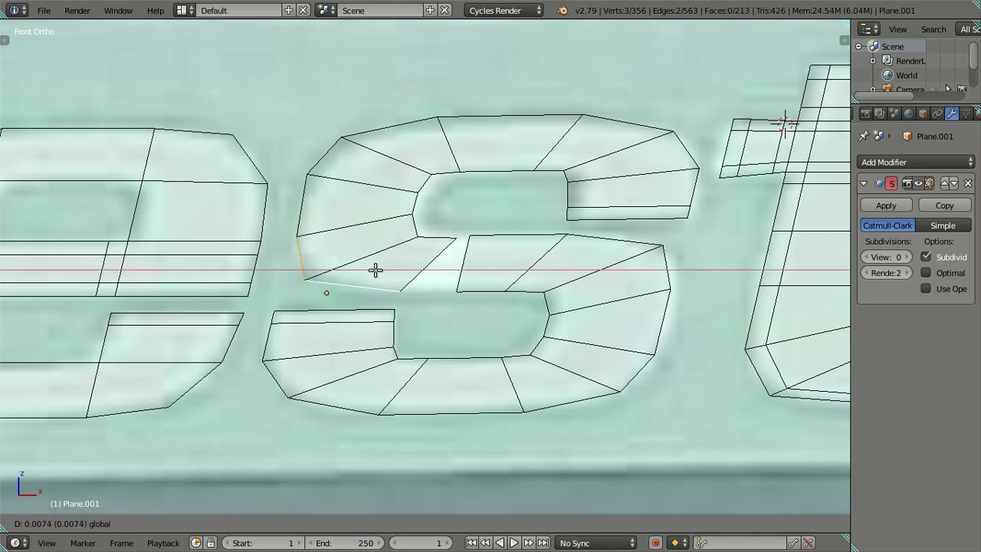
Move the top-left corner edge right and down, and lower the top edge vertically.
right_click(334, 157)
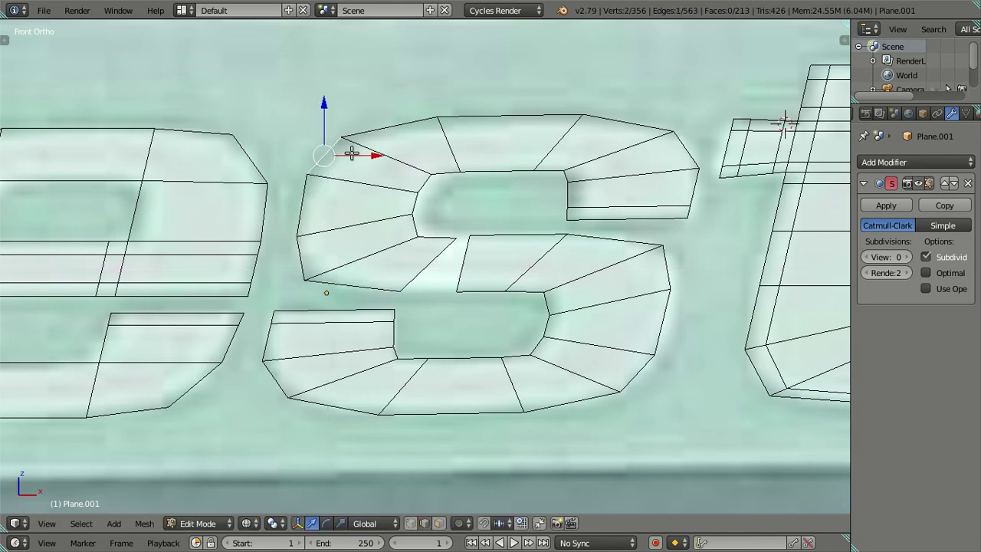
key("g")
left_click(386, 175)
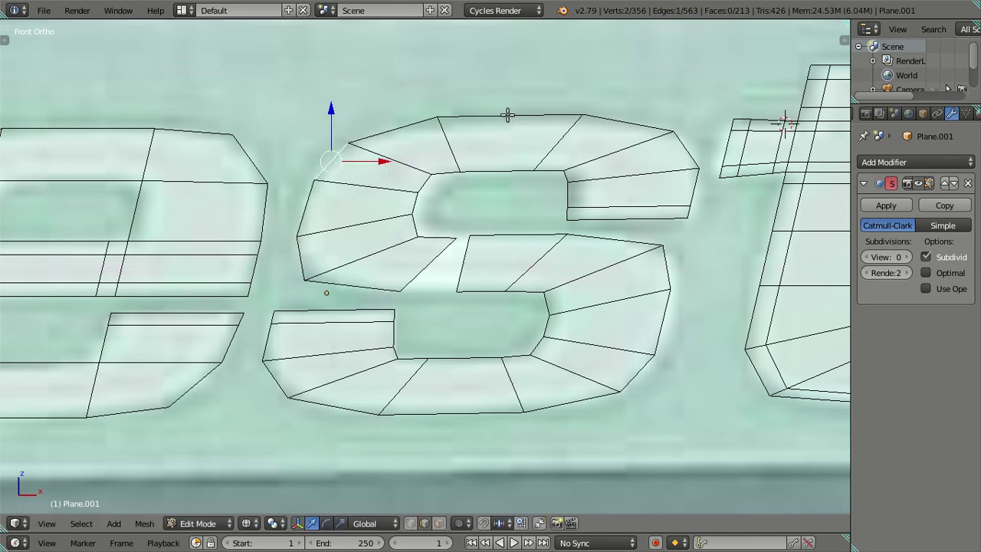
right_click(513, 107)
key("g")
key("z")
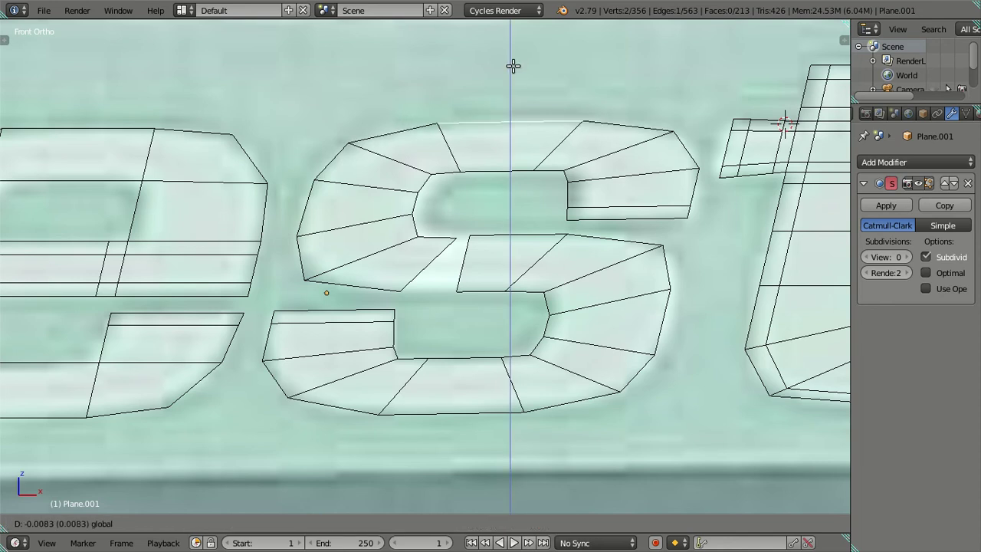
left_click(531, 99)
Select the two facing inner edges at the middle of the 's'.
key("a")
right_click(436, 266)
right_click(458, 265, "shift")
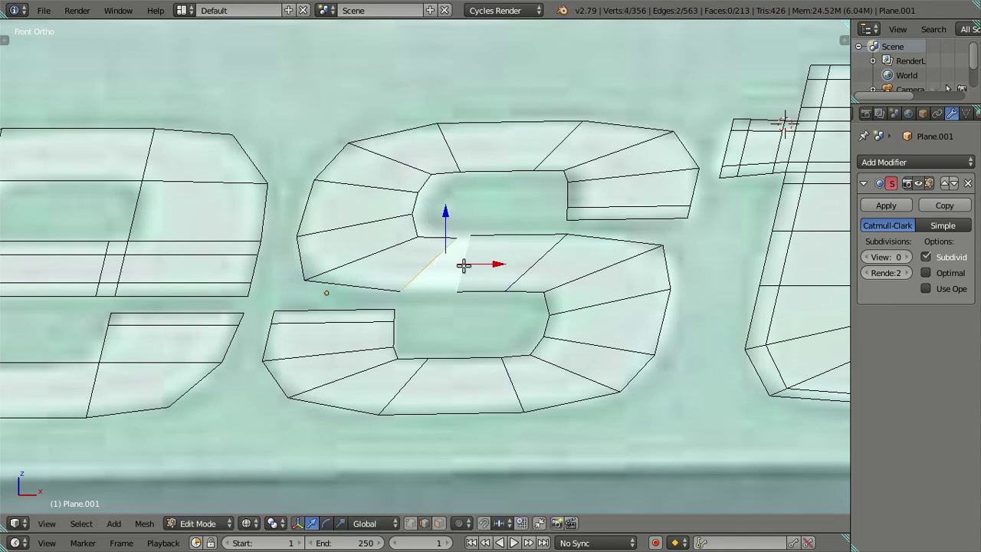
Fill the face between the inner edges, then dissolve the extra edge from the middle bar.
key("f")
key("a")
right_click(440, 260)
key("x")
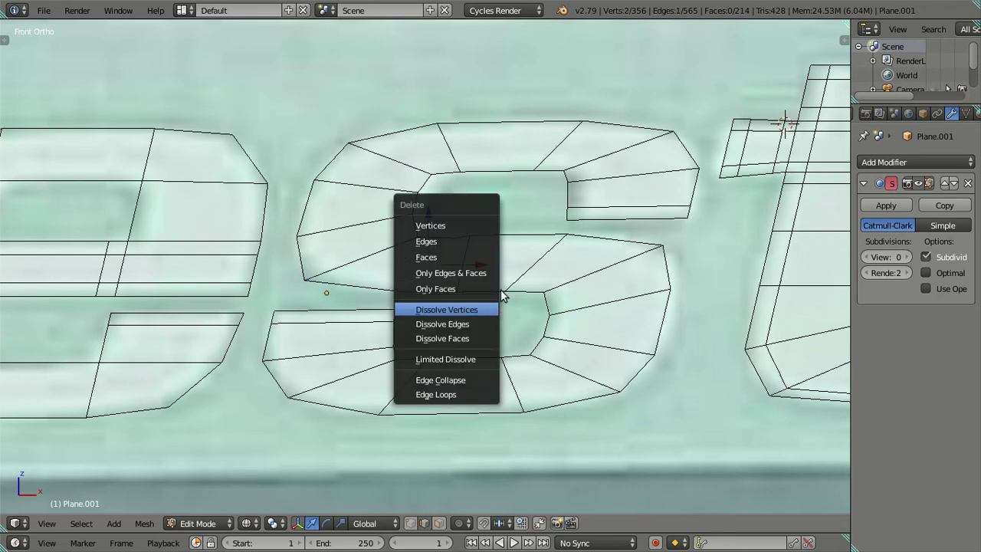
key("Escape")
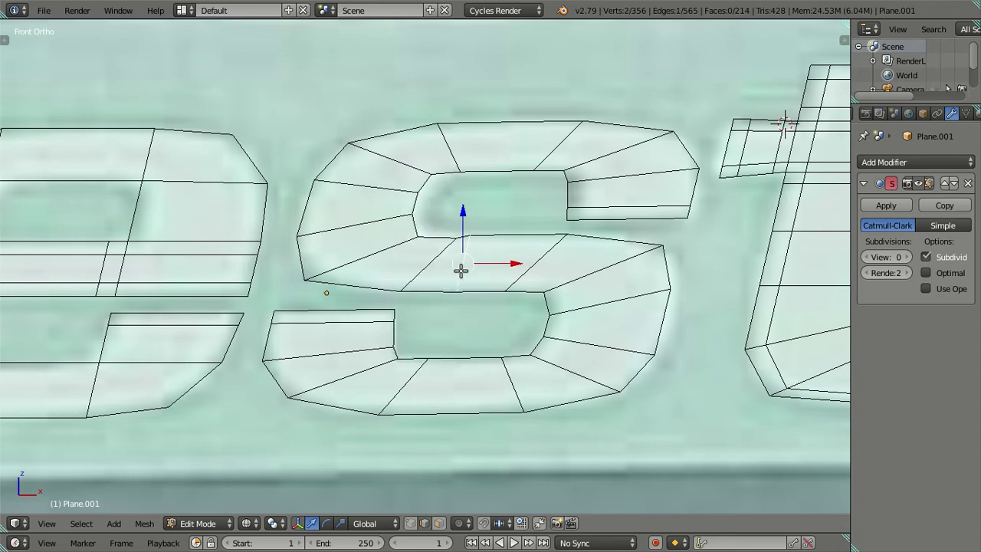
key("x")
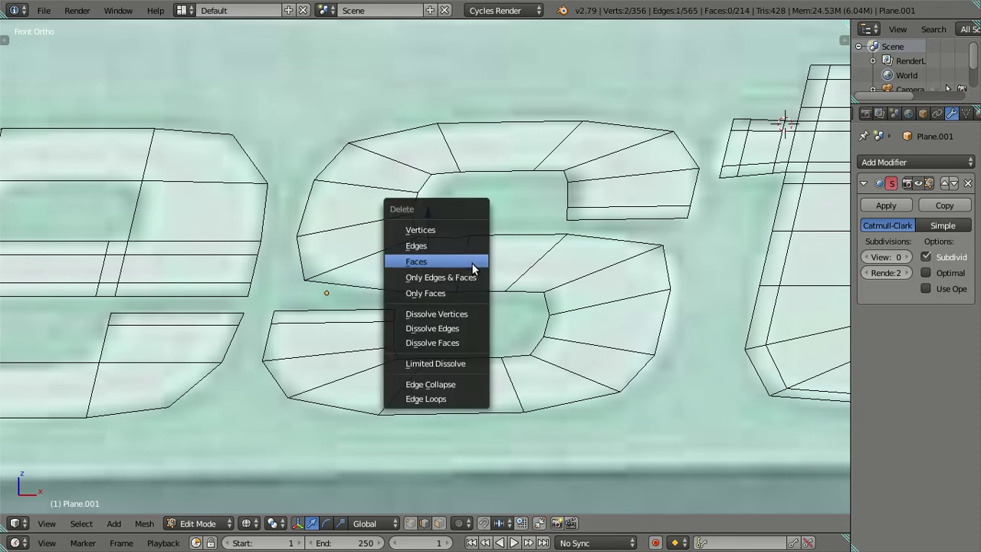
left_click(462, 315)
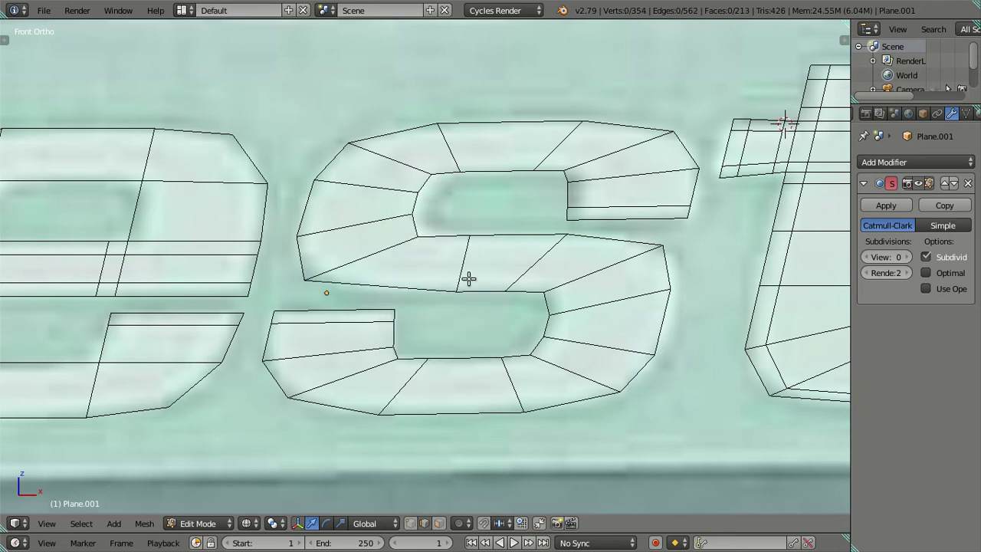
Shift a middle-bar edge horizontally, reposition it, and resize it to fit the photo.
right_click(468, 269)
key("g")
key("x")
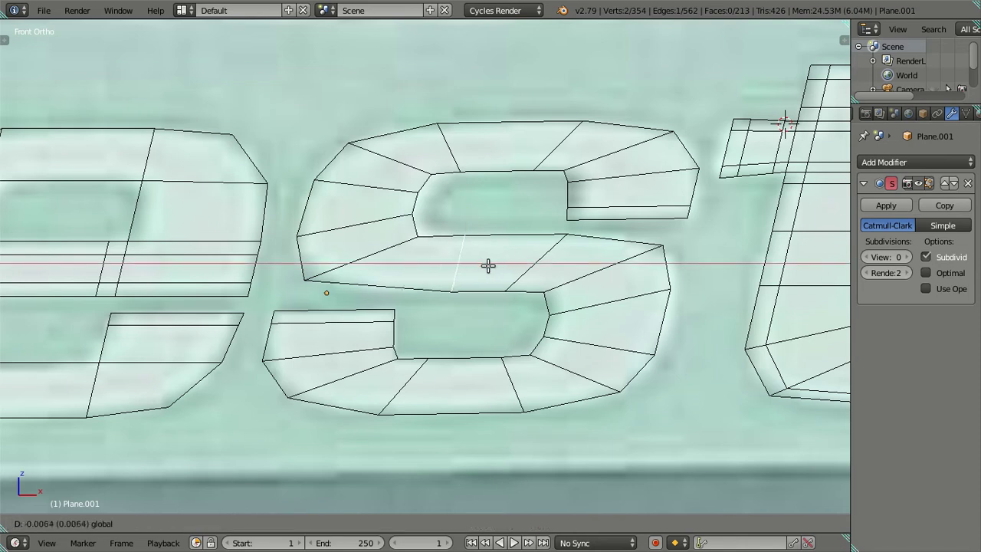
left_click(473, 265)
key("g")
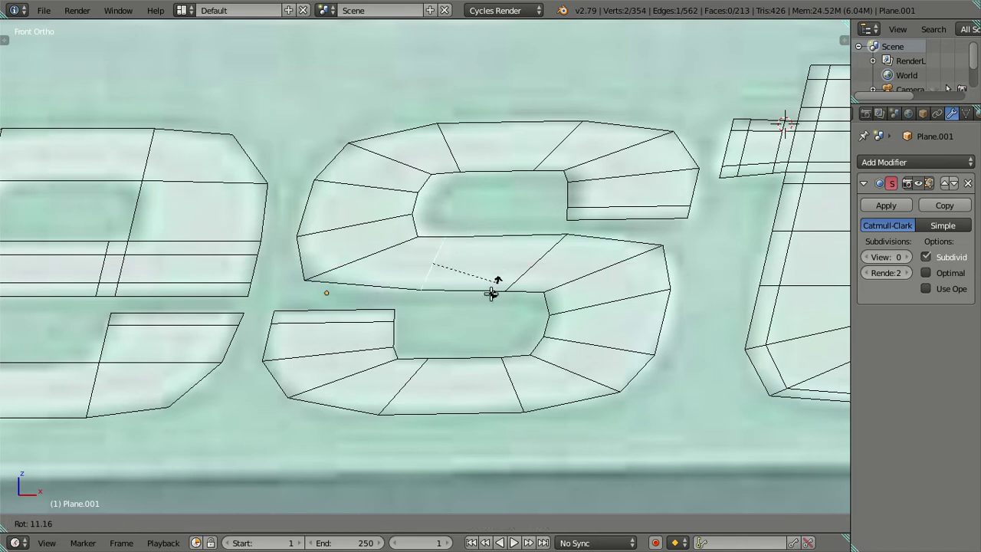
left_click(485, 294)
key("s")
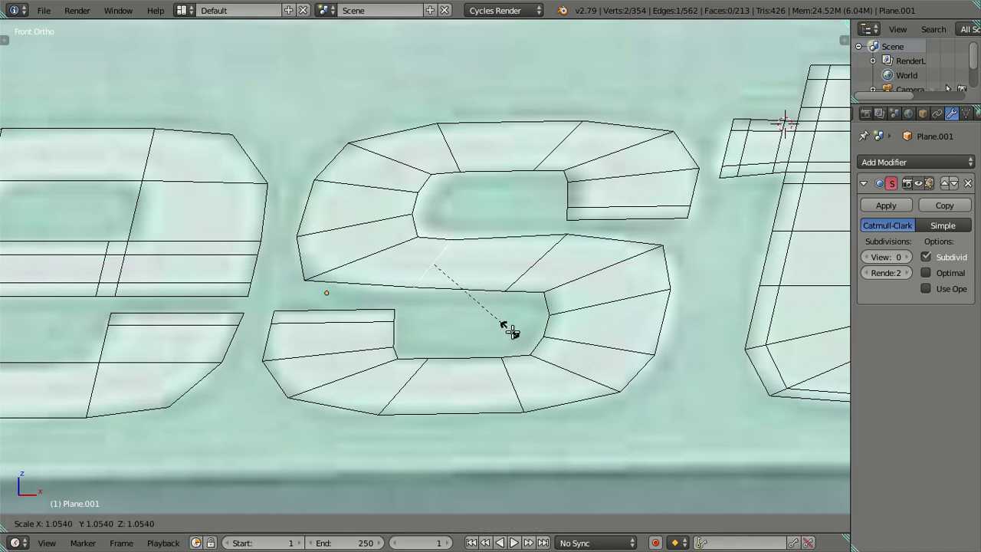
left_click(517, 338)
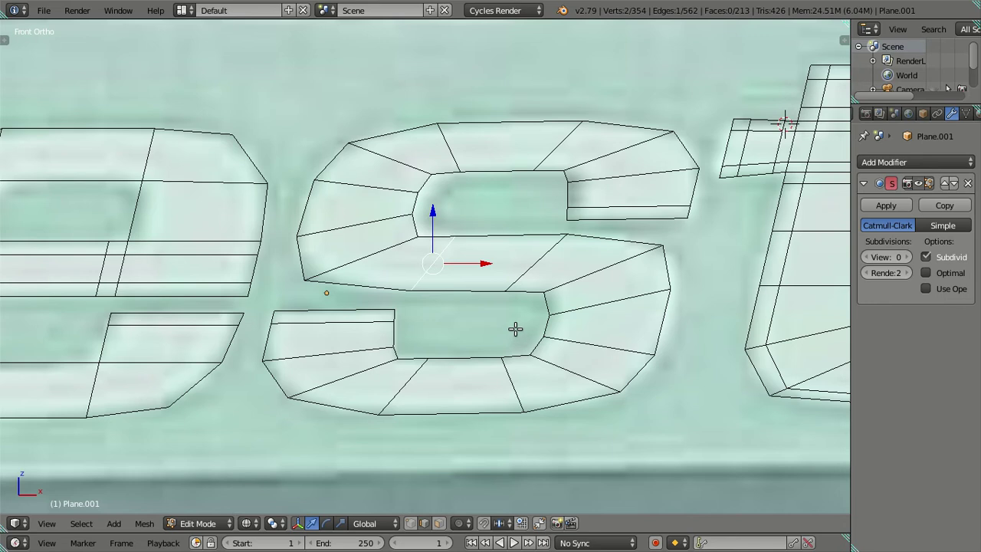
Shorten the middle bar's lower-left edge slightly and nudge it a little to the right.
right_click(346, 255)
key("s")
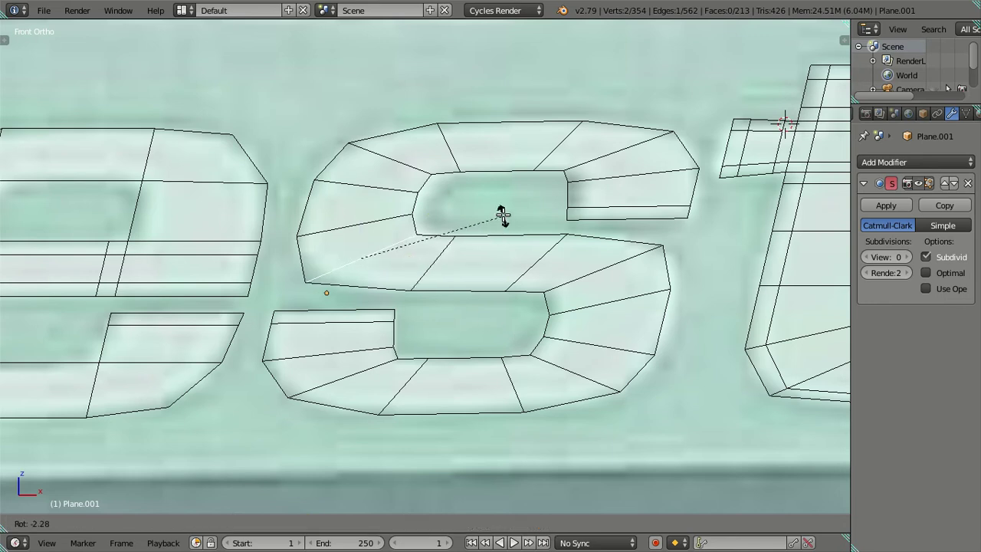
right_click(501, 213)
key("s")
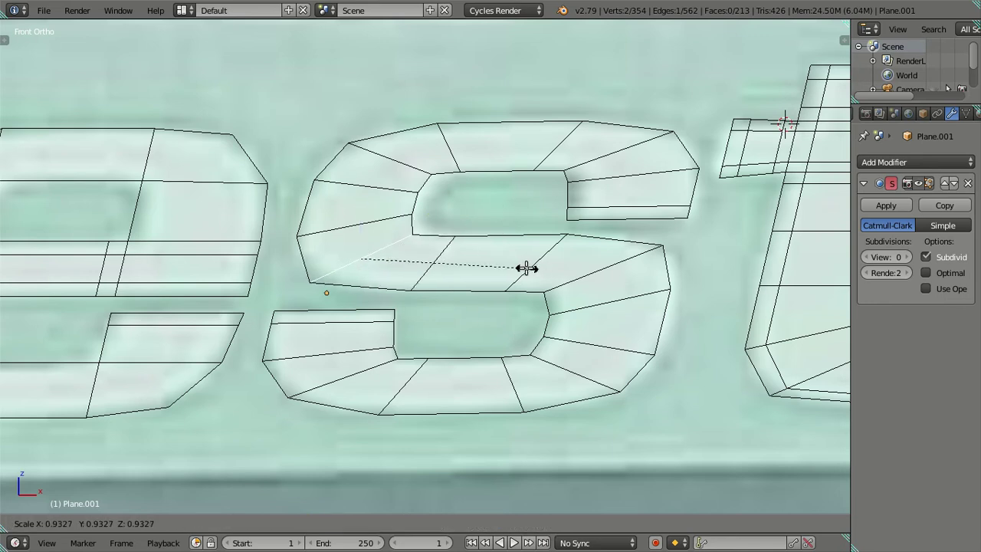
left_click(528, 269)
key("g")
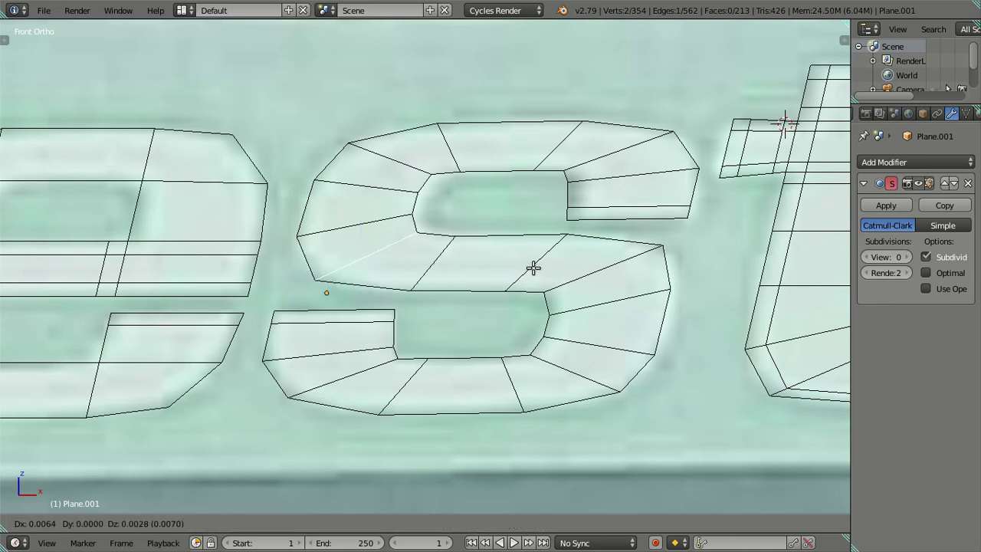
left_click(533, 268)
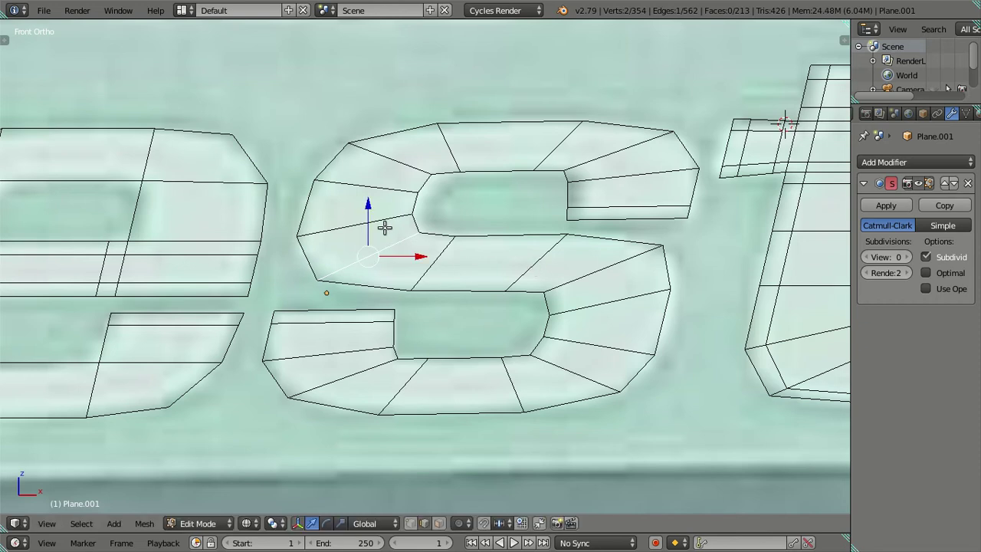
Rescale the edge at the bar's right side, trying and then undoing a rotation.
key("a")
right_click(591, 270)
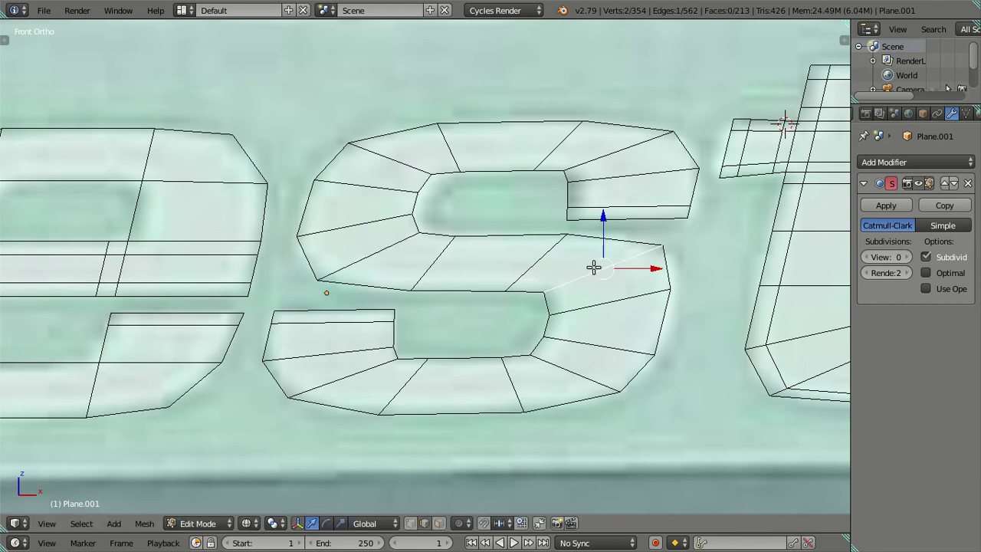
key("s")
left_click(696, 254)
key("r")
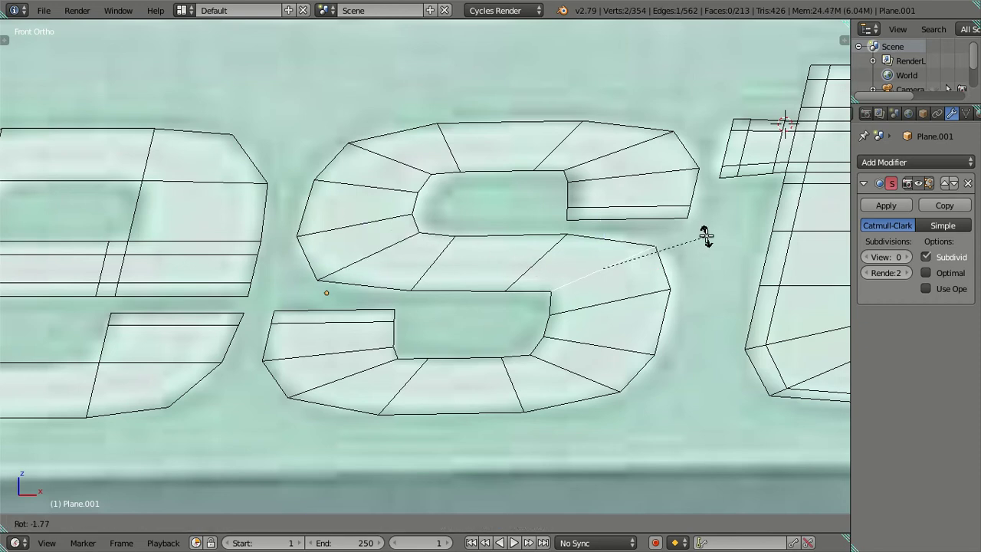
left_click(702, 233)
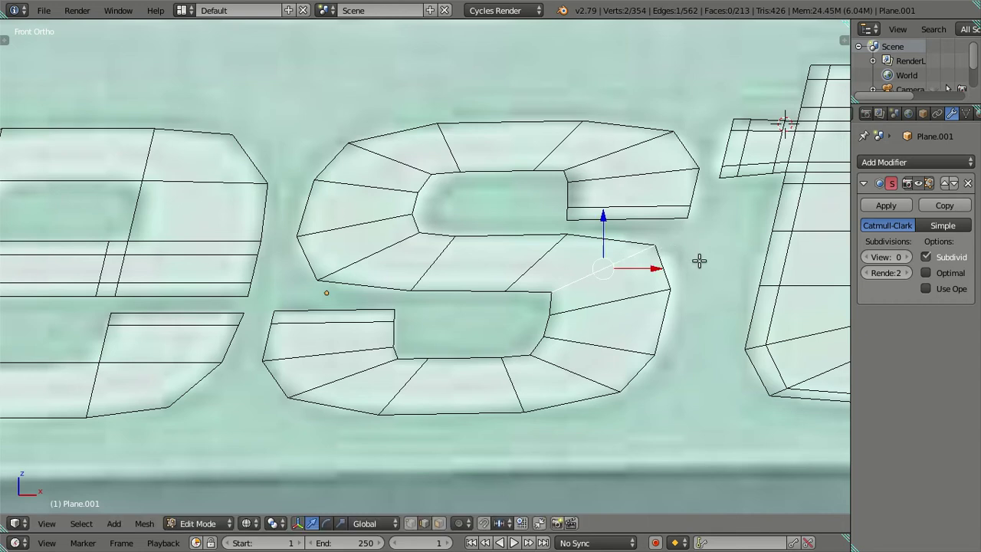
key("ctrl+z")
Fine-tune that right-side edge's size, then slide a neighbouring bar edge slightly left.
key("s")
left_click(699, 287)
key("s")
left_click(703, 302)
key("s")
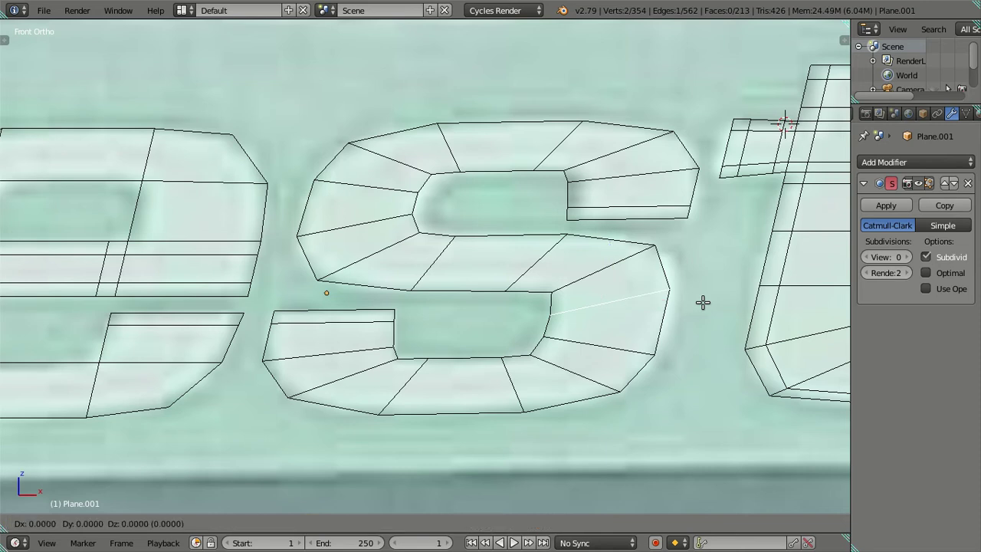
left_click(703, 303)
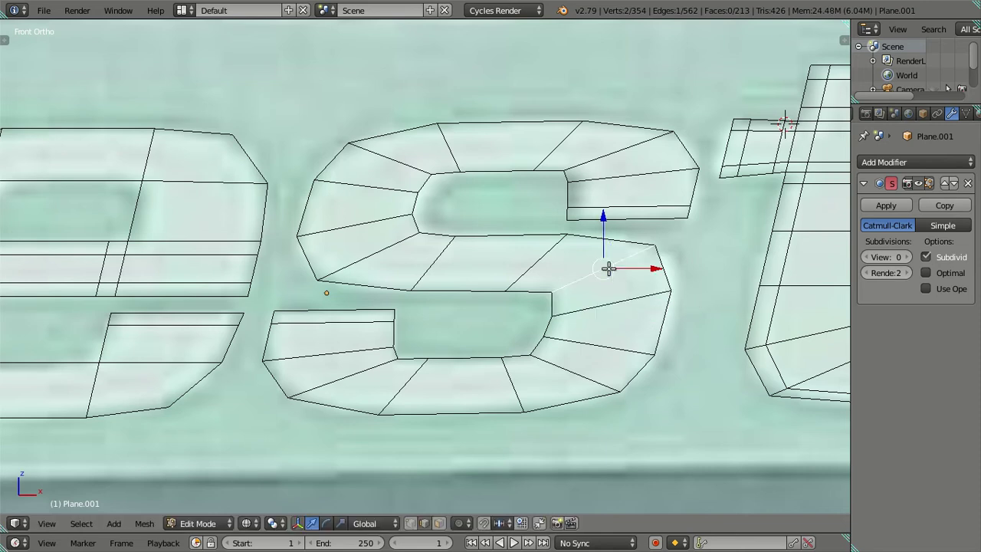
right_click(558, 256)
left_click_drag(580, 262, 574, 261)
Shift the upper tip's top edge left and stretch and nudge its lower edge.
key("a")
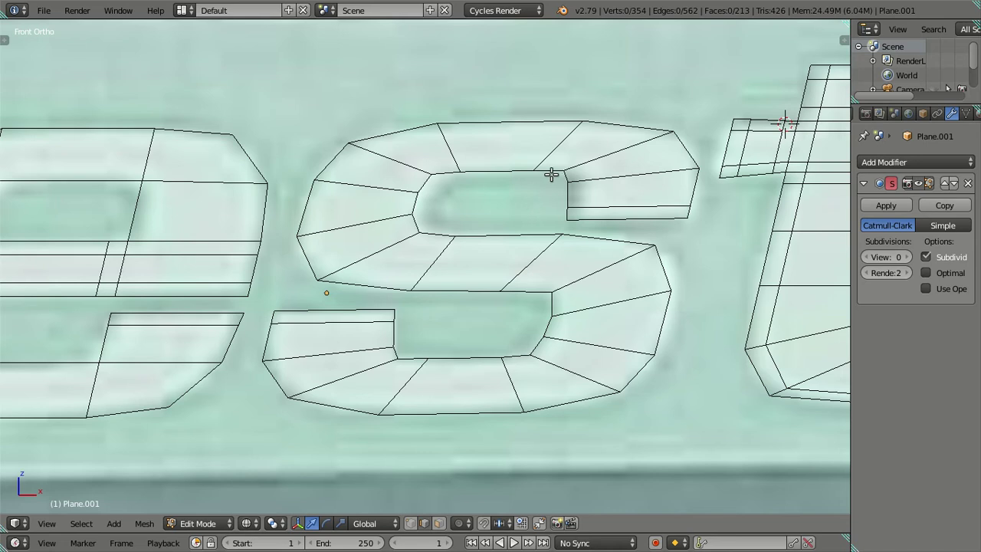
right_click(567, 172)
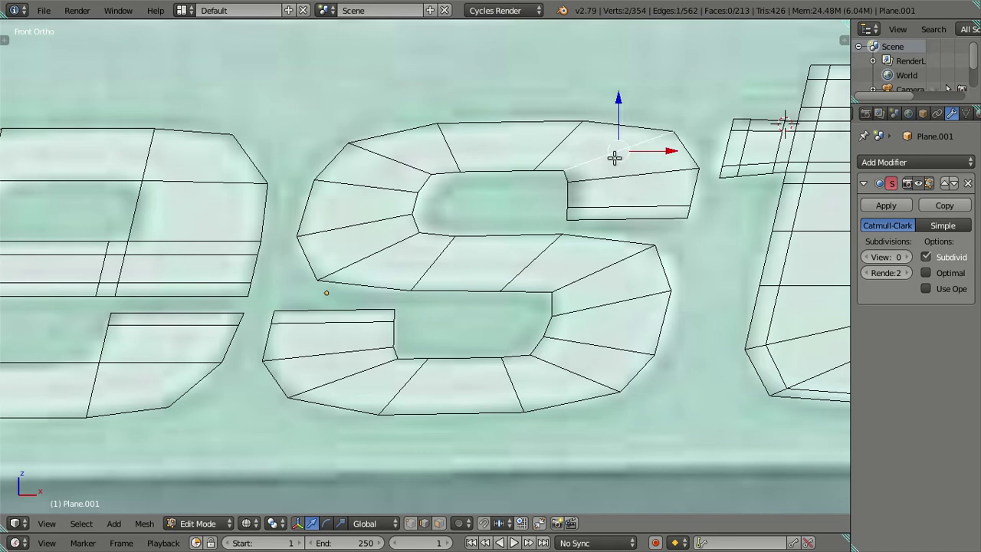
left_click_drag(671, 144, 667, 145)
right_click(693, 180)
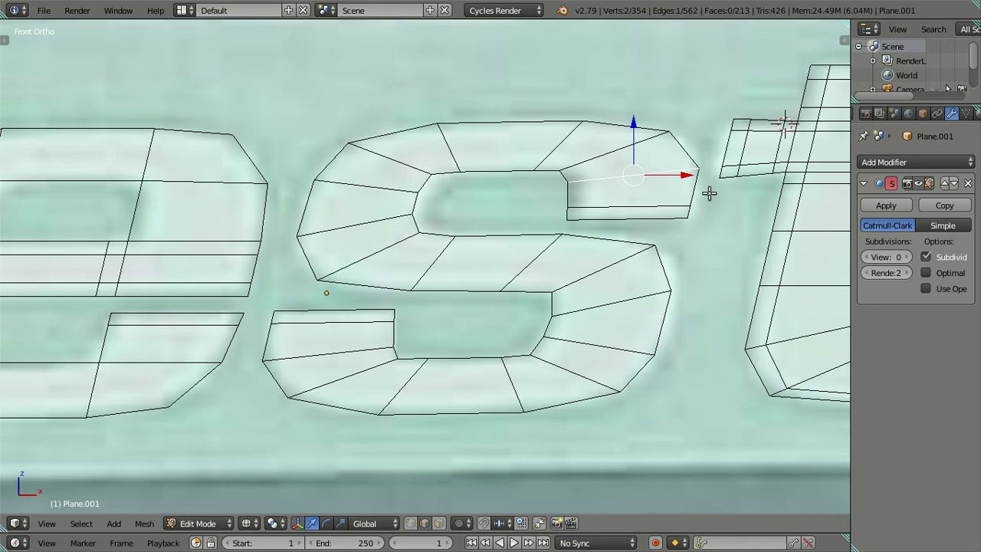
key("s")
left_click(703, 192)
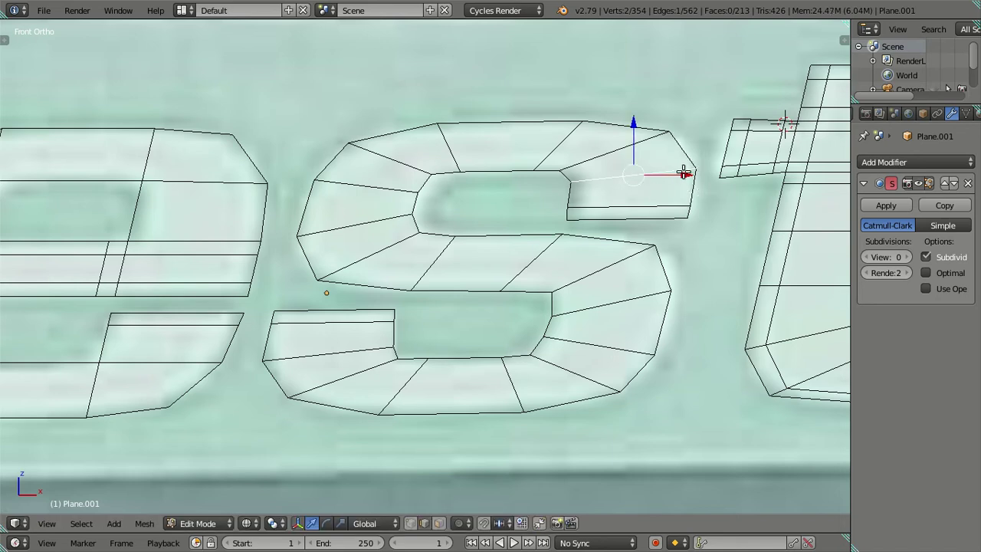
left_click_drag(686, 174, 683, 171)
Move the edges at the end of the s's upper tip slightly right.
key("a")
left_click(566, 188)
left_click(565, 208, "shift")
left_click(691, 201, "shift")
left_click(692, 210, "shift")
left_click_drag(679, 201, 684, 201)
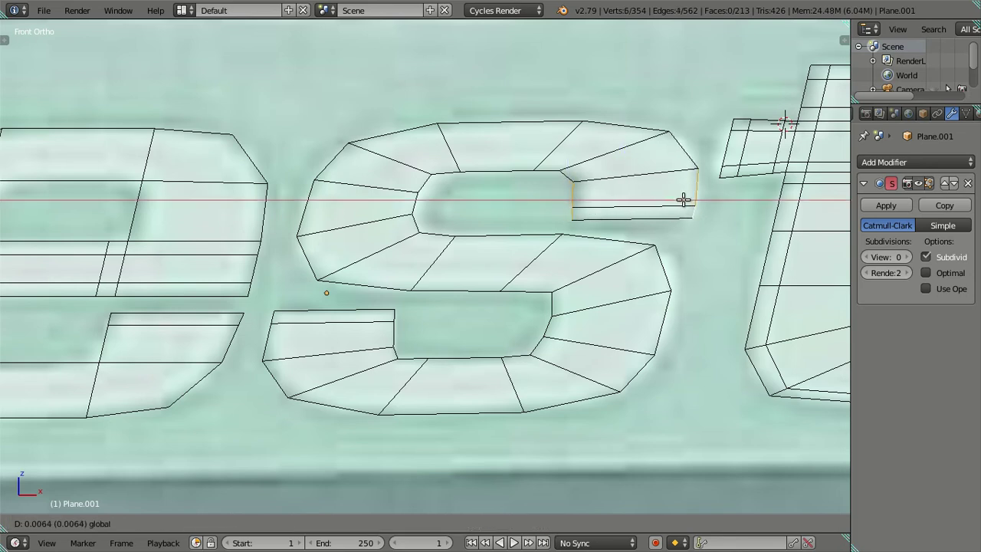
Slide a single top-arc edge horizontally along the X axis.
left_click(641, 142)
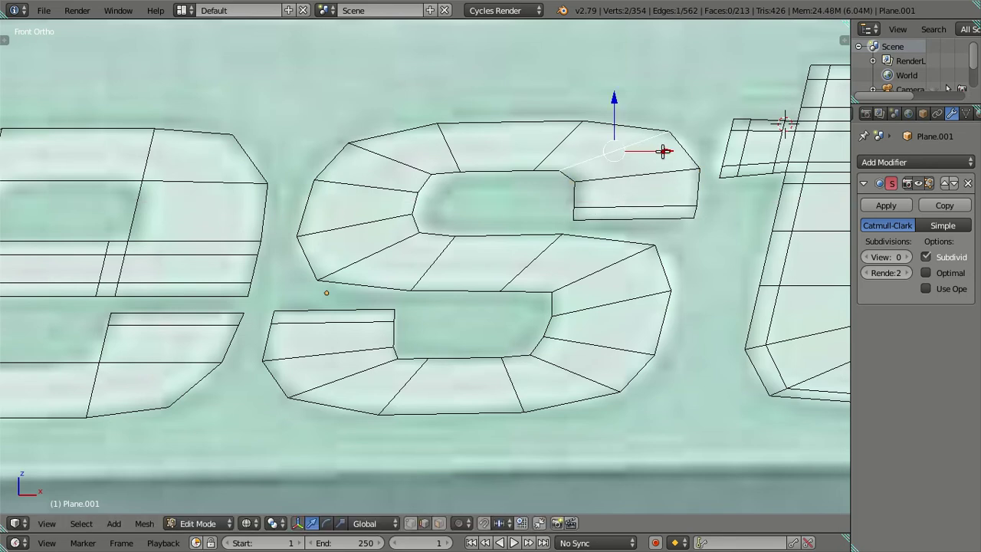
key("g")
key("x")
left_click(668, 151)
Pull the top arc's inner-corner vertex up and to the right.
left_click(423, 188)
left_click(456, 204, "shift")
key("ctrl+z")
key("g")
key("Escape")
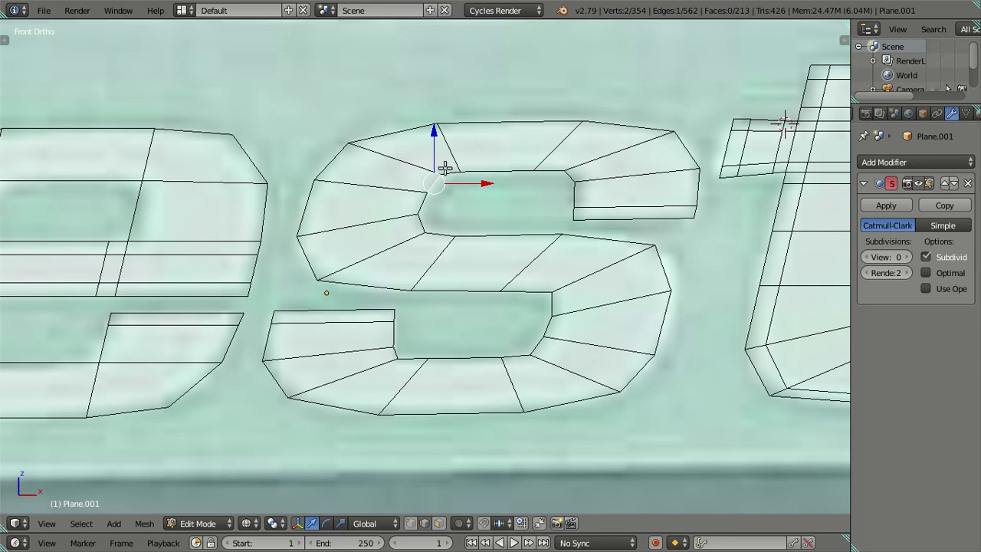
left_click_drag(445, 174, 491, 188)
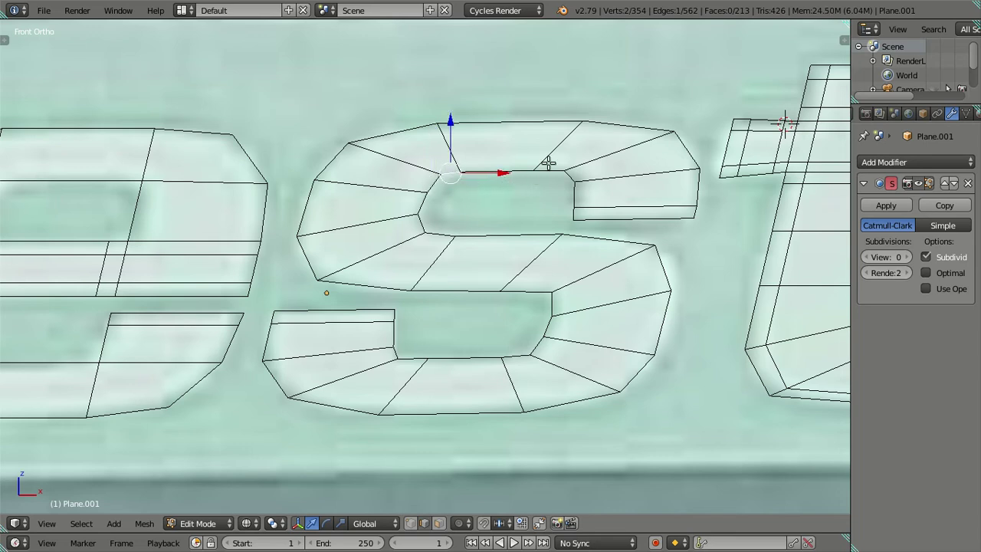
Move the inner-corner vertices slightly down, then pick the next edge to adjust.
key("r")
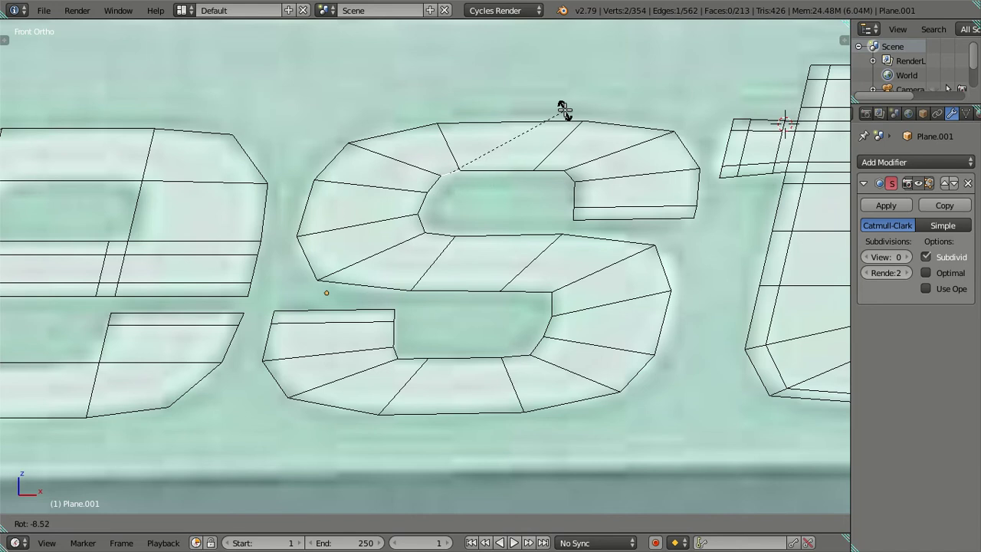
key("Escape")
right_click(439, 176, "shift")
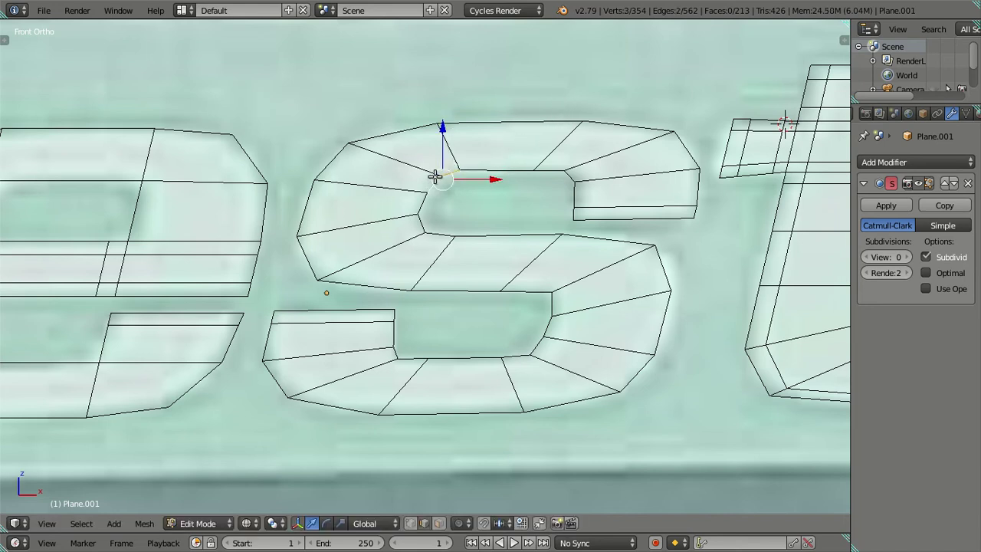
left_click_drag(444, 128, 447, 132)
right_click(517, 290)
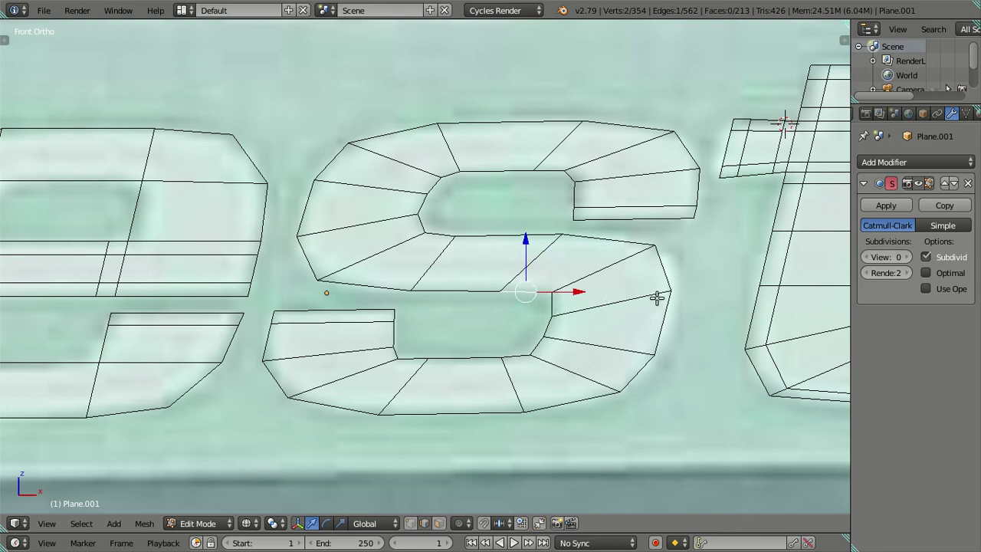
Nudge the selected s vertices along X and rotate them to match the logo's s.
key("s")
right_click(602, 305)
key("g")
key("x")
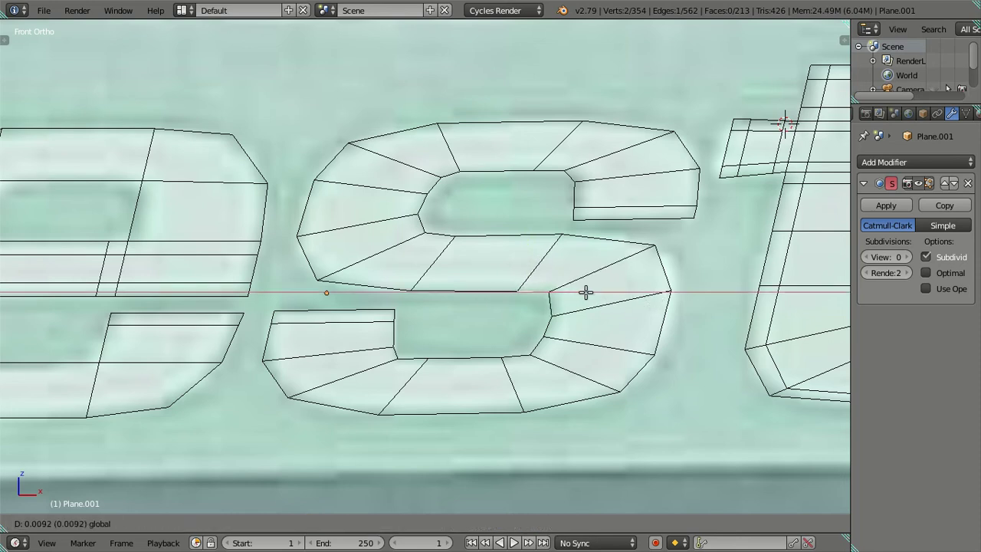
left_click(587, 292)
key("r")
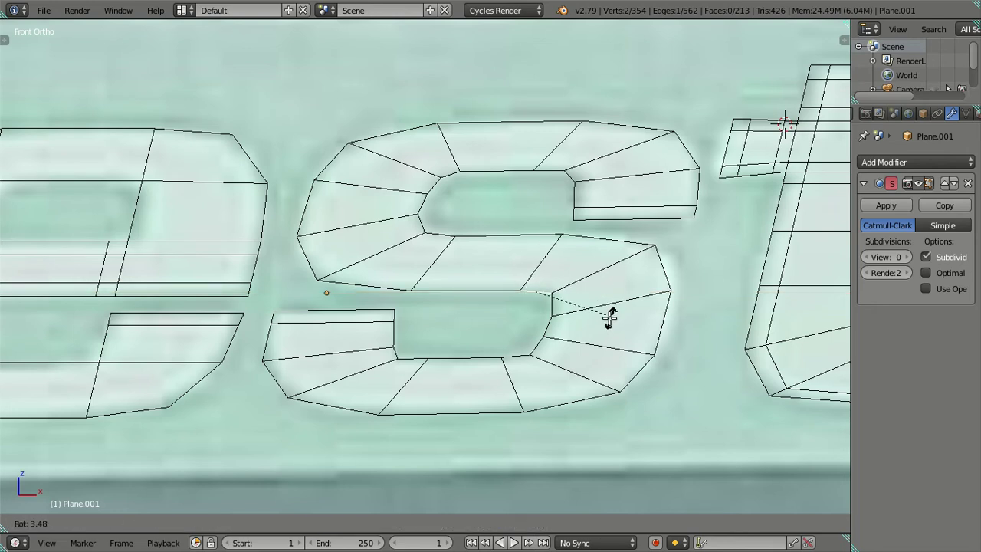
left_click(600, 323)
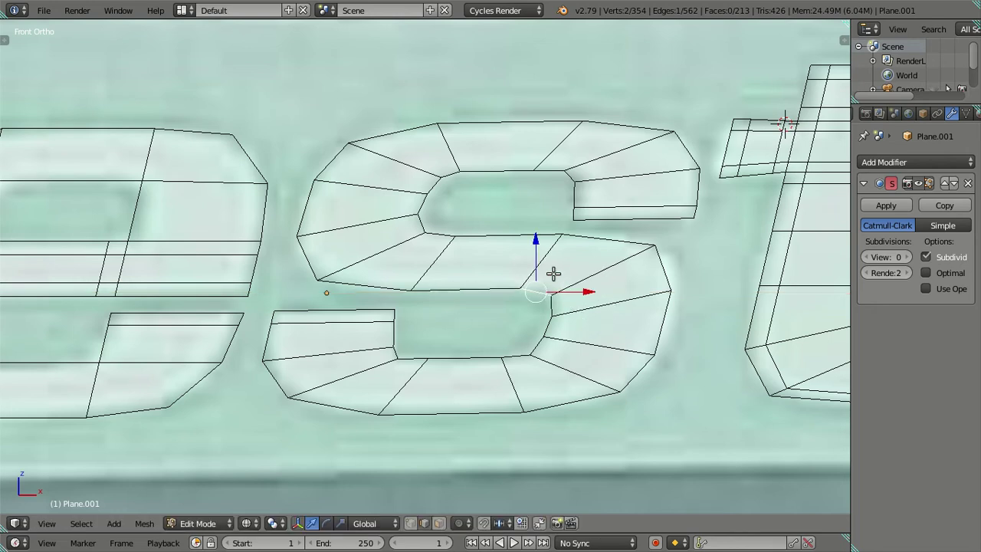
Add evenly spaced loop cuts along the s and dissolve the unwanted edges.
key("a")
scroll(494, 285, "down", 2)
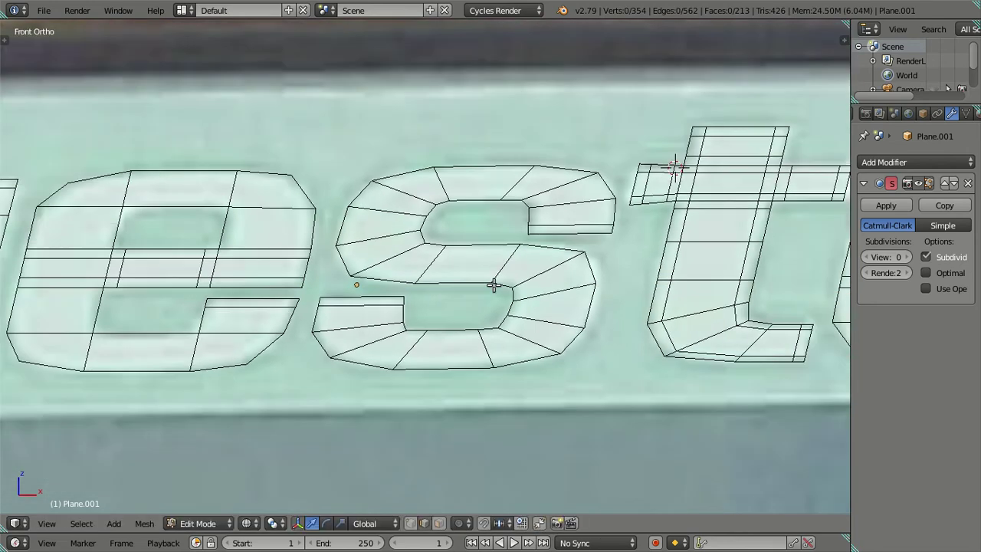
key("ctrl+r")
scroll(364, 318, "up", 9)
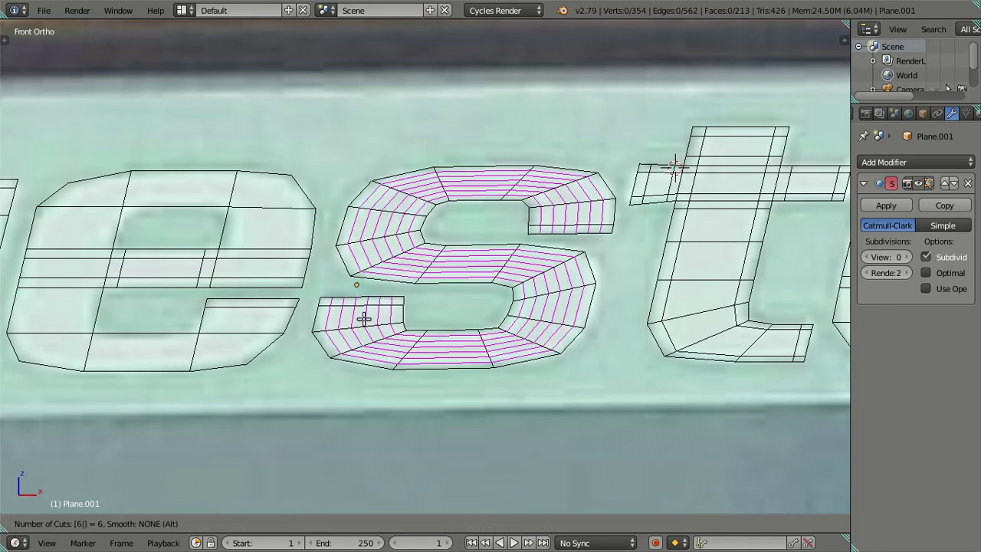
left_click(365, 318)
right_click(364, 317)
key("x")
left_click(580, 322)
scroll(556, 311, "down", 2)
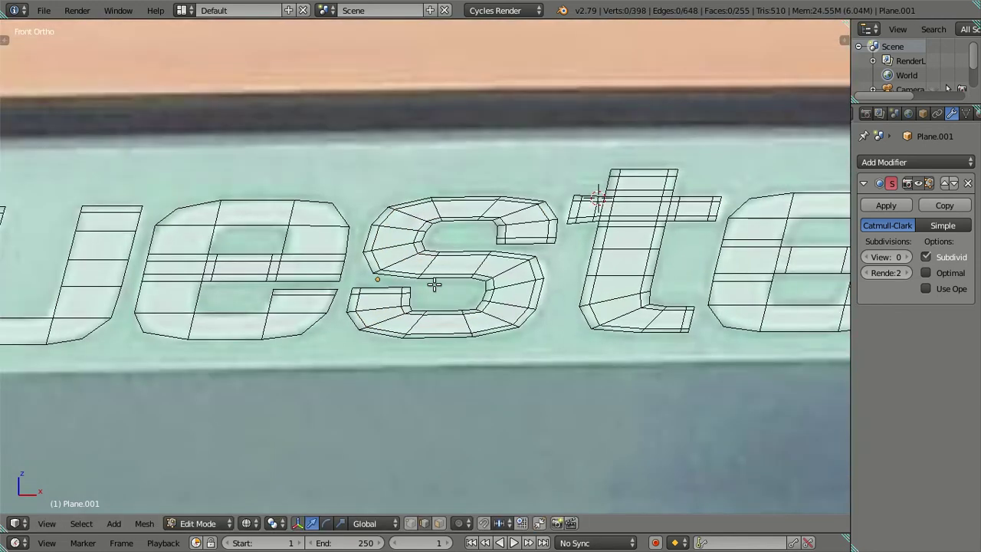
scroll(429, 281, "down", 2)
Zoom to the U, add two loop cuts across its base and dissolve the selected edge.
scroll(375, 281, "down", 1)
scroll(371, 280, "down", 1)
scroll(364, 281, "down", 2)
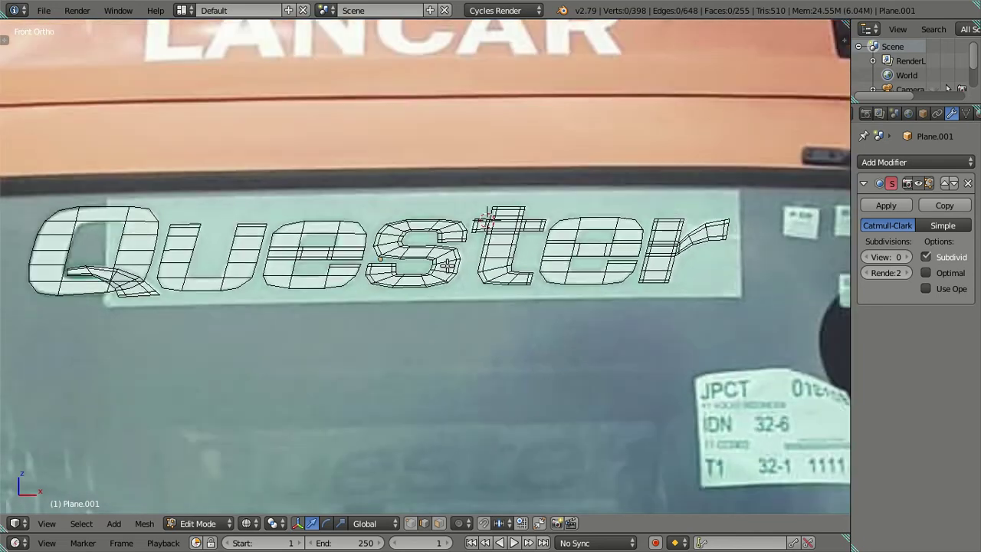
scroll(365, 279, "down", 1, "ctrl")
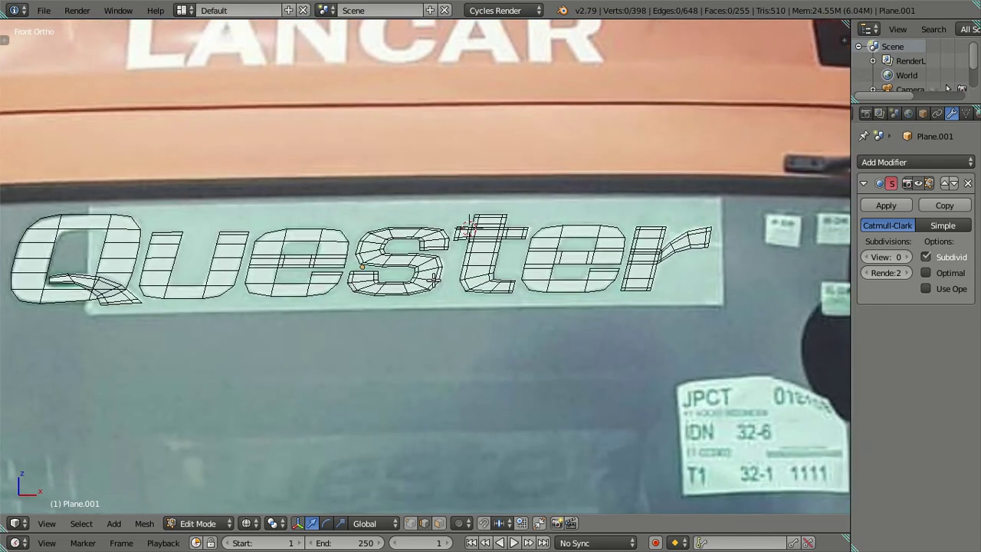
scroll(290, 258, "up", 2)
scroll(248, 255, "up", 1)
scroll(437, 254, "up", 1)
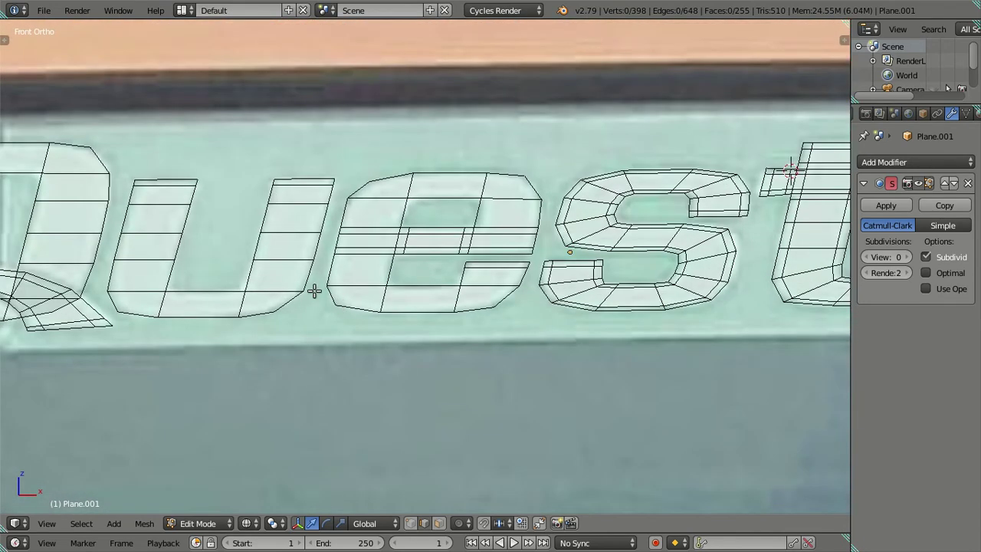
scroll(318, 284, "up", 1)
scroll(355, 347, "up", 2)
key("ctrl+r")
scroll(377, 305, "up", 1)
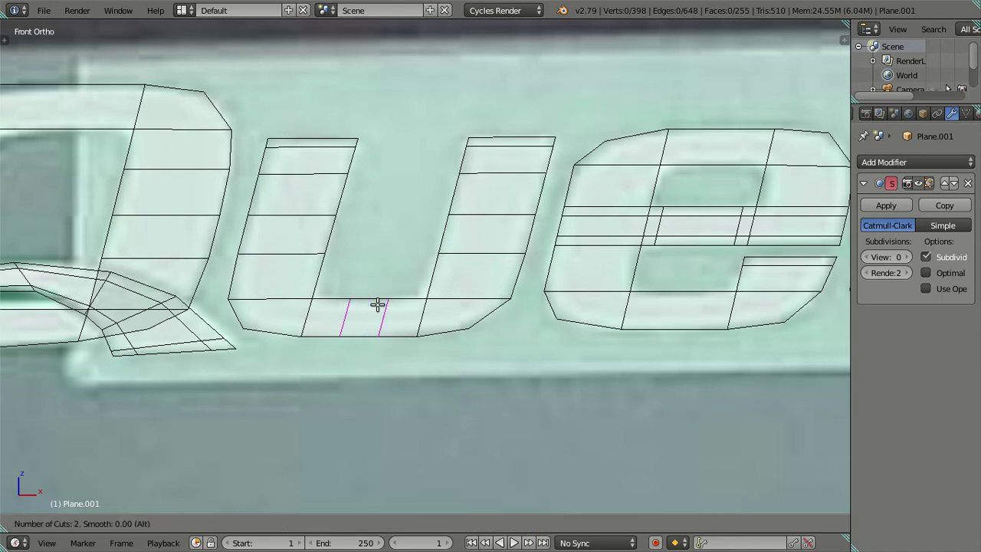
left_click(377, 304)
right_click(377, 306)
key("x")
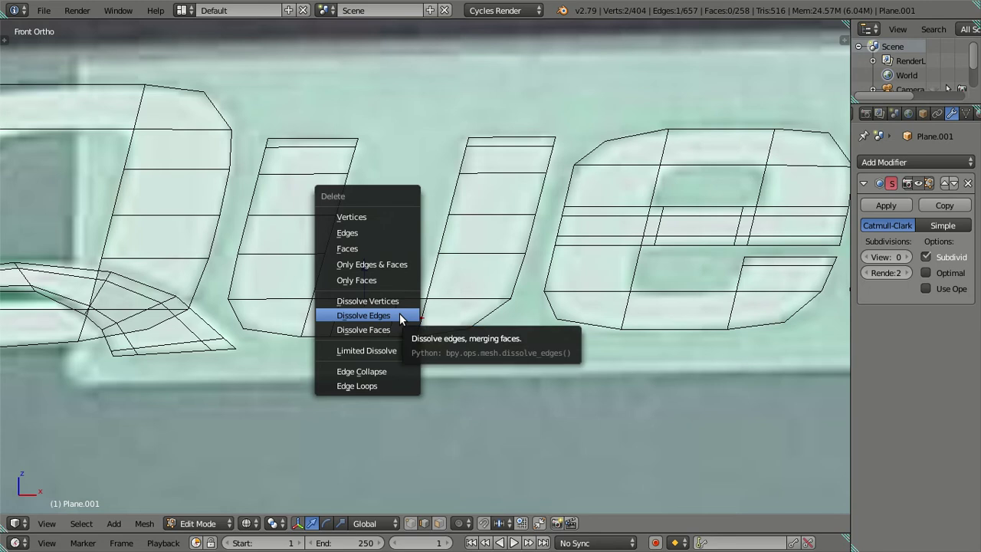
left_click(396, 315)
Knife two diagonal edges from the upper to lower vertices of the U's base.
scroll(407, 322, "up", 2)
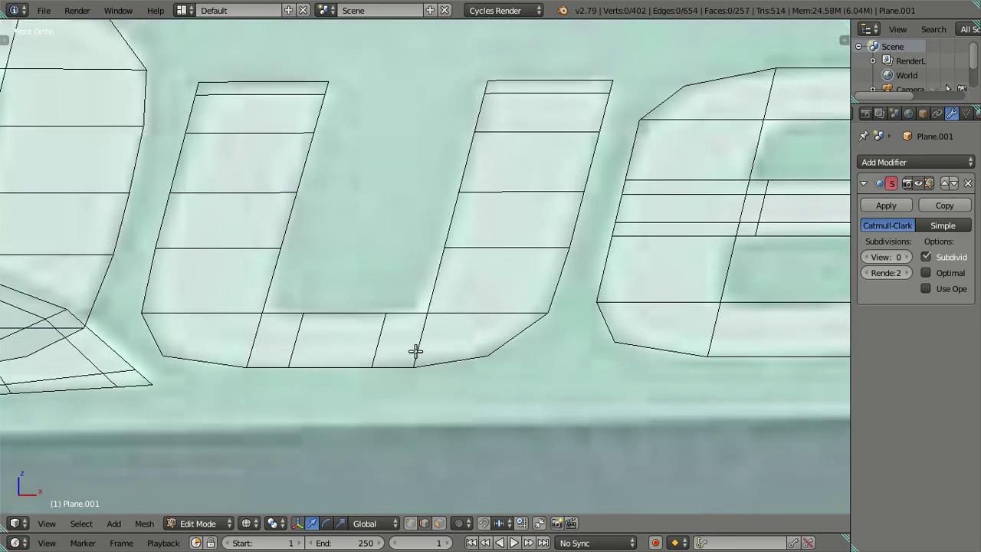
key("k")
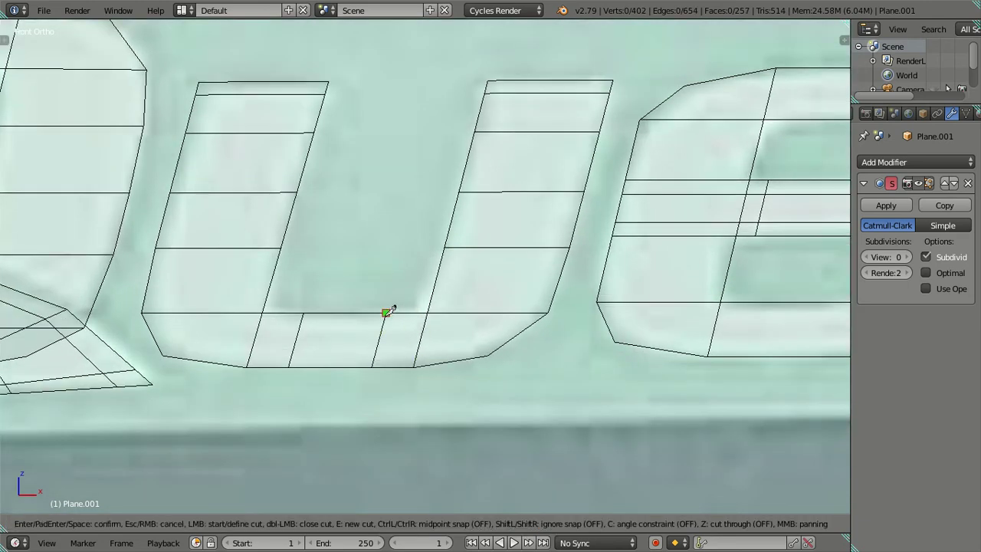
left_click(385, 312)
left_click(413, 367)
key("Return")
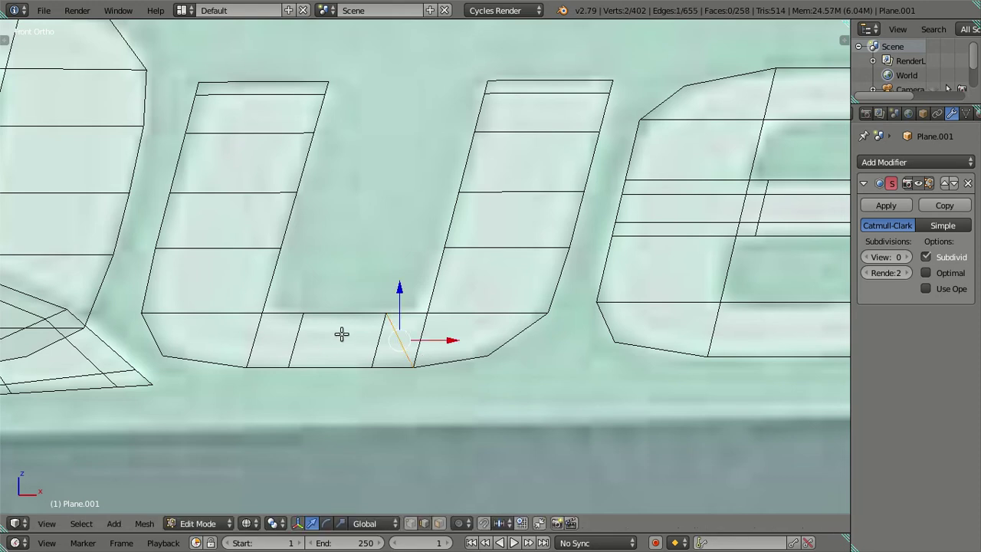
key("k")
left_click(304, 313)
left_click(248, 365)
key("Return")
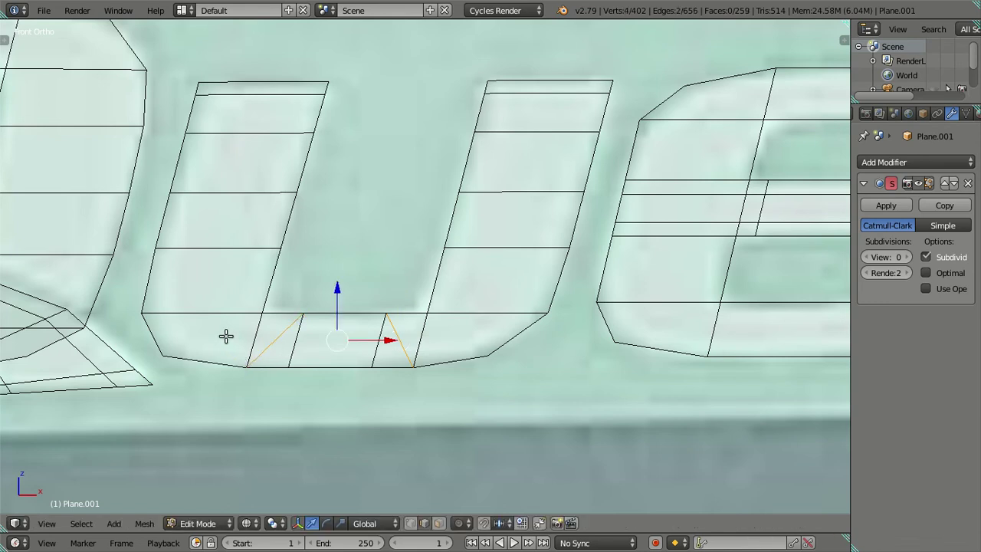
Knife diagonal edges across the U's lower left and lower right corners.
key("k")
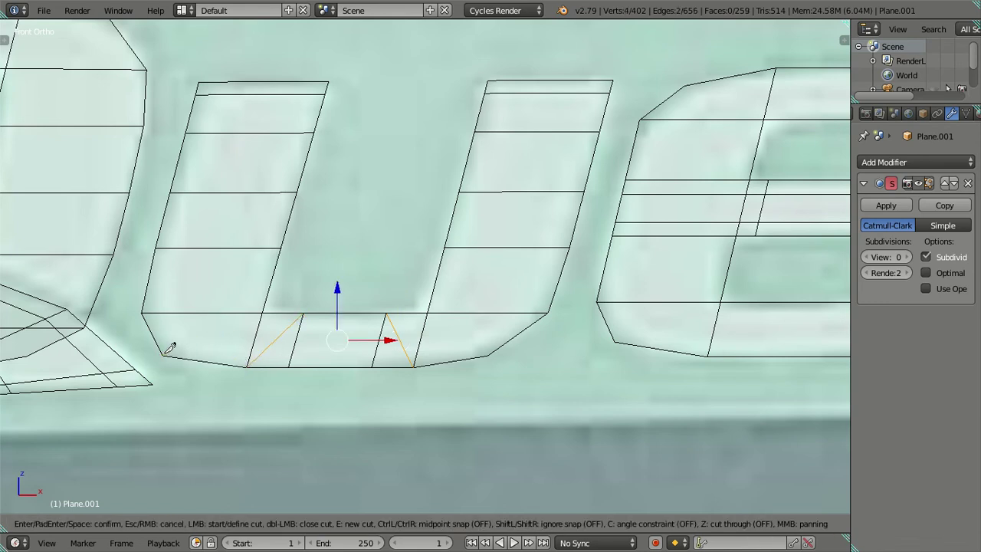
left_click(165, 351)
left_click(264, 312)
key("Return")
key("k")
left_click(427, 313)
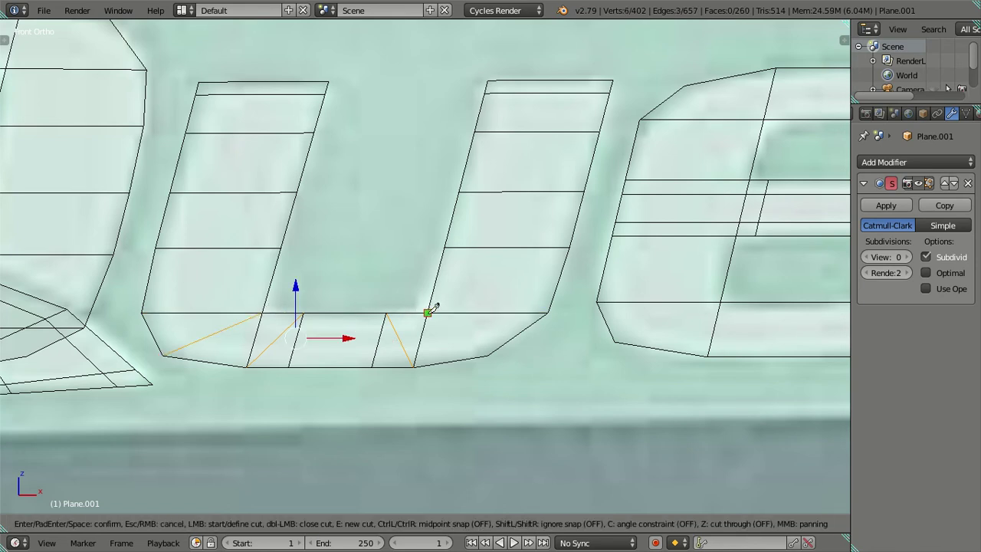
left_click(488, 355)
key("Return")
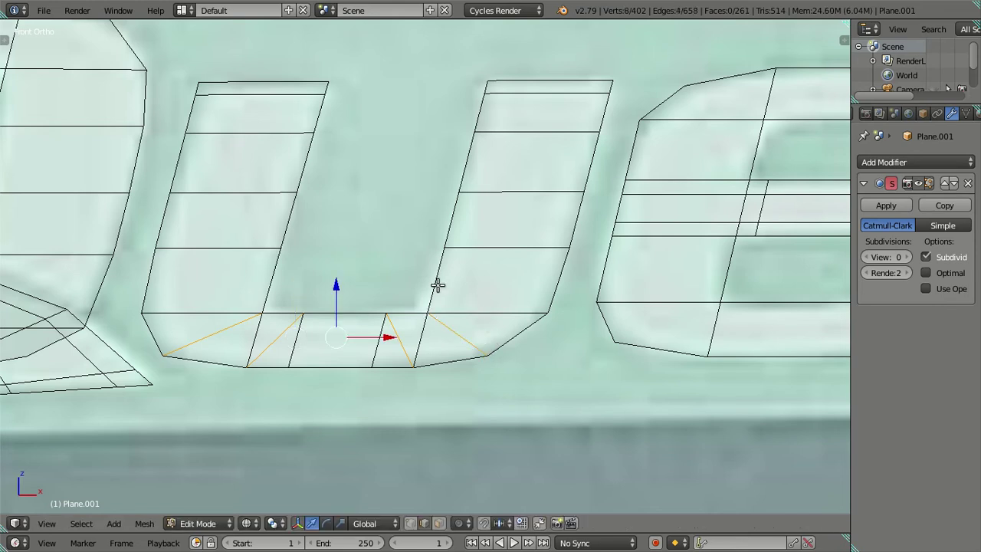
Try a loop cut in the U, undo the misplaced cut, and start another.
key("ctrl+r")
left_click(437, 285)
left_click(437, 285)
key("ctrl+z")
key("ctrl+r")
Add two loop cuts to the U's right stroke and dissolve a trial loop in the left stroke.
left_click(445, 283)
right_click(445, 283)
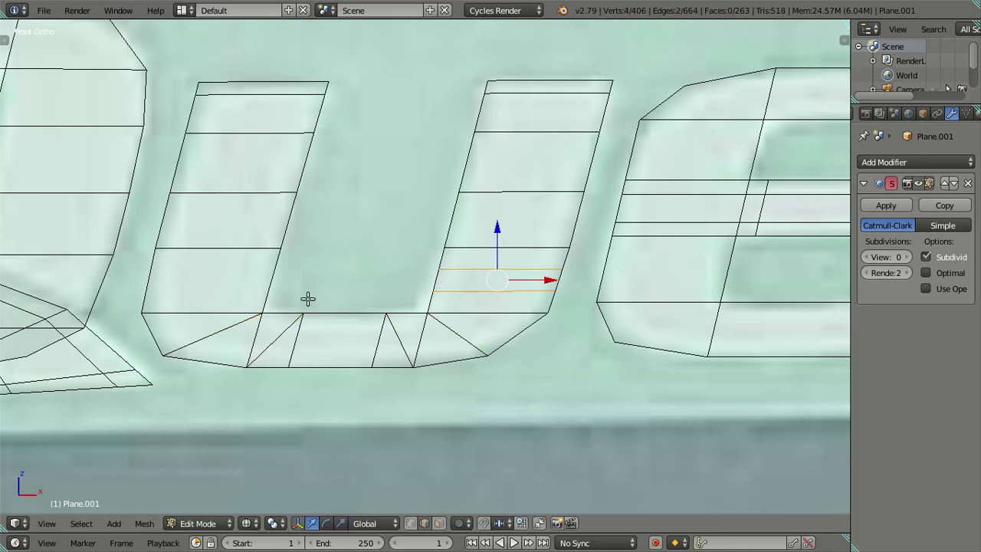
key("ctrl+r")
left_click(274, 273)
right_click(265, 271)
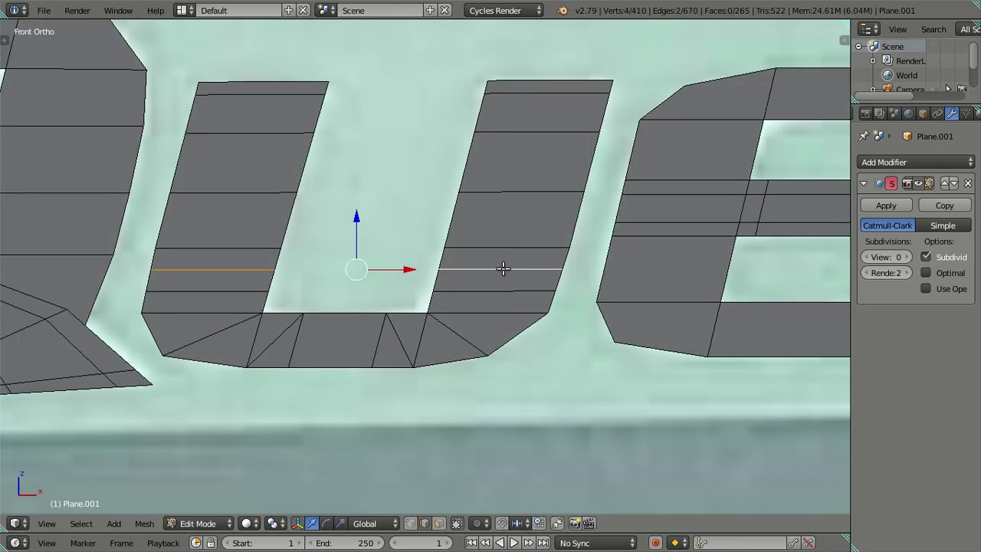
key("x")
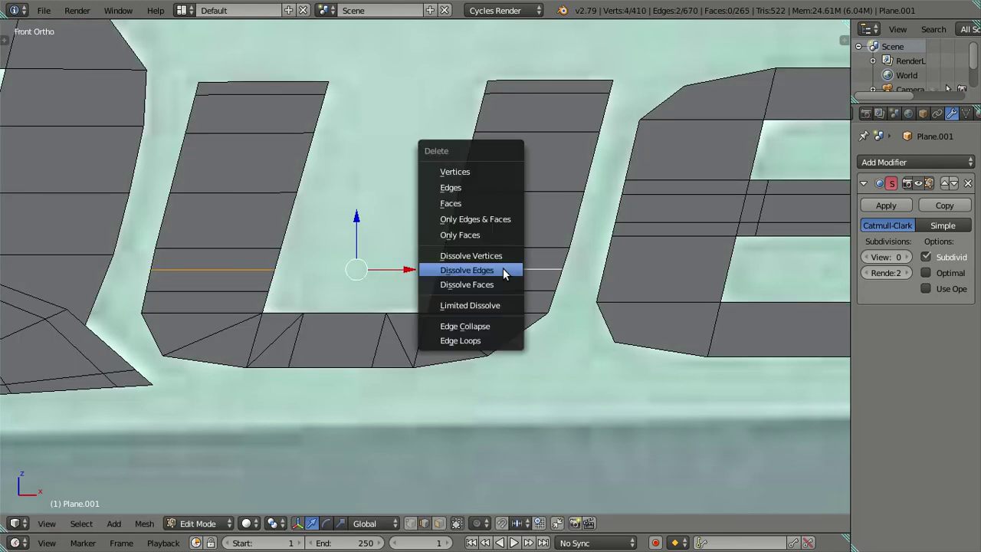
left_click(503, 268)
Knife diagonal edges from the U's right and left strokes down to the base vertices.
key("k")
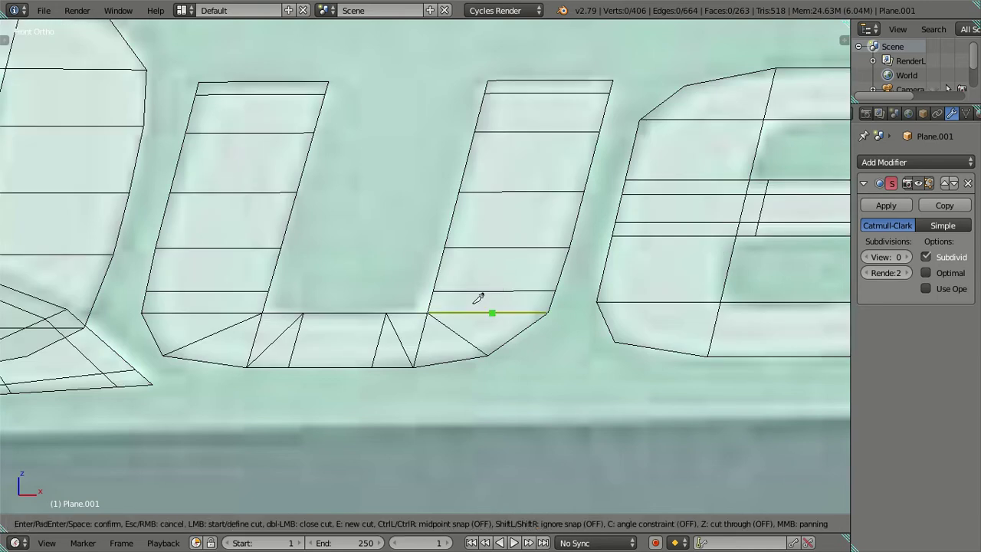
left_click(433, 290)
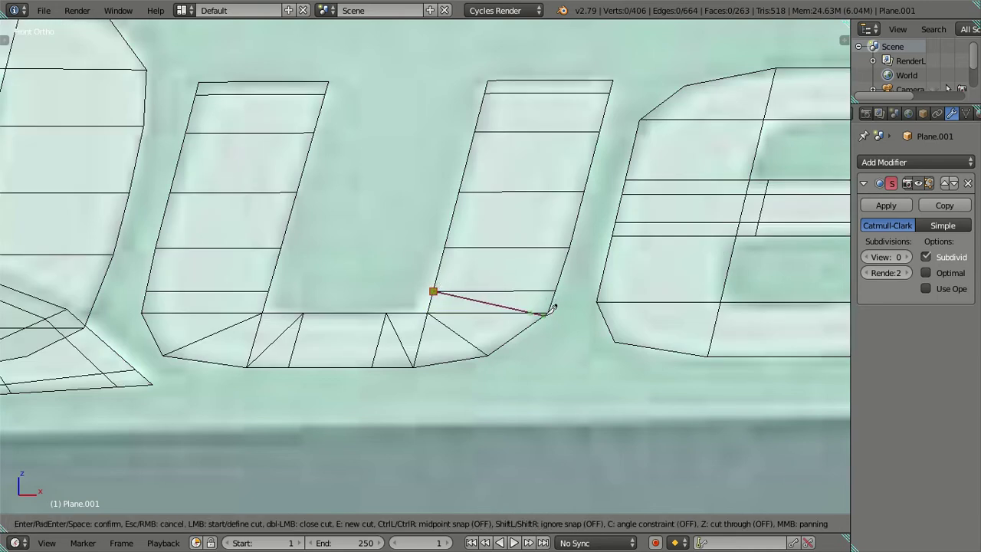
key("Escape")
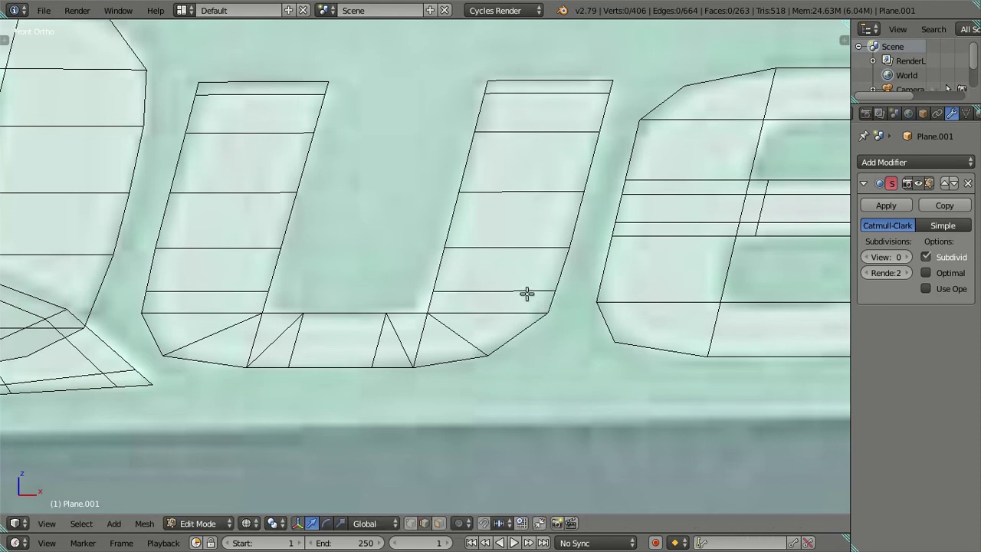
key("k")
left_click(433, 290)
left_click(548, 311)
key("Return")
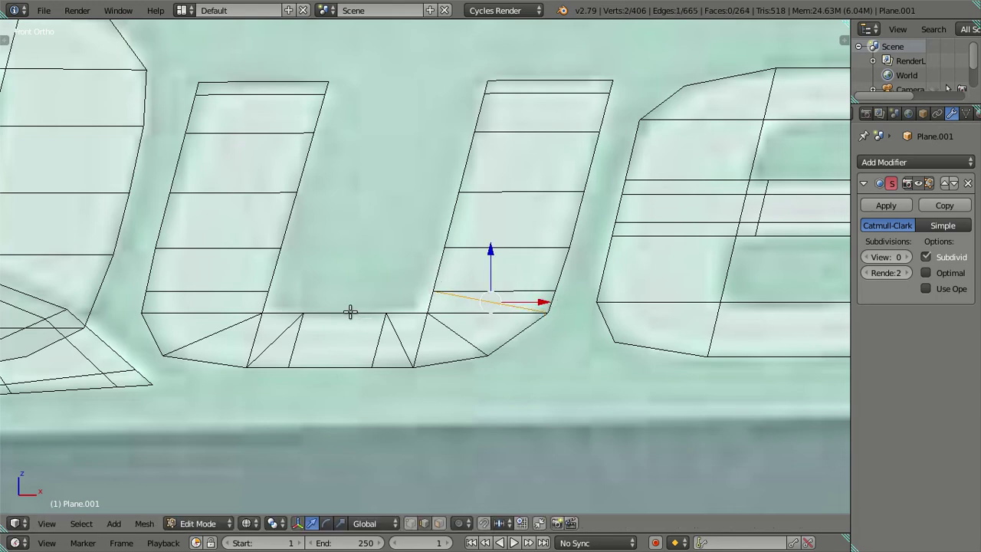
key("k")
left_click(141, 312)
left_click(268, 291)
key("Return")
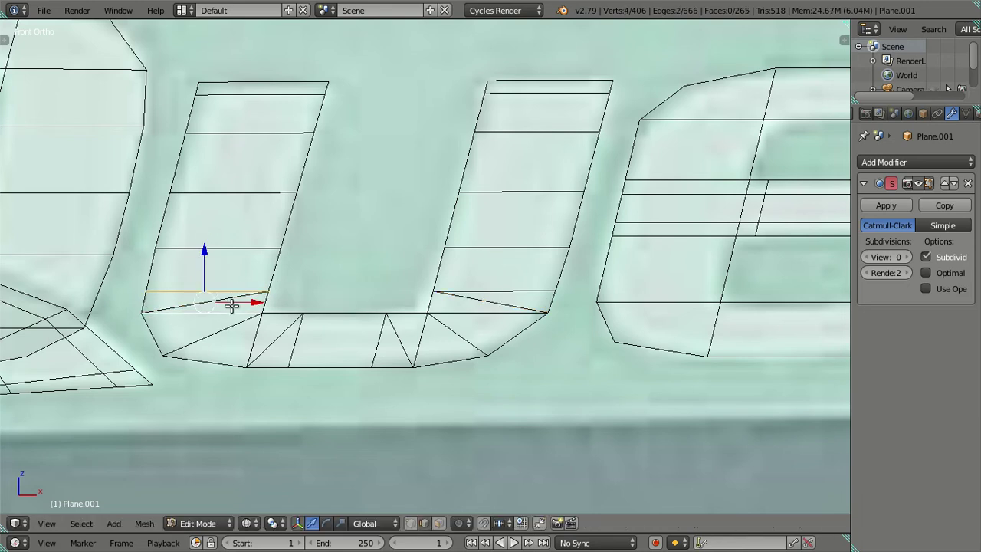
Select the run of edges along the U's base and dissolve them.
left_click(246, 334, "shift")
left_click(295, 338, "shift")
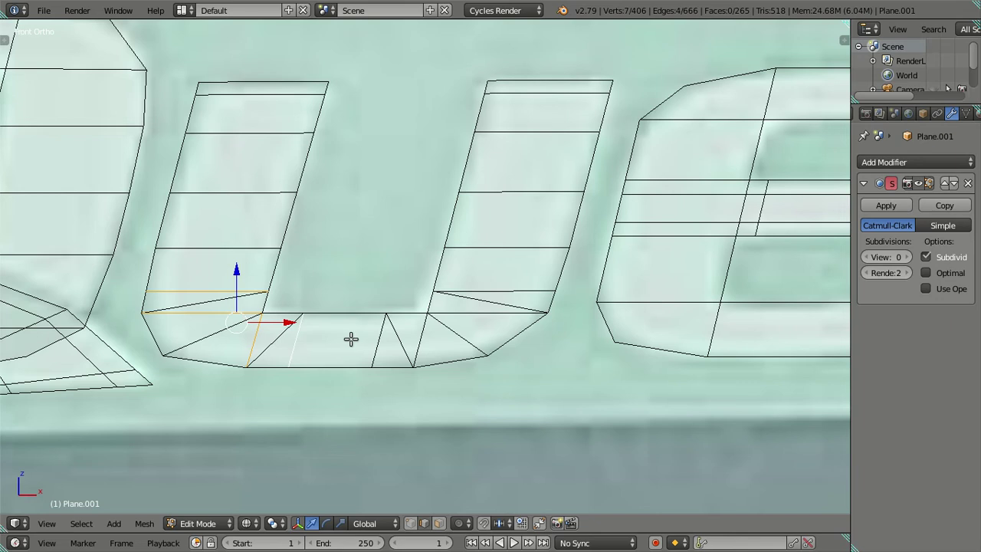
left_click(378, 338, "shift")
left_click(422, 333, "shift")
left_click(464, 312, "shift")
left_click(507, 288, "shift")
key("x")
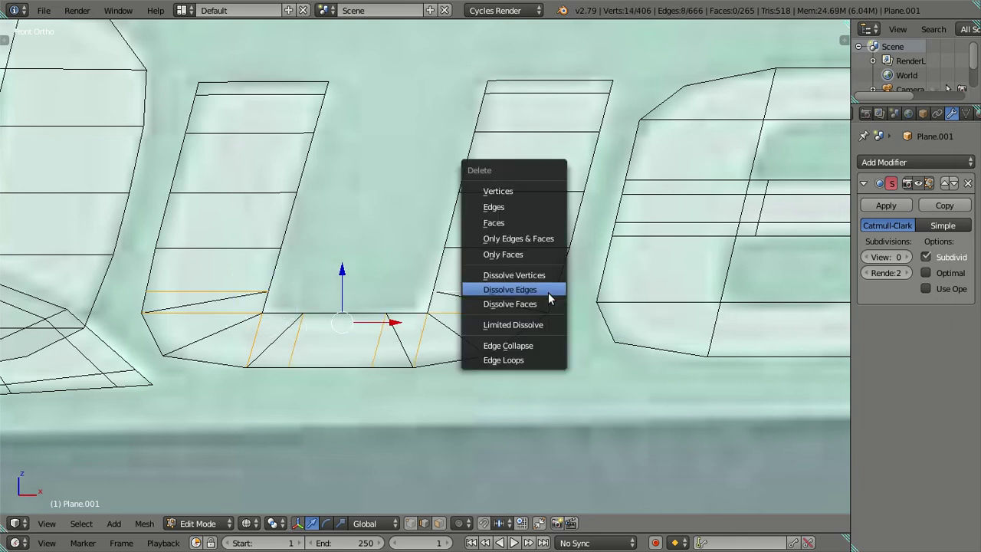
left_click(550, 298)
Lower the inner base edge slightly and rotate and shift the short left edge along X.
key("a")
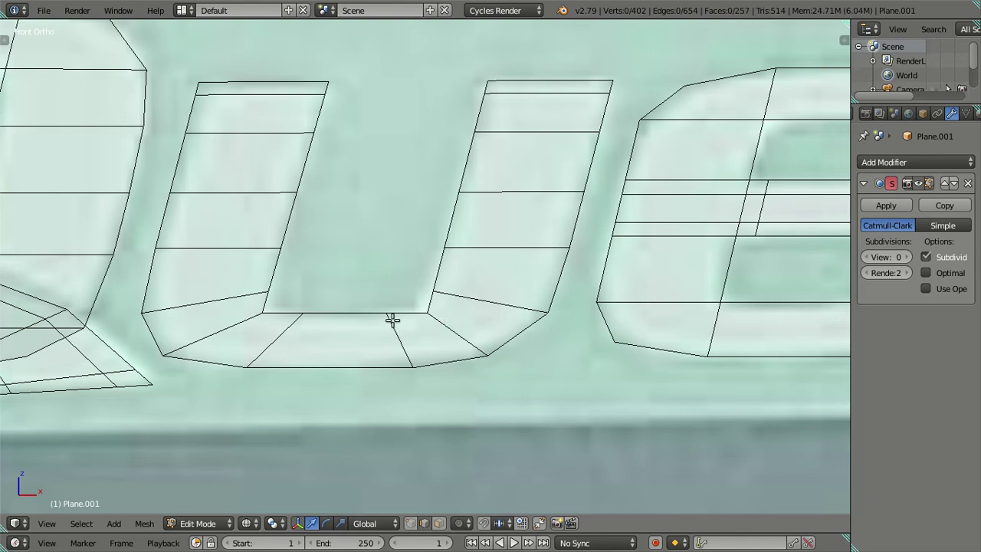
right_click(391, 320)
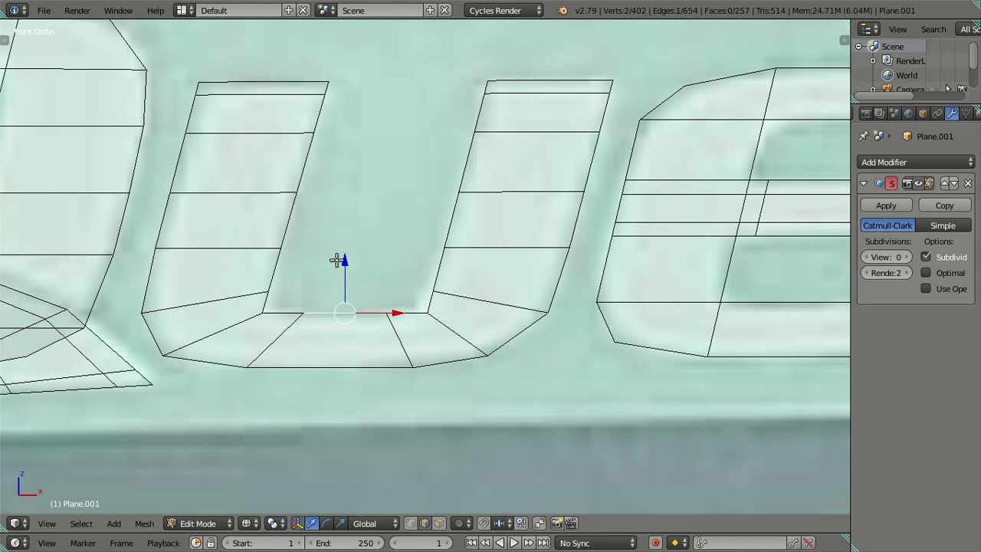
left_click_drag(346, 261, 347, 265)
right_click(264, 303)
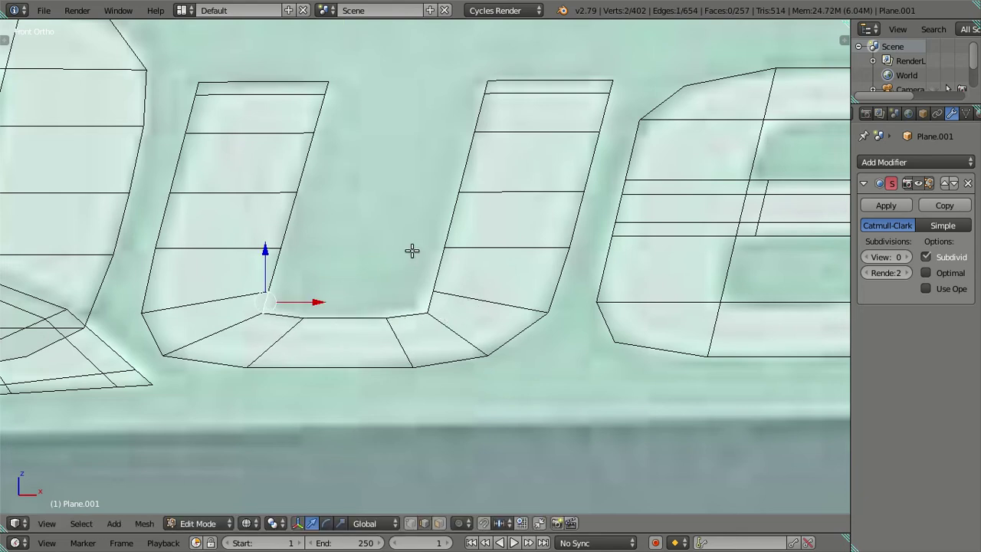
key("r")
left_click(324, 282)
key("g")
key("x")
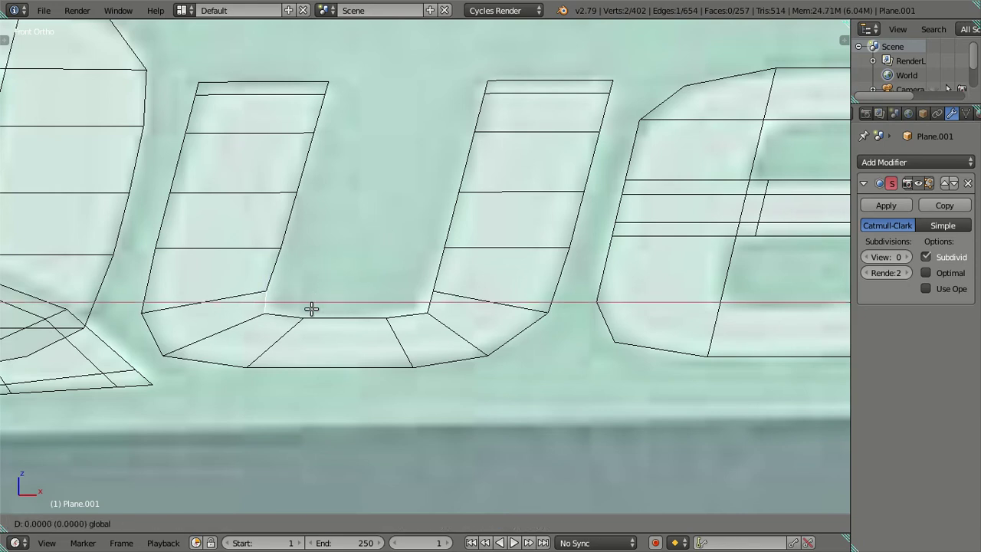
left_click(315, 309)
Move the right stroke's vertex sideways along X to follow the logo's inner curve.
right_click(430, 300)
key("s")
right_click(509, 319)
key("g")
key("x")
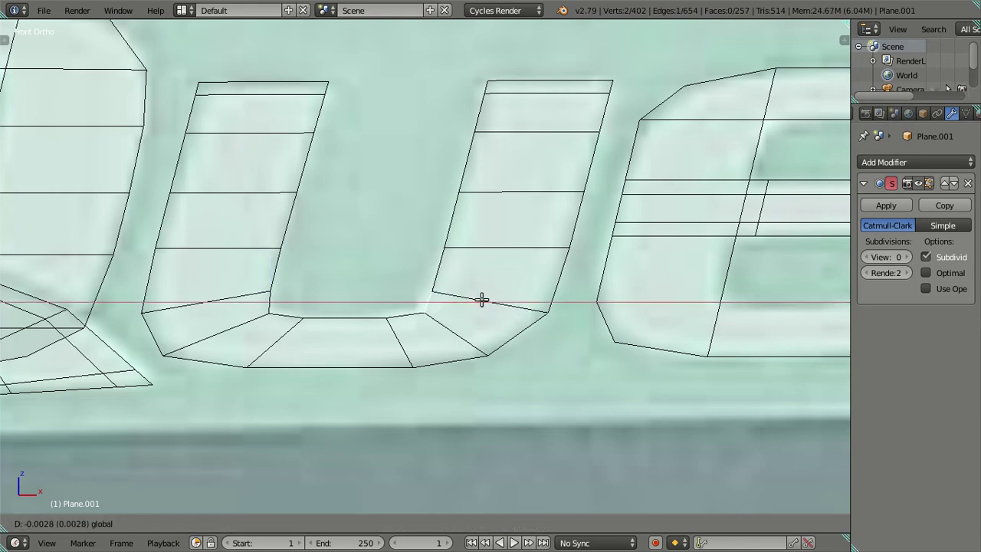
left_click(481, 298)
Add a multi-cut loop around the U, then dissolve those new edges.
key("a")
scroll(480, 298, "down", 3)
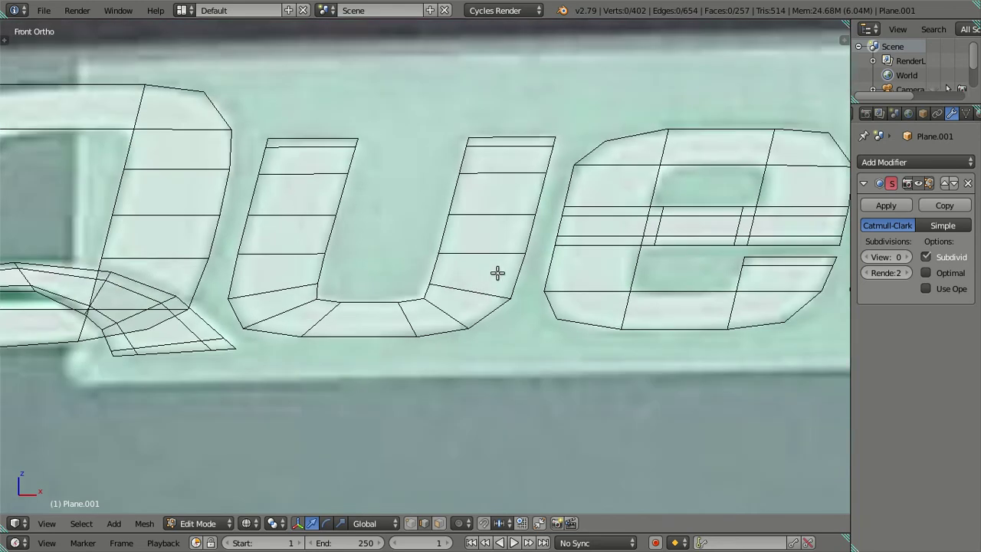
middle_click_drag(499, 274, 433, 296, "shift")
key("ctrl+r")
scroll(437, 265, "up", 7)
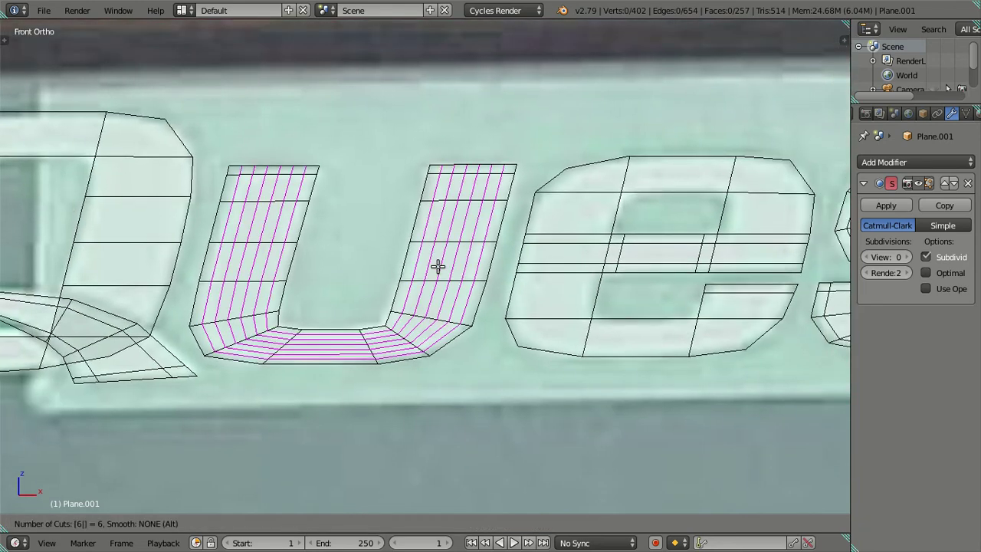
left_click(437, 265)
right_click(429, 248)
key("x")
left_click(547, 271)
Pan and zoom the view over to the t, e and r letters of Quester.
scroll(537, 279, "down", 3)
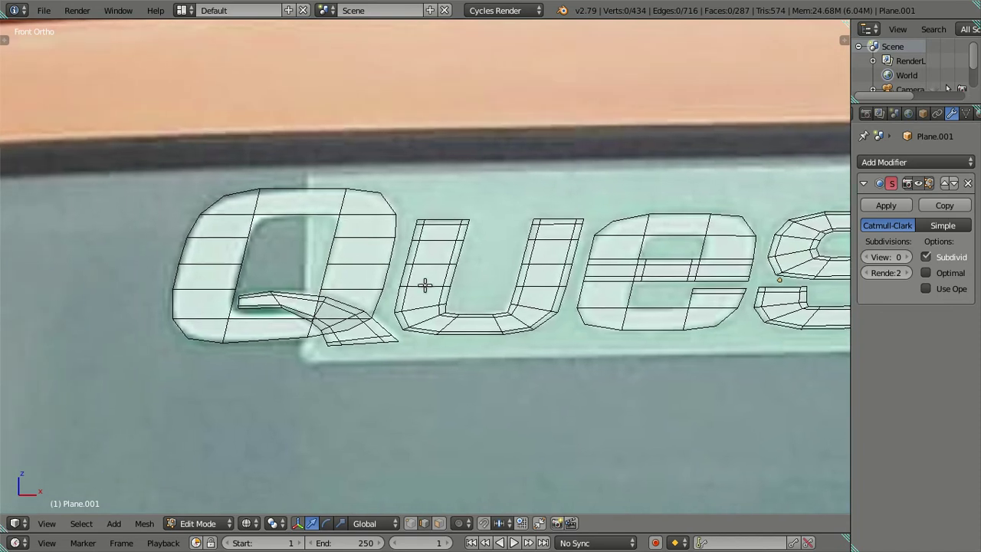
middle_click_drag(557, 284, 387, 309, "shift")
middle_click_drag(541, 309, 385, 331, "shift")
scroll(385, 331, "down", 3)
scroll(394, 328, "down", 1)
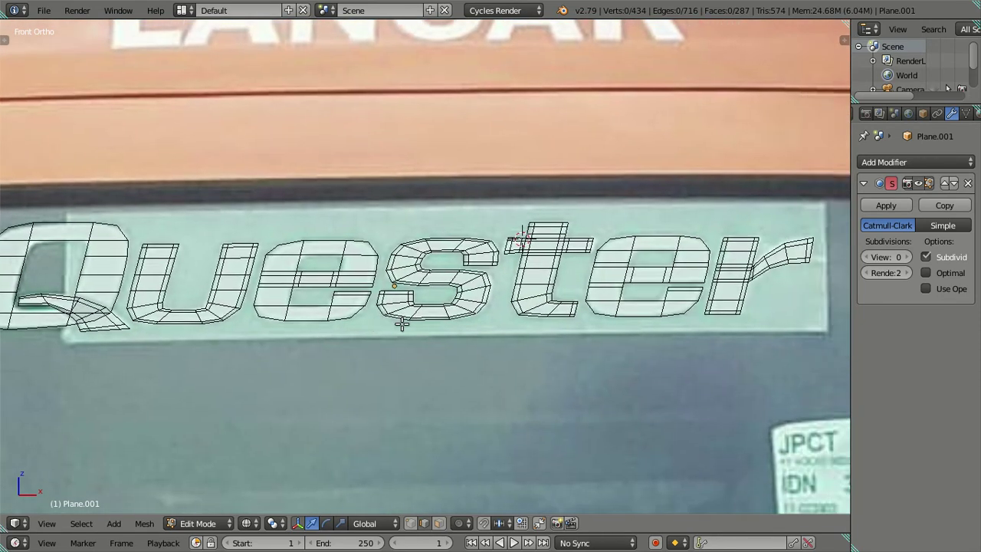
scroll(391, 331, "up", 3)
scroll(590, 297, "down", 2)
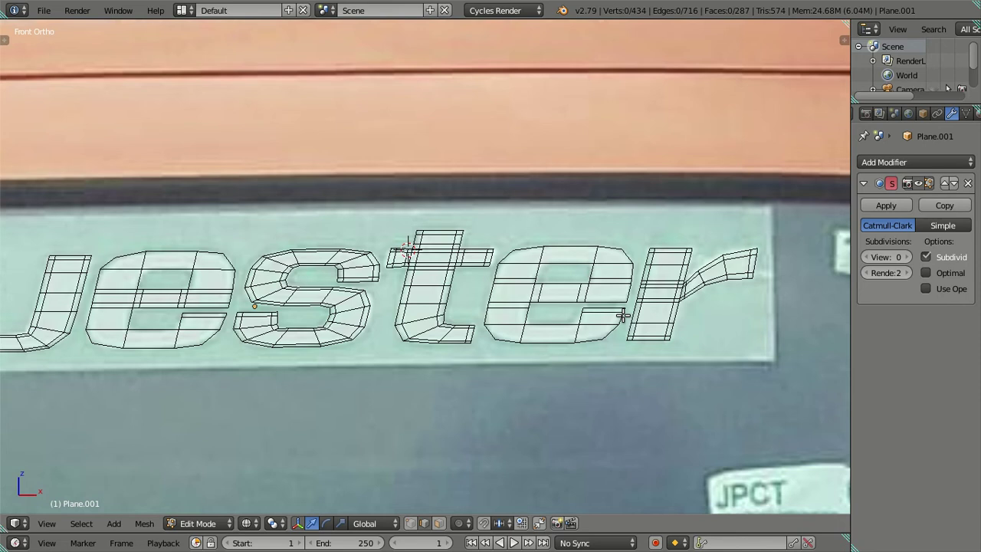
scroll(557, 321, "up", 2)
scroll(554, 322, "up", 3)
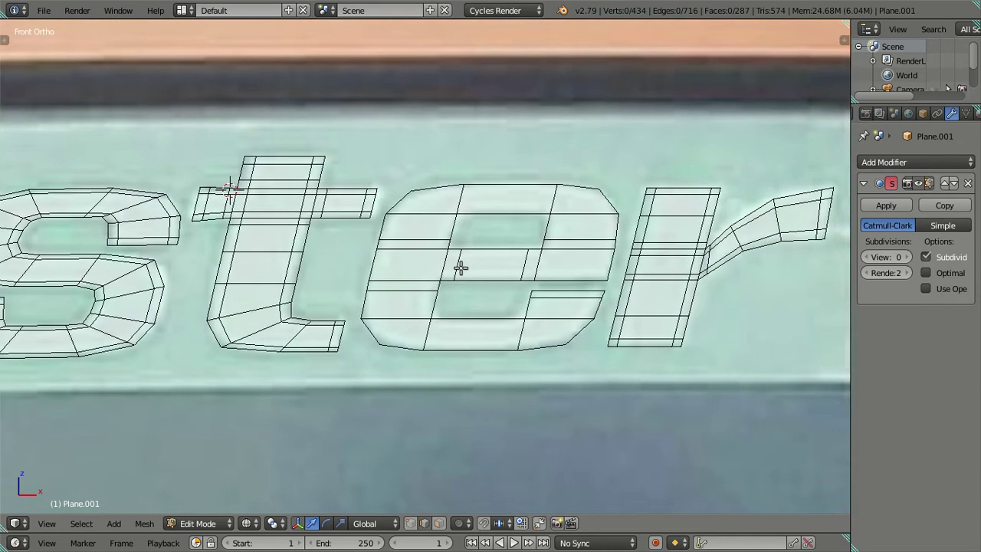
scroll(561, 350, "down", 2)
scroll(561, 350, "down", 3)
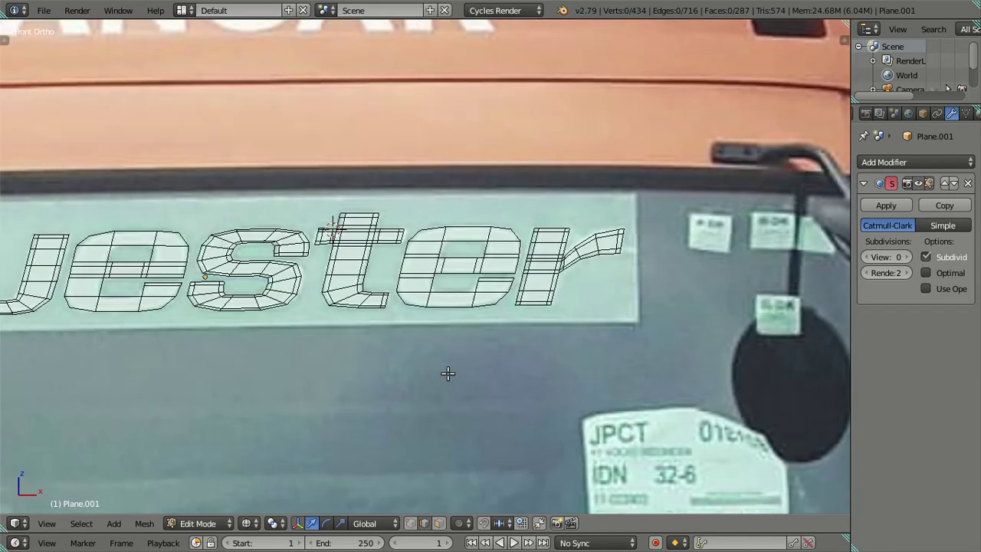
scroll(511, 363, "up", 2)
scroll(538, 351, "up", 1)
scroll(574, 348, "up", 1)
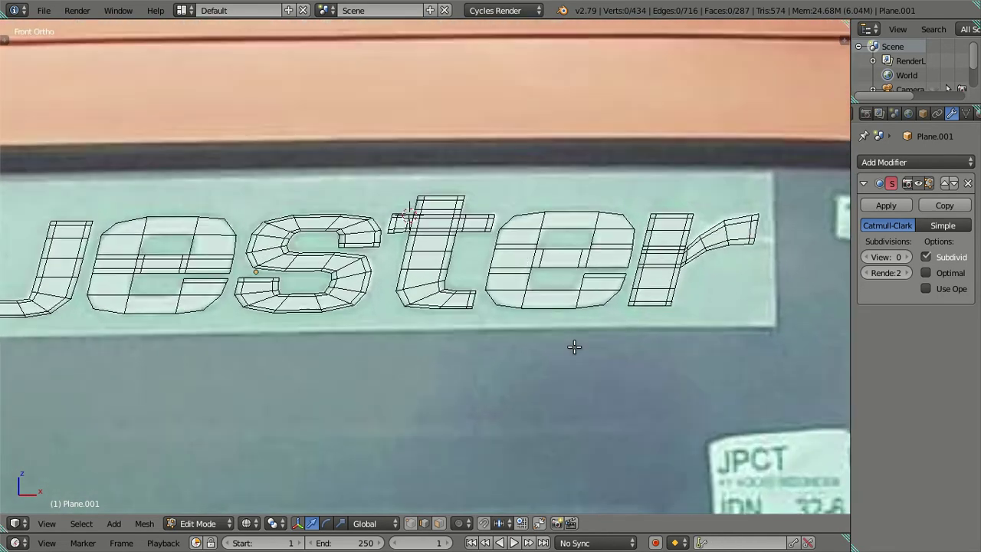
scroll(575, 345, "up", 1)
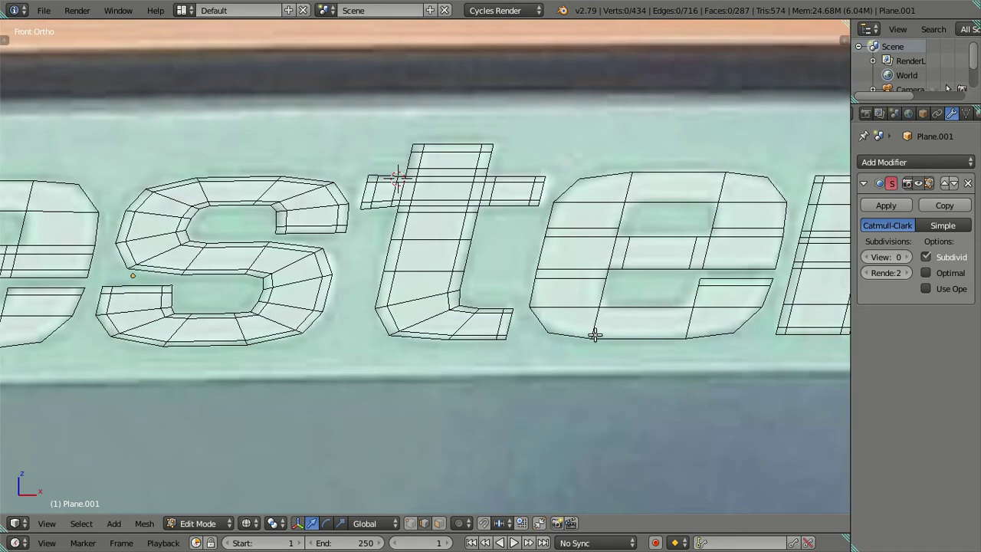
scroll(591, 394, "up", 1)
scroll(492, 388, "up", 1)
scroll(539, 324, "up", 2)
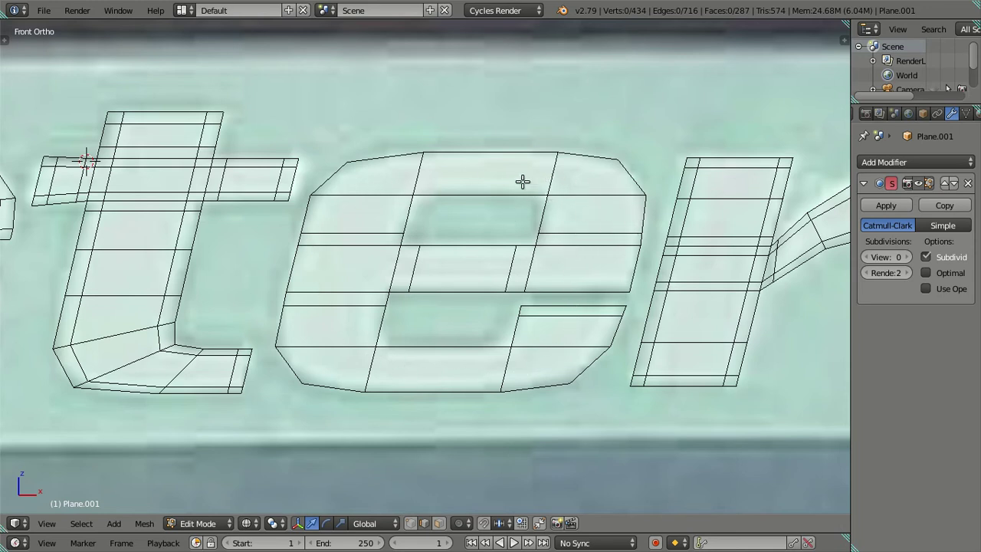
Add three centred loop cuts each to the e's top and lower bar.
key("ctrl+r")
scroll(469, 178, "up", 2)
left_click(469, 178)
right_click(469, 178)
key("ctrl+r")
scroll(451, 352, "up", 2)
left_click(450, 353)
right_click(450, 352)
Dissolve the unwanted top and bottom edges of the e.
right_click(441, 366)
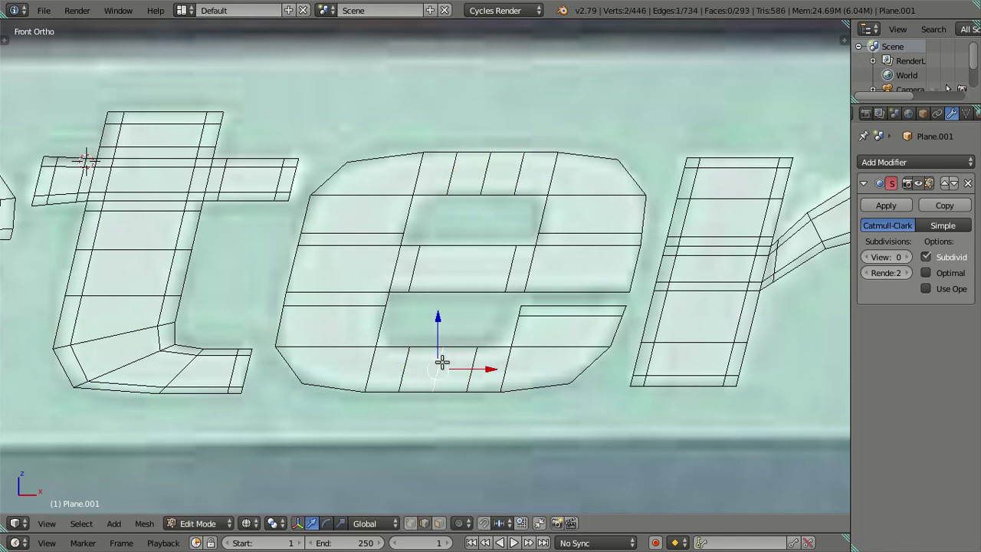
right_click(485, 171, "shift")
key("x")
left_click(515, 197)
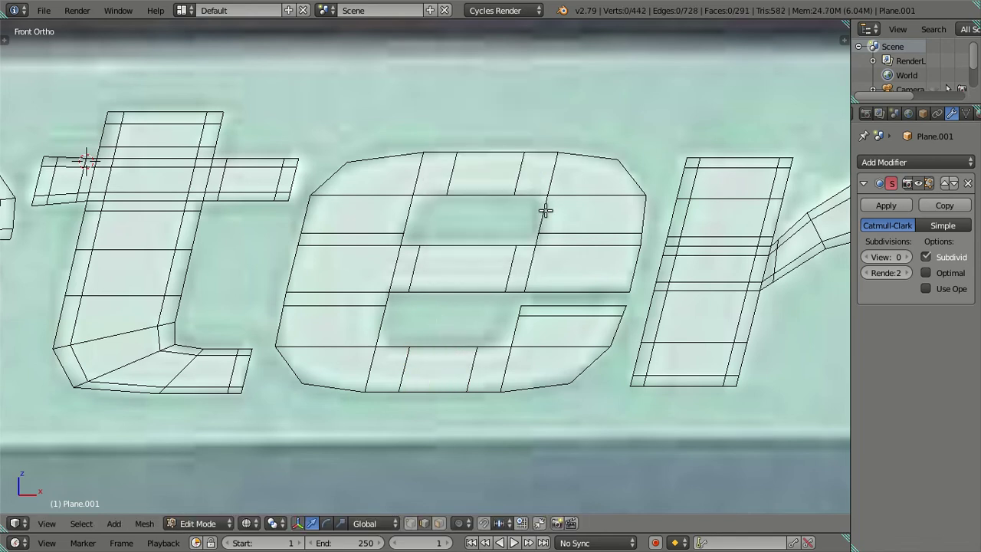
Add single centred loop cuts across the e's top and through its lower part.
key("ctrl+r")
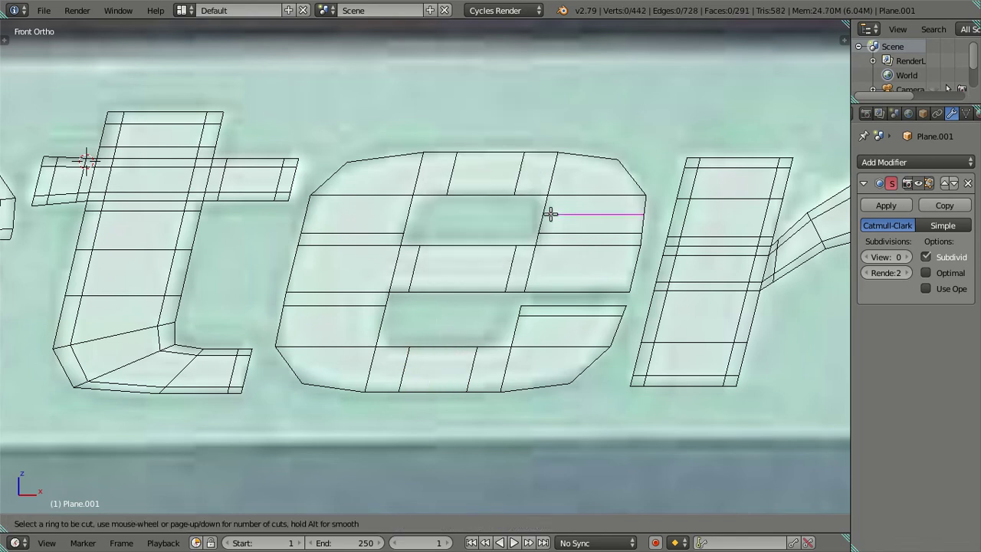
left_click(550, 214)
right_click(550, 214)
right_click(403, 212)
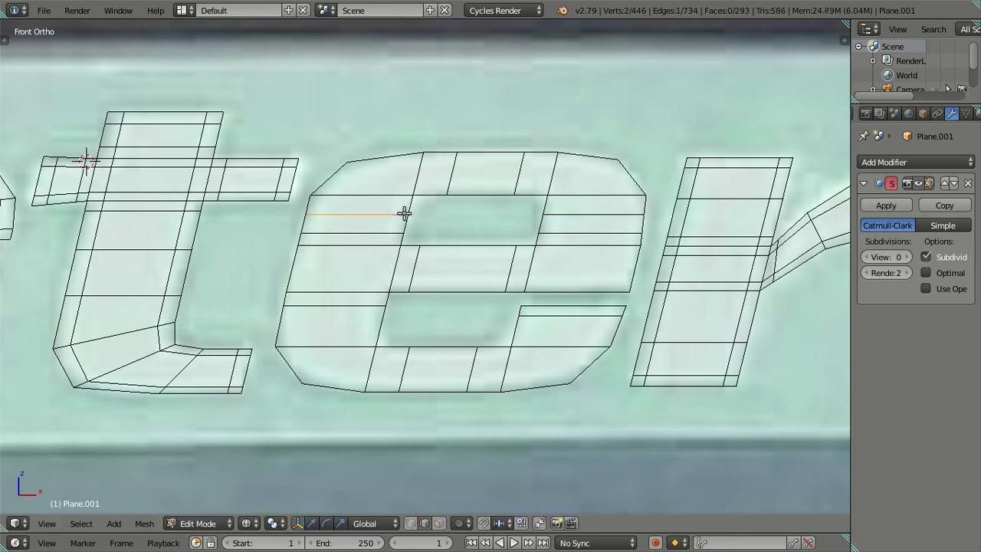
right_click(379, 331)
key("ctrl+space")
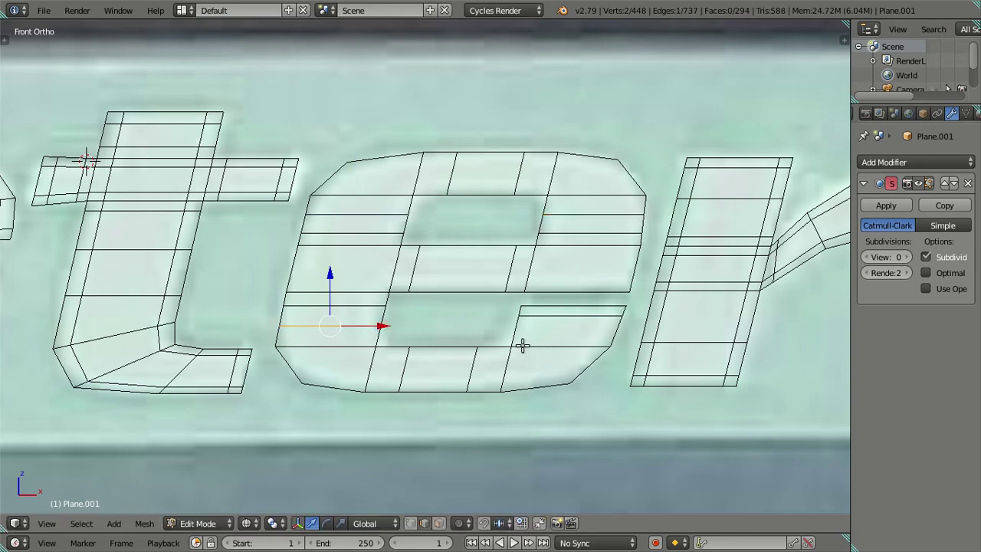
key("ctrl+r")
left_click(517, 333)
right_click(517, 333)
key("a")
Collapse the lower-right, left and right vertical edges into single vertices with Merge At Last.
right_click(613, 337)
key("alt+m")
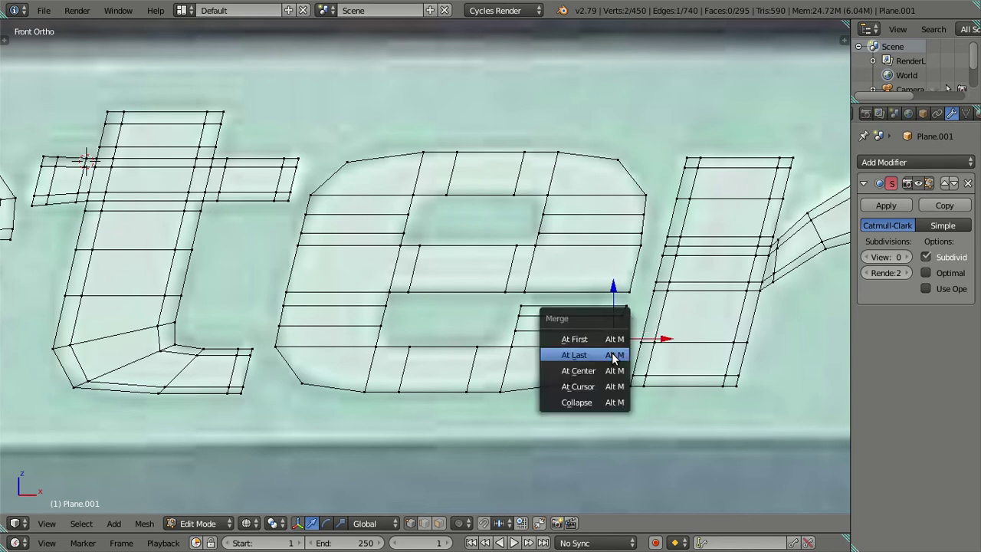
left_click(611, 353)
key("a")
right_click(275, 349)
key("alt+m")
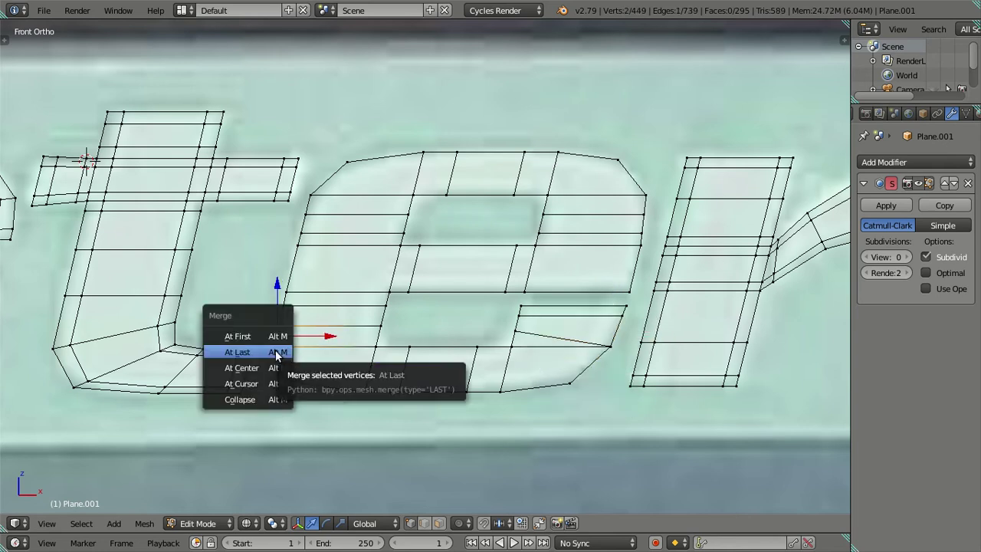
left_click(275, 350)
right_click(650, 202)
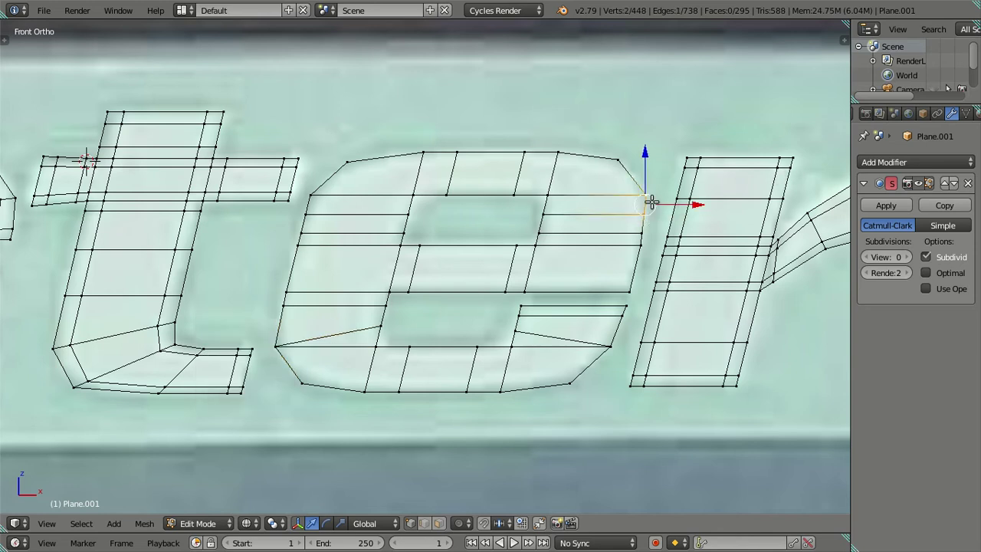
key("alt+m")
left_click(650, 203)
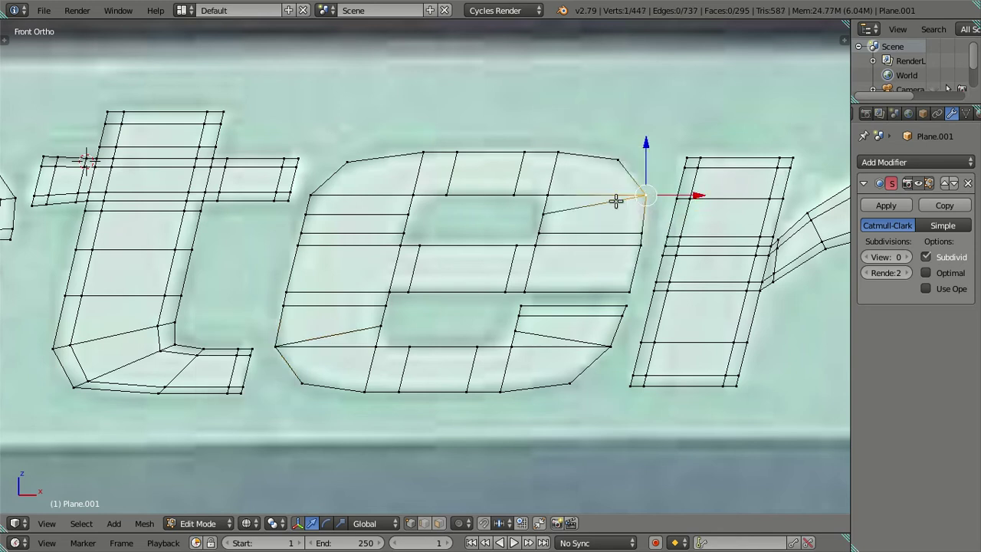
Merge the two upper-left vertices of the e into one.
right_click(303, 216)
right_click(310, 193, "shift")
key("alt+m")
left_click(311, 192)
key("a")
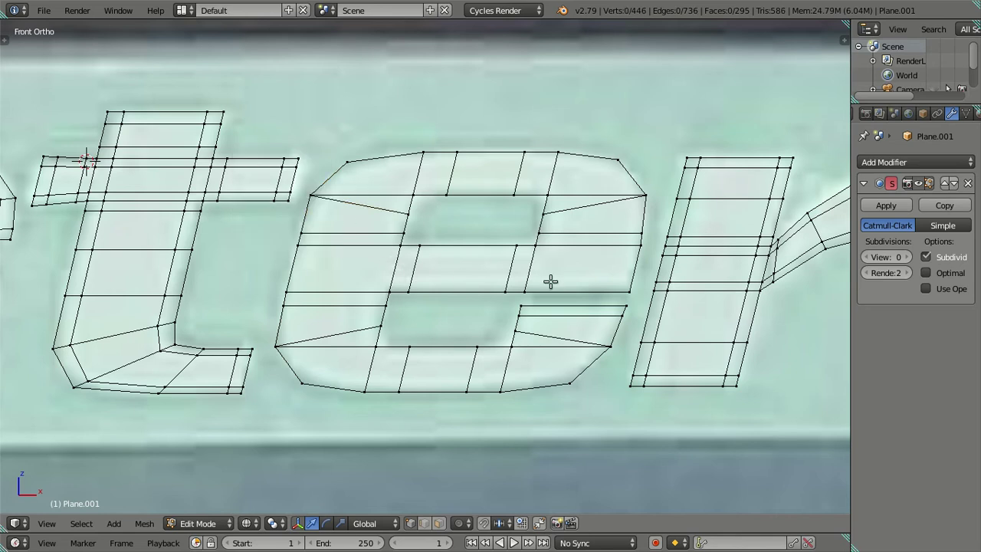
middle_click_drag(551, 281, 499, 268, "shift")
scroll(505, 354, "up", 1)
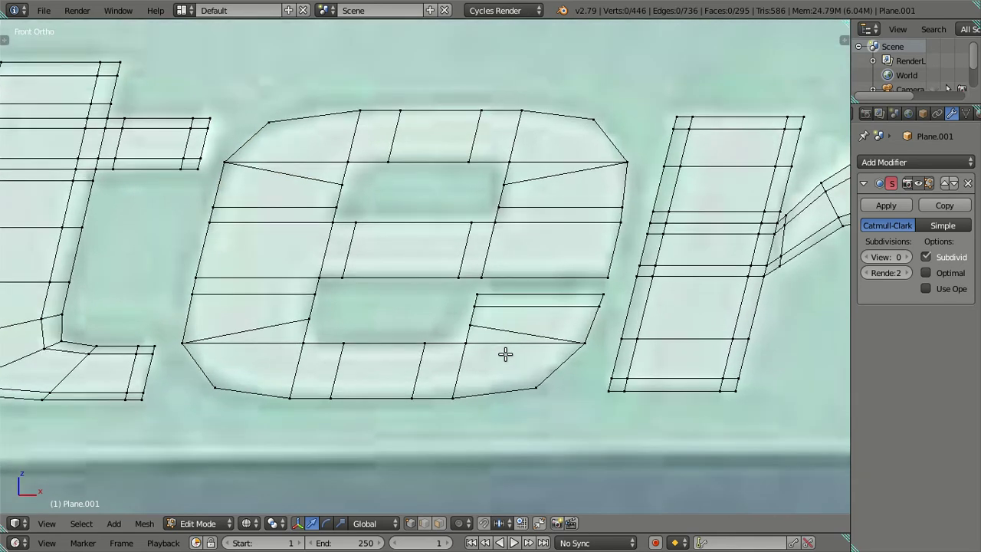
Merge two vertex pairs along the e's bottom edge.
right_click(426, 405)
right_click(454, 400, "shift")
key("alt+m")
left_click(479, 404)
right_click(332, 401)
right_click(292, 401, "shift")
key("alt+m")
left_click(290, 404)
key("a")
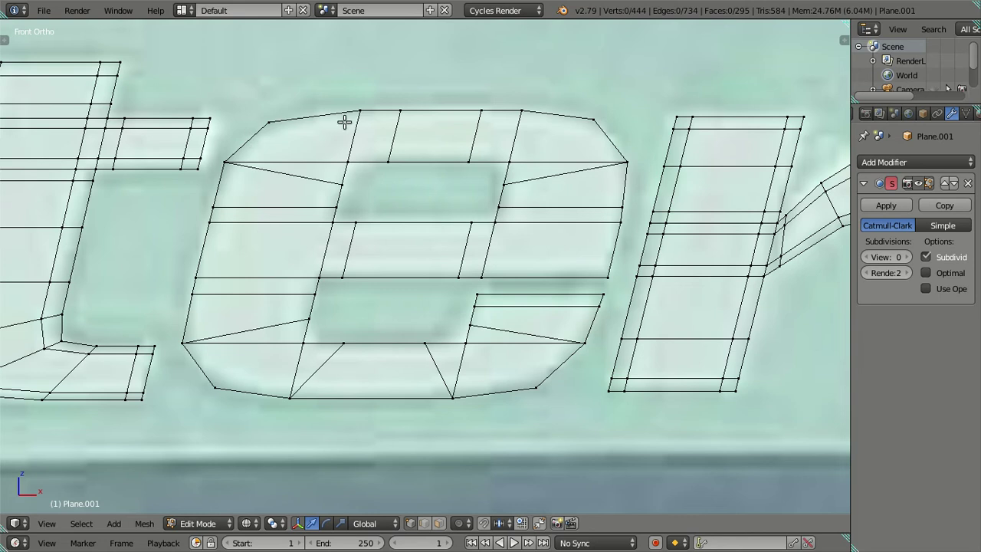
Merge two vertex pairs along the e's top edge.
right_click(396, 111)
right_click(357, 110, "shift")
key("alt+m")
left_click(357, 110)
right_click(482, 111)
right_click(508, 109, "shift")
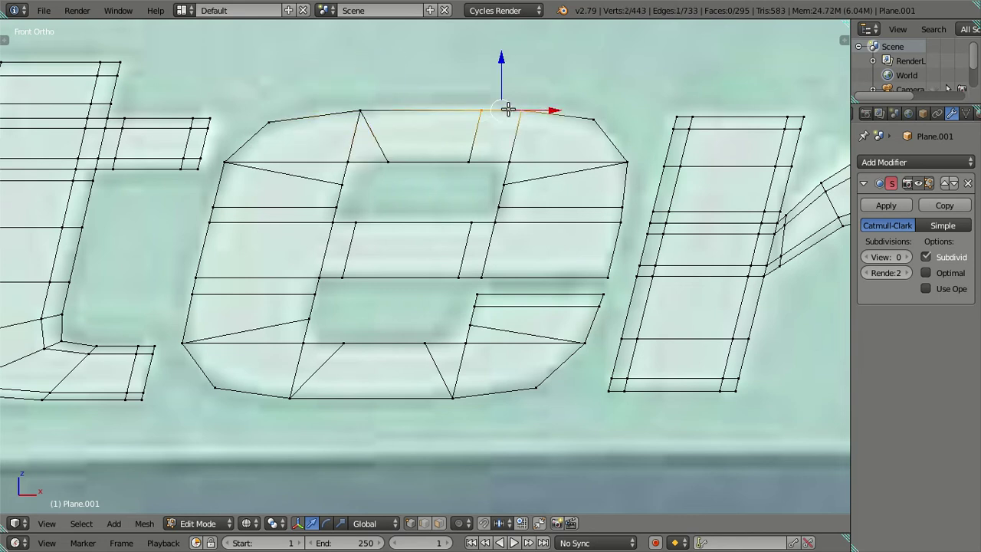
key("alt+m")
left_click(508, 102)
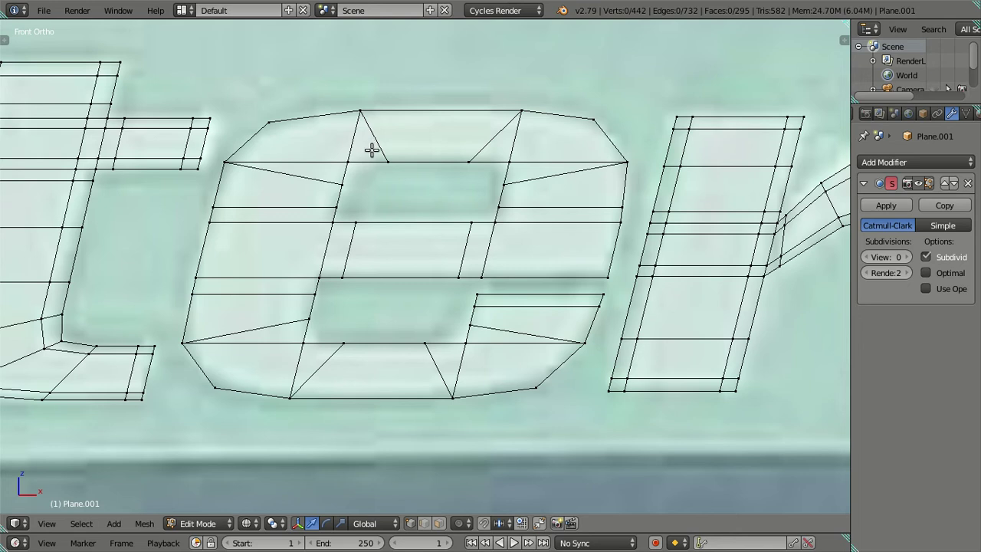
Knife-cut diagonal edges at the e's top-right and bottom-right corners.
key("k")
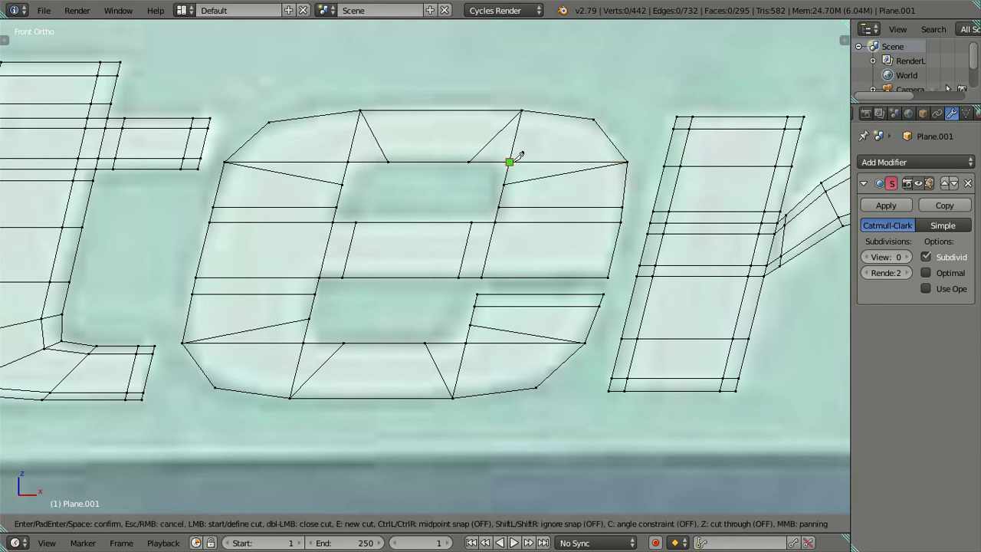
left_click(508, 161)
left_click(594, 119)
key("Return")
key("k")
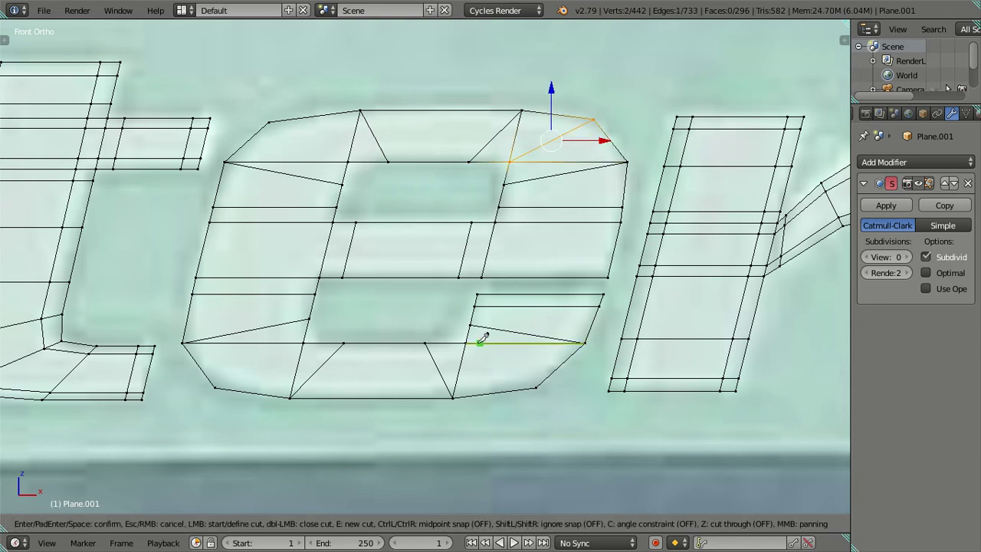
left_click(465, 342)
left_click(536, 386)
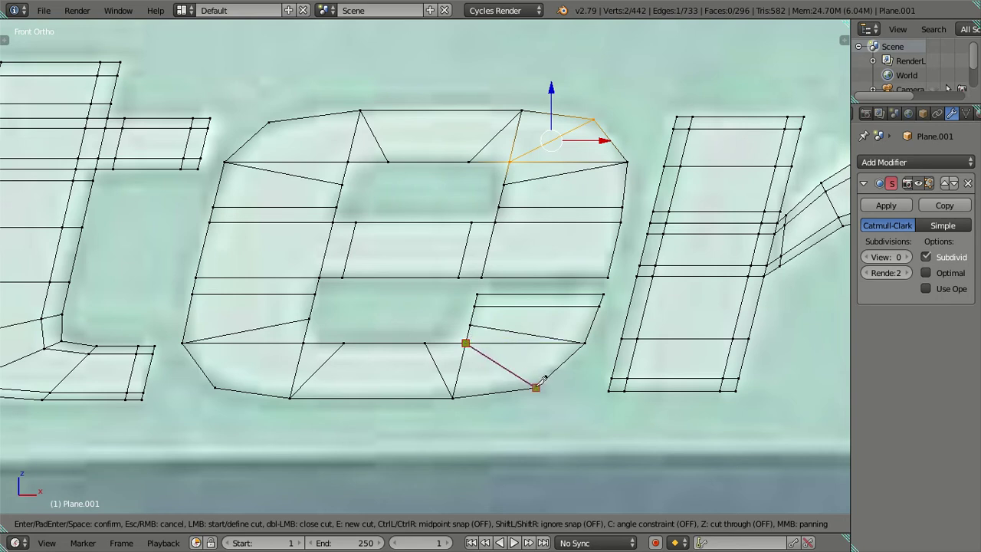
key("Return")
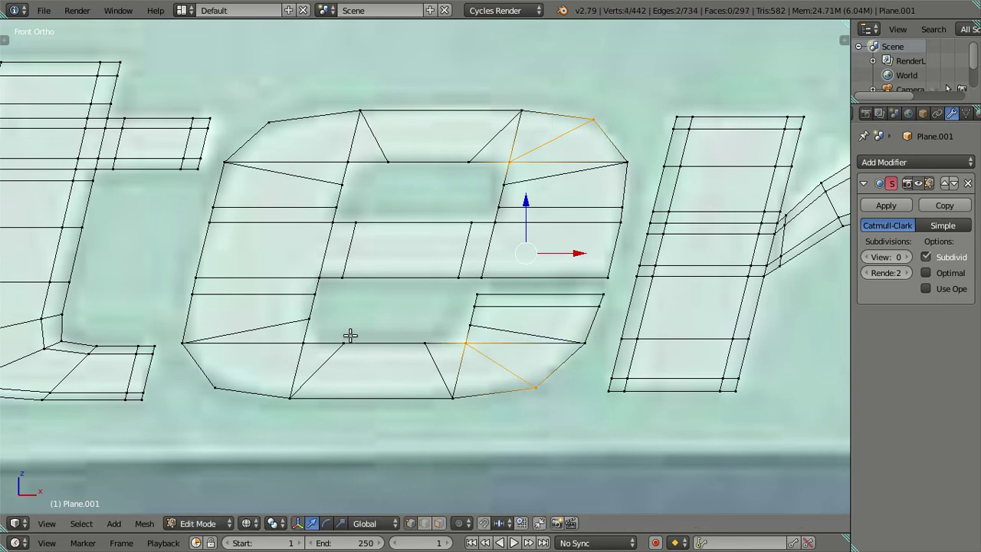
Knife-cut diagonal edges at the e's bottom-left and top-left corners.
key("k")
left_click(304, 342)
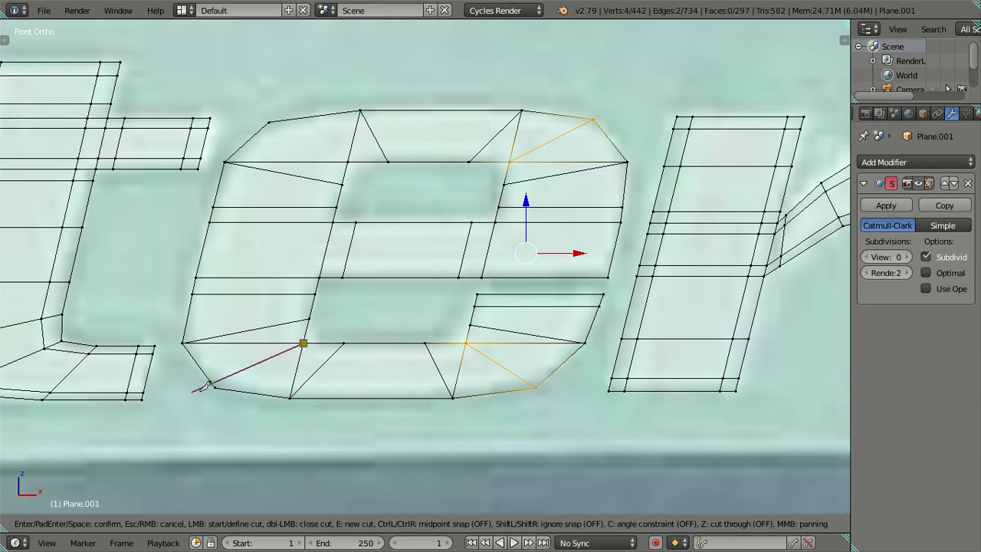
left_click(222, 381)
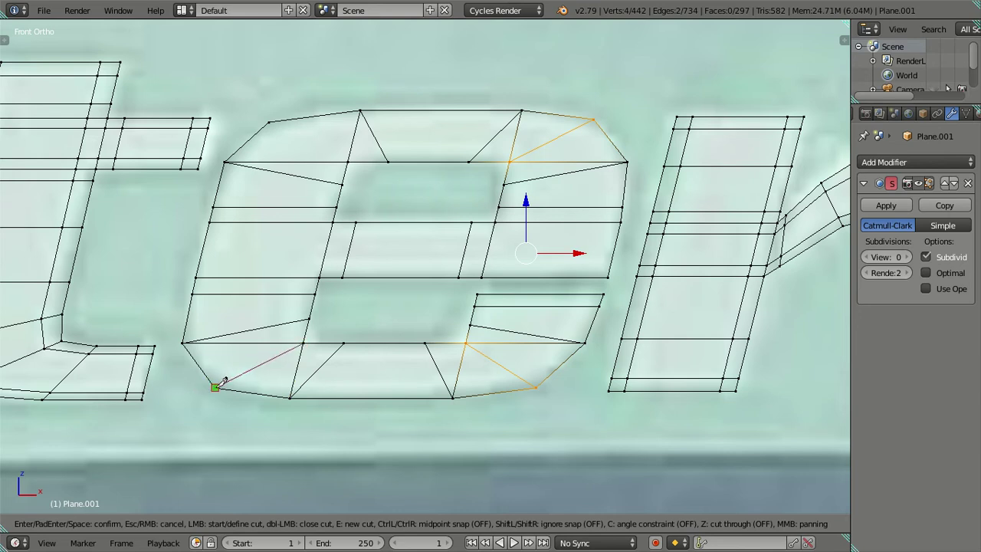
key("Return")
key("k")
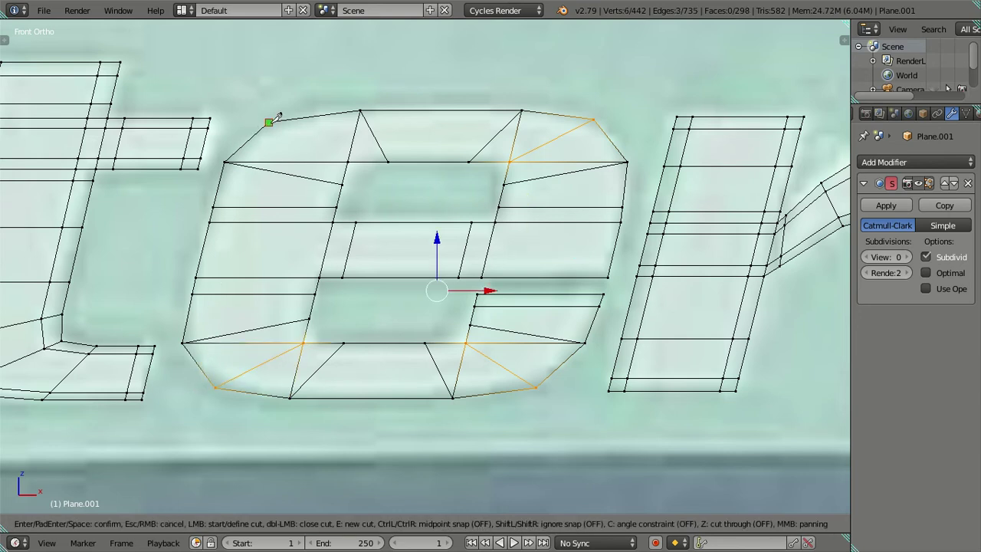
left_click(271, 118)
left_click(346, 159)
key("Return")
Select the eight diagonal and horizontal corner edges and dissolve them.
key("a")
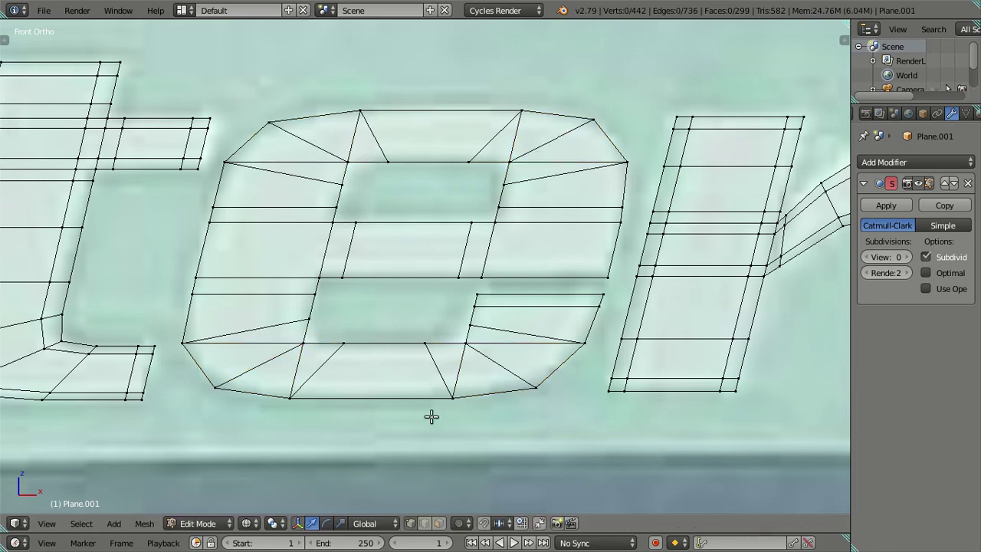
left_click(451, 370)
left_click(493, 343, "shift")
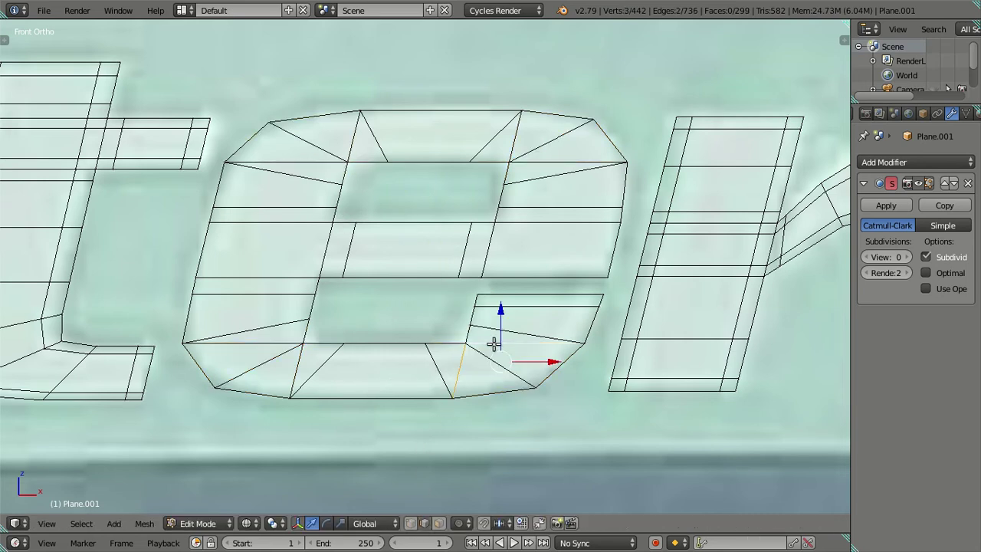
left_click(298, 360, "shift")
left_click(282, 343, "shift")
left_click(314, 161, "shift")
left_click(355, 140, "shift")
left_click(515, 138, "shift")
left_click(537, 160, "shift")
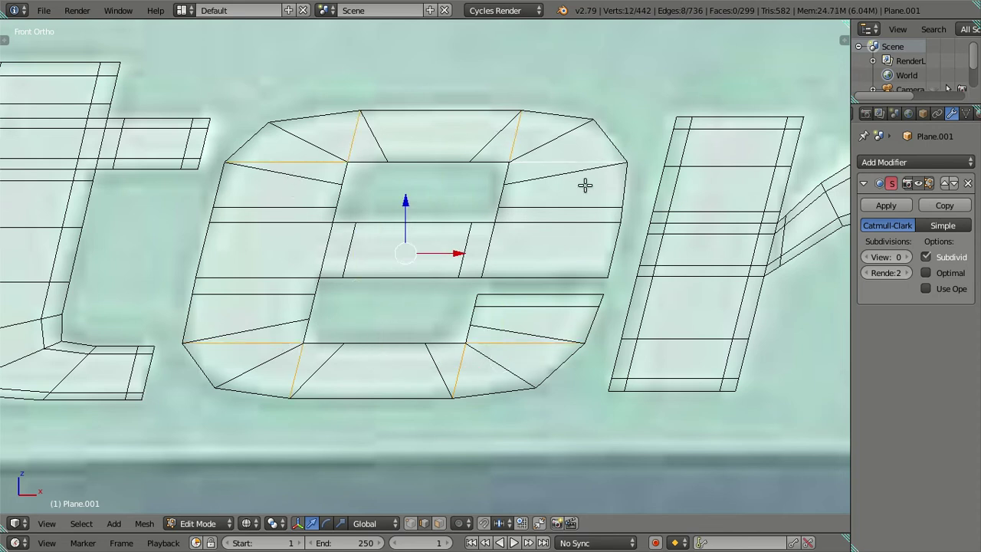
key("x")
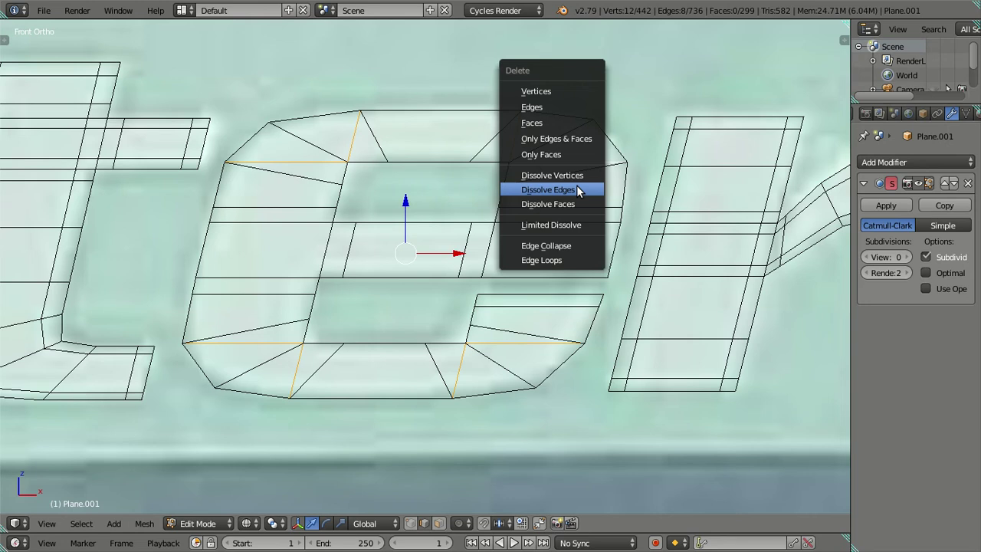
left_click(575, 188)
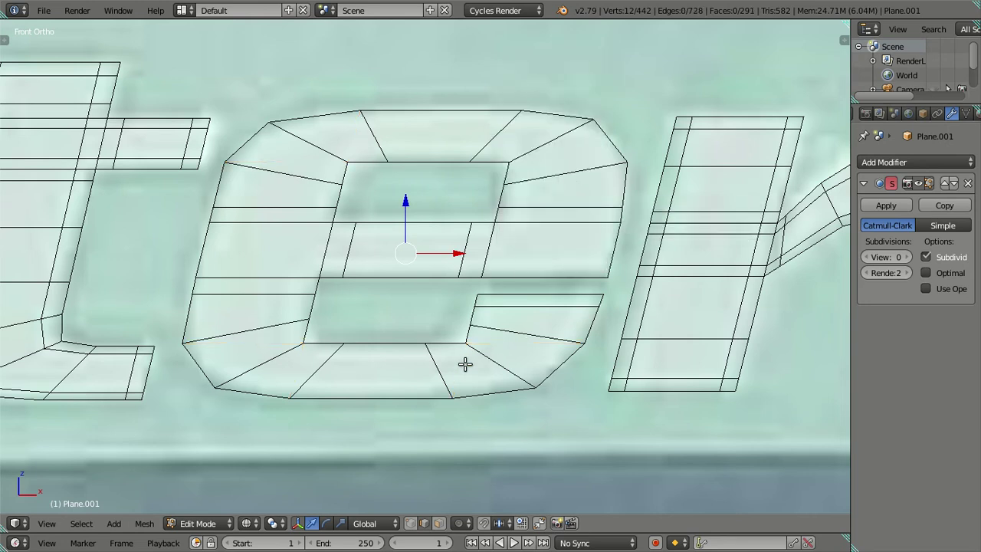
Scale the bottom inner edge and the two top inner vertices of the e's hole.
left_click(467, 331, "alt")
left_click(467, 342)
left_click(304, 343, "shift")
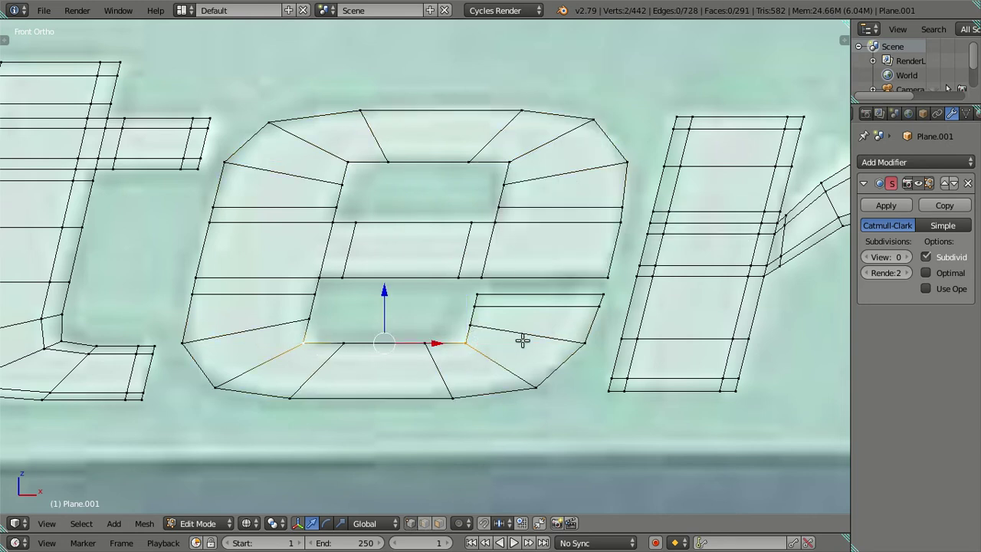
key("s")
left_click(580, 344)
left_click(358, 160)
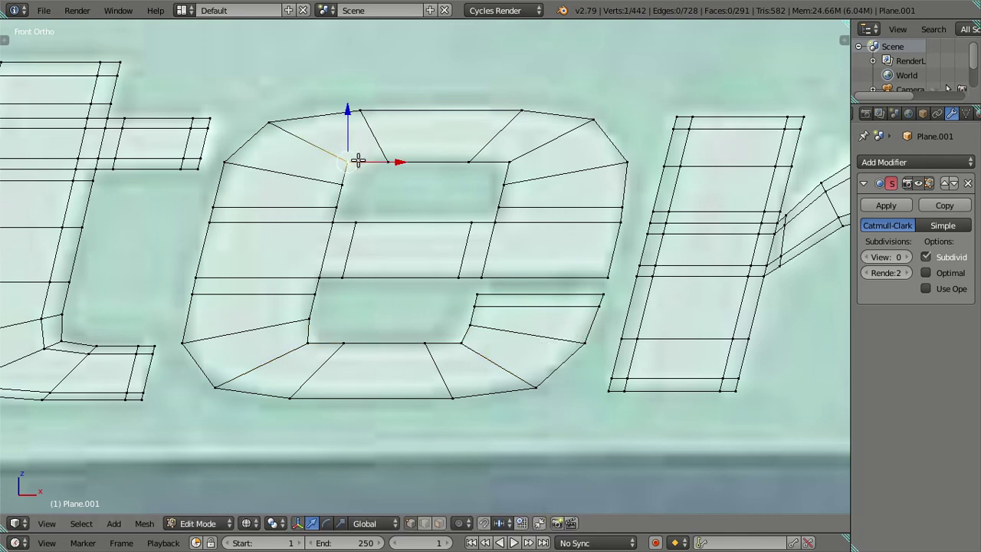
left_click(510, 162, "shift")
key("s")
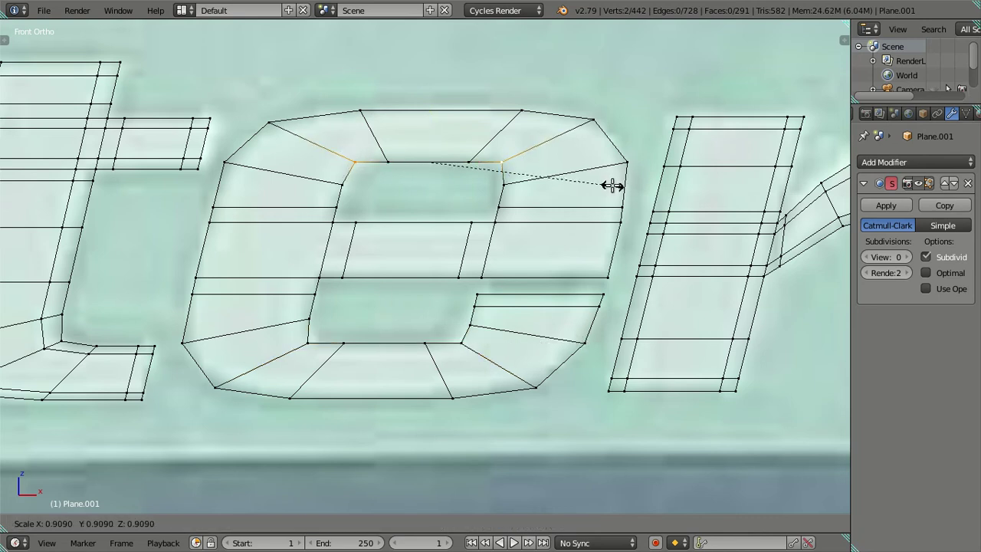
left_click(612, 186)
Slide the lower and top-left inner corner vertices horizontally along X.
right_click(475, 342)
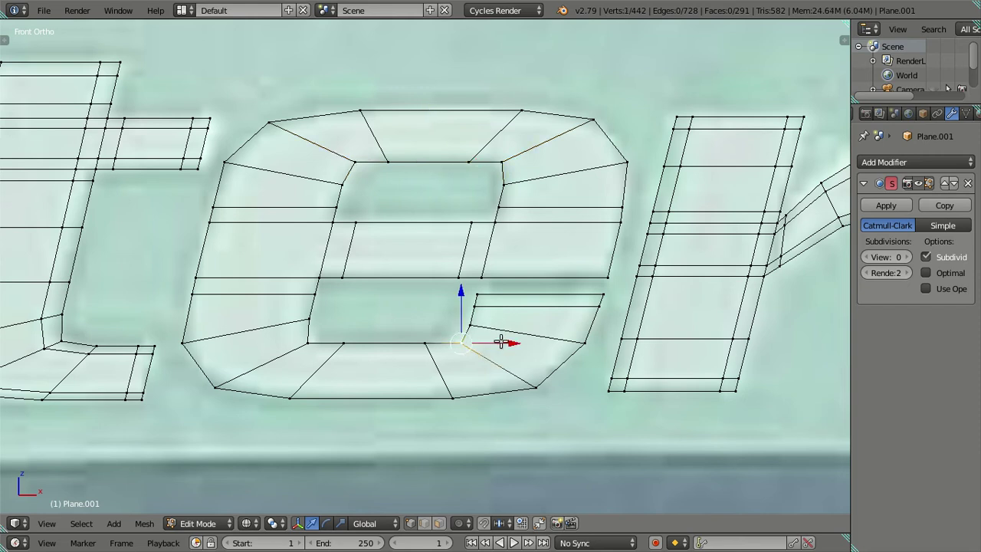
key("g")
key("x")
left_click(495, 342)
right_click(355, 160)
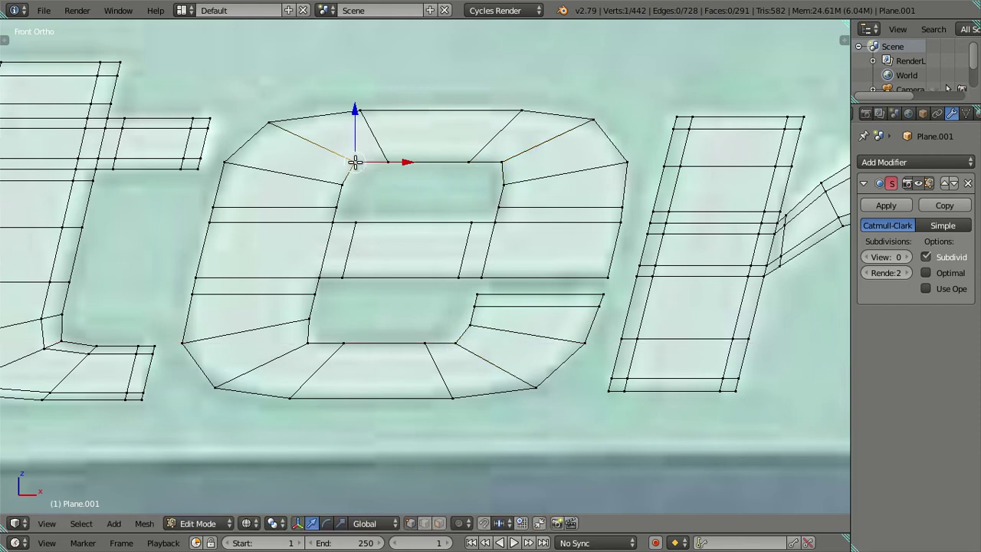
key("g")
key("x")
left_click(392, 157)
key("a")
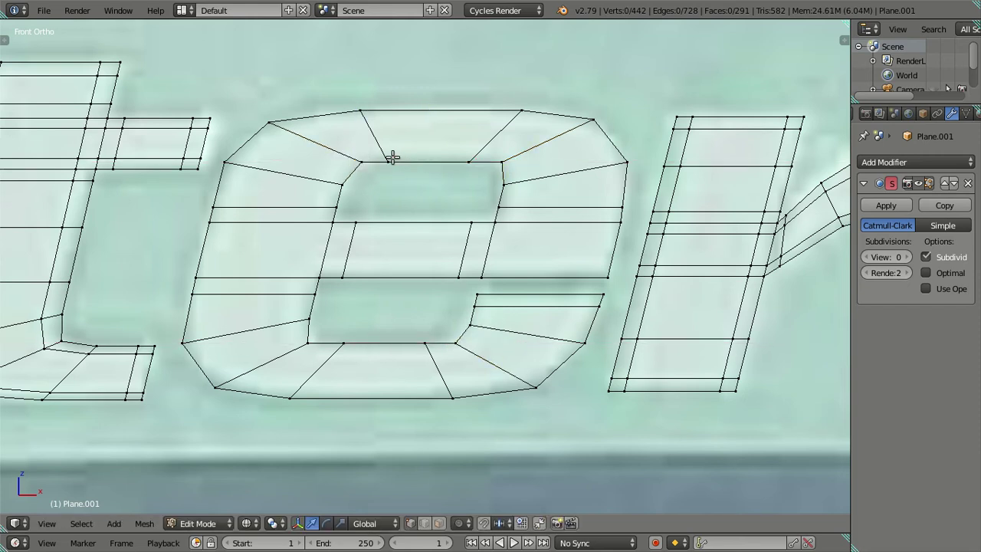
Slightly scale two opposite inner corner vertices and nudge the outer and lower inner vertices.
right_click(457, 343)
right_click(360, 162, "shift")
key("s")
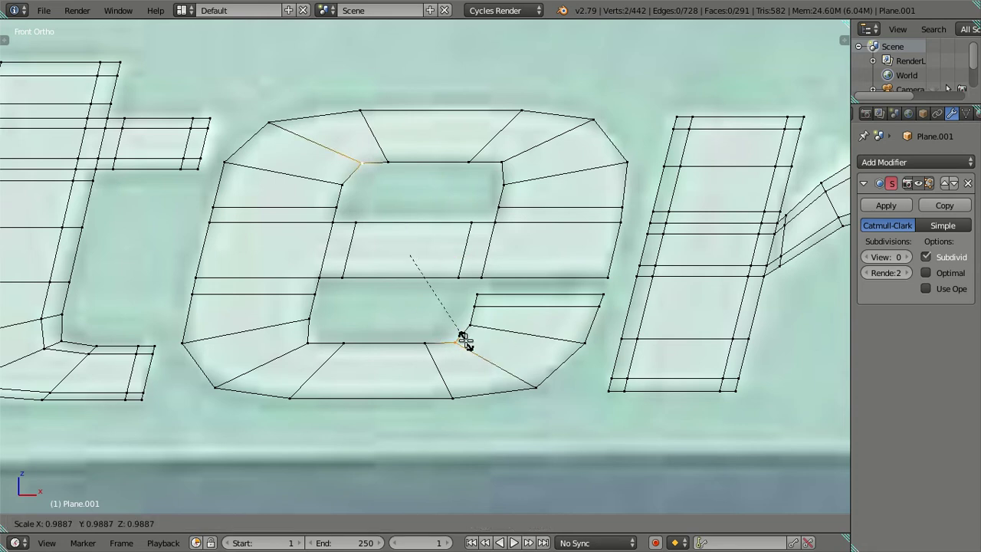
left_click(465, 338)
key("a")
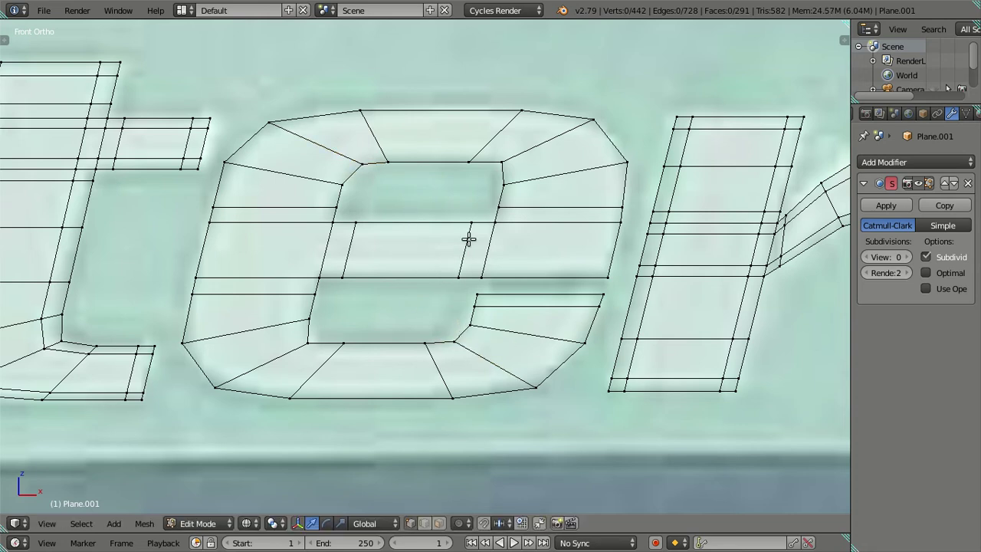
right_click(502, 170)
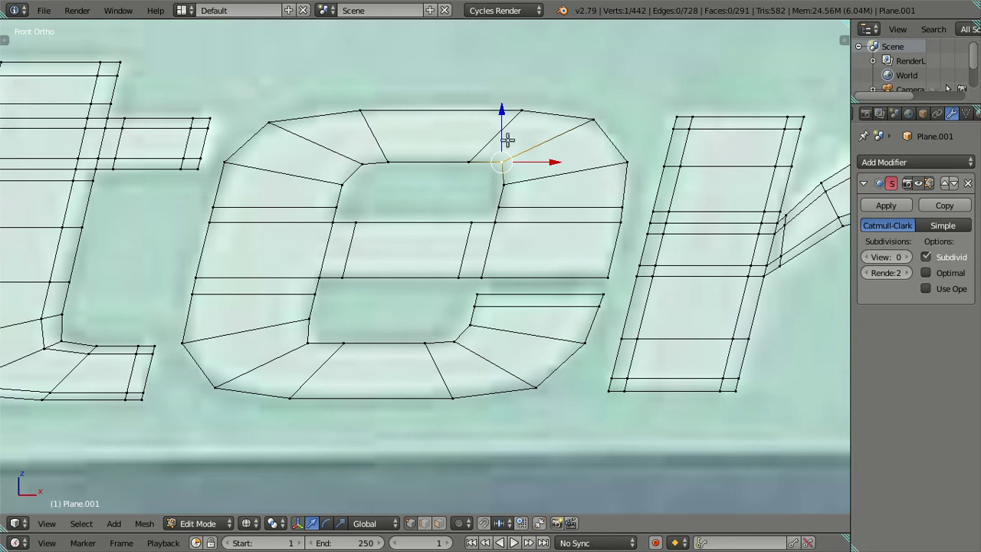
left_click_drag(502, 111, 504, 109)
right_click(304, 329)
left_click_drag(307, 288, 314, 285)
key("a")
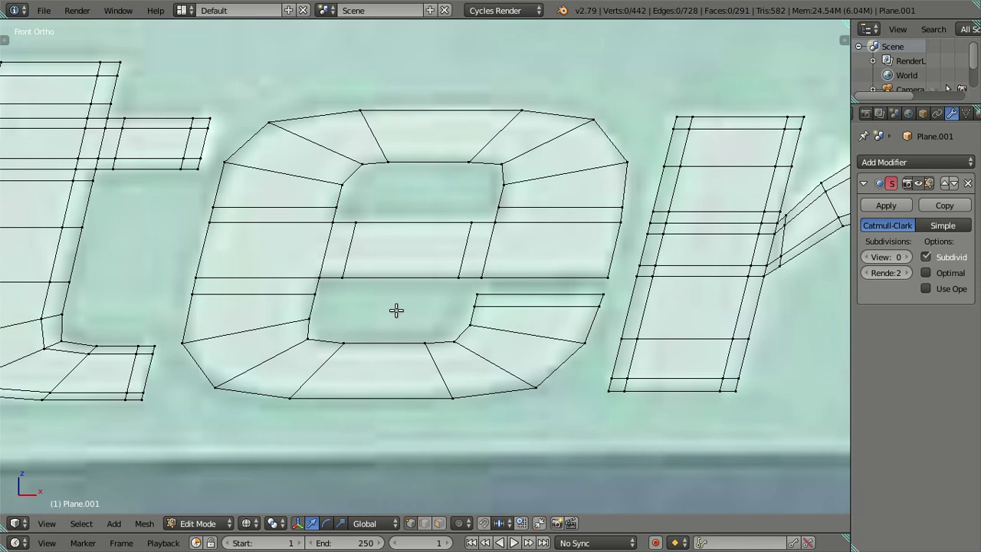
middle_click_drag(393, 309, 409, 313, "shift")
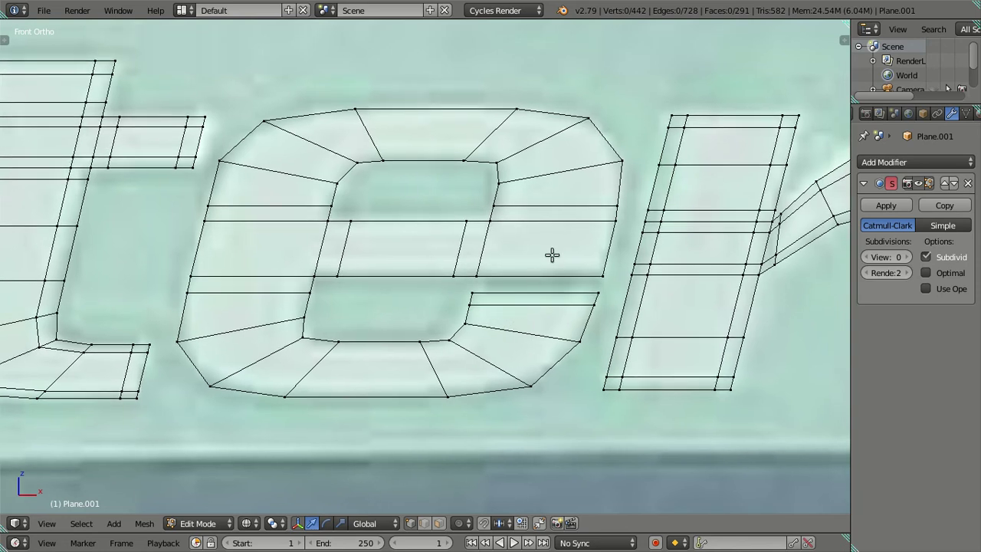
Merge two vertex pairs on the e's right side and dissolve the redundant edge.
right_click(611, 228)
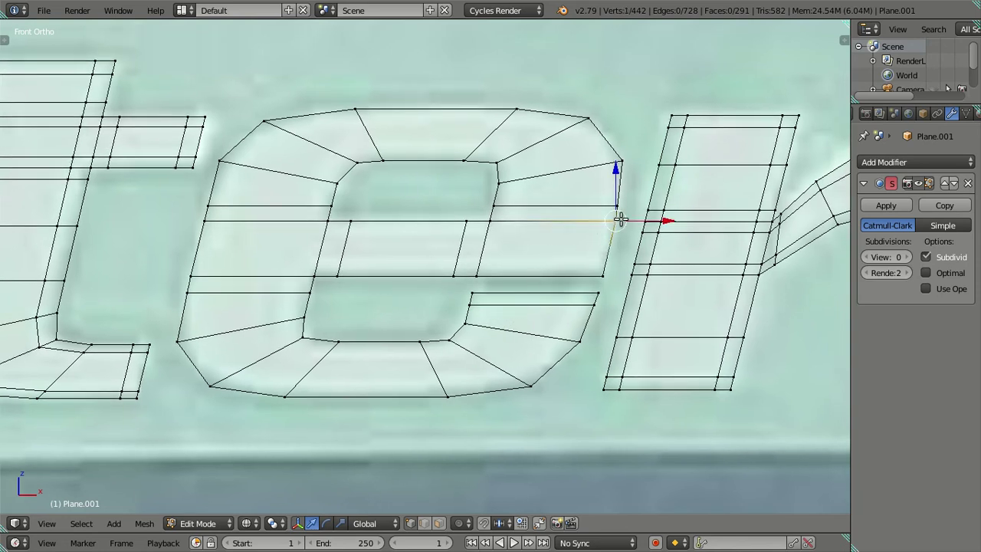
right_click(604, 269, "shift")
key("alt+m")
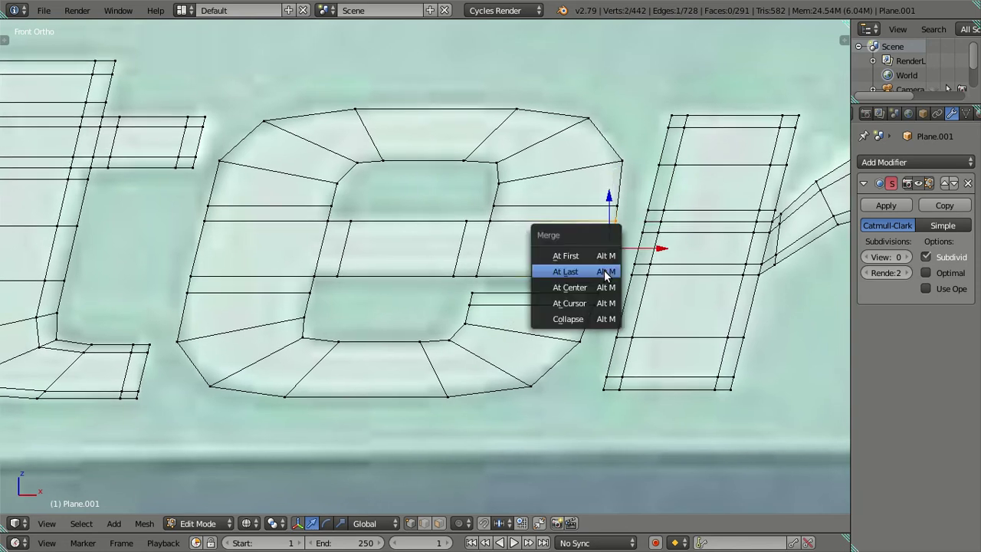
left_click(601, 269)
key("a")
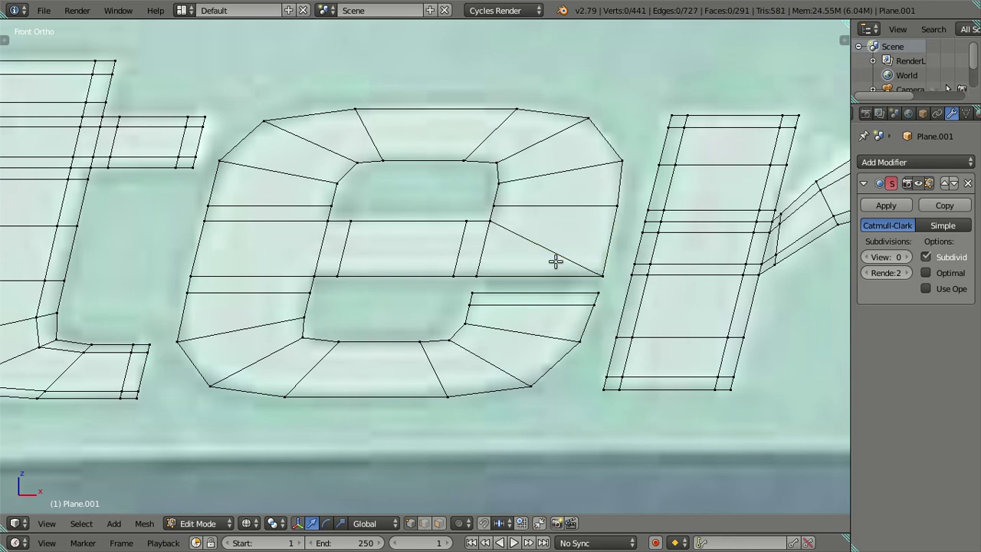
right_click(474, 275, "shift")
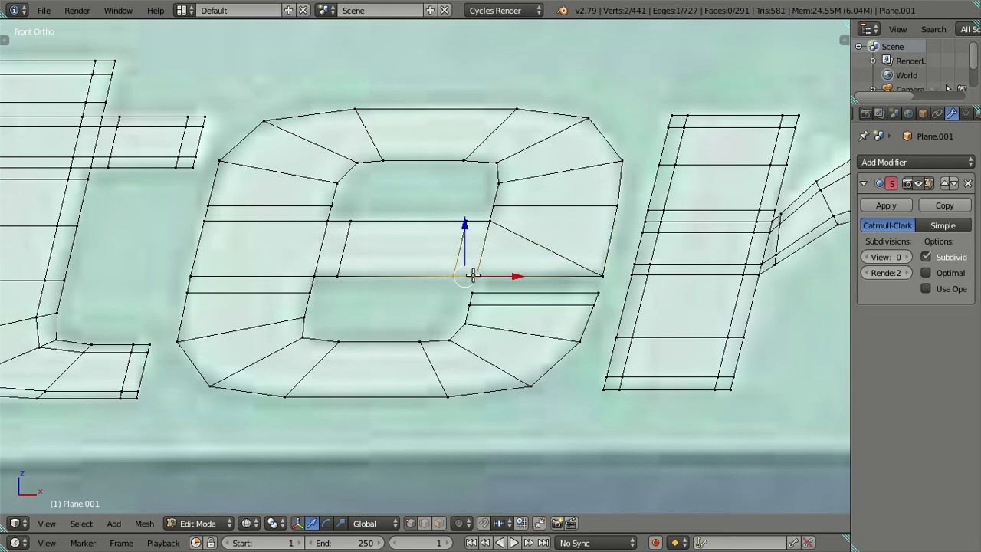
key("alt+m")
left_click(473, 275)
right_click(486, 226)
key("x")
left_click(564, 255)
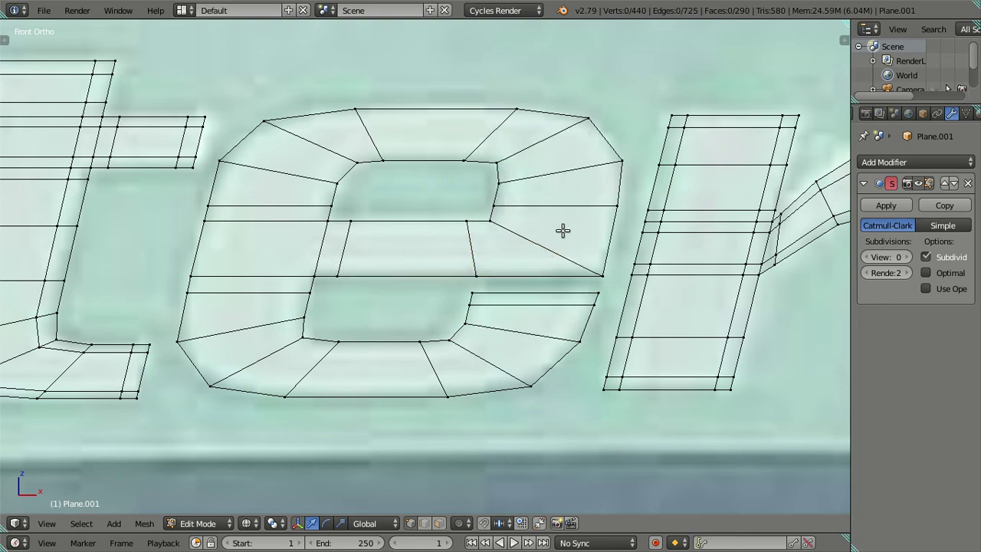
Switch to edge select and add several lengthwise loop cuts around the e's ring.
key("ctrl+r")
key("Escape")
key("ctrl+Tab")
left_click(532, 331)
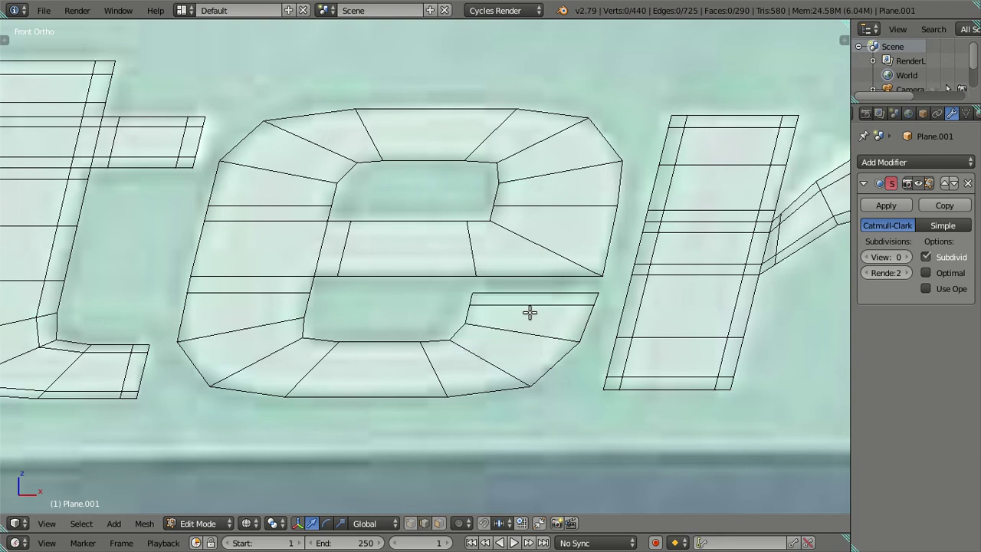
key("ctrl+r")
scroll(529, 309, "up", 6)
left_click(530, 310)
Confirm the new loop cuts on the e, then dissolve three surplus edge loops.
right_click(530, 309)
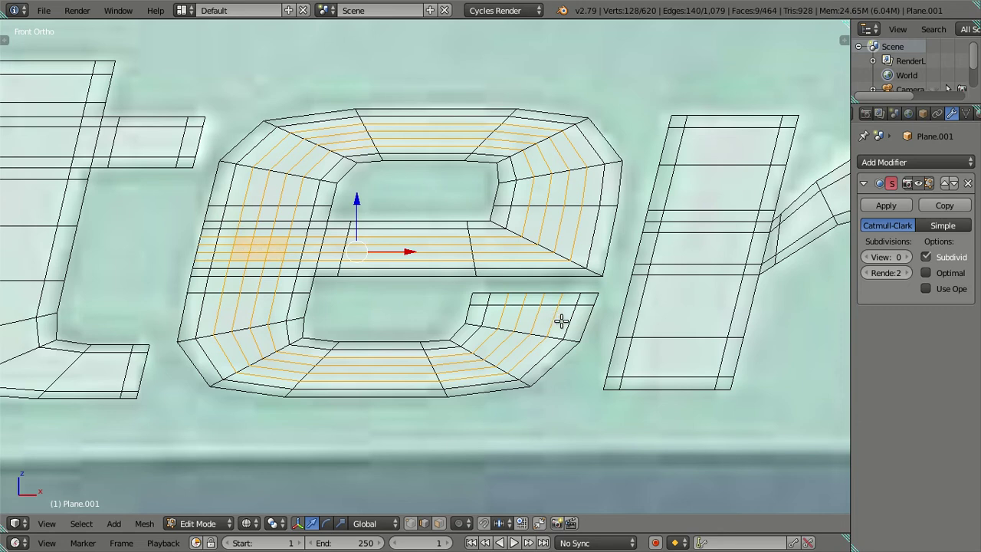
key("a")
right_click(488, 337, "alt")
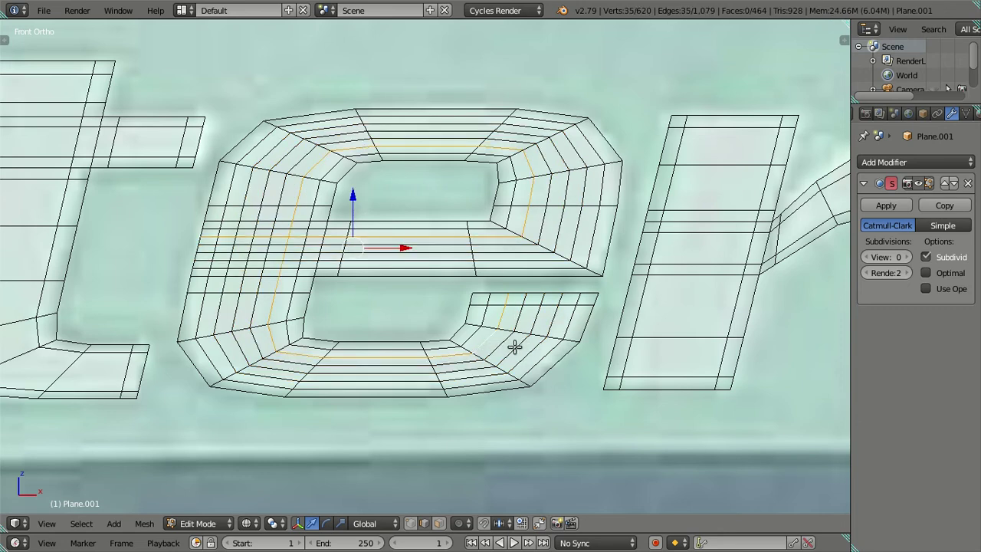
key("x")
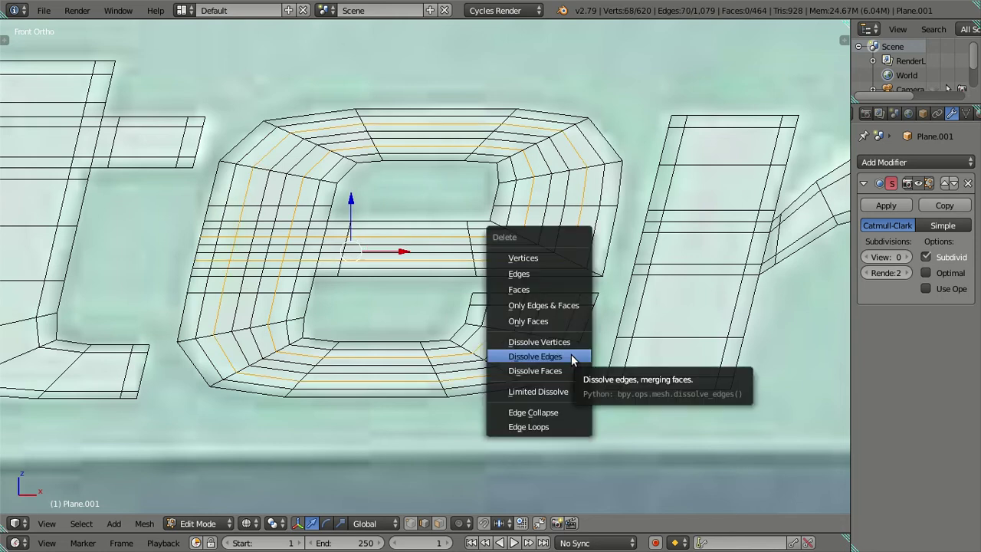
left_click(571, 354)
right_click(512, 339, "alt")
key("x")
left_click(516, 347)
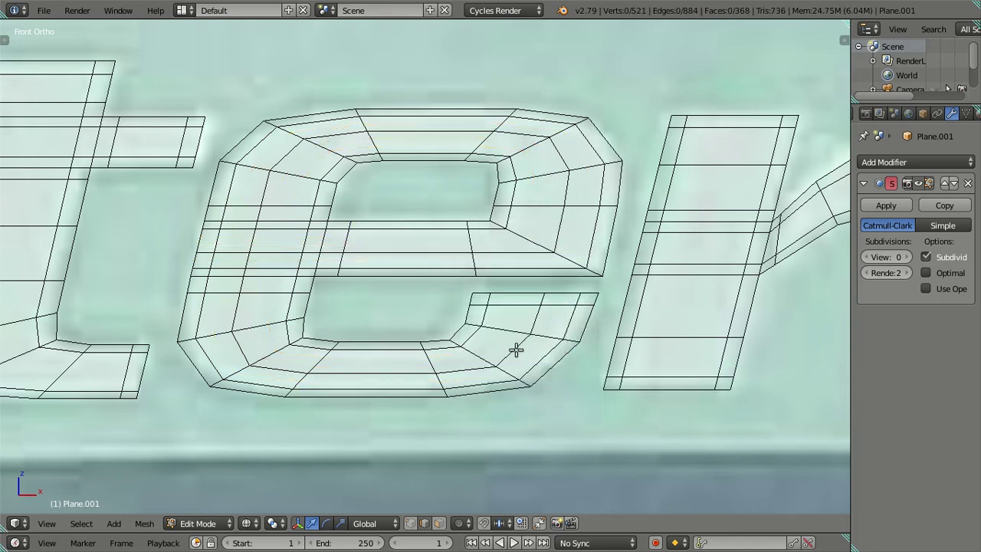
right_click(559, 351, "alt")
key("x")
left_click(512, 351)
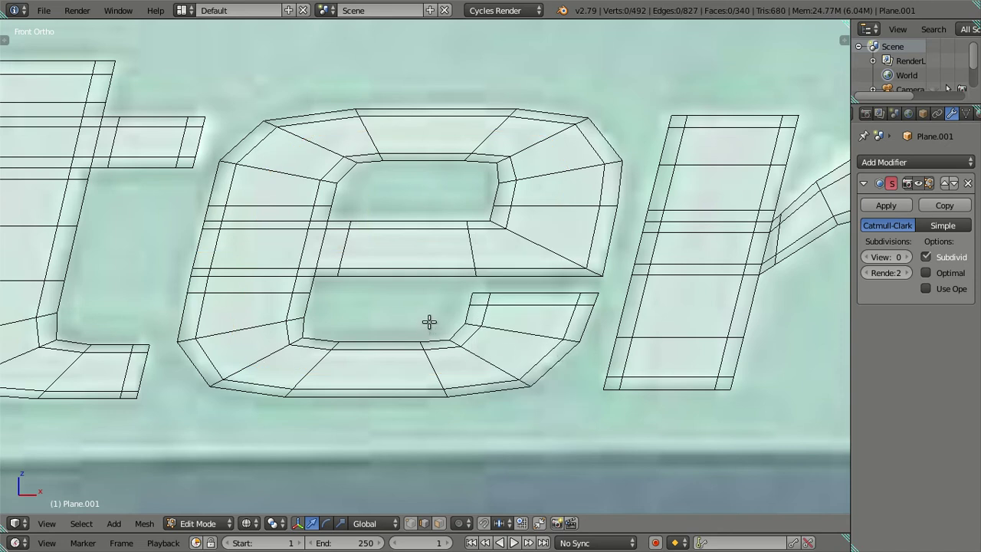
Duplicate the last e letter and place the copy over Quester's first e.
scroll(498, 291, "down", 3)
scroll(413, 296, "up", 1)
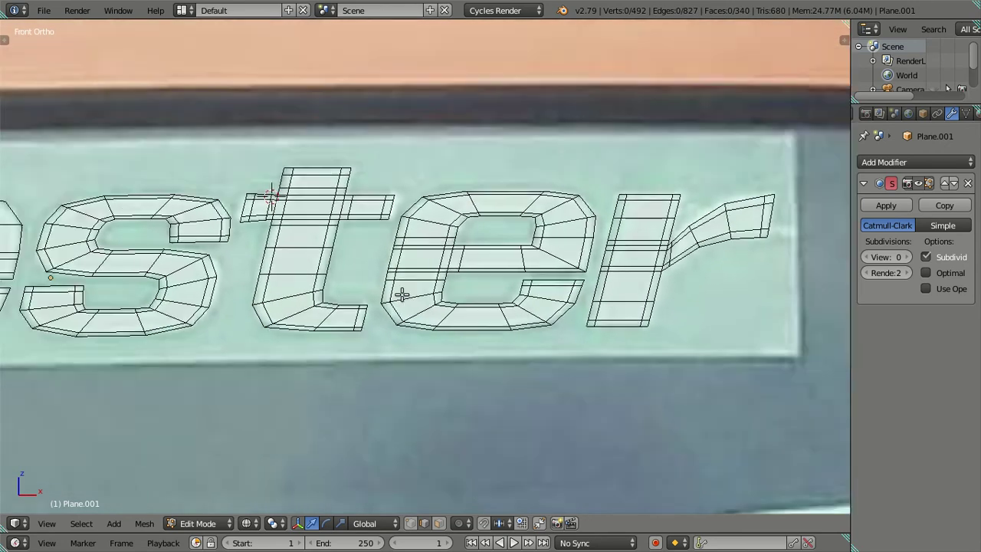
scroll(402, 294, "down", 2)
mouse_move(411, 350)
middle_mouse_down("shift")
mouse_move(307, 322)
mouse_move(351, 314)
middle_mouse_up("shift")
scroll(286, 315, "down", 1)
right_click(694, 271)
key("l")
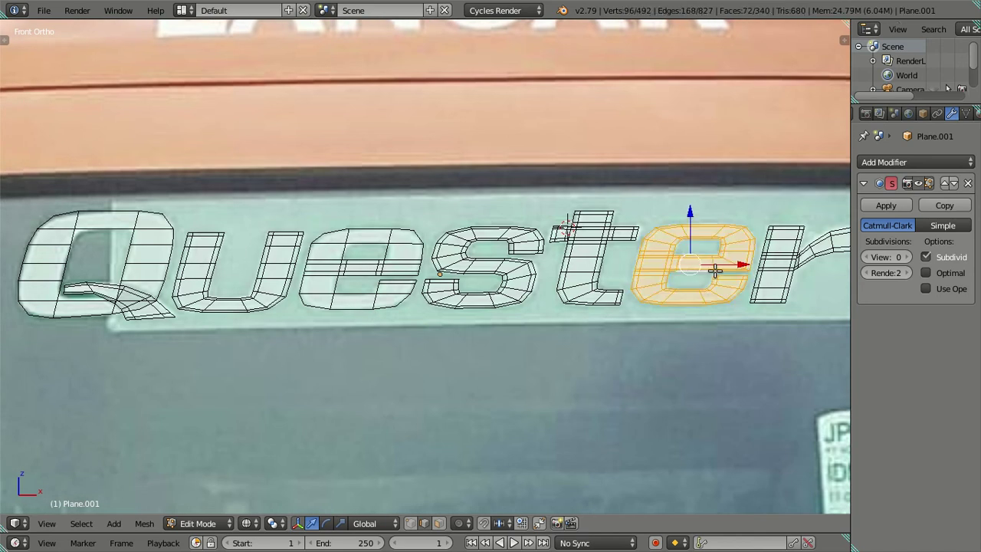
key("shift+d")
right_click(728, 264)
key("g")
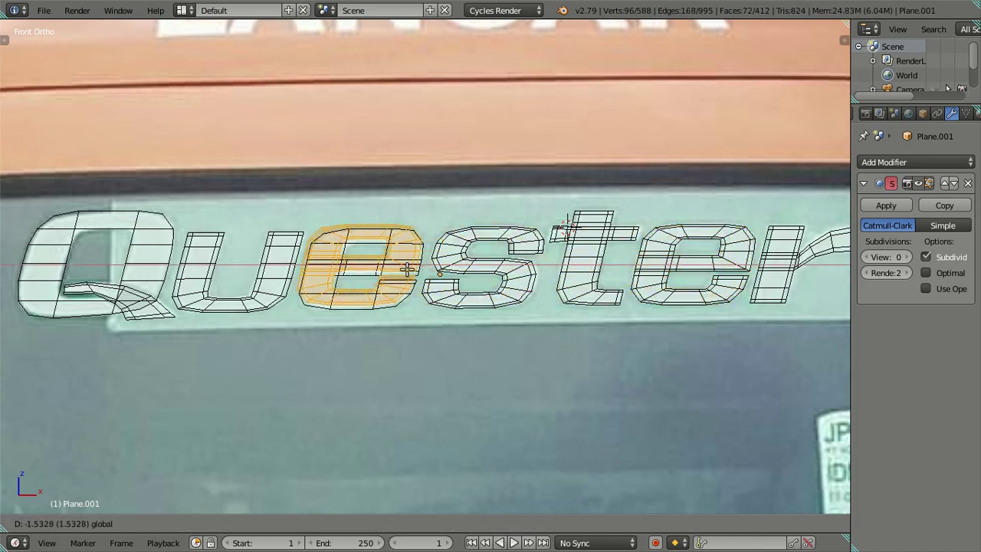
left_click(388, 264)
Delete the duplicated e's faces.
scroll(392, 306, "up", 3)
scroll(391, 312, "down", 2)
scroll(486, 351, "up", 3)
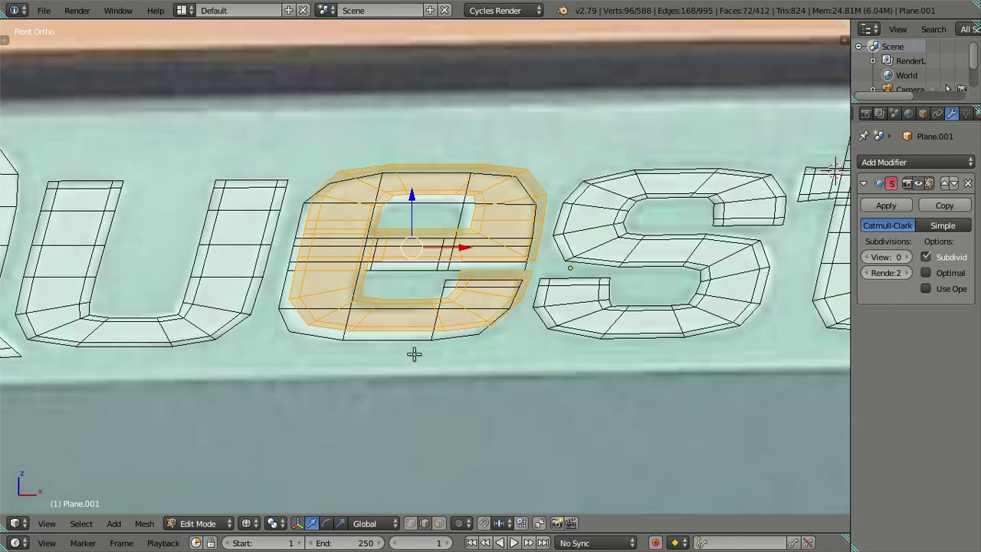
right_click(414, 342)
key("l")
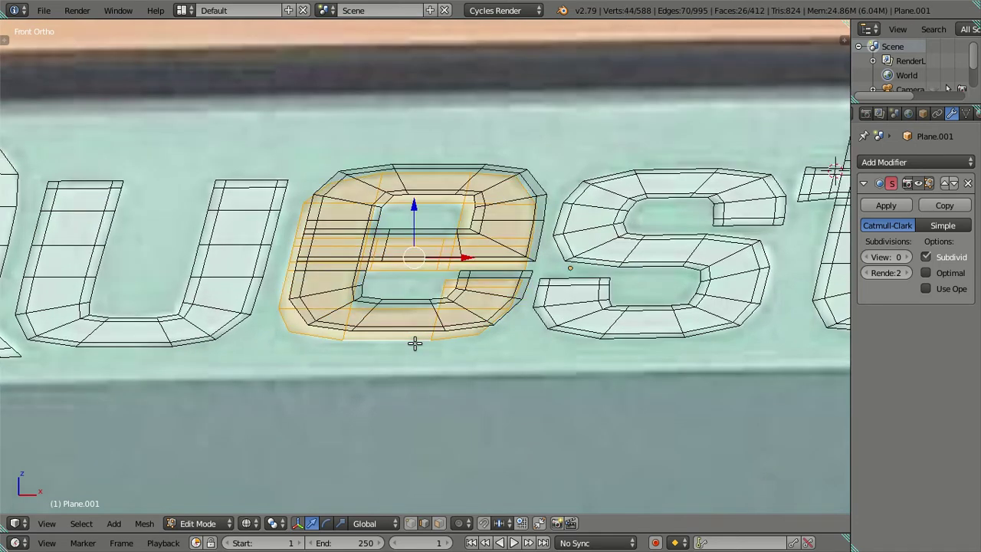
key("x")
left_click(394, 276)
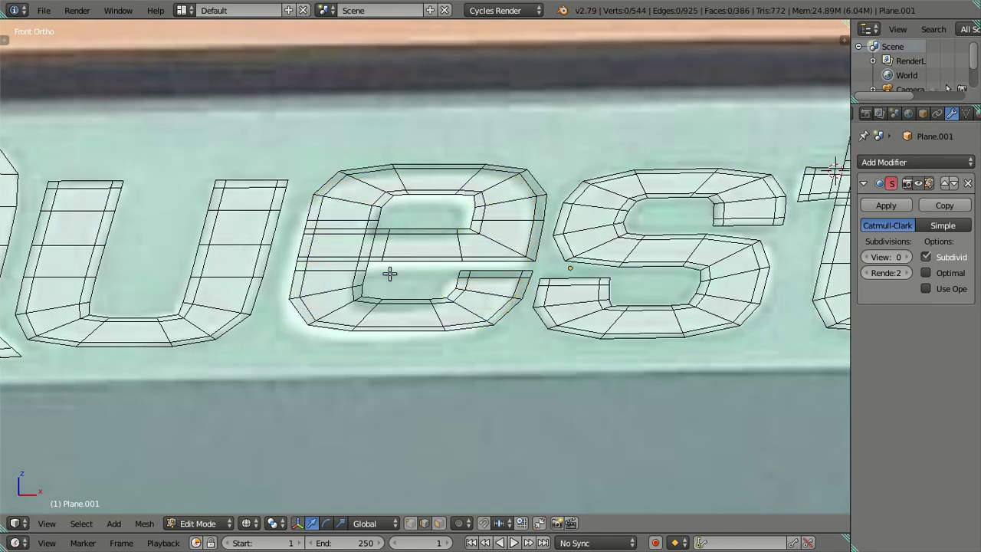
Shift the e letter left and down onto the reference lettering, then deselect it.
key("l")
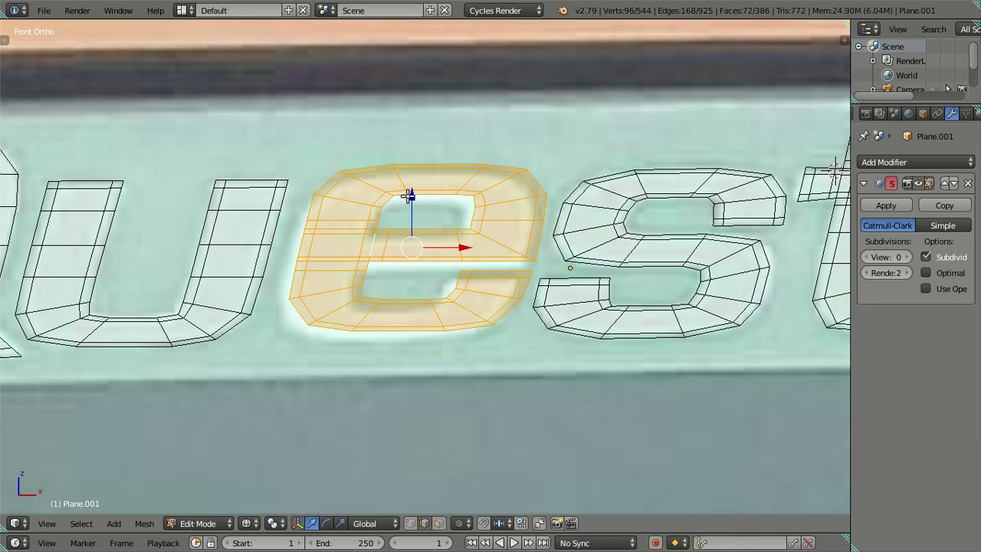
key("g")
key("z")
key("Escape")
key("g")
key("x")
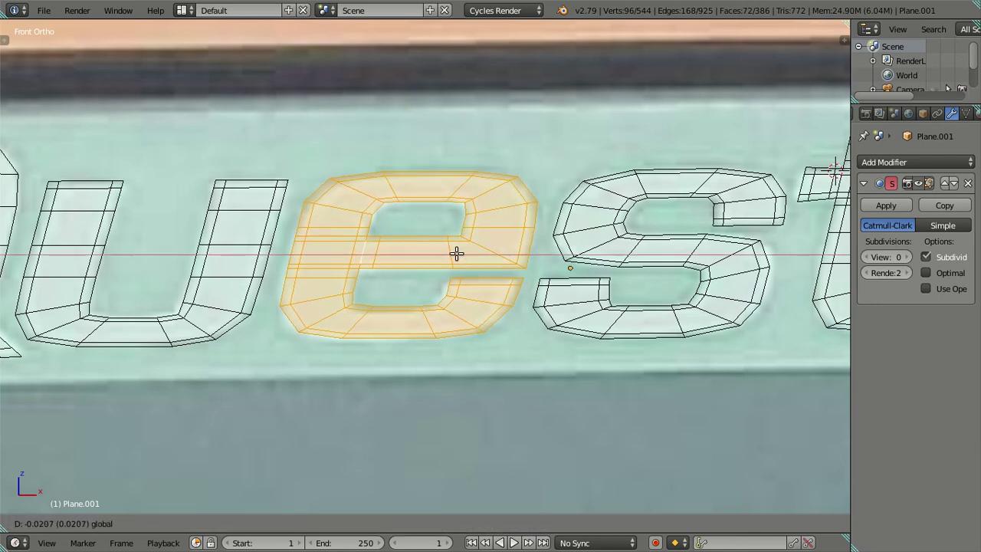
left_click(456, 253)
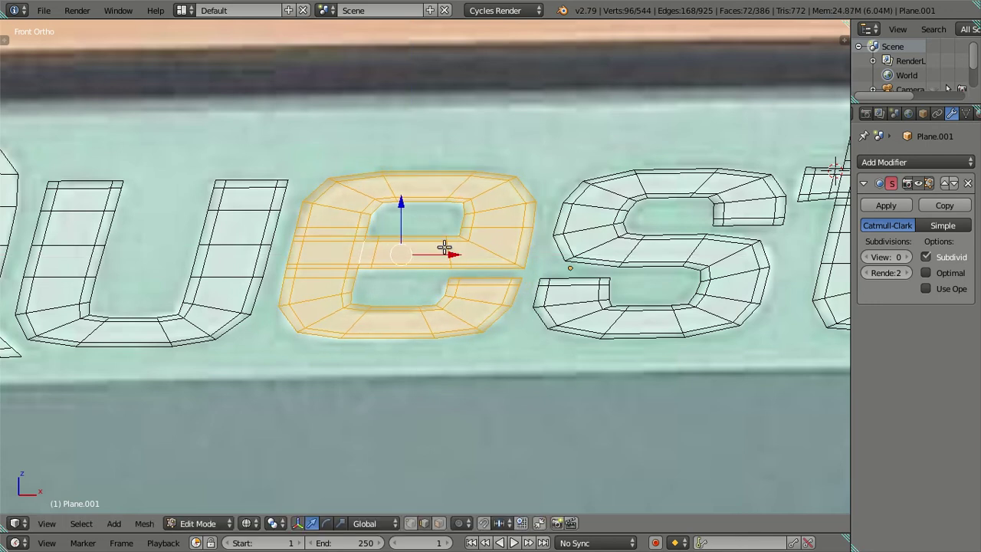
left_click_drag(401, 202, 404, 204)
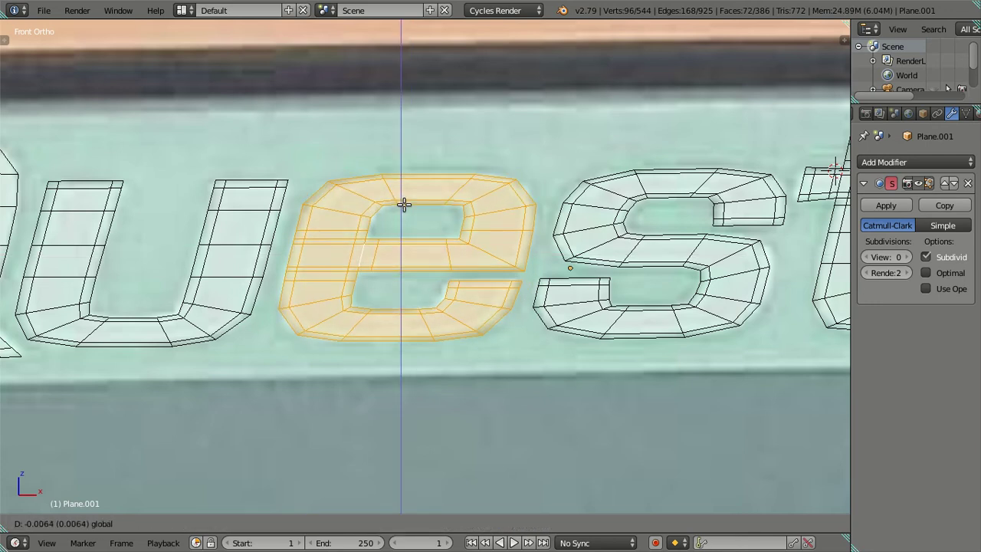
left_click_drag(404, 203, 407, 213)
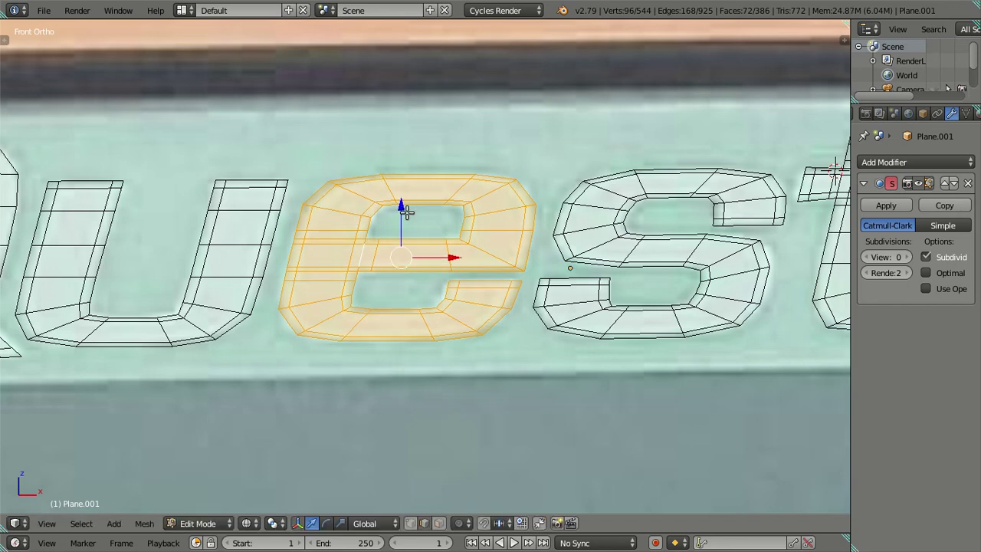
key("a")
scroll(370, 272, "down", 3)
mouse_move(379, 293)
middle_mouse_down("shift")
mouse_move(201, 339)
mouse_move(471, 309)
middle_mouse_up("shift")
Save over Nissan Quester.blend.
key("ctrl+s")
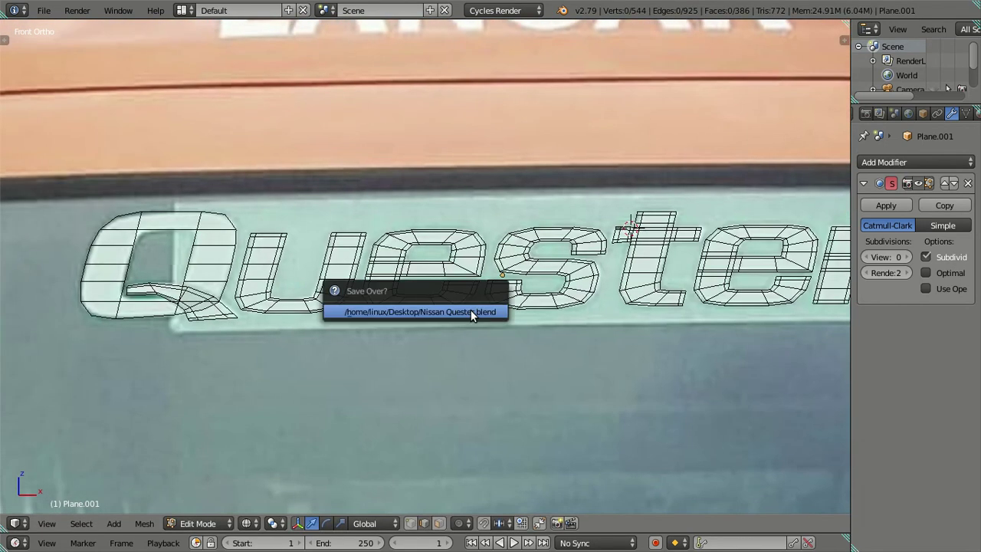
left_click(470, 312)
scroll(516, 320, "down", 2)
scroll(524, 311, "up", 5)
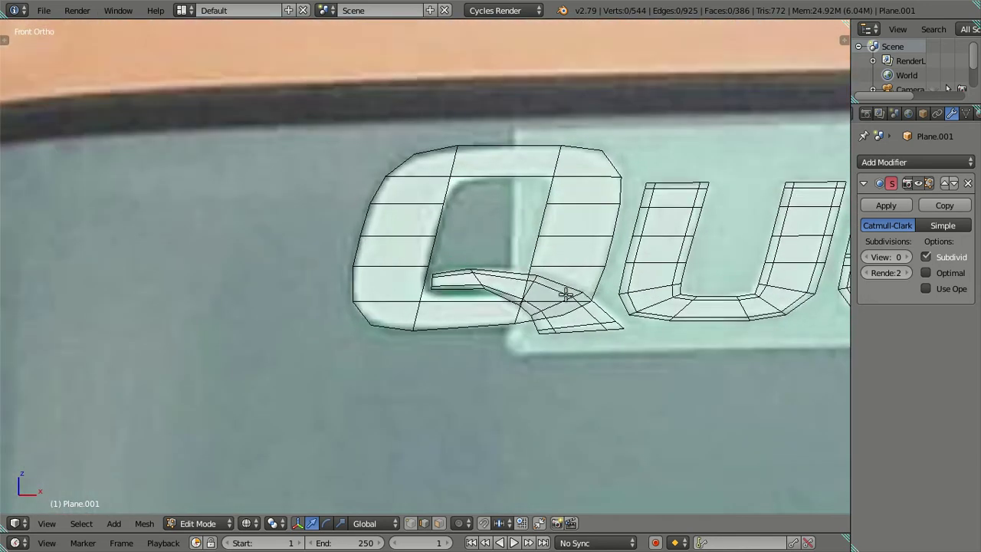
Hide the Q's tail strip so only the Q's body stays visible.
middle_click_drag(578, 295, 467, 338, "shift")
scroll(467, 339, "up", 2)
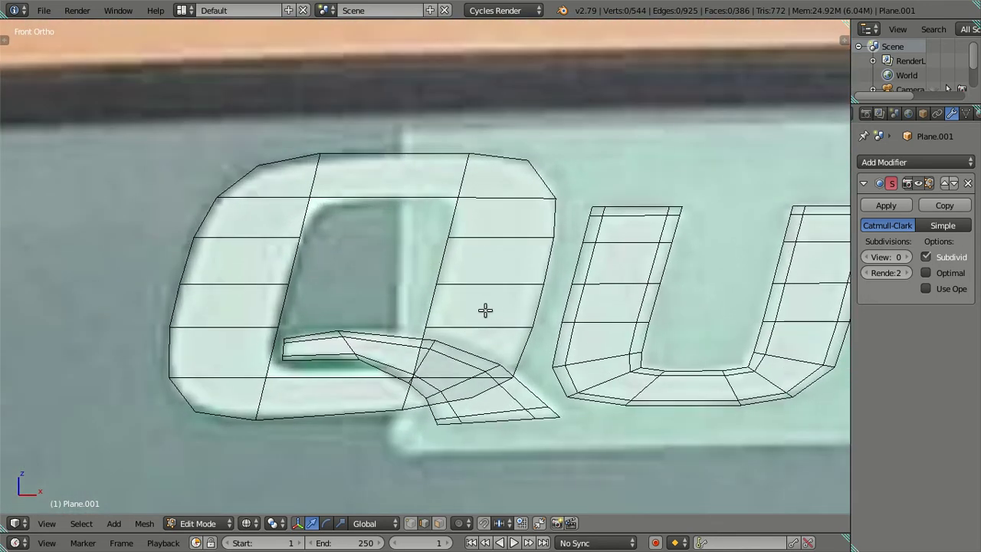
middle_click_drag(484, 372, 444, 269, "shift")
scroll(443, 269, "up", 1)
right_click(500, 398)
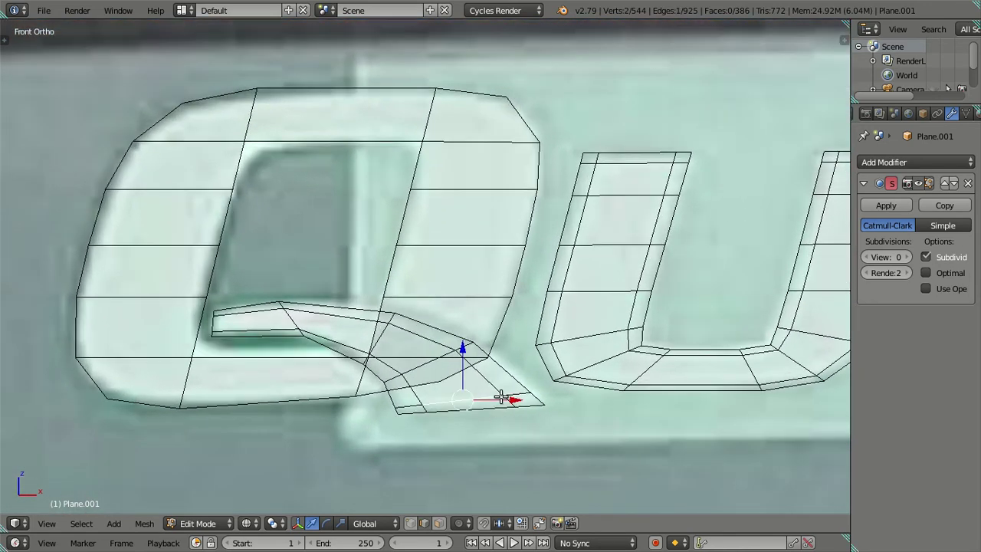
key("l")
key("h")
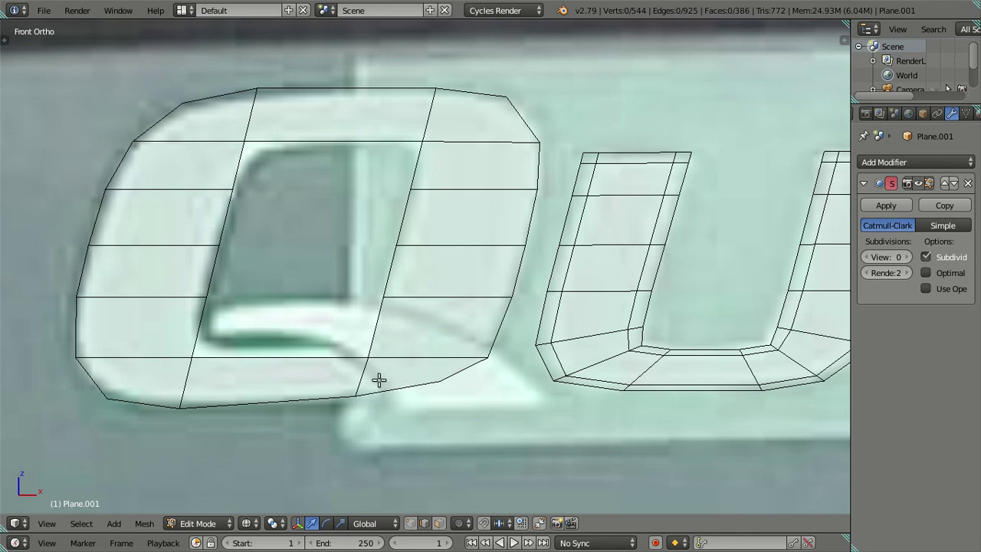
Add loop cuts across the Q's top and bottom rows, dissolving two unwanted edges.
key("ctrl+r")
scroll(298, 359, "up", 2)
left_click(298, 359)
key("ctrl+r")
left_click(332, 138)
right_click(335, 135)
right_click(274, 375, "shift")
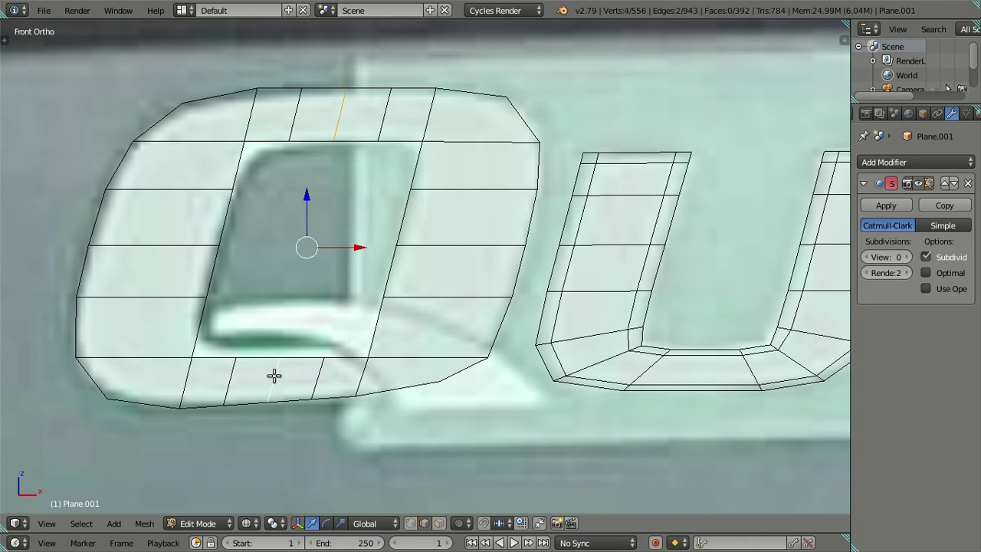
key("x")
left_click(383, 423)
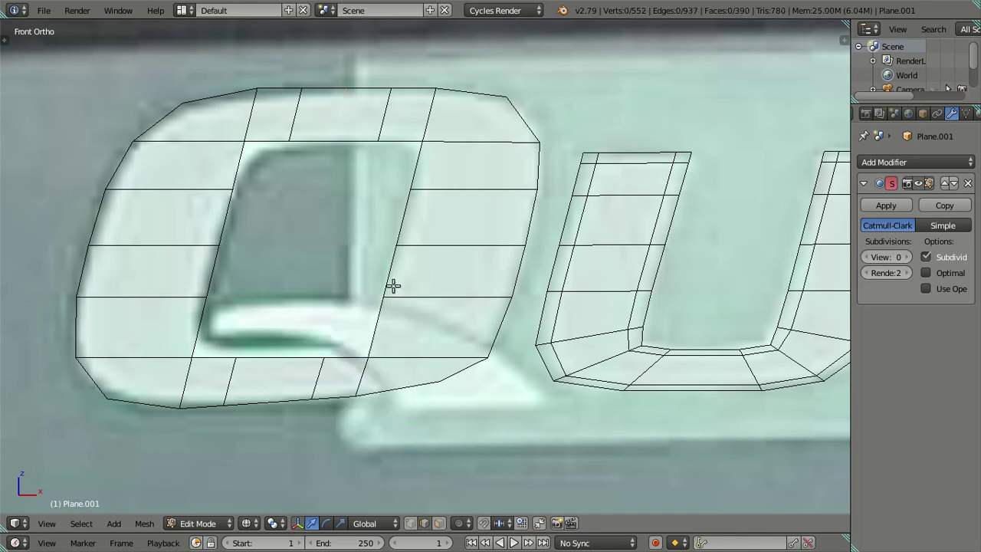
Add four centred horizontal loop cuts in the Q's sides and upper faces.
key("ctrl+r")
left_click(380, 323)
right_click(380, 323)
key("ctrl+r")
left_click(201, 332)
right_click(201, 333)
key("ctrl+r")
left_click(240, 158)
right_click(240, 158)
key("ctrl+r")
left_click(426, 161)
right_click(426, 161)
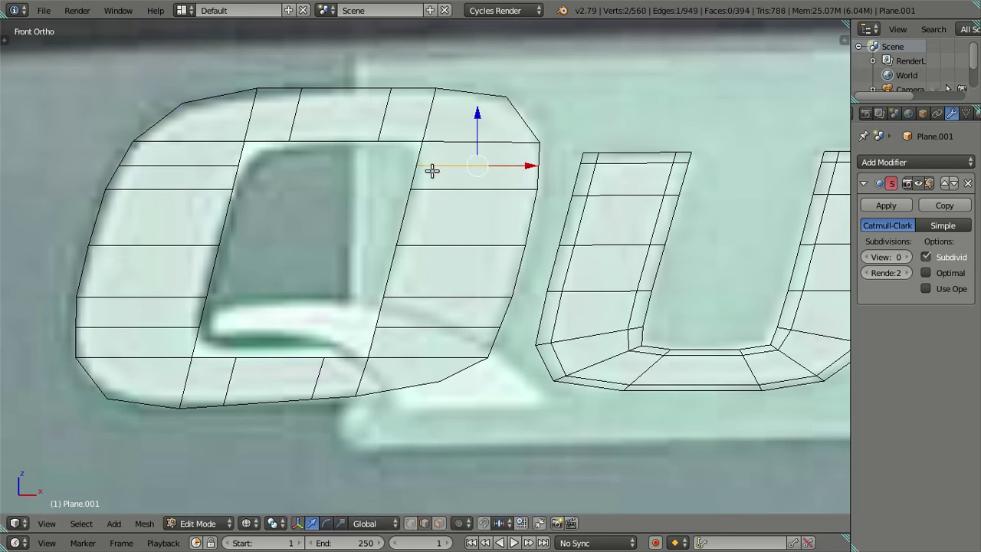
Slide two edges sideways along X to match the reference Q's opening.
key("g")
key("x")
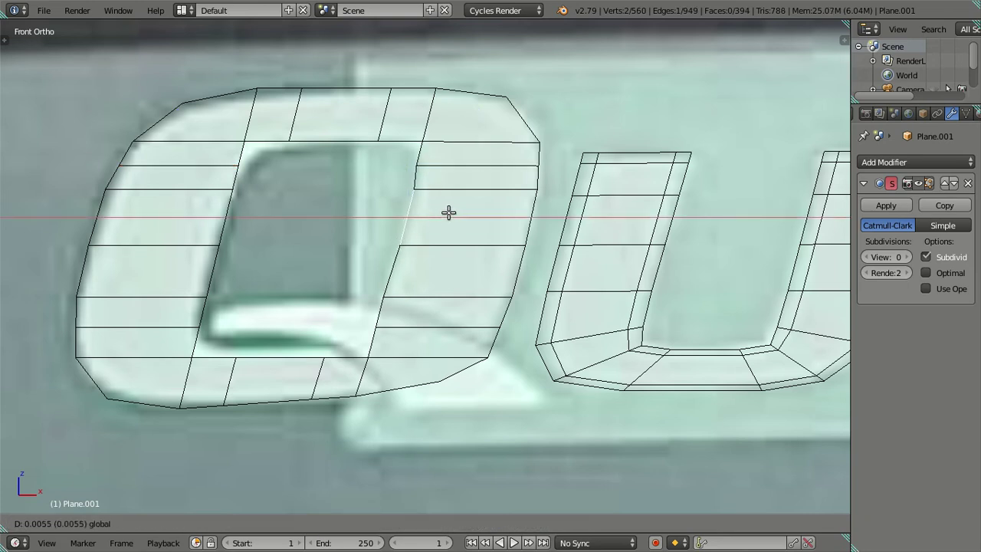
left_click(448, 212)
right_click(224, 276)
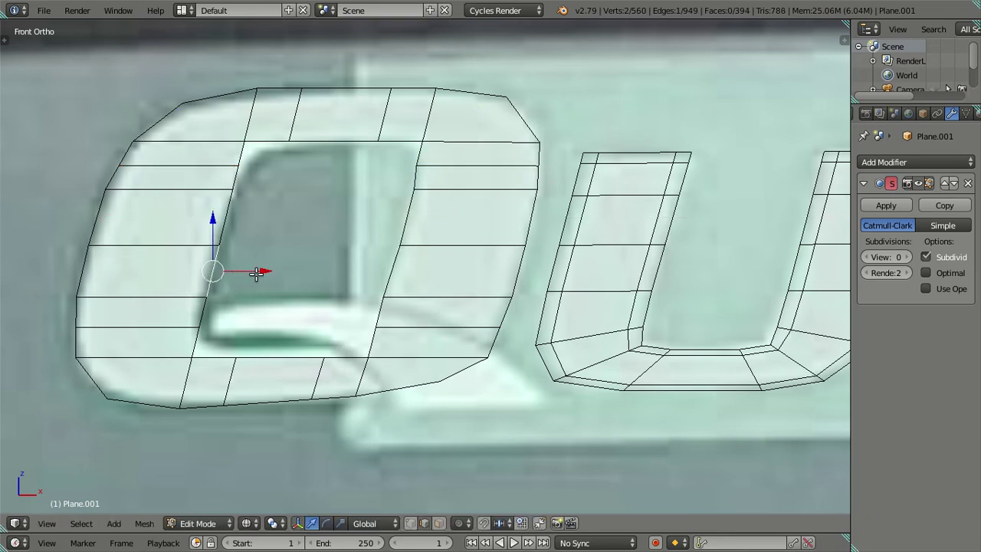
key("g")
key("x")
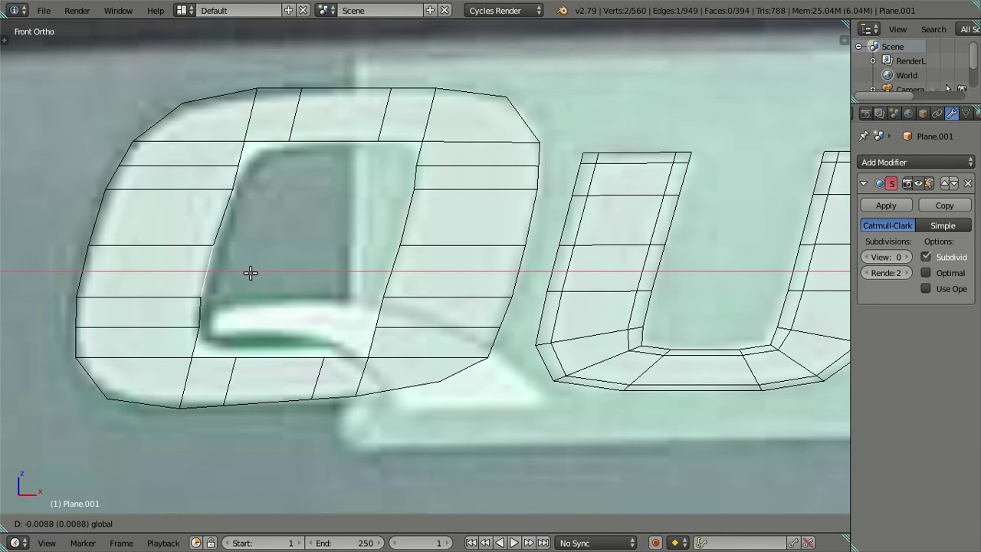
left_click(251, 272)
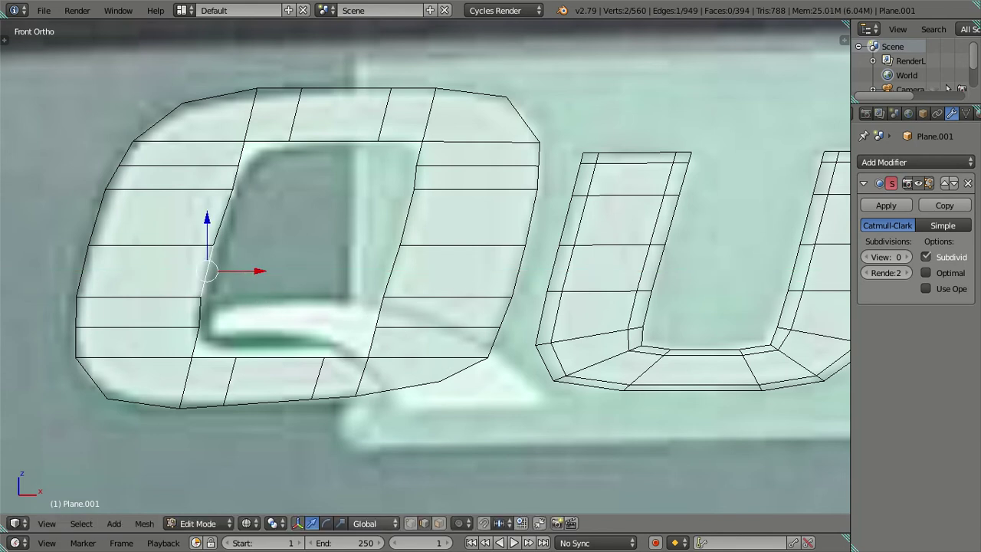
Knife-cut diagonal edges across the Q's bottom-right and bottom-left corners.
right_click(497, 334)
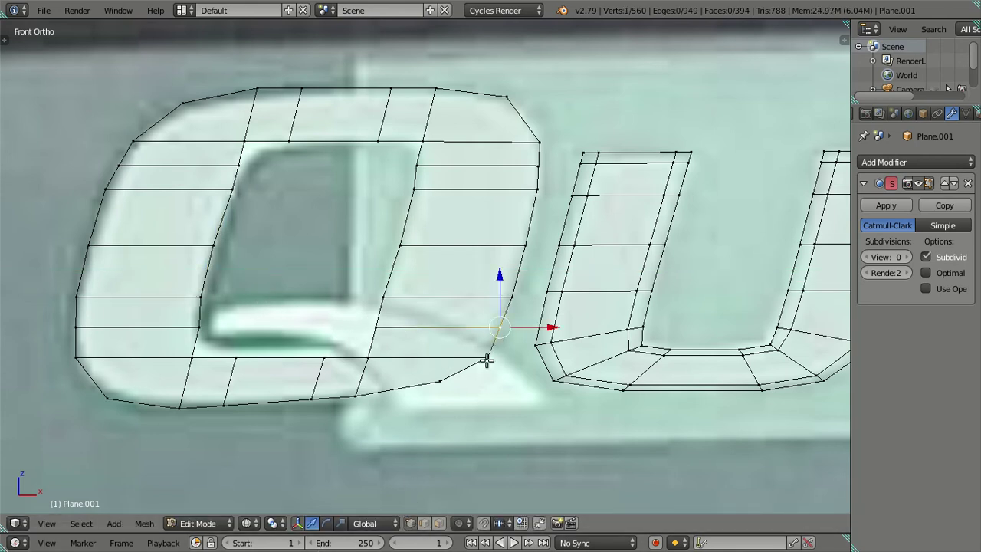
key("k")
left_click(368, 357)
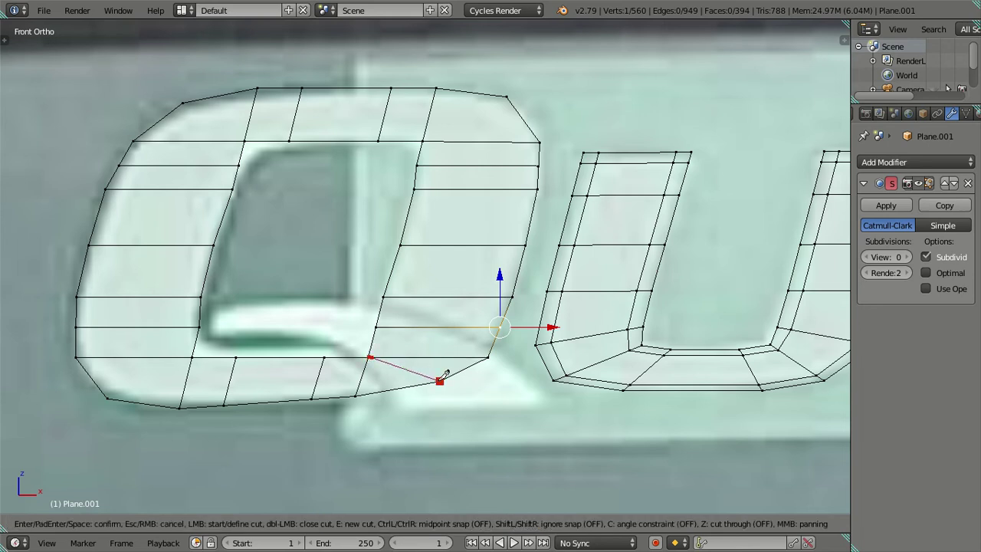
left_click(443, 375)
key("Return")
key("k")
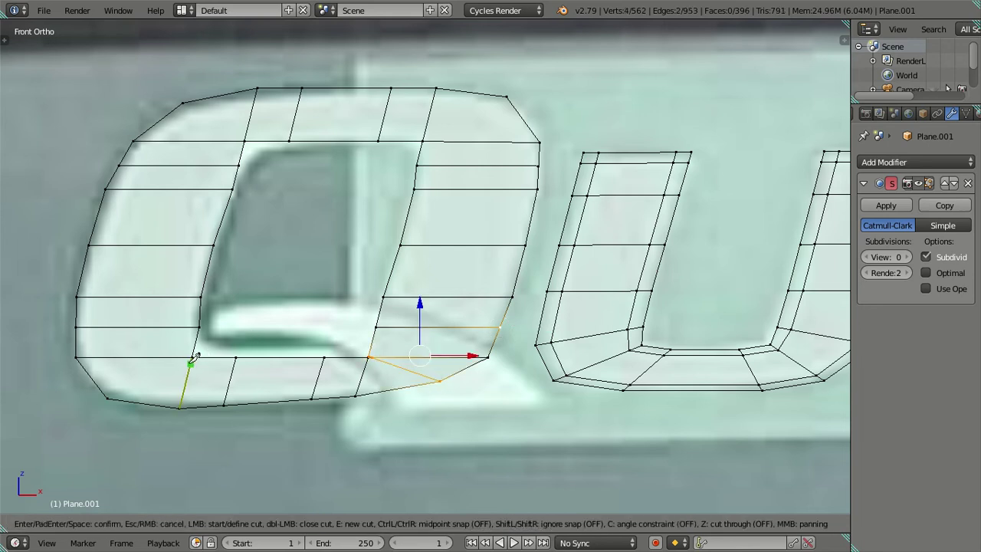
left_click(192, 357)
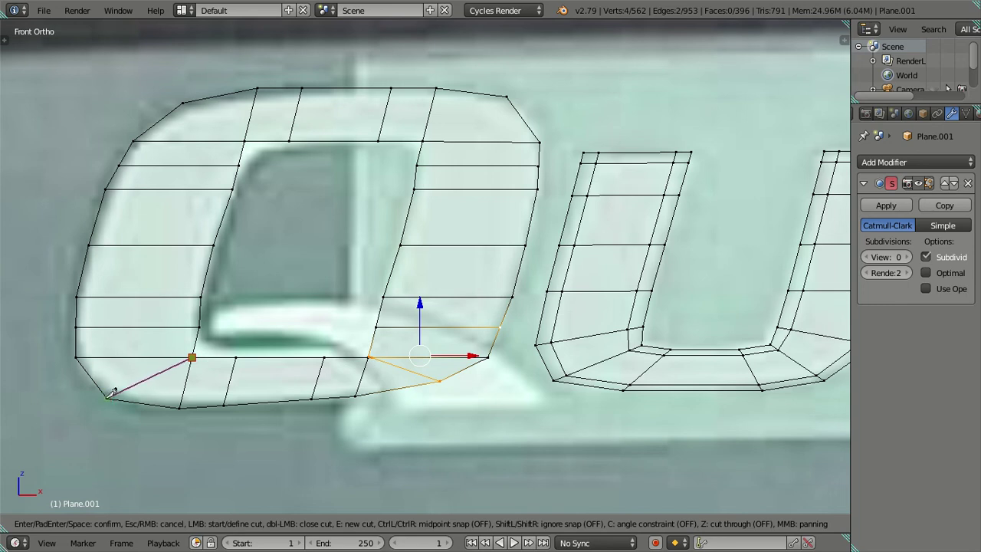
left_click(109, 396)
key("Return")
Knife-cut diagonal edges across the Q's top-left and top-right corners.
key("k")
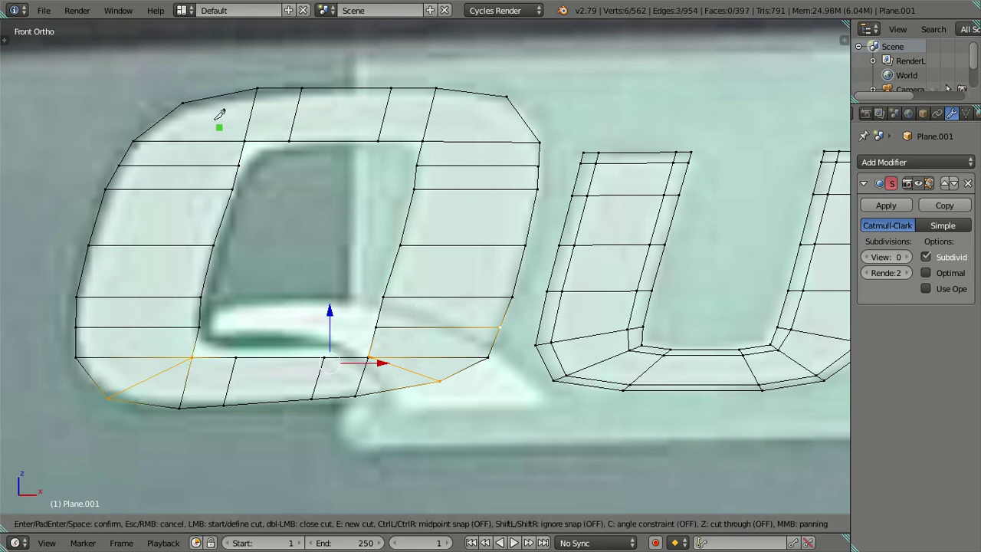
left_click(183, 102)
left_click(243, 141)
key("Return")
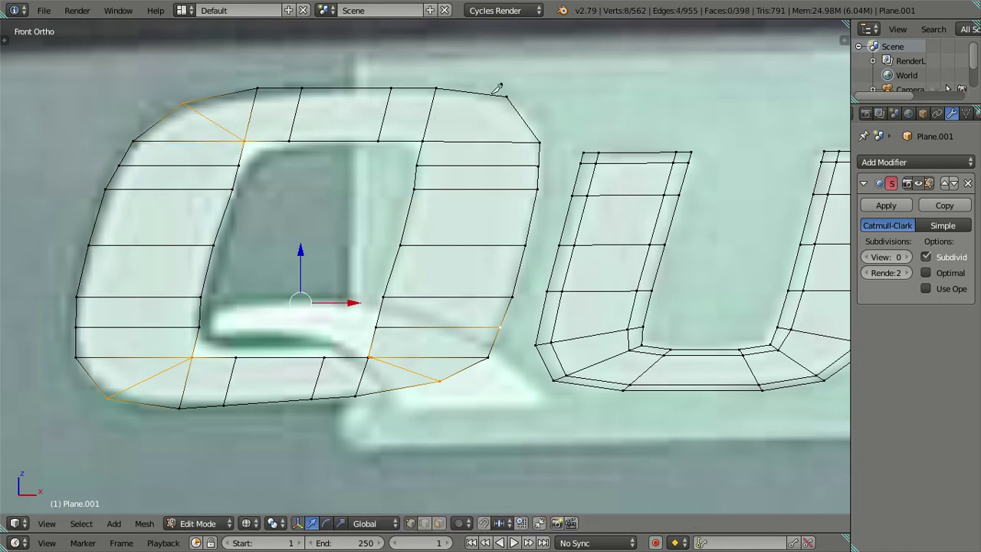
key("k")
left_click(507, 95)
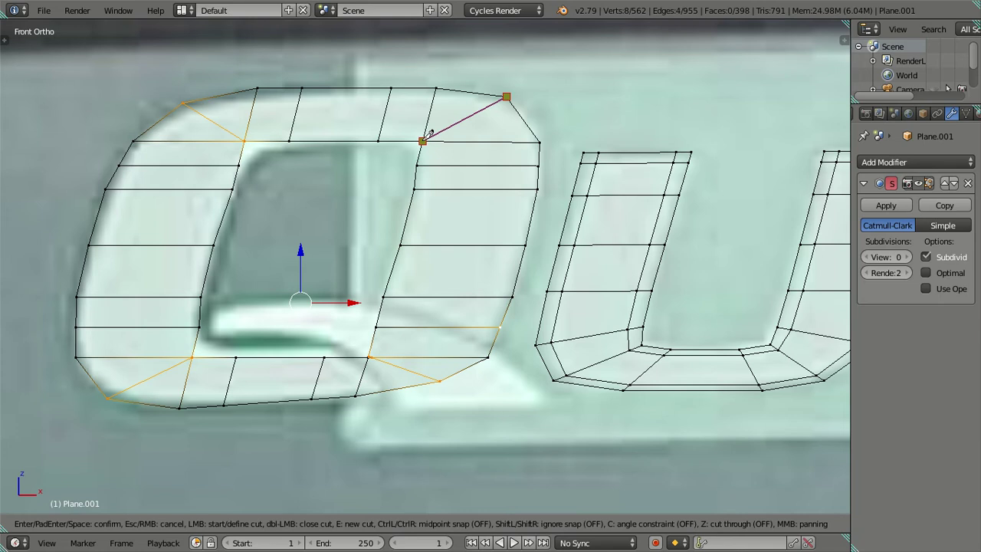
left_click(424, 140)
key("Return")
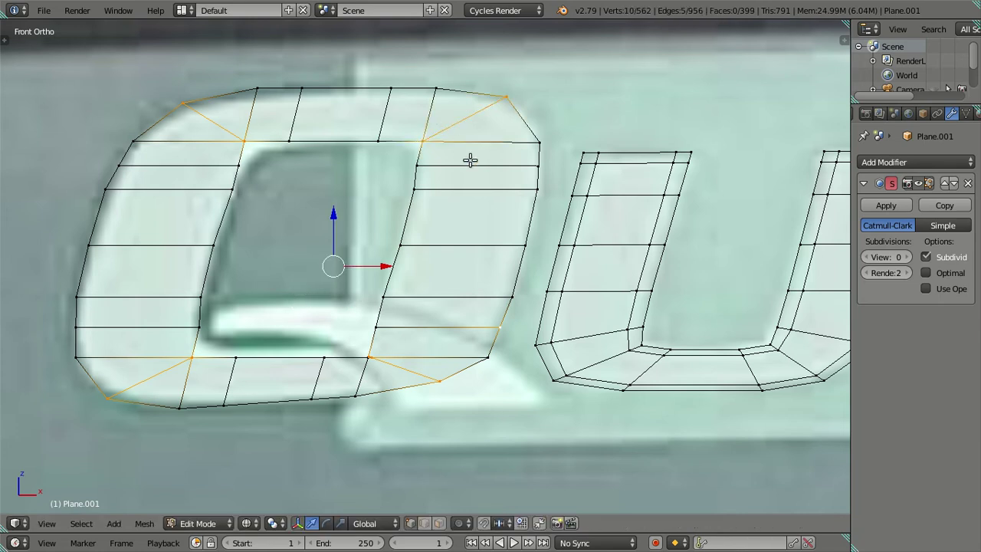
Zoom into the junction and select the vertex where the knife cuts meet.
scroll(404, 379, "up", 2)
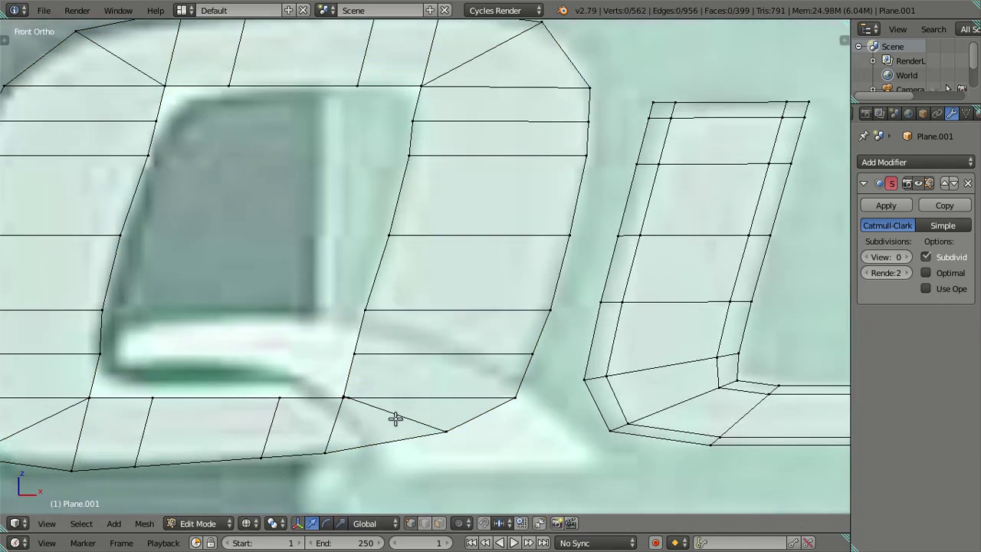
scroll(395, 418, "up", 2)
scroll(449, 278, "up", 1)
scroll(425, 348, "up", 2)
scroll(508, 272, "up", 1)
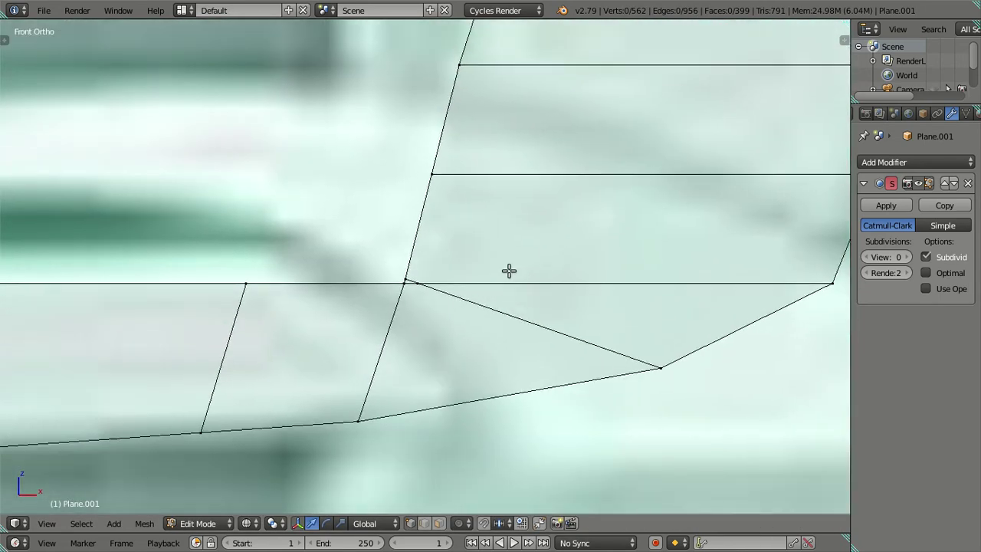
scroll(467, 294, "up", 1)
right_click(418, 296)
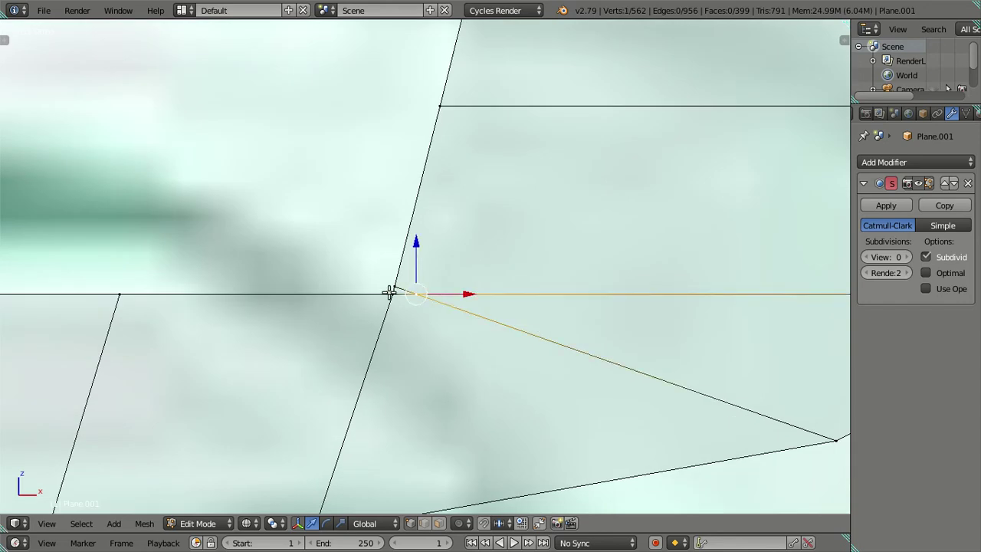
key("g")
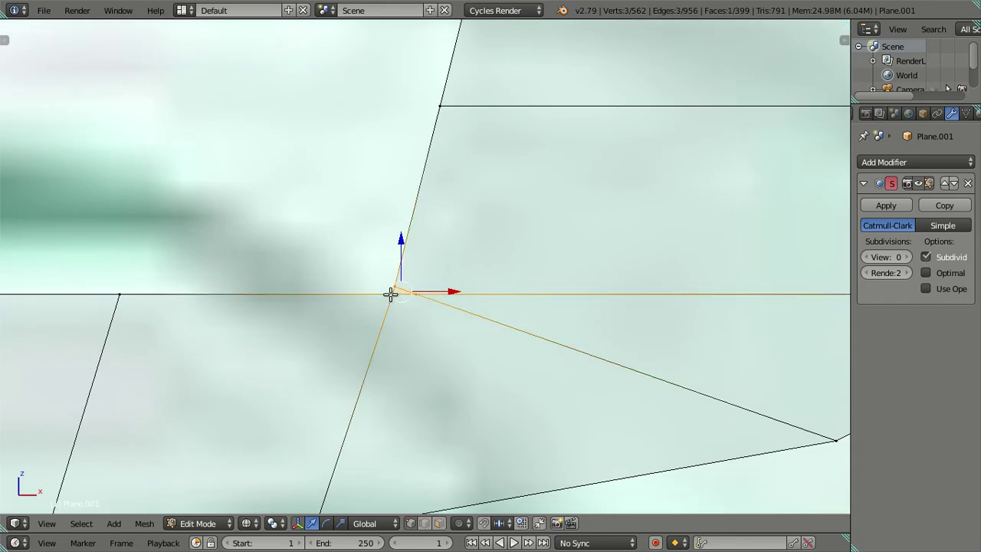
right_click(415, 295)
Merge the doubled vertices into one with Alt+M At Last.
right_click(394, 291, "shift")
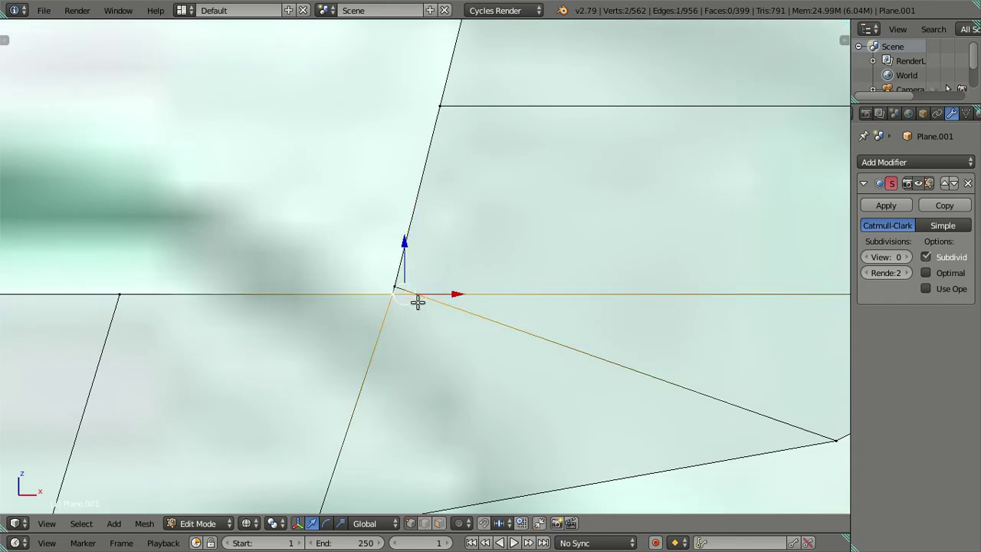
key("alt+m")
left_click(410, 299)
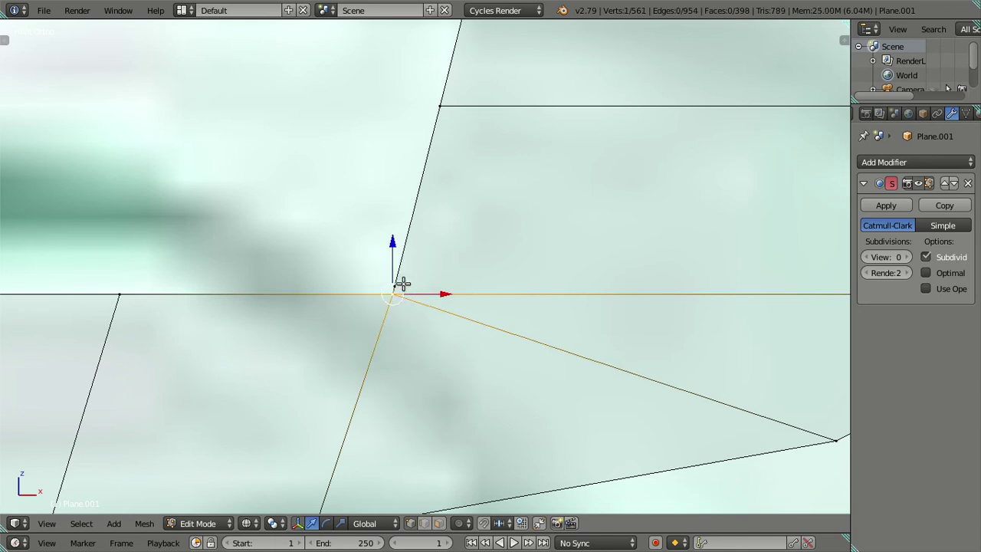
right_click(394, 294, "shift")
key("alt+m")
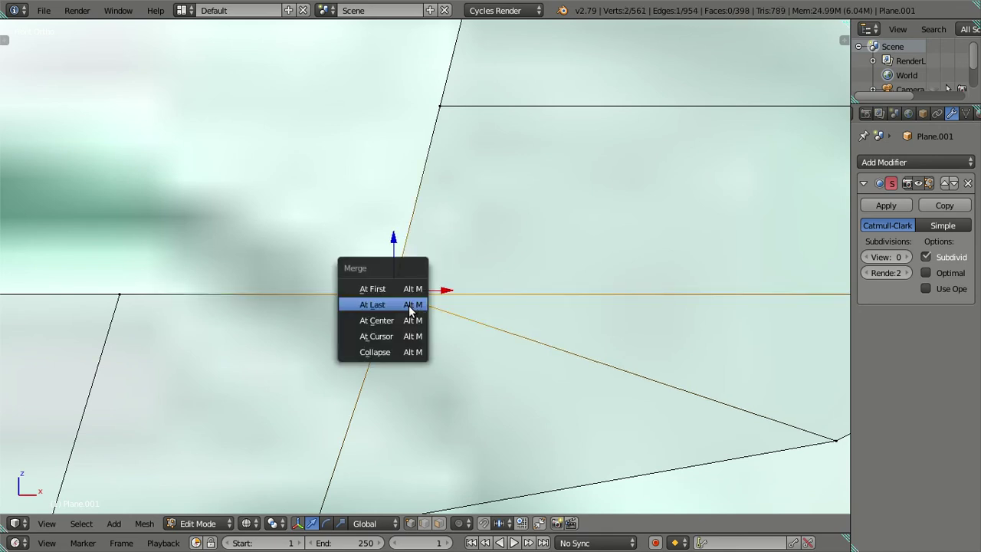
left_click(403, 301)
Deselect everything and zoom back out from the junction.
key("a")
scroll(344, 292, "down", 2)
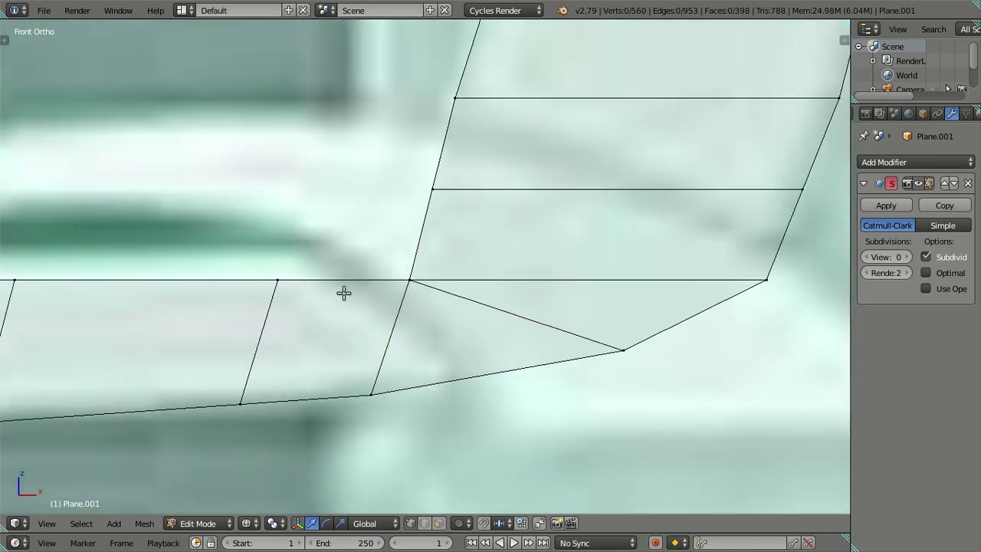
scroll(287, 269, "down", 2)
scroll(510, 262, "up", 1)
scroll(320, 269, "up", 4)
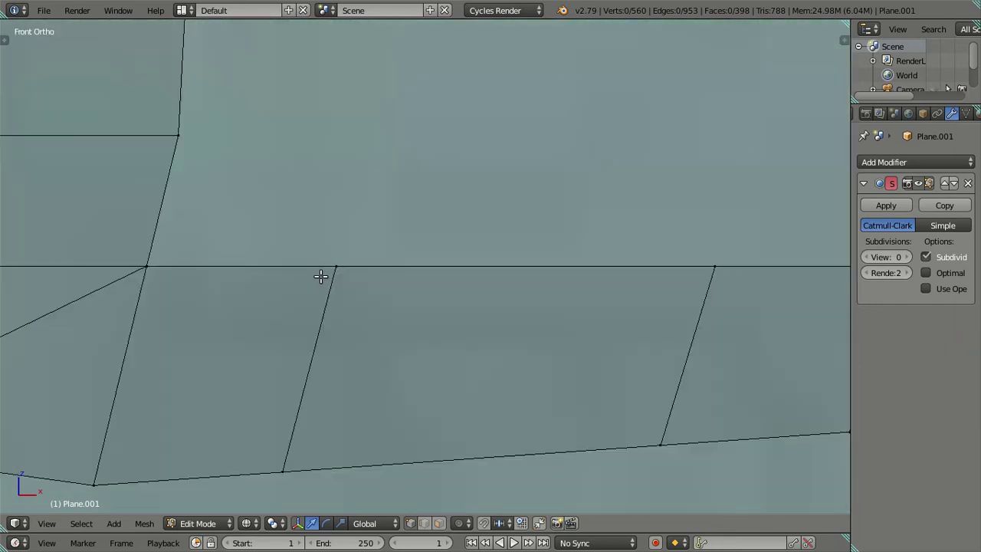
scroll(320, 276, "down", 4)
scroll(516, 271, "up", 1)
scroll(488, 299, "up", 1)
Merge four duplicate vertex pairs At Last on the Q's lower right, left side and upper right.
scroll(476, 300, "down", 1)
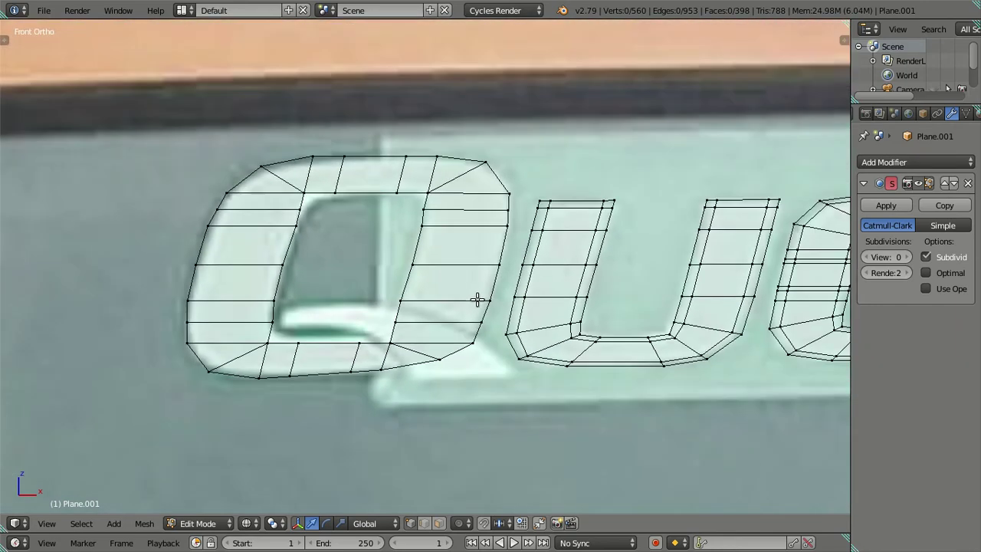
right_click(480, 322)
right_click(473, 342, "shift")
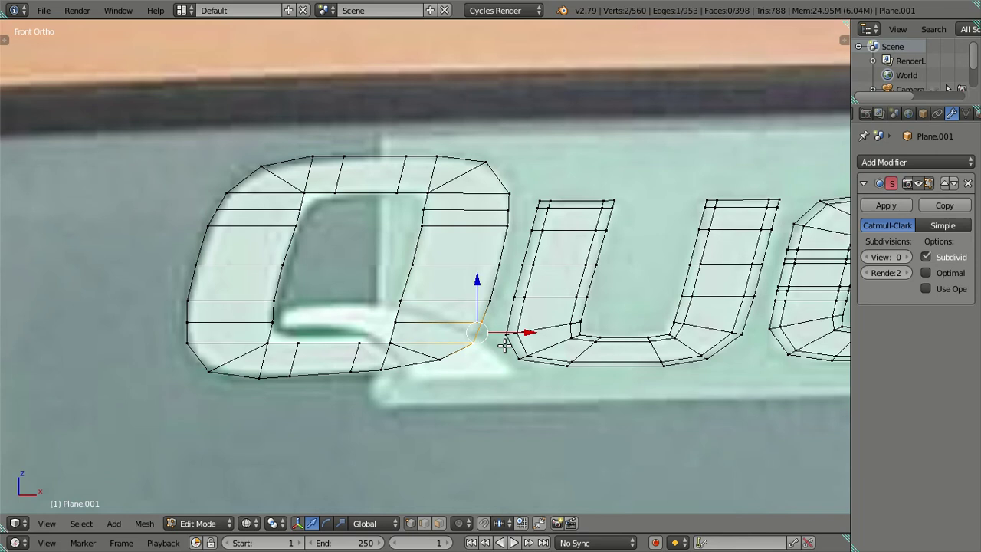
key("alt+m")
left_click(503, 344)
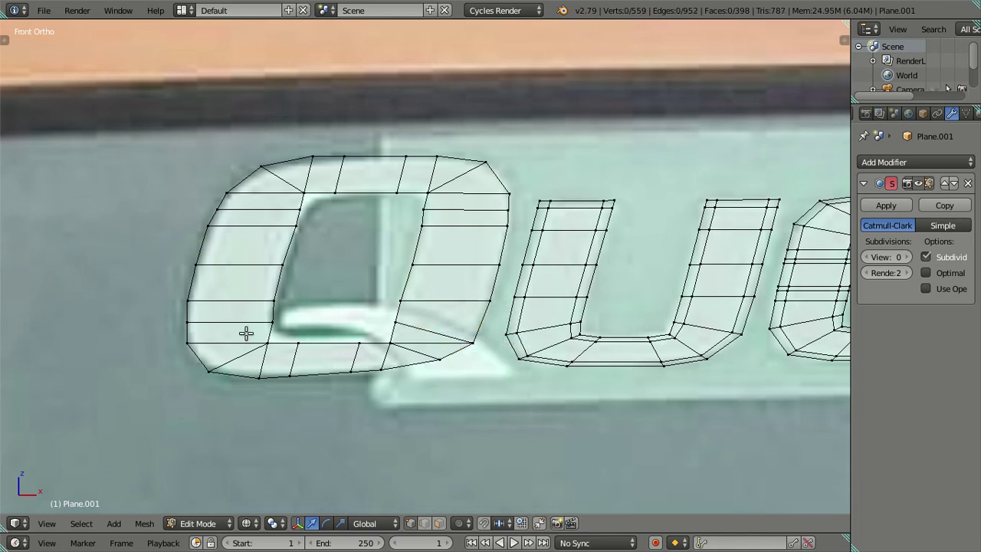
right_click(187, 322)
right_click(192, 342, "shift")
key("alt+m")
left_click(196, 344)
right_click(219, 208)
right_click(225, 193, "shift")
key("alt+m")
left_click(259, 210)
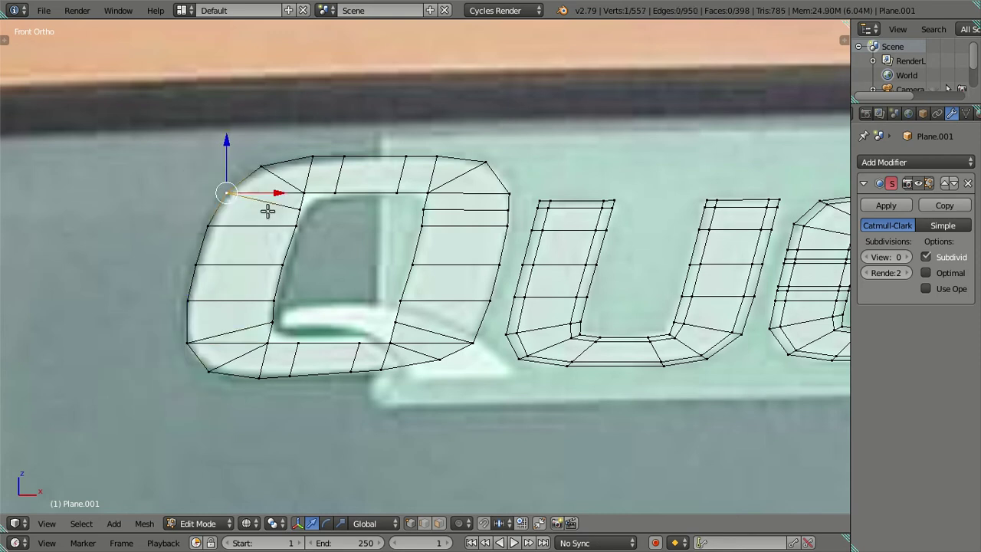
right_click(509, 208)
right_click(510, 194, "shift")
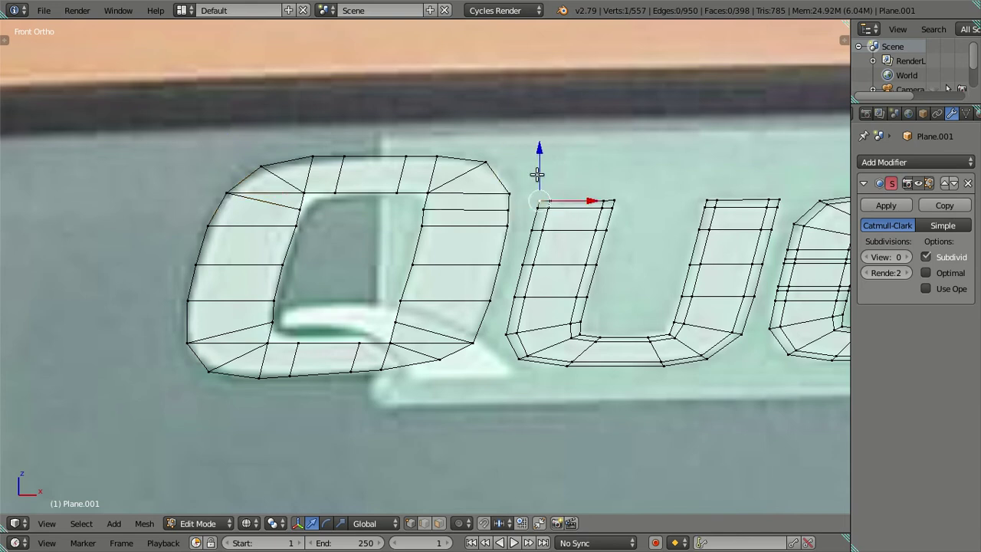
key("alt+m")
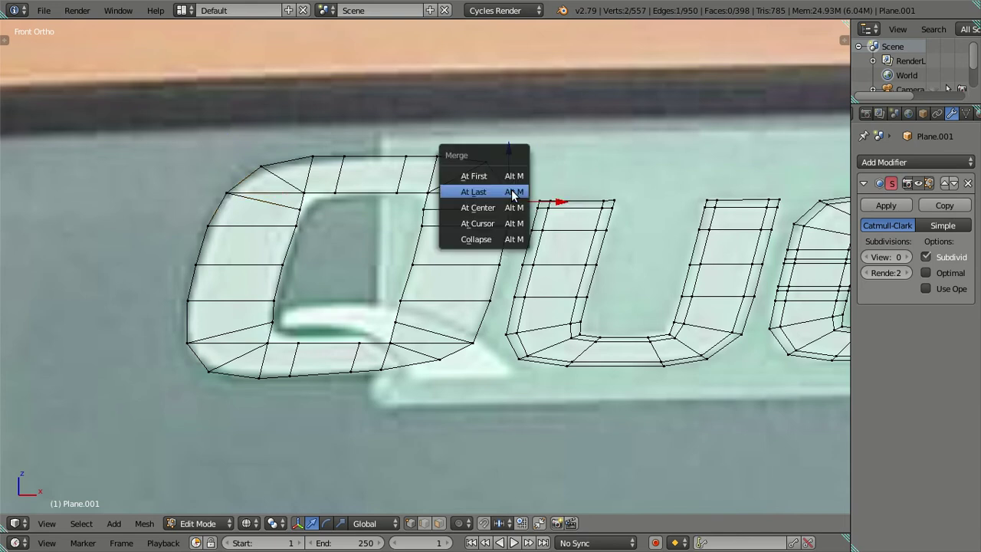
left_click(512, 192)
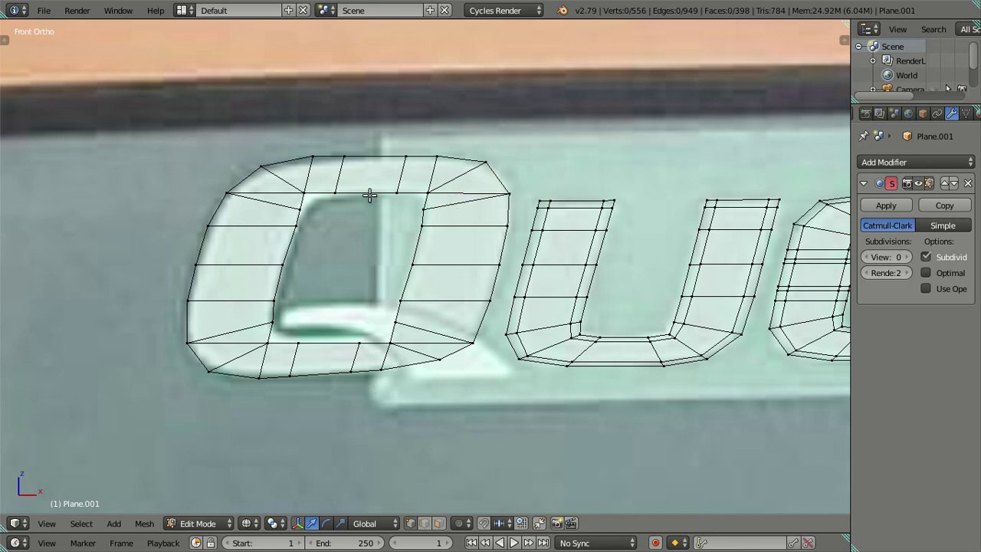
Merge two vertex pairs on the Q's bottom edge and two on its top edge.
left_click(351, 371)
left_click(380, 369, "shift")
key("alt+m")
left_click(374, 374)
left_click(259, 377)
left_click(289, 376, "shift")
key("alt+m")
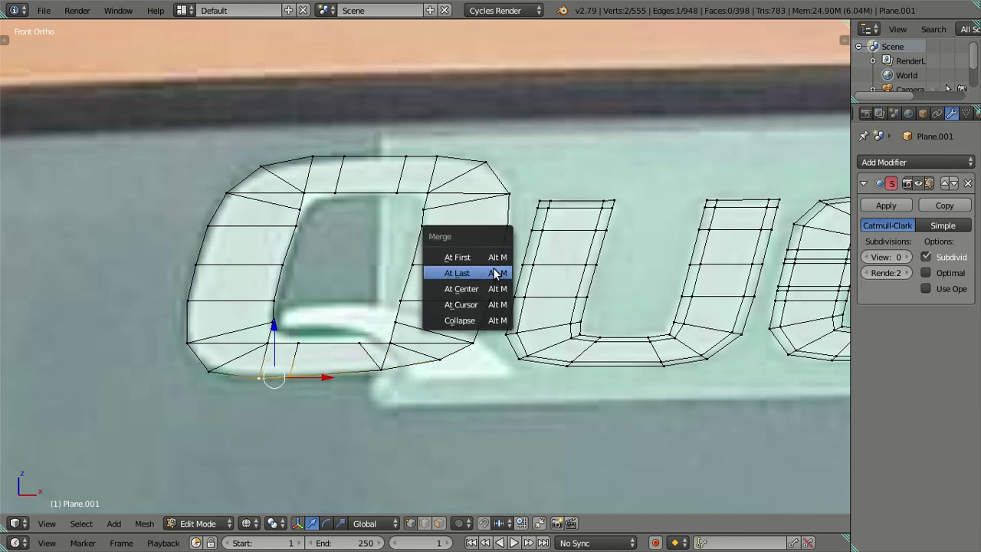
left_click(497, 273)
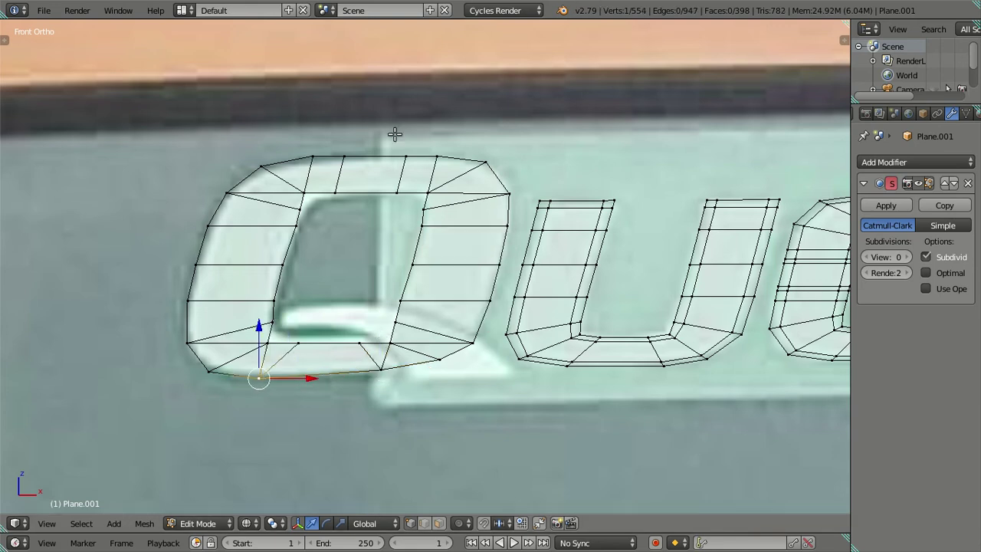
left_click(404, 157)
left_click(436, 157, "shift")
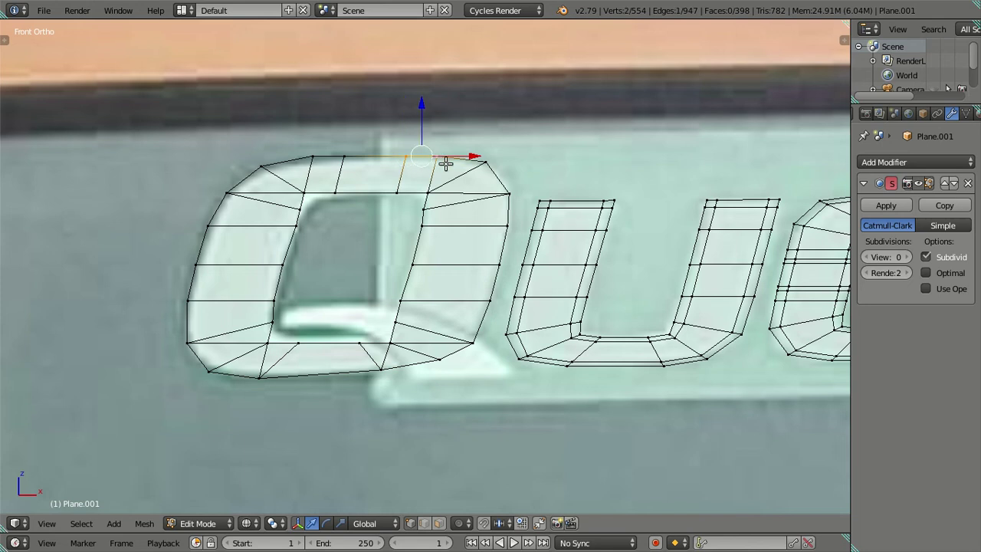
key("alt+m")
left_click(445, 163)
left_click(344, 158)
left_click(312, 157, "shift")
key("alt+m")
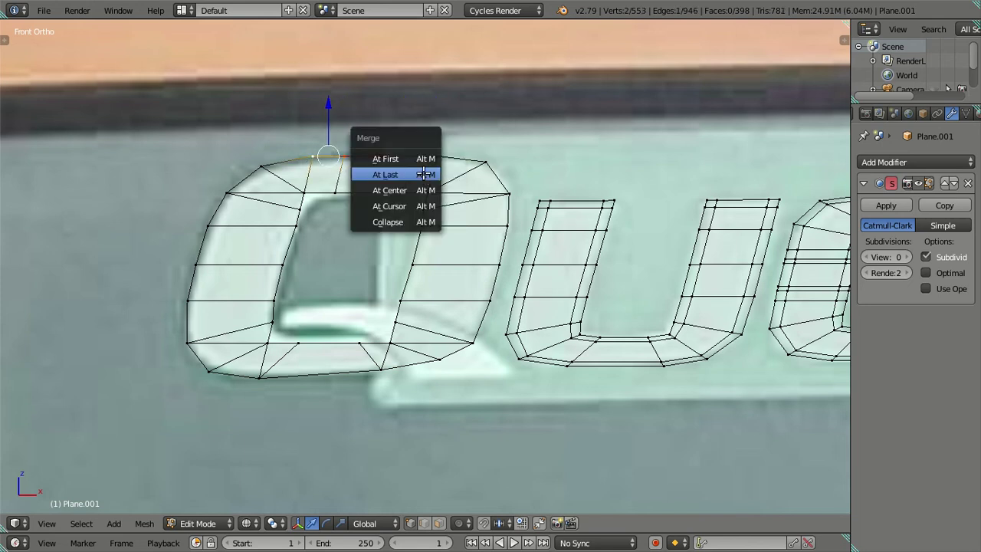
left_click(424, 175)
In edge mode, select the Q's extra edge ring around top and bottom and dissolve it.
key("ctrl+Tab")
left_click(425, 167)
left_click(433, 176)
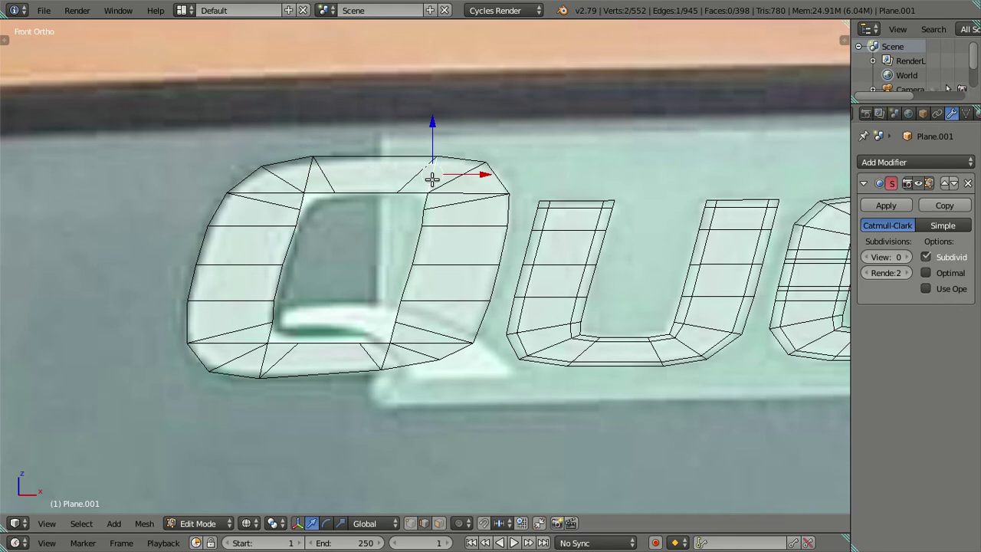
left_click(453, 191, "shift")
left_click(314, 161, "shift")
left_click(282, 193, "shift")
left_click(254, 346, "shift")
left_click(262, 357, "shift")
left_click(384, 355, "shift")
left_click(408, 341, "shift")
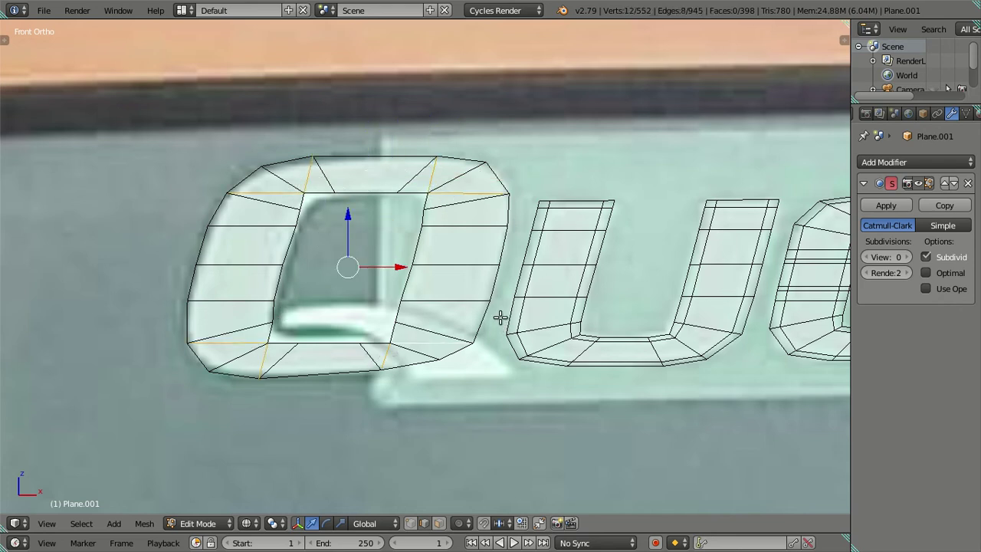
key("x")
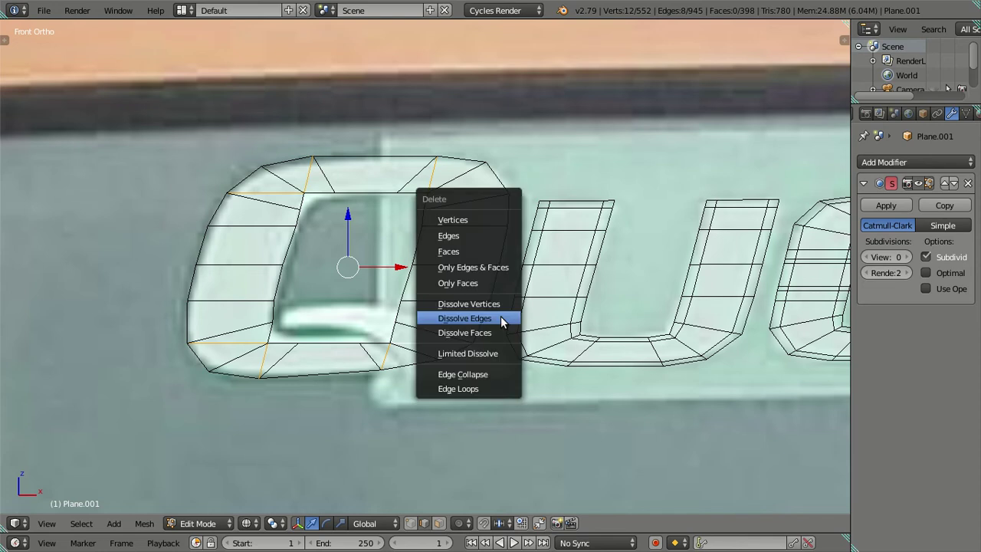
left_click(502, 318)
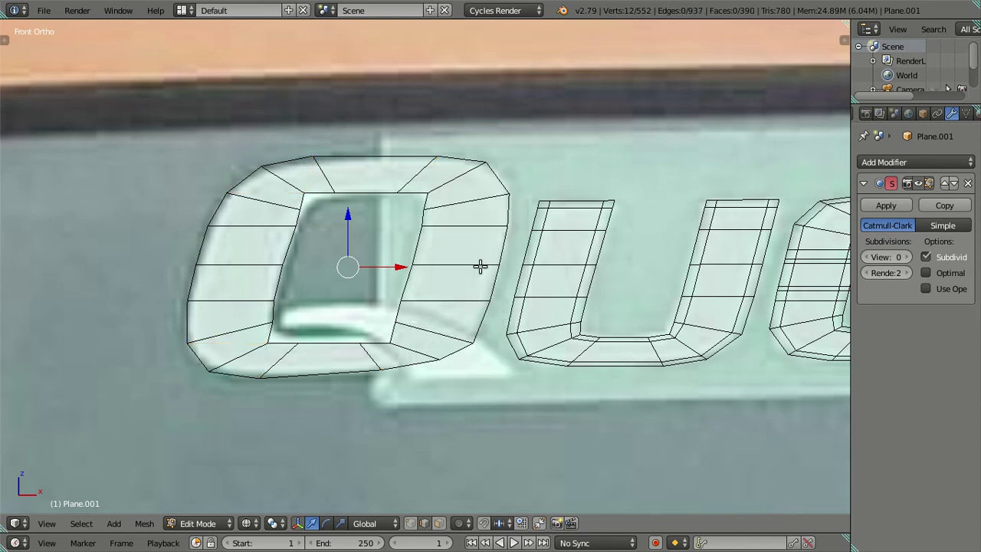
Dissolve a redundant horizontal edge on the Q's right side.
left_click(443, 298)
left_click(279, 225, "shift")
key("a")
right_click(451, 271)
key("x")
left_click(493, 294)
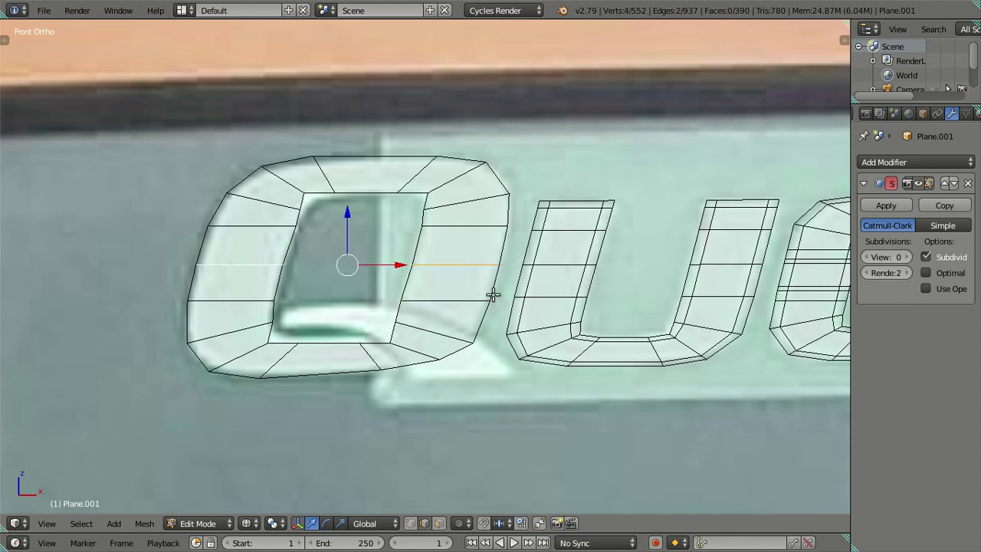
Move the Q's lower-left edge up and a right-side edge down to match the logo.
right_click(469, 228)
right_click(268, 222, "shift")
right_click(456, 227)
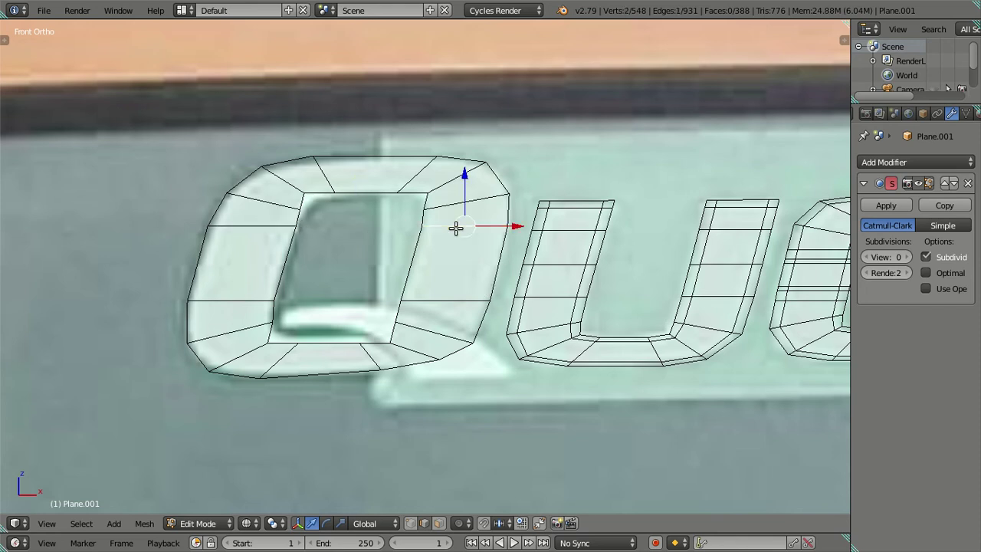
right_click(233, 299)
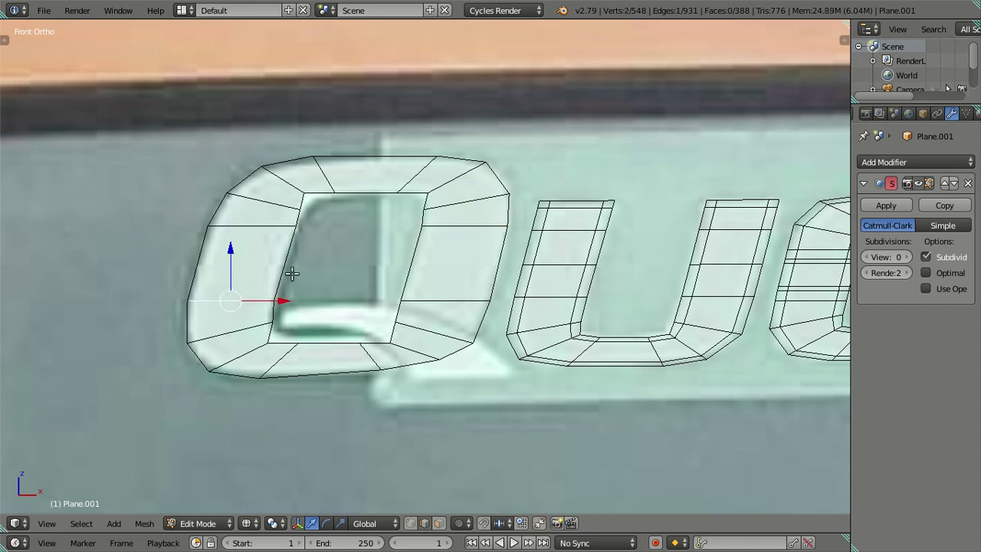
key("g")
left_click(331, 289)
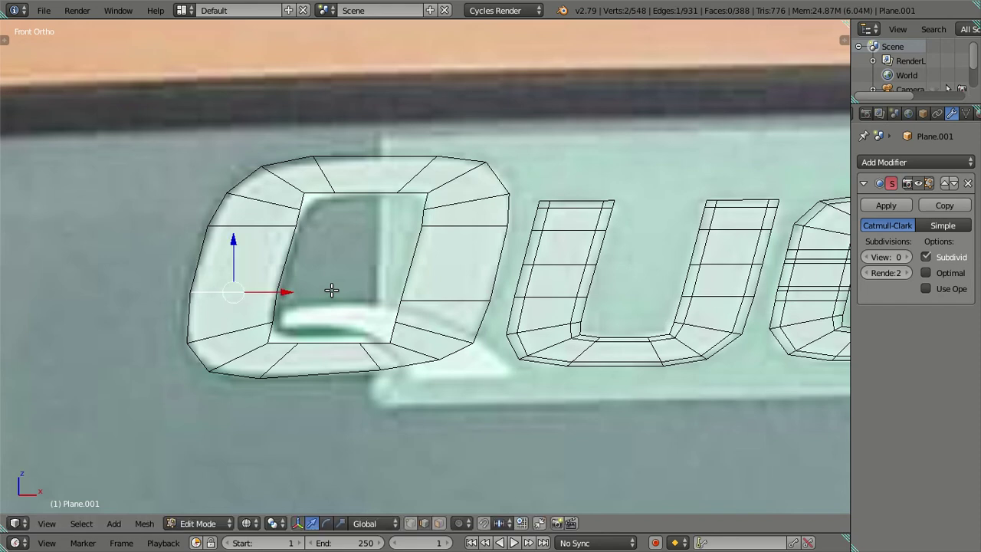
right_click(454, 227)
key("g")
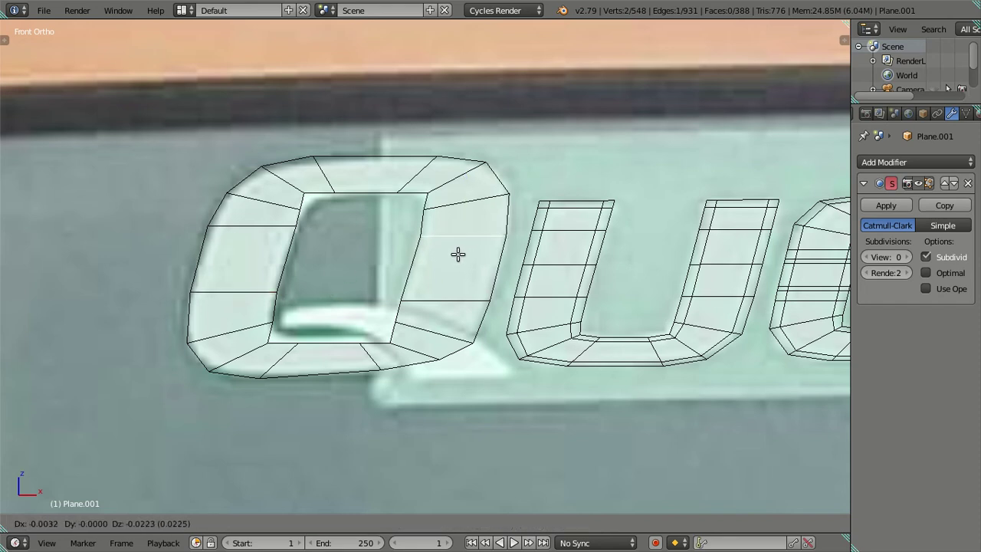
left_click(456, 258)
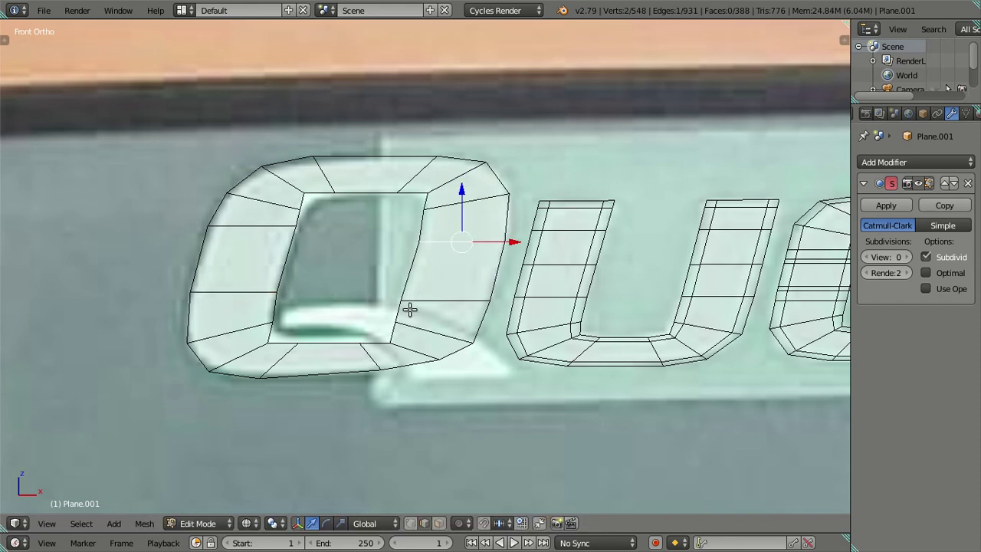
In vertex mode, shift a right-side vertex along X and a lower-right vertex up-left.
left_click(410, 522)
right_click(409, 307)
key("g")
key("x")
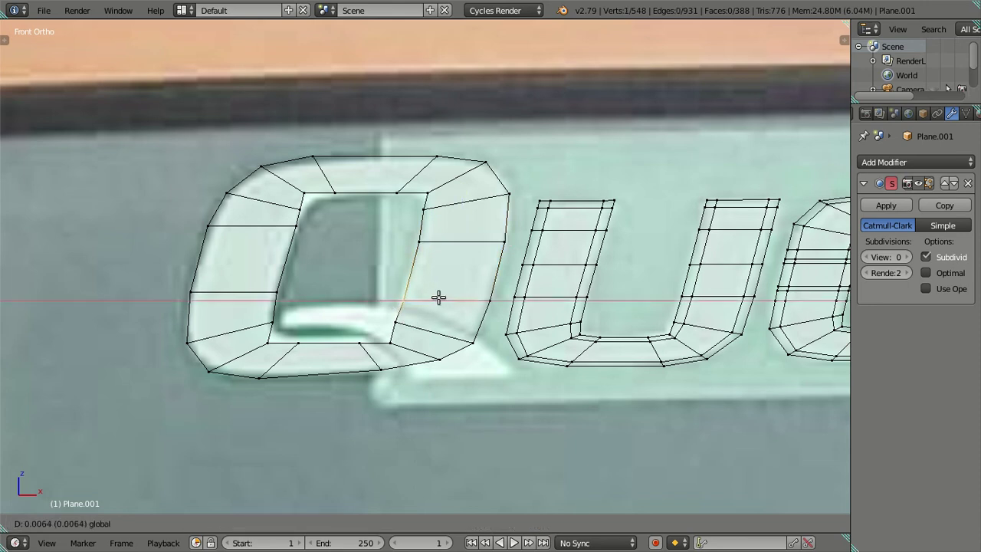
left_click(439, 297)
right_click(392, 343)
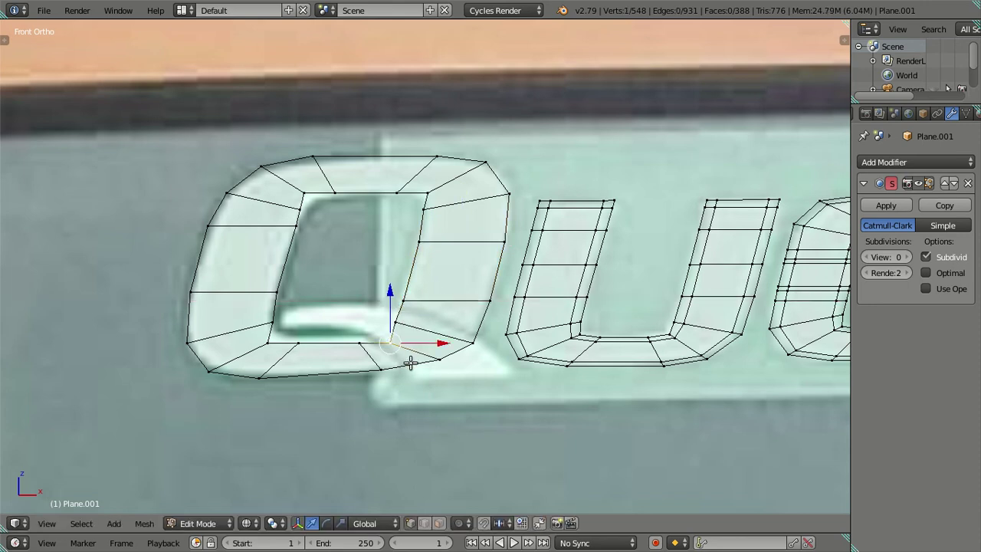
key("g")
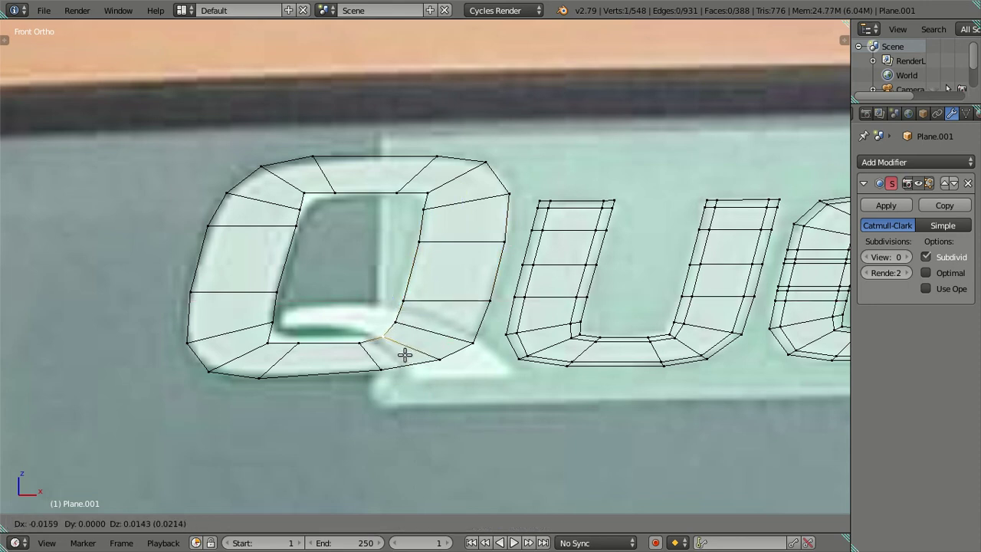
left_click(397, 353)
Reposition the Q's inner bottom corner and inner left-side vertices to trace the logo.
right_click(273, 341)
key("g")
left_click(320, 338)
right_click(278, 287)
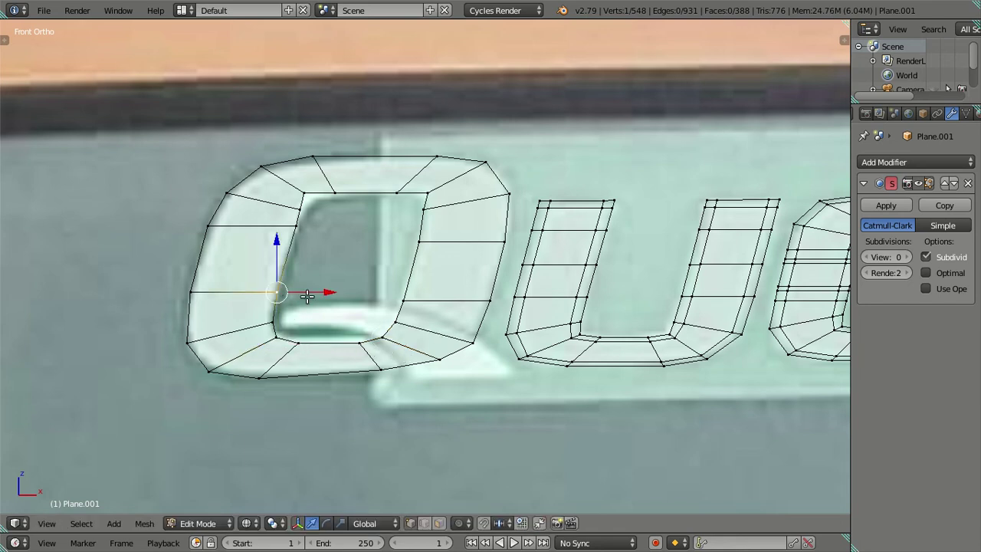
key("g")
left_click(306, 289)
Try moving the Q's inner top-left corner vertex, then undo the move.
right_click(303, 191)
key("g")
left_click(336, 218)
key("ctrl+z")
key("g")
Adjust the Q's inner top-right vertex higher, then along X and Z to fit the corner.
right_click(353, 208)
right_click(421, 207)
key("g")
left_click(438, 186)
key("g")
key("x")
left_click(459, 193)
key("g")
key("z")
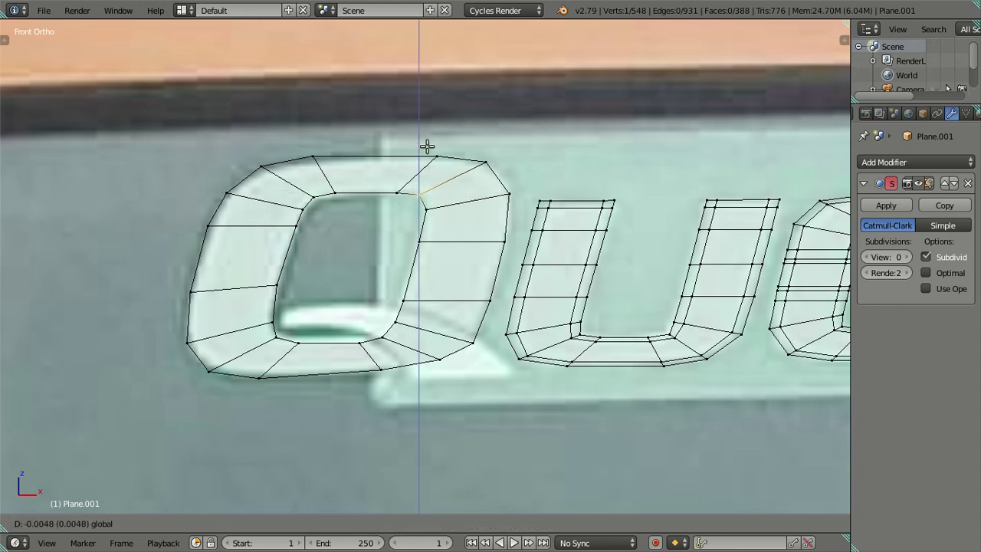
left_click(427, 146)
key("a")
scroll(315, 293, "down", 1)
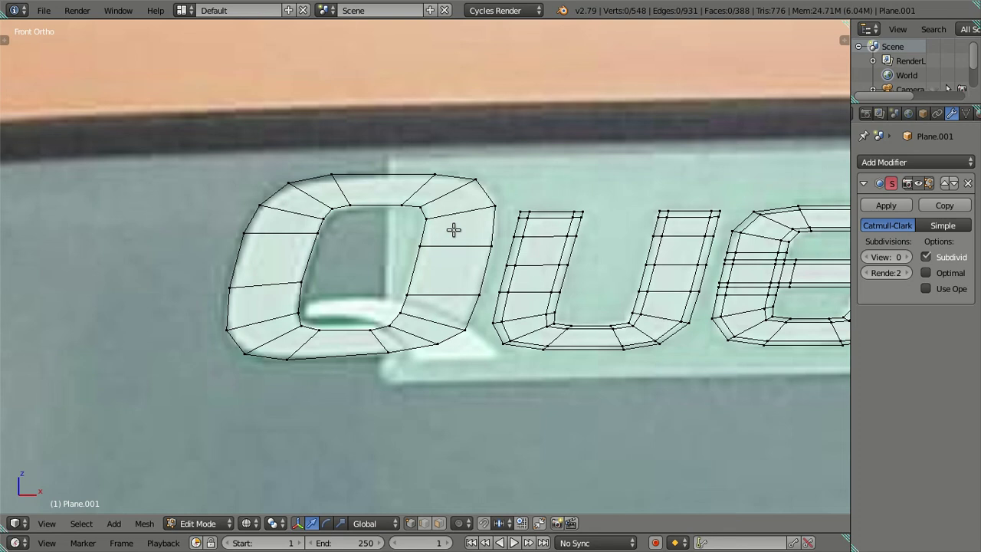
Reveal the hidden Q tail and slide the stray inner Q edge along X into place.
key("alt+z")
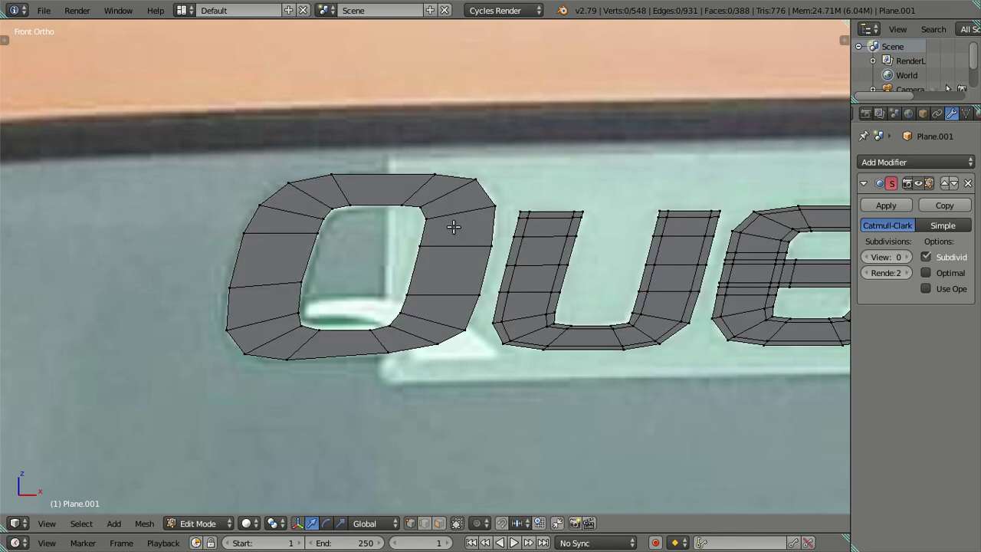
scroll(453, 227, "down", 3)
key("alt+h")
key("a")
scroll(322, 352, "up", 3)
scroll(322, 352, "up", 3)
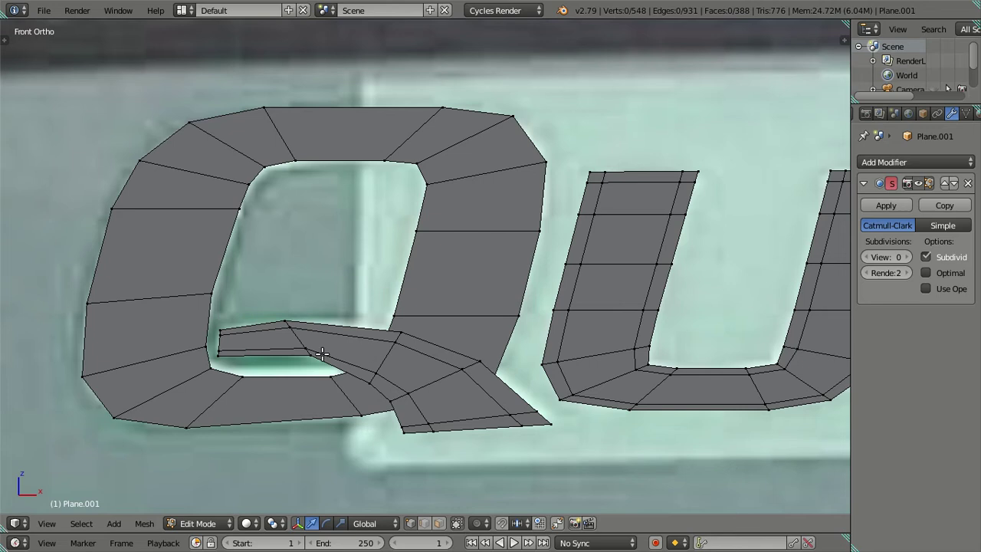
middle_click_drag(322, 352, 387, 299, "shift")
key("alt+z")
right_click(297, 299)
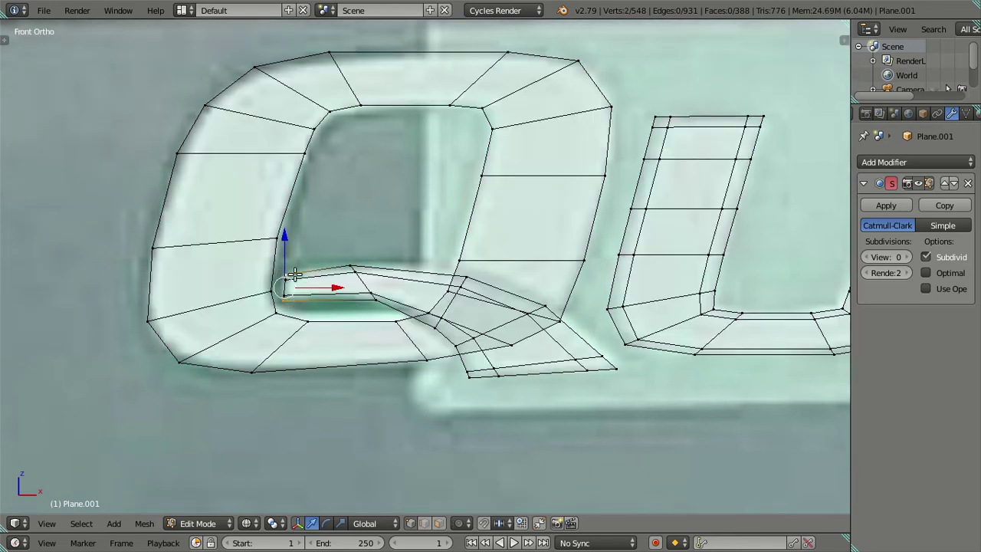
key("g")
key("x")
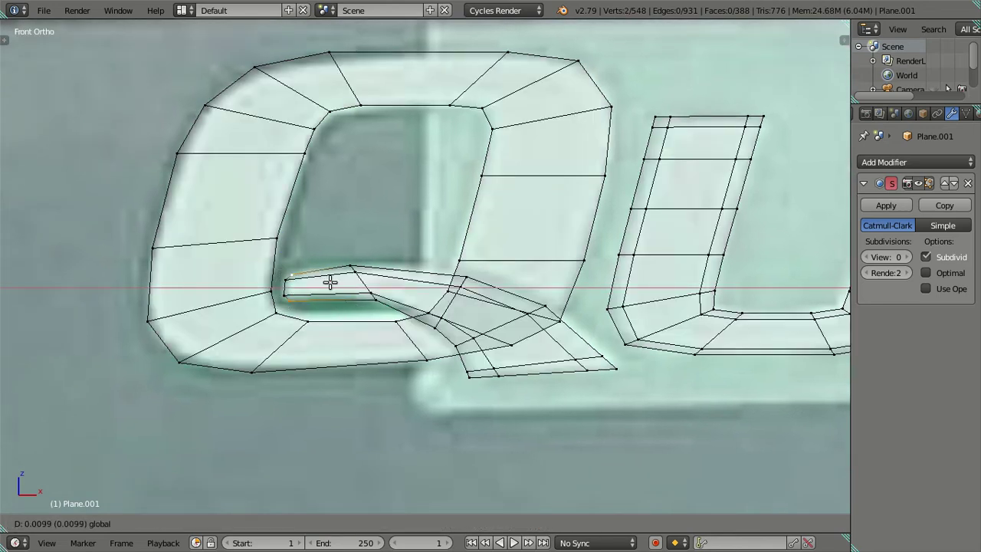
left_click(329, 282)
key("alt+z")
key("a")
Set the Subdivision Surface viewport level to 2 and view the smoothed lettering in Object Mode.
scroll(329, 282, "down", 2)
scroll(328, 282, "down", 3)
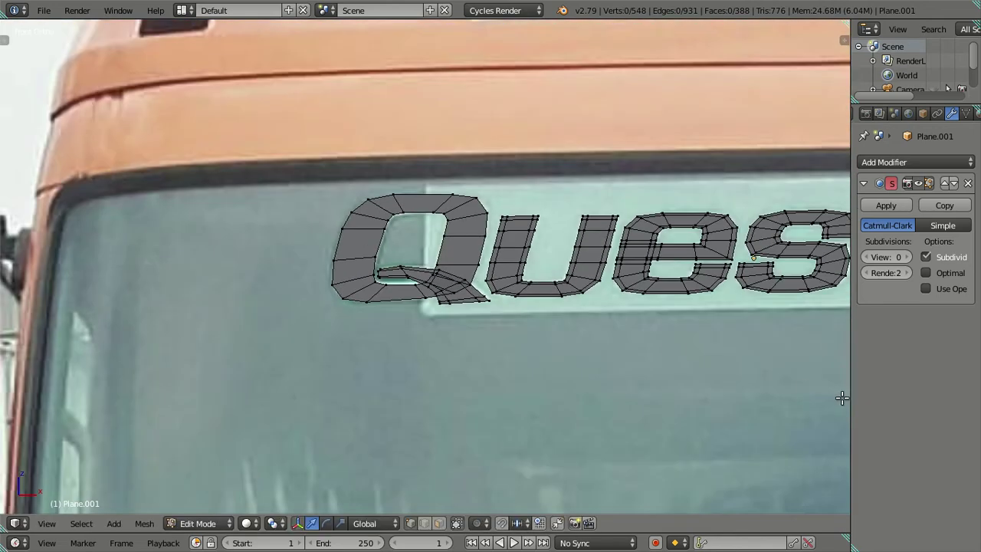
left_click(907, 257)
left_click(906, 257)
key("Tab")
scroll(576, 336, "down", 3)
mouse_move(576, 337)
middle_mouse_down()
mouse_move(602, 321)
mouse_move(514, 333)
mouse_move(504, 390)
mouse_move(519, 344)
mouse_move(590, 336)
mouse_move(435, 345)
mouse_move(501, 321)
mouse_move(508, 333)
mouse_move(418, 352)
mouse_move(375, 376)
mouse_move(281, 340)
middle_mouse_up()
right_click(280, 339)
scroll(429, 310, "up", 1)
key("Tab")
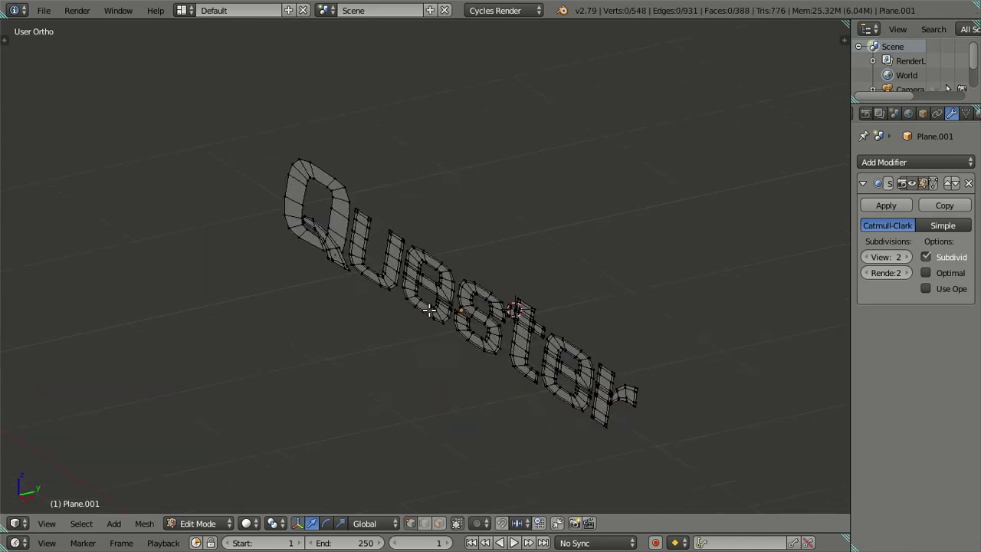
key("a")
scroll(414, 322, "up", 2)
scroll(411, 324, "up", 1)
middle_click_drag(411, 325, 436, 311)
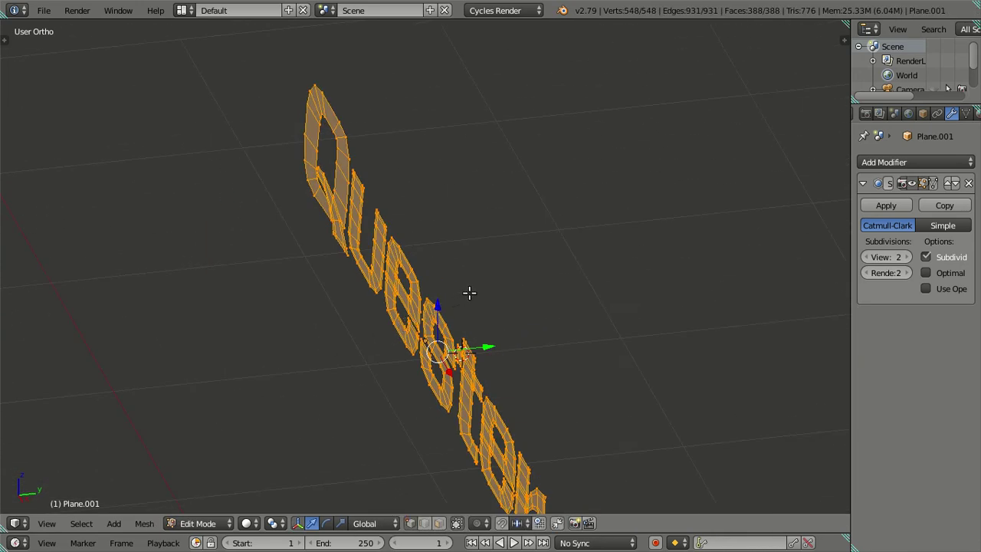
key("e")
right_click(474, 306)
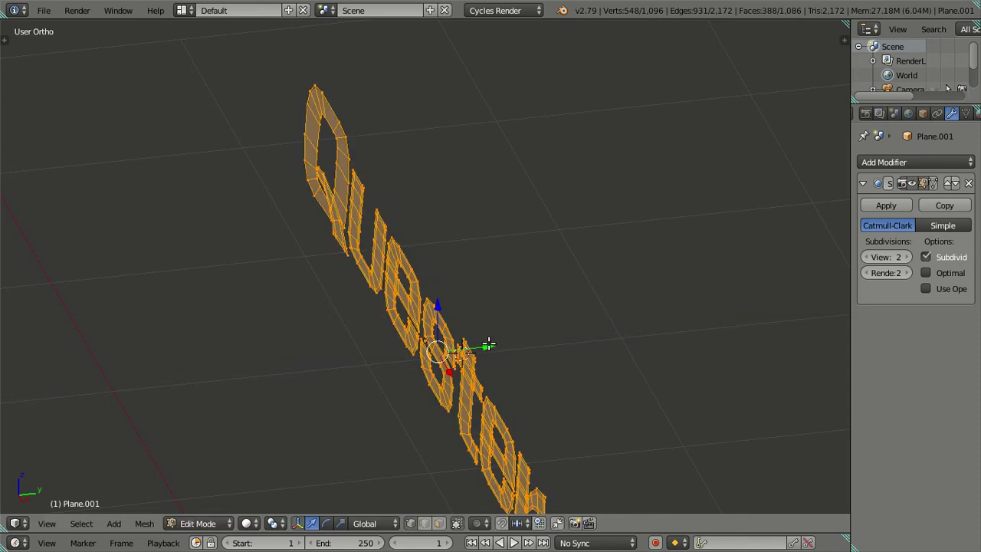
key("g")
key("y")
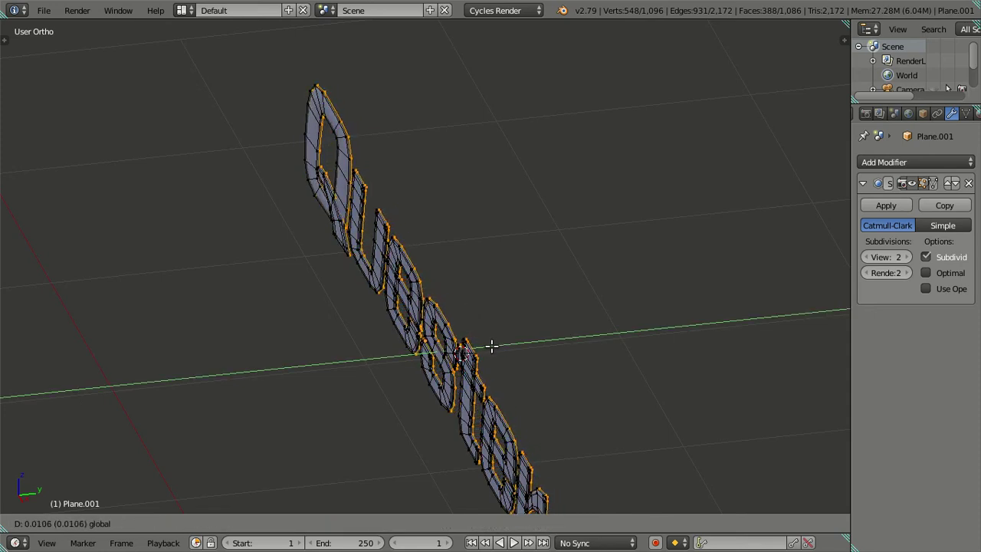
left_click(491, 347)
scroll(482, 349, "up", 2)
scroll(490, 345, "up", 1)
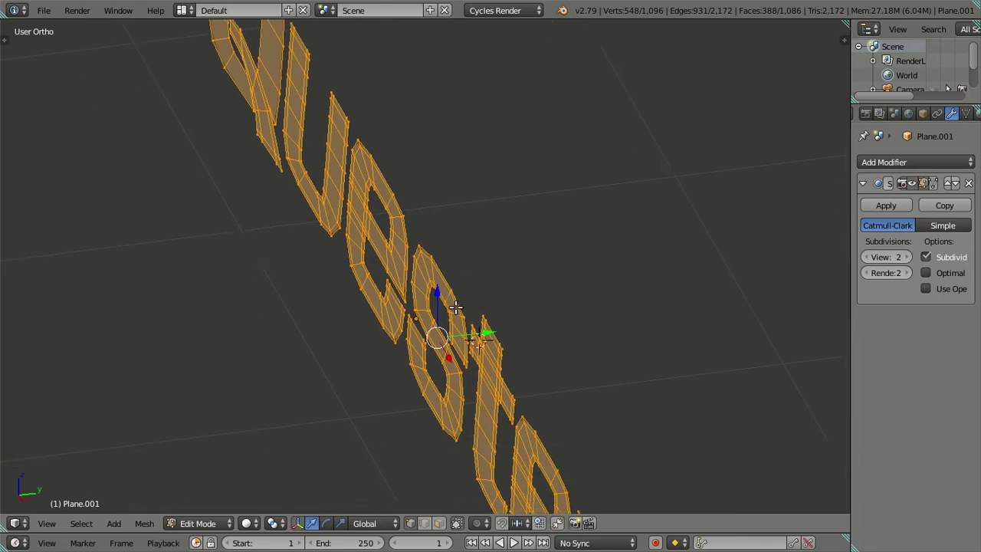
scroll(500, 335, "up", 1)
scroll(489, 286, "up", 2)
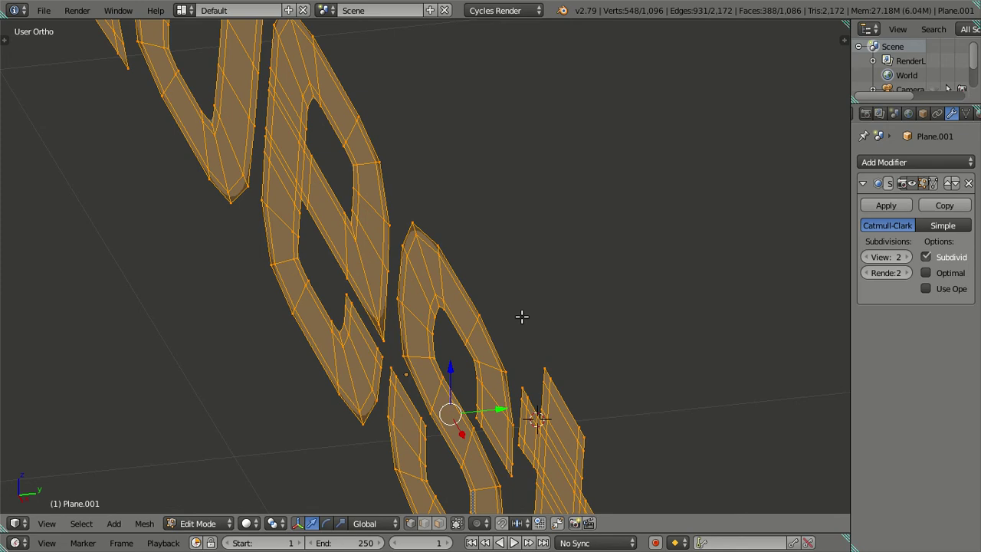
key("g")
key("y")
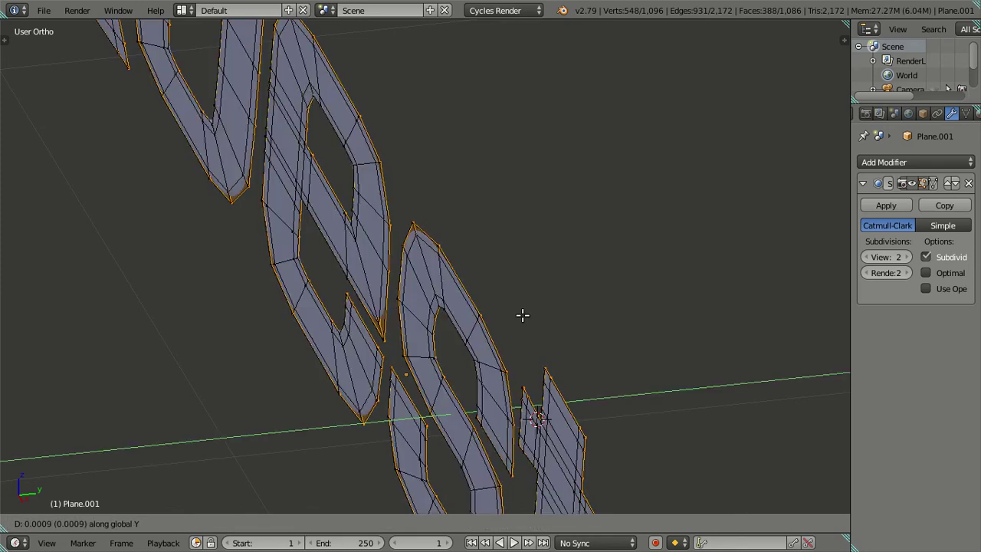
type("25")
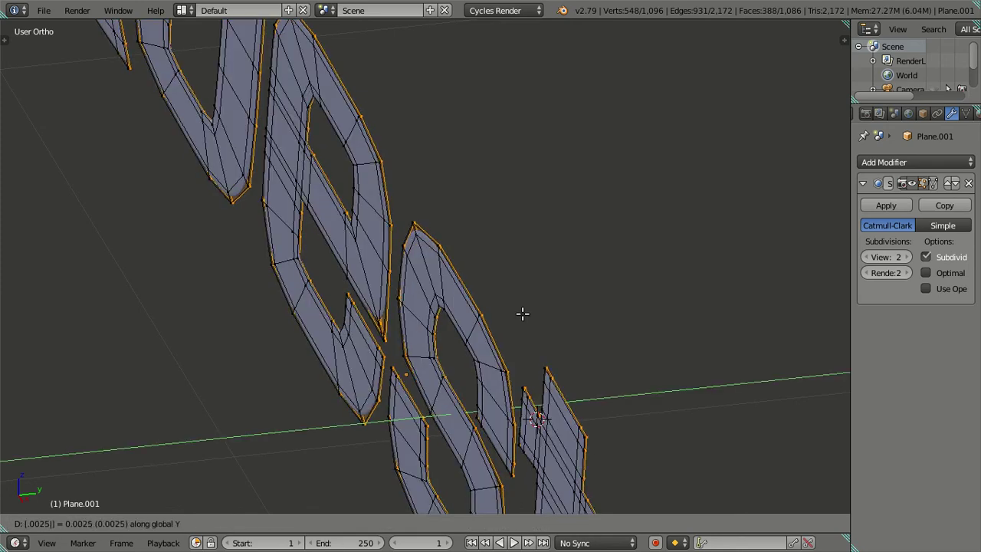
key("Return")
mouse_move(522, 312)
middle_mouse_down()
mouse_move(493, 394)
mouse_move(498, 374)
mouse_move(598, 300)
mouse_move(519, 300)
mouse_move(451, 350)
mouse_move(420, 390)
mouse_move(519, 340)
middle_mouse_up()
key("Tab")
key("Tab")
mouse_move(498, 377)
middle_mouse_down()
mouse_move(474, 372)
mouse_move(508, 376)
mouse_move(501, 350)
mouse_move(611, 315)
mouse_move(432, 363)
mouse_move(528, 308)
middle_mouse_up()
key("Tab")
scroll(475, 340, "up", 2)
key("Tab")
key("a")
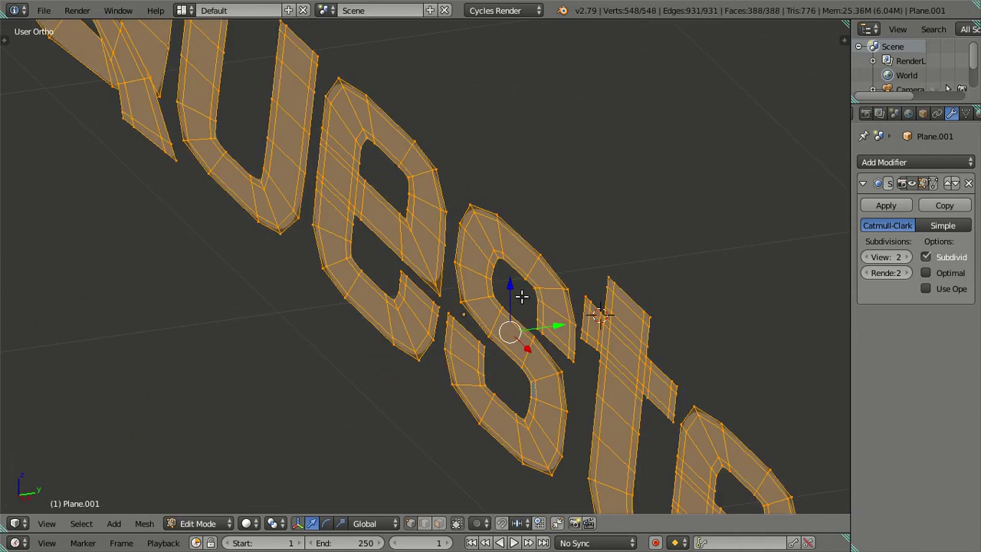
scroll(521, 291, "down", 2)
scroll(510, 292, "down", 2)
key("a")
Switch to front view, return to Object Mode and save the file, overwriting it.
right_click(251, 123)
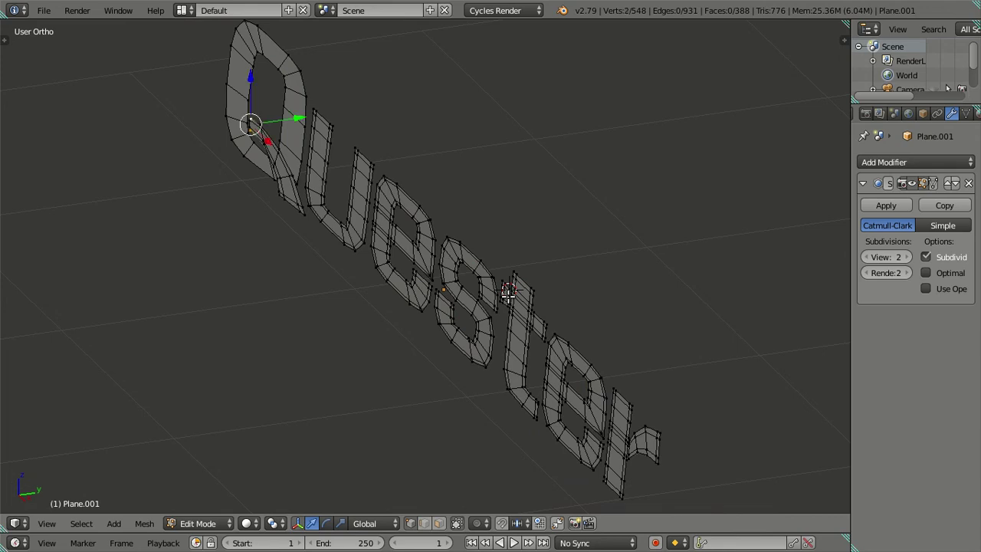
key("a")
middle_click_drag(508, 293, 490, 245)
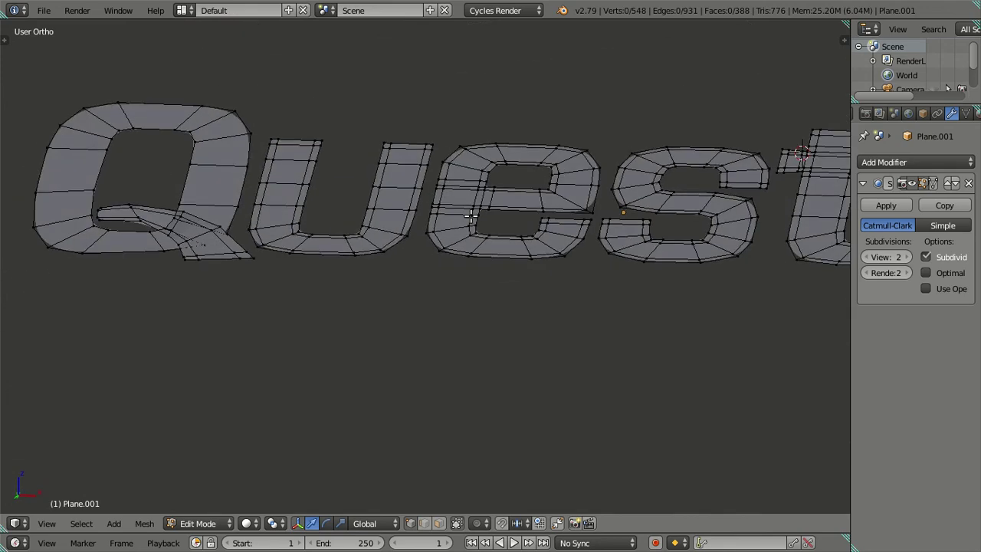
scroll(487, 241, "down", 2)
scroll(484, 239, "down", 1)
key("KP_1")
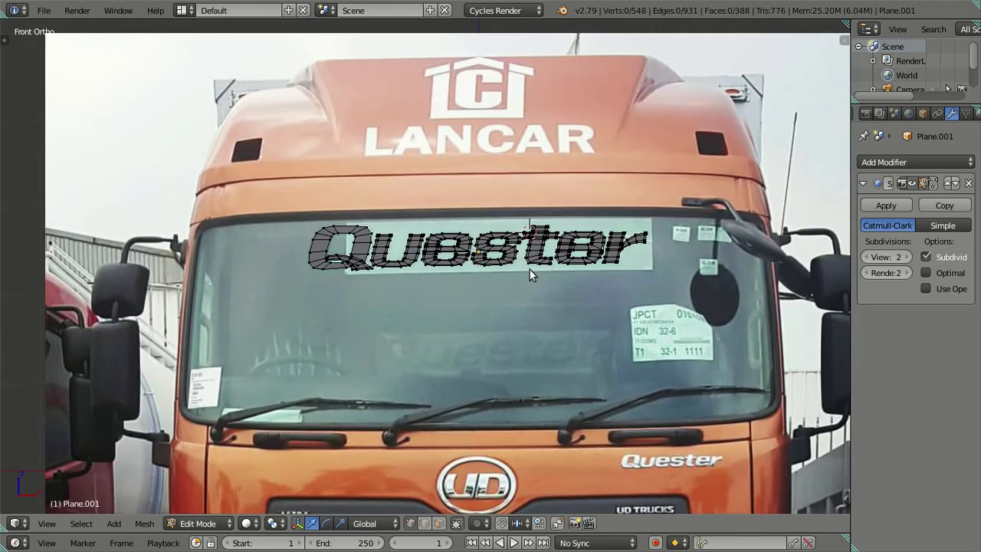
key("Tab")
scroll(531, 272, "up", 3)
key("ctrl+s")
left_click(546, 256)
Duplicate the Quester lettering and move the copy down over the front badge area.
scroll(510, 288, "down", 4)
key("shift+d")
right_click(497, 307)
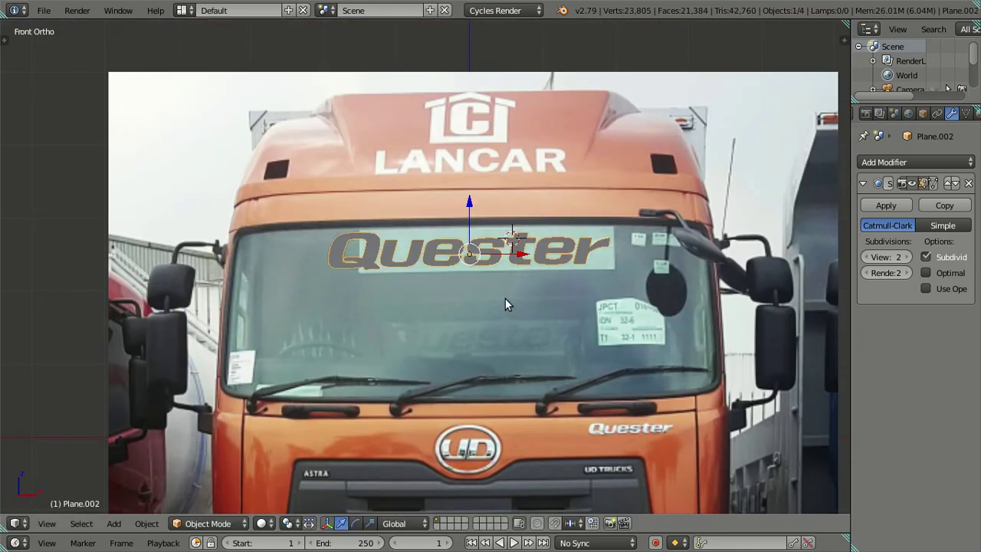
key("g")
left_click(646, 456)
middle_click_drag(646, 456, 490, 325, "shift")
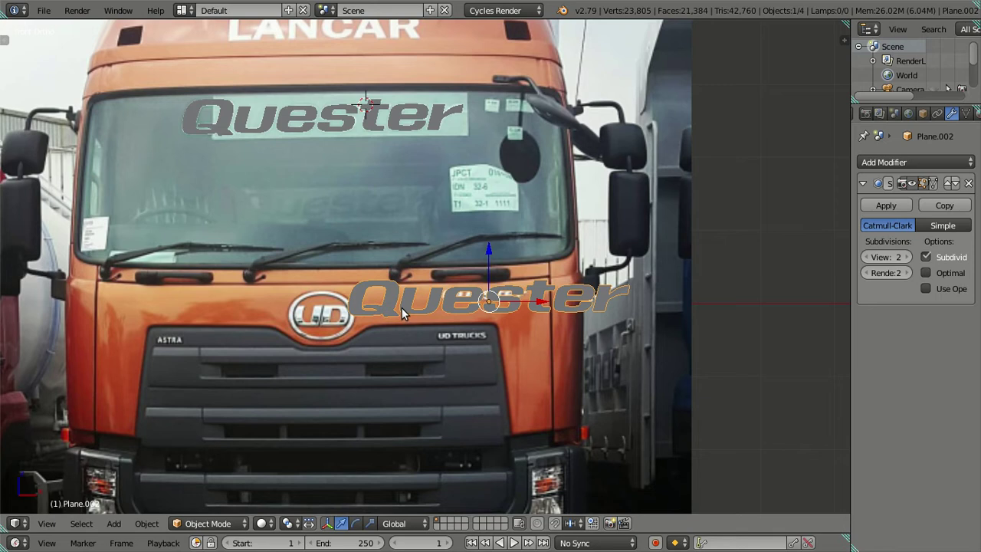
scroll(460, 362, "up", 4)
scroll(468, 333, "down", 3)
Reselect the lower Quester copy, orbit to a side view and enter Edit Mode on it.
right_click(366, 102)
right_click(500, 315)
scroll(501, 315, "up", 3)
scroll(502, 340, "down", 2, "ctrl")
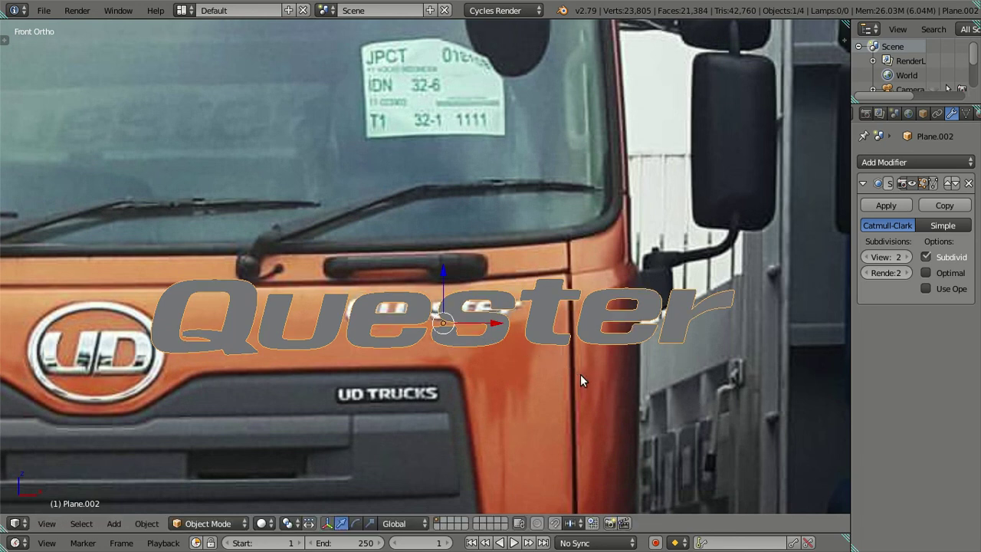
scroll(580, 374, "down", 6)
mouse_move(578, 372)
middle_mouse_down()
mouse_move(590, 376)
mouse_move(543, 419)
mouse_move(568, 391)
middle_mouse_up()
key("s")
key("Escape")
mouse_move(425, 331)
middle_mouse_down()
mouse_move(428, 285)
mouse_move(451, 286)
mouse_move(468, 339)
mouse_move(463, 328)
mouse_move(638, 326)
middle_mouse_up()
key("Tab")
Return to the front photo view in wireframe and drop the lettering's viewport subdivision to 0.
key("a")
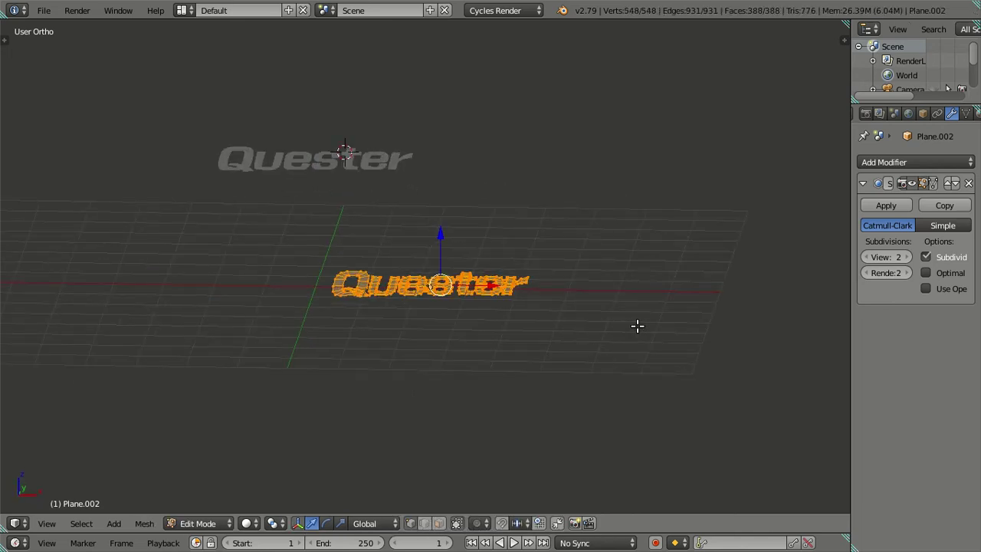
key("KP_1")
scroll(639, 326, "up", 5)
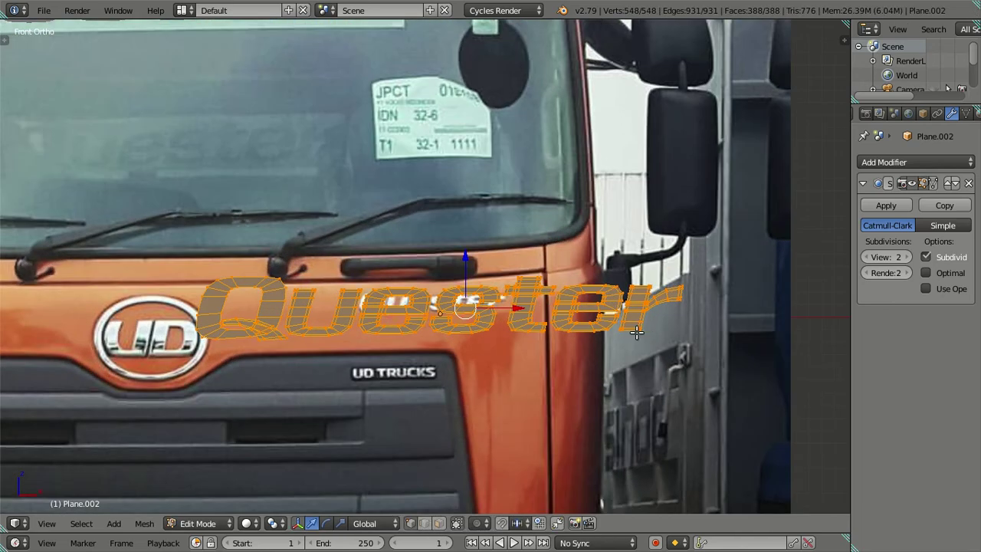
scroll(633, 334, "up", 2)
scroll(613, 336, "up", 1)
scroll(583, 325, "up", 1)
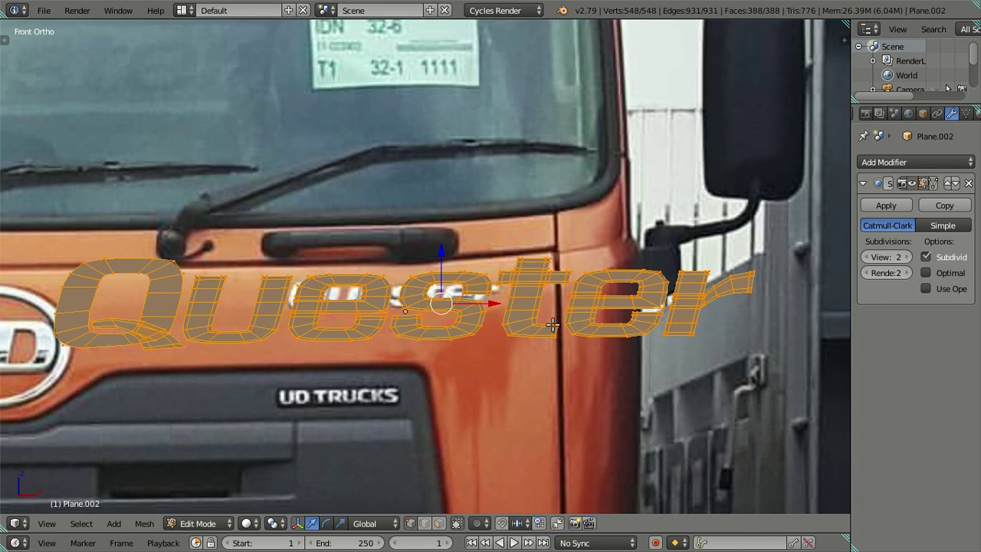
key("Tab")
key("z")
scroll(479, 348, "up", 2)
scroll(529, 347, "up", 1)
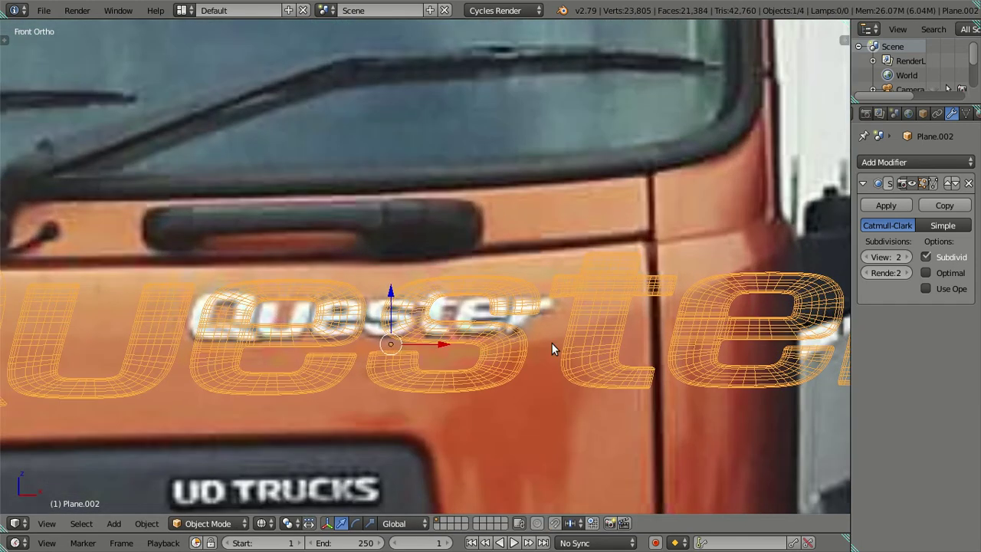
left_click(867, 256)
key("ctrl+0")
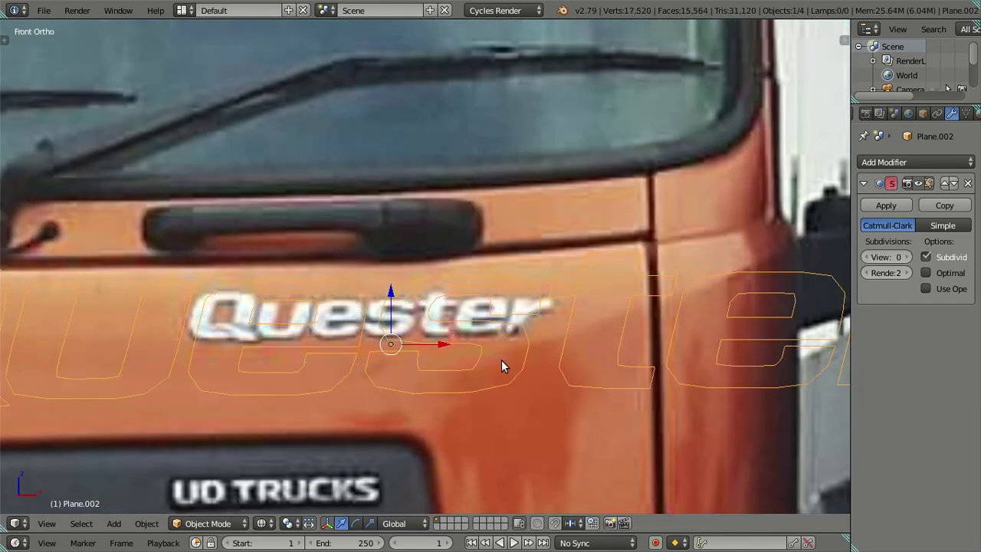
Move the lettering copy over the Quester badge on the door.
key("g")
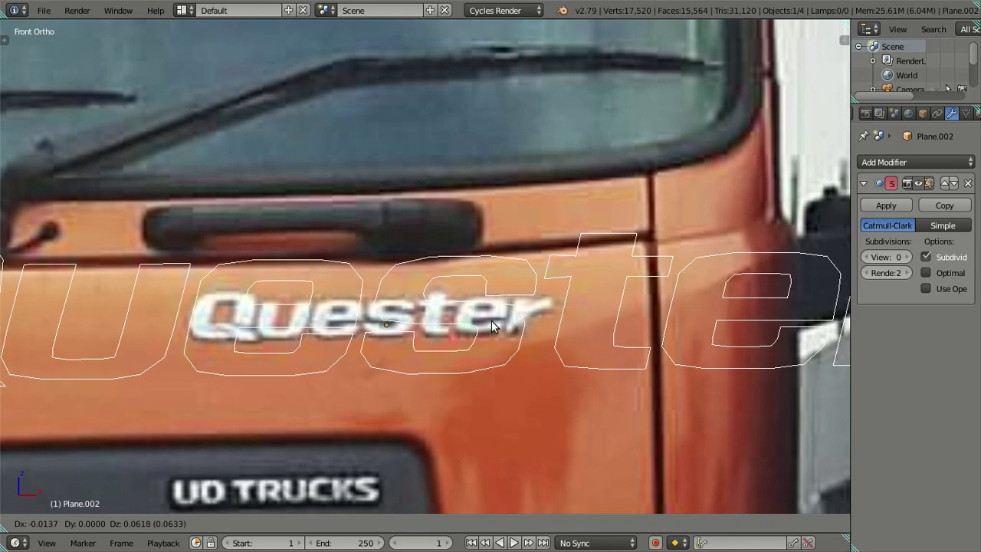
left_click(491, 320)
scroll(410, 314, "down", 1)
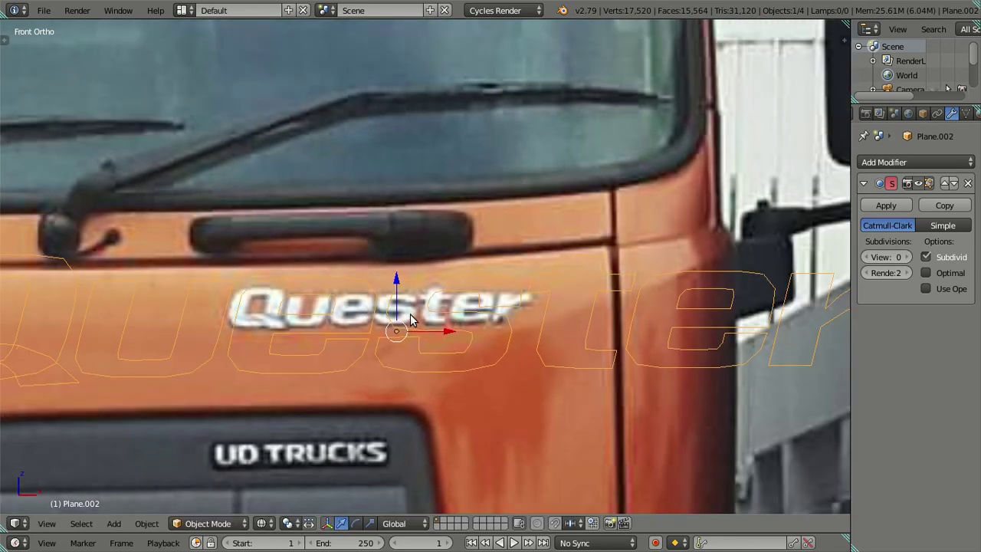
scroll(443, 325, "down", 3)
In Edit Mode, shrink the lettering down to the badge's size.
key("Tab")
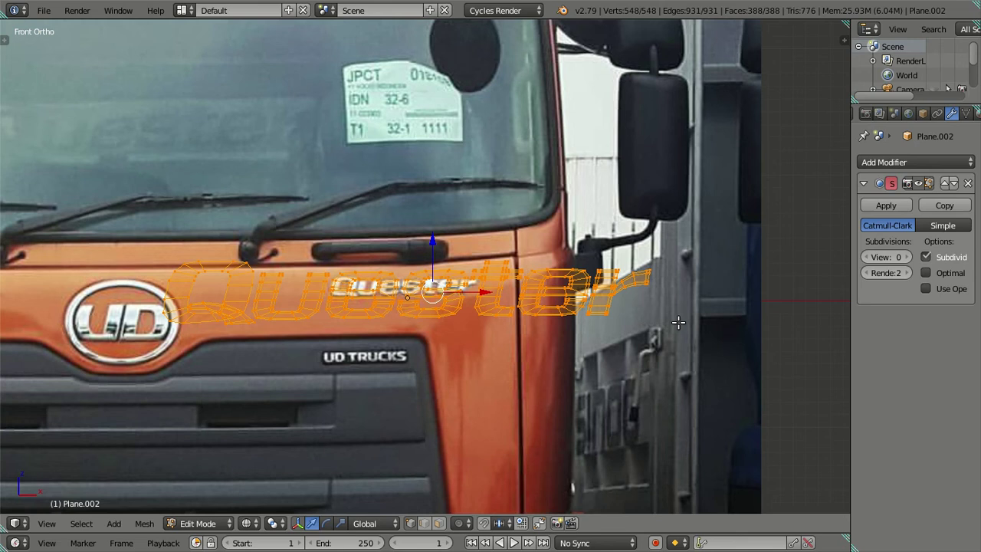
key("s")
left_click(510, 315)
scroll(351, 360, "up", 2)
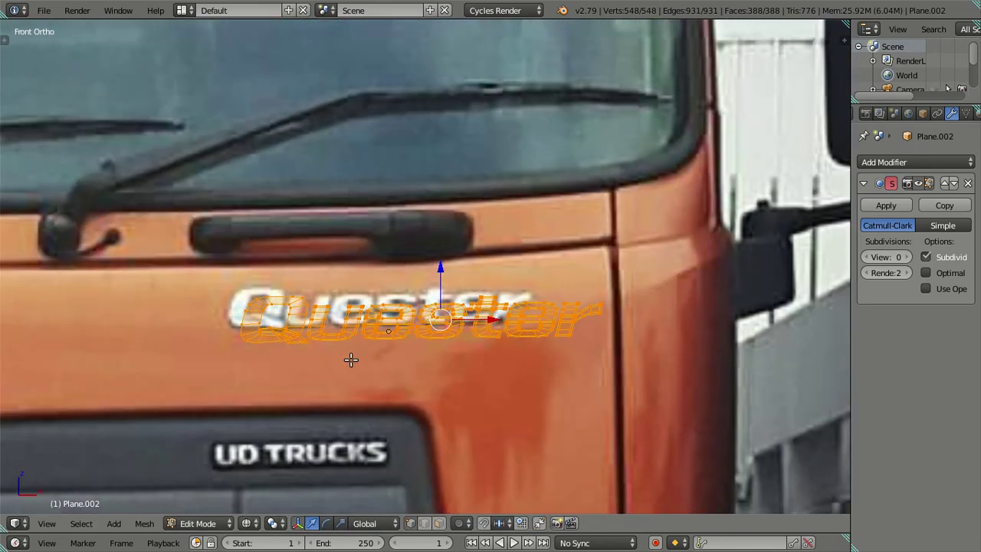
scroll(499, 386, "up", 2)
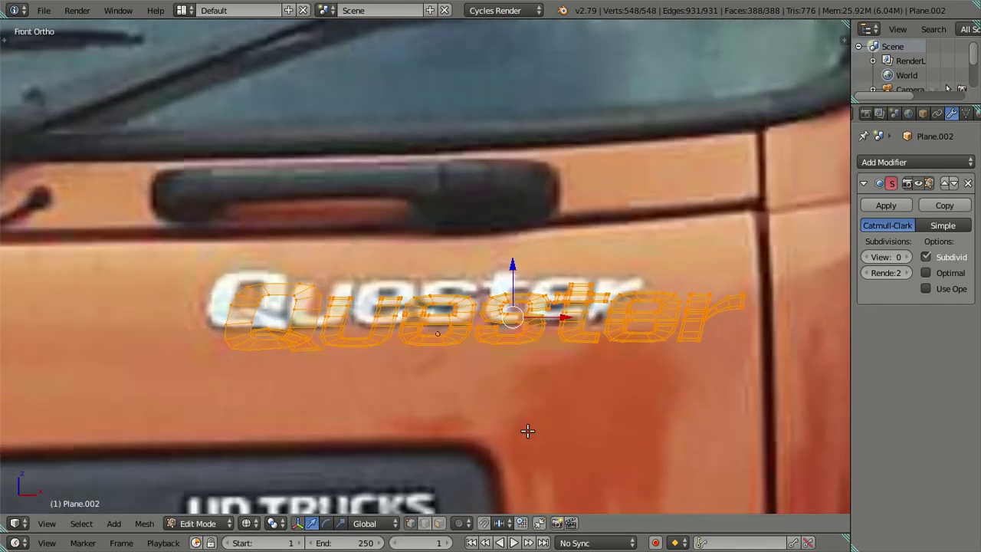
scroll(504, 434, "up", 1)
scroll(516, 416, "up", 1)
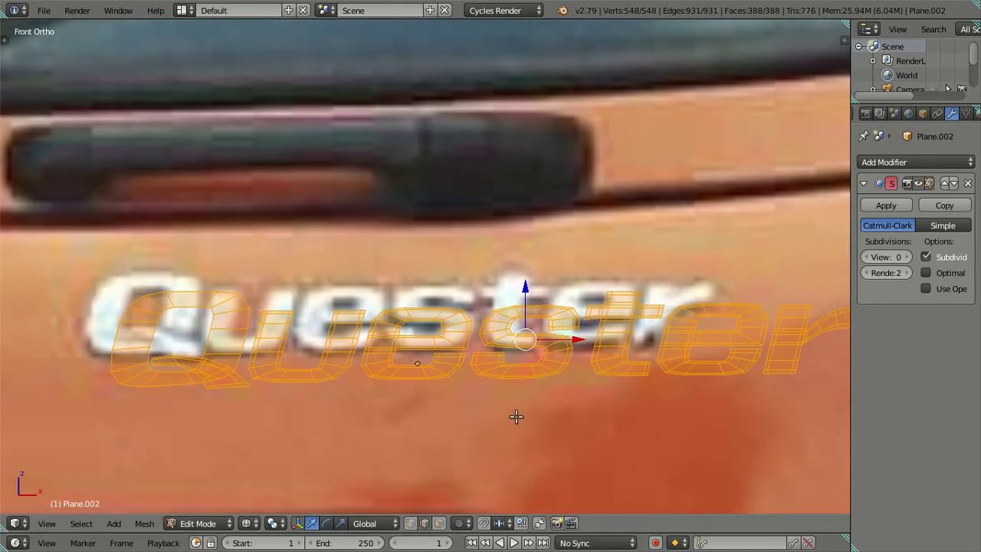
scroll(529, 394, "down", 1)
key("s")
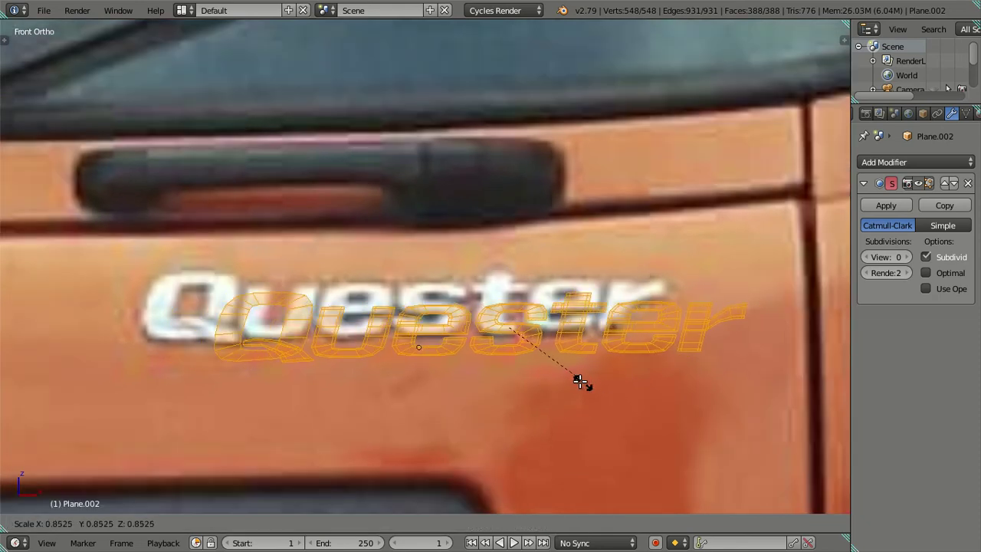
left_click(576, 379)
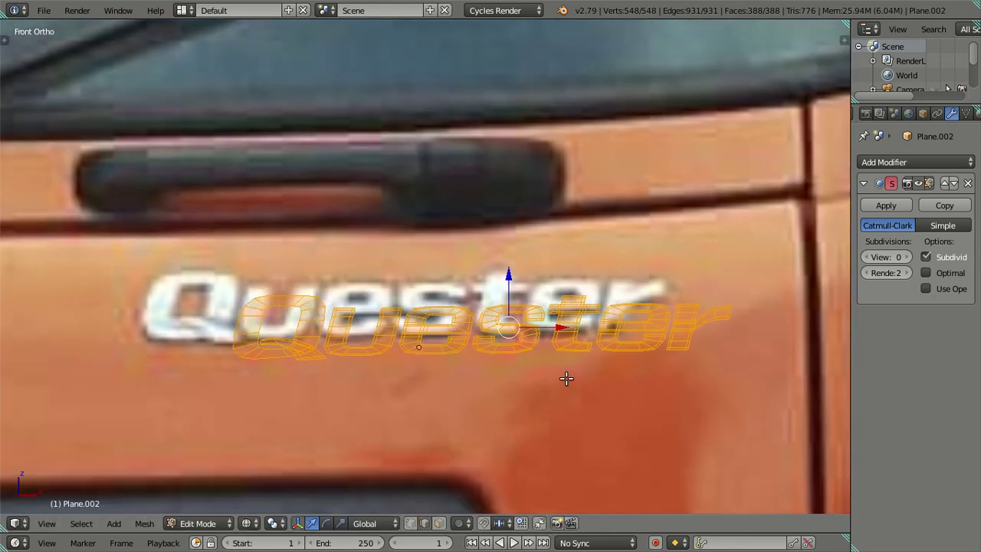
Align the lettering with the badge text, shifting along X and enlarging to about 1.07.
key("g")
left_click(500, 356)
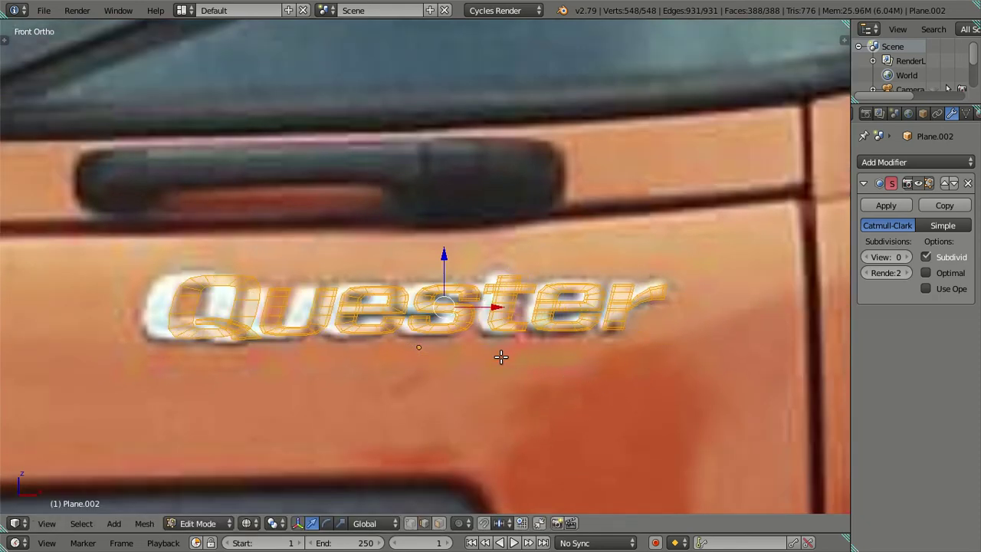
key("g")
key("x")
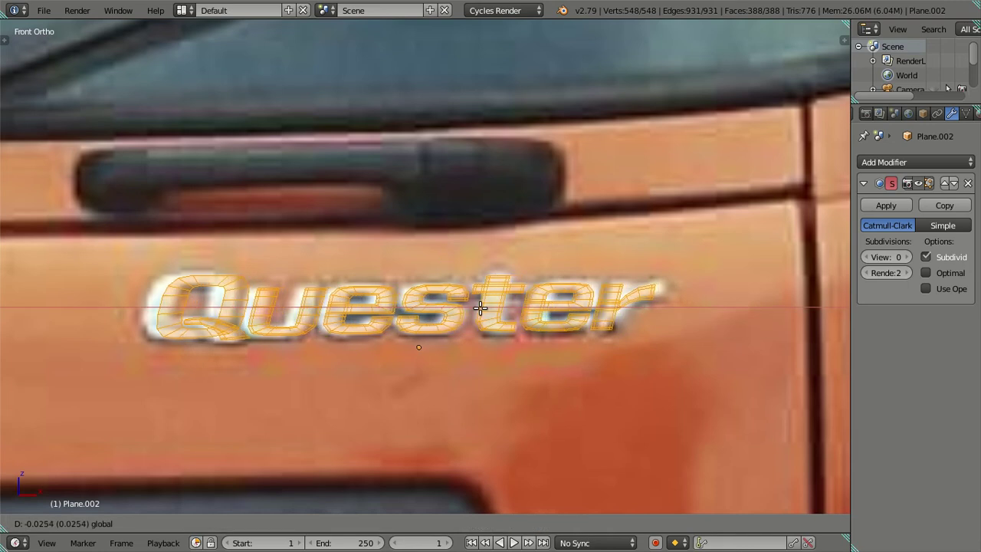
left_click(479, 307)
key("s")
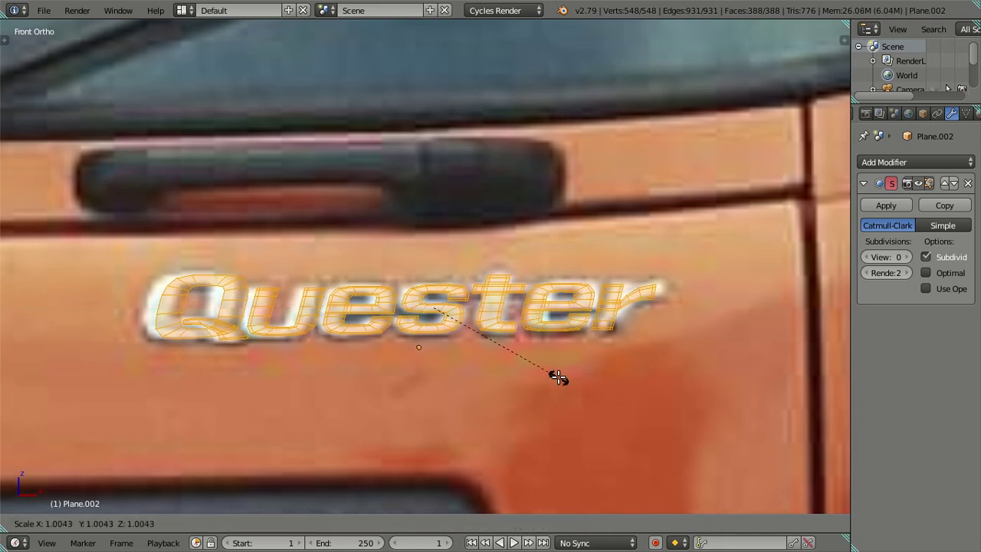
left_click(569, 377)
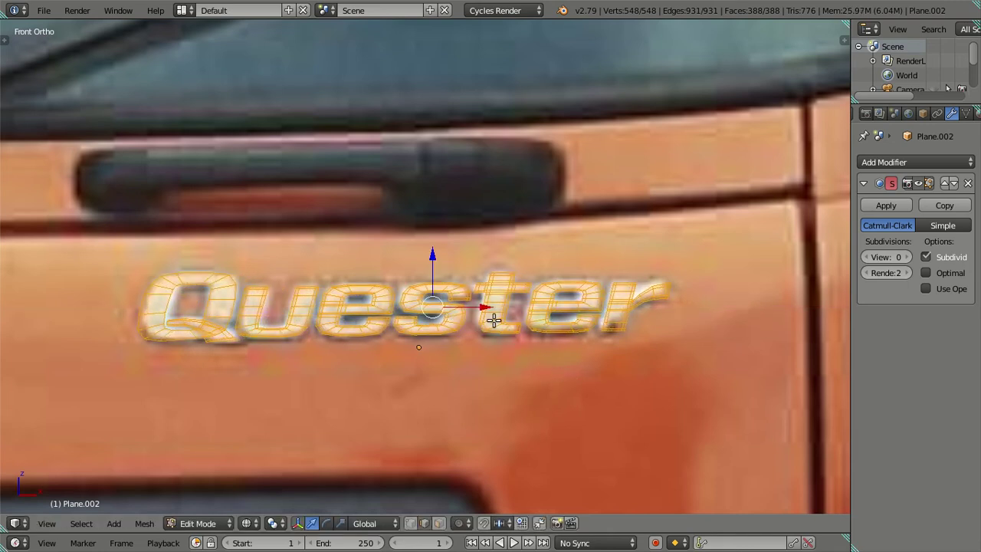
key("g")
left_click(430, 304)
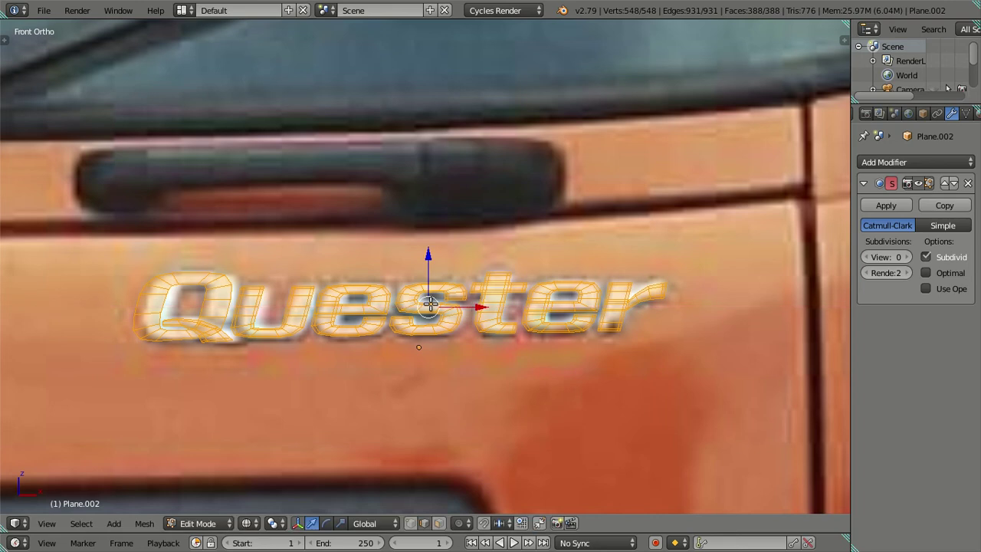
Fine-tune the fit with a slight shrink, slight enlargement and small left-right nudges.
key("s")
left_click(663, 415)
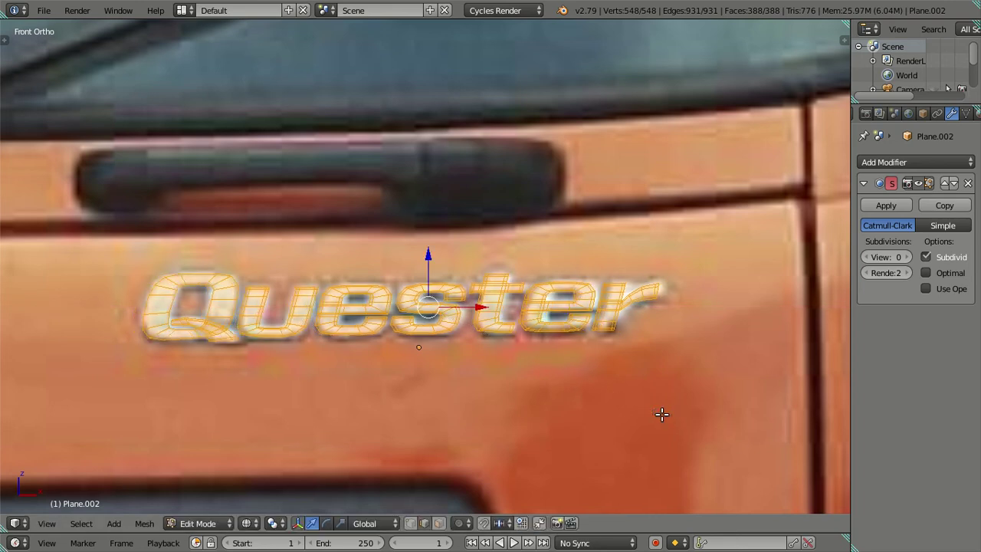
key("g")
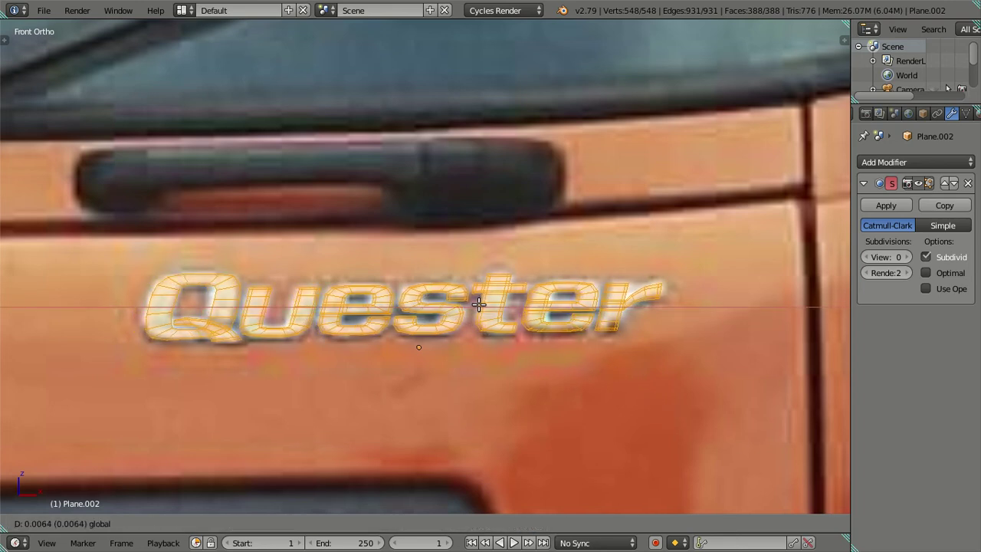
left_click(481, 304)
key("s")
left_click(539, 380)
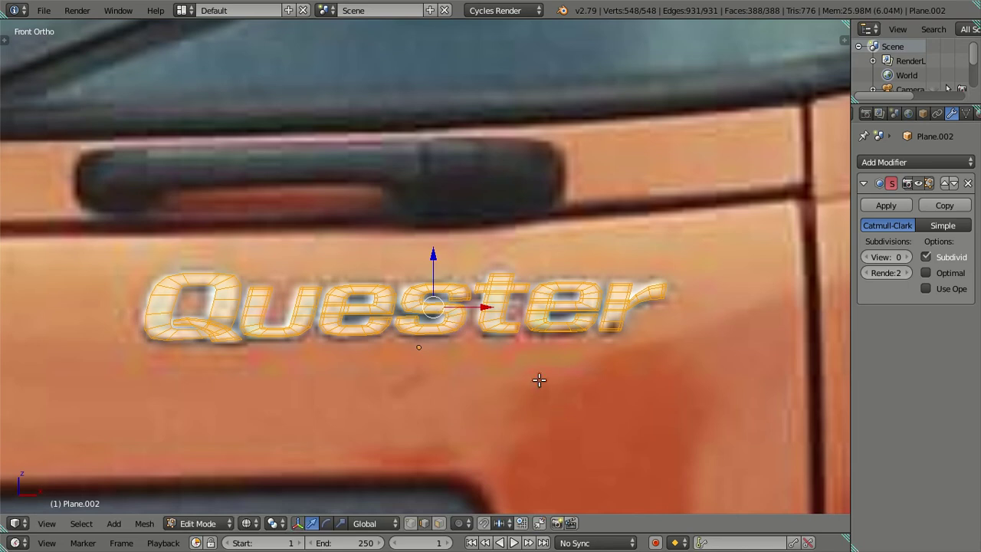
key("g")
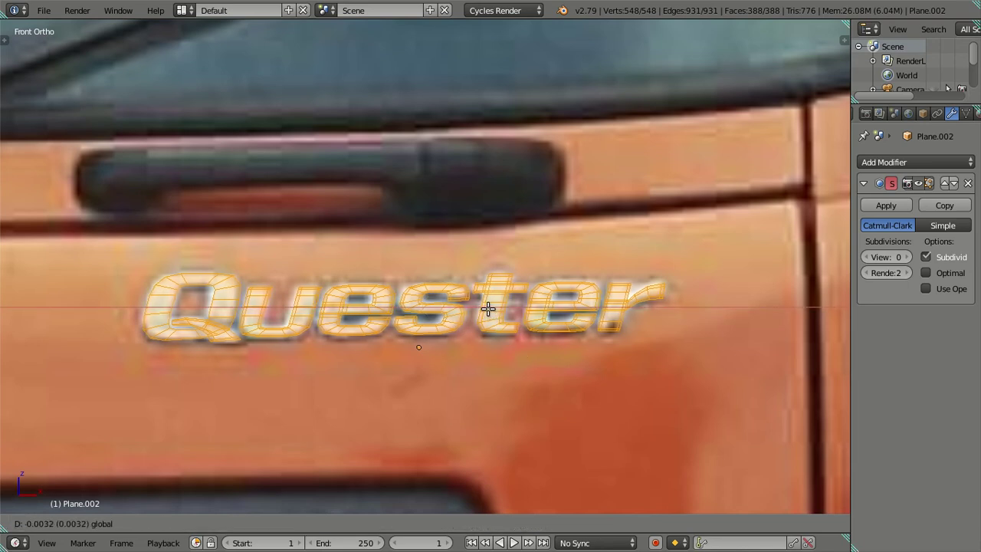
left_click(485, 308)
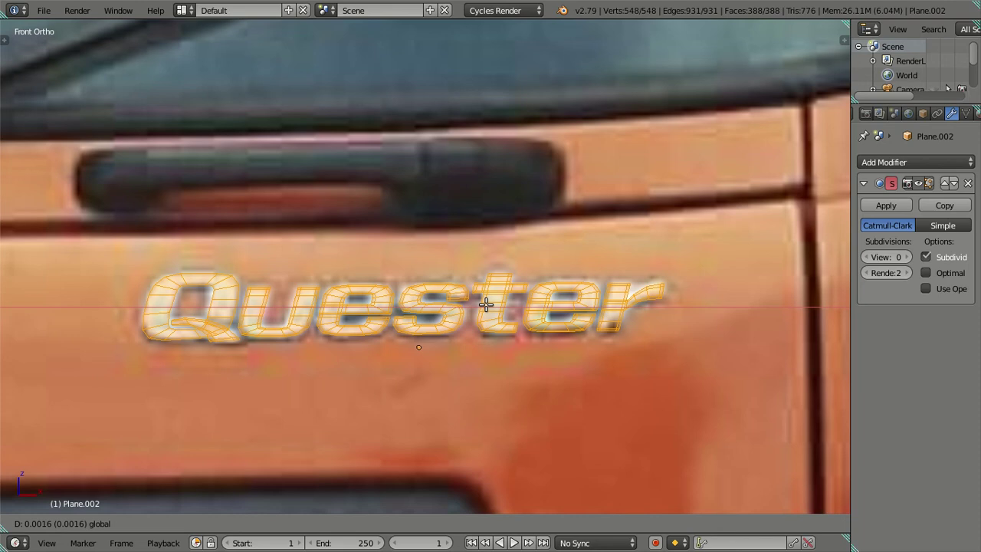
scroll(508, 354, "down", 2)
Return to Object Mode and set the windshield Quester logo's subdivision view level to 0.
scroll(515, 331, "down", 2)
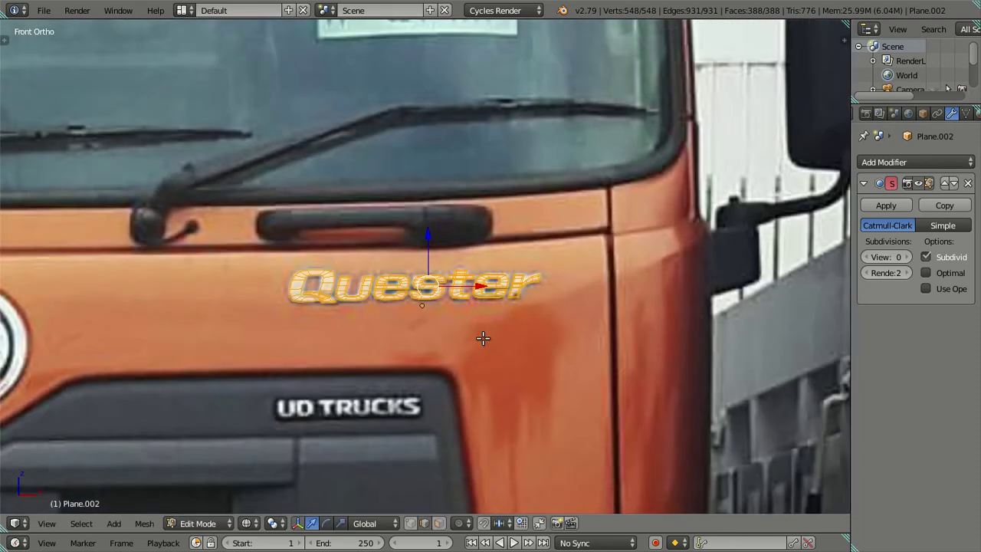
scroll(482, 335, "down", 2)
scroll(429, 300, "down", 3)
scroll(430, 301, "up", 3)
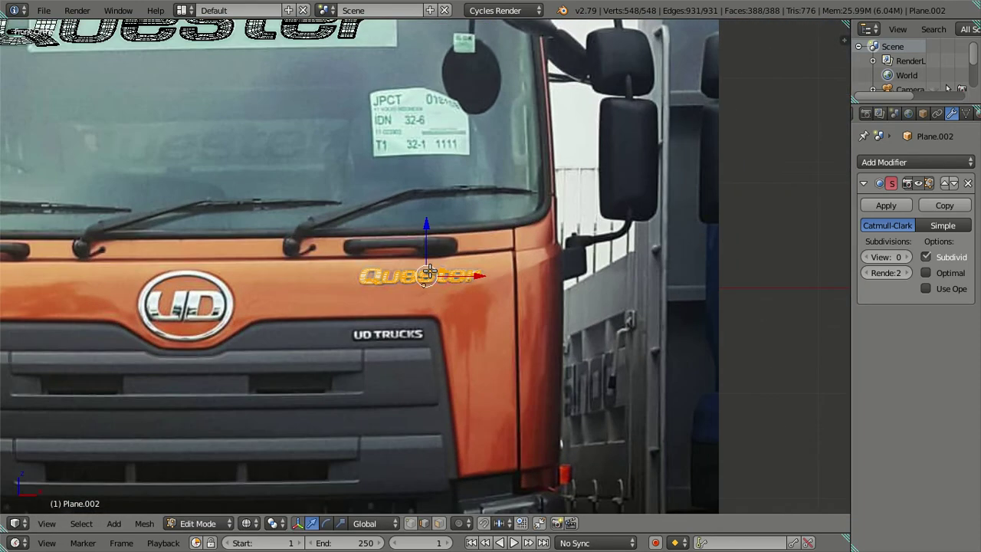
scroll(429, 272, "down", 4)
key("Tab")
right_click(357, 138)
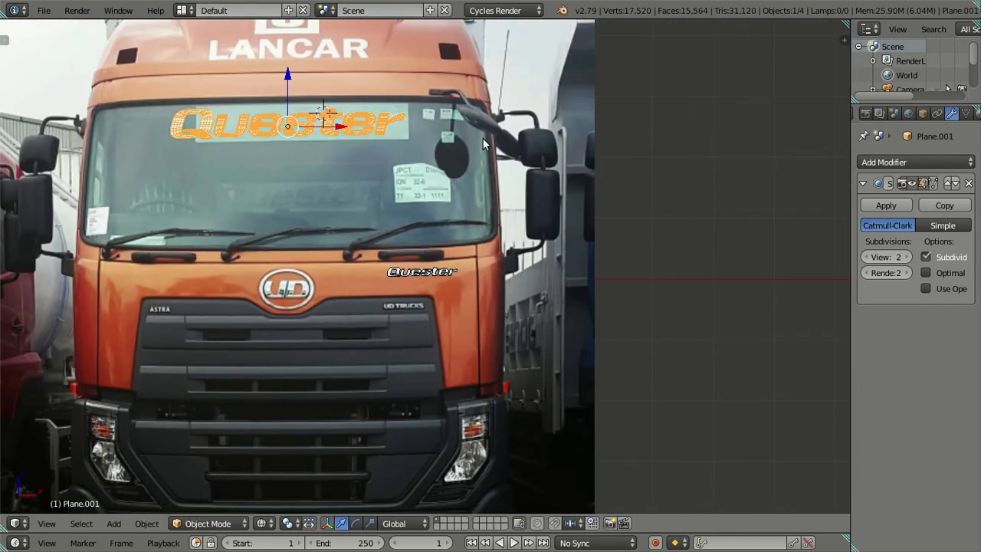
left_click(869, 256)
left_click(869, 256)
Select the door Quester lettering, enter Edit Mode and orbit in close around it.
scroll(467, 307, "up", 3)
right_click(446, 282)
scroll(448, 318, "up", 3)
mouse_move(448, 318)
middle_mouse_down()
mouse_move(339, 362)
mouse_move(421, 342)
middle_mouse_up()
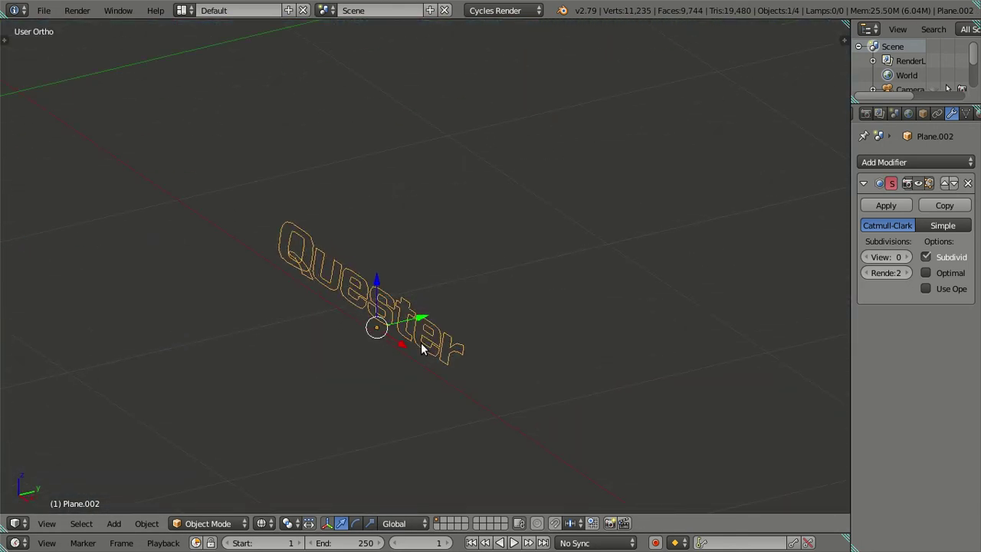
key("Tab")
mouse_move(358, 318)
middle_mouse_down("shift")
mouse_move(457, 320)
mouse_move(541, 285)
middle_mouse_up("shift")
scroll(466, 314, "up", 3)
scroll(541, 285, "up", 2)
mouse_move(565, 319)
middle_mouse_down()
mouse_move(453, 324)
mouse_move(483, 323)
middle_mouse_up()
scroll(483, 323, "up", 2)
middle_click_drag(534, 271, 479, 314)
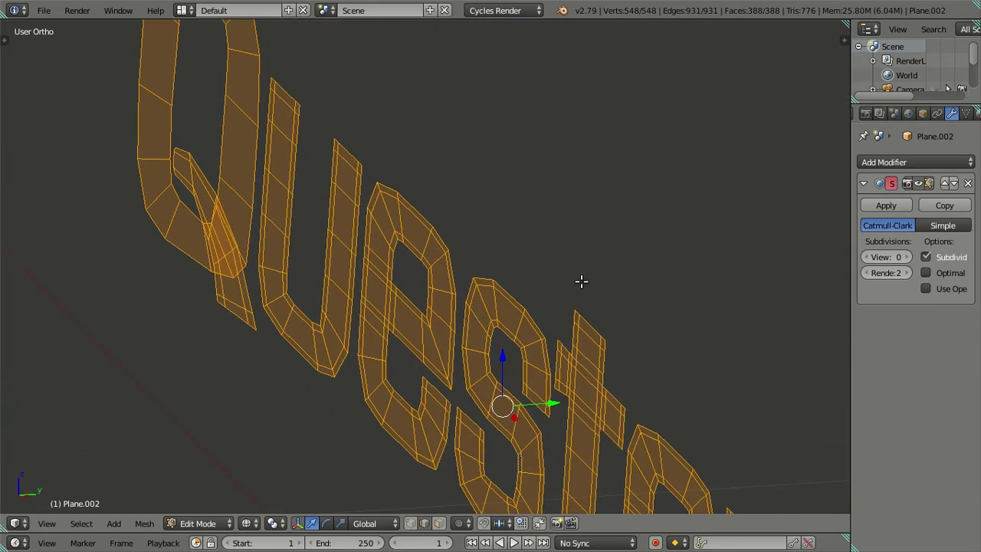
Duplicate the lettering mesh offset 0.0025 along Y and switch to solid shading.
key("shift+d")
type("y.00")
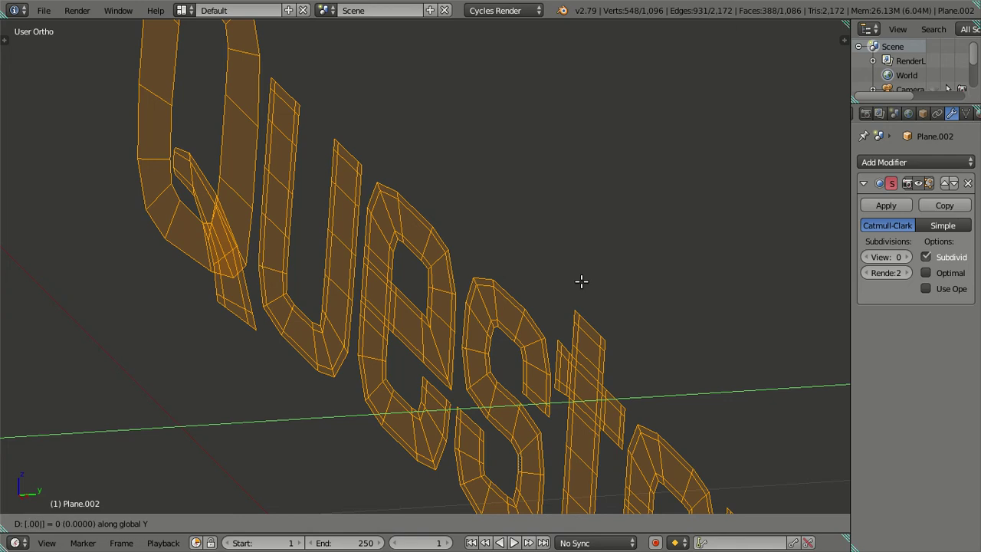
type("25")
key("Return")
mouse_move(587, 280)
middle_mouse_down()
mouse_move(569, 304)
mouse_move(584, 302)
middle_mouse_up()
key("z")
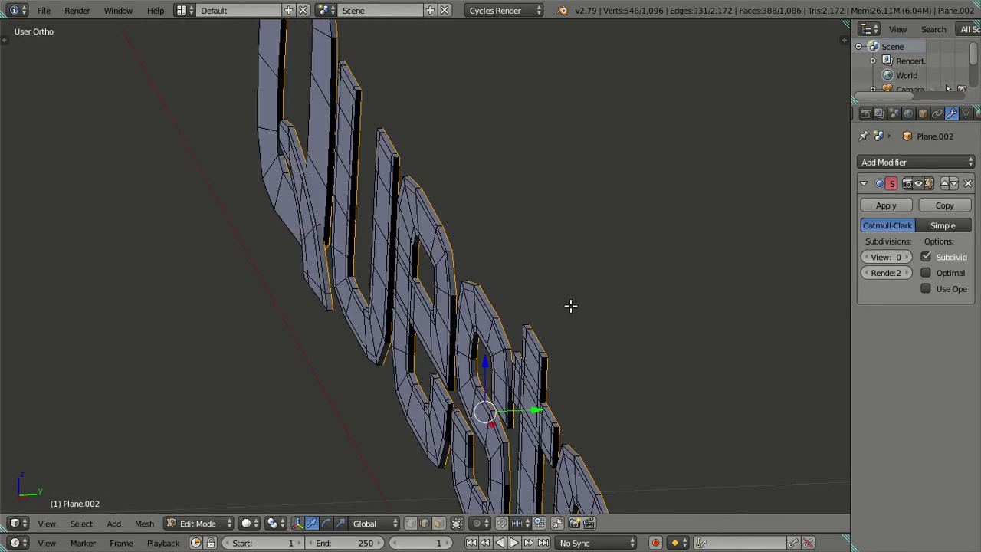
Extrude the letters for thickness, then extrude again 0.002 along Y.
key("e")
key("e")
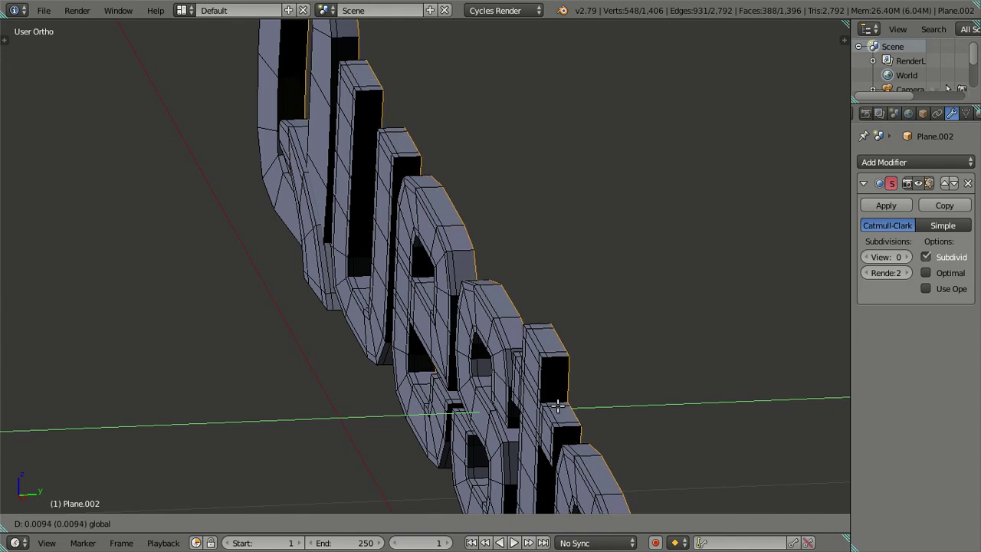
left_click(558, 406)
key("e")
key("y")
key("equal")
type("1")
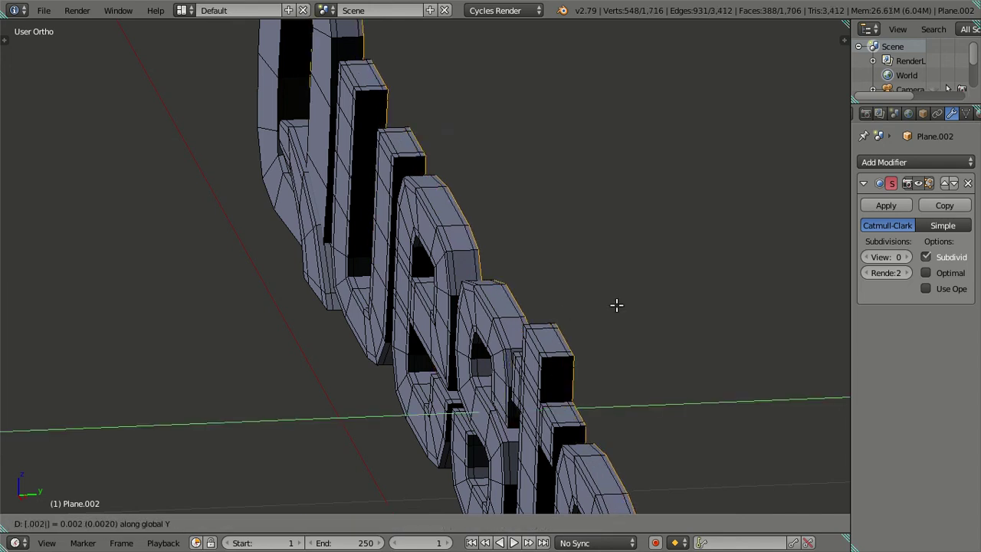
key("Return")
scroll(598, 305, "down", 6)
Back in Object Mode, apply level 2 subdivision and orbit around the smooth letters.
key("Tab")
middle_click_drag(598, 305, 506, 314)
key("ctrl+2")
mouse_move(770, 324)
middle_mouse_down()
mouse_move(508, 386)
mouse_move(603, 370)
mouse_move(686, 401)
mouse_move(633, 325)
mouse_move(508, 317)
middle_mouse_up()
scroll(508, 318, "down", 5)
mouse_move(495, 277)
middle_mouse_down()
mouse_move(466, 335)
mouse_move(438, 236)
mouse_move(409, 313)
mouse_move(491, 354)
mouse_move(499, 243)
middle_mouse_up()
scroll(536, 214, "up", 3)
mouse_move(536, 215)
middle_mouse_down()
mouse_move(234, 252)
mouse_move(271, 248)
middle_mouse_up()
Shade the door Quester lettering smooth from the Tool Shelf.
scroll(271, 247, "up", 2)
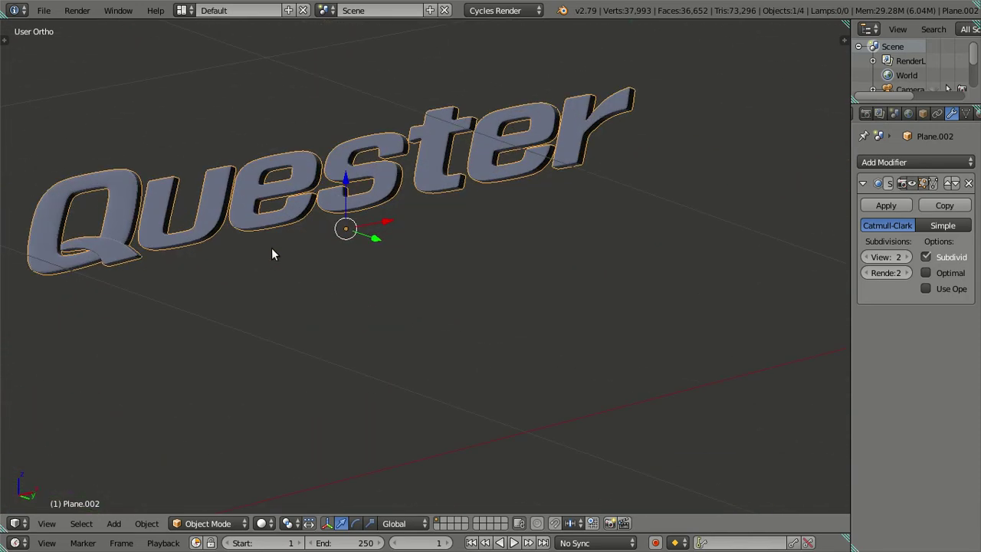
key("t")
left_click(41, 237)
mouse_move(399, 263)
middle_mouse_down()
mouse_move(344, 210)
mouse_move(425, 316)
middle_mouse_up()
scroll(344, 208, "down", 2)
key("t")
scroll(314, 185, "down", 5)
scroll(332, 180, "down", 2)
Select the windshield Quester logo and raise its viewport subdivision to level 2.
right_click(332, 180)
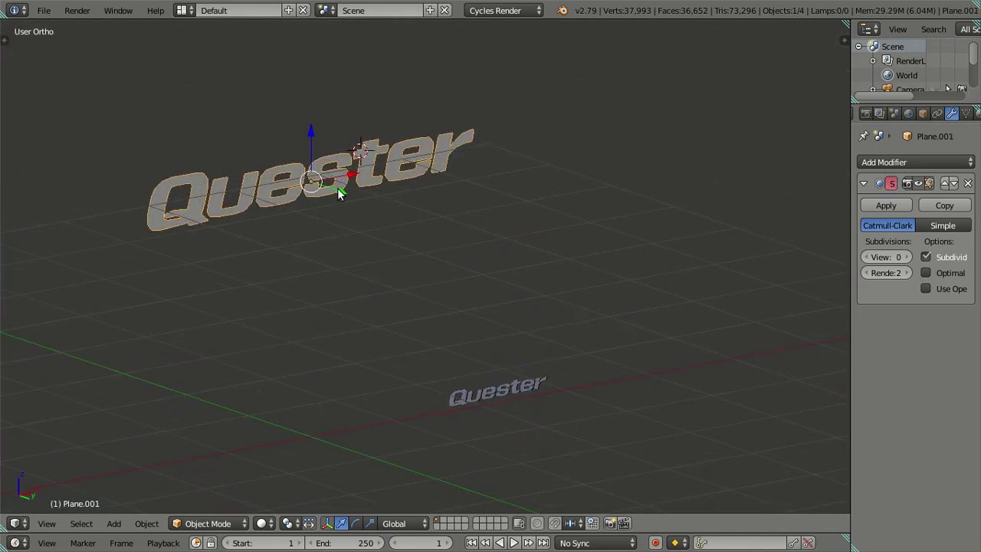
key("t")
scroll(311, 228, "up", 2)
middle_click_drag(310, 228, 578, 324, "shift")
scroll(470, 309, "up", 1)
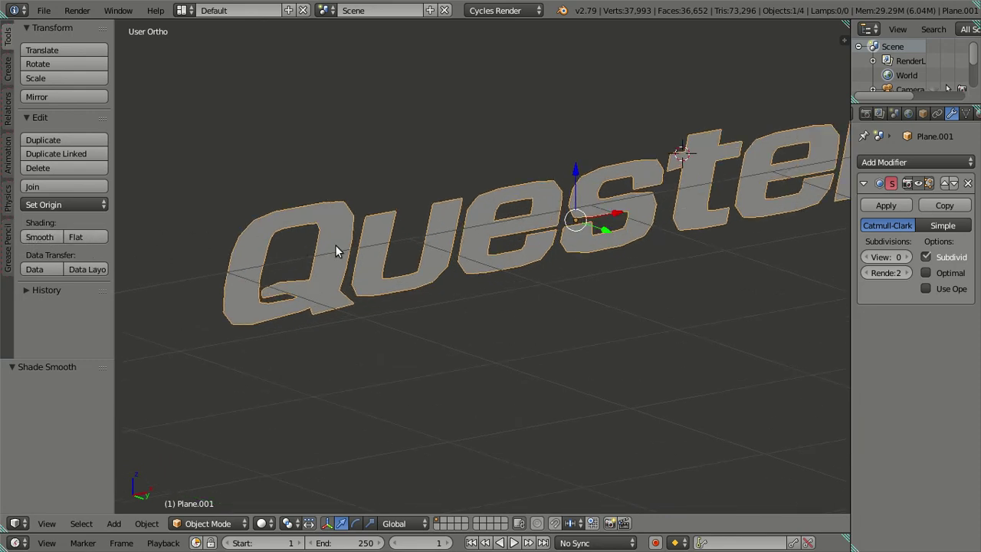
scroll(435, 276, "down", 3)
left_click(907, 257)
left_click(908, 257)
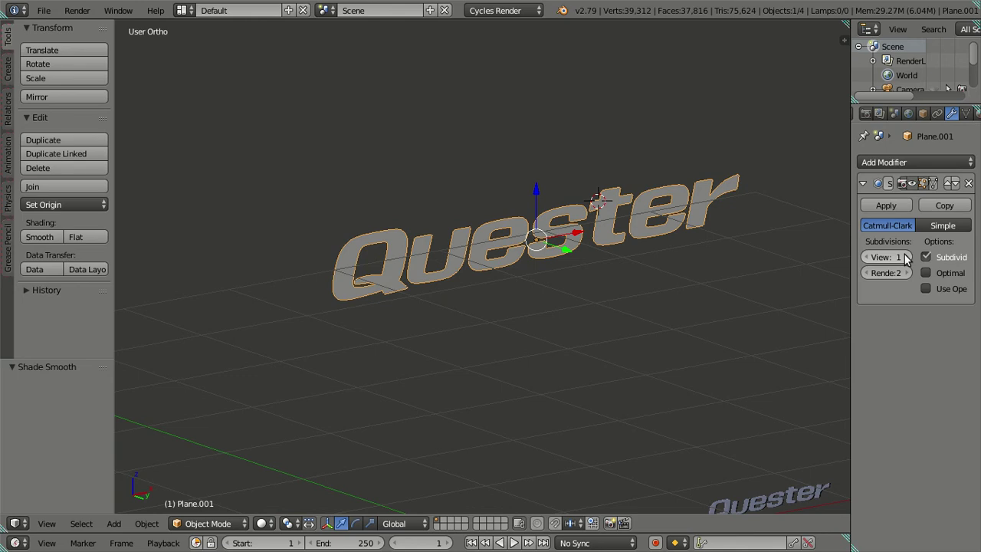
scroll(304, 266, "up", 1)
scroll(230, 257, "up", 1)
scroll(234, 228, "up", 2)
scroll(315, 263, "up", 2)
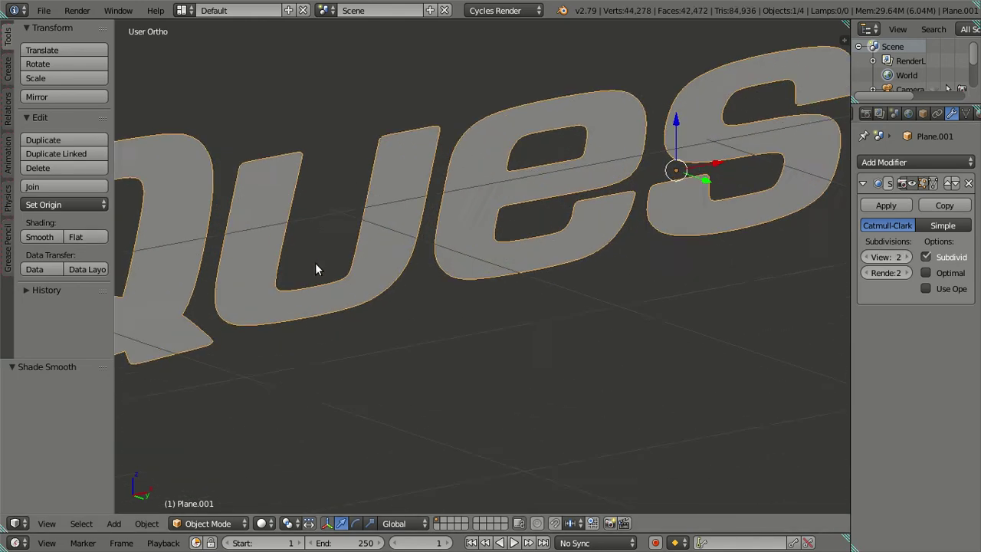
scroll(315, 263, "up", 1)
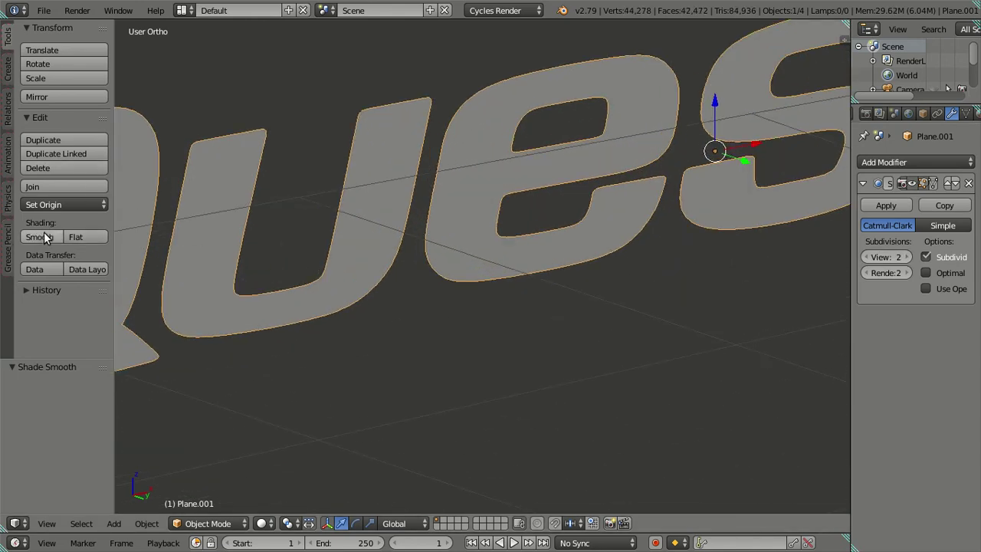
Try the windshield logo's subdivision at 0 and 1, leaving it at 0.
key("t")
left_click(866, 256)
left_click(866, 257)
scroll(756, 266, "down", 3)
scroll(651, 275, "down", 2)
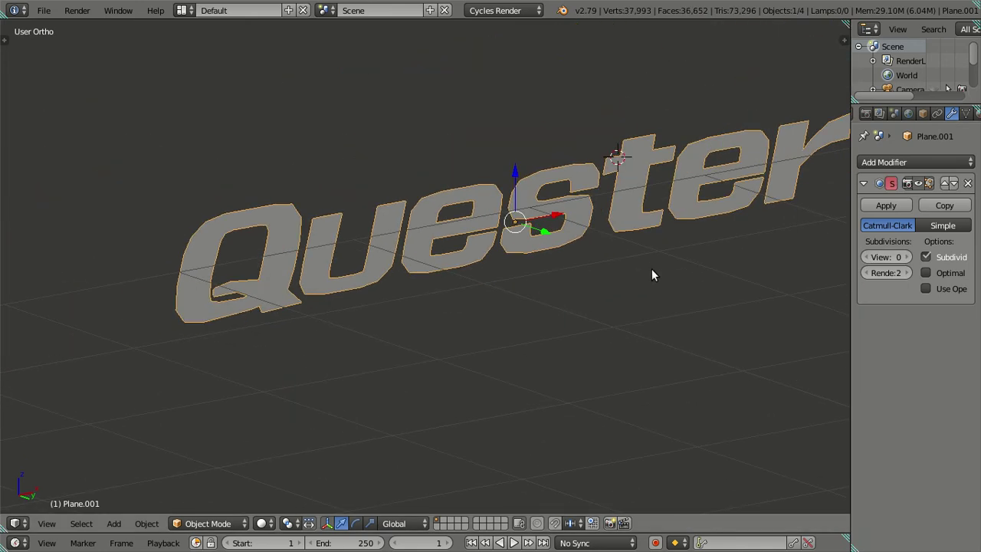
left_click(907, 257)
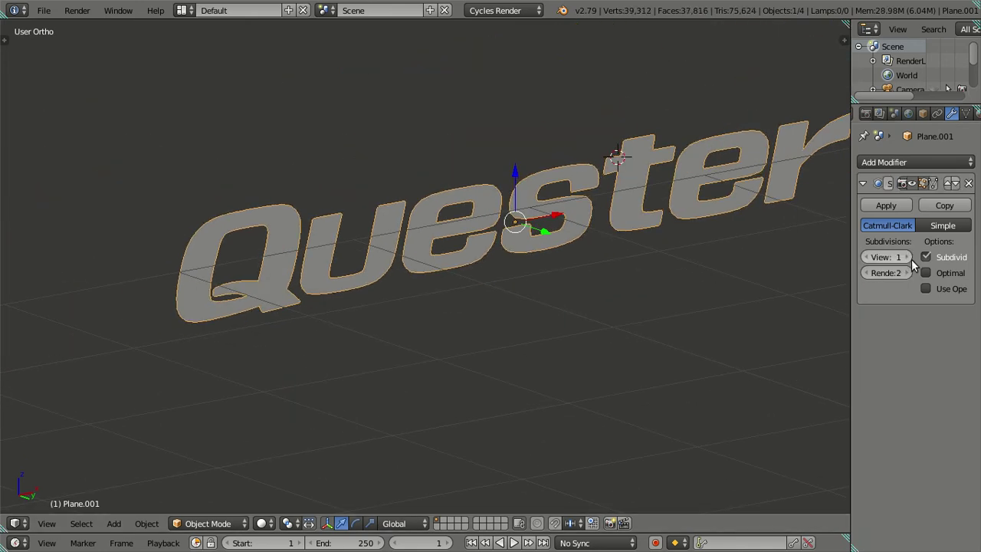
left_click(866, 257)
scroll(728, 284, "down", 3)
Select the door lettering and flip all its face normals in Edit Mode.
middle_click_drag(597, 310, 326, 213, "shift")
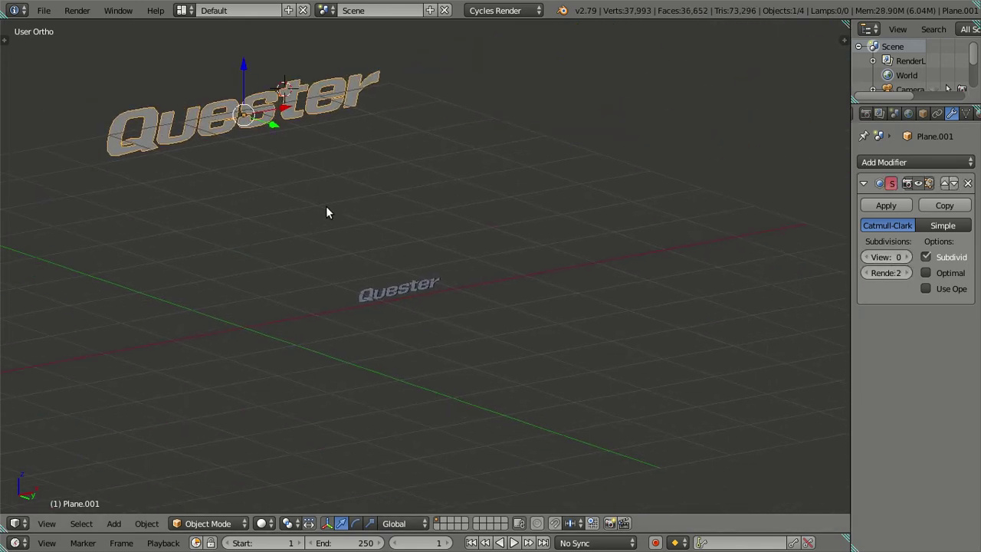
scroll(428, 318, "up", 3)
right_click(421, 307)
scroll(422, 306, "up", 3)
key("Tab")
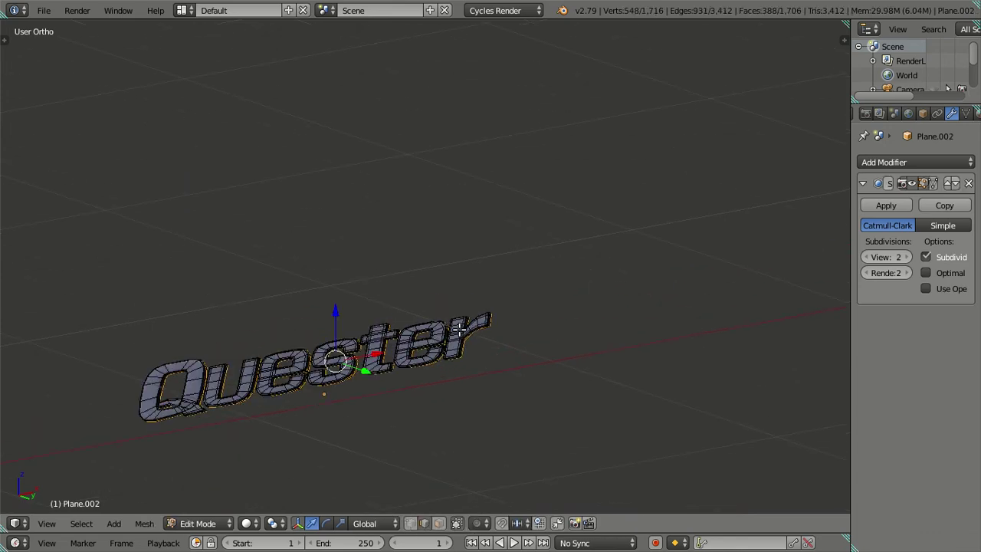
key("a")
key("a")
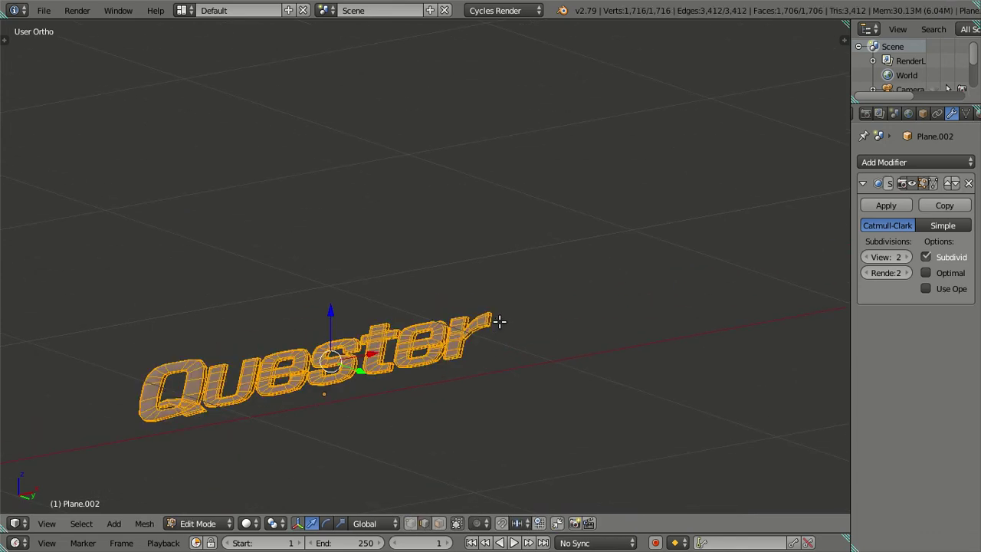
key("ctrl+f")
left_click(478, 156)
Set the door lettering's viewport subdivision to 0 and orbit to view both logos.
key("a")
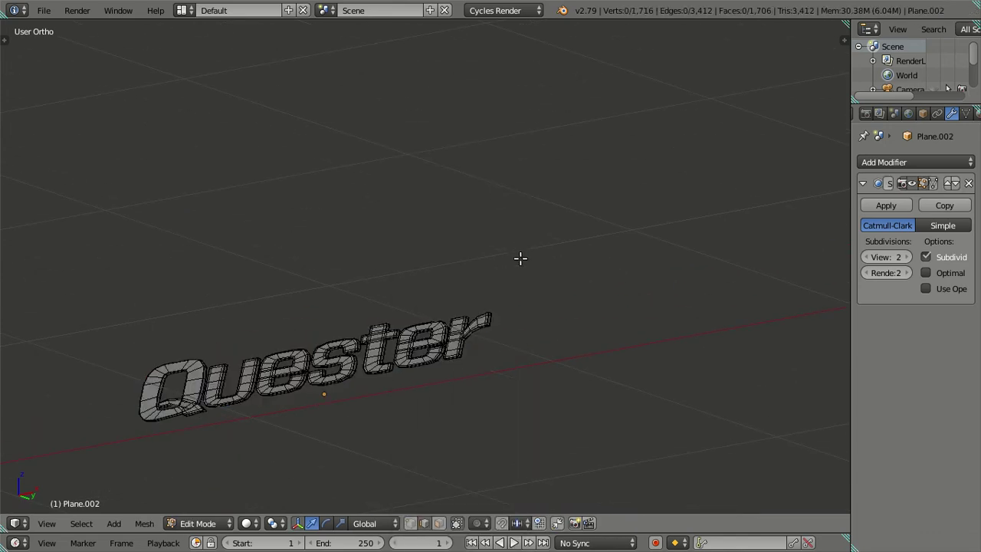
key("Tab")
left_click(865, 257)
left_click(865, 257)
scroll(645, 323, "up", 3)
scroll(537, 315, "down", 4)
key("a")
mouse_move(471, 313)
middle_mouse_down()
mouse_move(357, 271)
mouse_move(379, 345)
mouse_move(313, 372)
mouse_move(410, 305)
middle_mouse_up()
Raise the cab body's viewport Subdivision level to 2.
key("KP_1")
key("KP_3")
scroll(422, 288, "up", 3)
scroll(424, 288, "up", 3)
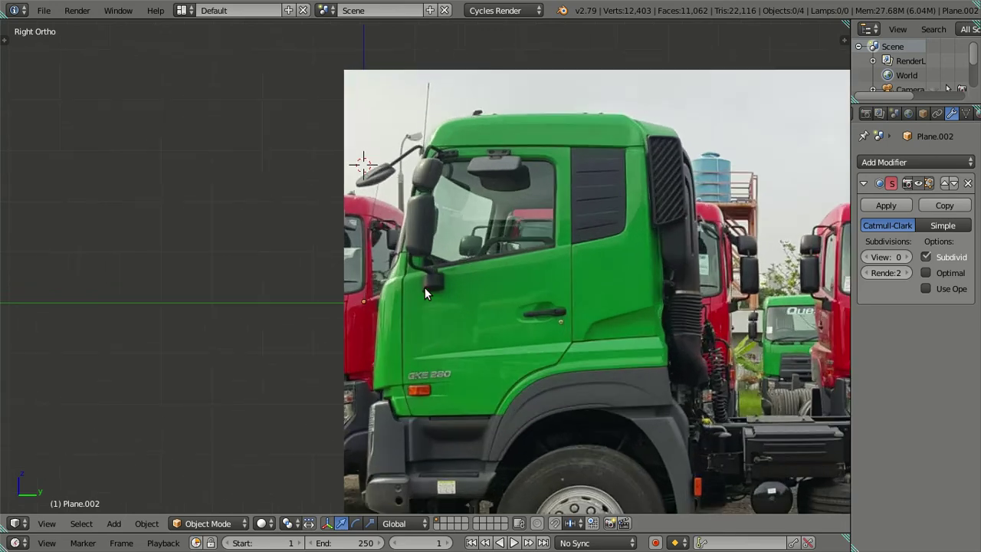
right_click(426, 285)
scroll(229, 244, "down", 5)
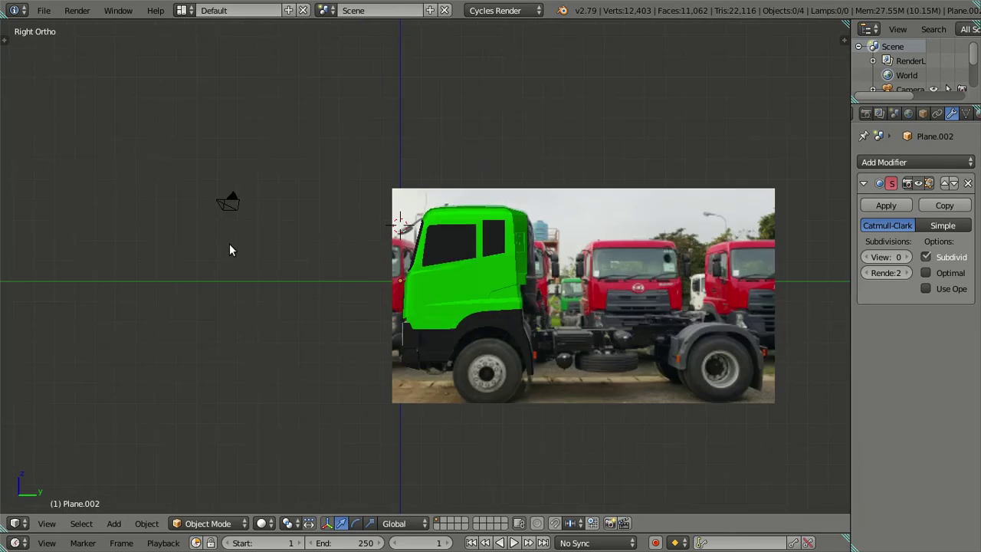
right_click(258, 210)
key("a")
scroll(373, 292, "up", 3)
scroll(373, 291, "up", 3)
mouse_move(373, 292)
middle_mouse_down()
mouse_move(552, 276)
mouse_move(471, 329)
mouse_move(406, 215)
mouse_move(482, 282)
mouse_move(373, 239)
middle_mouse_up()
right_click(373, 238)
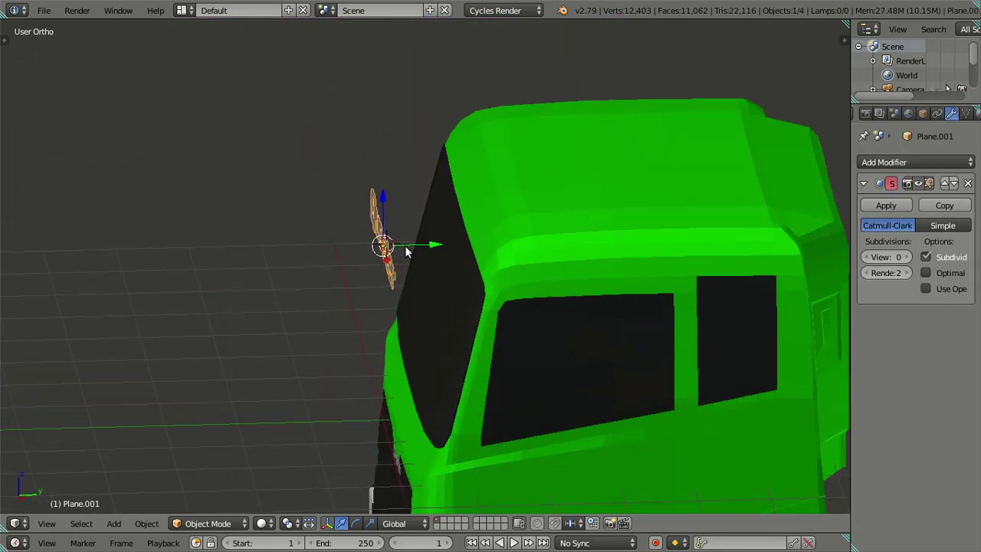
scroll(405, 245, "up", 2)
right_click(496, 262)
left_click(905, 425)
left_click(905, 426)
In side view, move the Quester lettering along Y up against the windshield.
scroll(570, 290, "down", 5)
mouse_move(570, 290)
middle_mouse_down()
mouse_move(530, 245)
mouse_move(440, 292)
mouse_move(336, 252)
middle_mouse_up()
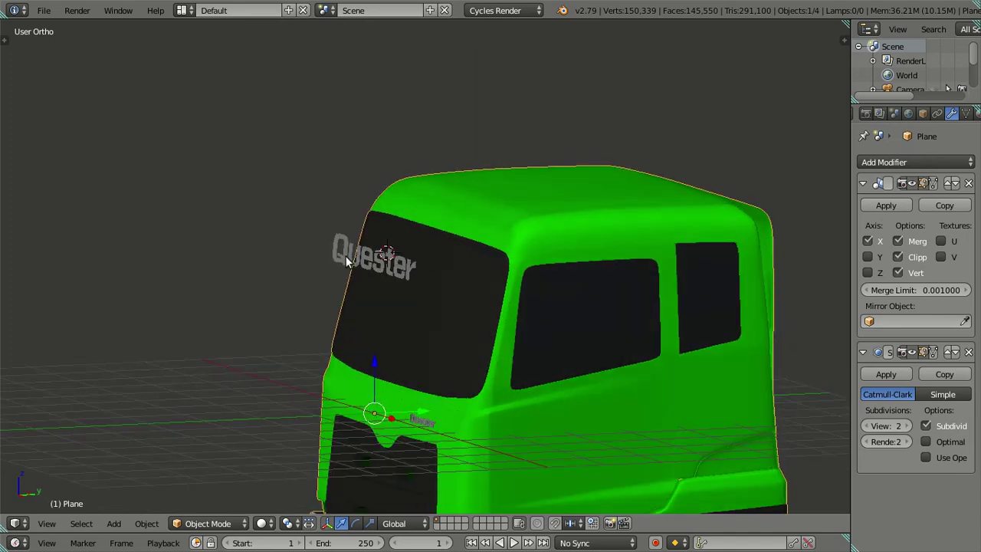
right_click(348, 264)
scroll(354, 265, "up", 1)
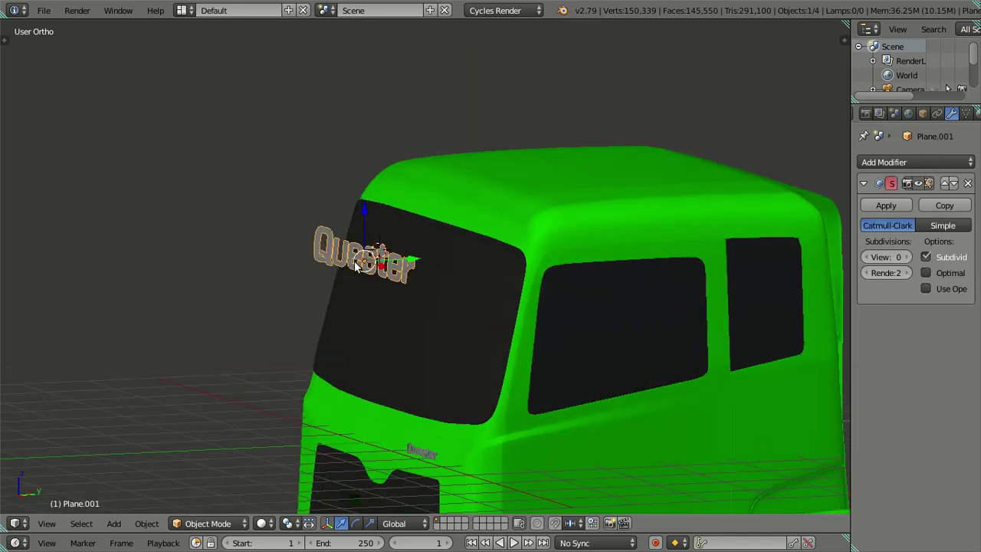
key("KP_3")
scroll(360, 265, "up", 3)
scroll(390, 264, "up", 2)
key("g")
key("y")
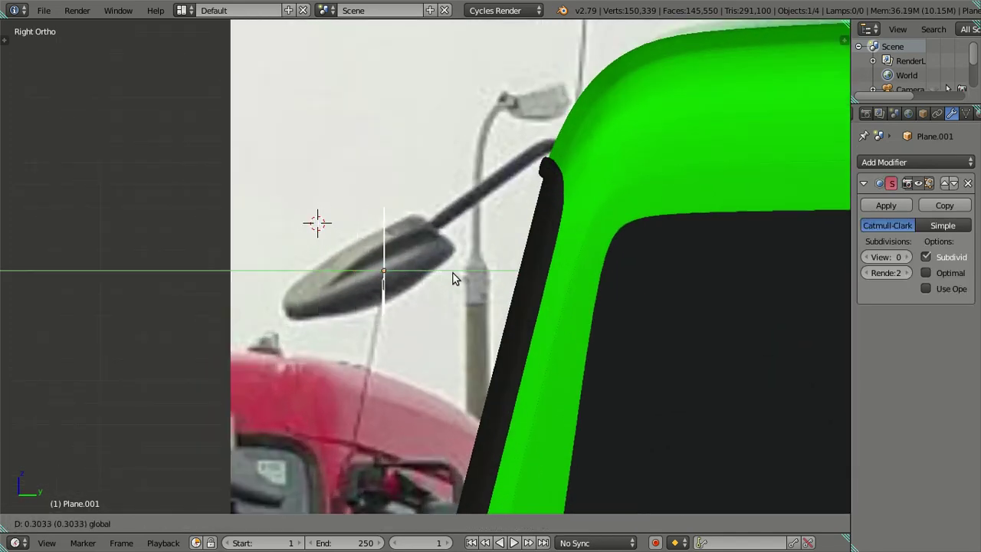
left_click(559, 276)
Check the lettering in wireframe, cancel a trial rotation, and return to solid shading.
key("z")
scroll(559, 276, "up", 2)
scroll(563, 272, "up", 2)
scroll(567, 269, "up", 1)
scroll(568, 269, "up", 1)
key("r")
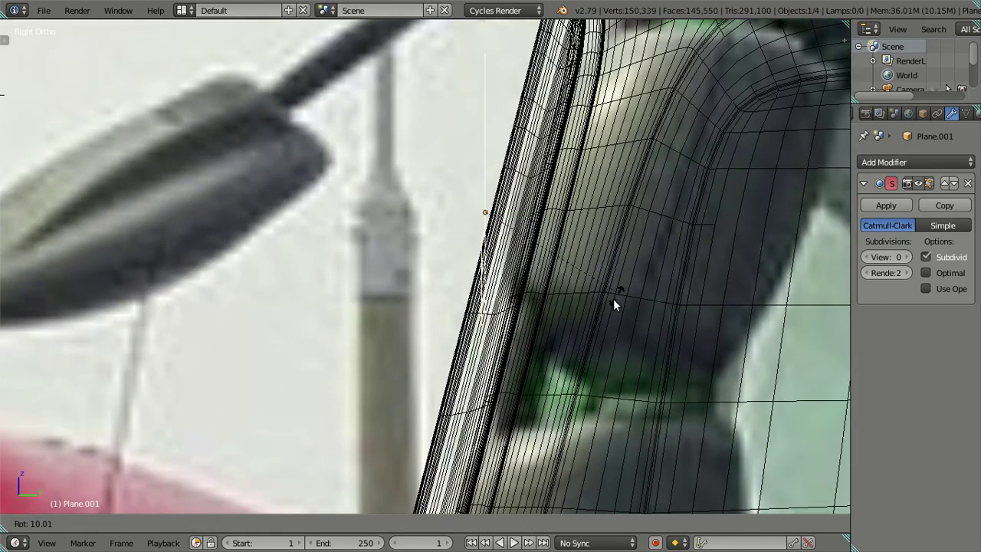
right_click(565, 316)
scroll(552, 310, "down", 2)
mouse_move(546, 287)
middle_mouse_down()
mouse_move(571, 293)
mouse_move(514, 279)
mouse_move(513, 290)
mouse_move(536, 295)
middle_mouse_up()
key("z")
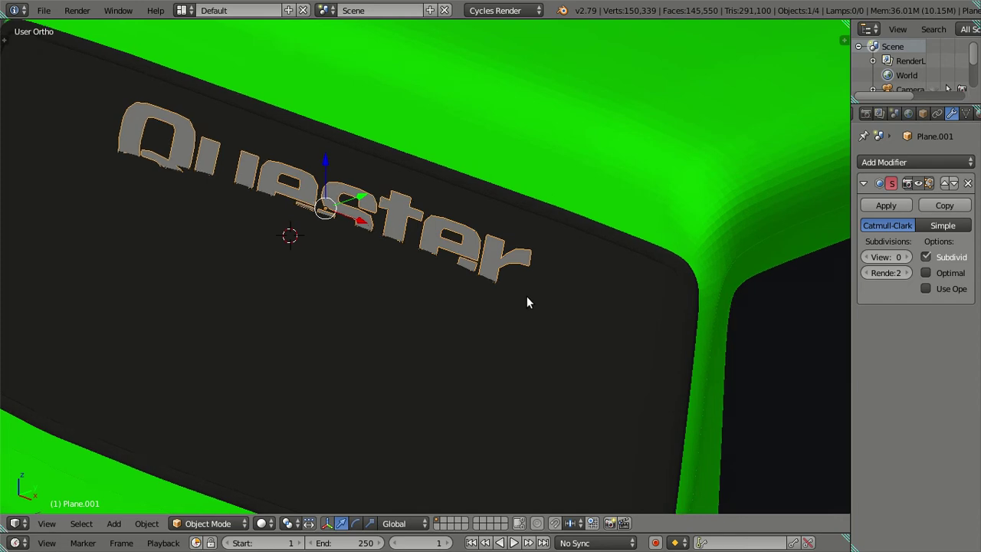
Scale up the windshield Quester lettering.
key("s")
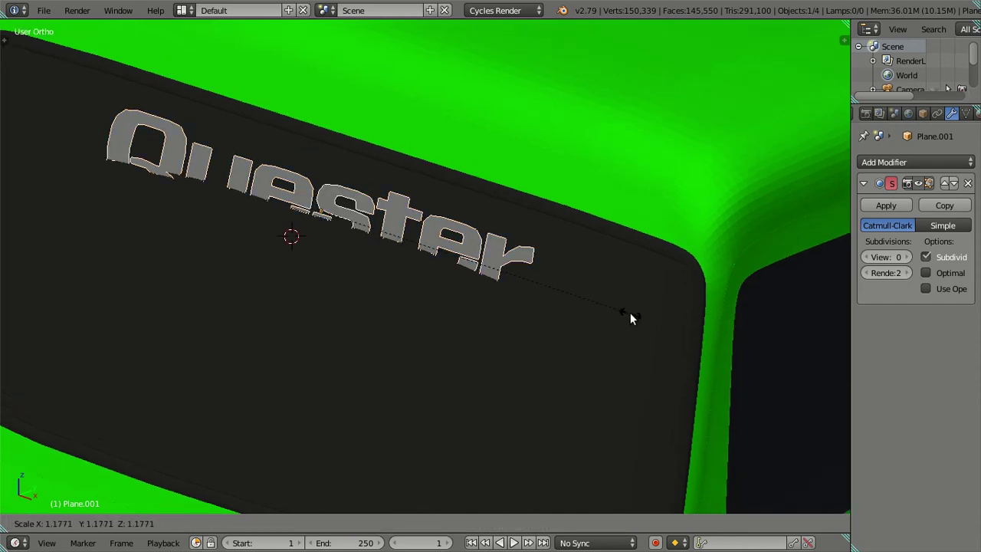
left_click(630, 313)
scroll(593, 322, "down", 3)
scroll(525, 350, "down", 3)
scroll(486, 345, "up", 2)
mouse_move(486, 345)
middle_mouse_down()
mouse_move(579, 348)
mouse_move(438, 333)
mouse_move(470, 374)
mouse_move(479, 322)
mouse_move(465, 311)
middle_mouse_up()
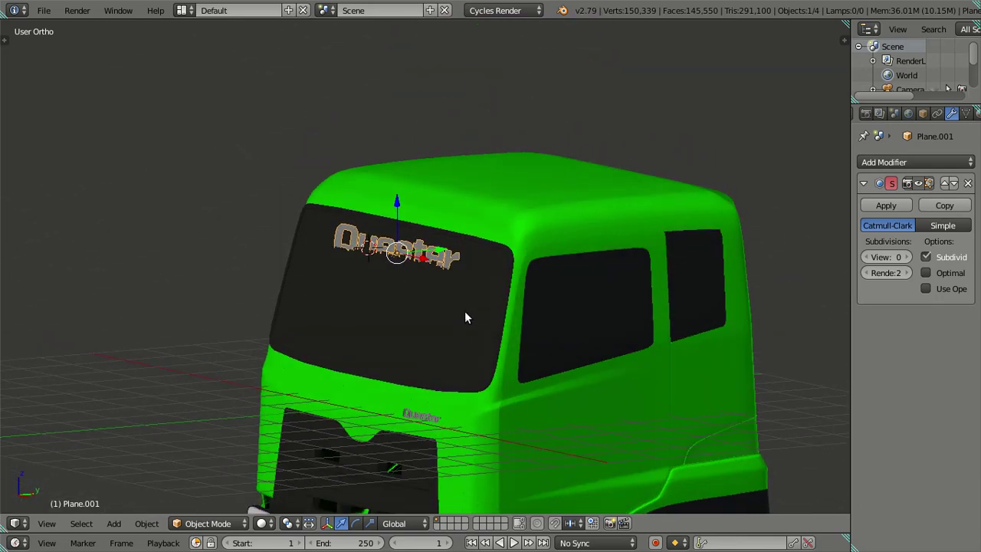
key("KP_3")
scroll(464, 308, "up", 5)
In Edit Mode, tilt all the lettering's vertices to match the windshield slope.
key("Tab")
scroll(570, 249, "up", 2)
key("a")
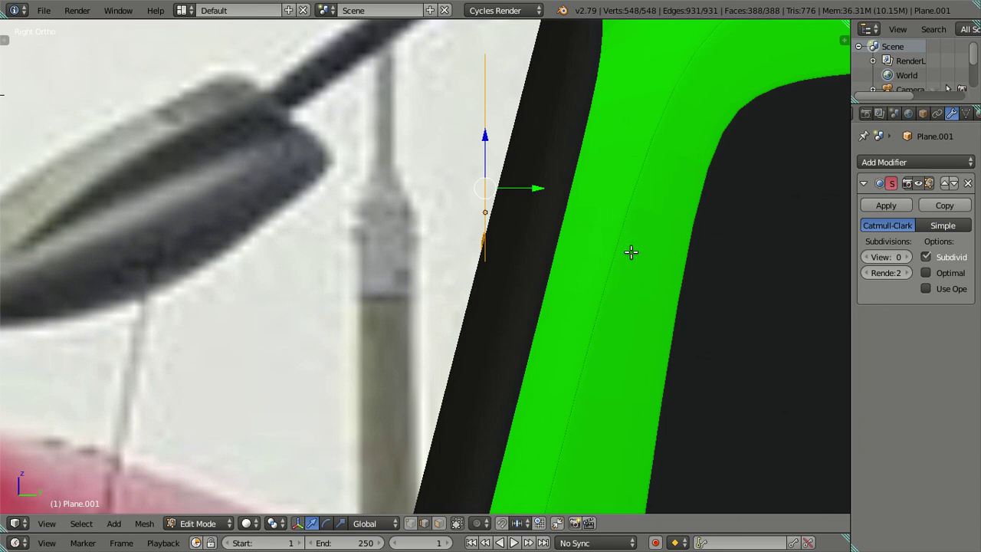
key("r")
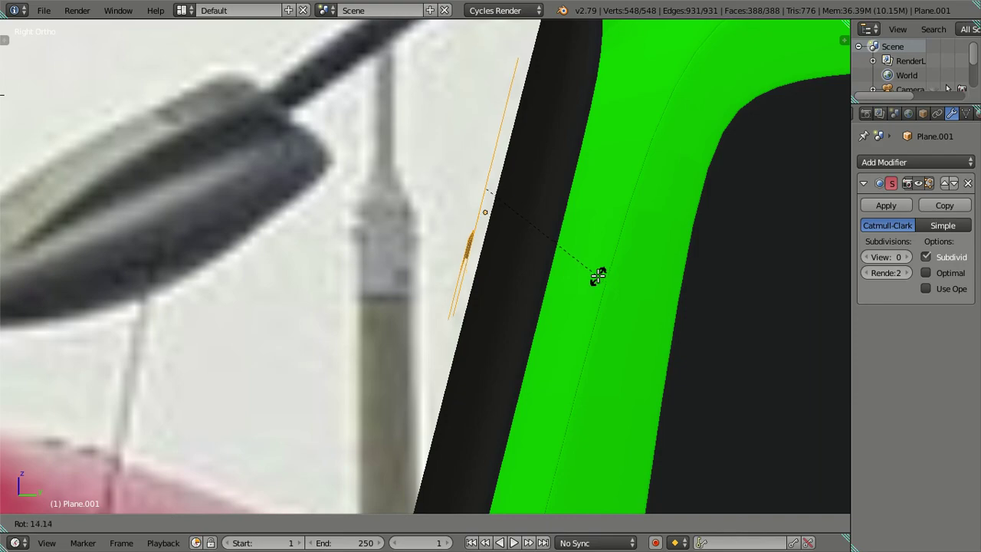
left_click(598, 276)
Select two edge loops of one letter in wireframe view.
key("z")
middle_click_drag(542, 291, 525, 288)
scroll(525, 288, "down", 3)
scroll(585, 291, "down", 3)
scroll(514, 285, "down", 3)
key("z")
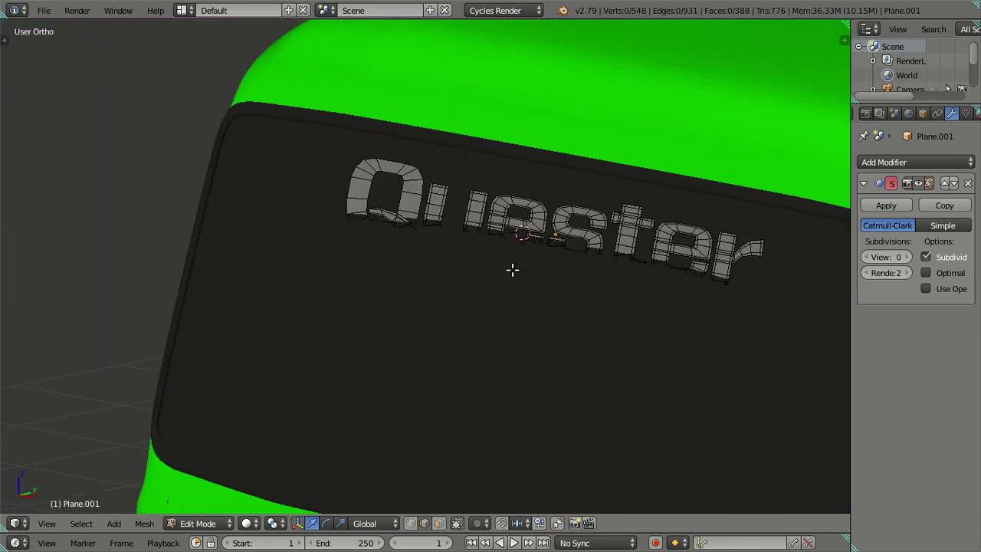
scroll(427, 243, "up", 3)
scroll(390, 222, "up", 1)
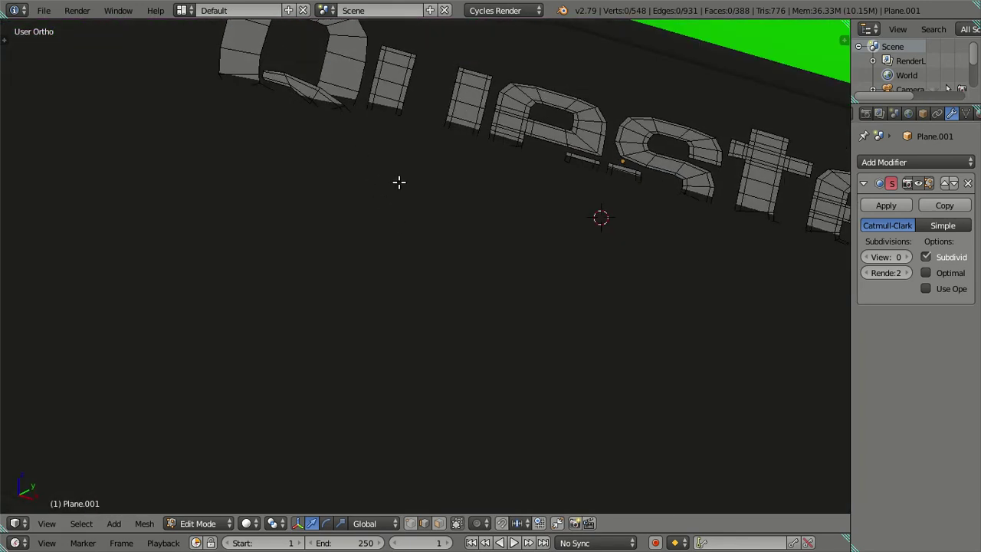
middle_click_drag(398, 182, 496, 304)
scroll(491, 291, "up", 5)
key("z")
scroll(532, 265, "up", 3)
scroll(574, 230, "up", 1)
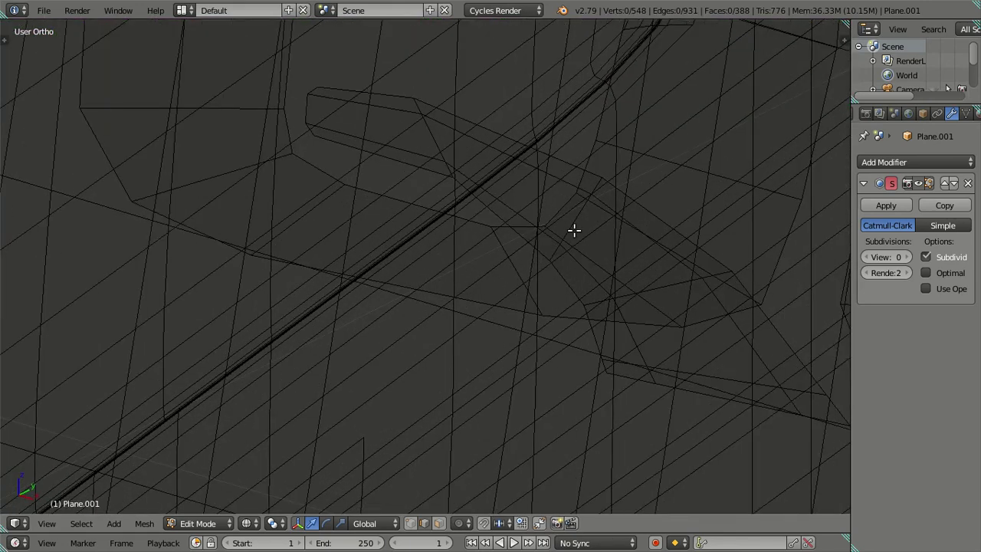
right_click(659, 277, "alt+shift")
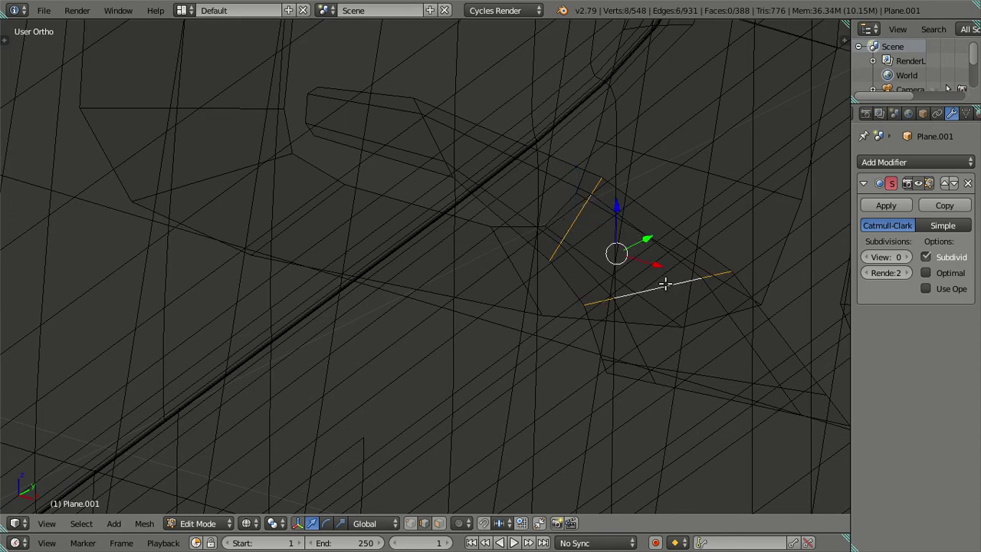
middle_click_drag(667, 307, 676, 324)
right_click(664, 360, "alt+shift")
From side view, move the two selected edge loops along Y toward the glass.
mouse_move(655, 373)
middle_mouse_down()
mouse_move(642, 419)
mouse_move(590, 306)
middle_mouse_up()
key("KP_3")
scroll(547, 284, "down", 3)
scroll(547, 283, "down", 1)
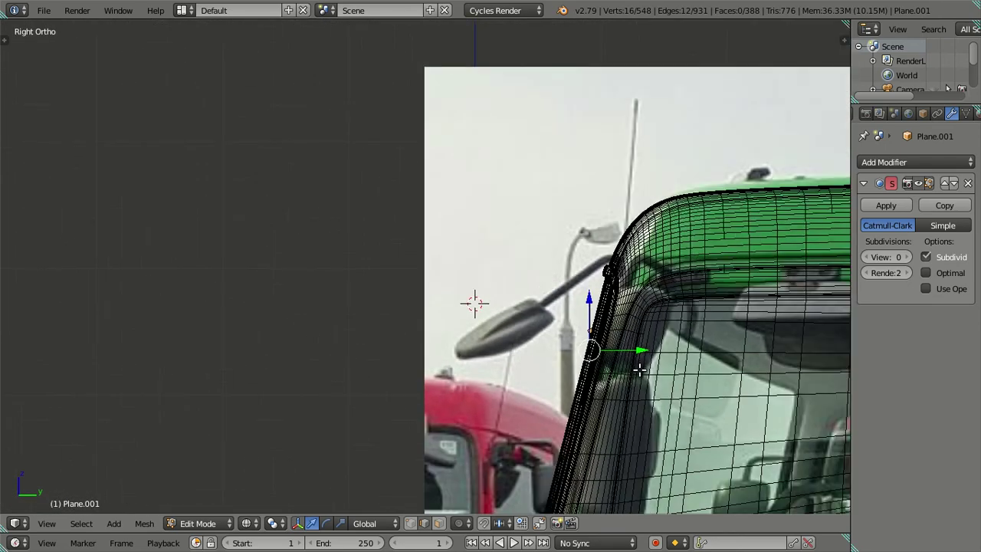
scroll(537, 286, "up", 2)
scroll(532, 287, "up", 4)
middle_click_drag(532, 287, 482, 311, "shift")
scroll(580, 207, "up", 2)
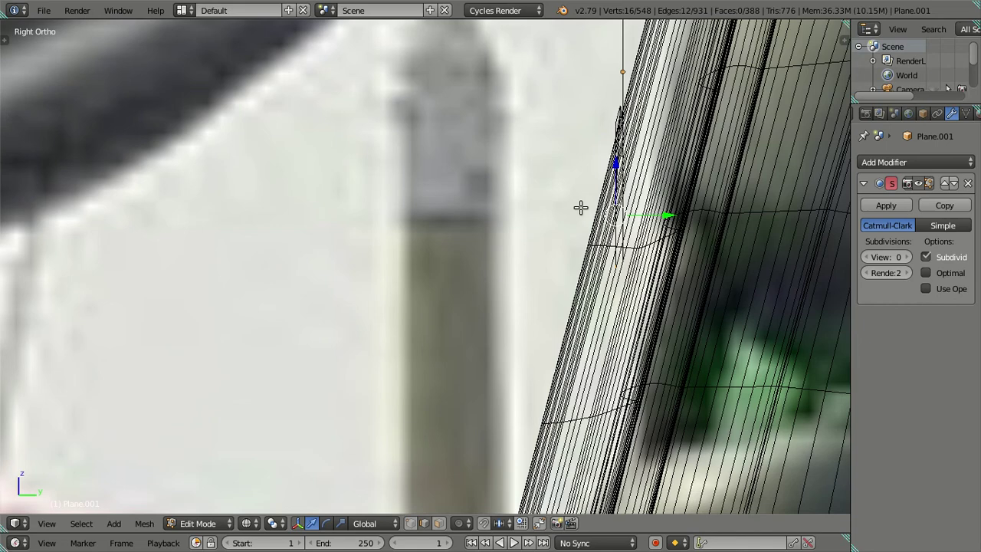
middle_click_drag(580, 207, 430, 322, "shift")
scroll(565, 347, "up", 3)
key("z")
key("z")
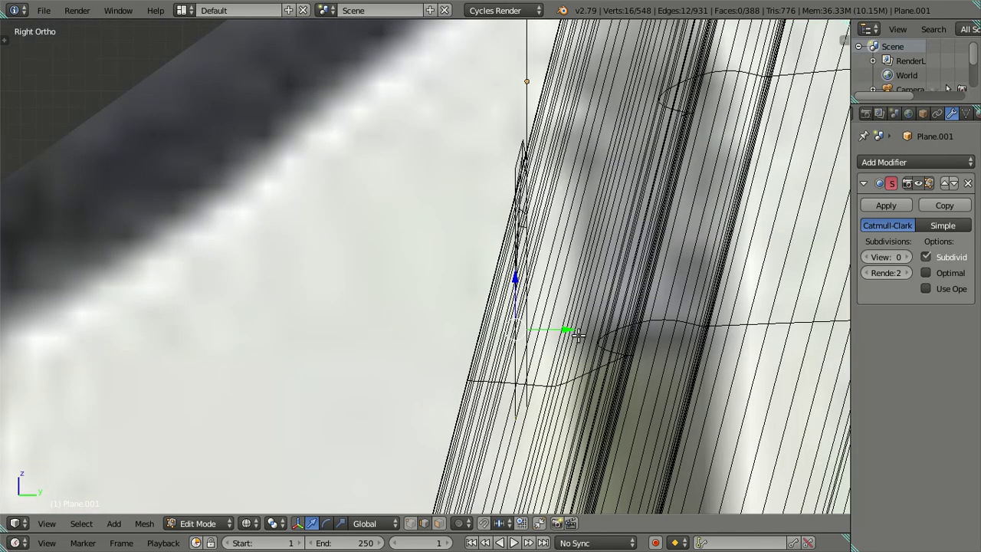
key("g")
key("y")
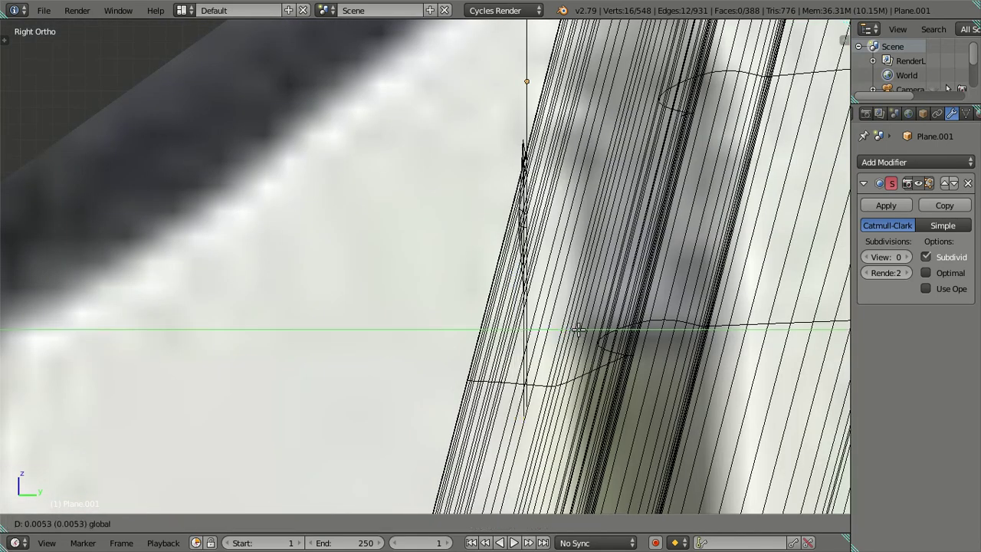
left_click(575, 330)
Rotate the edge loops to the glass angle and slide them along Y flush onto it.
scroll(559, 321, "down", 3)
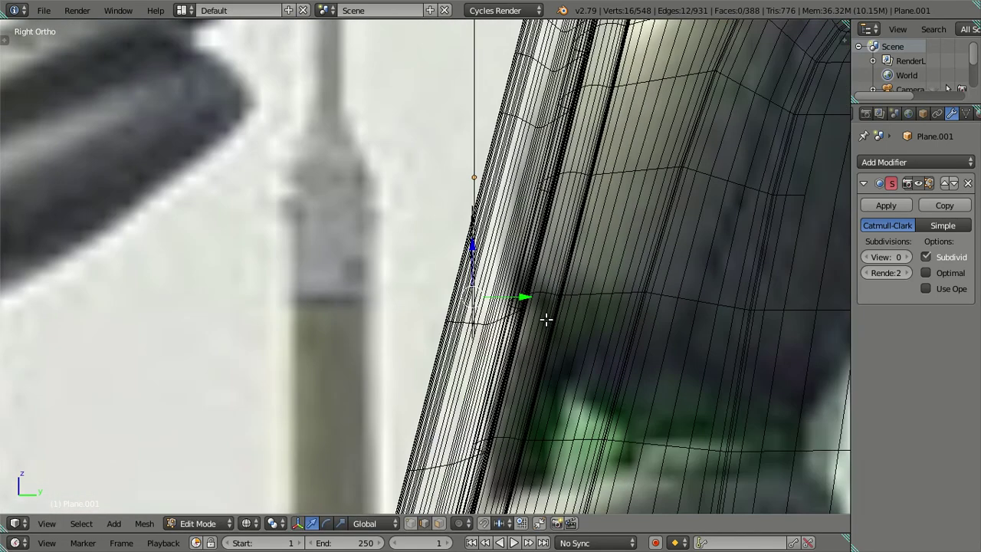
scroll(545, 318, "down", 2)
scroll(522, 300, "up", 1)
scroll(508, 229, "up", 1)
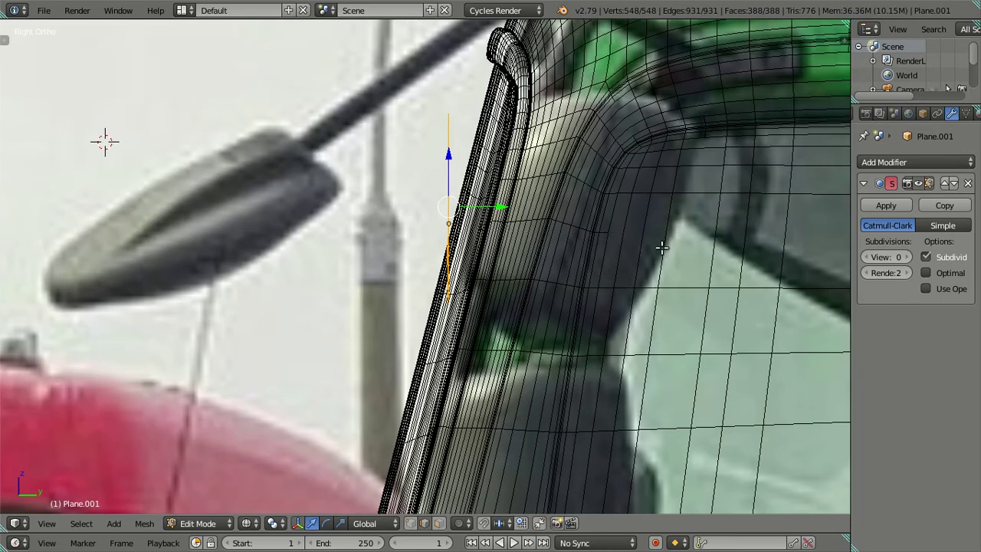
key("r")
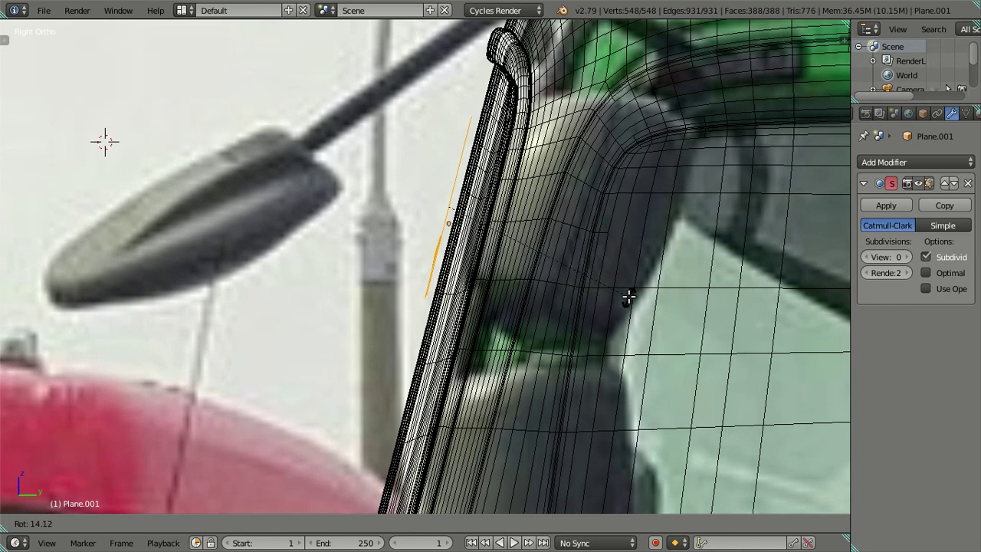
left_click(626, 297)
scroll(536, 230, "up", 2)
scroll(506, 192, "up", 2)
left_click_drag(509, 182, 517, 177)
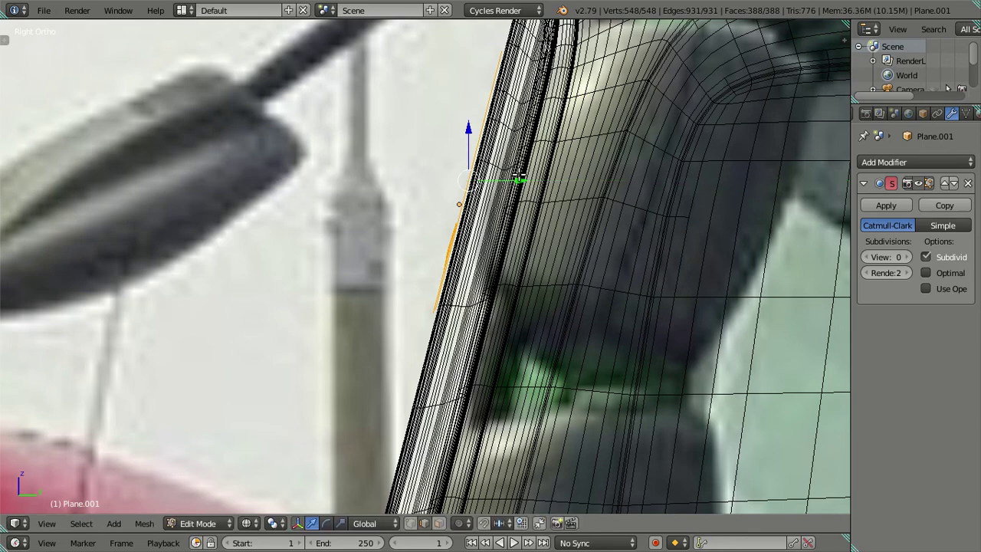
scroll(518, 177, "up", 1)
scroll(521, 169, "up", 1)
scroll(498, 230, "up", 1)
scroll(486, 294, "up", 1)
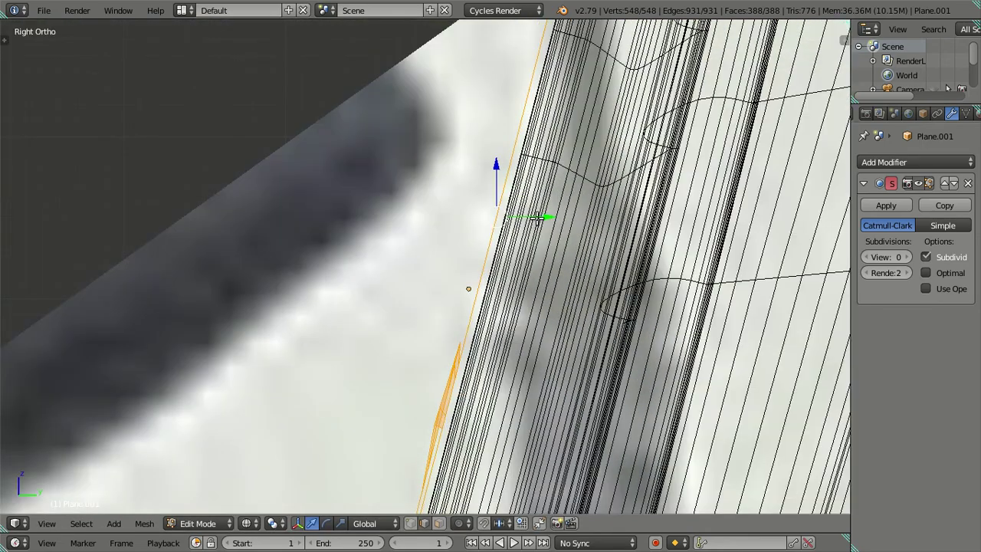
key("g")
key("y")
left_click(512, 240)
Deselect all vertices and return the lettering to Object Mode.
scroll(512, 240, "down", 1)
scroll(146, 204, "down", 4)
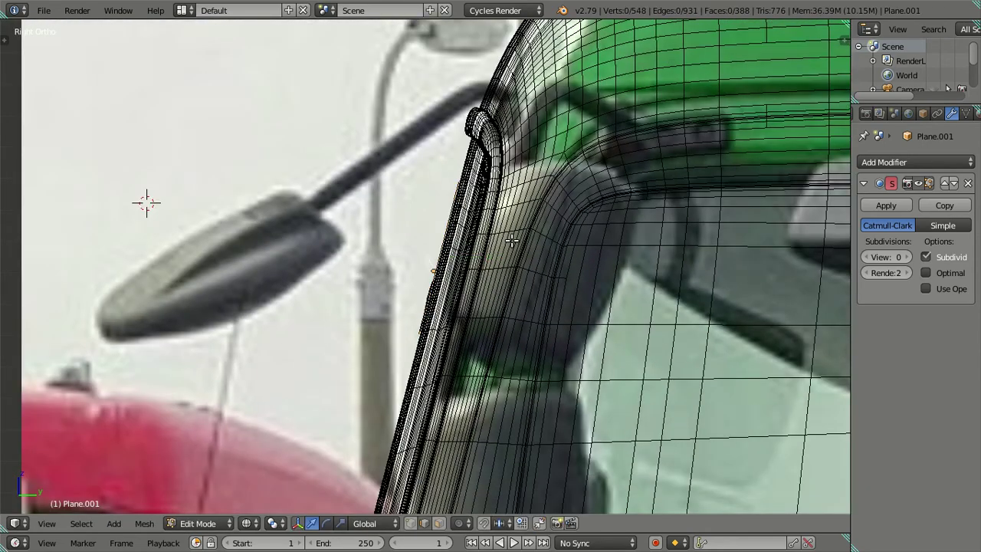
key("a")
scroll(286, 232, "down", 2)
mouse_move(287, 233)
middle_mouse_down()
mouse_move(522, 307)
mouse_move(414, 347)
mouse_move(462, 318)
mouse_move(471, 329)
middle_mouse_up()
scroll(542, 289, "up", 2)
key("Tab")
scroll(475, 330, "up", 2)
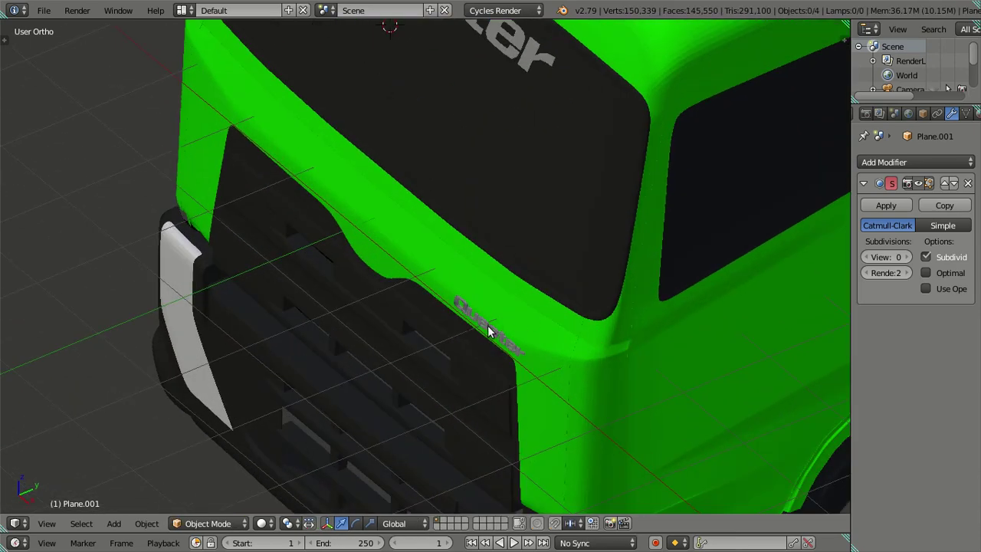
In wireframe display, select the small Quester badge lettering (Plane.002) and switch to side view.
key("z")
right_click(495, 341)
scroll(498, 339, "down", 6)
scroll(499, 335, "up", 4)
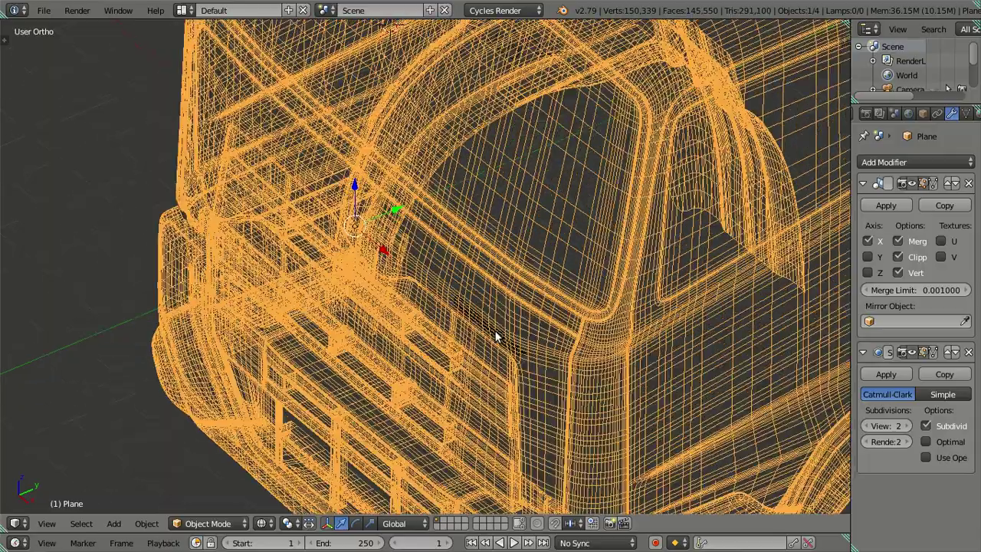
scroll(591, 366, "up", 4)
scroll(568, 387, "up", 2)
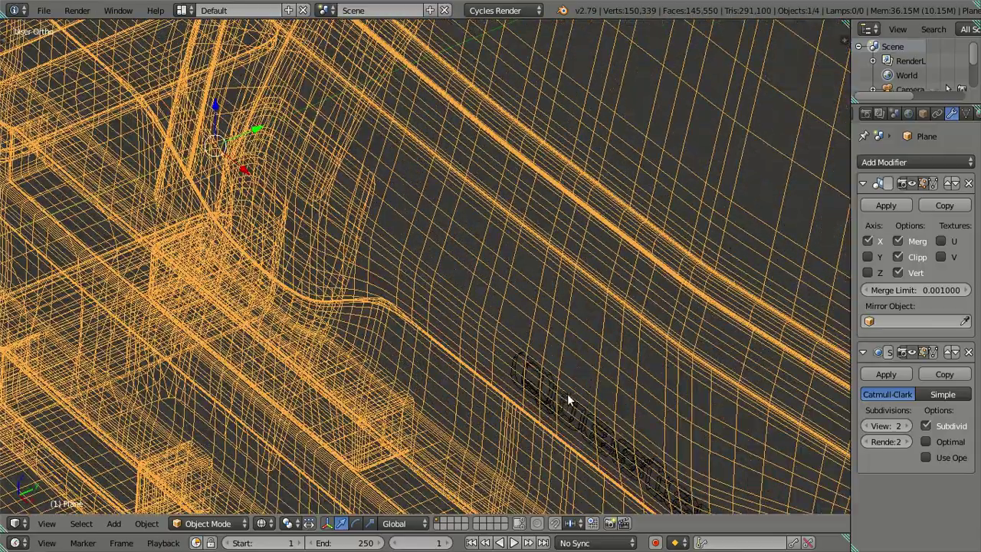
right_click(567, 393)
right_click(565, 393)
right_click(565, 393)
right_click(565, 393)
right_click(564, 393)
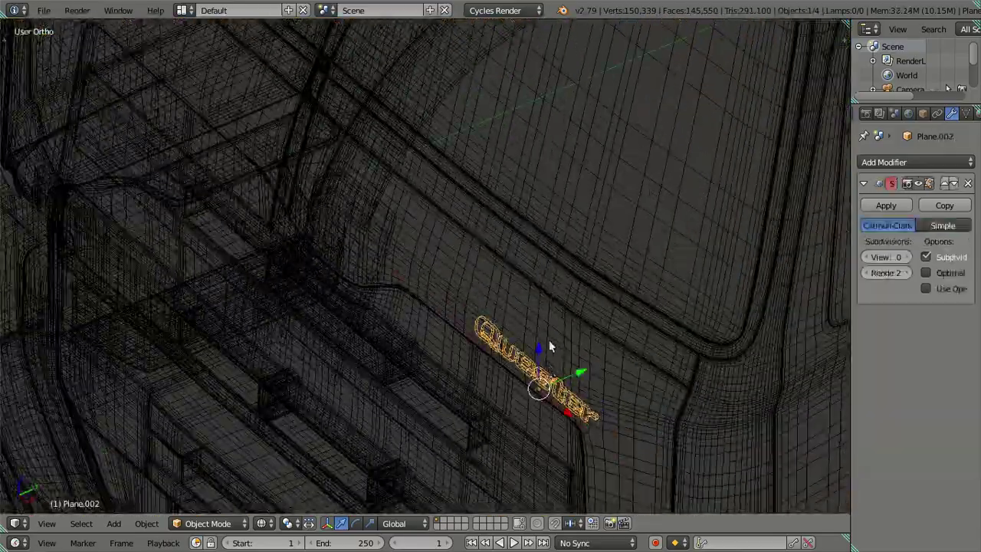
key("KP_3")
Slide the Quester badge along Y onto the green cab surface.
key("Tab")
scroll(422, 281, "up", 3)
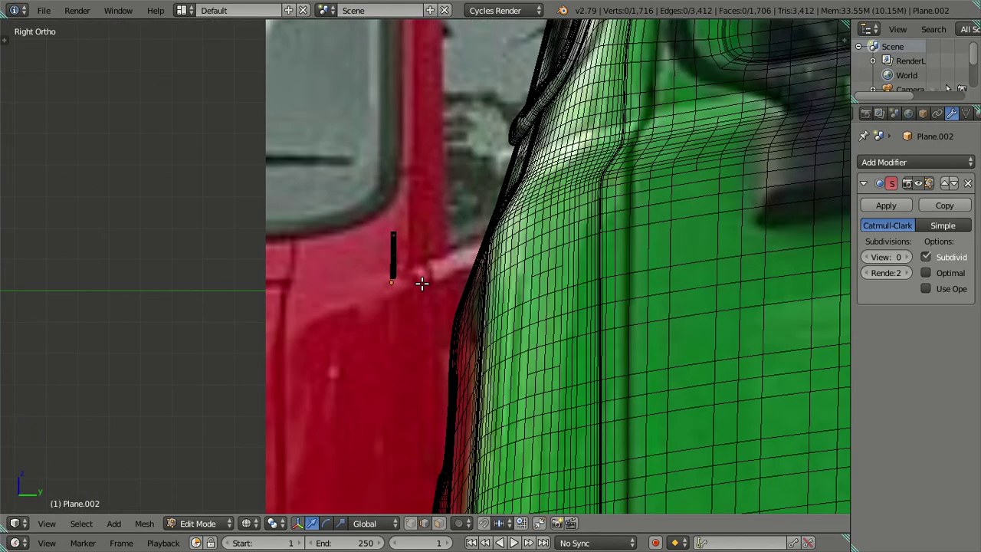
key("Tab")
left_click_drag(427, 285, 481, 278)
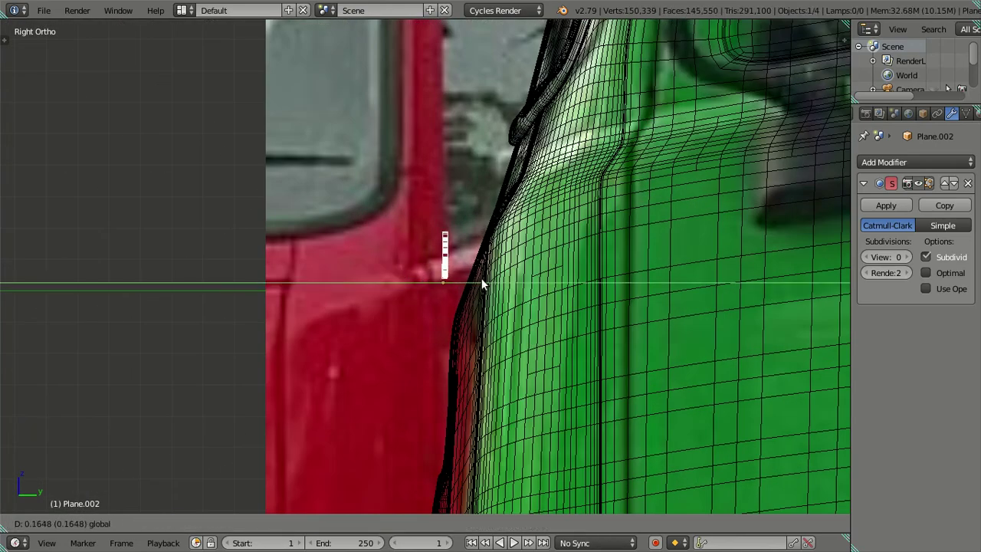
key("KP_1")
middle_click_drag(645, 274, 412, 301, "shift")
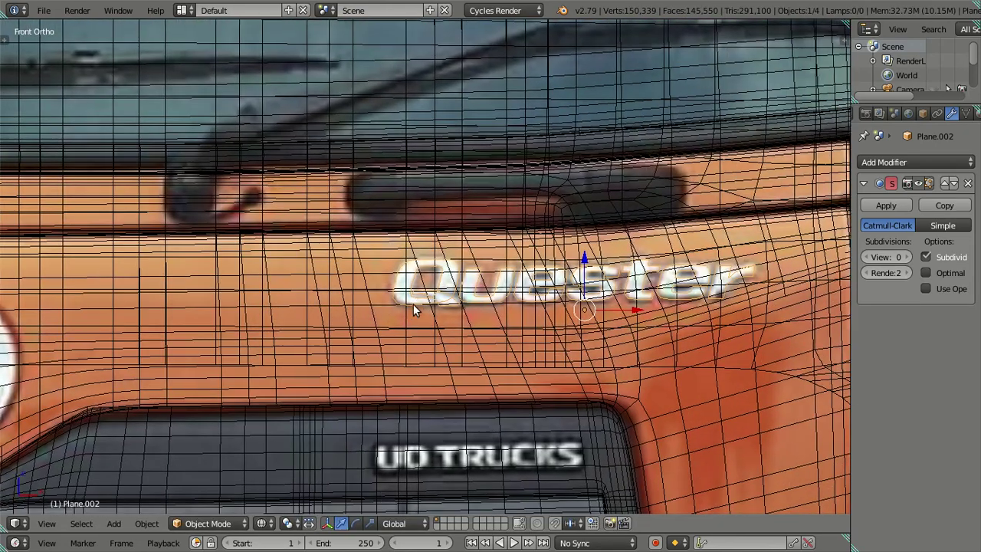
scroll(427, 295, "down", 3)
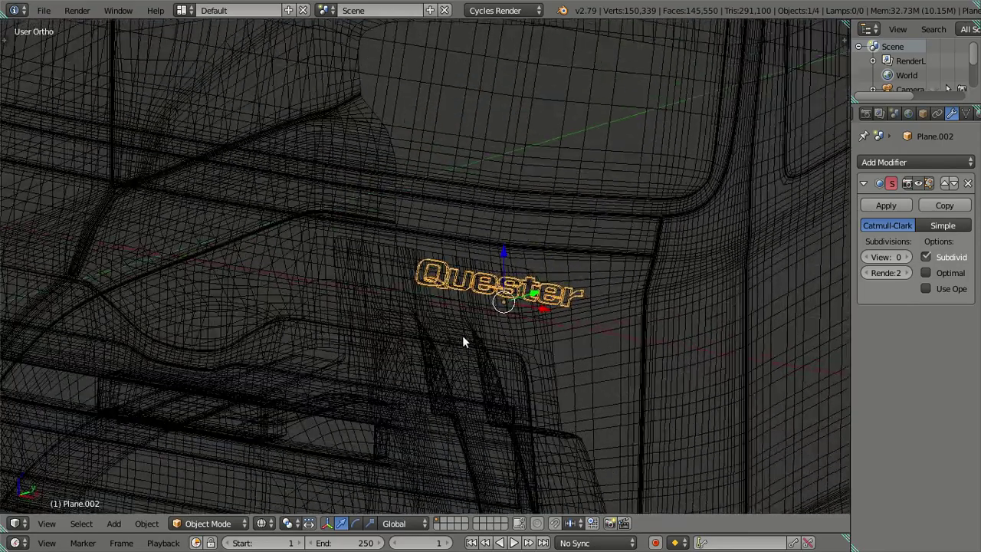
mouse_move(551, 320)
middle_mouse_down()
mouse_move(452, 336)
mouse_move(469, 299)
middle_mouse_up()
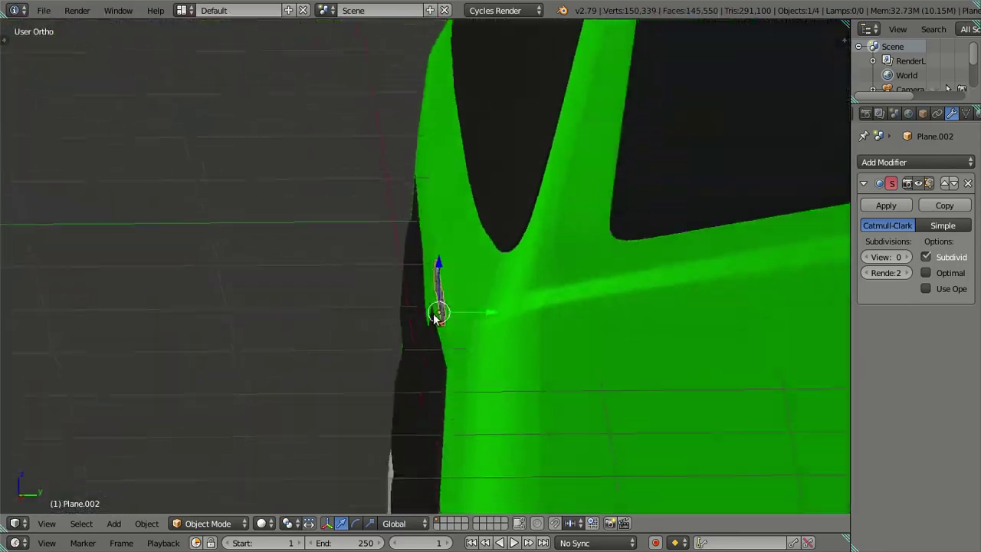
key("KP_3")
scroll(483, 314, "up", 3)
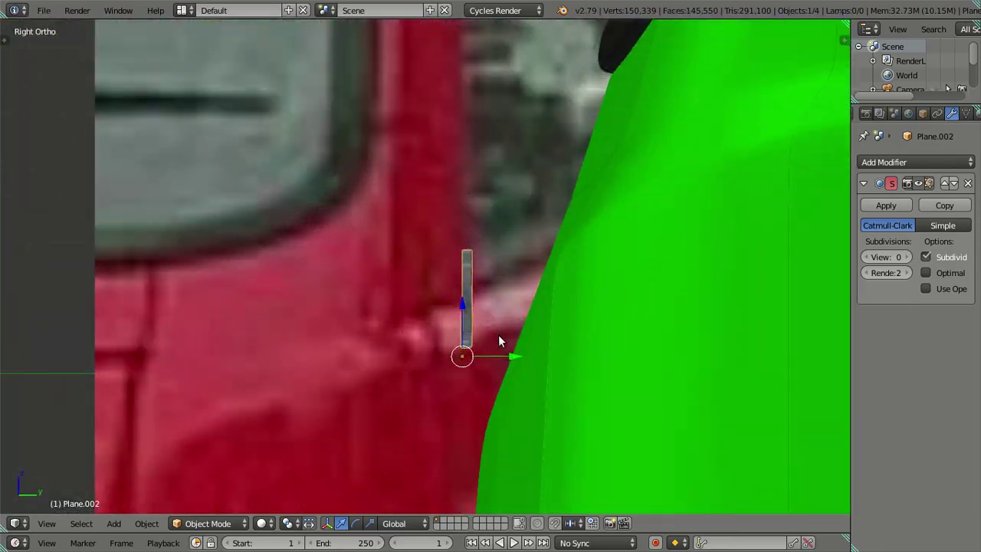
left_click_drag(516, 355, 563, 357)
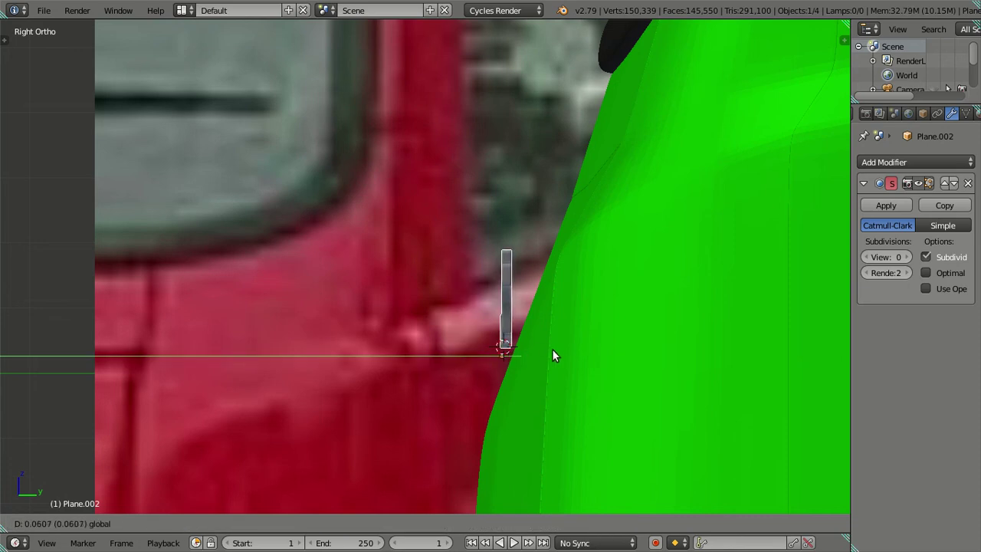
left_click(564, 357)
In Edit Mode, tilt the badge mesh to the cab slope and move it flush.
key("Tab")
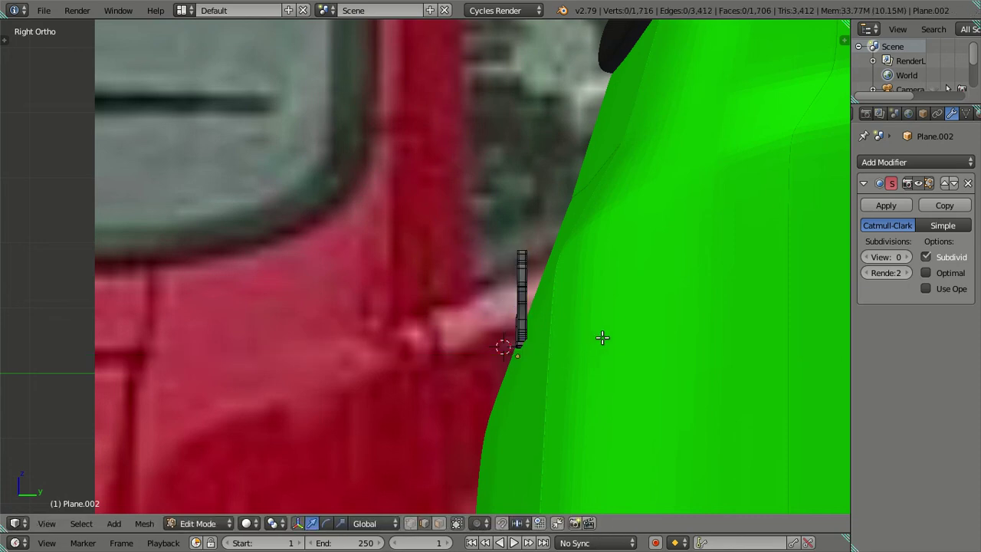
key("r")
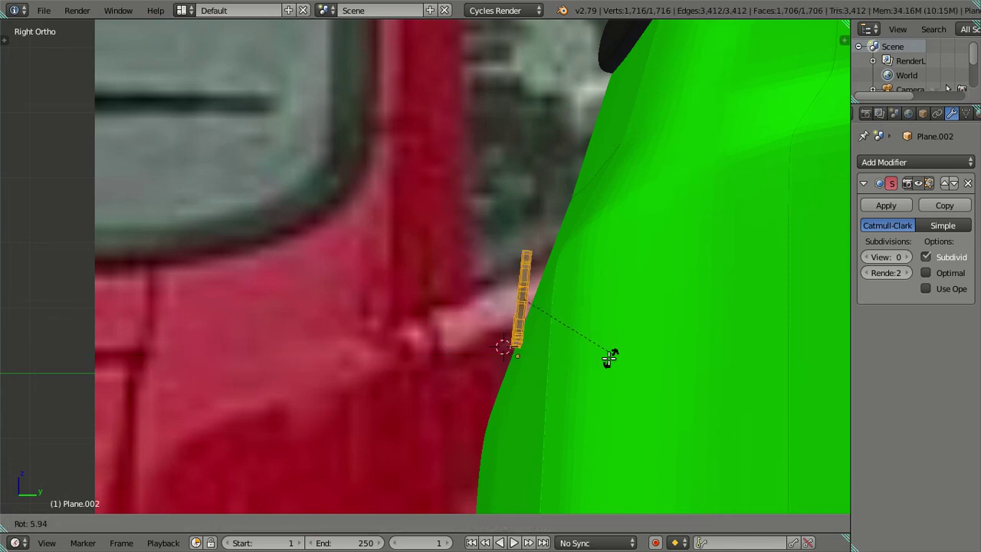
left_click(587, 369)
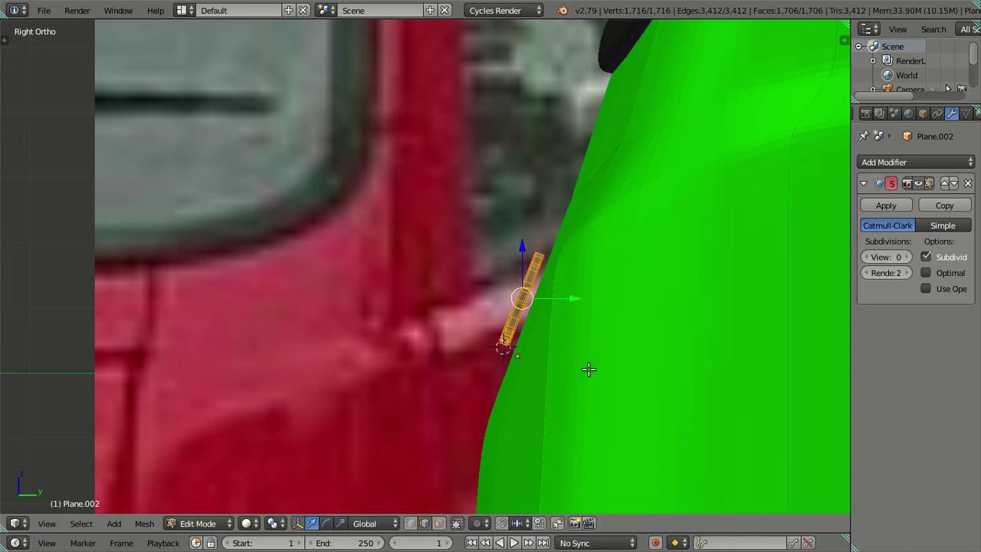
left_click_drag(569, 298, 590, 295)
mouse_move(590, 295)
middle_mouse_down()
mouse_move(580, 329)
mouse_move(587, 412)
mouse_move(574, 335)
mouse_move(536, 355)
mouse_move(560, 407)
mouse_move(564, 376)
mouse_move(597, 438)
middle_mouse_up()
middle_click_drag(610, 432, 626, 390)
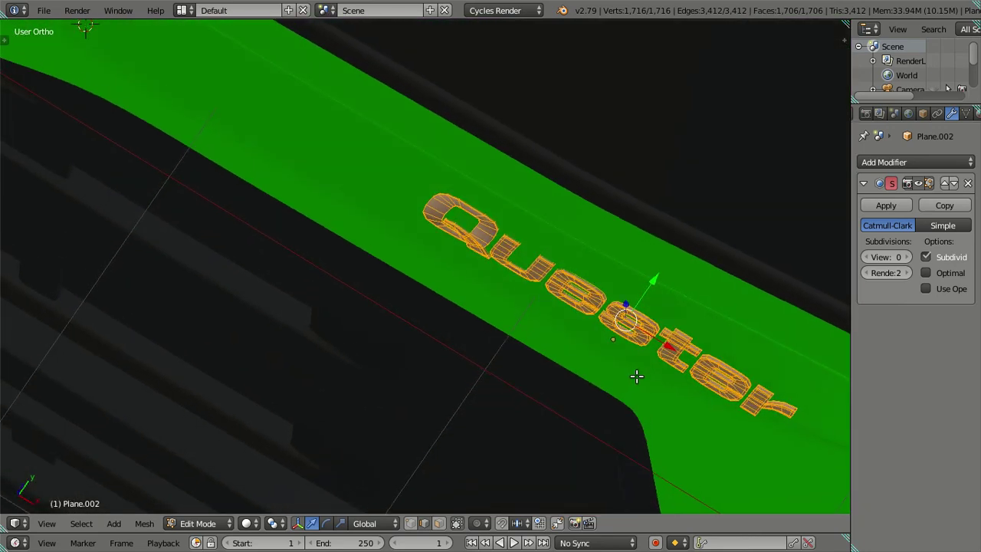
Check the badge from top view, cancel two extra rotations, and return to Object Mode.
key("KP_7")
mouse_move(667, 259)
middle_mouse_down("shift")
mouse_move(479, 361)
mouse_move(498, 394)
middle_mouse_up("shift")
middle_click_drag(542, 309, 567, 309, "shift")
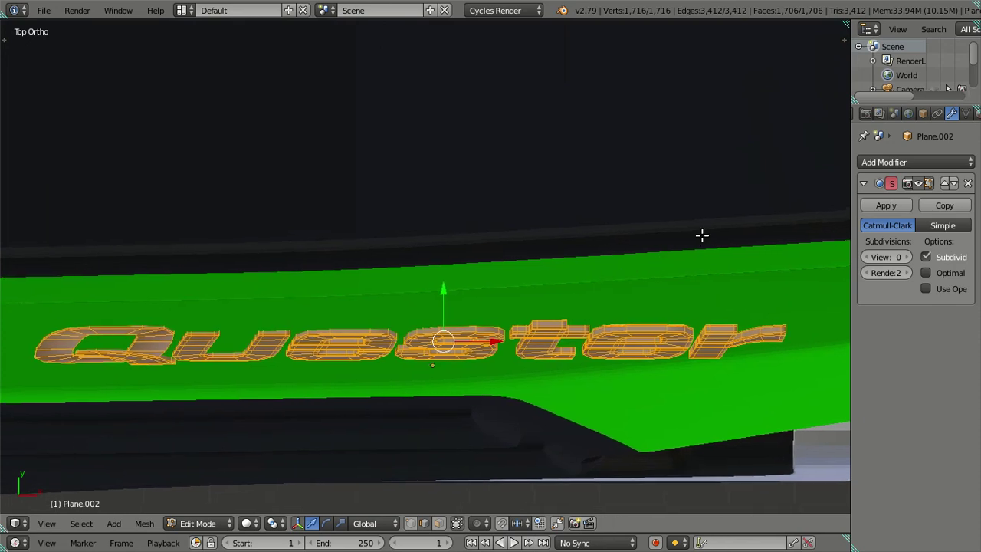
key("r")
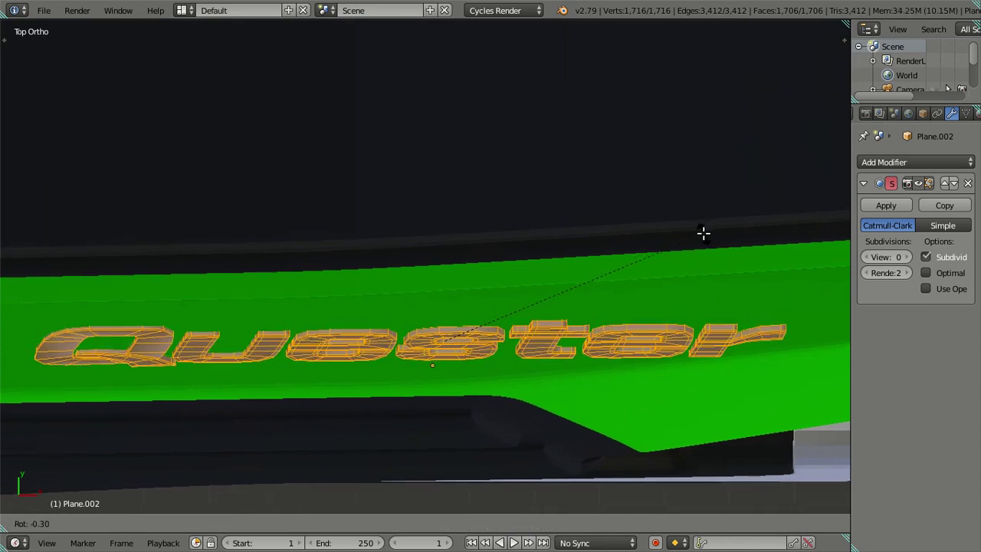
key("Escape")
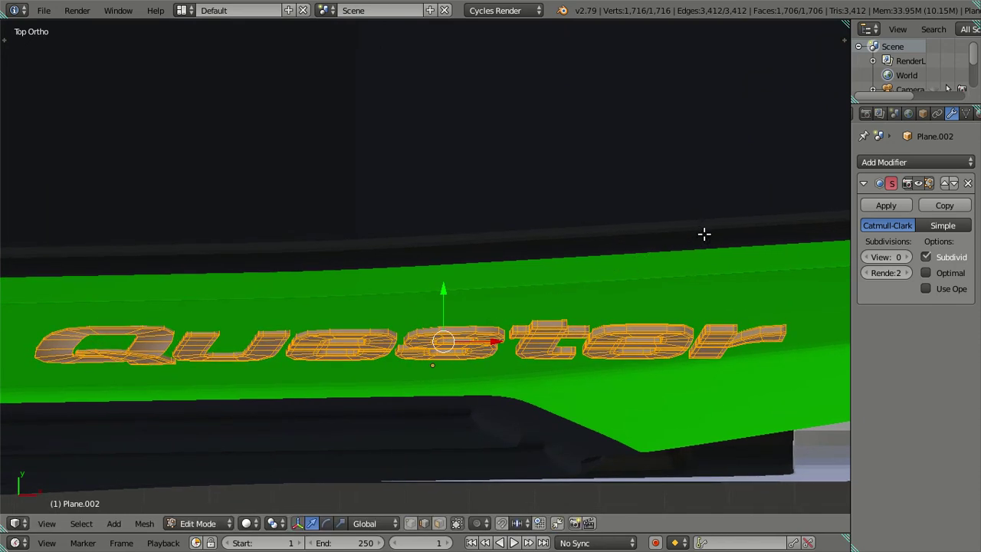
key("r")
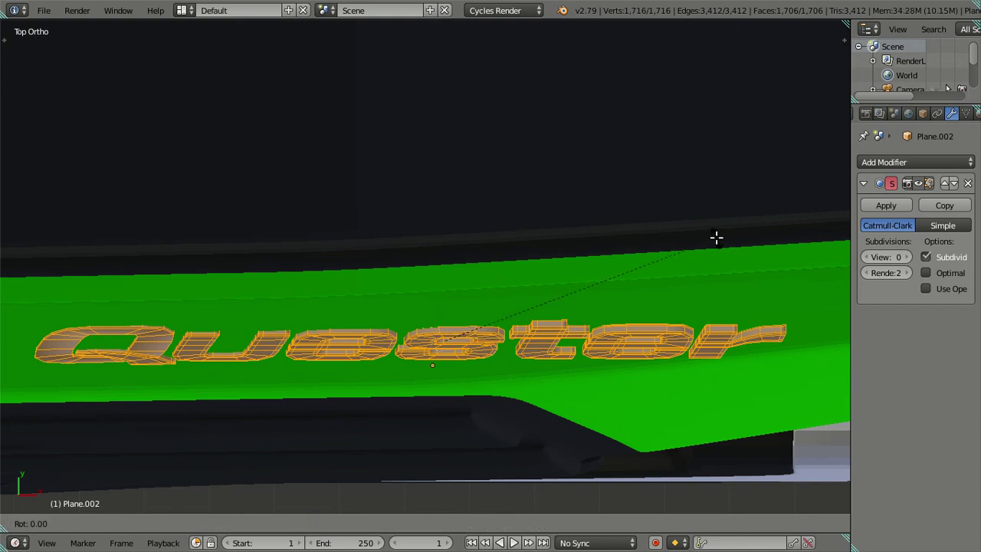
key("Escape")
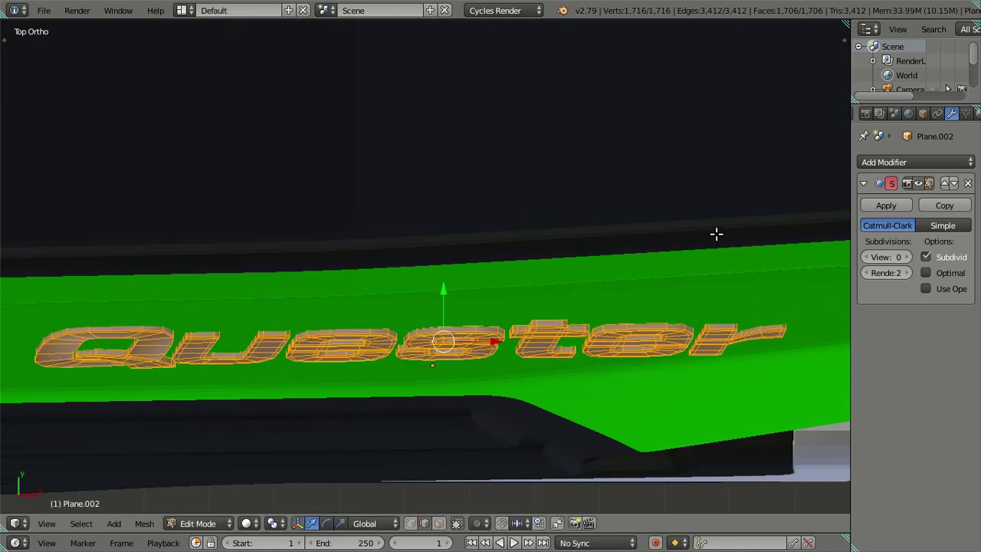
scroll(564, 293, "down", 3)
key("Tab")
scroll(565, 306, "down", 3)
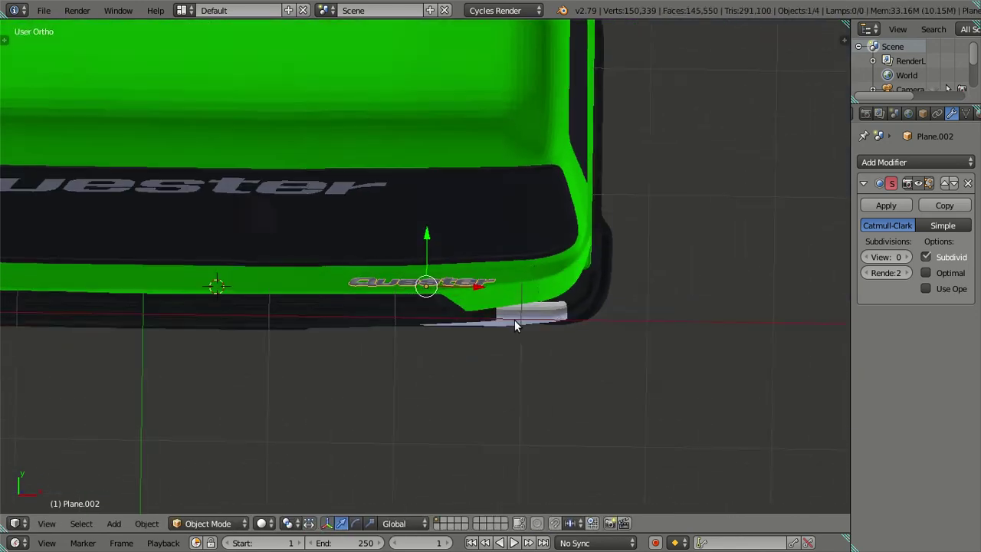
Deselect and orbit around the Quester badge, ending in front view.
middle_click_drag(559, 338, 486, 243)
key("a")
scroll(491, 304, "up", 4)
mouse_move(473, 304)
middle_mouse_down()
mouse_move(393, 292)
mouse_move(437, 252)
mouse_move(505, 288)
mouse_move(365, 274)
middle_mouse_up()
scroll(393, 286, "down", 5)
middle_click_drag(313, 249, 427, 230)
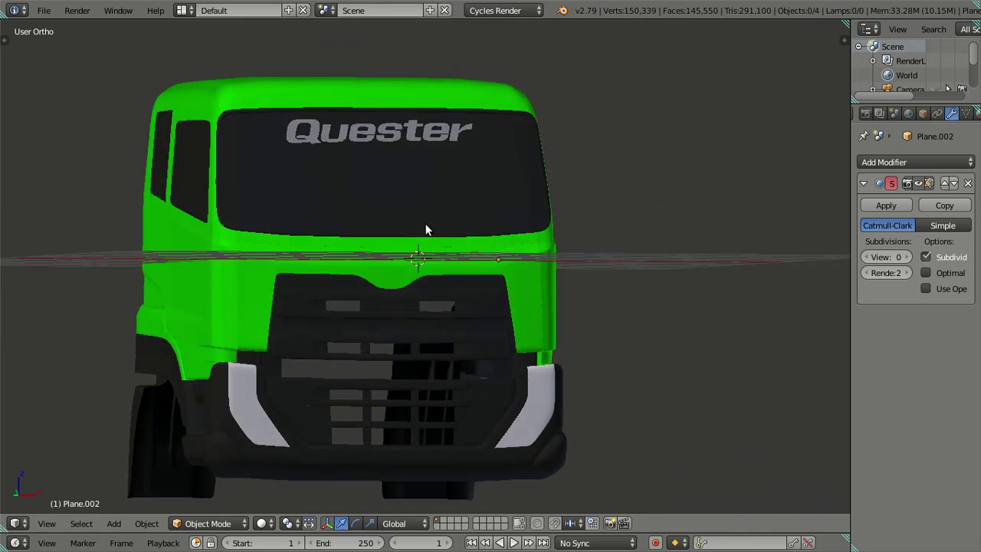
key("KP_1")
scroll(421, 256, "up", 3)
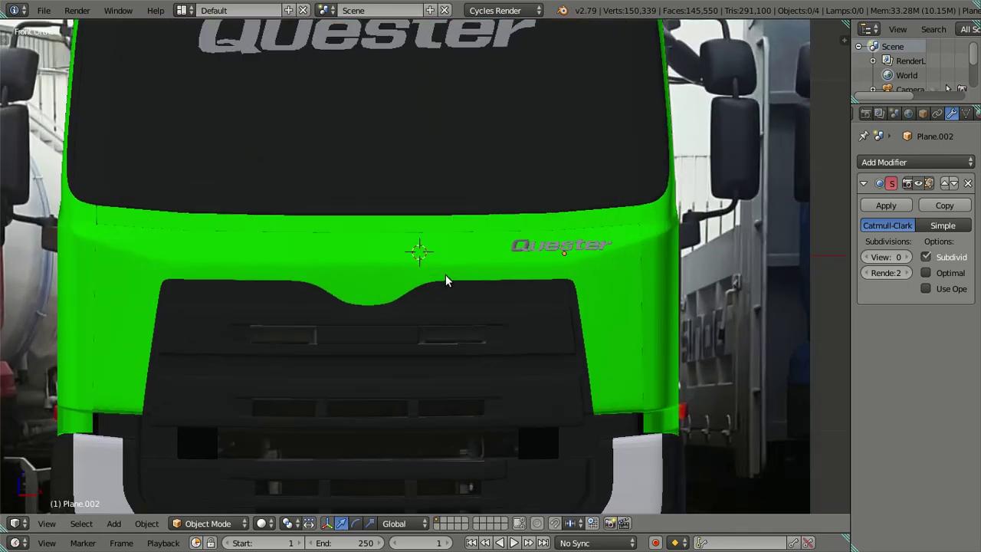
Raise the Quester badge's Subsurf view level while checking it in front wireframe view.
right_click(488, 313)
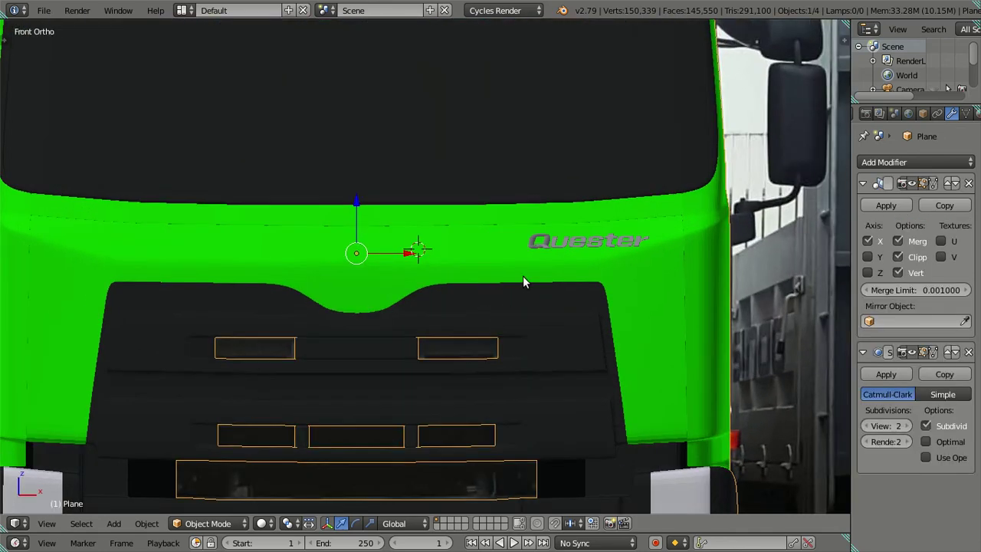
key("z")
scroll(582, 239, "up", 3)
middle_click_drag(605, 239, 471, 332, "shift")
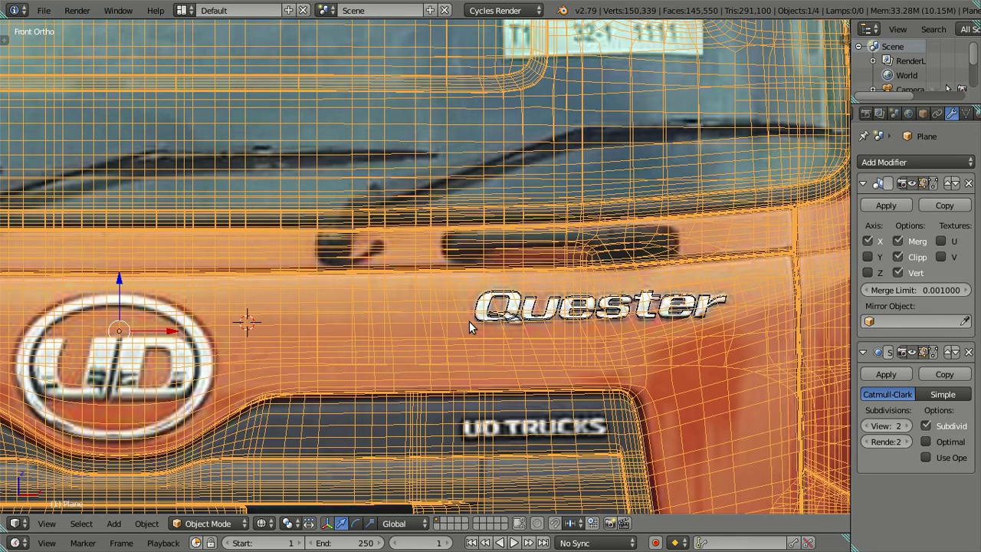
scroll(517, 343, "up", 2)
right_click(538, 354)
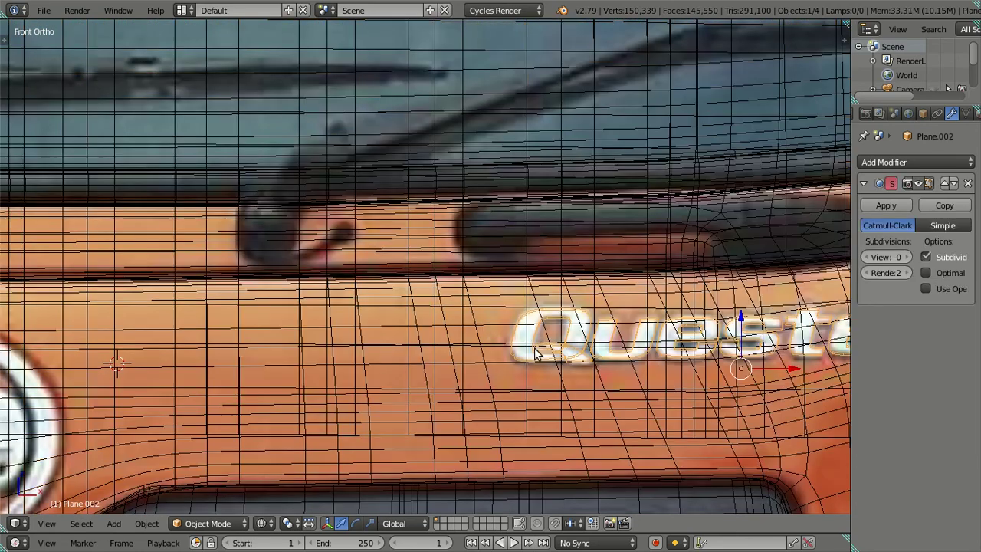
left_click(908, 257)
key("a")
scroll(610, 334, "down", 5)
Review the whole green cab, then compare grille and Quester badge in front wireframe view.
mouse_move(610, 334)
middle_mouse_down()
mouse_move(604, 324)
mouse_move(497, 342)
mouse_move(514, 367)
mouse_move(449, 235)
mouse_move(498, 282)
mouse_move(449, 257)
mouse_move(433, 272)
middle_mouse_up()
scroll(558, 334, "up", 1)
scroll(475, 291, "down", 4)
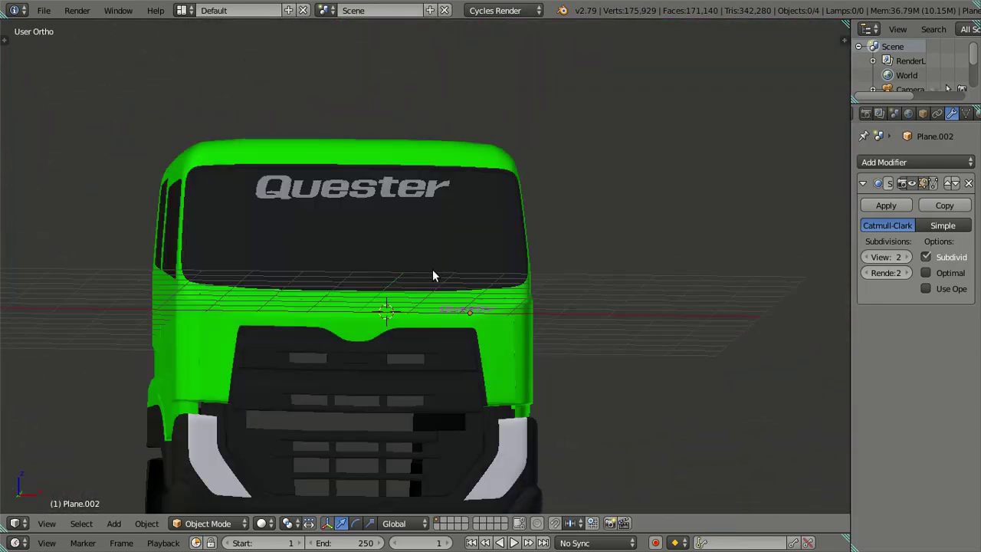
key("KP_1")
key("z")
scroll(494, 339, "up", 3)
scroll(506, 307, "up", 2)
scroll(518, 257, "up", 1)
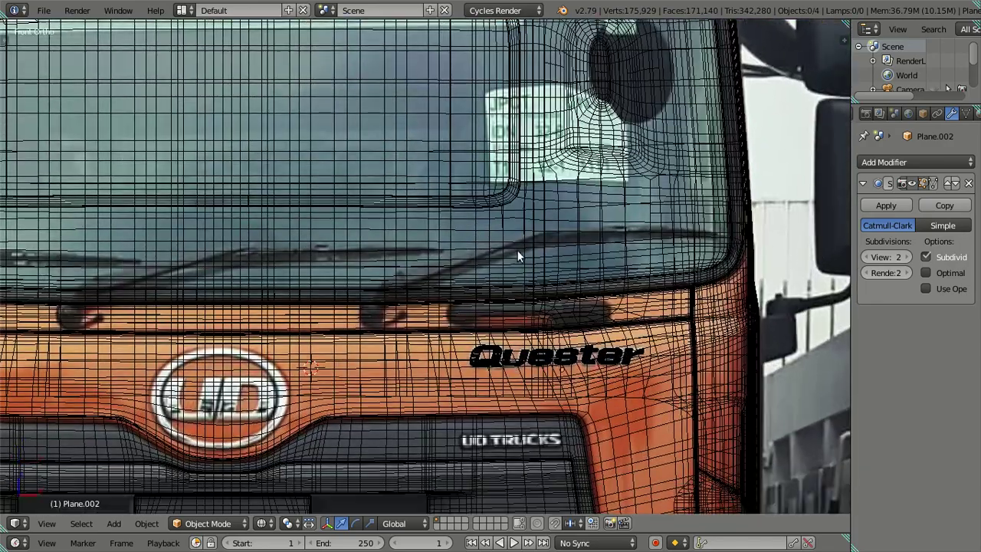
scroll(517, 257, "up", 3)
scroll(527, 273, "up", 1)
right_click(588, 291)
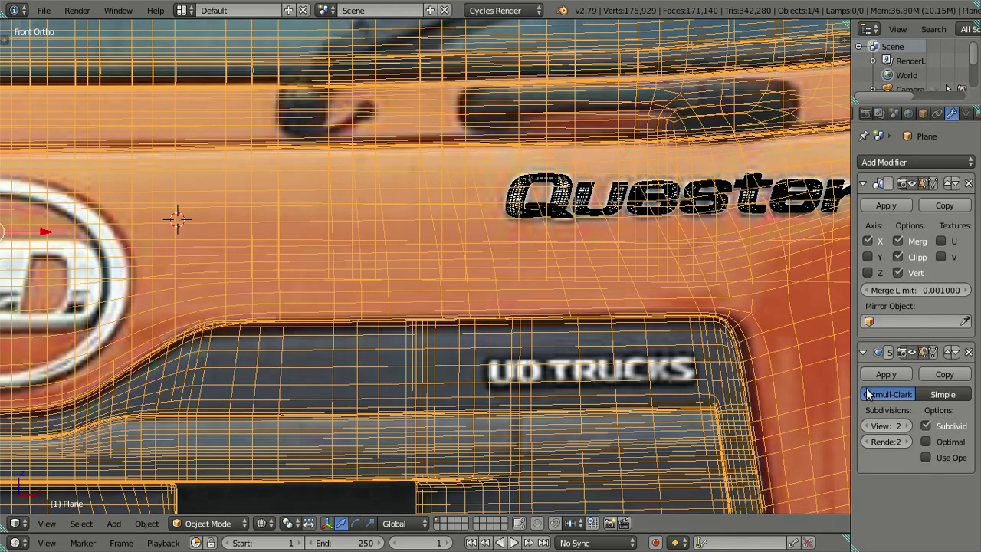
right_click(525, 221)
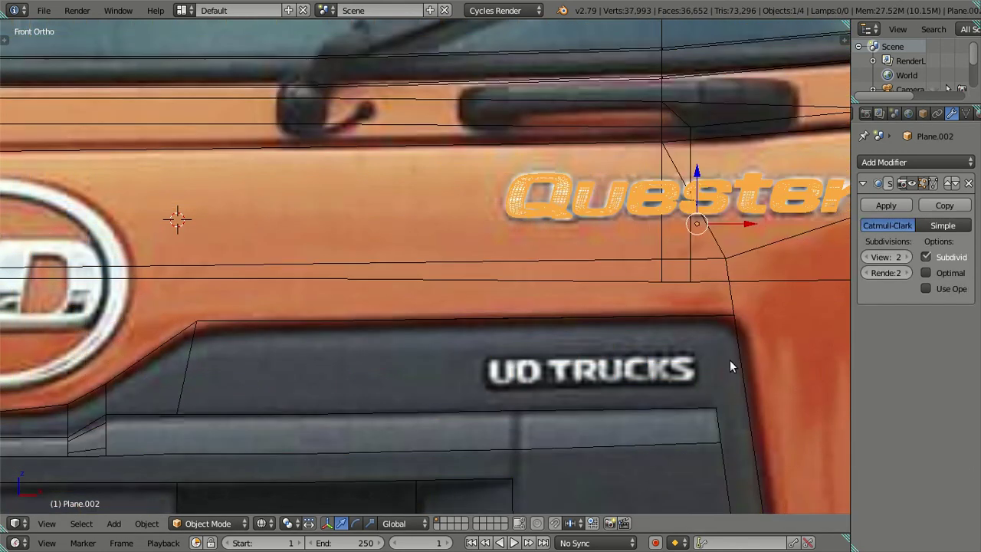
Toggle the badge's Edit Mode in front view, then select the grille in wireframe.
scroll(484, 329, "down", 3)
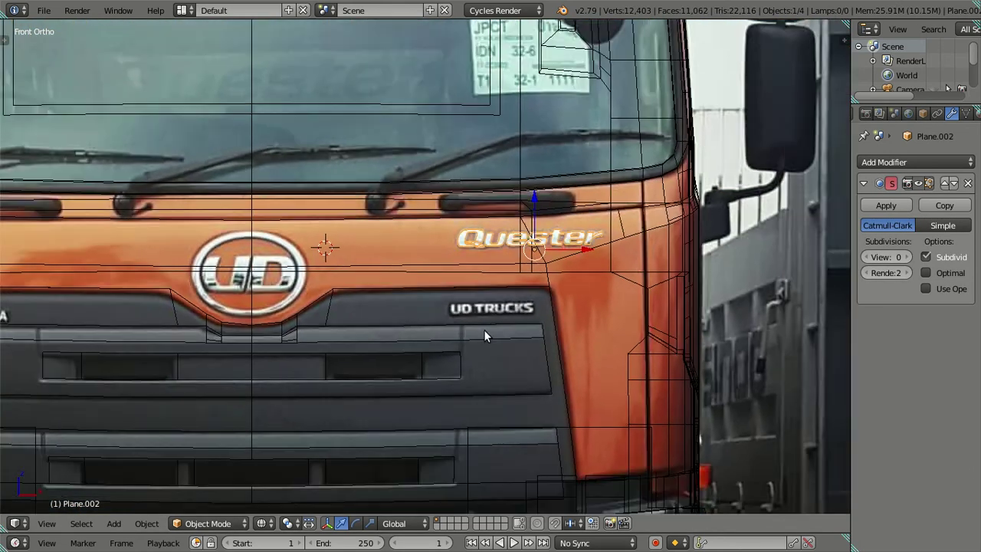
scroll(428, 302, "down", 2)
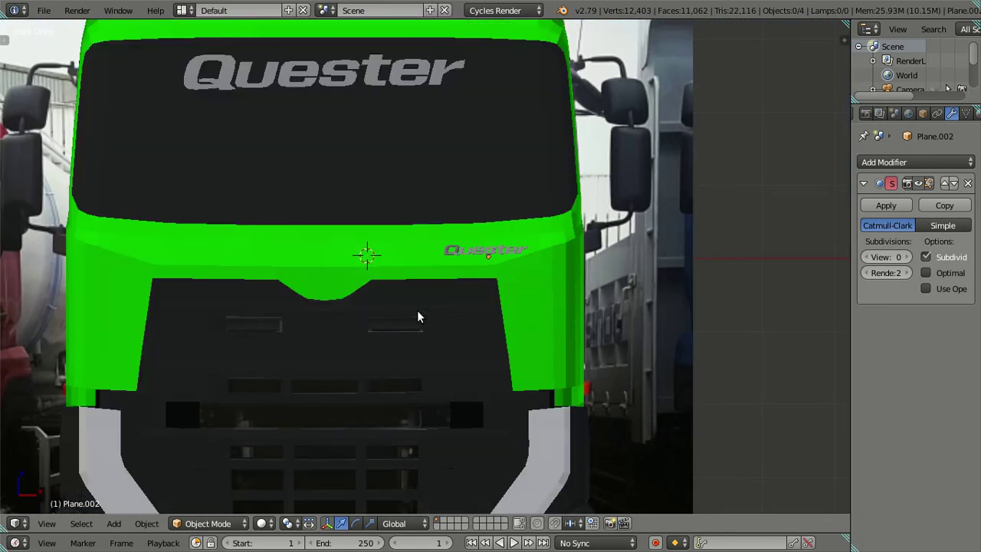
key("KP_1")
scroll(460, 322, "up", 2)
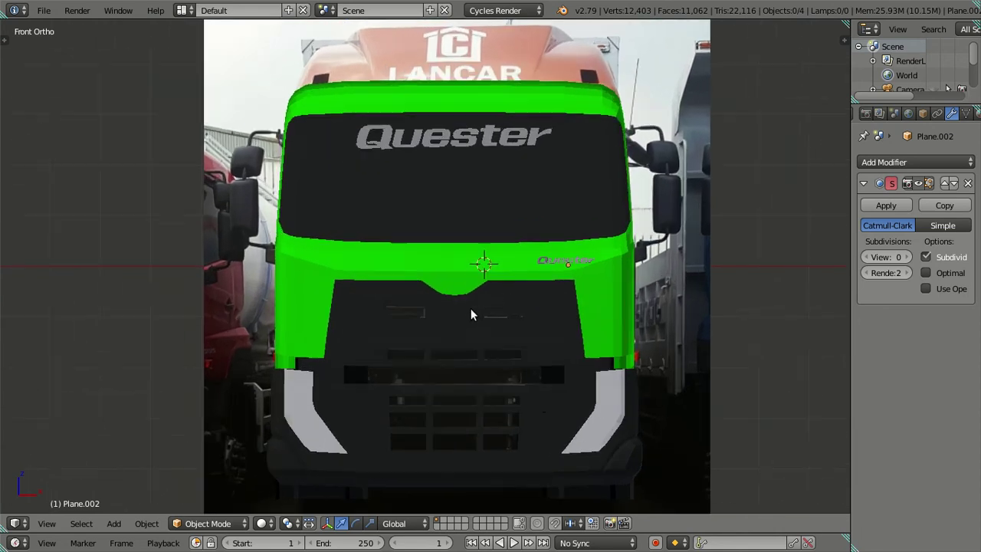
scroll(471, 308, "up", 3)
key("Tab")
scroll(480, 308, "up", 3)
key("Tab")
key("z")
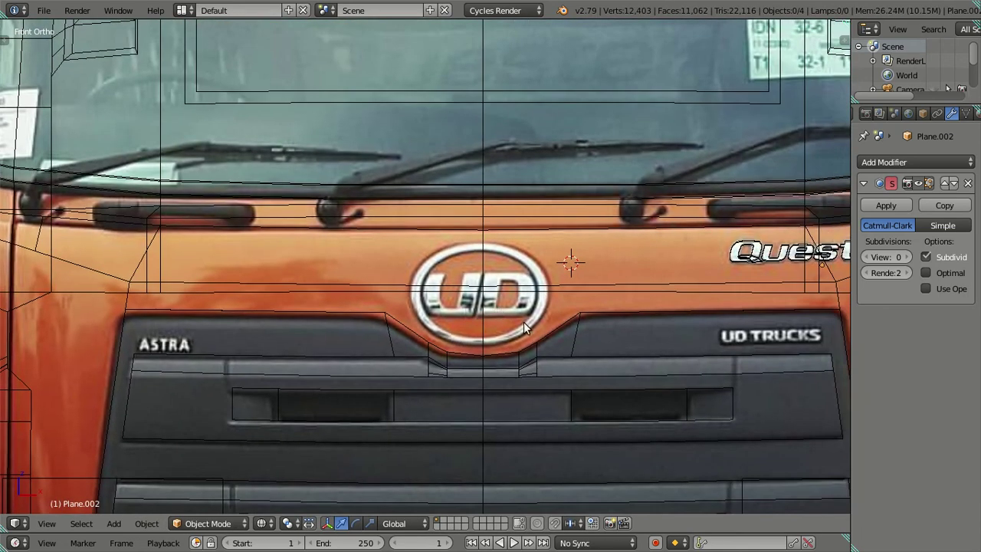
right_click(532, 333)
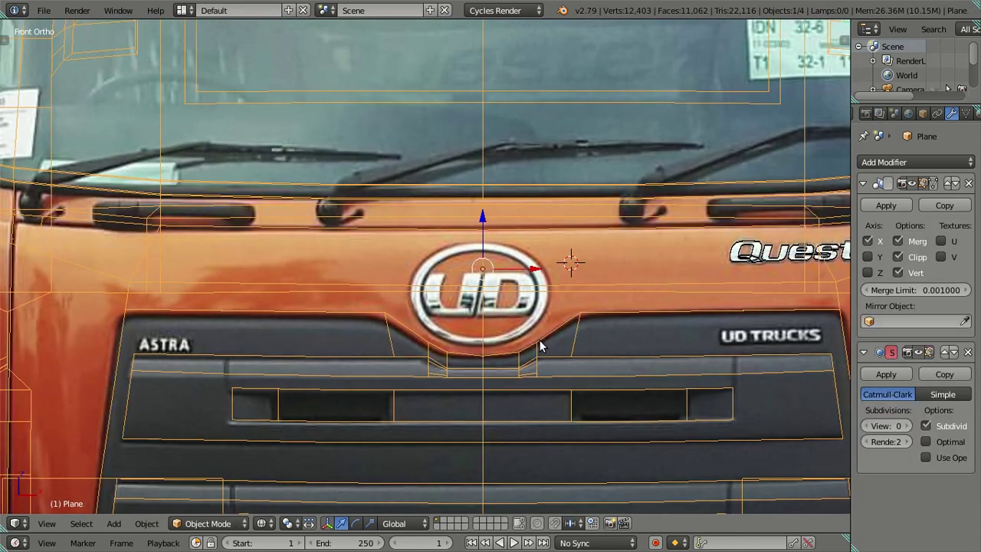
key("shift+a")
Save over Nissan Quester.blend and toggle off window fullscreen.
key("ctrl+s")
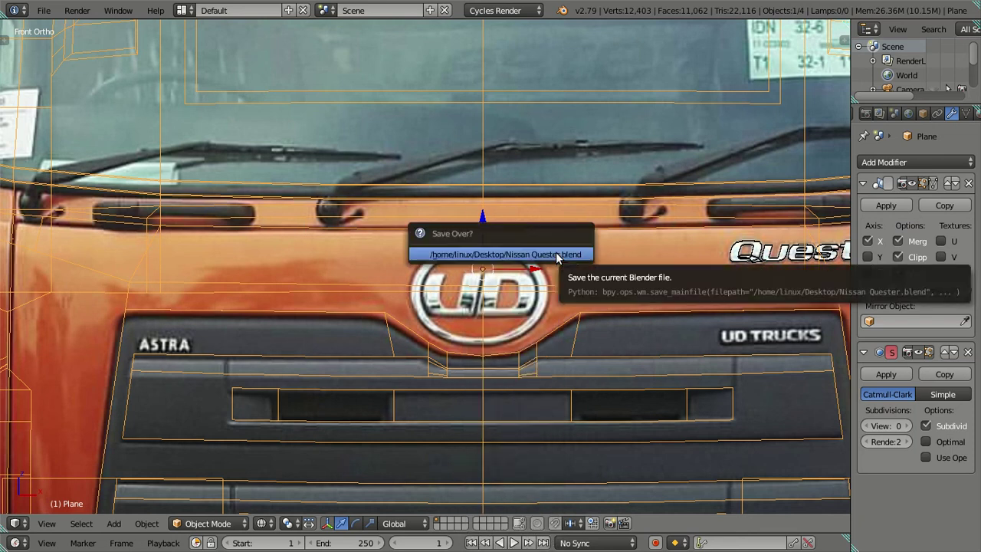
left_click(557, 255)
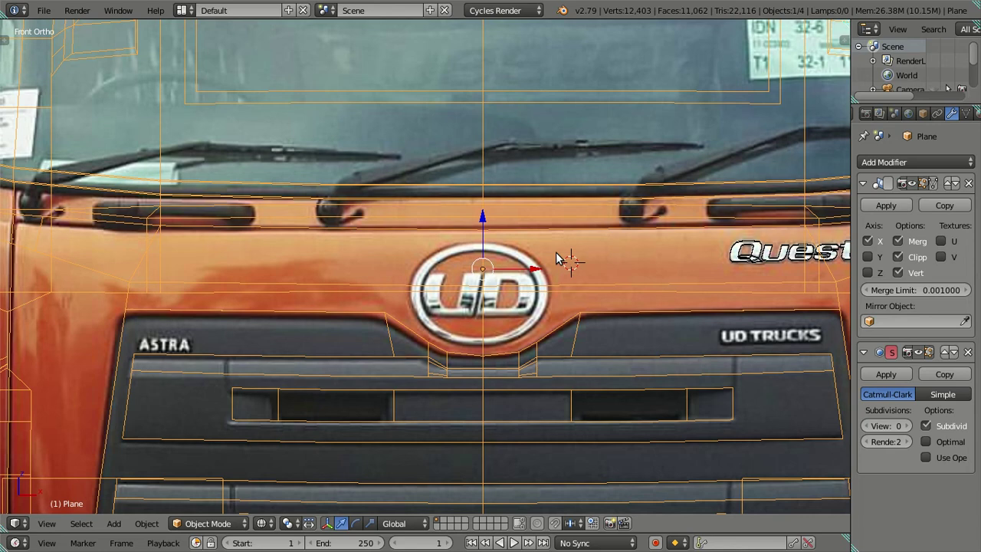
left_click(122, 11)
left_click(153, 43)
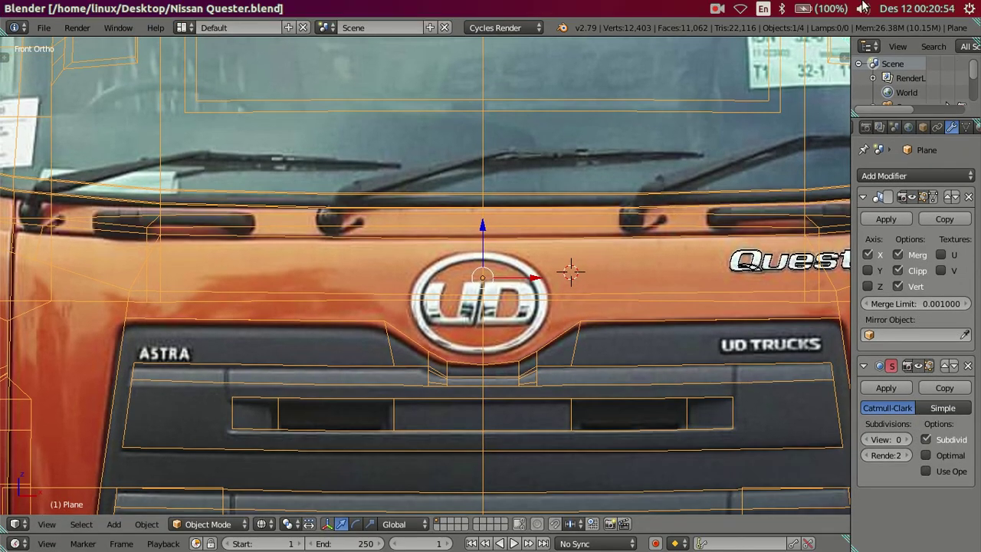